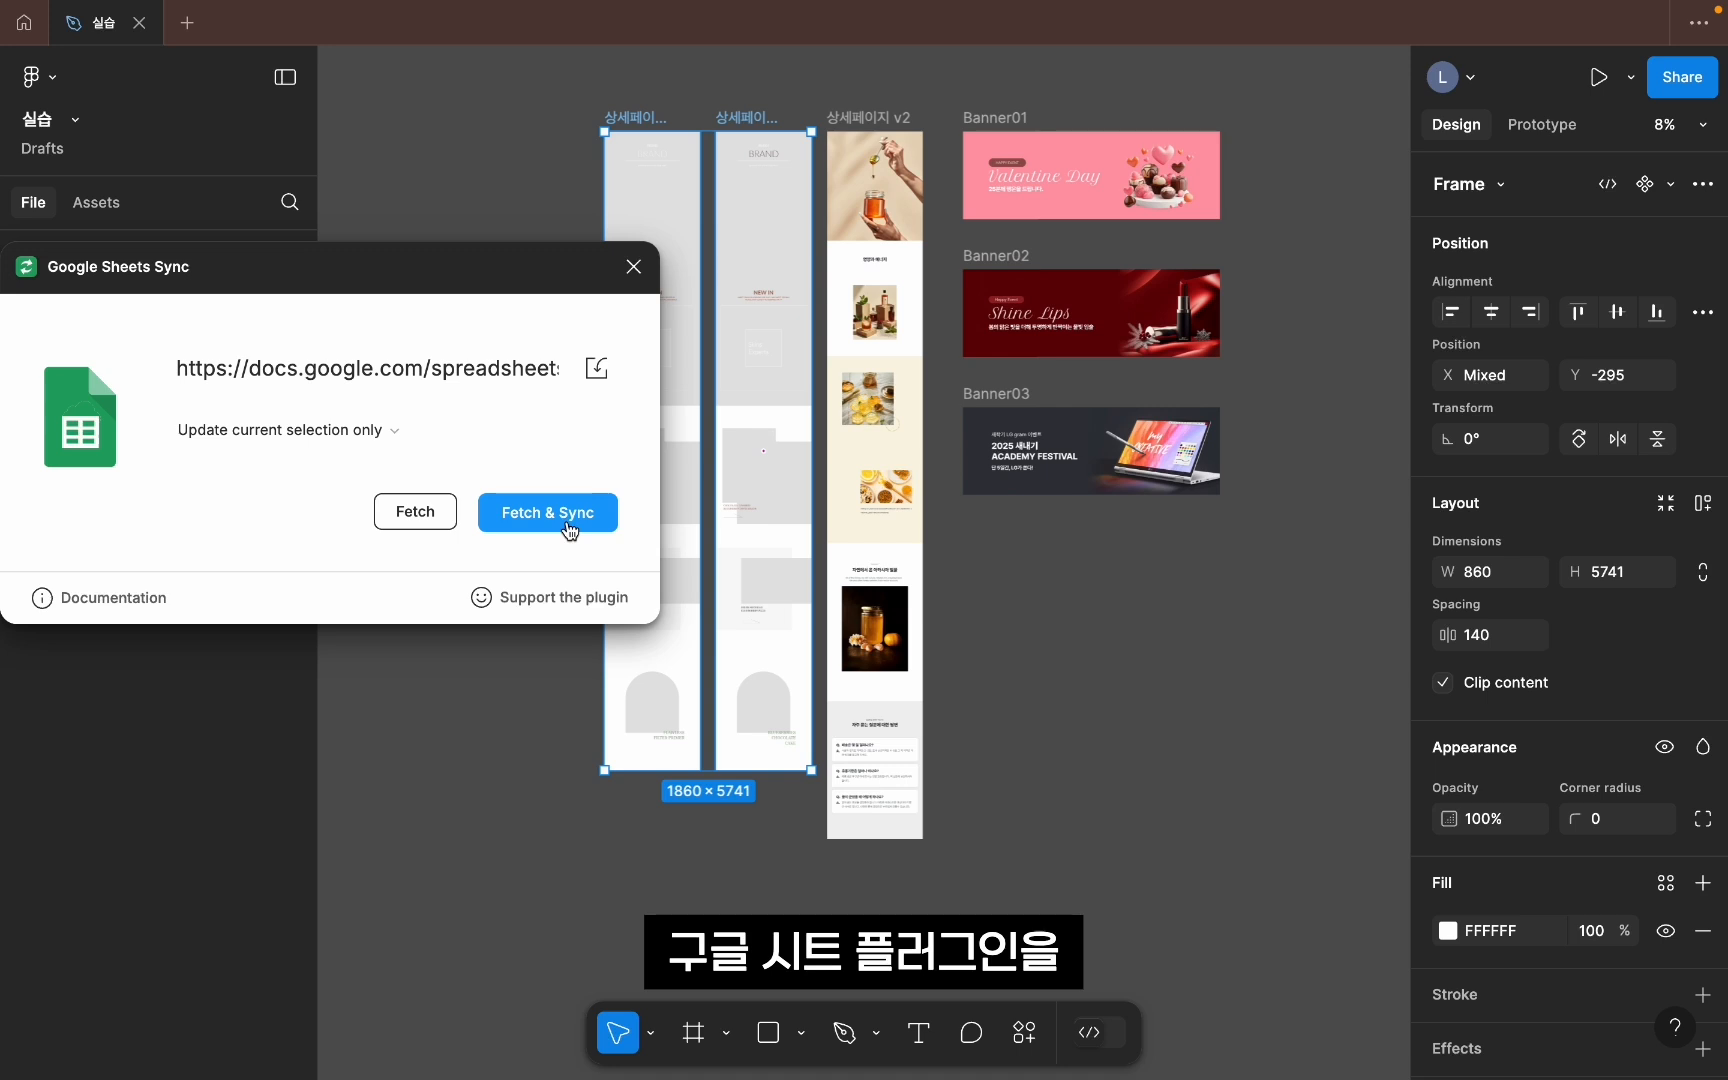
Step: Fetch and sync the Google Sheets data into the two selected detail-page frames, updating the current selection only
{"action": "left_click", "coordinate": [570, 530]}
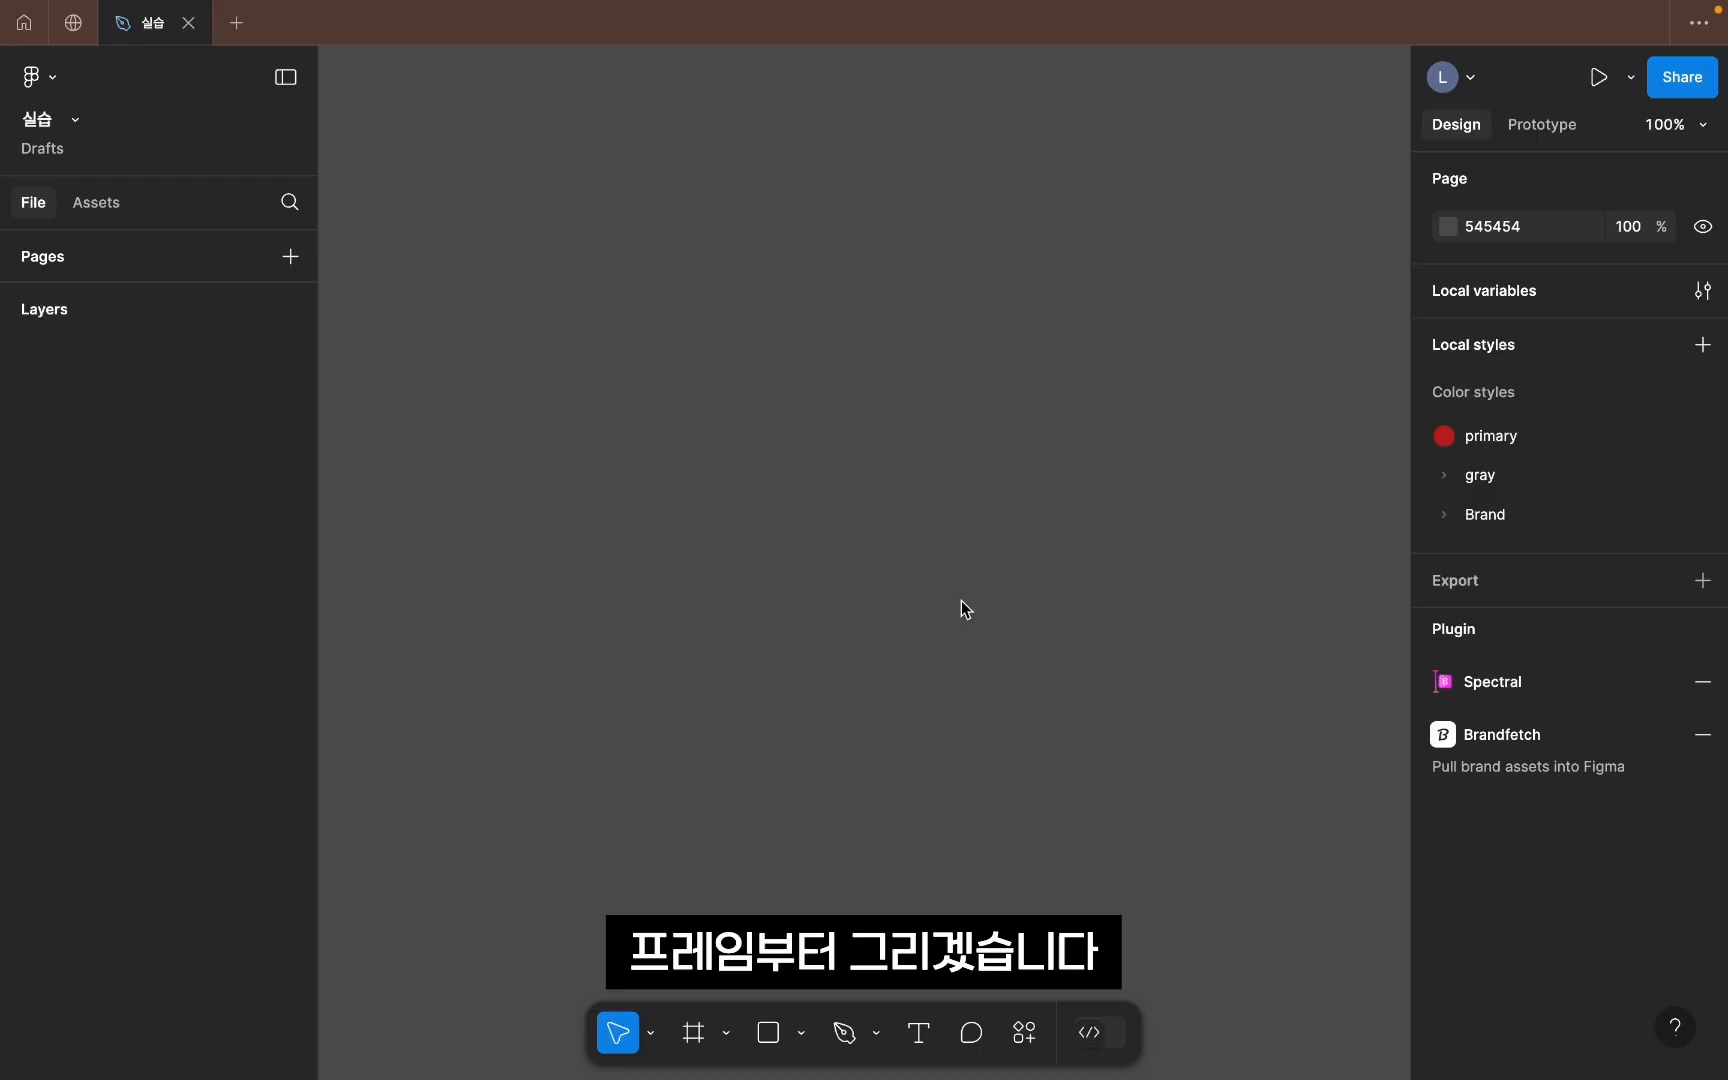
Step: Create a tall frame on the empty canvas, setting its width to 860 and its height to about 4179
{"action": "key", "text": "f"}
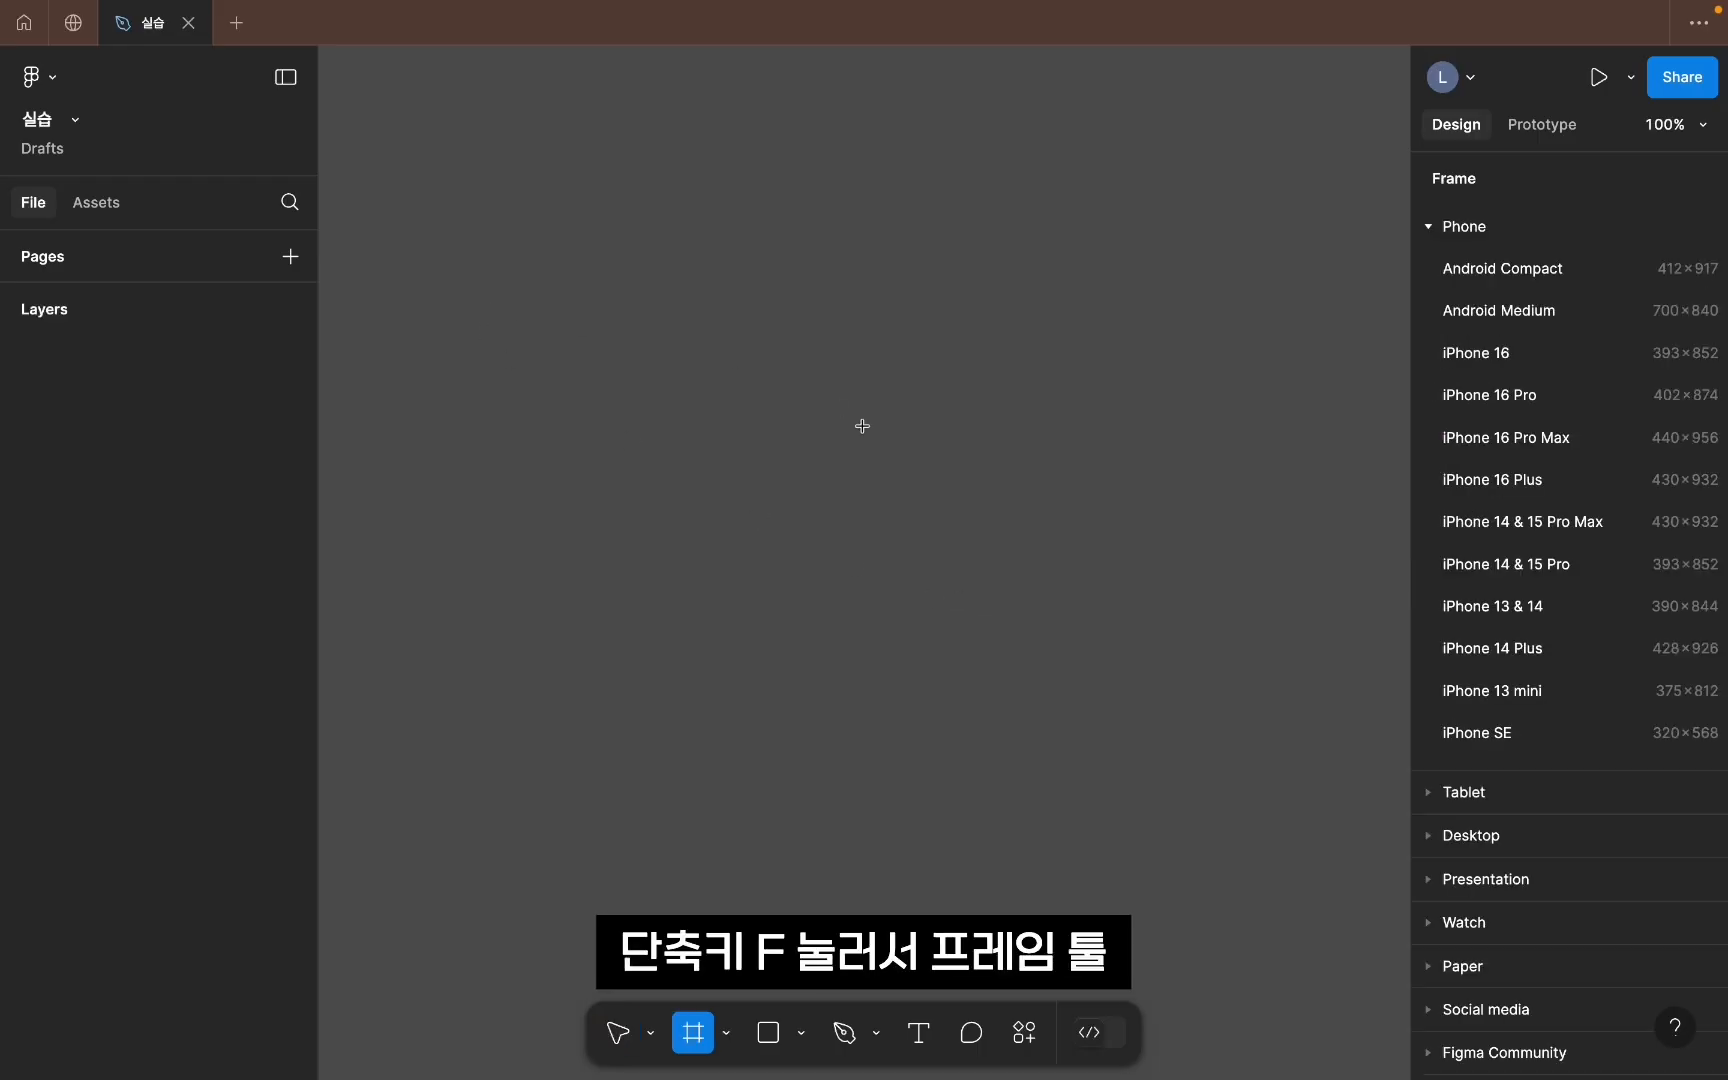
{"action": "left_click_drag", "start_coordinate": [679, 209], "coordinate": [1004, 949]}
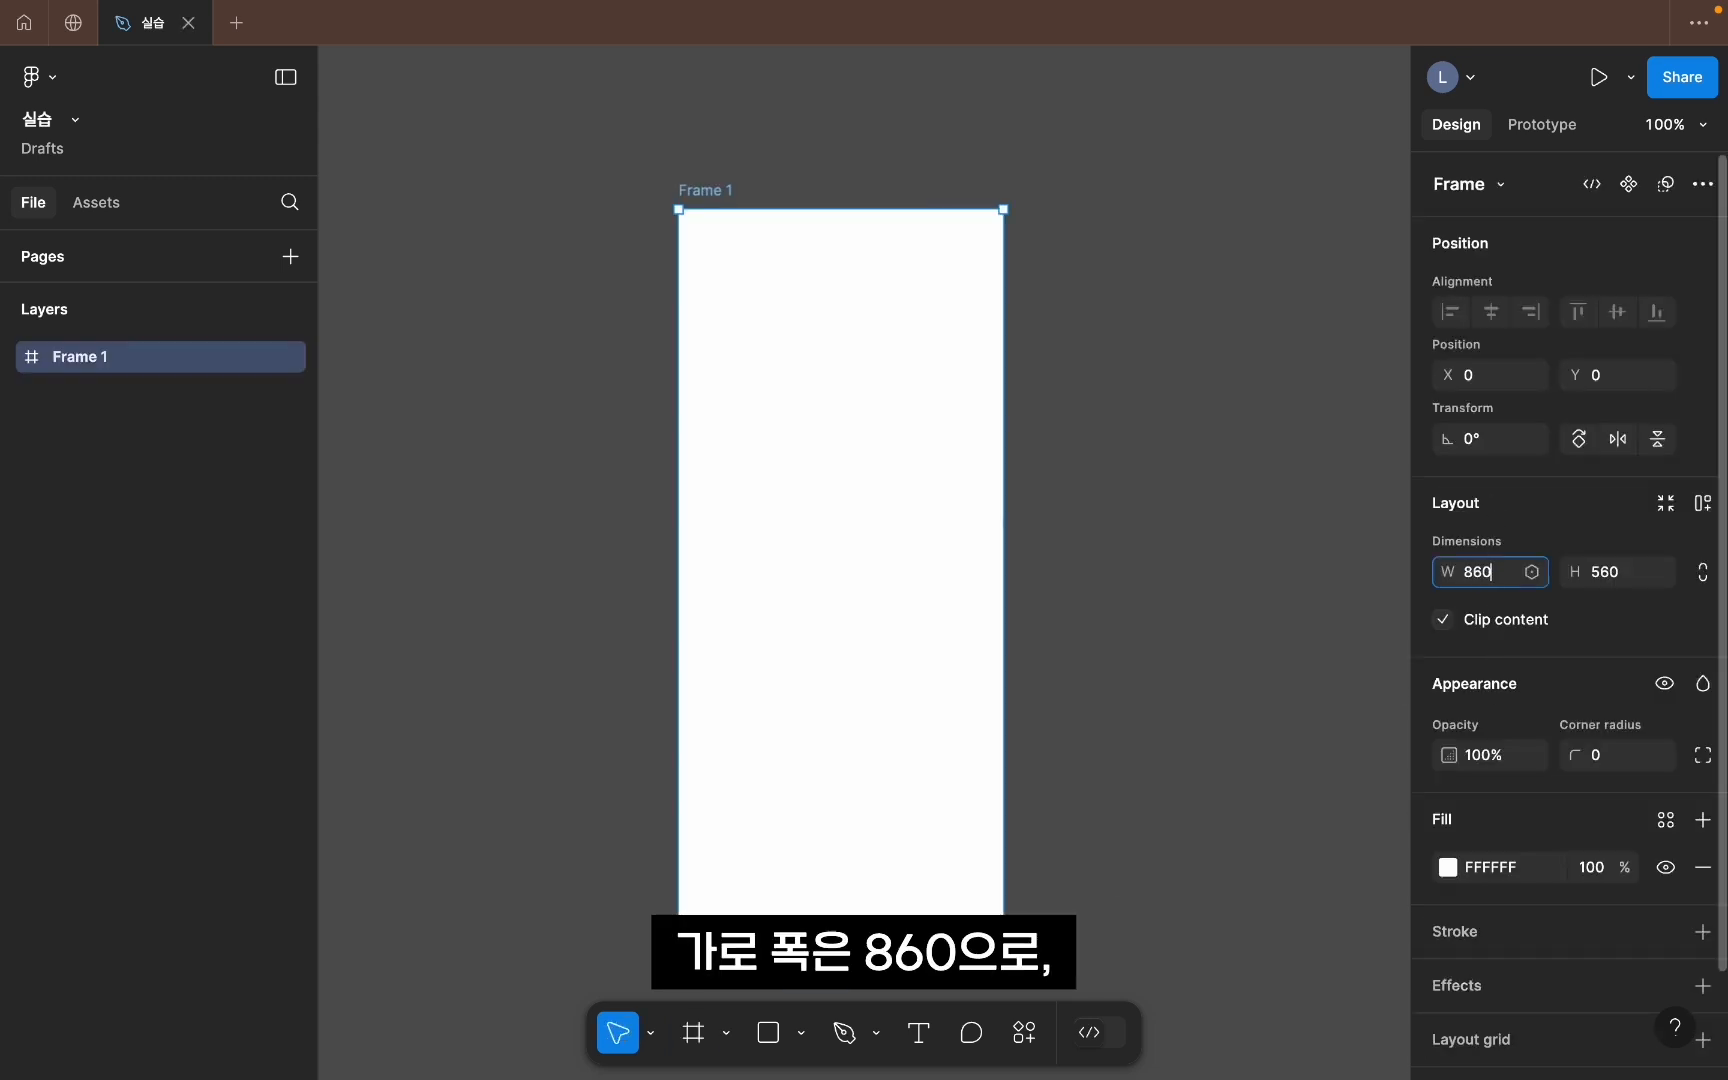
{"action": "key", "text": "Return"}
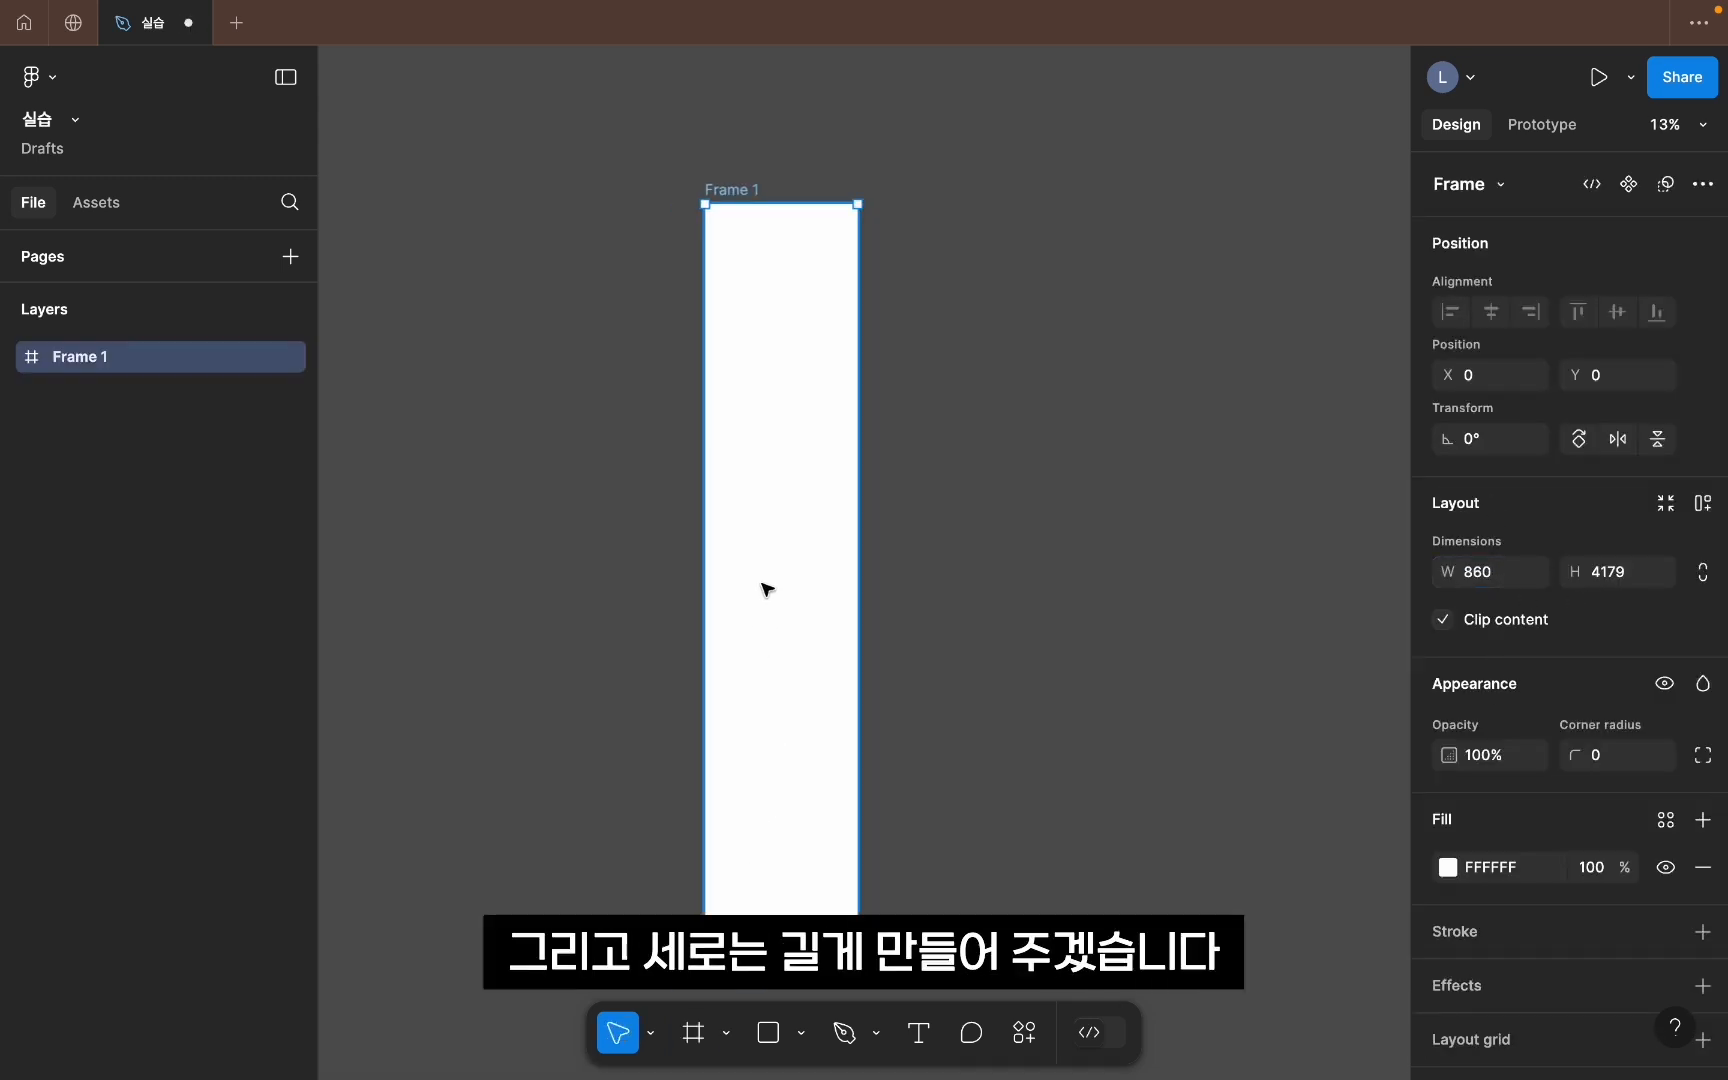
Step: Draw a rectangle from the frame's top edge across its full 860 width and set its height to 980
{"action": "scroll", "coordinate": [800, 180], "scroll_direction": "up", "scroll_amount": 5}
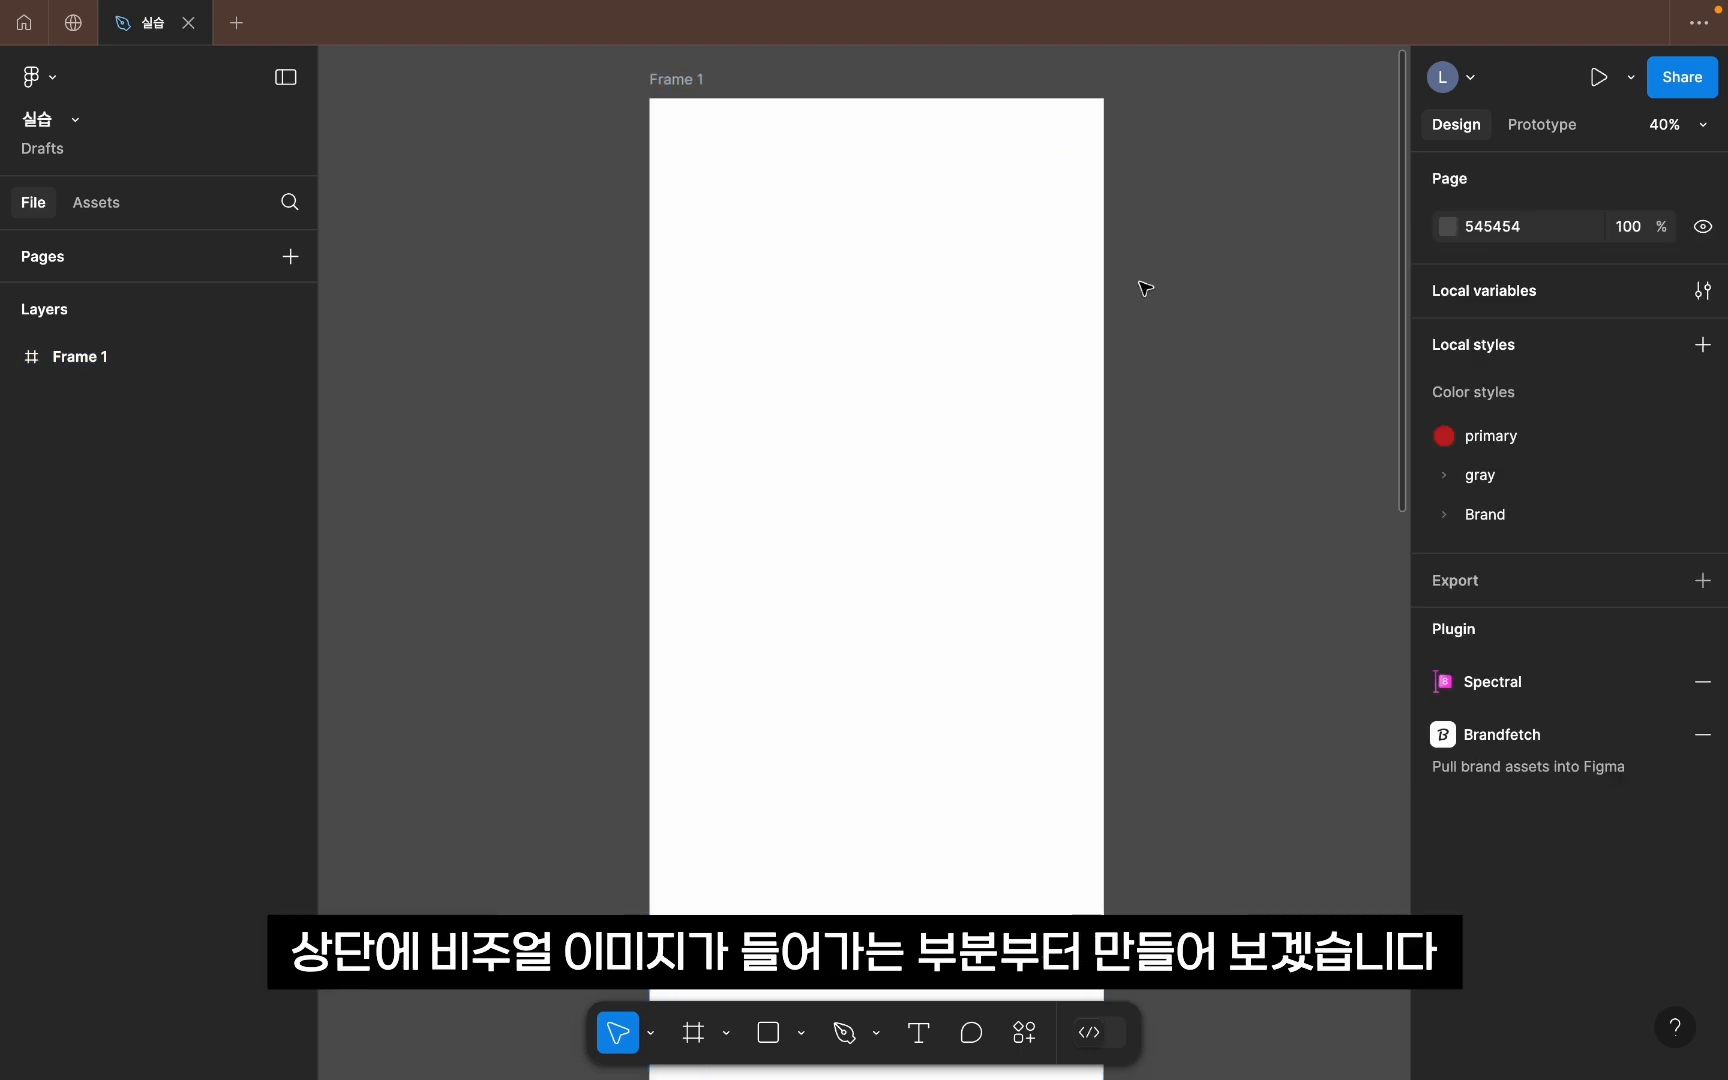
{"action": "key", "text": "r"}
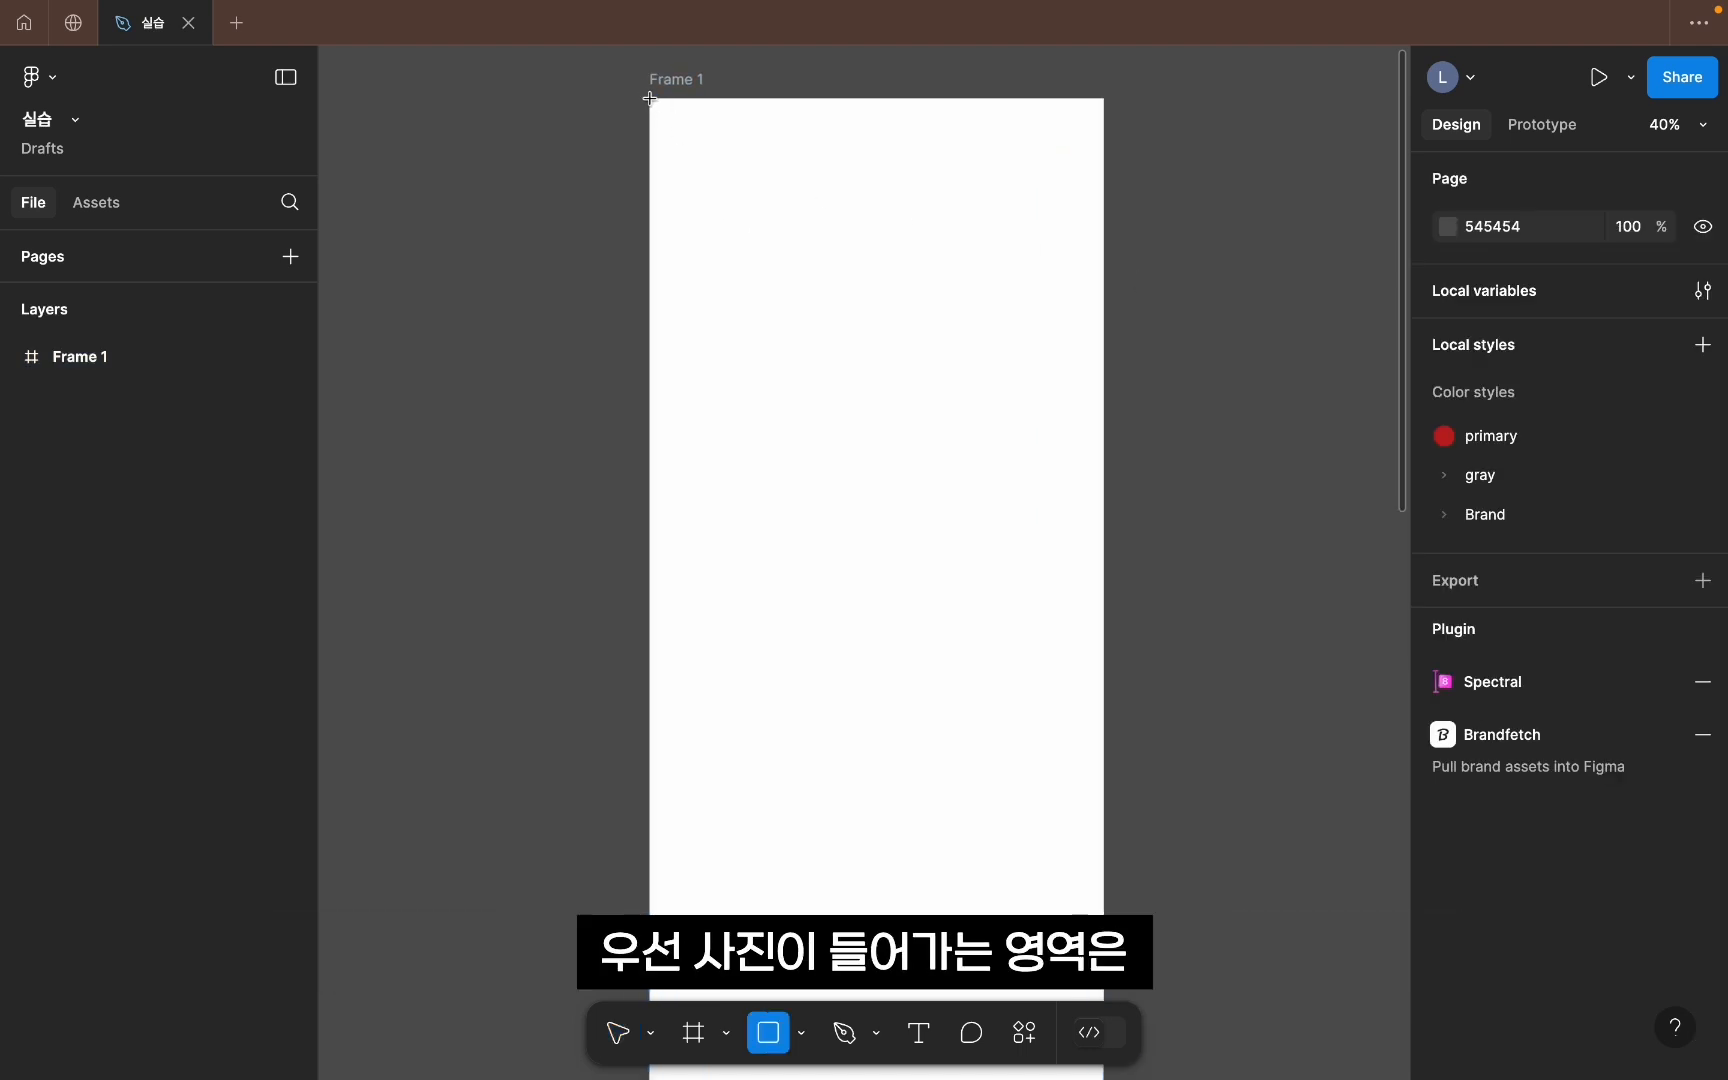
{"action": "mouse_move", "coordinate": [650, 98]}
{"action": "left_mouse_down"}
{"action": "mouse_move", "coordinate": [1030, 451]}
{"action": "mouse_move", "coordinate": [1104, 629]}
{"action": "left_mouse_up"}
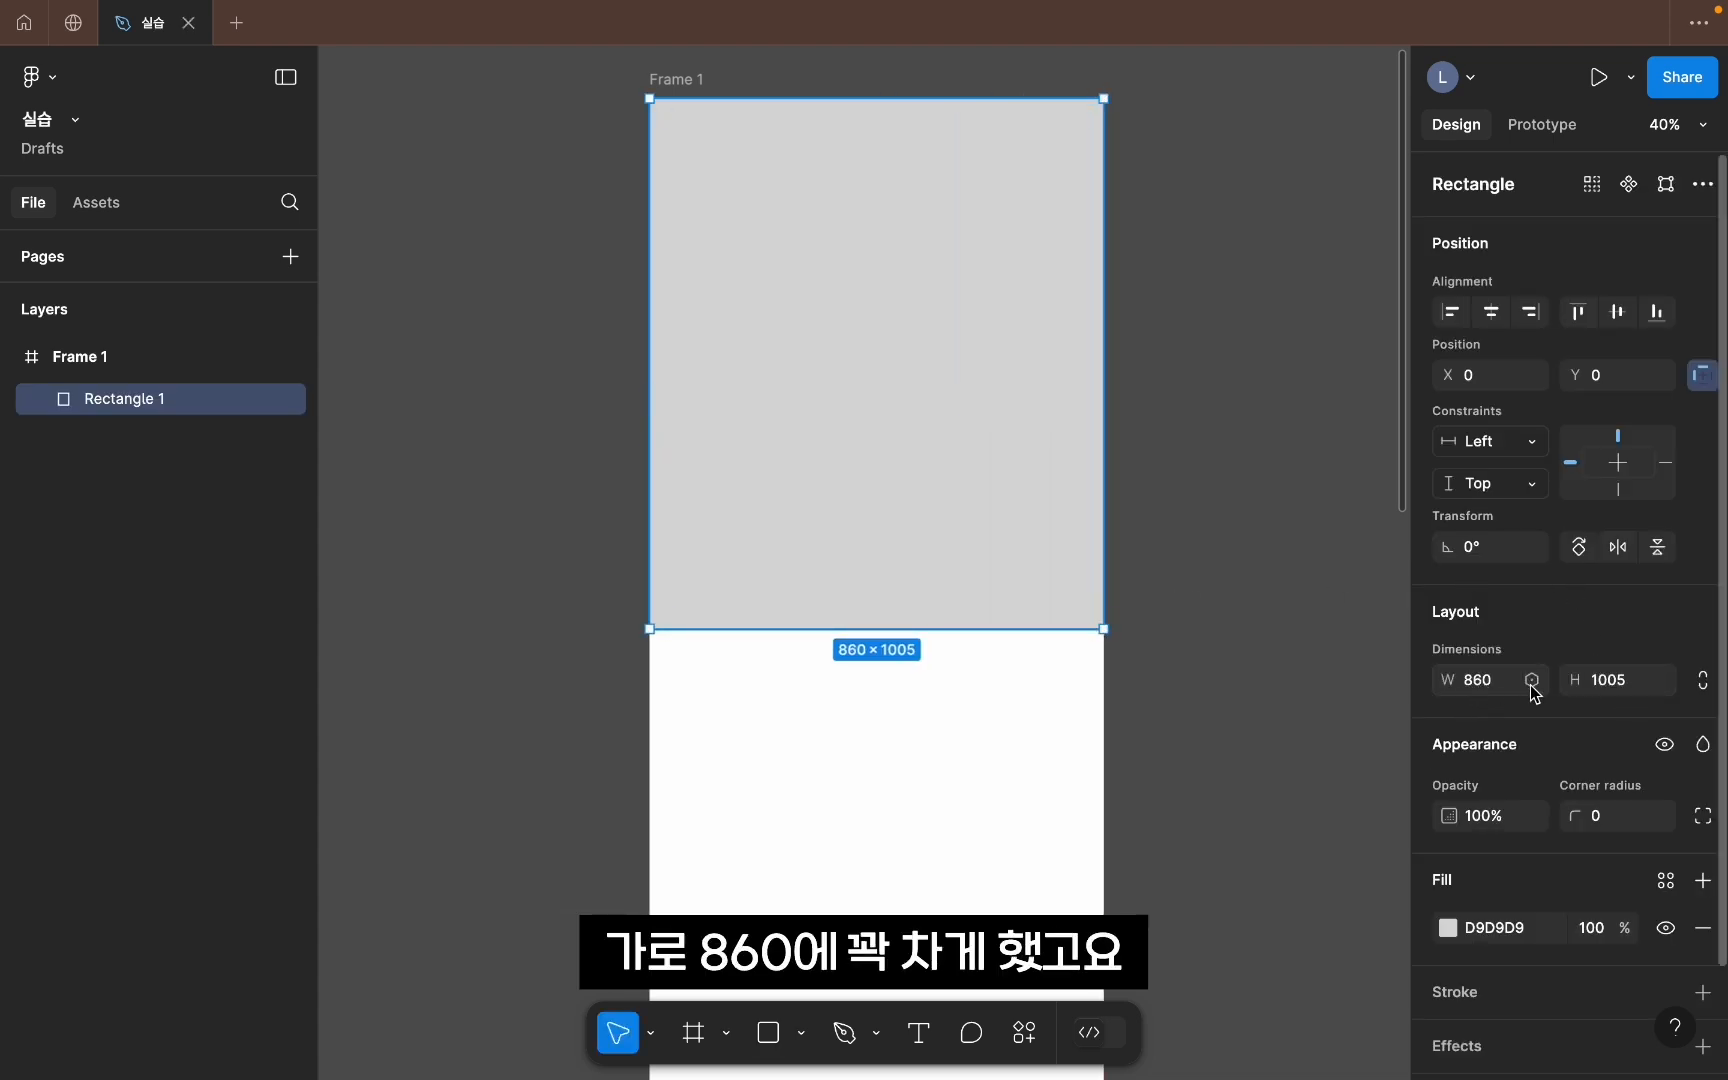
{"action": "left_click", "coordinate": [1602, 689]}
{"action": "type", "text": "980"}
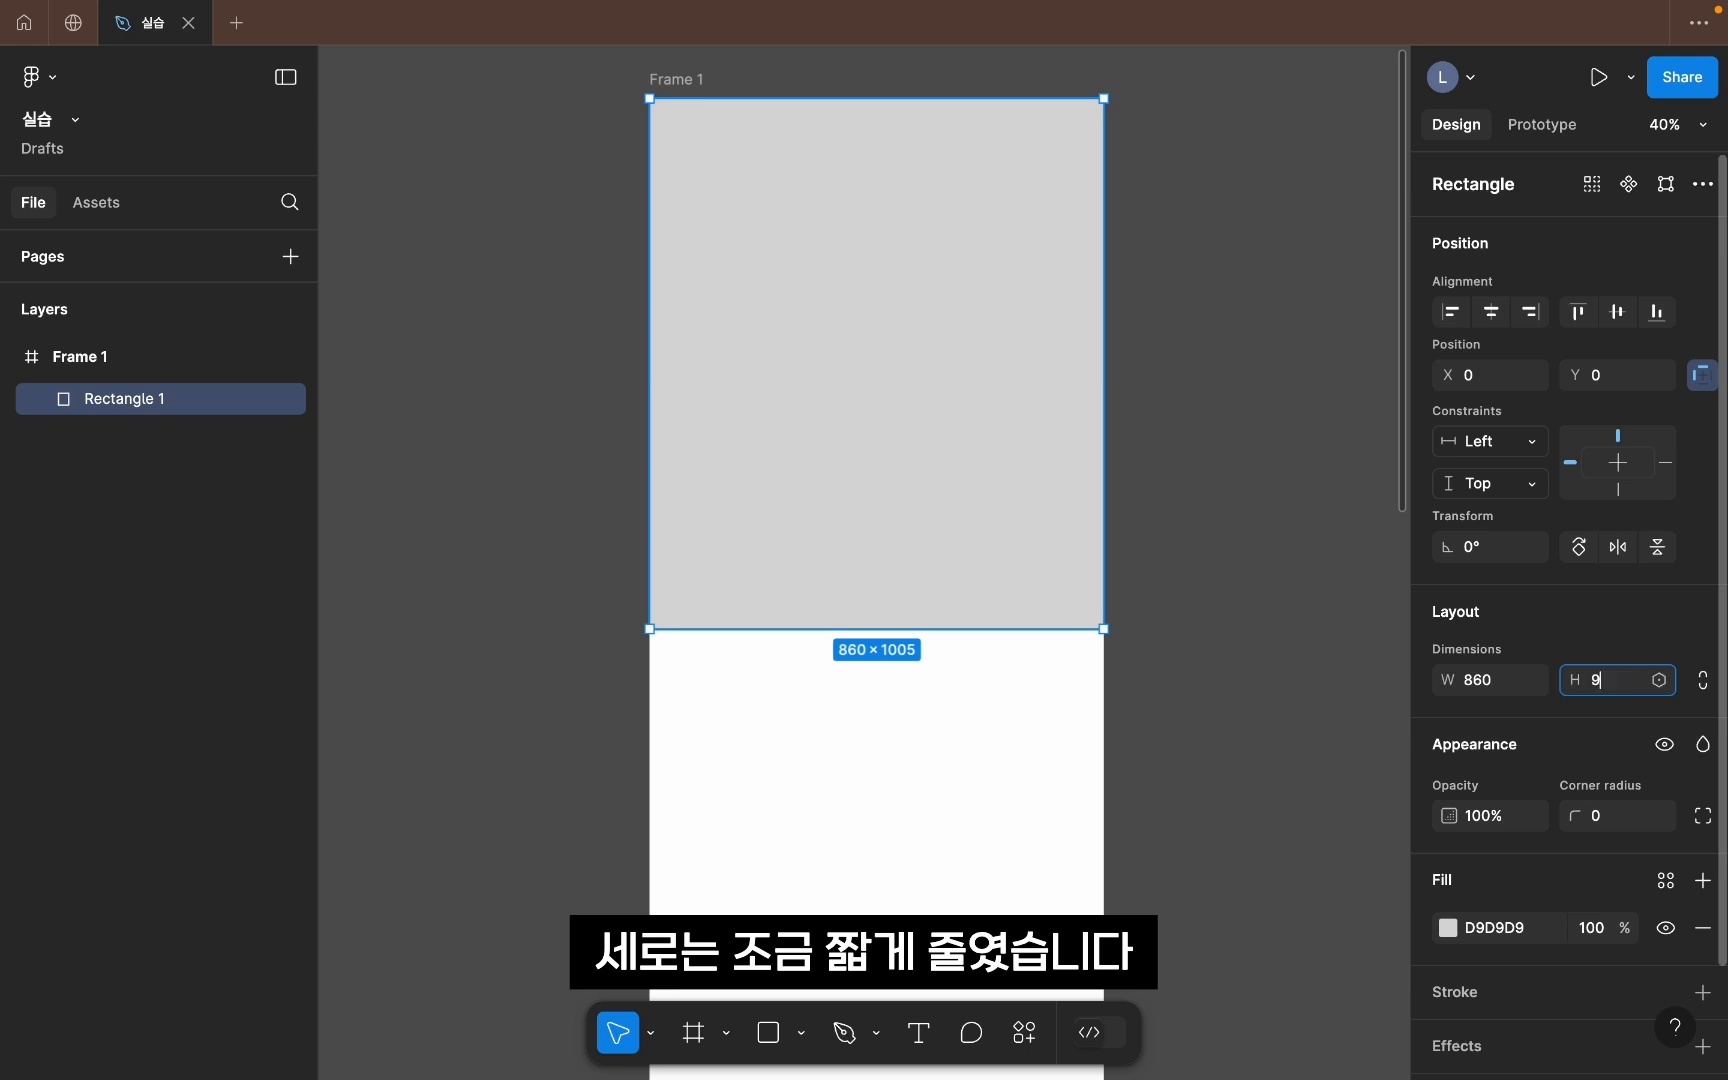
{"action": "key", "text": "Return"}
Step: Rename the rectangle's layer to "image"
{"action": "scroll", "coordinate": [1100, 313], "scroll_direction": "up", "scroll_amount": 3}
{"action": "double_click", "coordinate": [121, 402]}
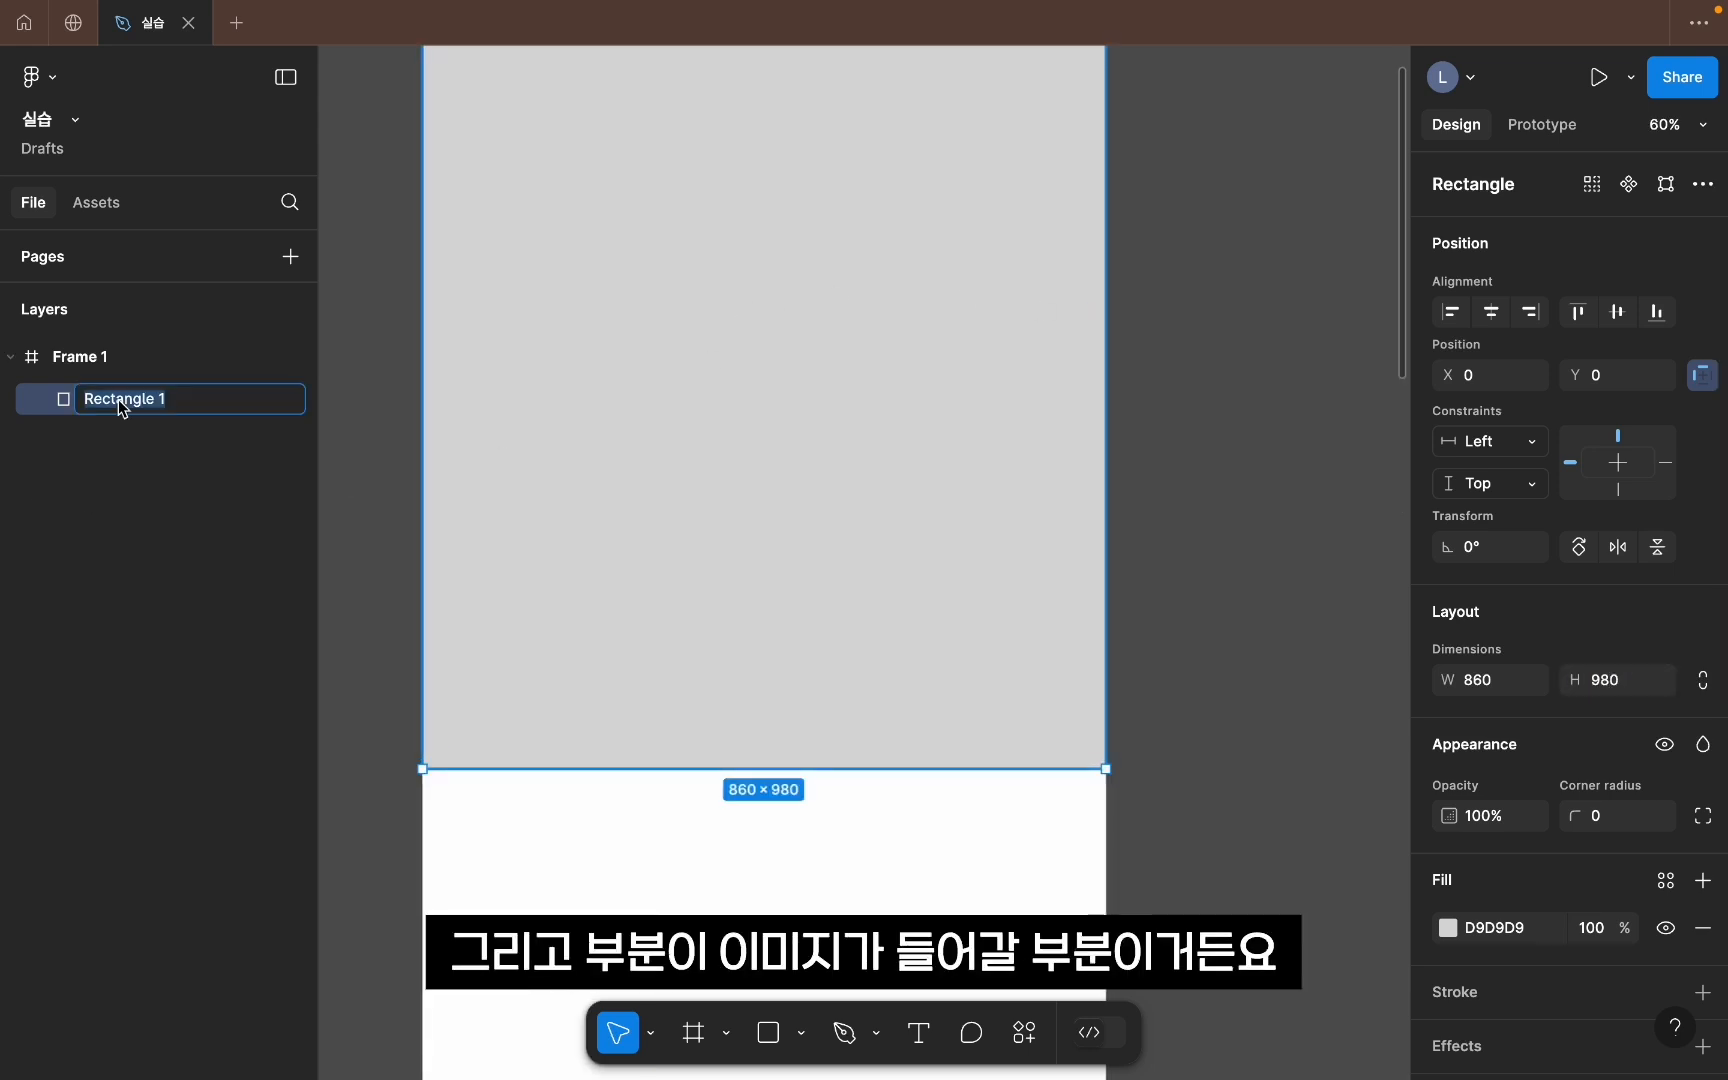
{"action": "type", "text": "ㅑㅡㅁㅎ"}
{"action": "key", "text": "BackSpace"}
{"action": "key", "text": "BackSpace"}
{"action": "key", "text": "BackSpace"}
{"action": "type", "text": "image"}
{"action": "key", "text": "Return"}
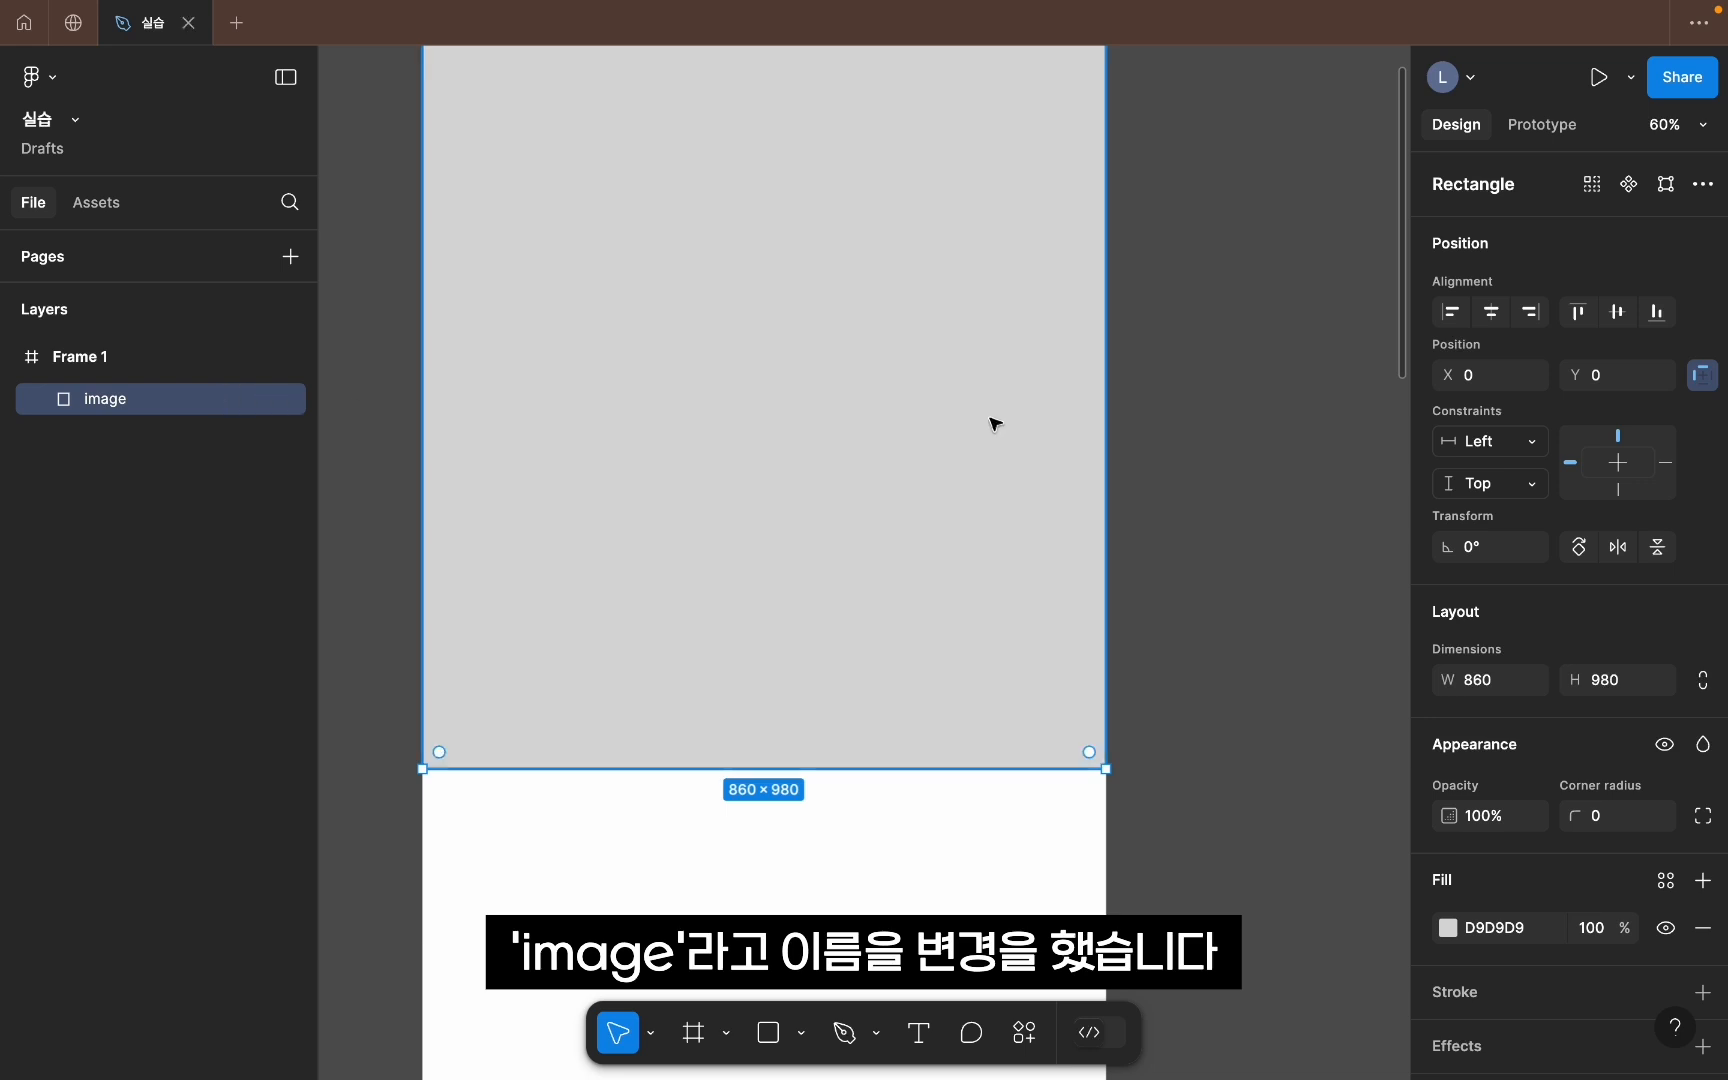
{"action": "left_click", "coordinate": [1153, 401]}
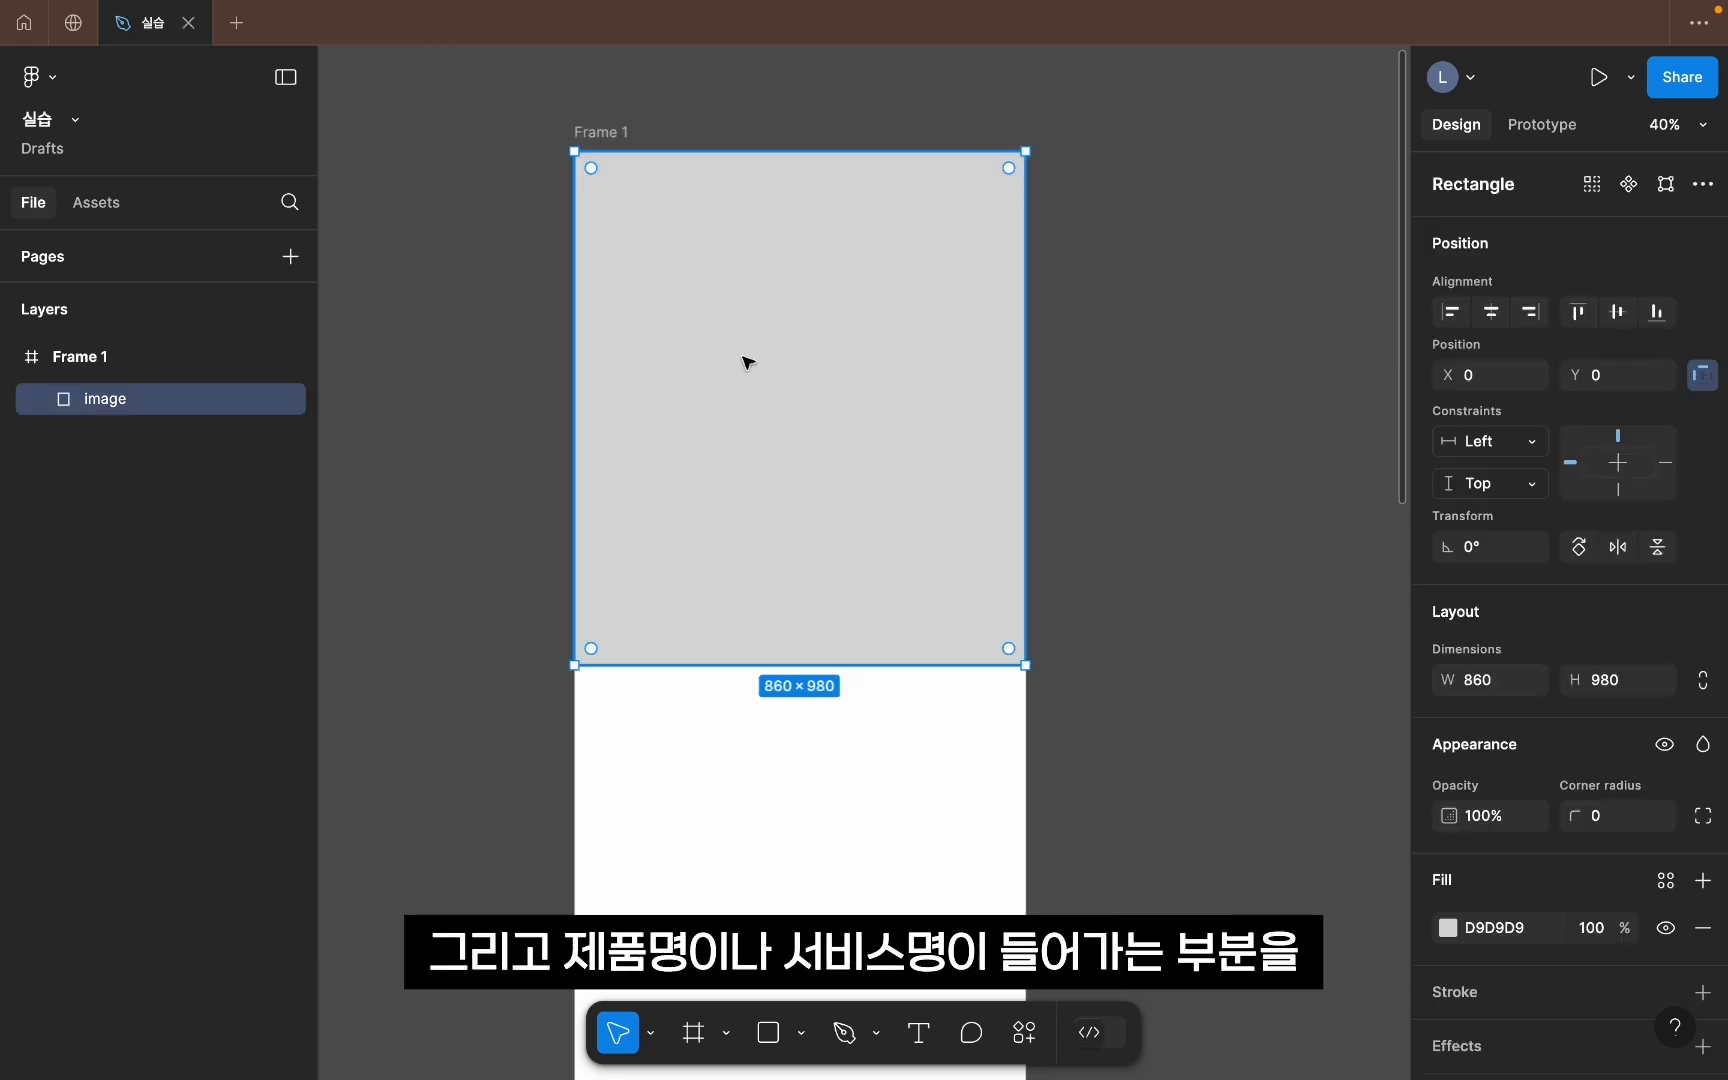
Step: Add the text "BRAND" near the middle of the image rectangle
{"action": "key", "text": "t"}
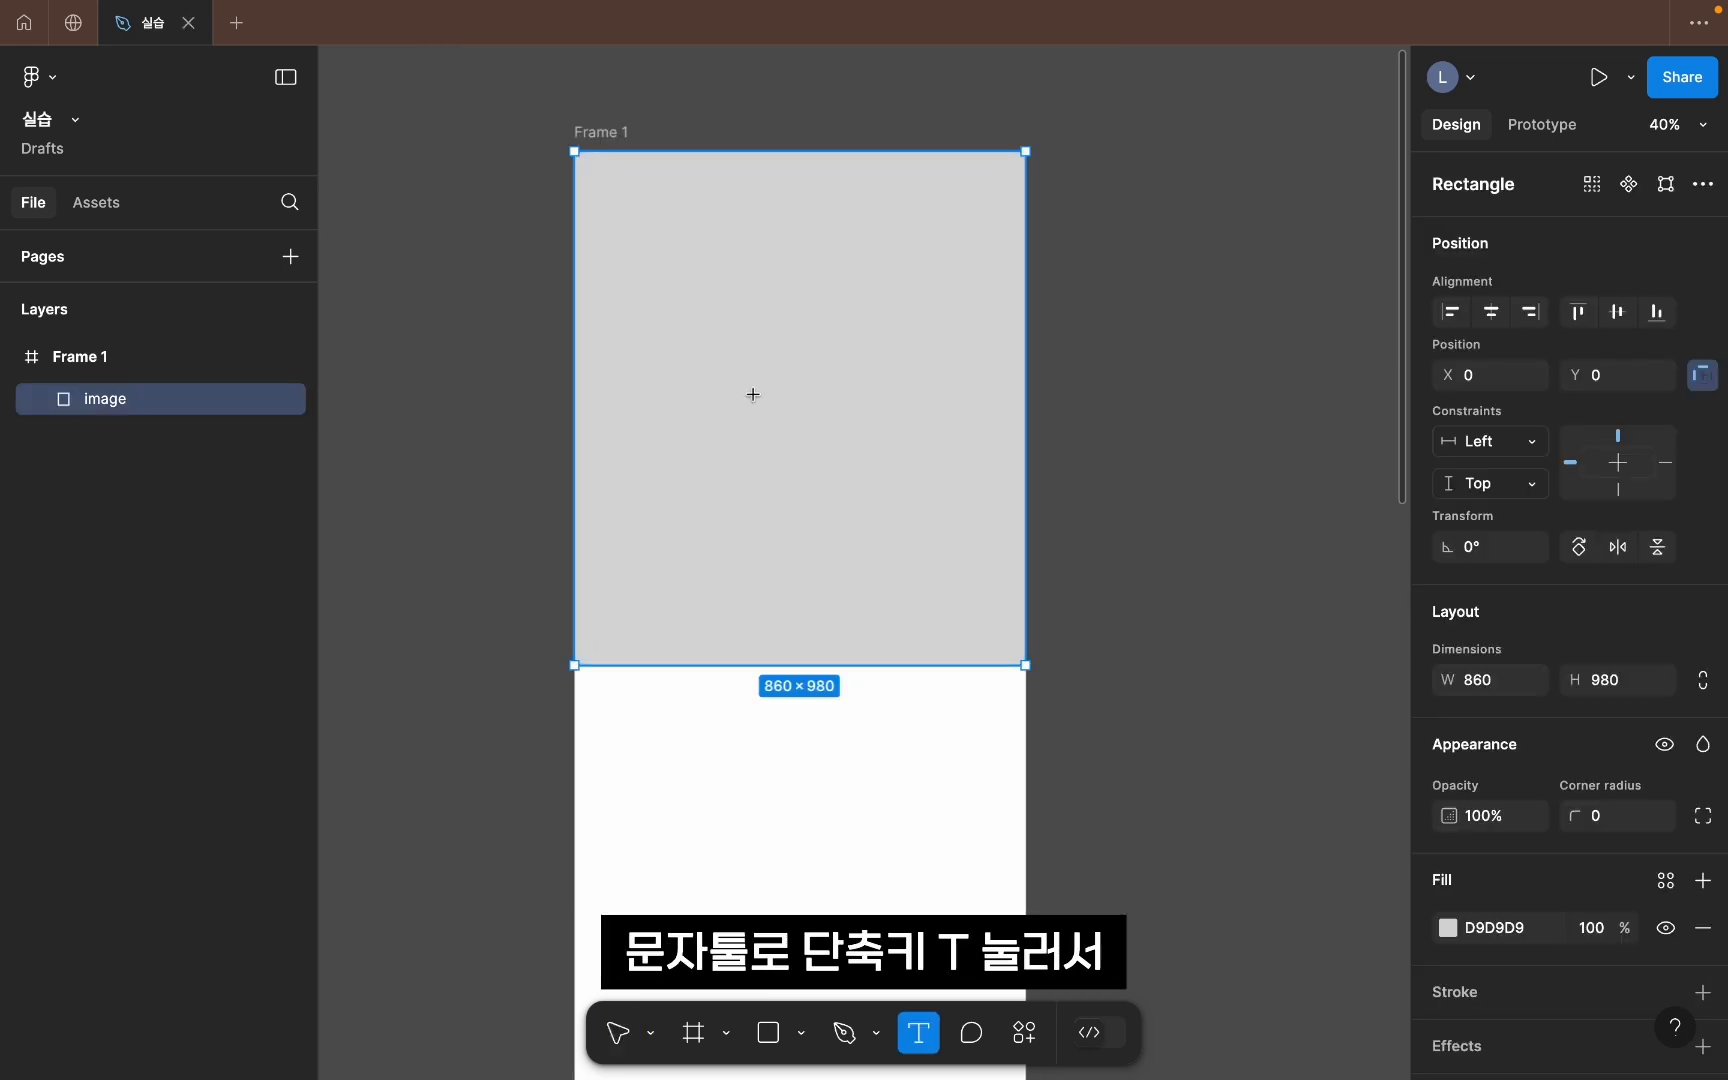
{"action": "left_click", "coordinate": [734, 379]}
{"action": "type", "text": "BRAND"}
{"action": "key", "text": "Escape"}
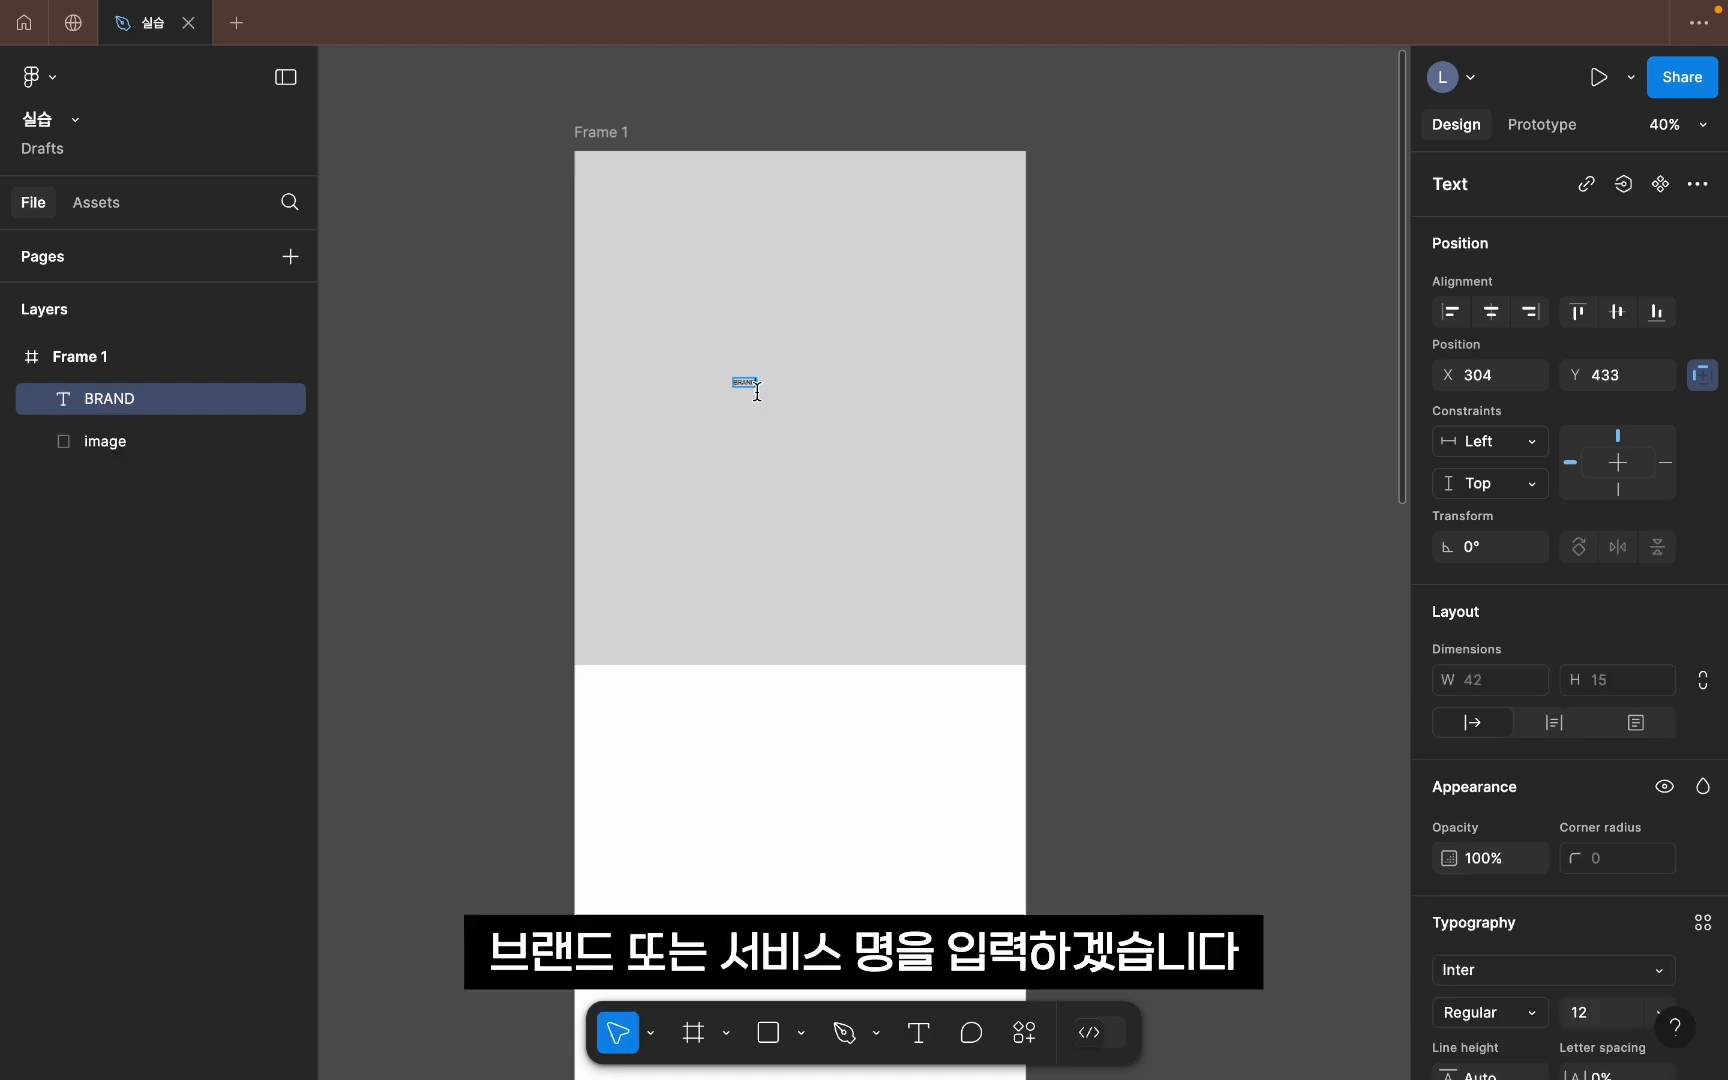
Step: Set the BRAND text's font to Cinzel and its size to 80
{"action": "scroll", "coordinate": [1543, 801], "scroll_direction": "down", "scroll_amount": 3}
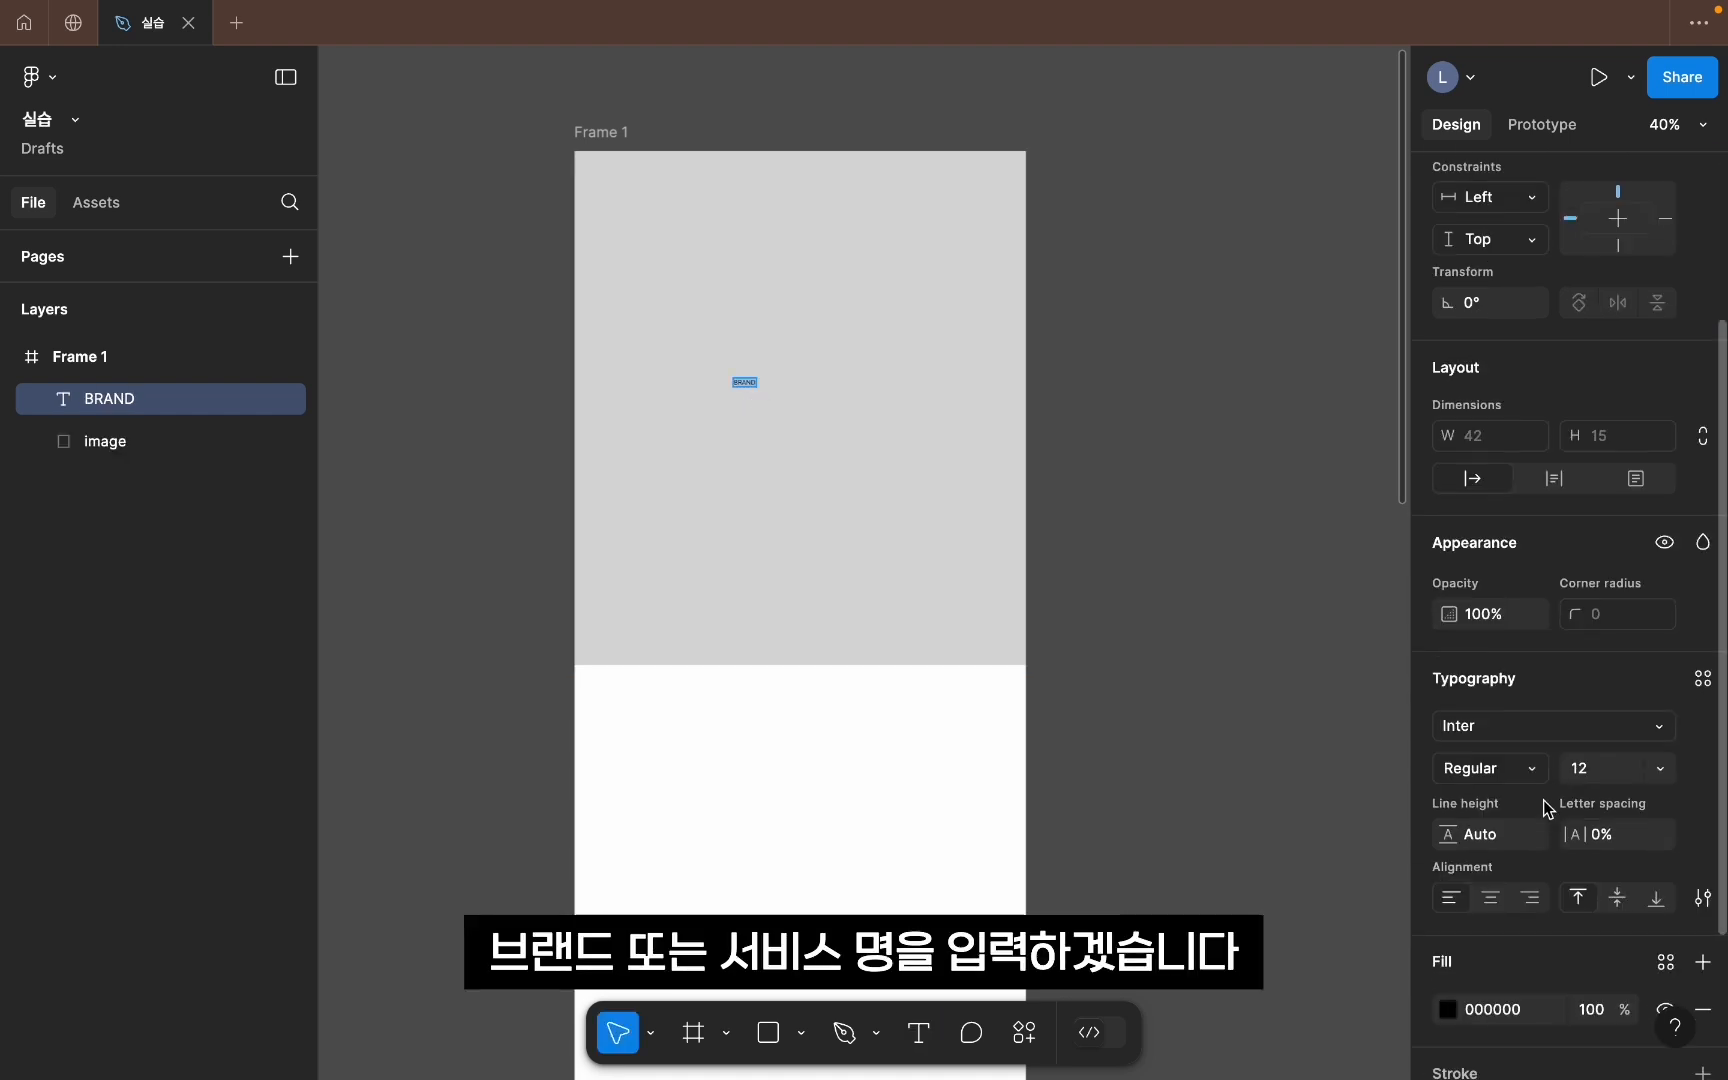
{"action": "left_click", "coordinate": [1524, 721]}
{"action": "type", "text": "ci"}
{"action": "left_click", "coordinate": [1231, 506]}
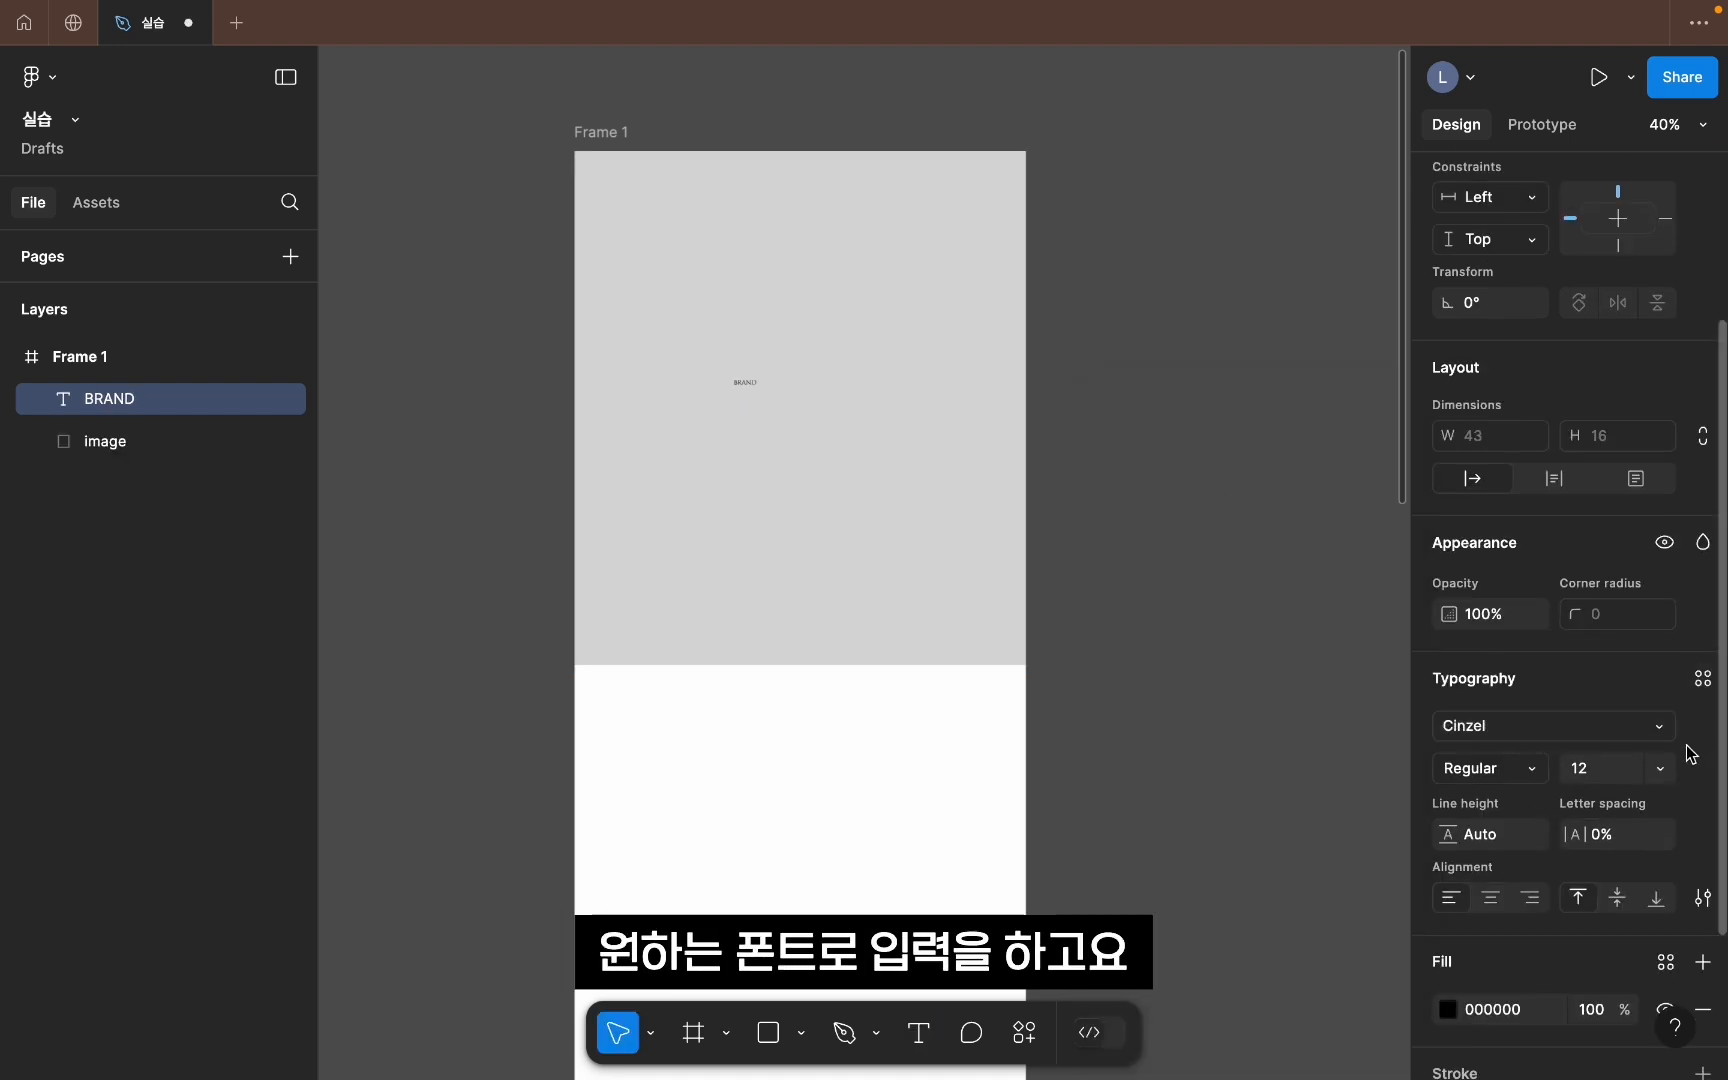
{"action": "left_click", "coordinate": [1592, 770]}
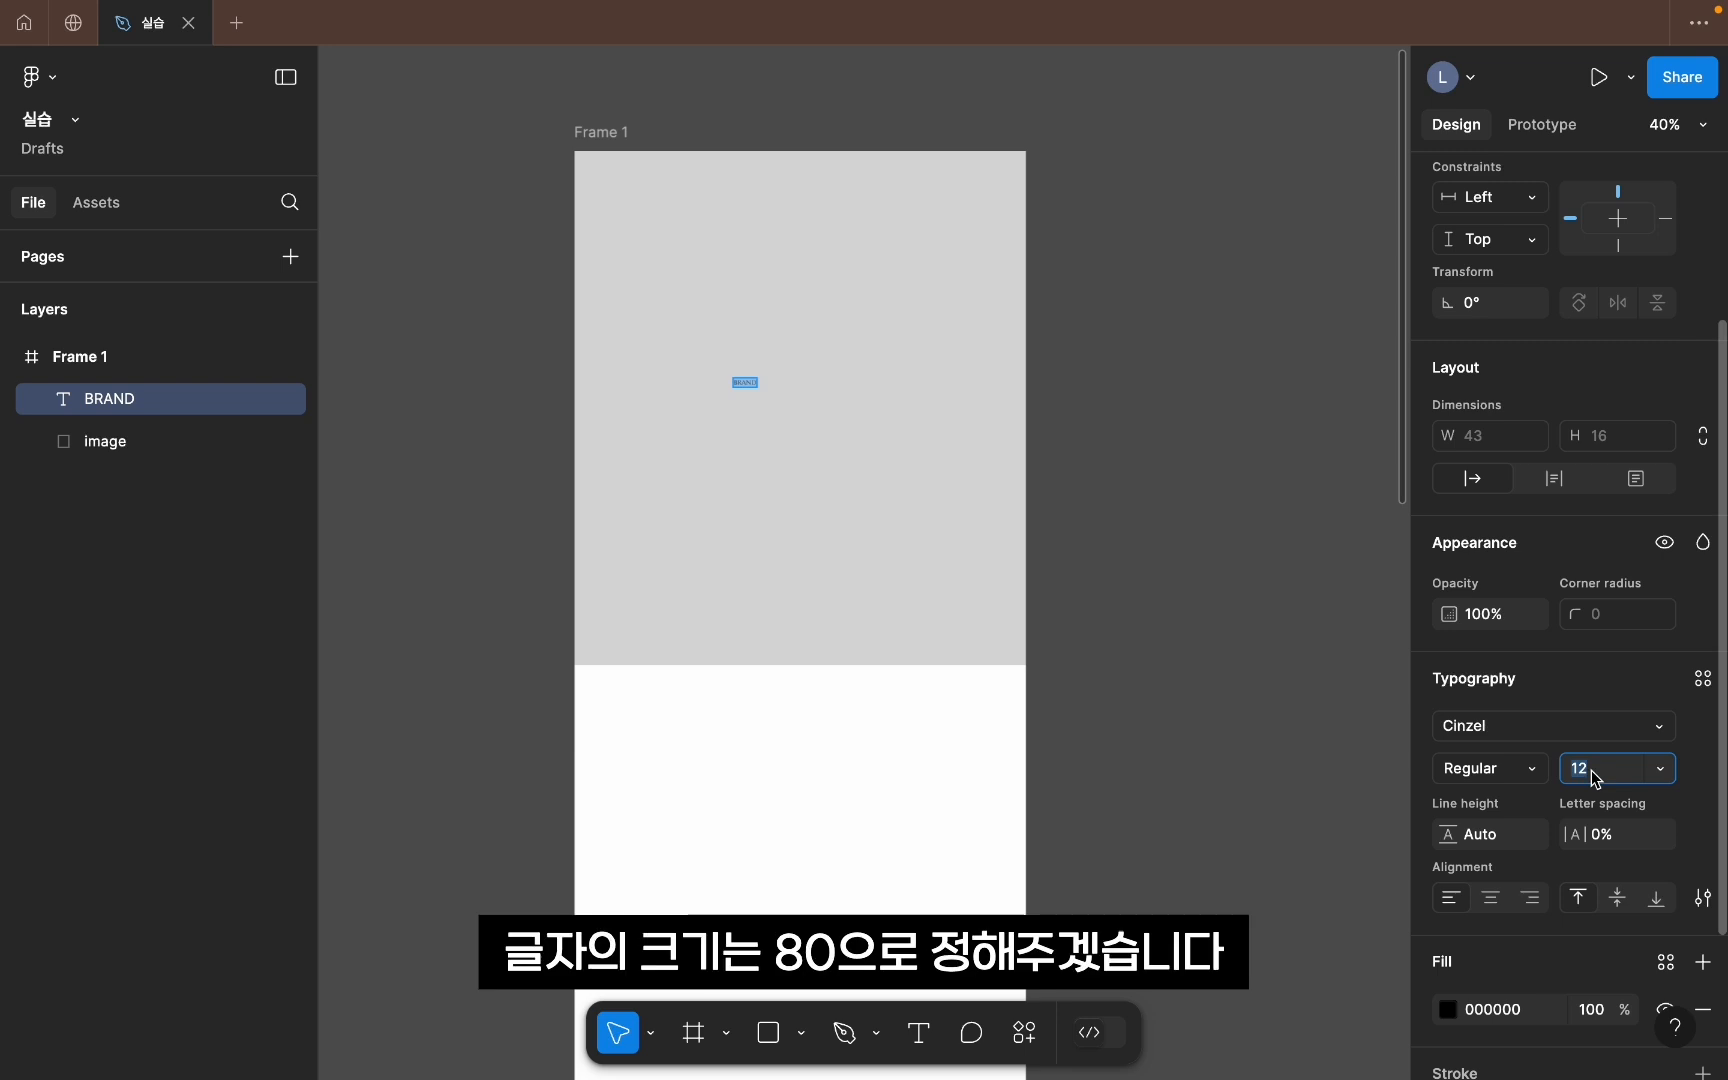
{"action": "type", "text": "80"}
{"action": "key", "text": "Return"}
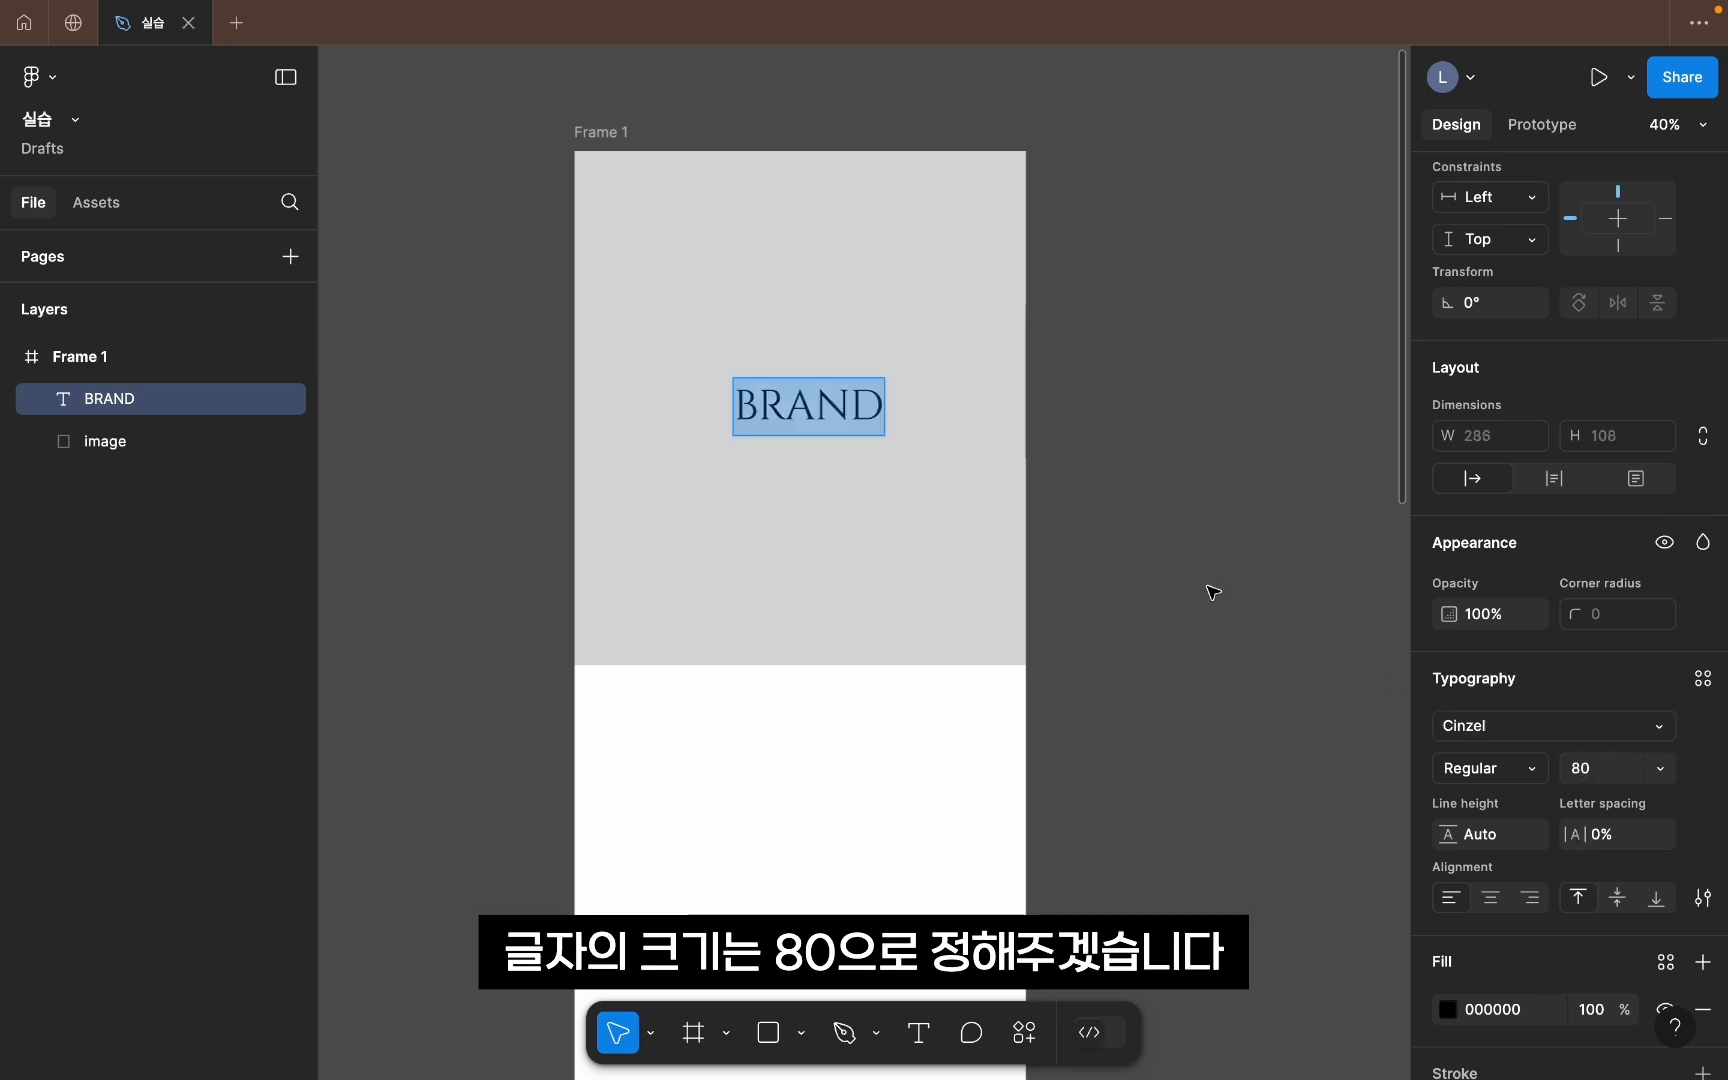
Step: Extend the brand text to read "BRAND NAME" and centre it horizontally on the image rectangle
{"action": "mouse_move", "coordinate": [792, 414]}
{"action": "left_mouse_down"}
{"action": "mouse_move", "coordinate": [786, 400]}
{"action": "mouse_move", "coordinate": [788, 418]}
{"action": "left_mouse_up"}
{"action": "double_click", "coordinate": [834, 418]}
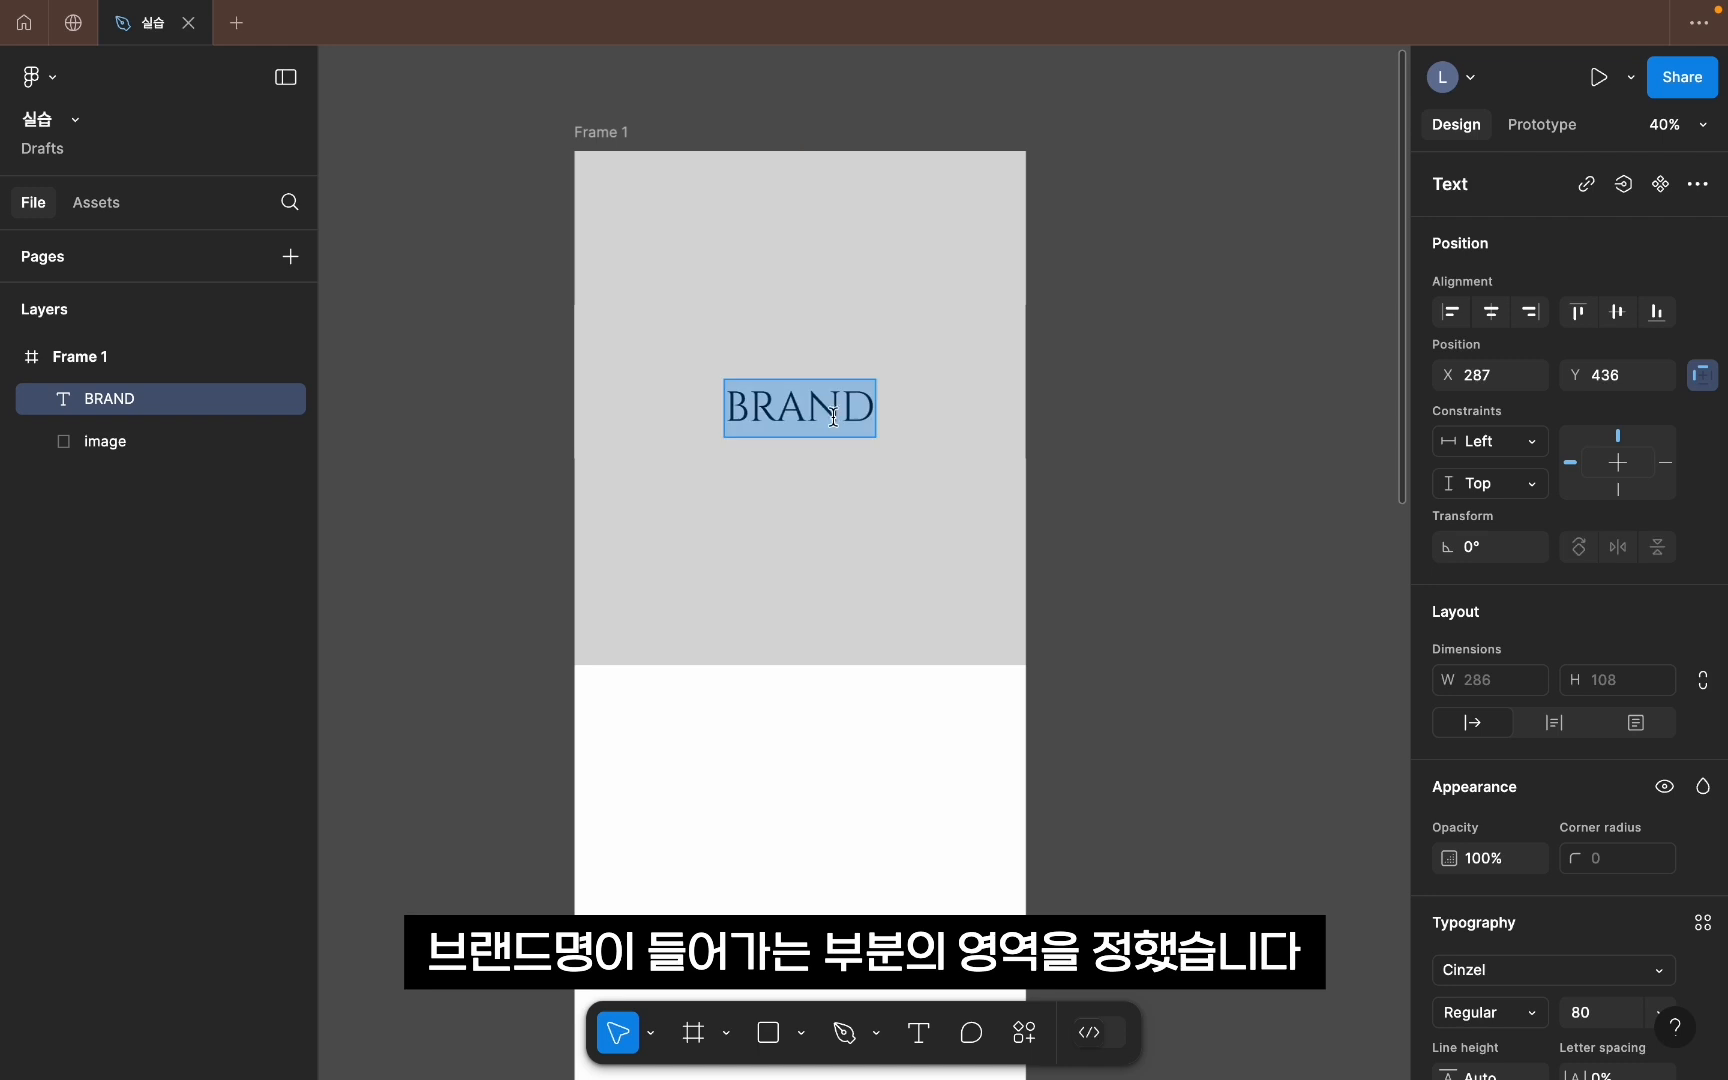
{"action": "key", "text": "Right"}
{"action": "type", "text": "N"}
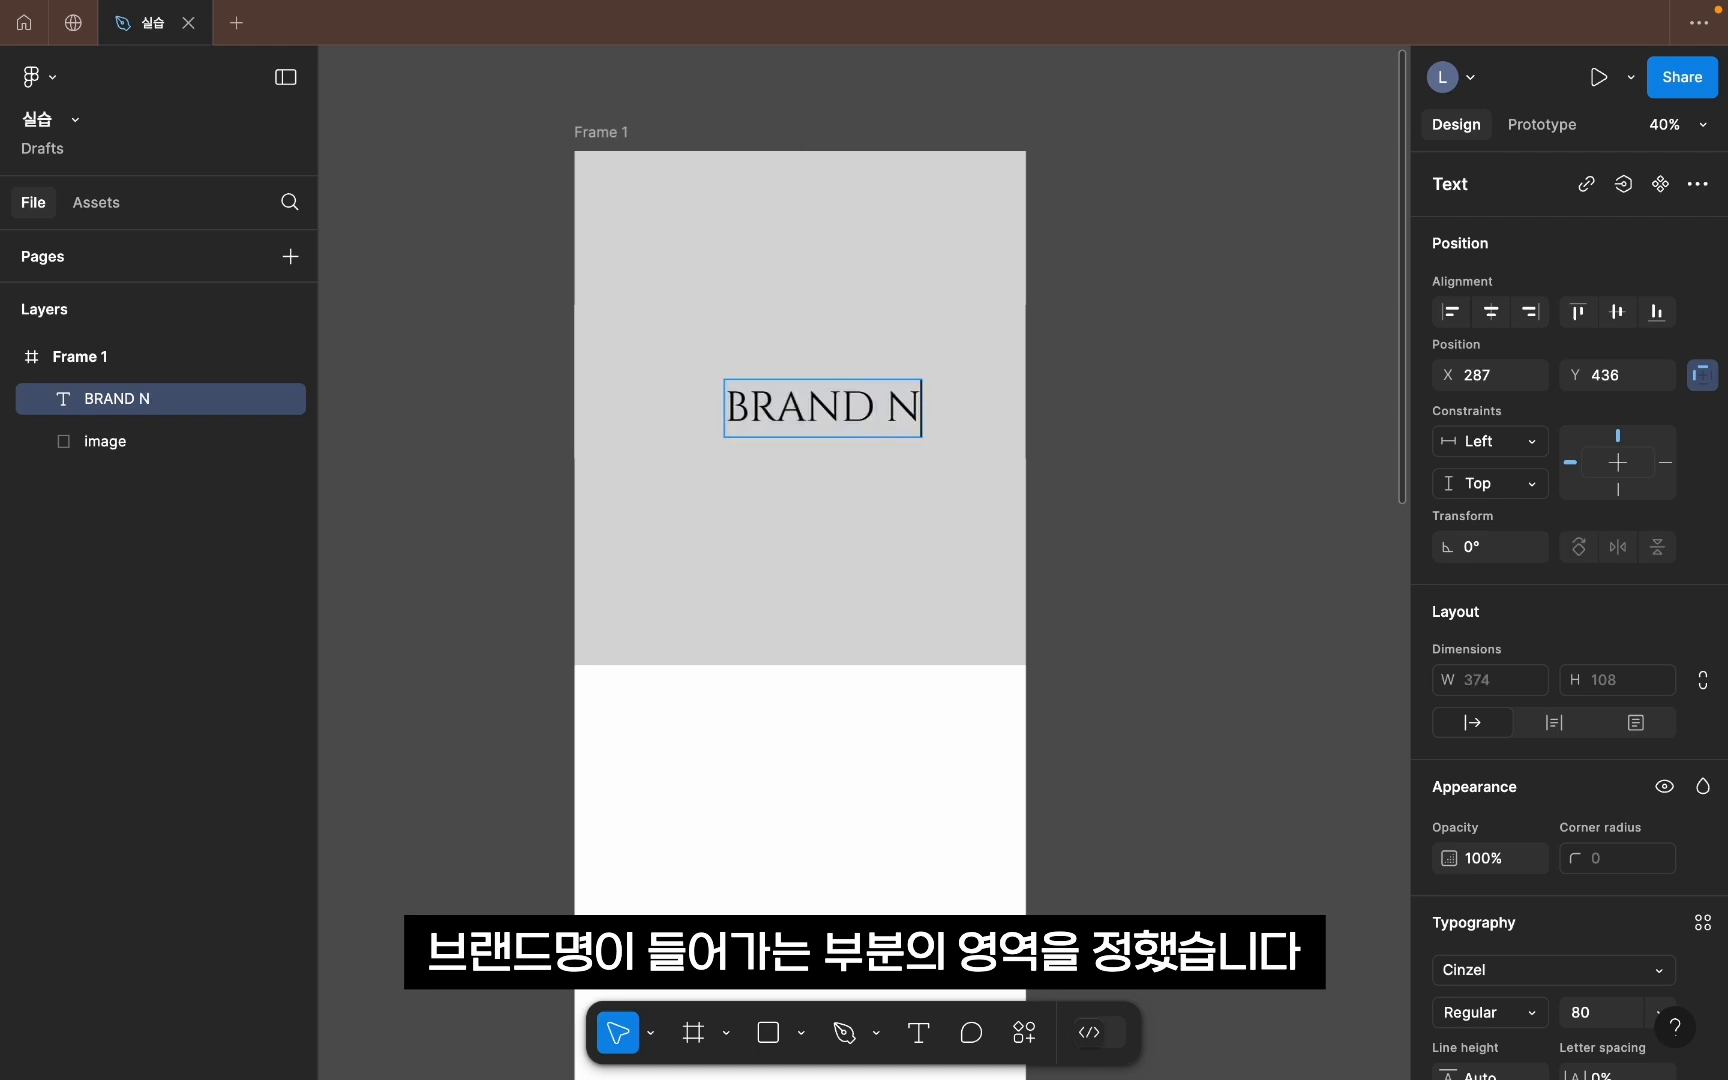
{"action": "type", "text": "AME"}
{"action": "key", "text": "Escape"}
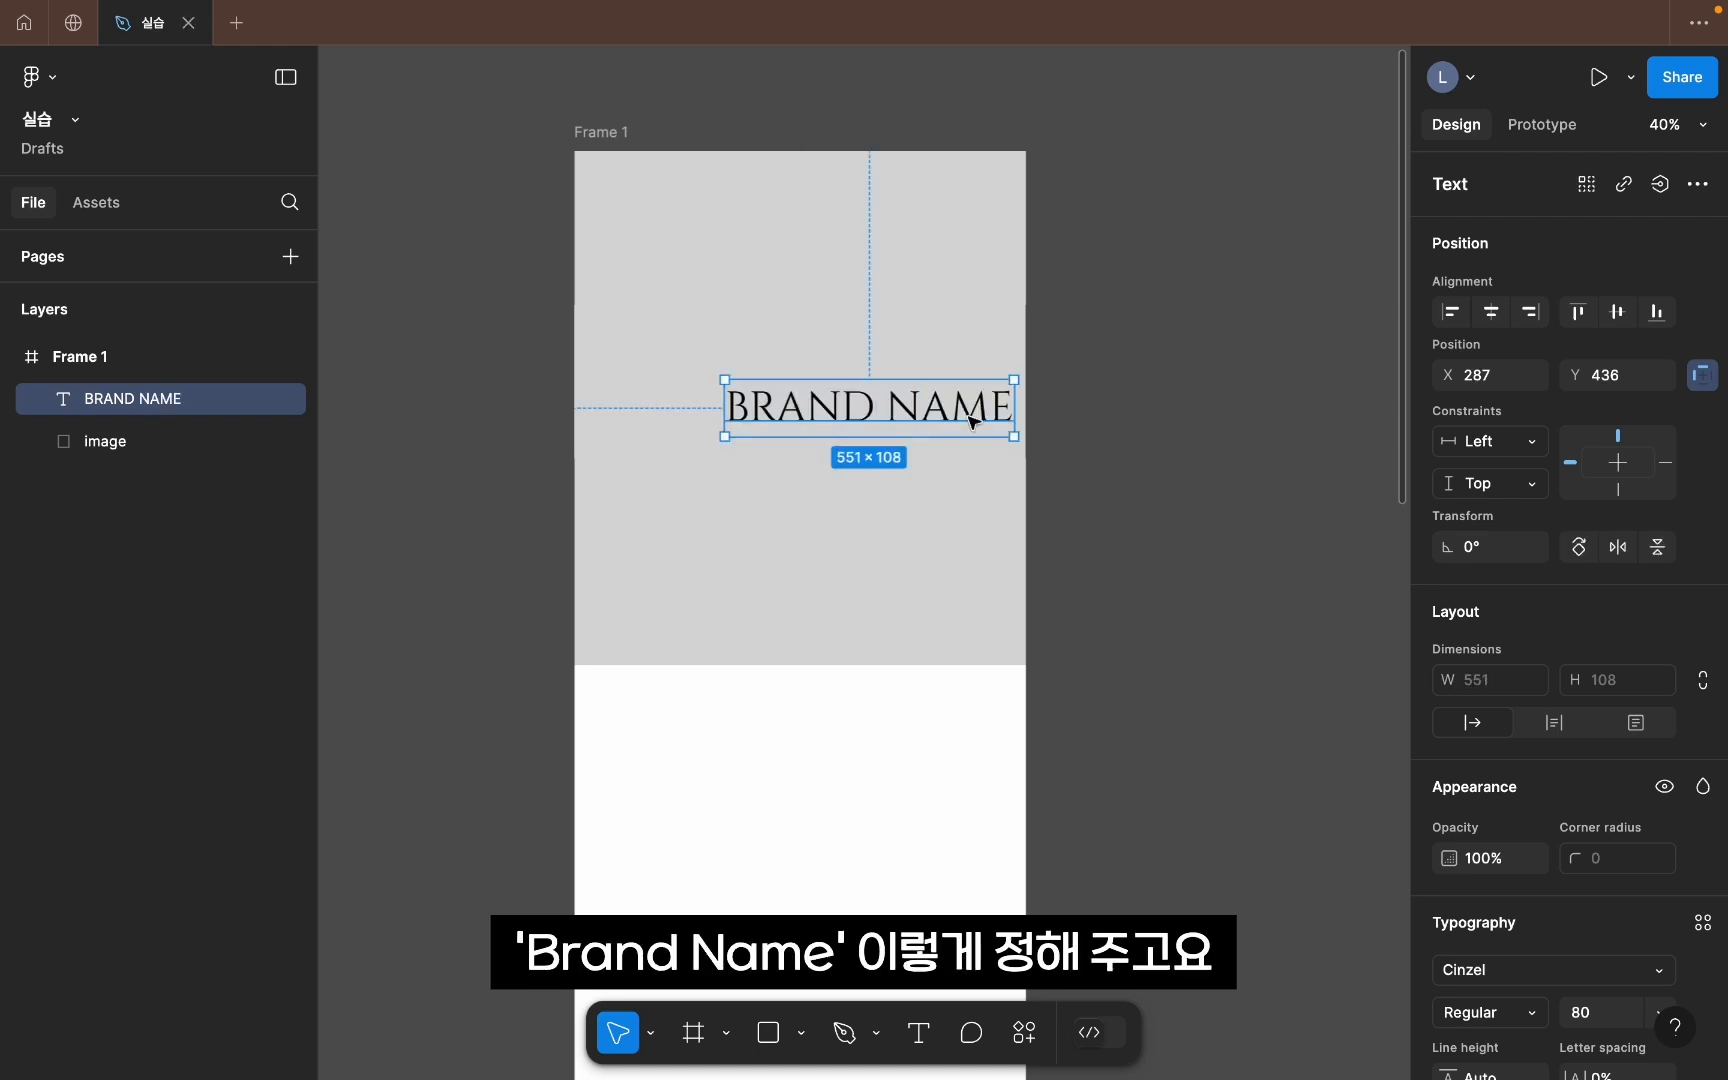
{"action": "left_click", "coordinate": [778, 548], "text": "shift"}
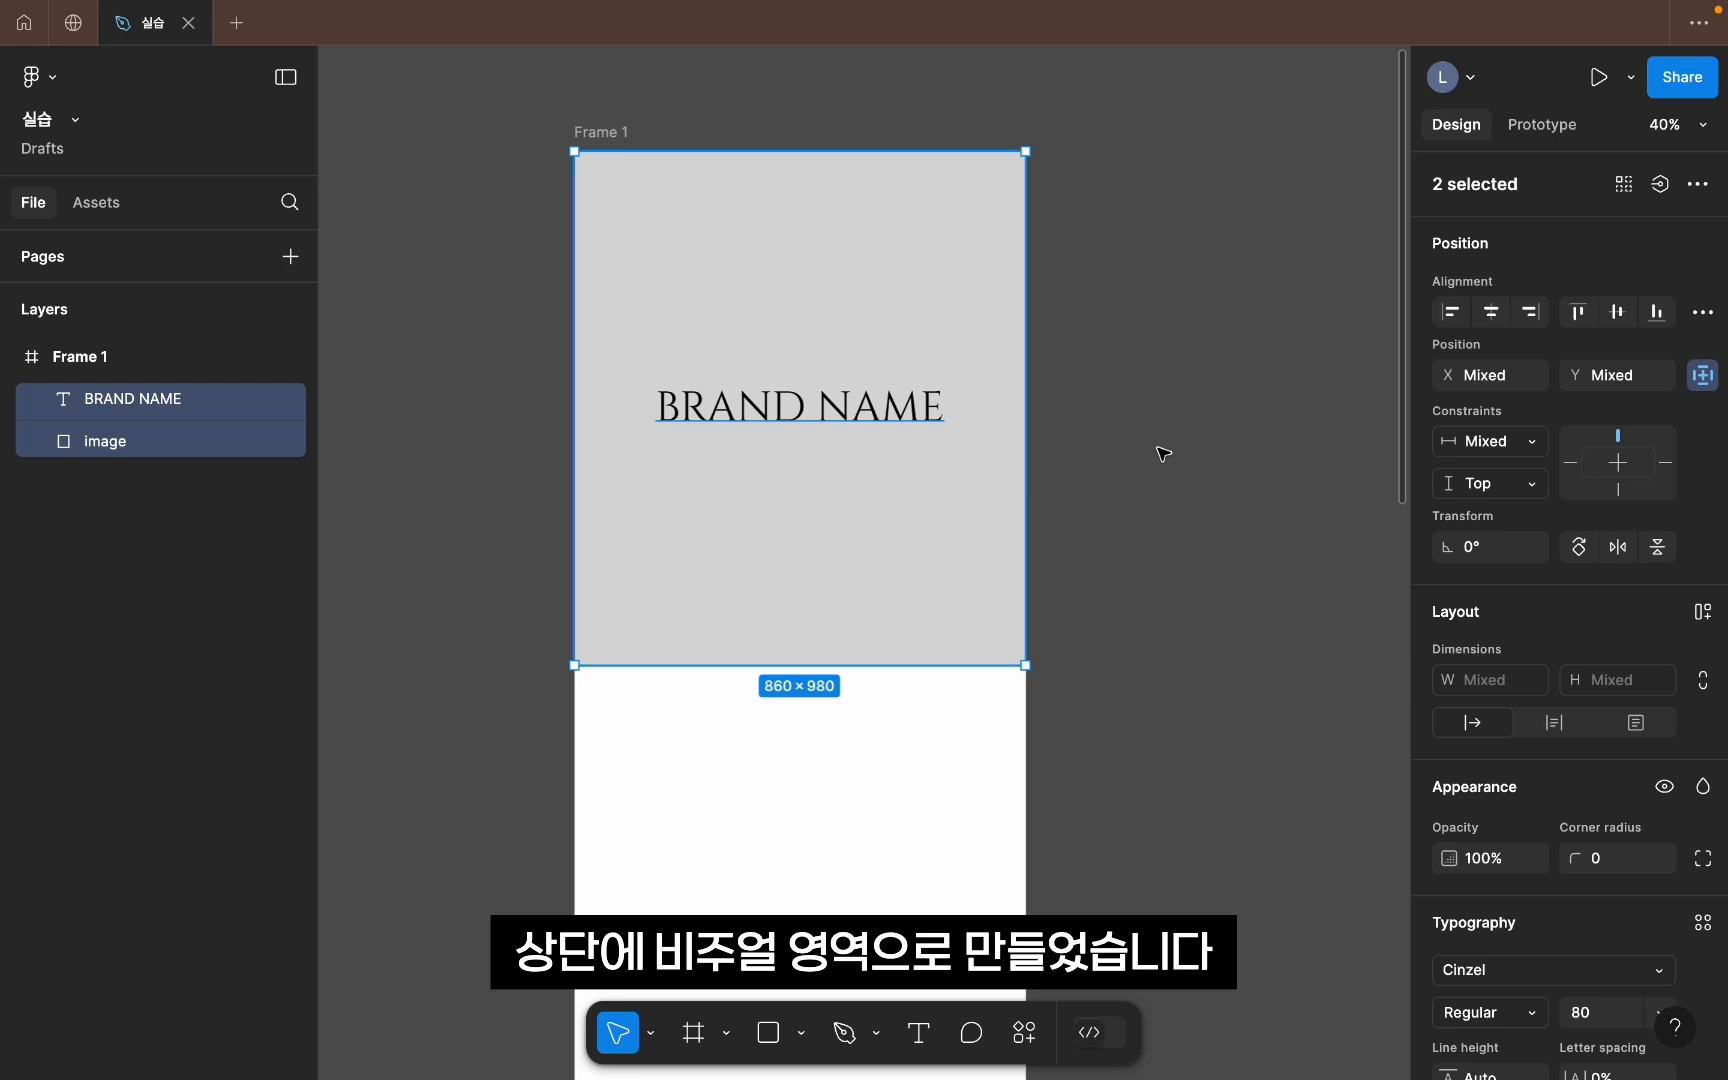
{"action": "left_click", "coordinate": [1163, 454]}
Step: Add the title text "제목" in the white area just below the image rectangle
{"action": "scroll", "coordinate": [872, 289], "scroll_direction": "down", "scroll_amount": 5}
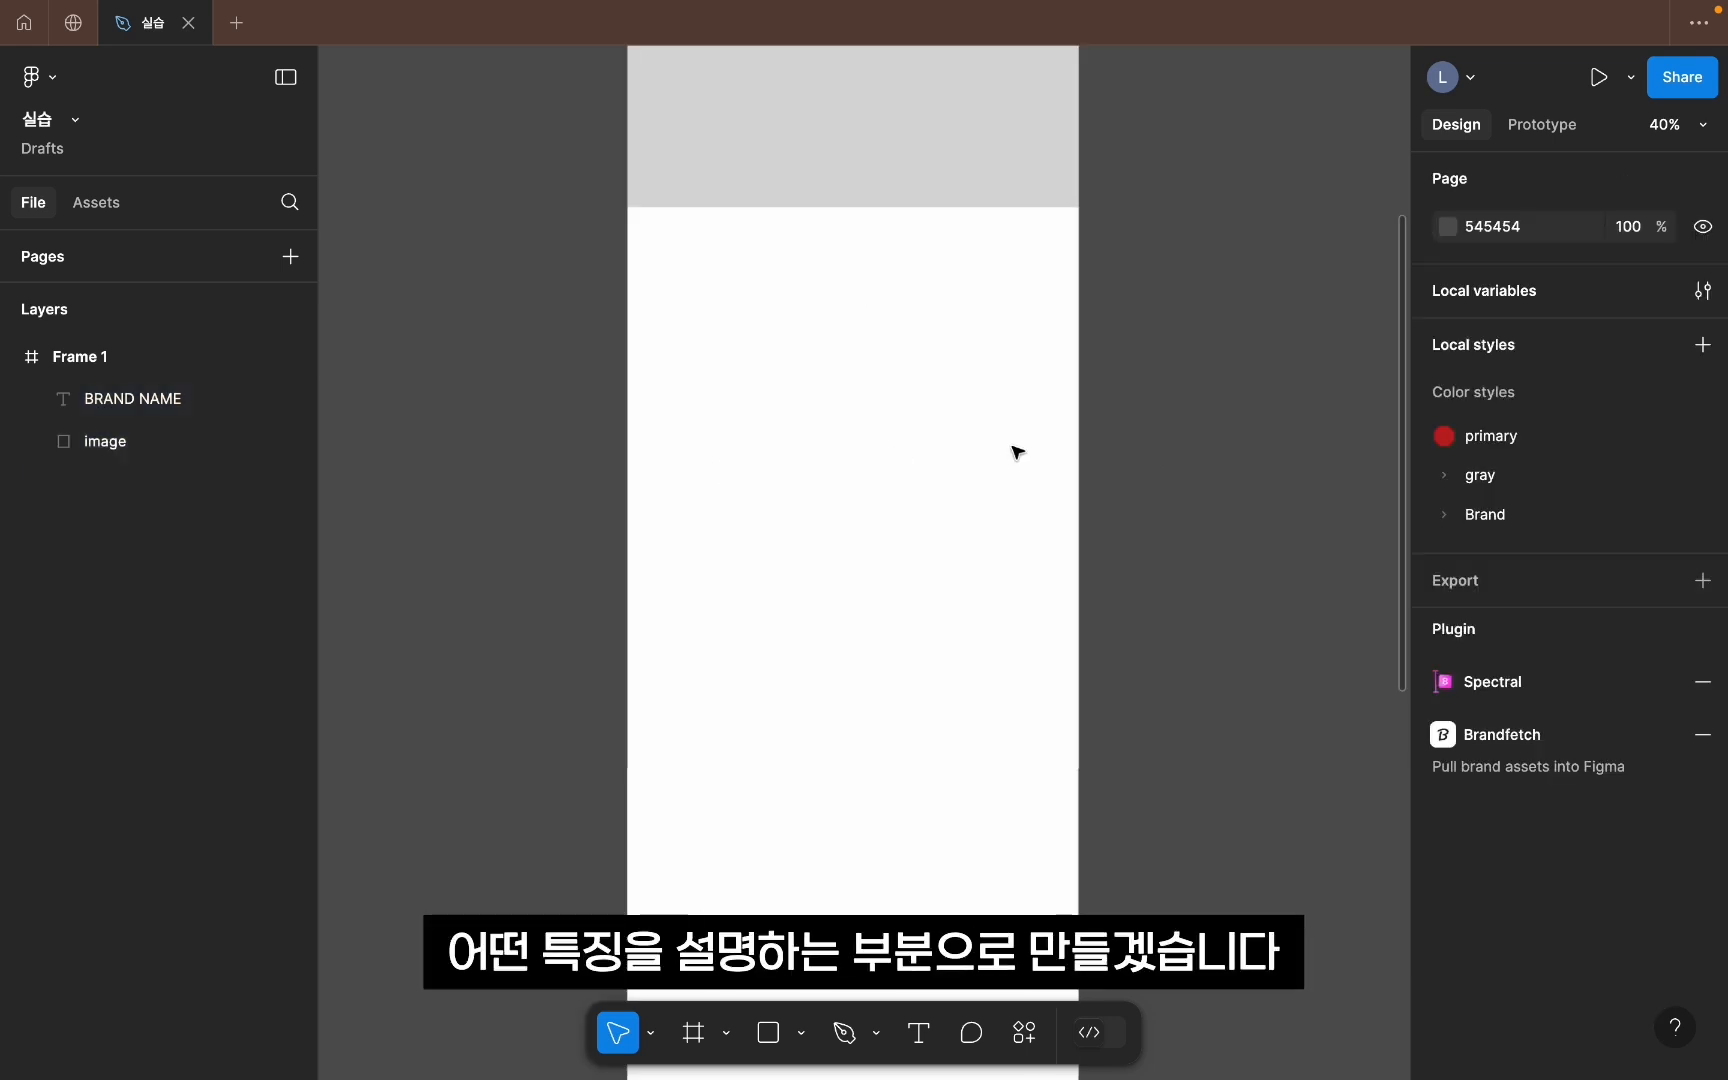
{"action": "key", "text": "t"}
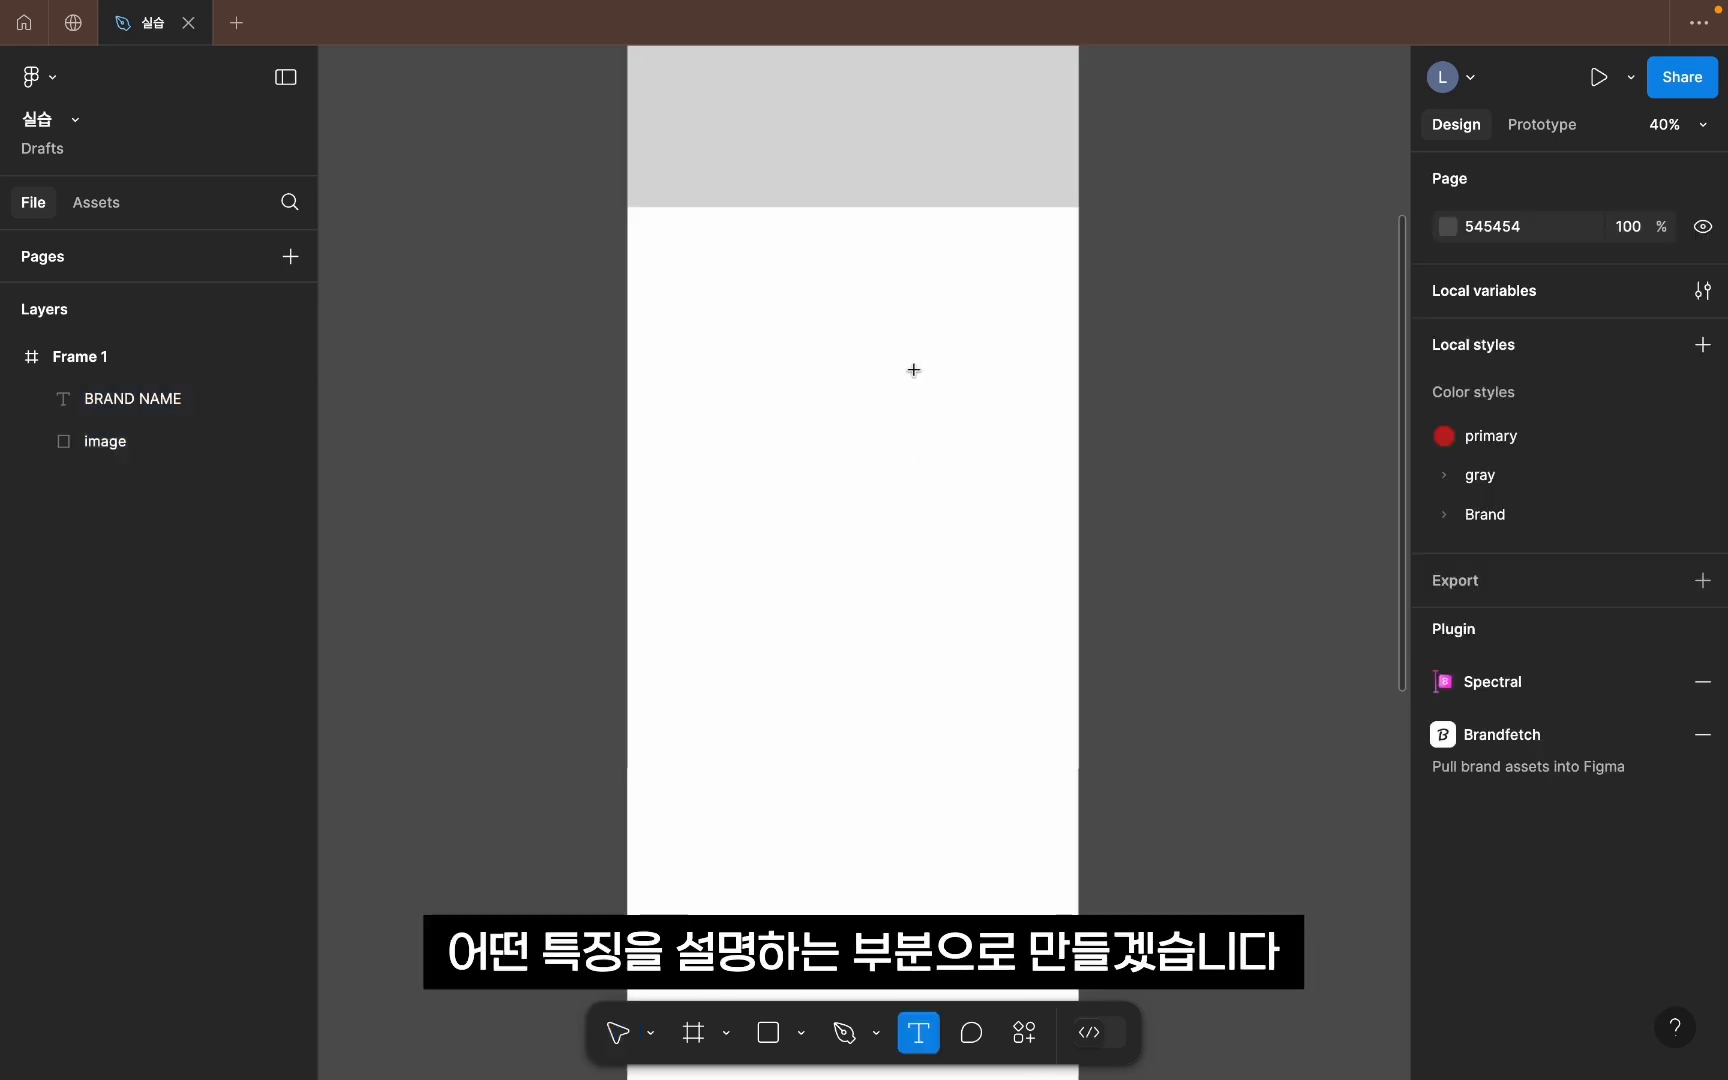
{"action": "left_click", "coordinate": [788, 266]}
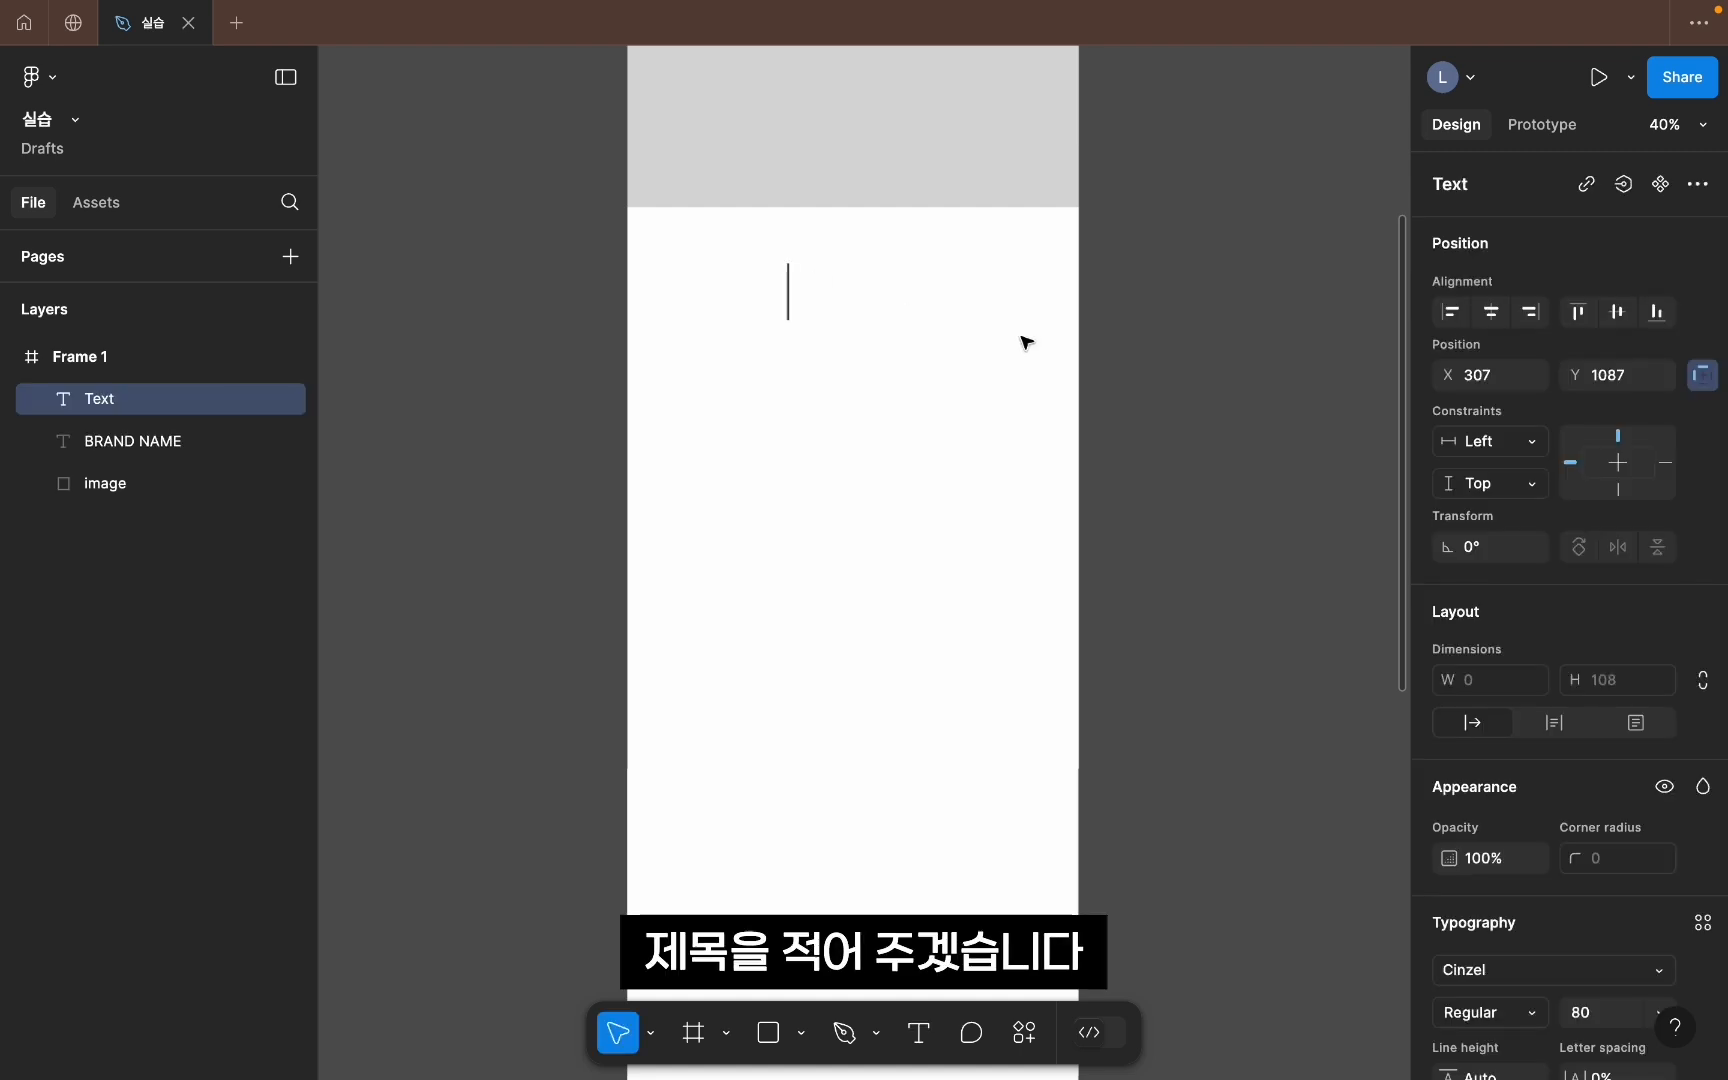
{"action": "type", "text": "제목"}
Step: Format the 제목 title in Pretendard Variable Bold at size 40
{"action": "scroll", "coordinate": [1560, 700], "scroll_direction": "down", "scroll_amount": 3}
{"action": "left_click", "coordinate": [1500, 669]}
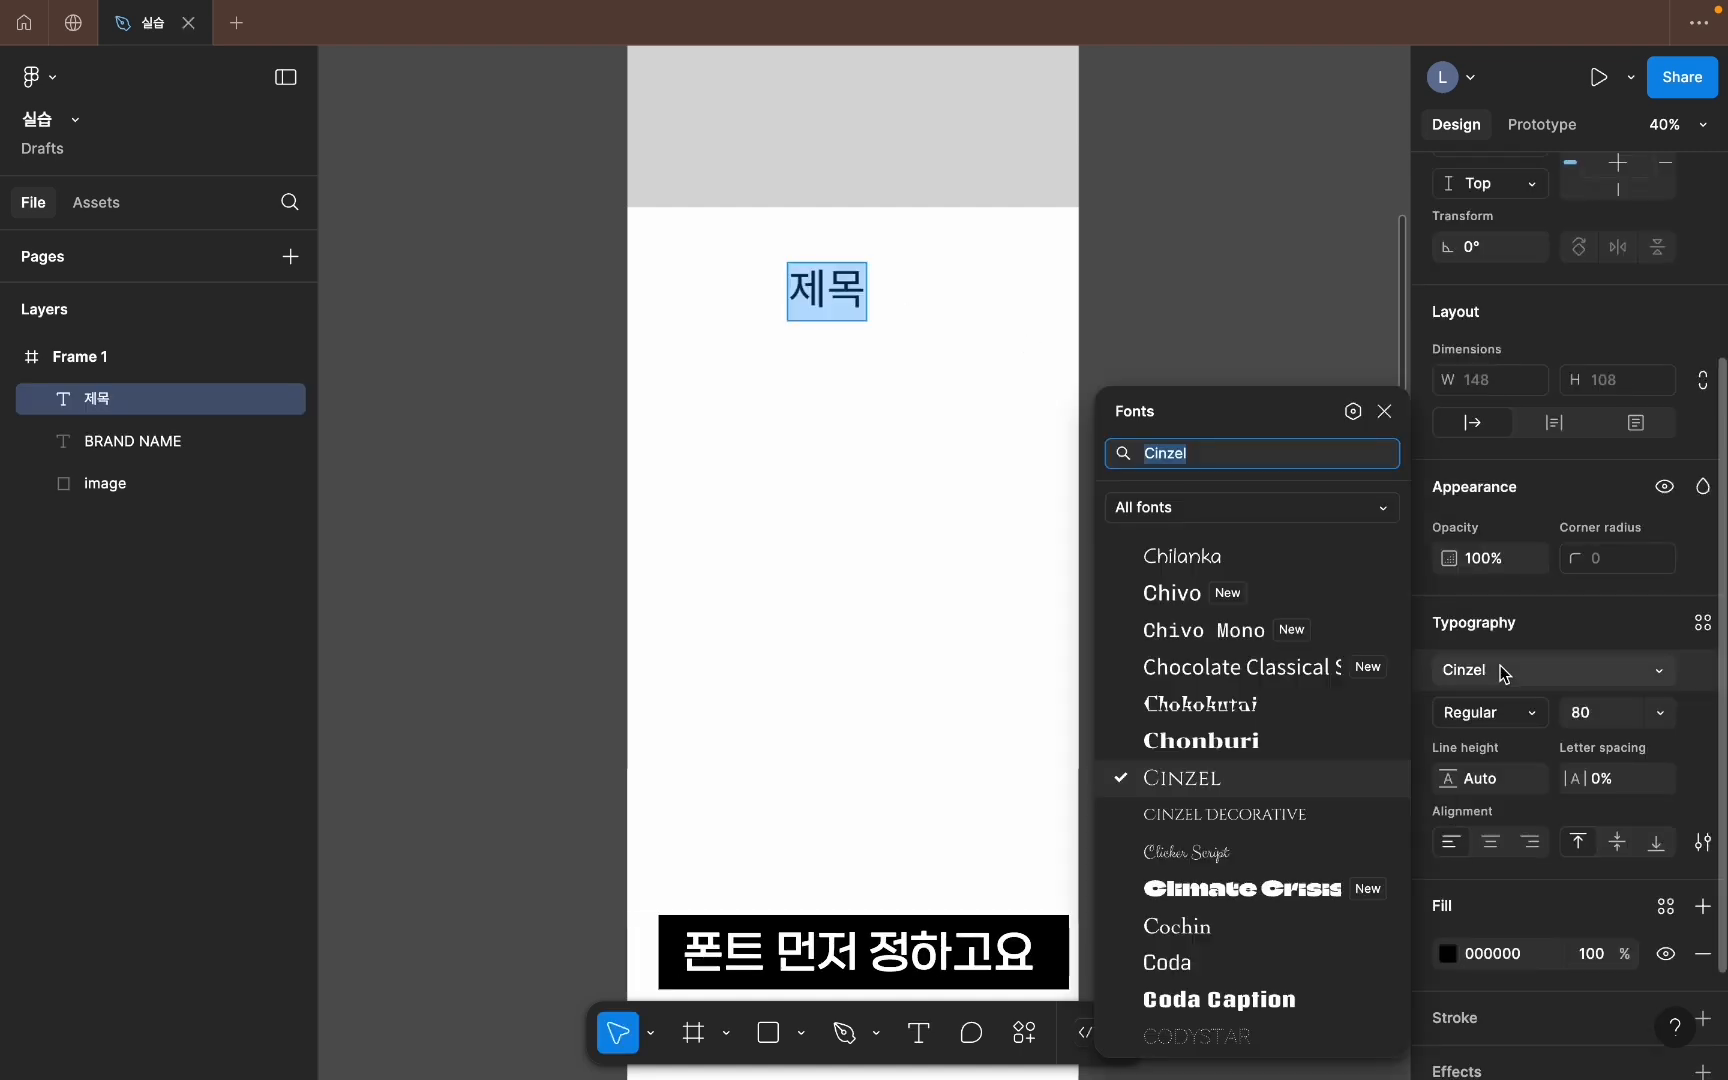
{"action": "type", "text": "pre"}
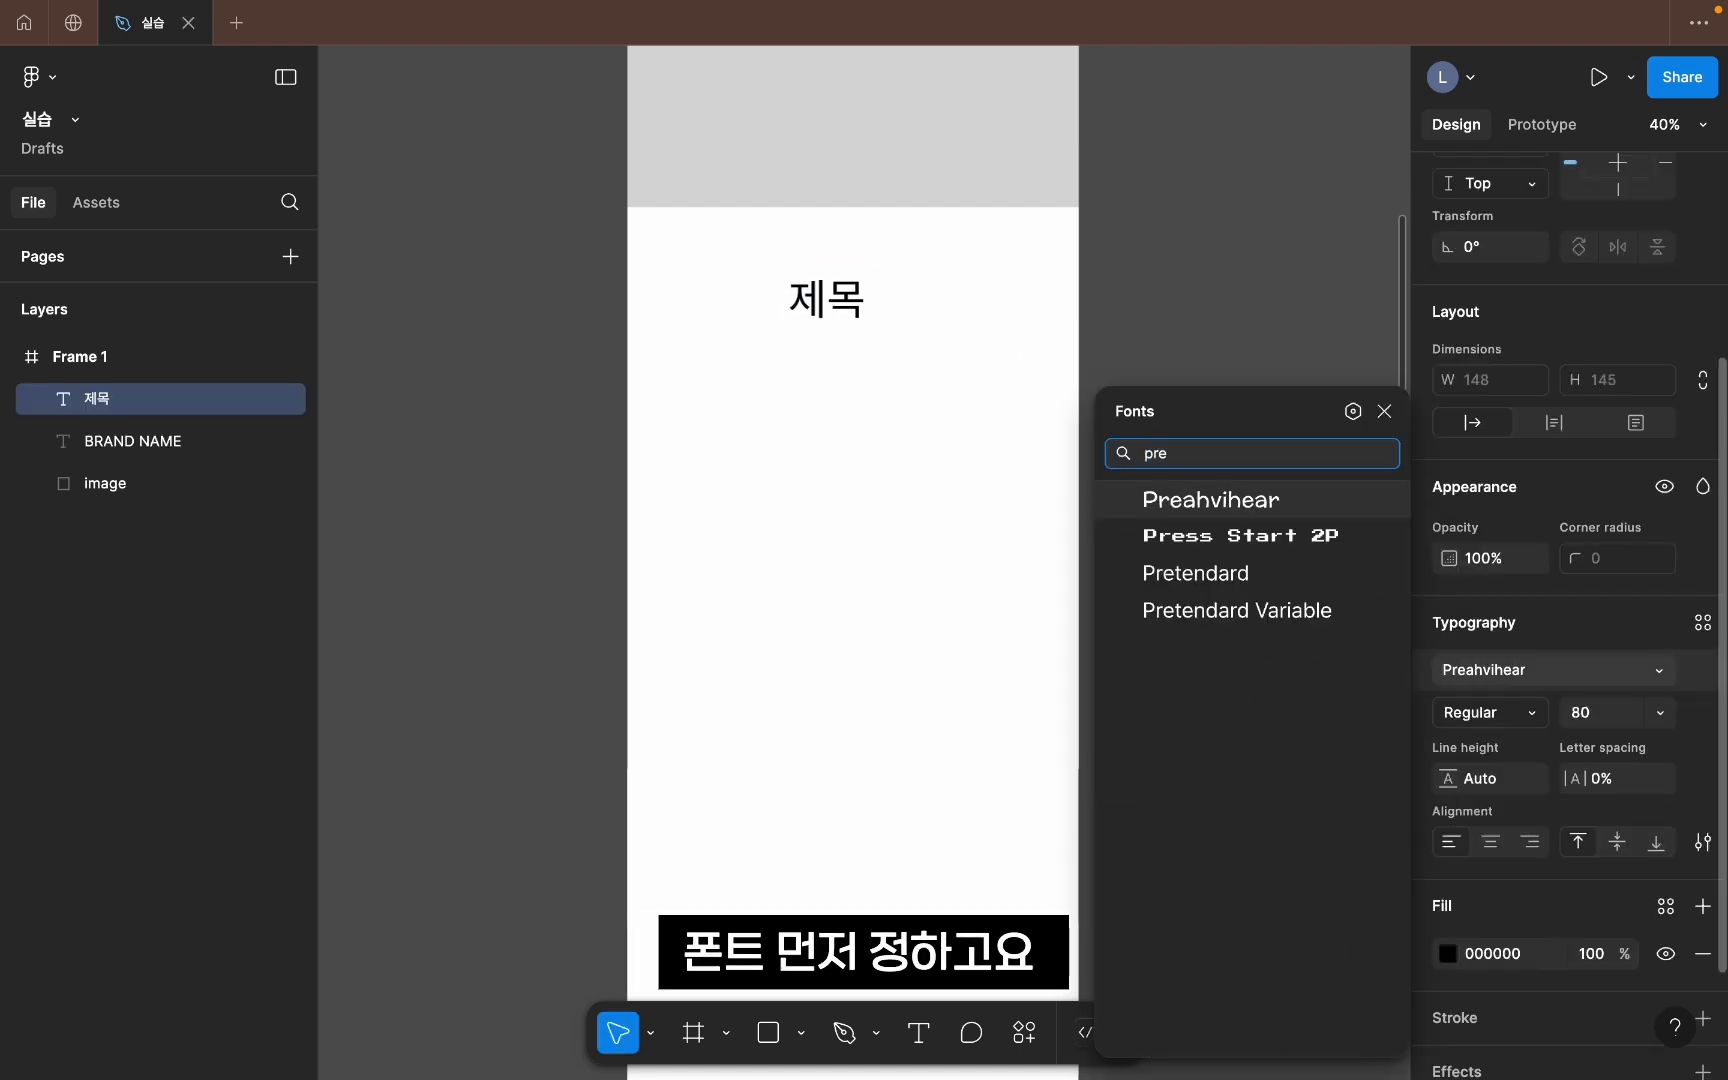
{"action": "left_click", "coordinate": [1220, 615]}
{"action": "left_click", "coordinate": [1465, 717]}
{"action": "left_click", "coordinate": [1477, 808]}
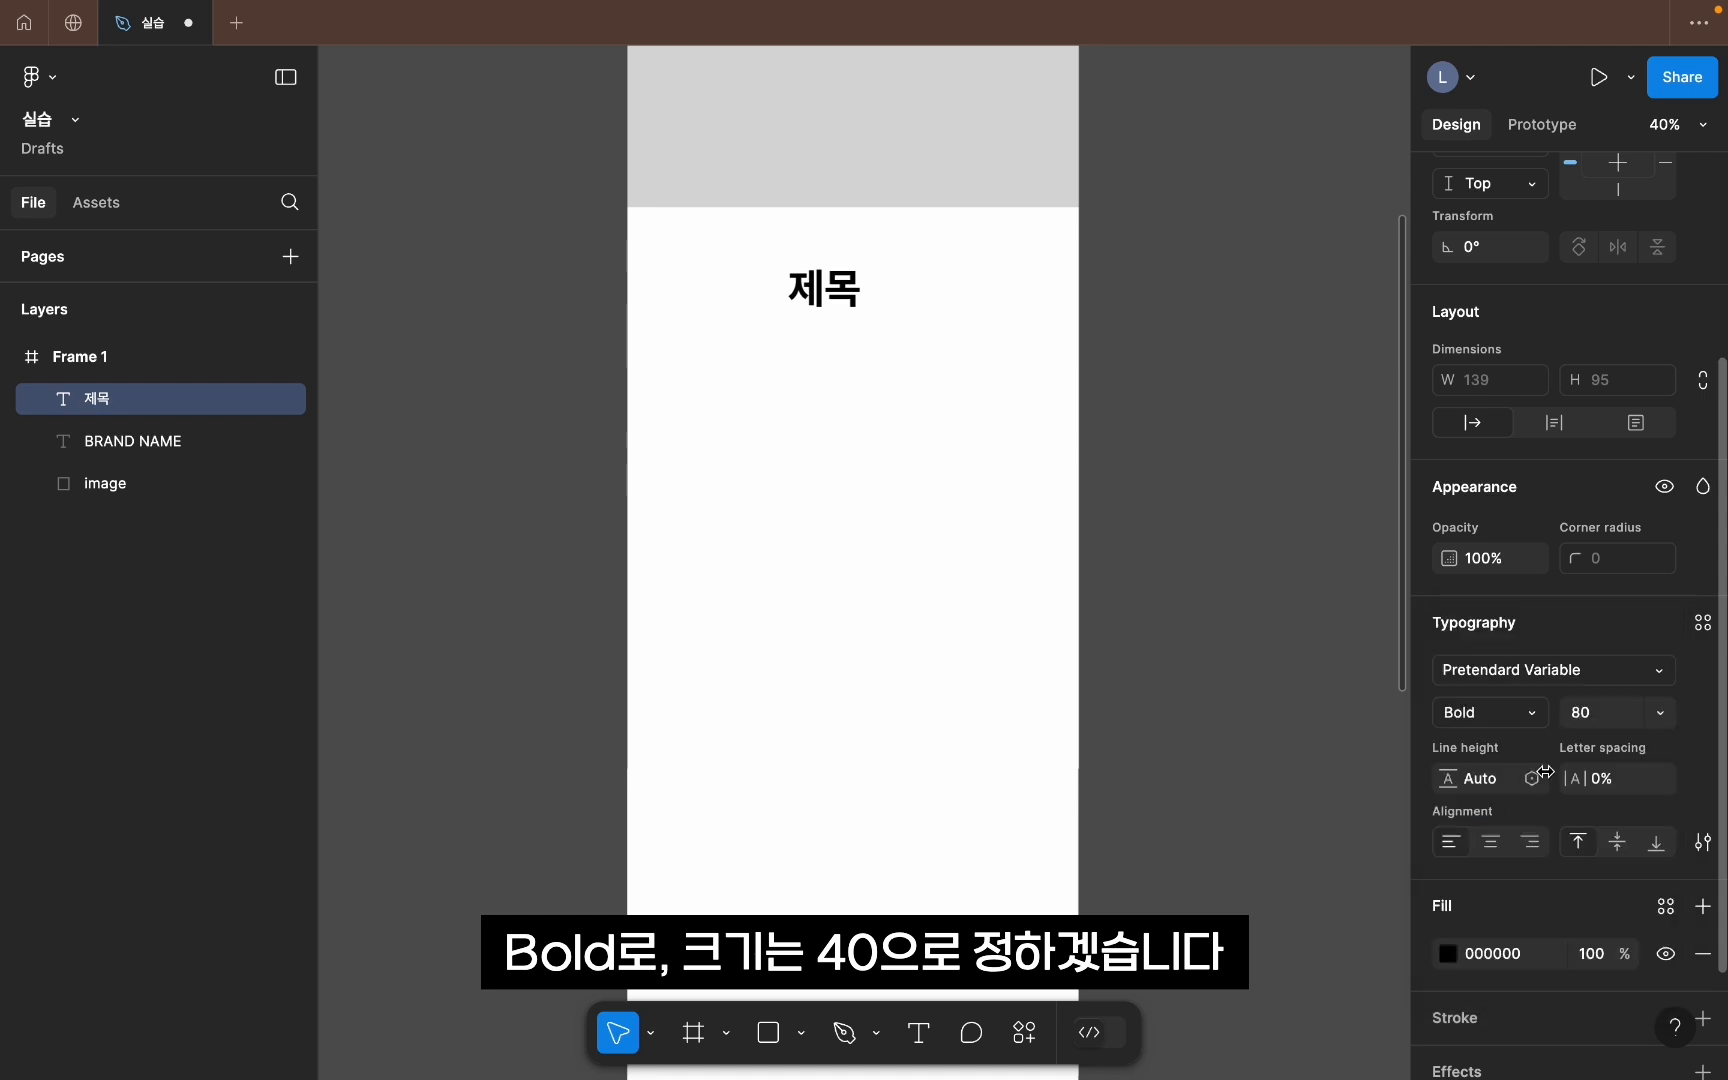
{"action": "left_click", "coordinate": [1590, 713]}
{"action": "type", "text": "40"}
{"action": "key", "text": "Return"}
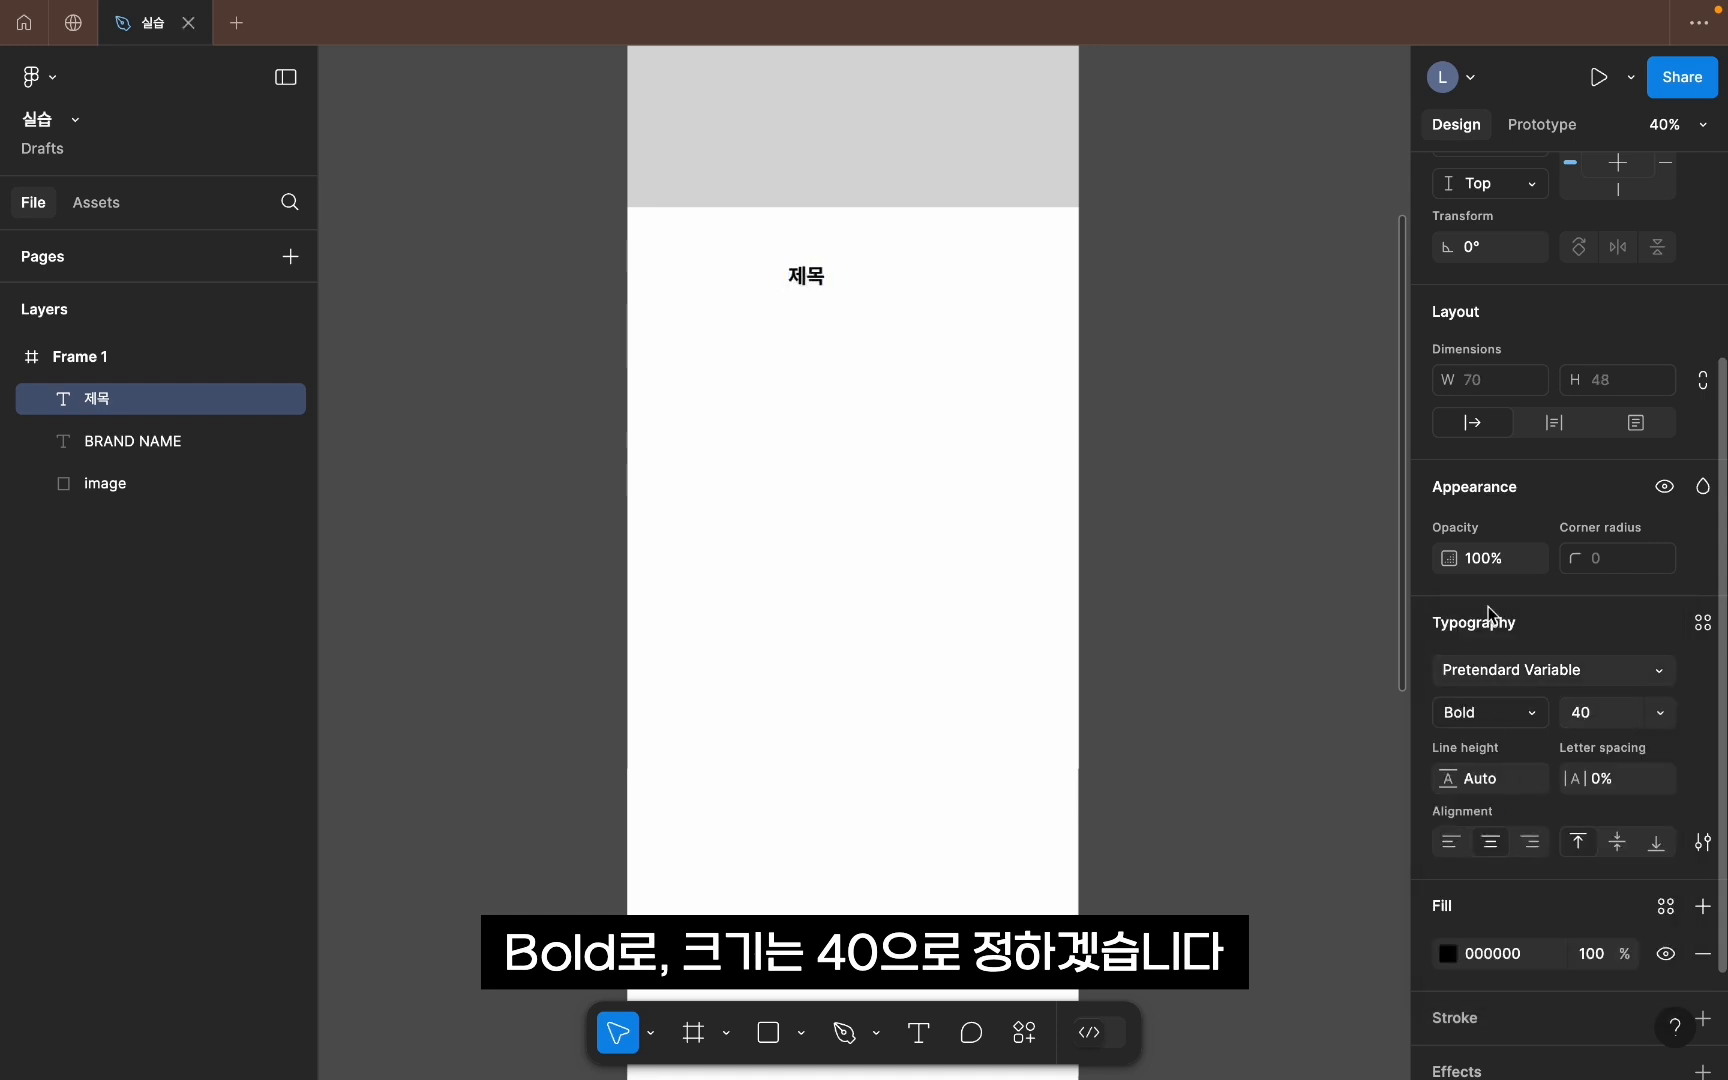
Step: Centre the title horizontally in the frame and set its fill colour to 212121
{"action": "scroll", "coordinate": [1520, 308], "scroll_direction": "up", "scroll_amount": 3}
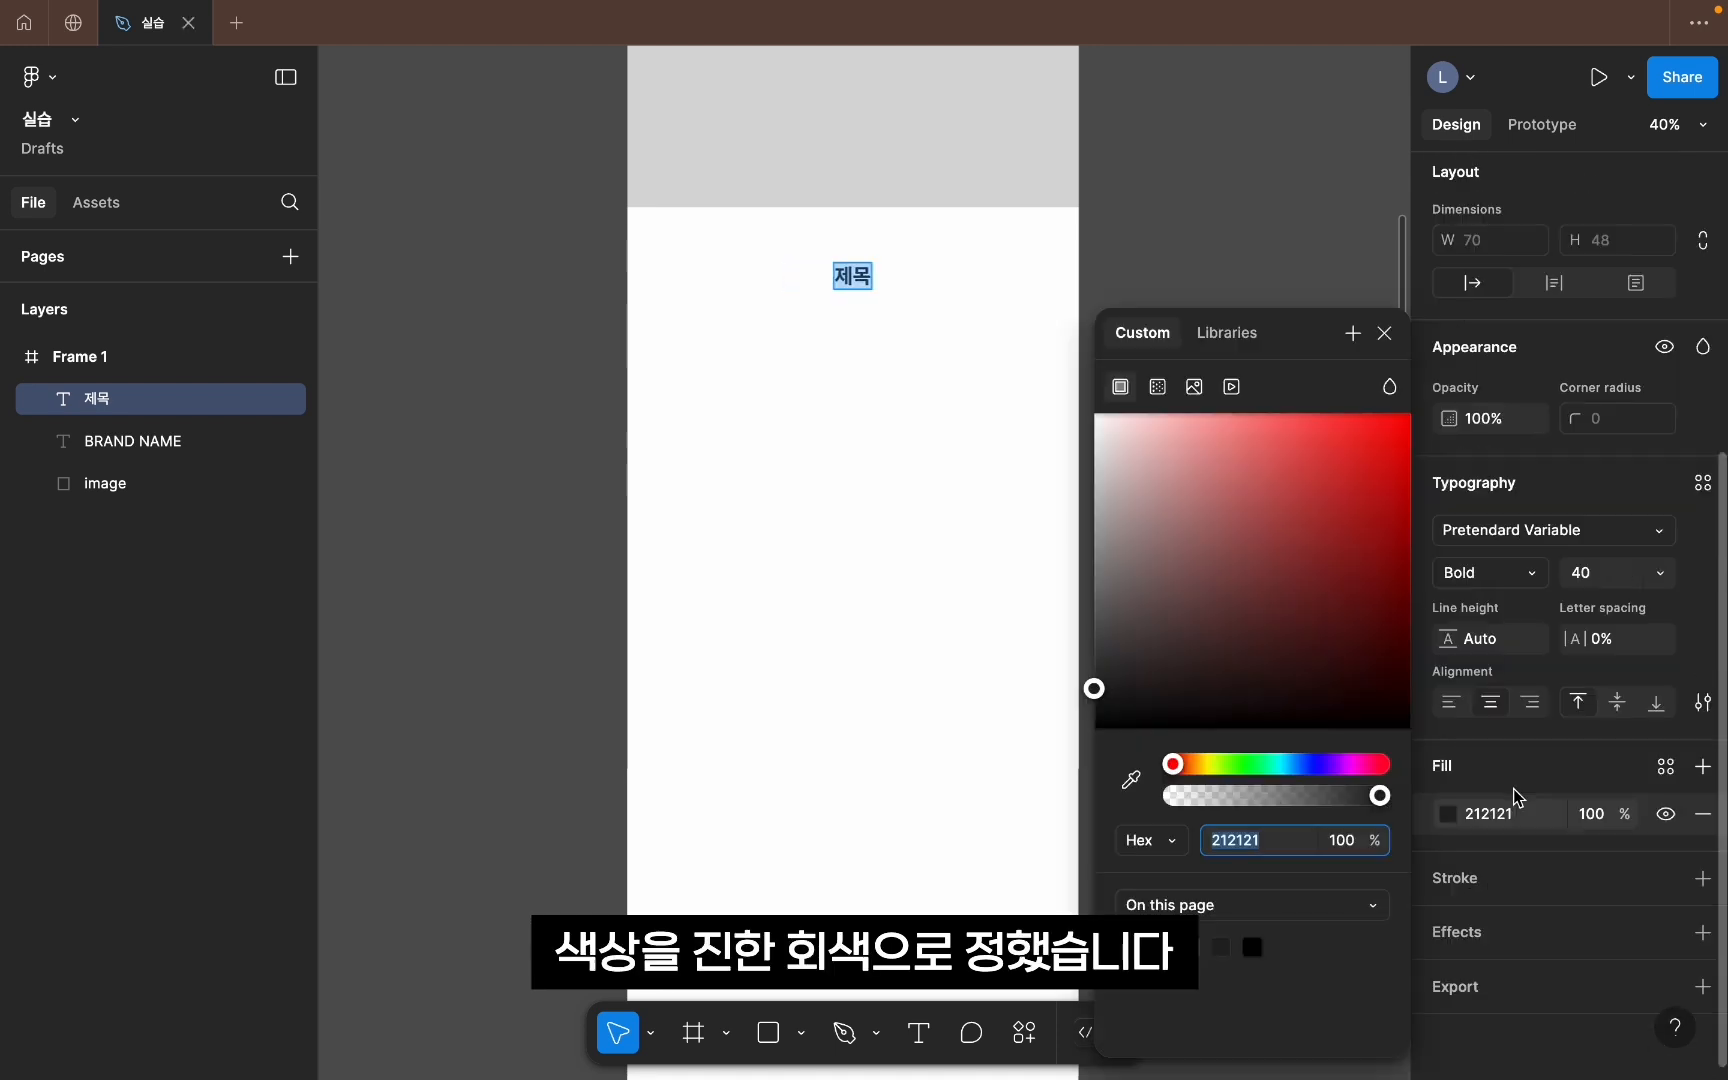
{"action": "left_click", "coordinate": [1466, 764]}
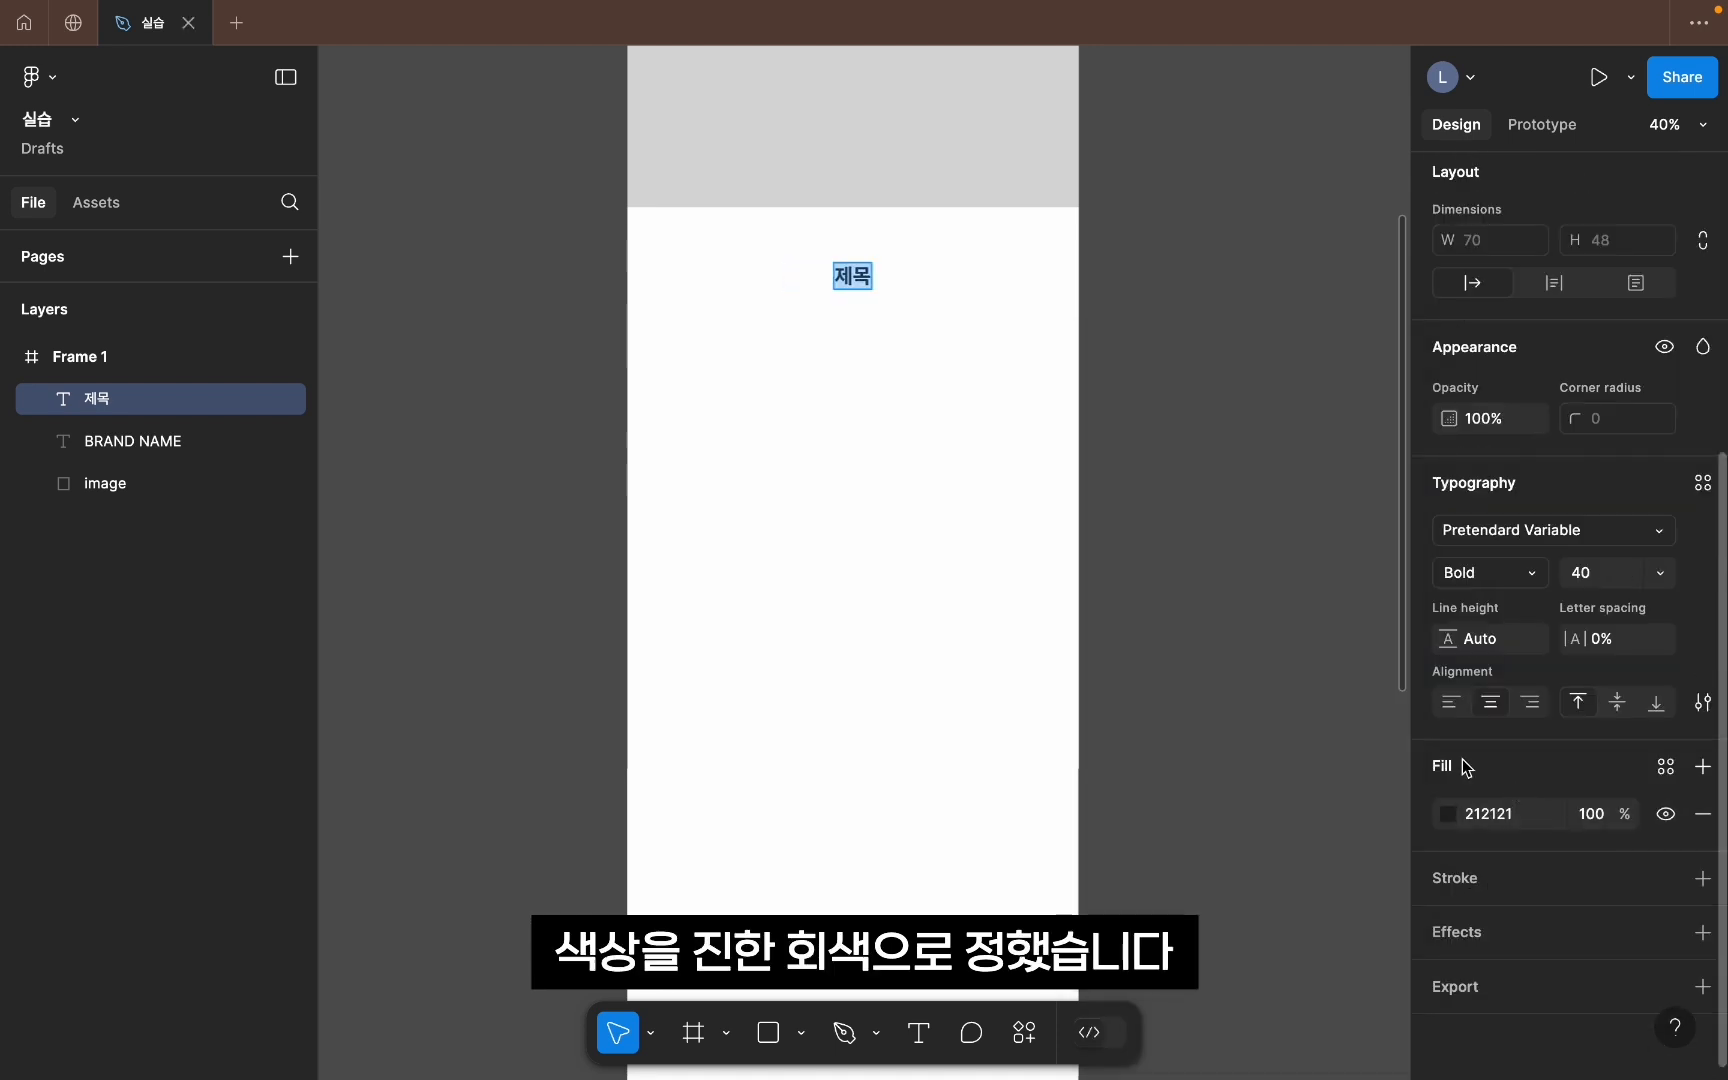
Step: Extend the title so it reads "특징의 제목"
{"action": "key", "text": "Left"}
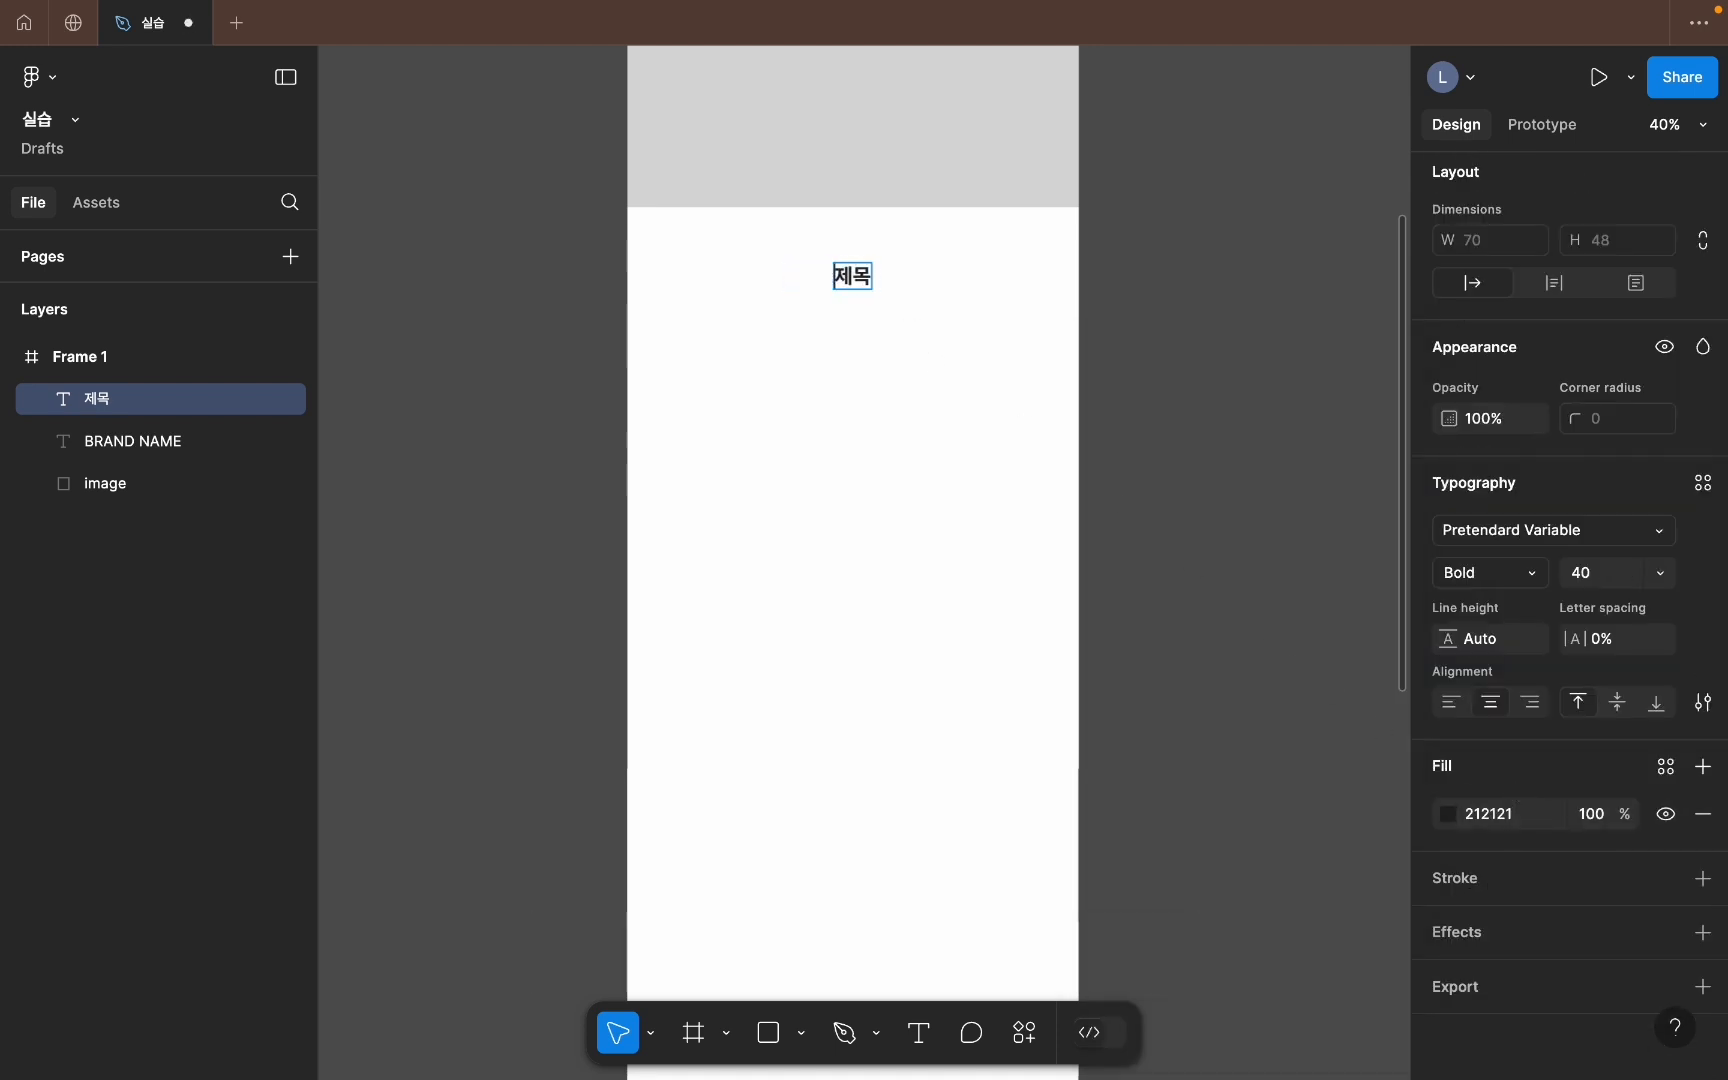
{"action": "type", "text": "특징의"}
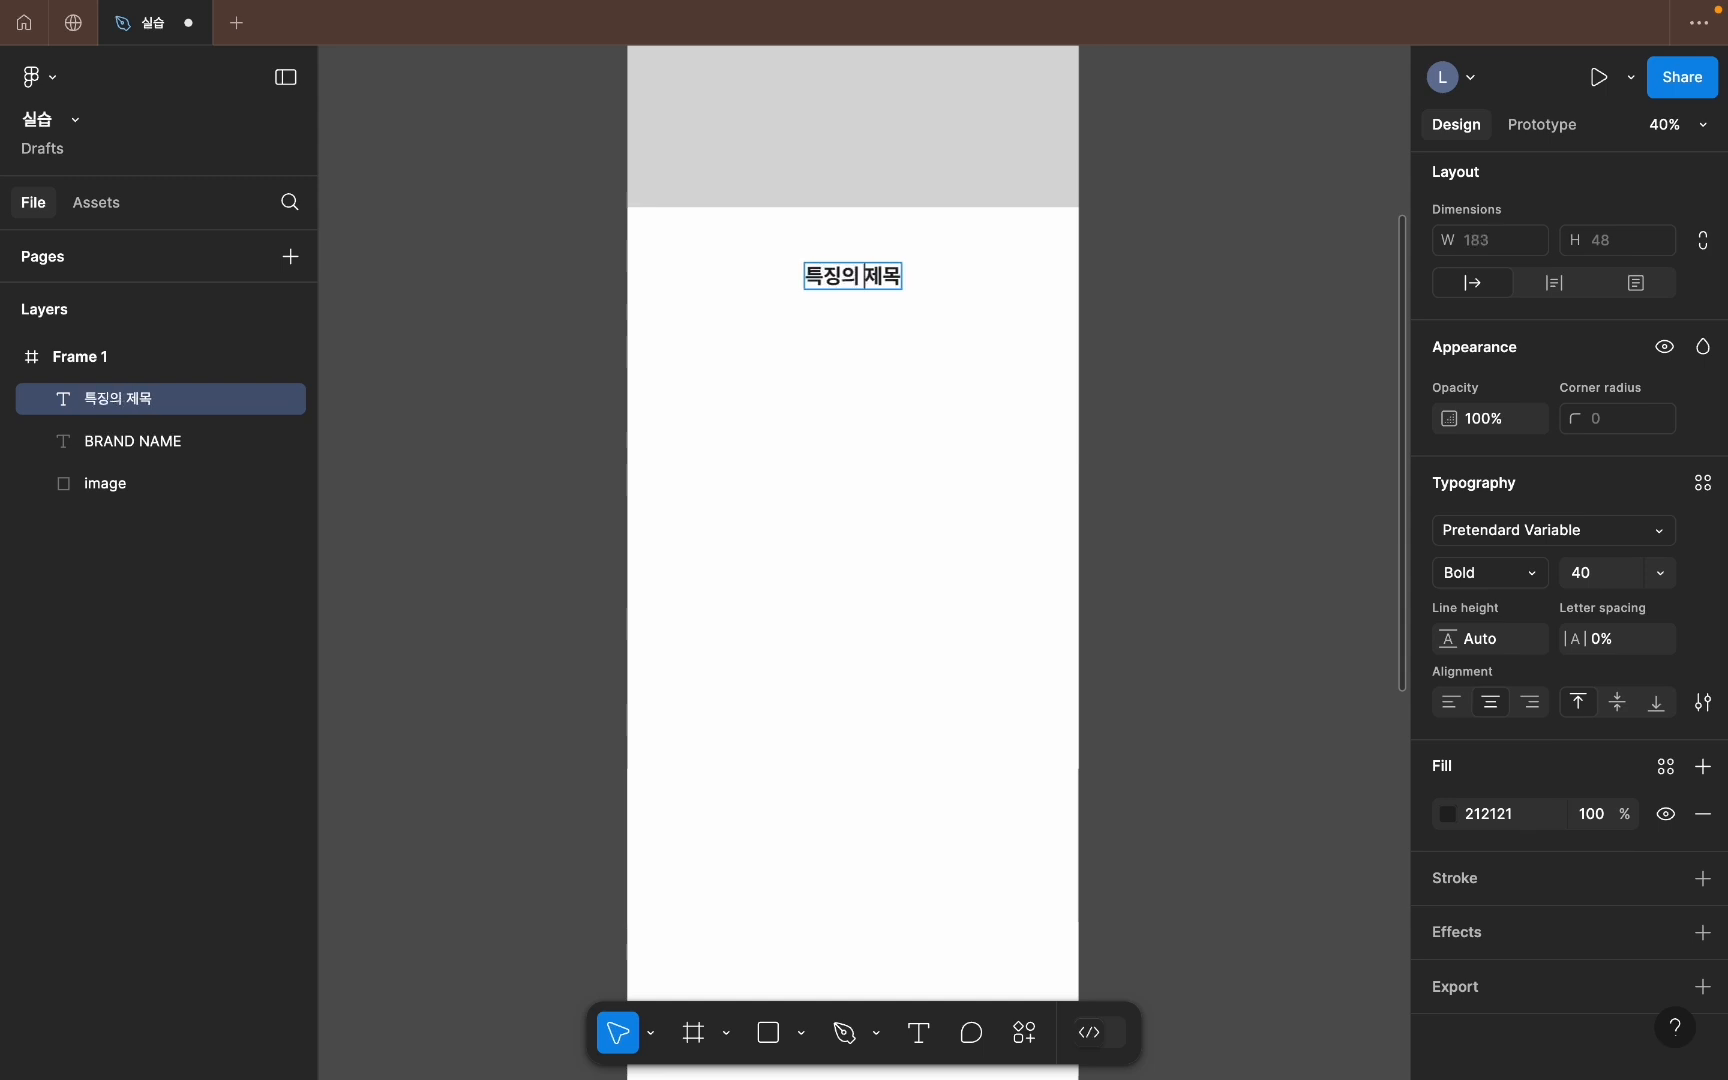
{"action": "left_click", "coordinate": [920, 318]}
Step: Duplicate the 특징의 제목 title directly below itself and change the copy's text to "설명이 들어가는 부분"
{"action": "left_click", "coordinate": [848, 276]}
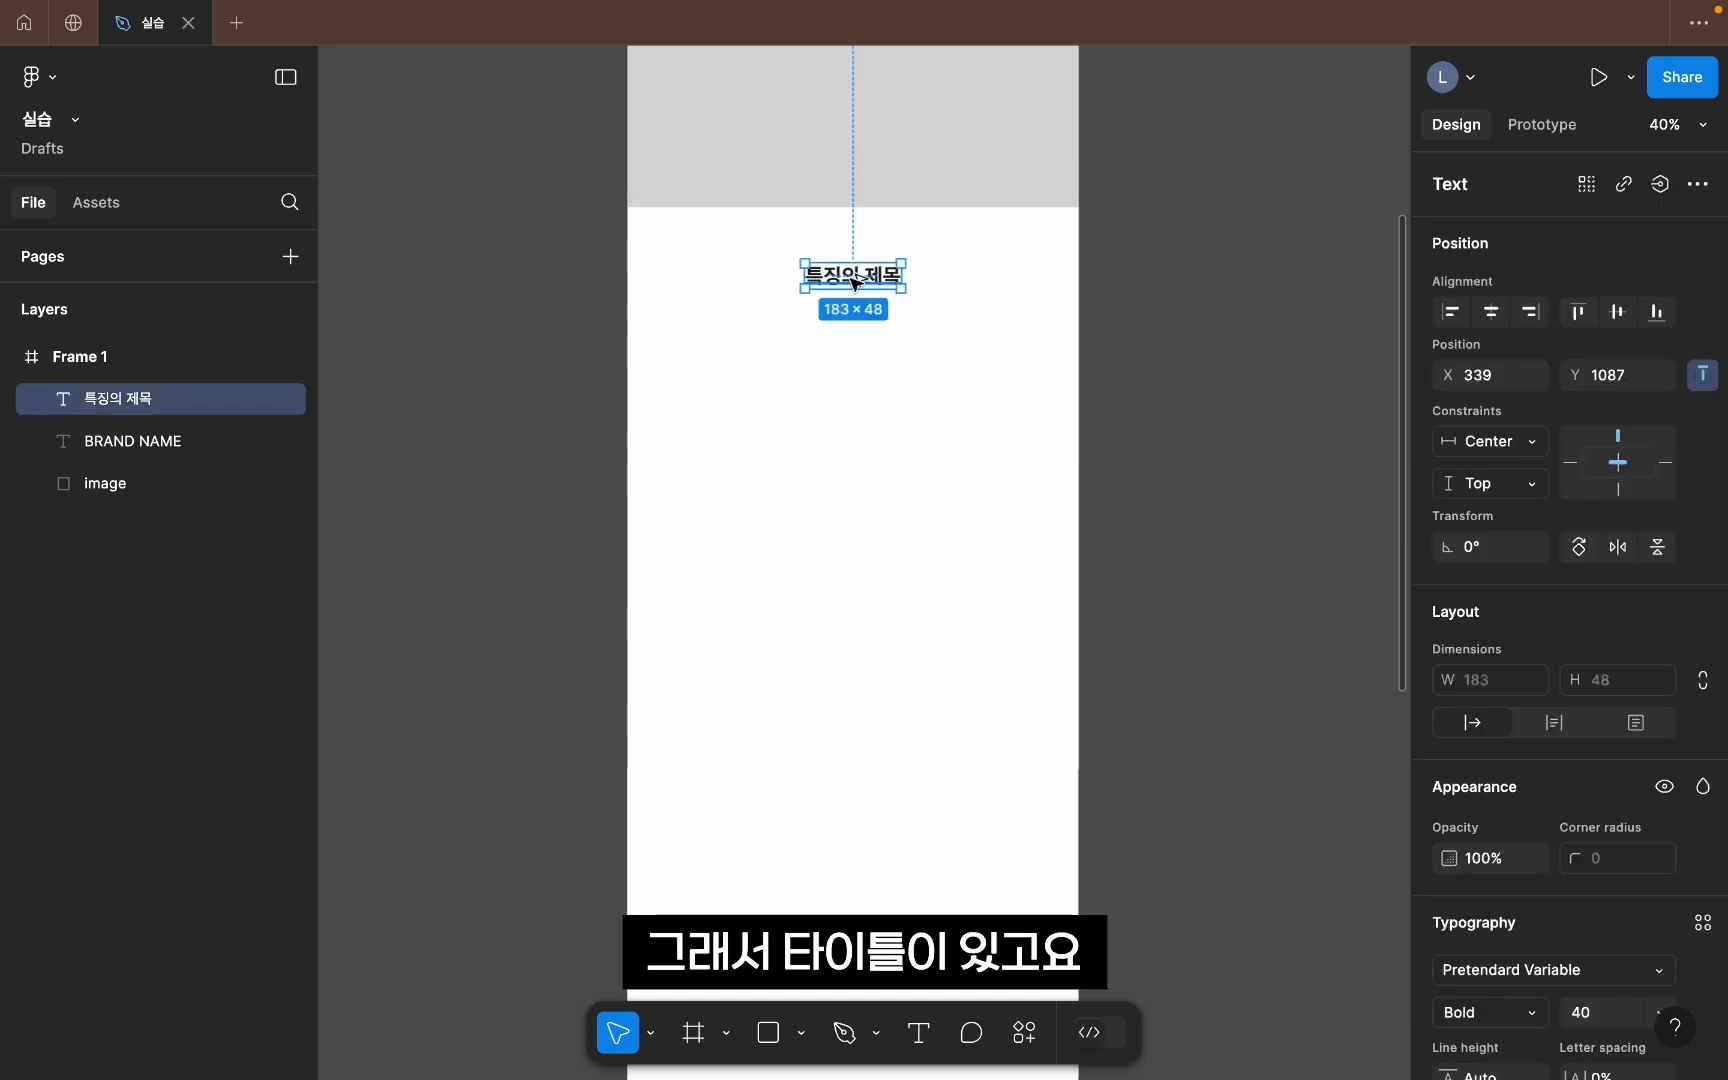
{"action": "left_click_drag", "start_coordinate": [855, 283], "coordinate": [860, 311], "text": "alt"}
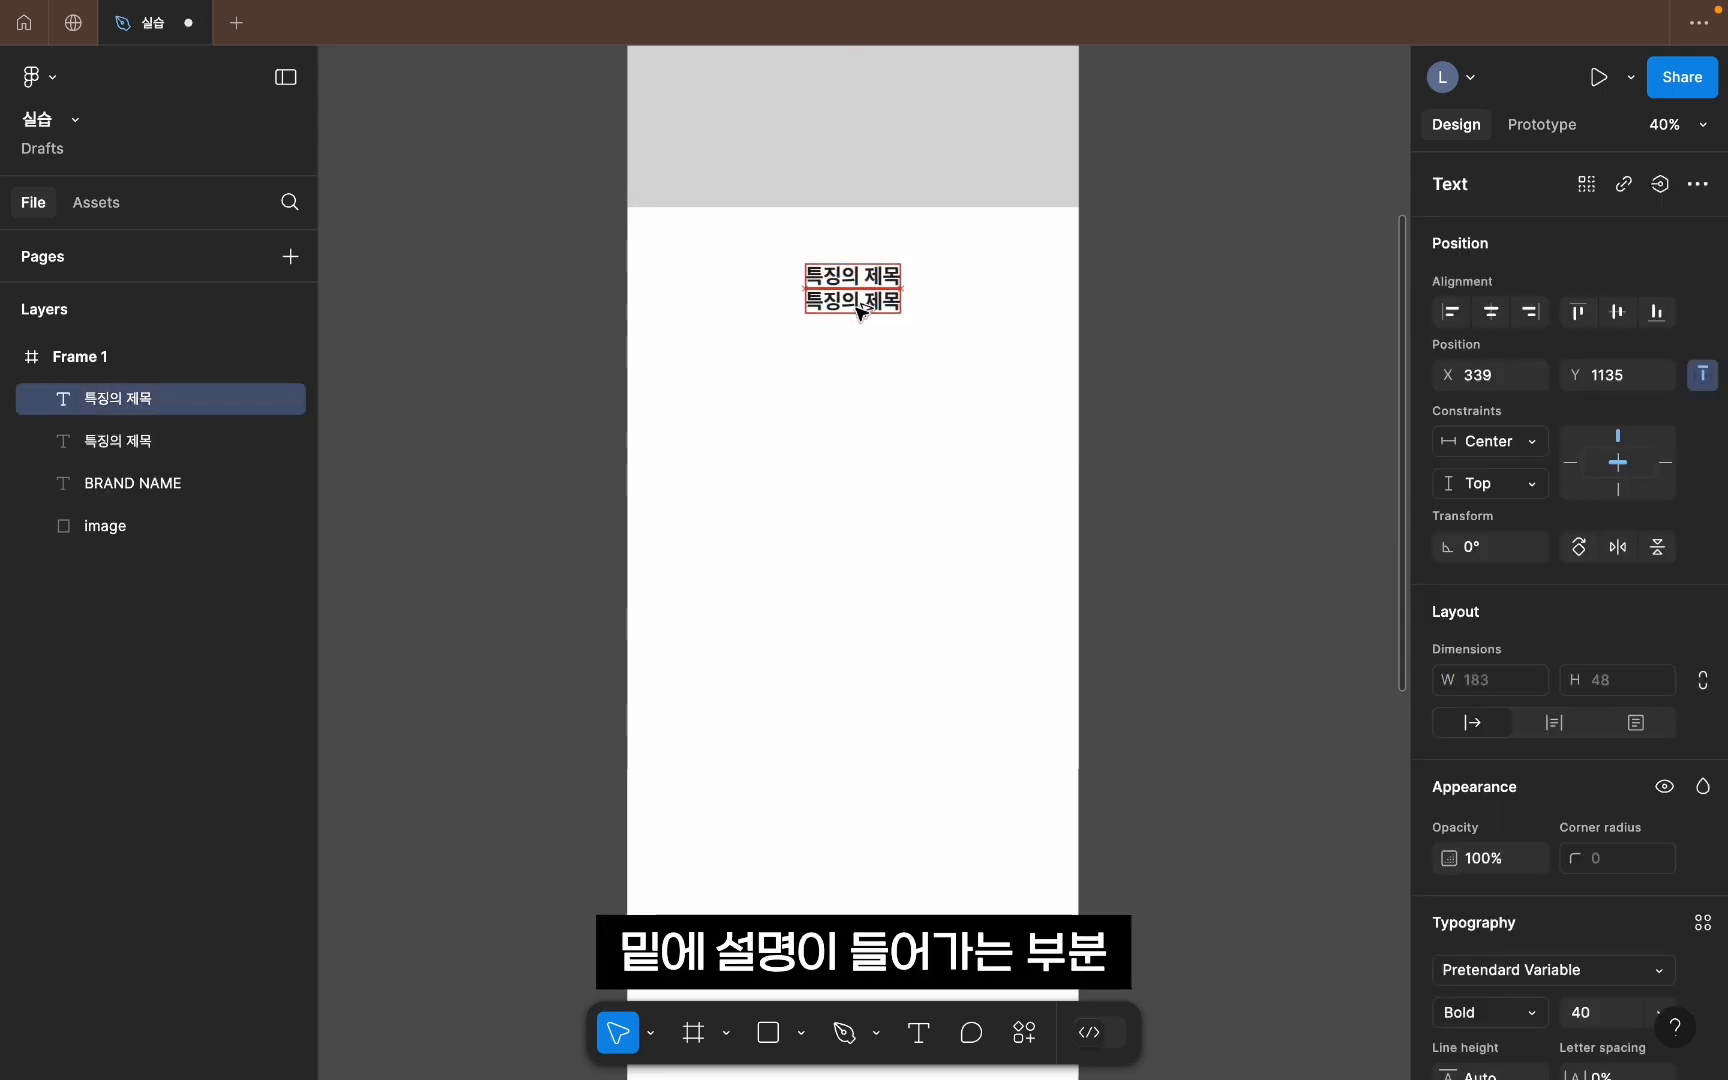
{"action": "double_click", "coordinate": [860, 311]}
{"action": "type", "text": "설"}
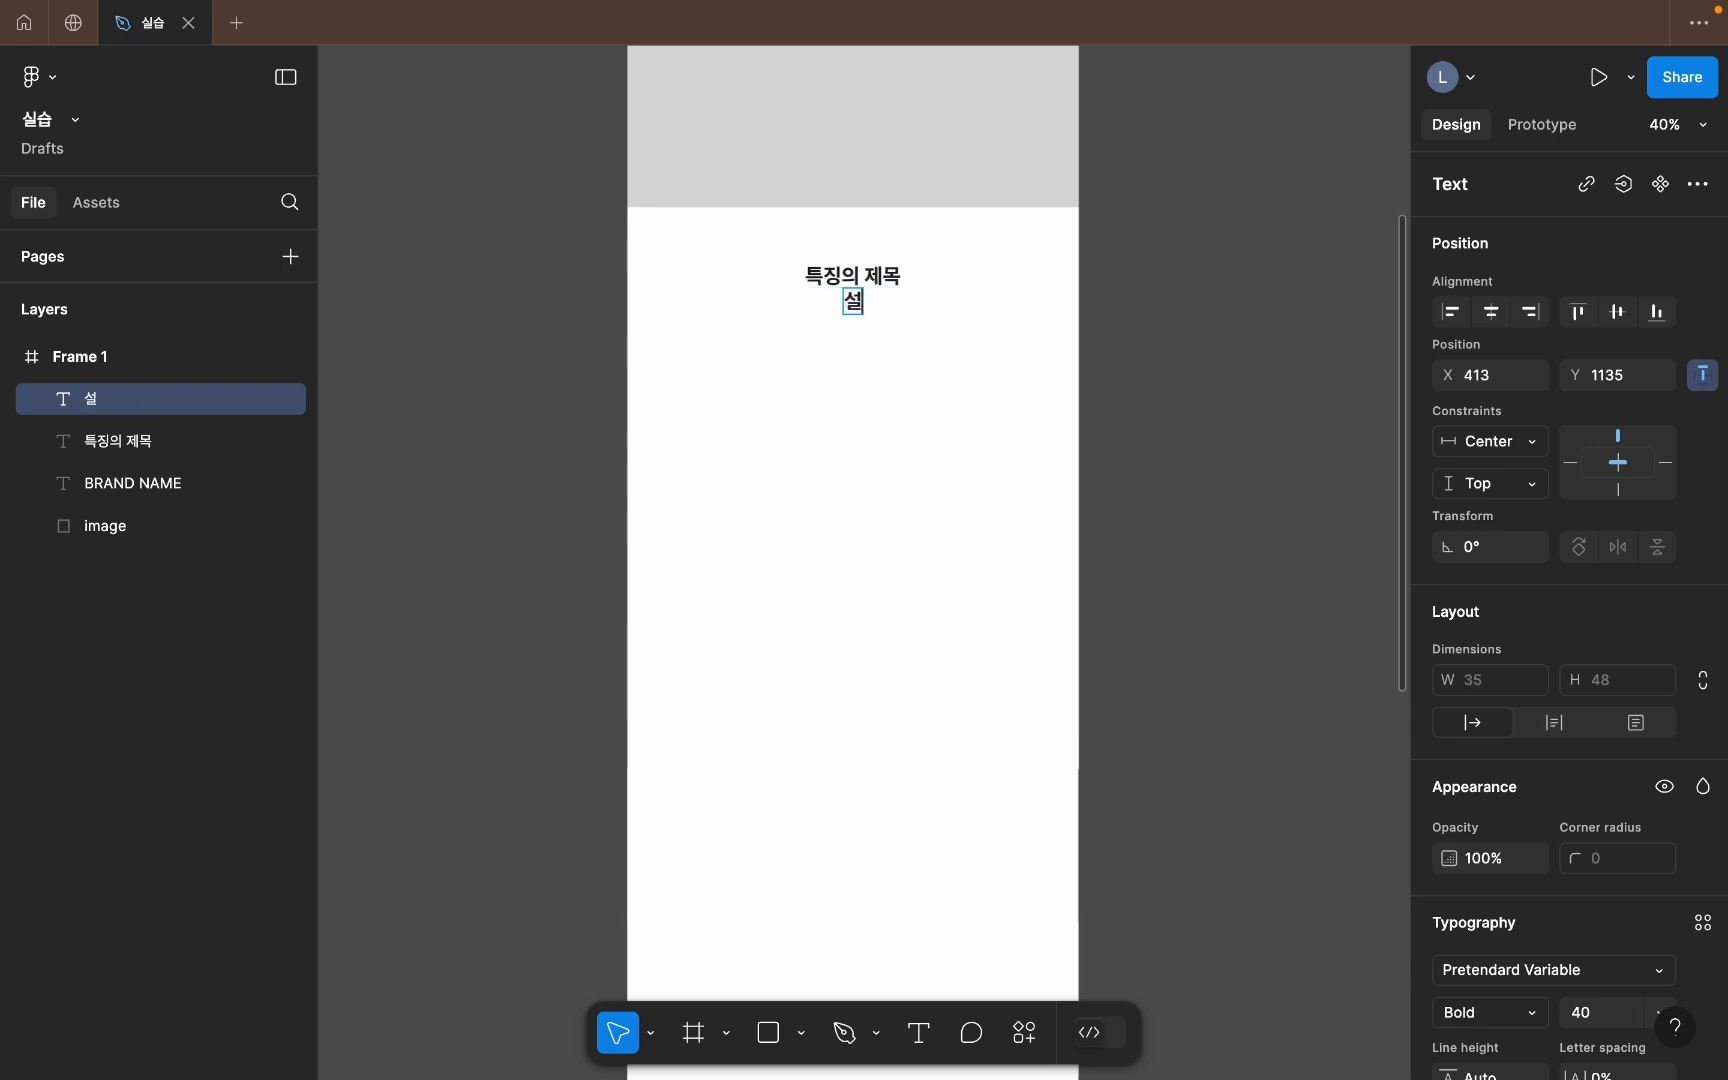
{"action": "type", "text": "명이 들어가"}
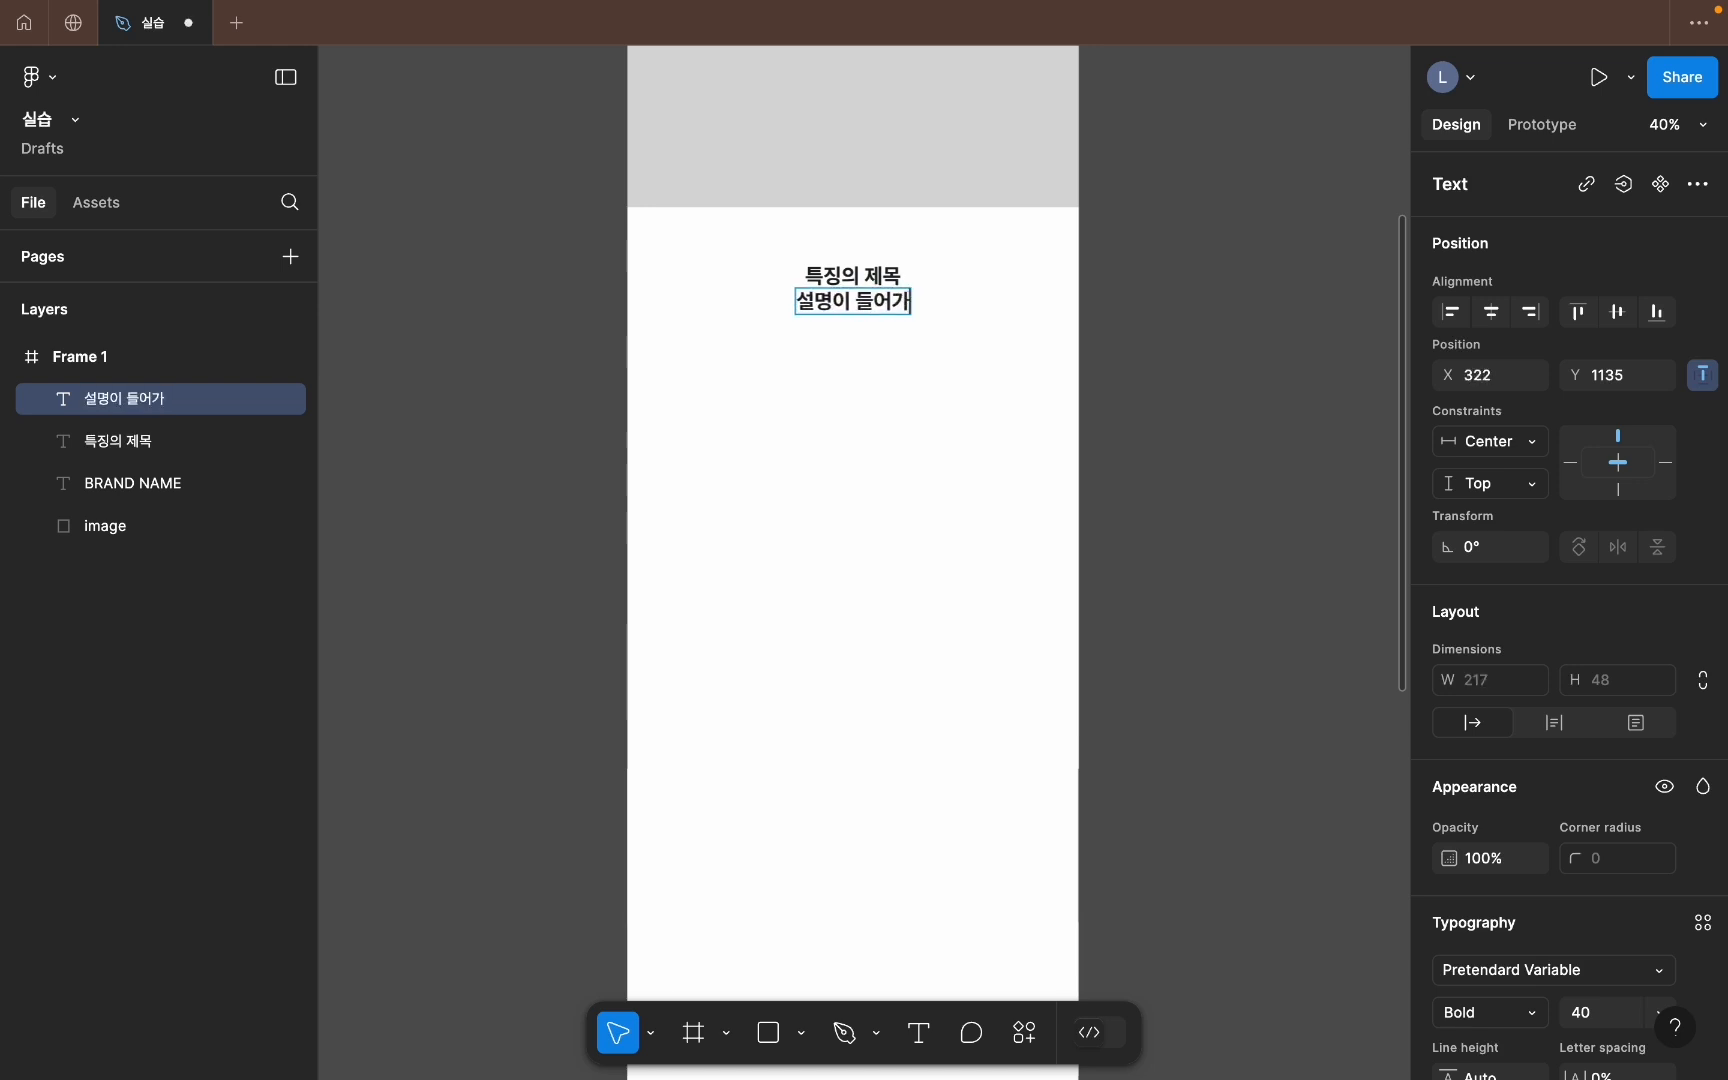
{"action": "type", "text": "는 부분"}
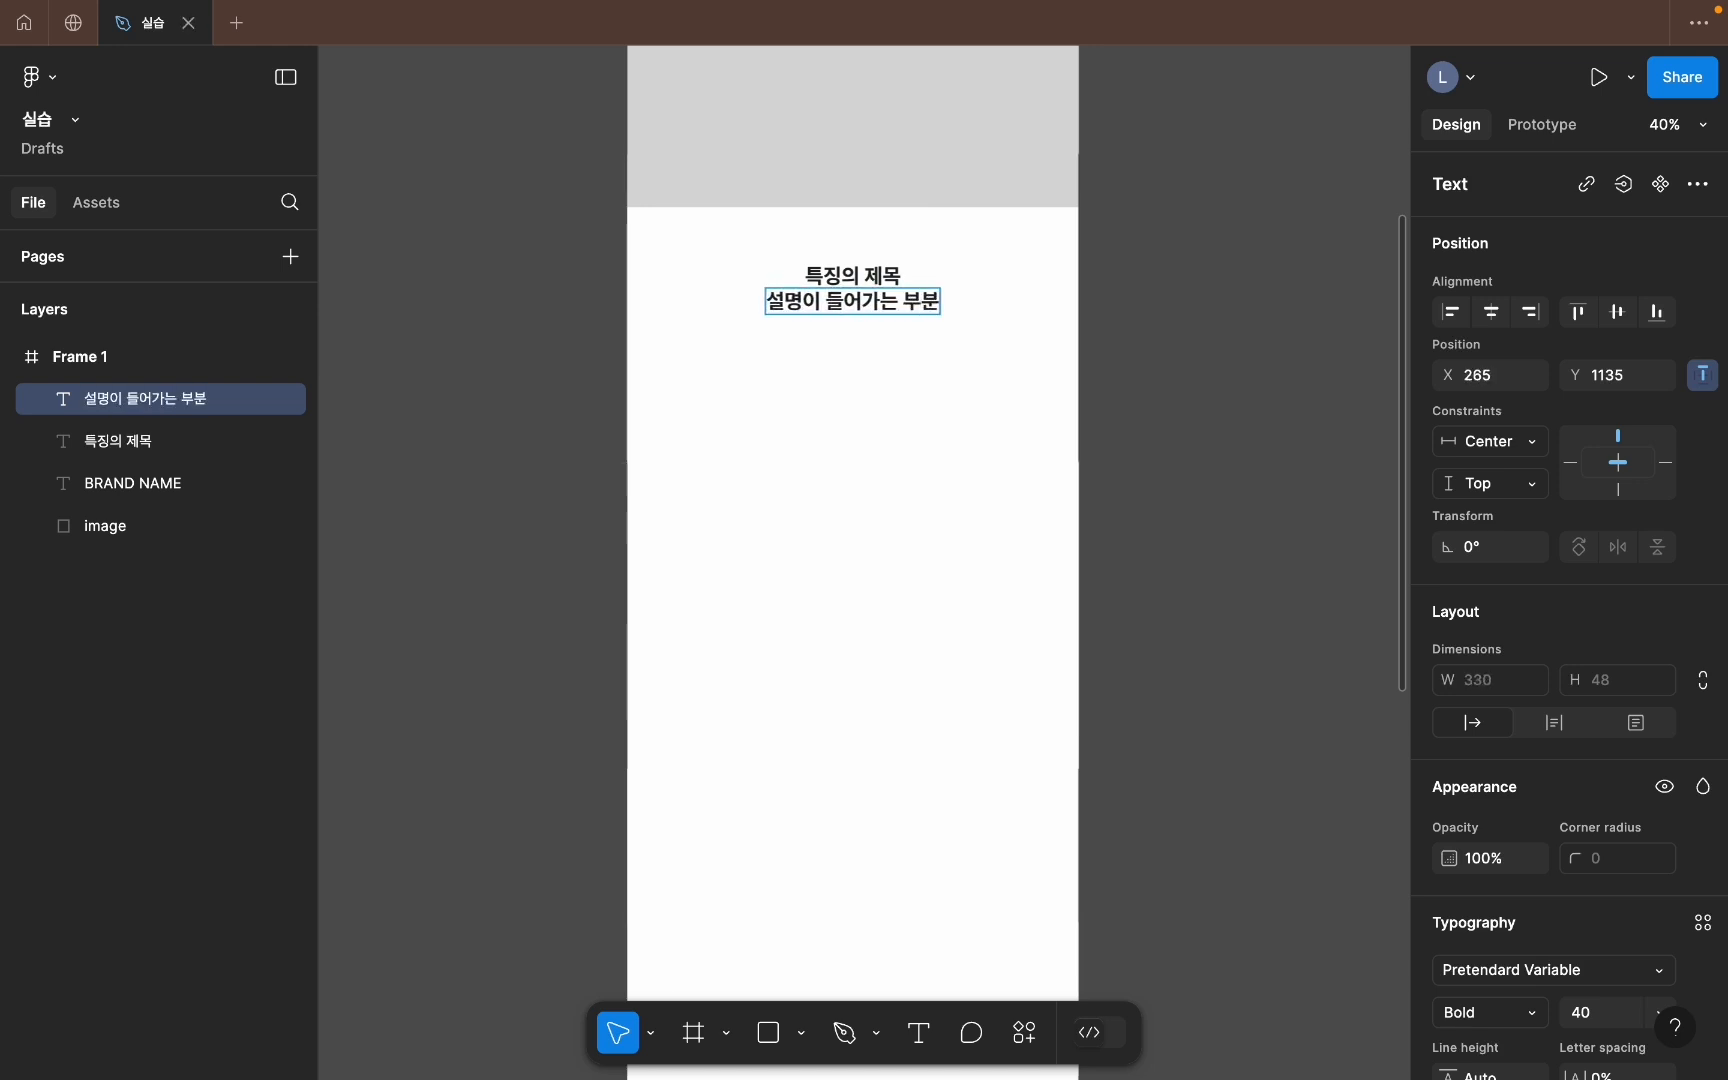
Step: Format the description text in Pretendard Variable Medium at size 24 with fill colour 777777
{"action": "key", "text": "super+a"}
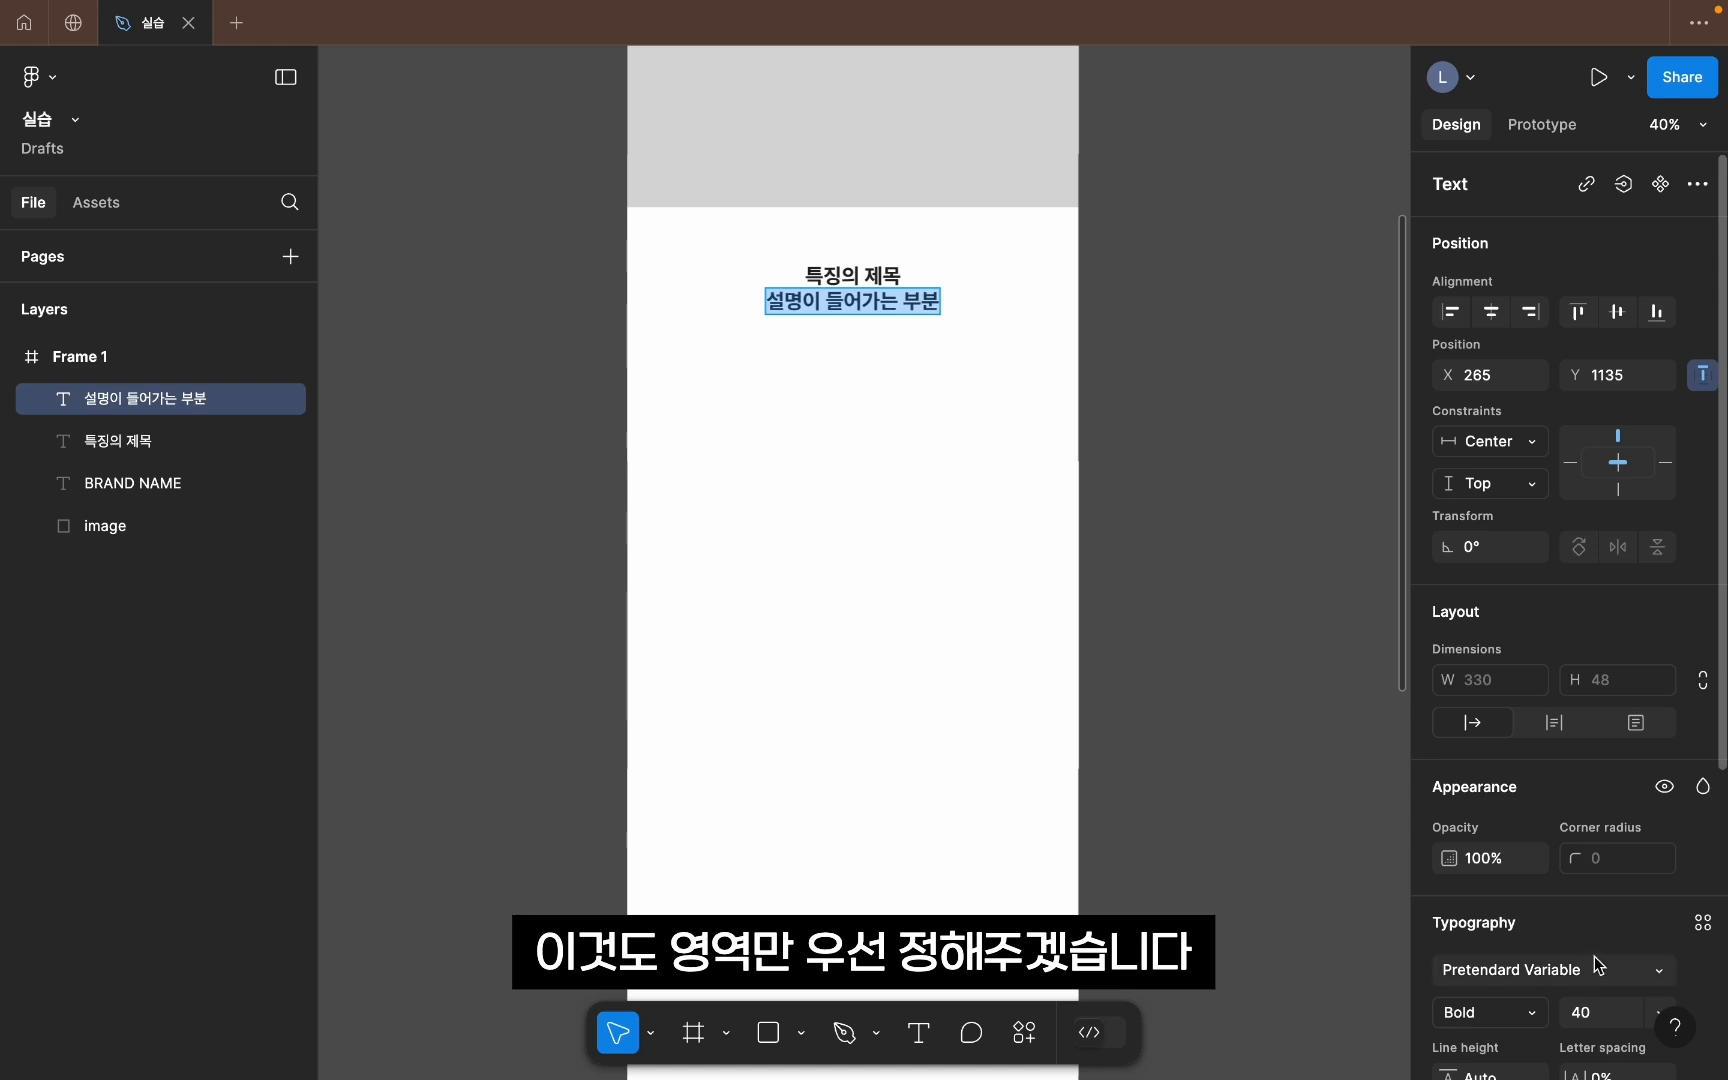
{"action": "scroll", "coordinate": [1594, 956], "scroll_direction": "down", "scroll_amount": 1}
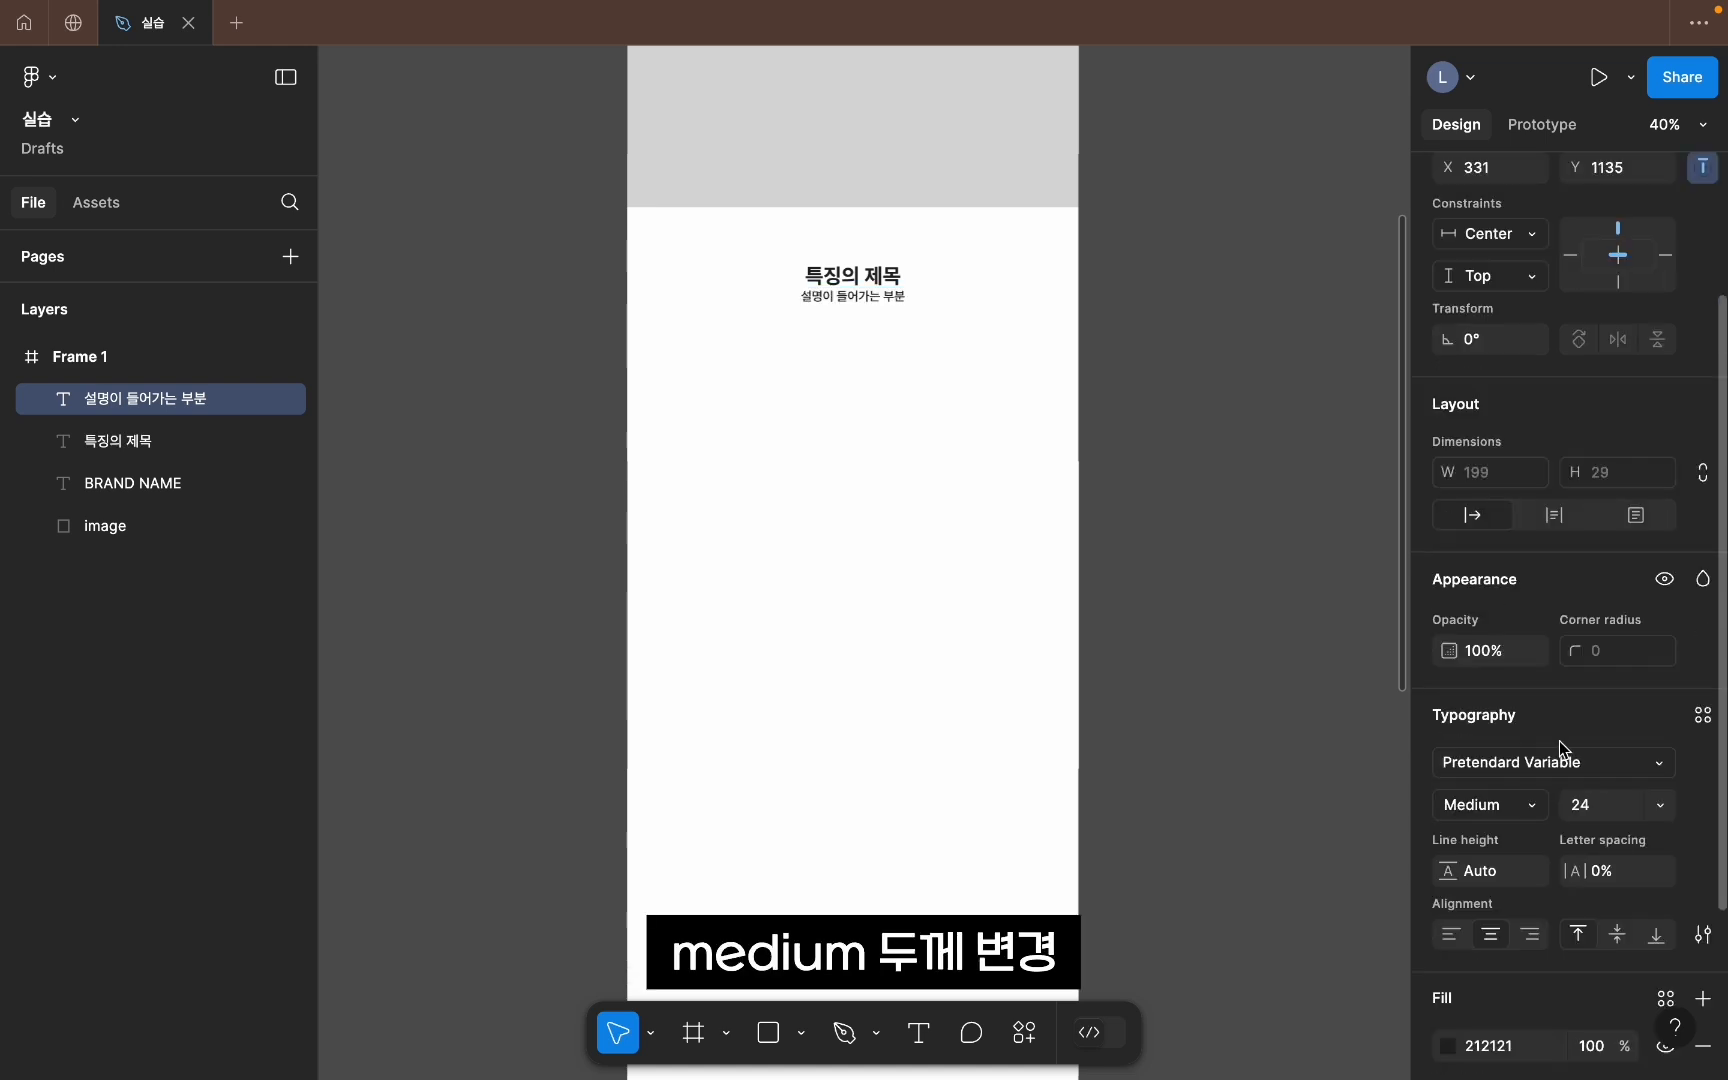
{"action": "scroll", "coordinate": [1559, 740], "scroll_direction": "down", "scroll_amount": 3}
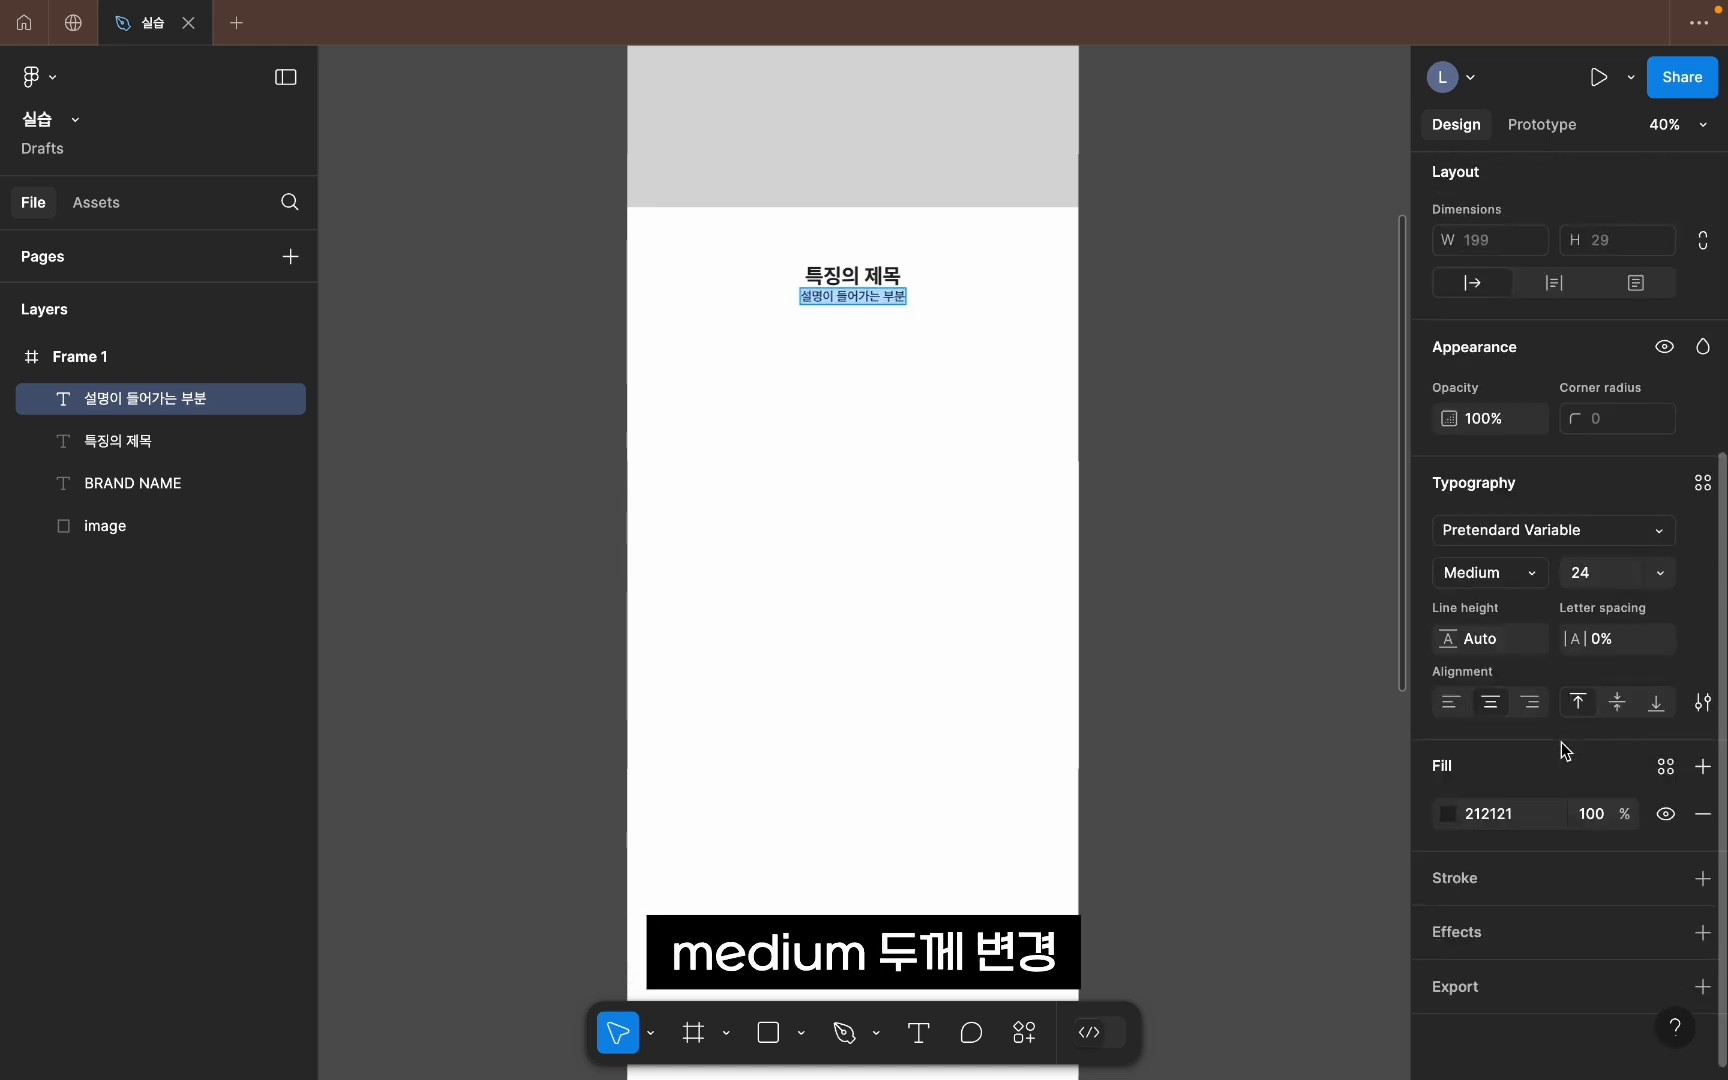
{"action": "left_click", "coordinate": [1510, 820]}
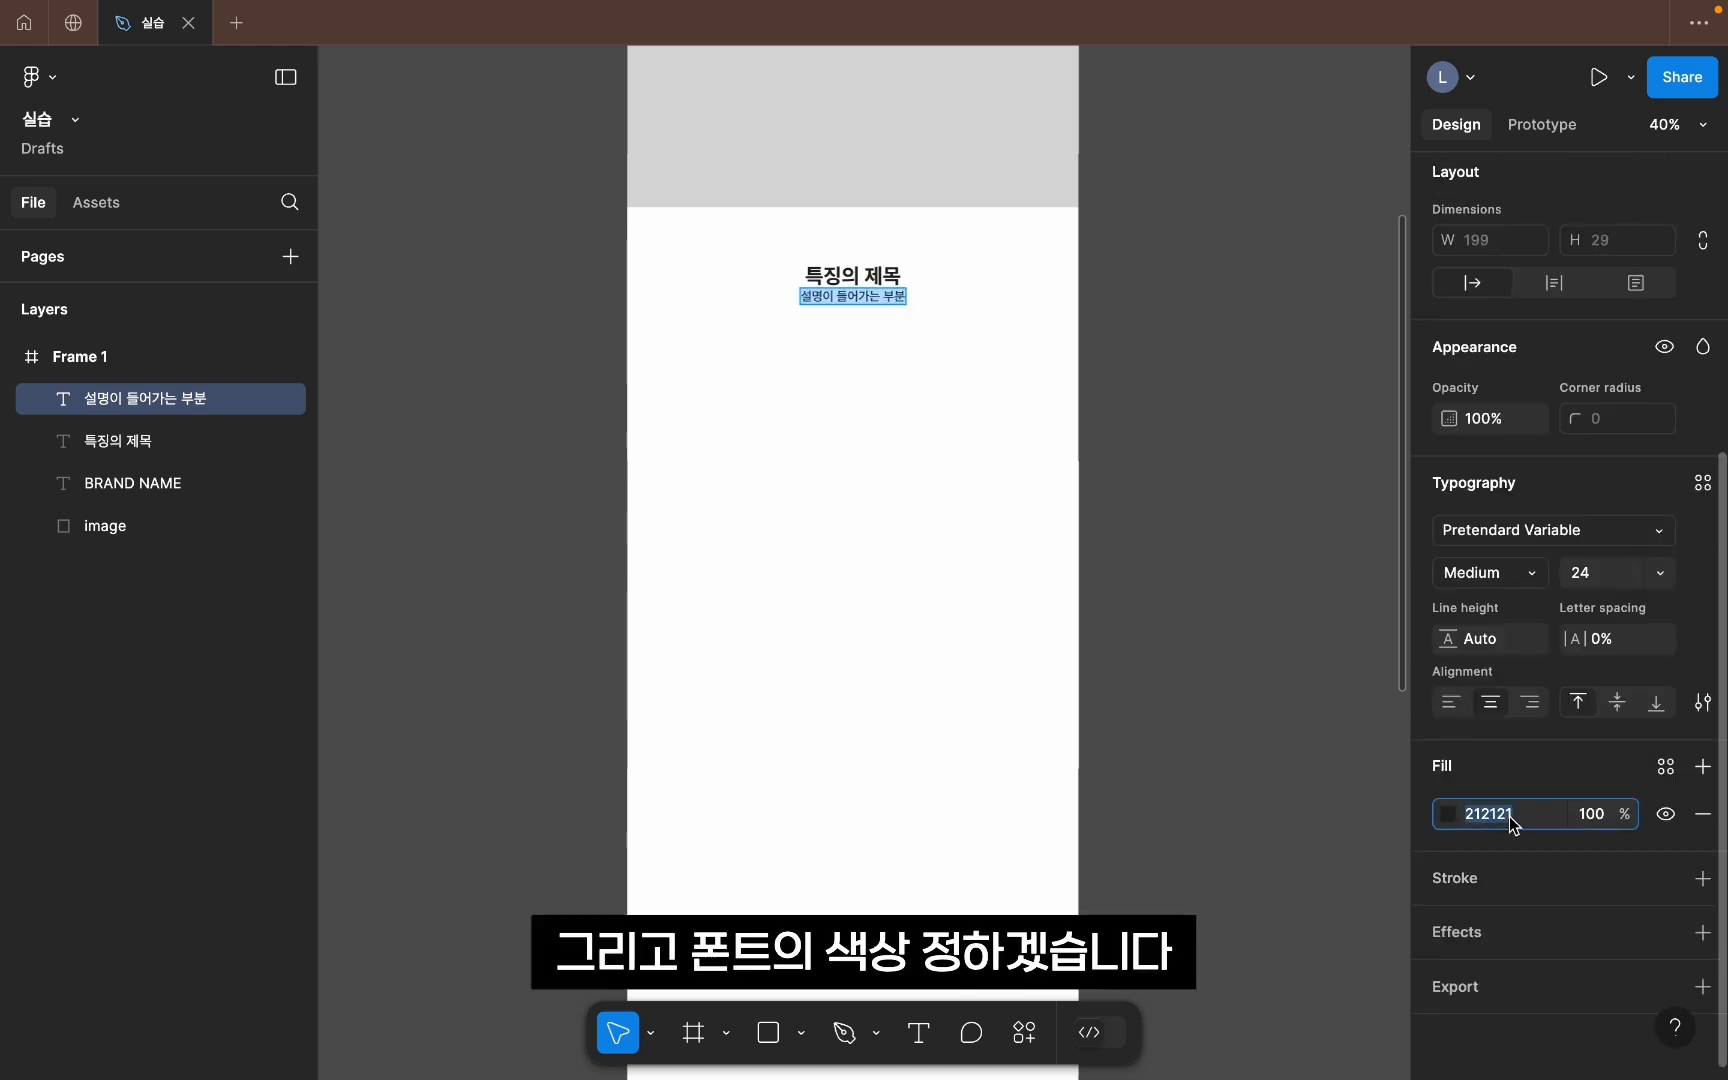
{"action": "left_click", "coordinate": [1451, 814]}
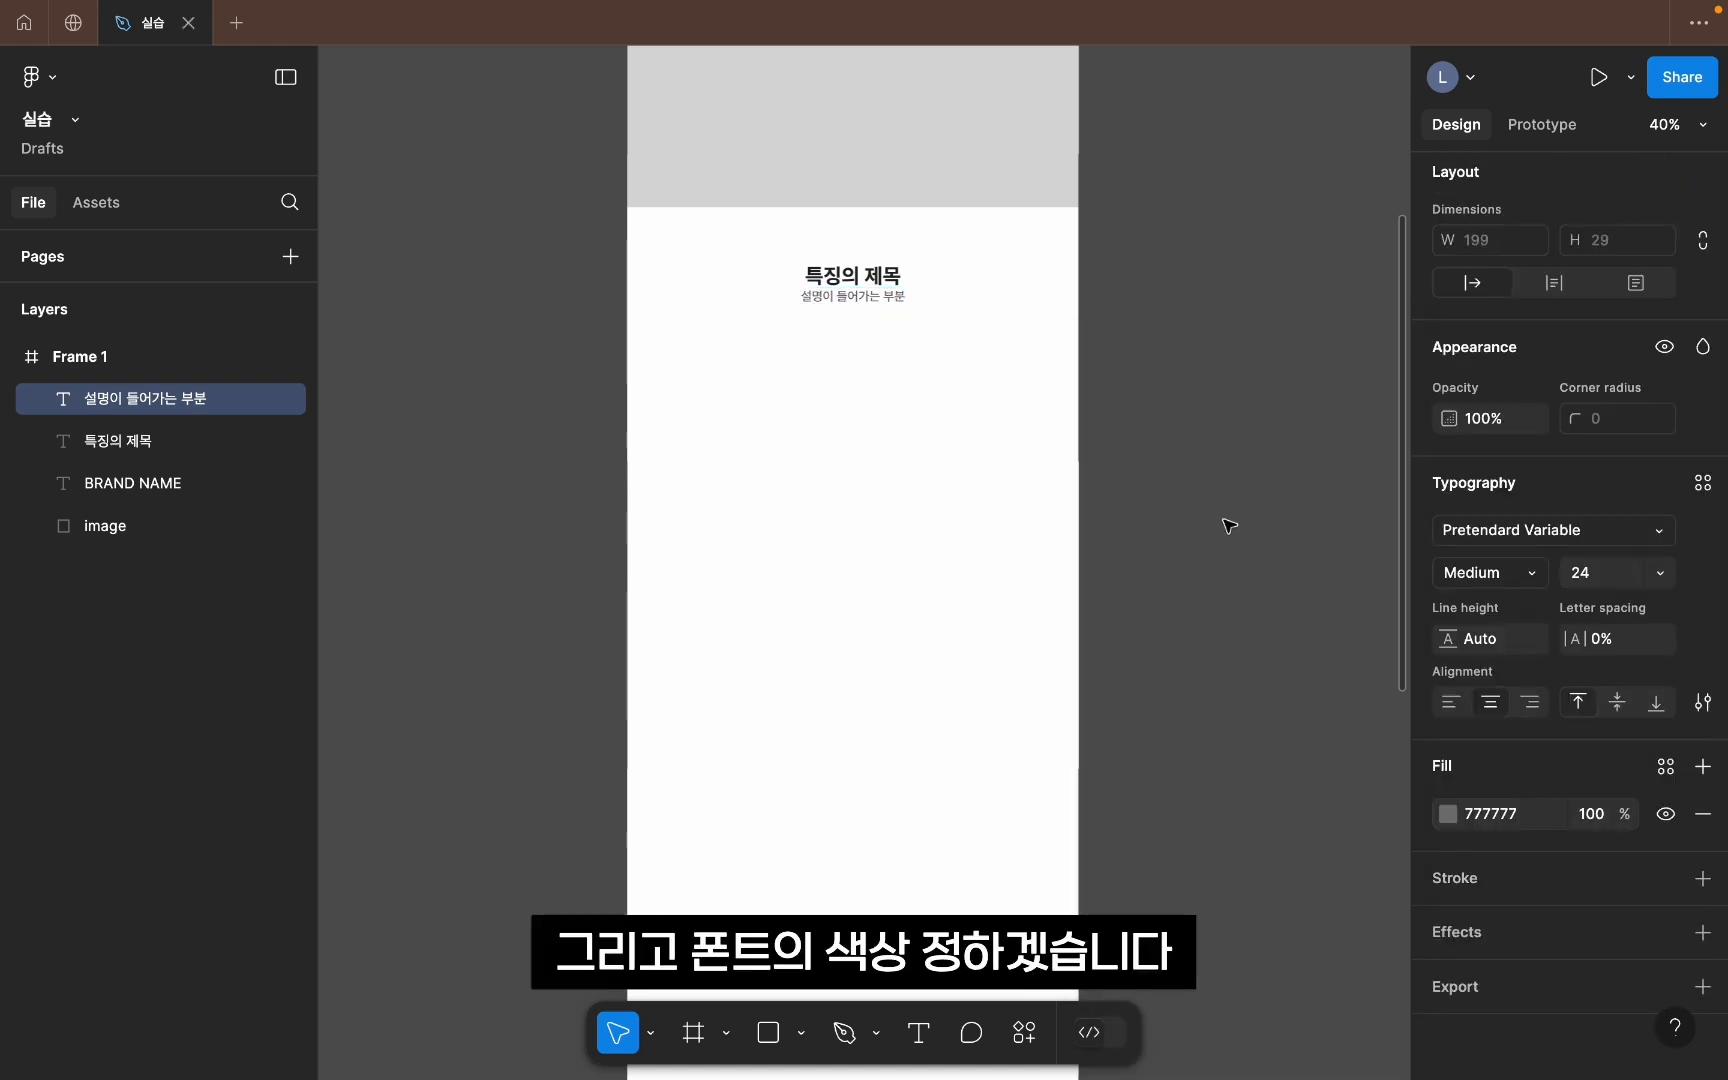
Step: Repeat the description phrase three times and narrow its text box to about 403 wide so it wraps onto two lines
{"action": "double_click", "coordinate": [877, 308]}
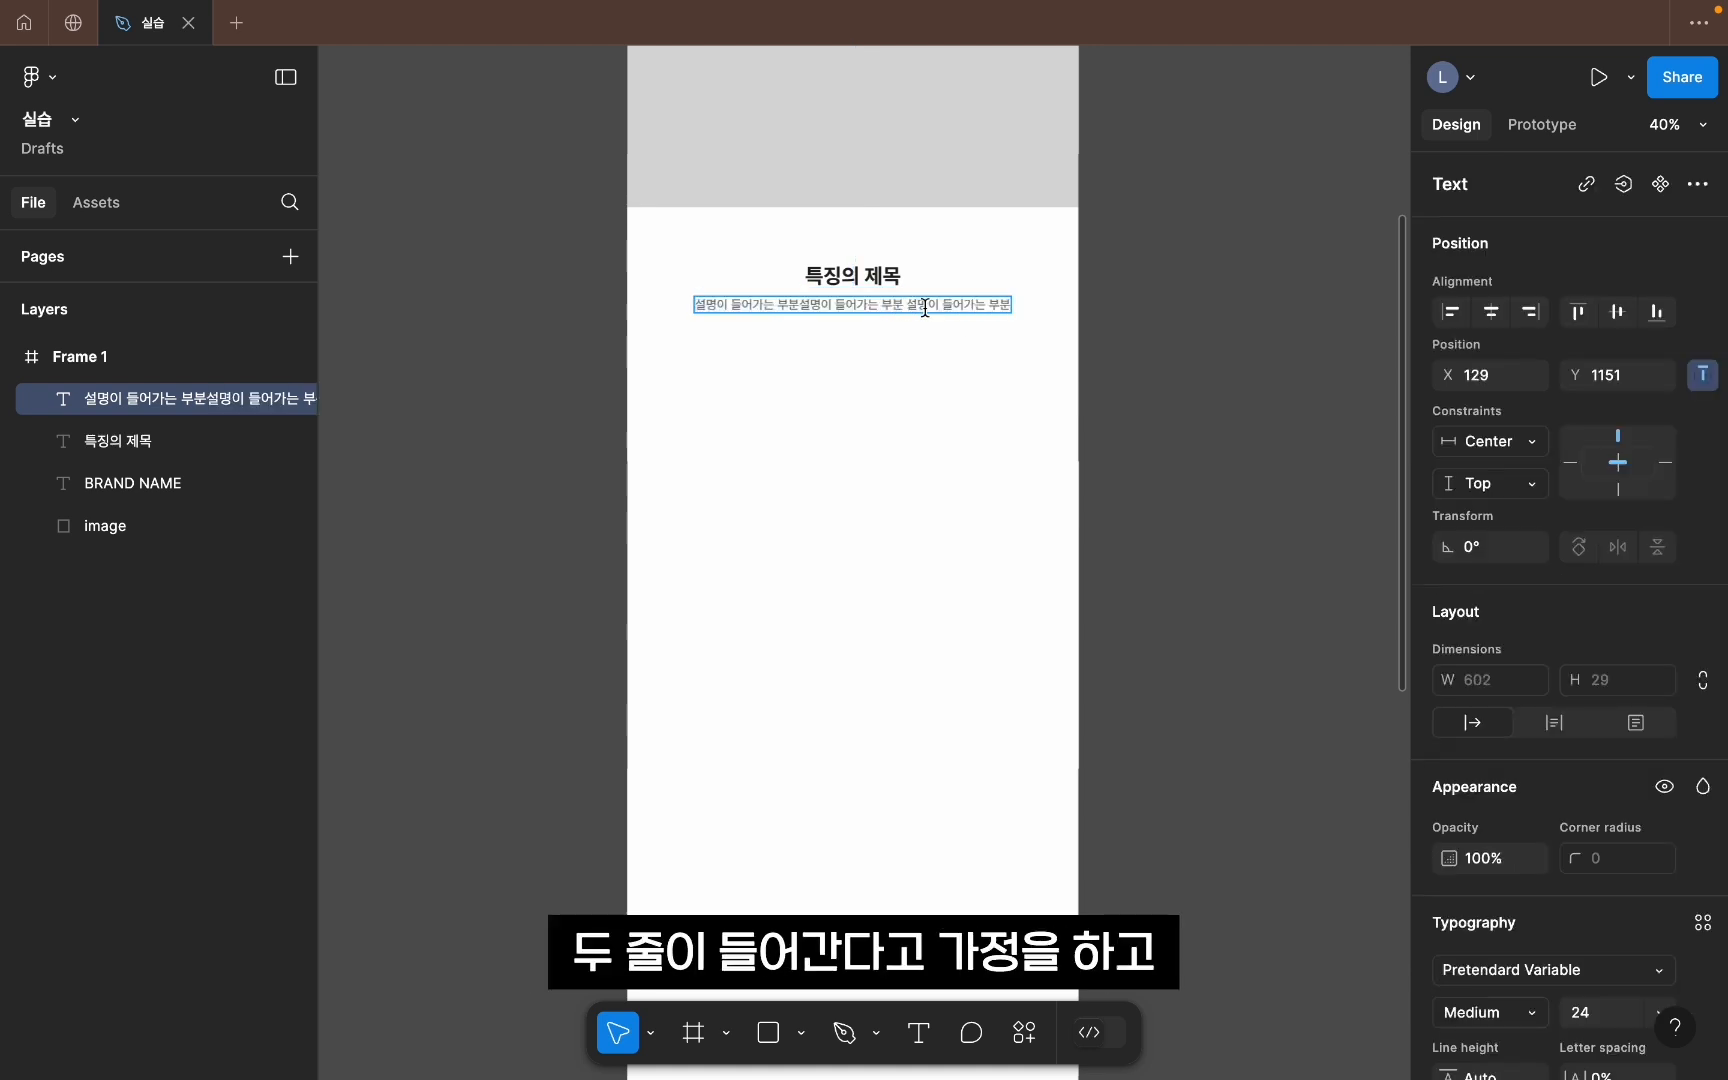
{"action": "left_click_drag", "start_coordinate": [1013, 305], "coordinate": [960, 316]}
{"action": "key", "text": "BackSpace"}
{"action": "left_click", "coordinate": [1080, 398]}
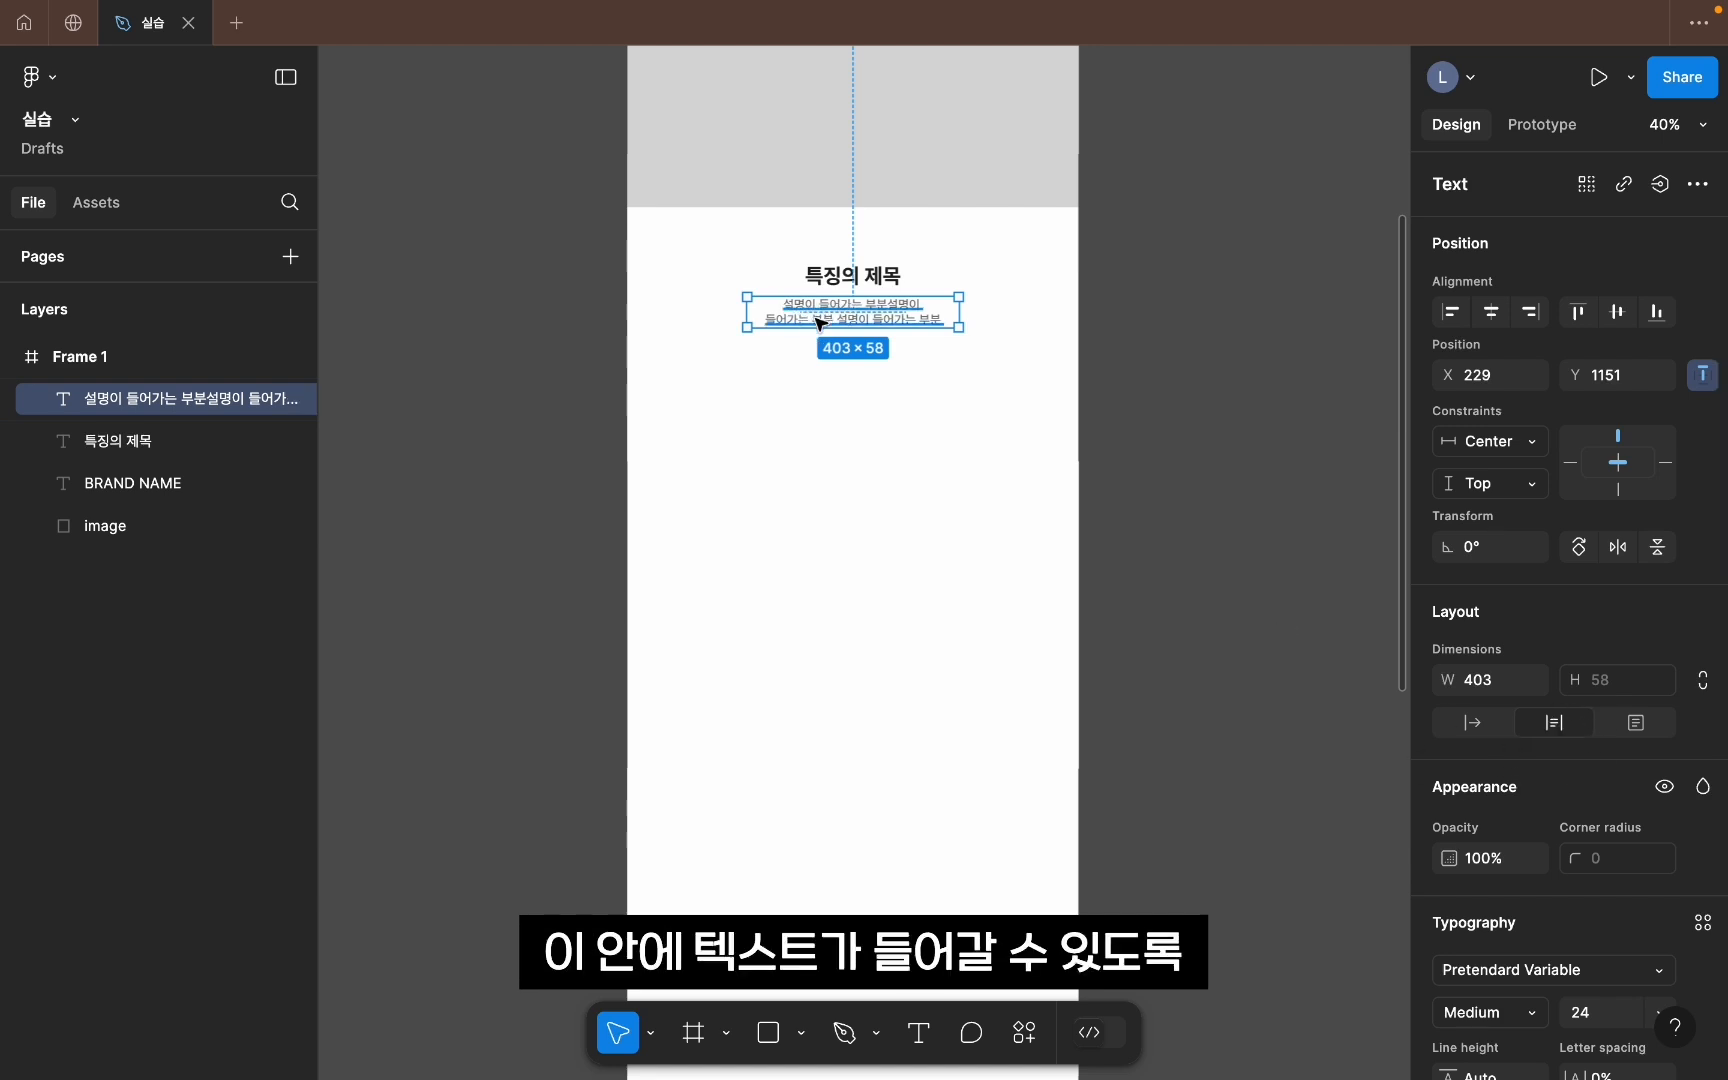
Step: Add a rectangle about 375 × 492 below the description and centre it horizontally in the frame
{"action": "left_click", "coordinate": [1188, 407]}
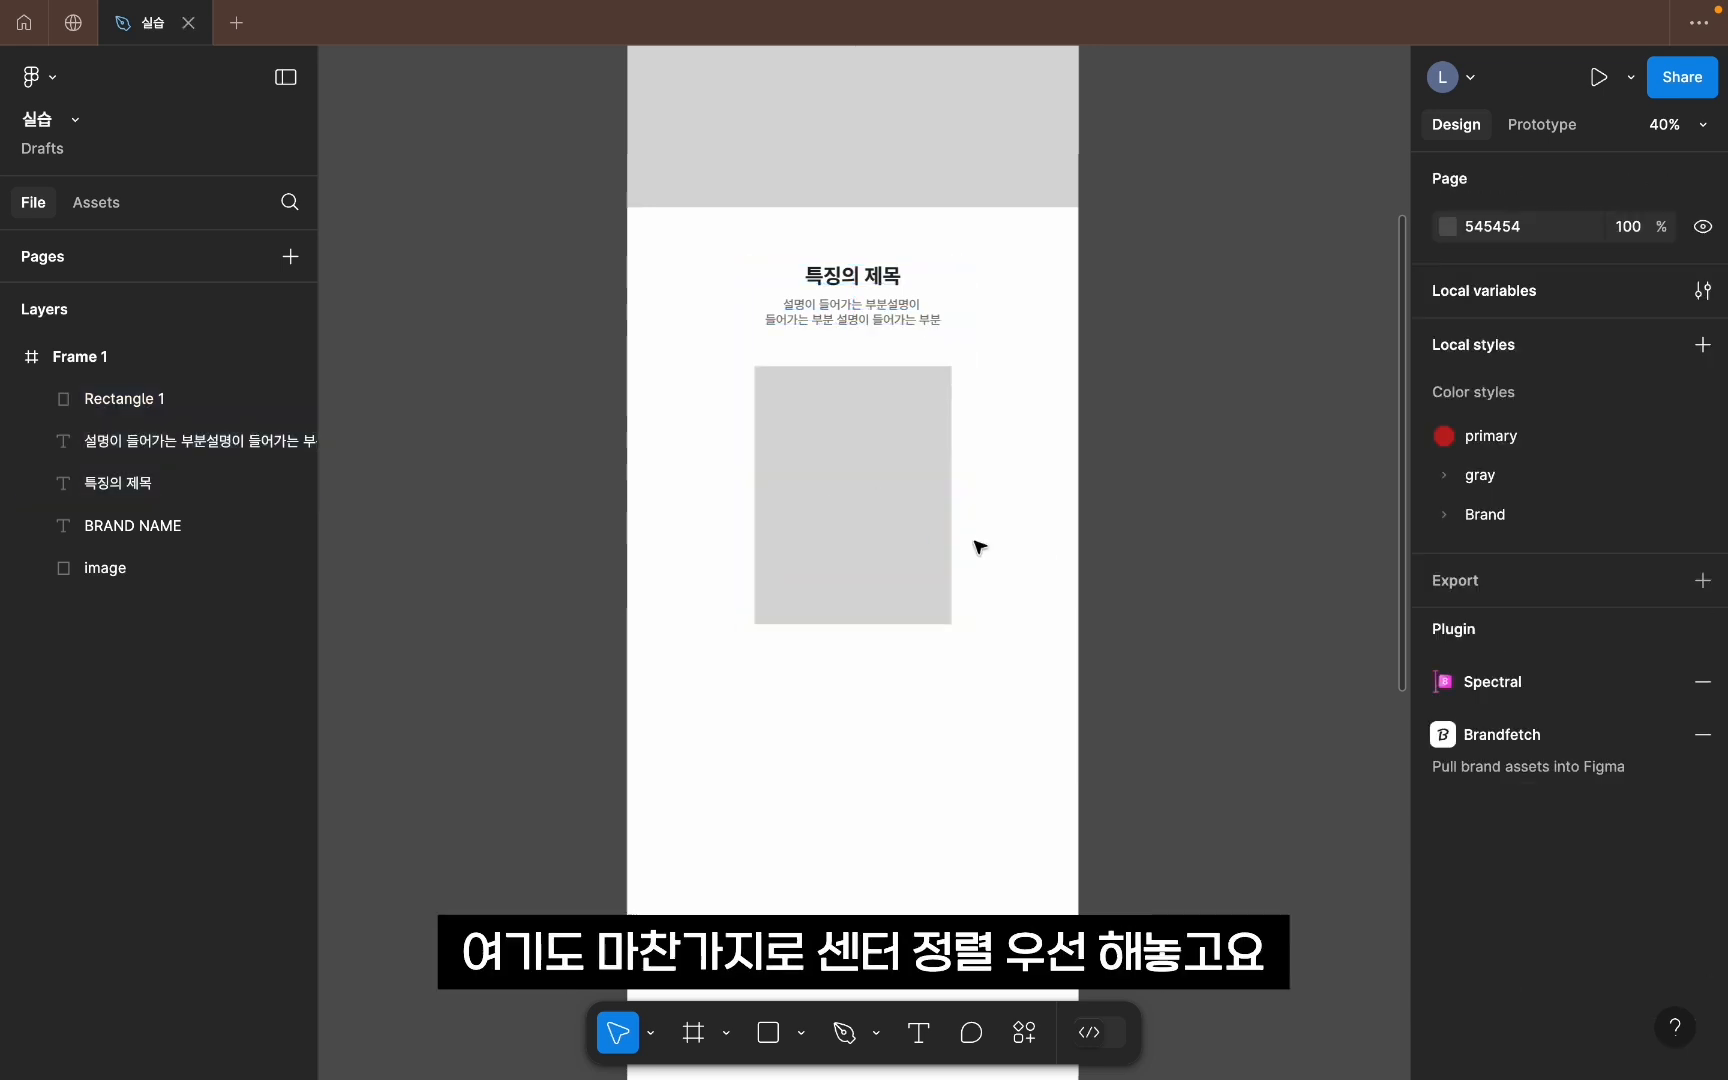
{"action": "left_click", "coordinate": [910, 521]}
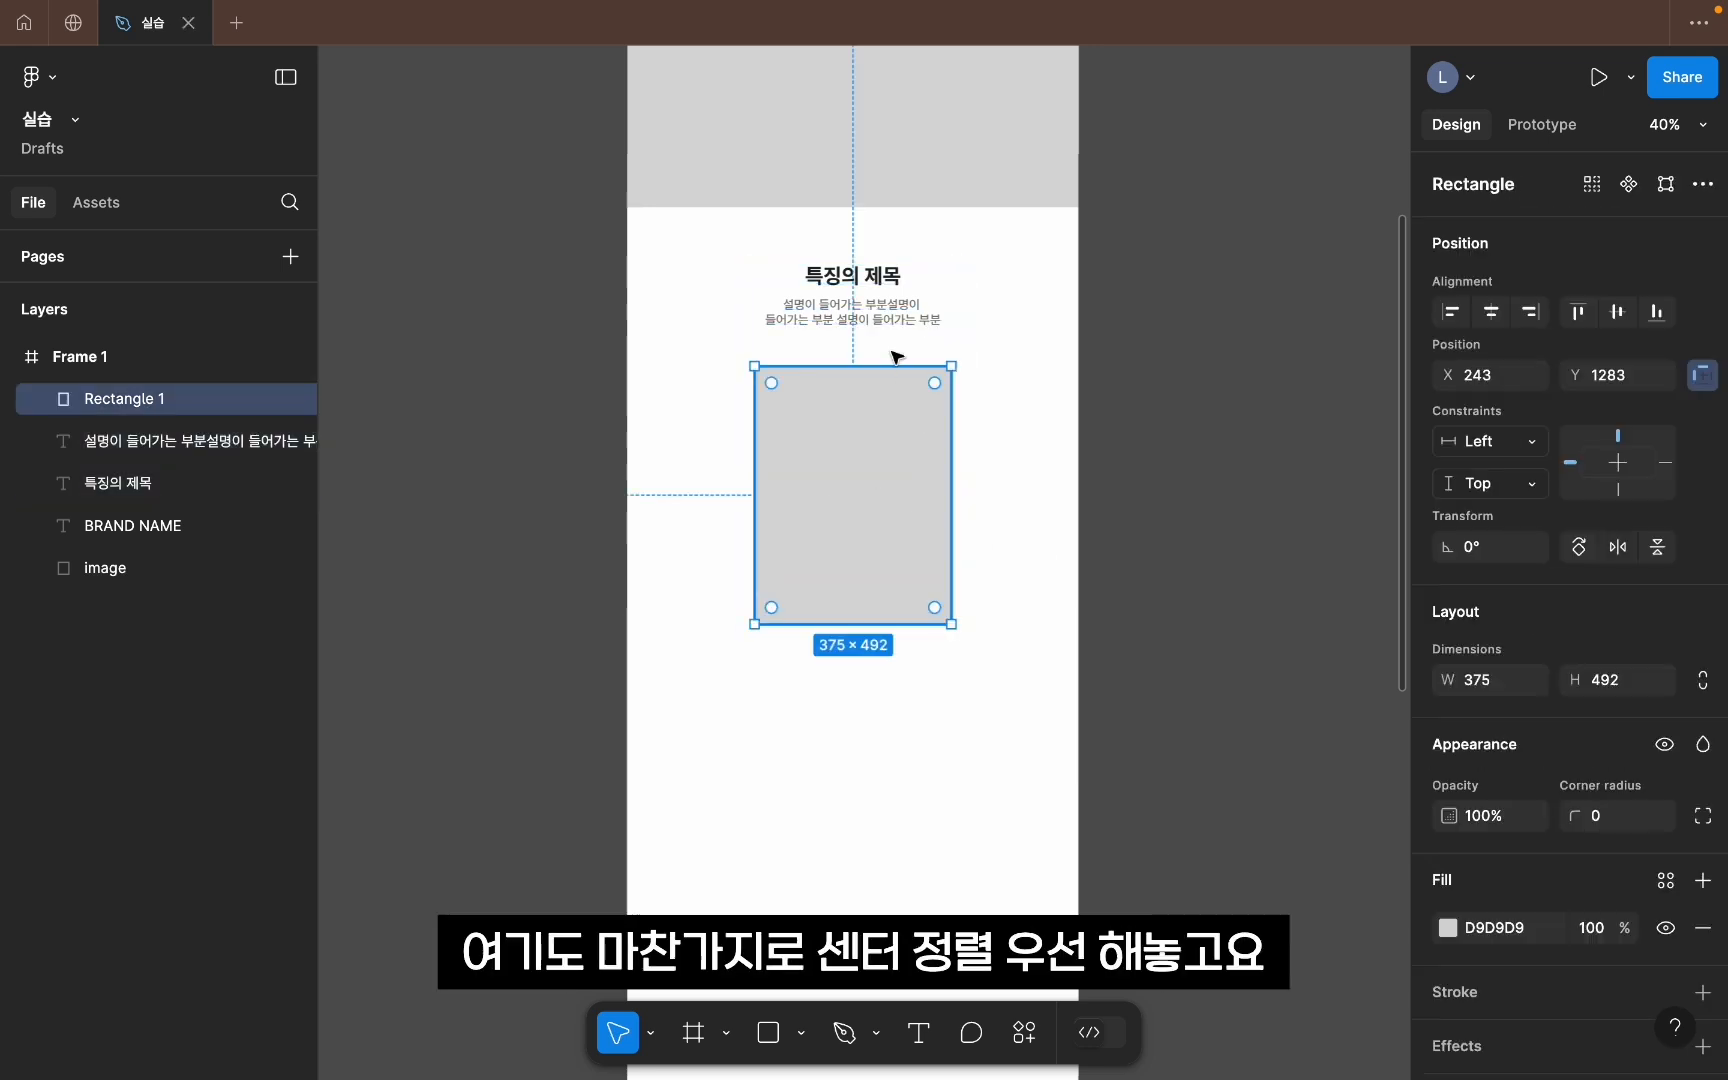
{"action": "left_click", "coordinate": [118, 483], "text": "shift"}
{"action": "left_click", "coordinate": [1491, 311]}
{"action": "left_click", "coordinate": [1282, 424]}
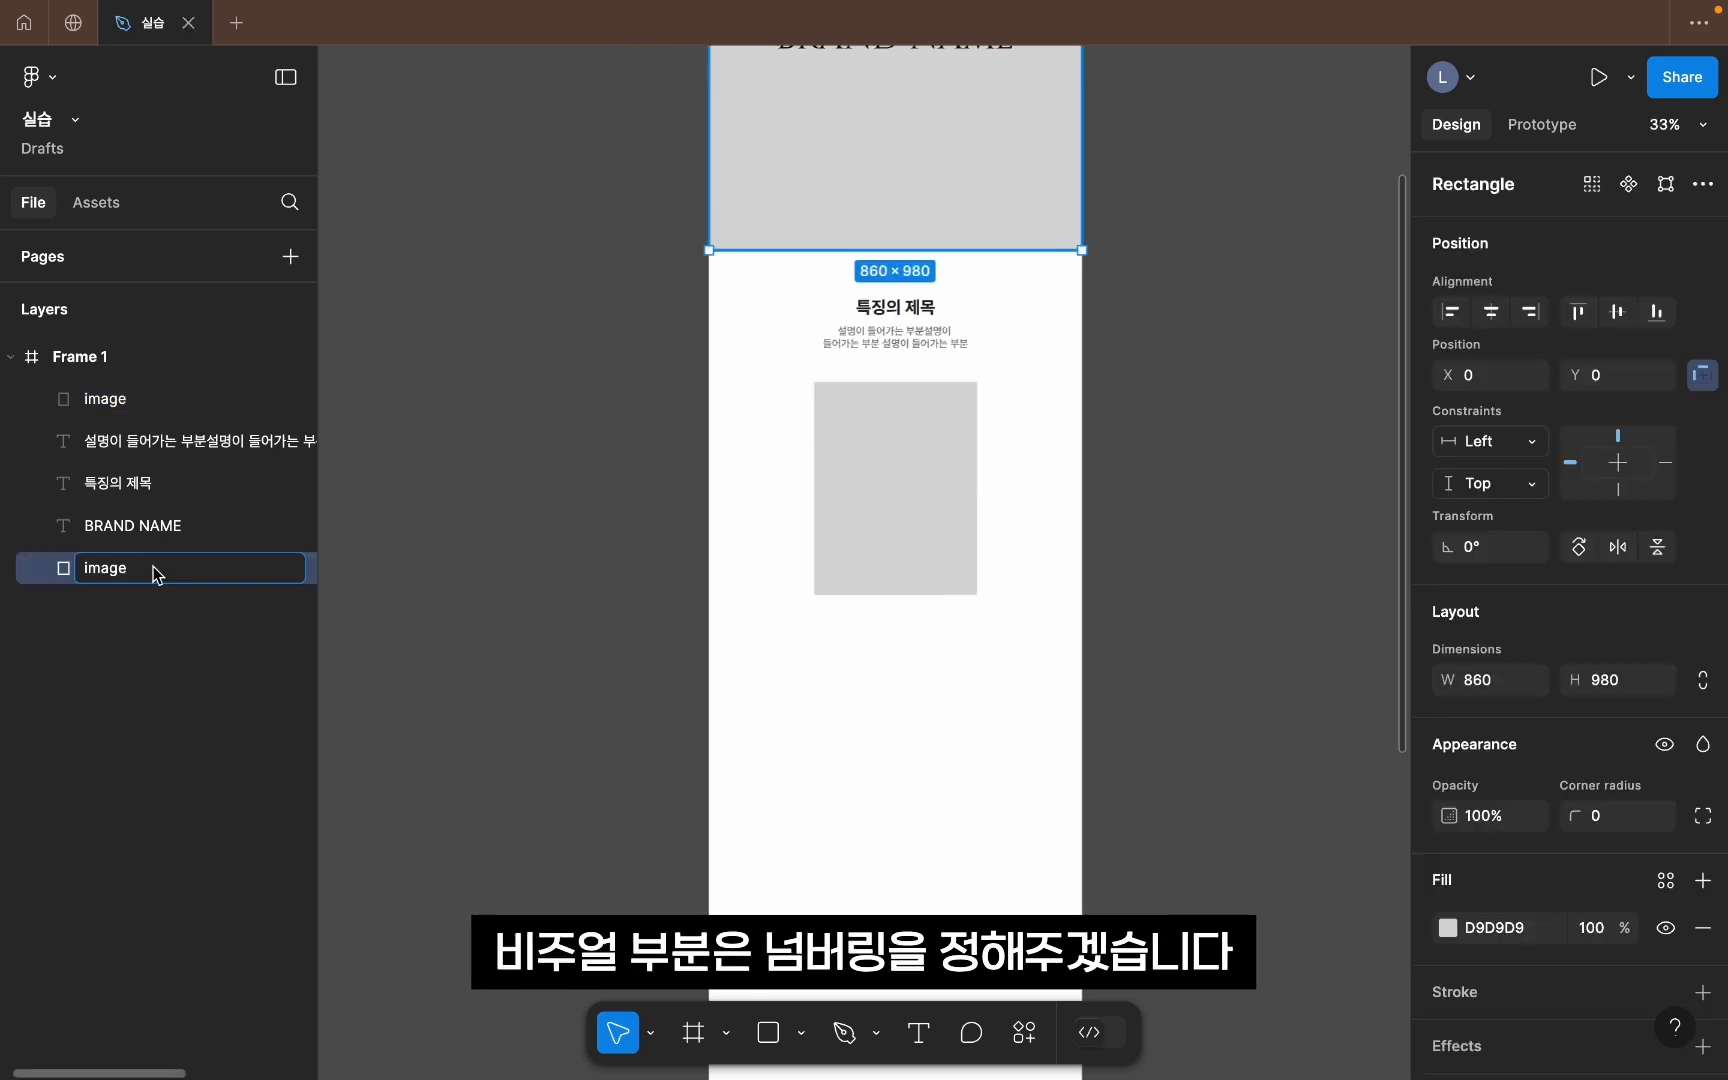
Step: Rename the upper image rectangle's layer to image1 and the smaller rectangle's layer to image2
{"action": "type", "text": "1"}
{"action": "key", "text": "Return"}
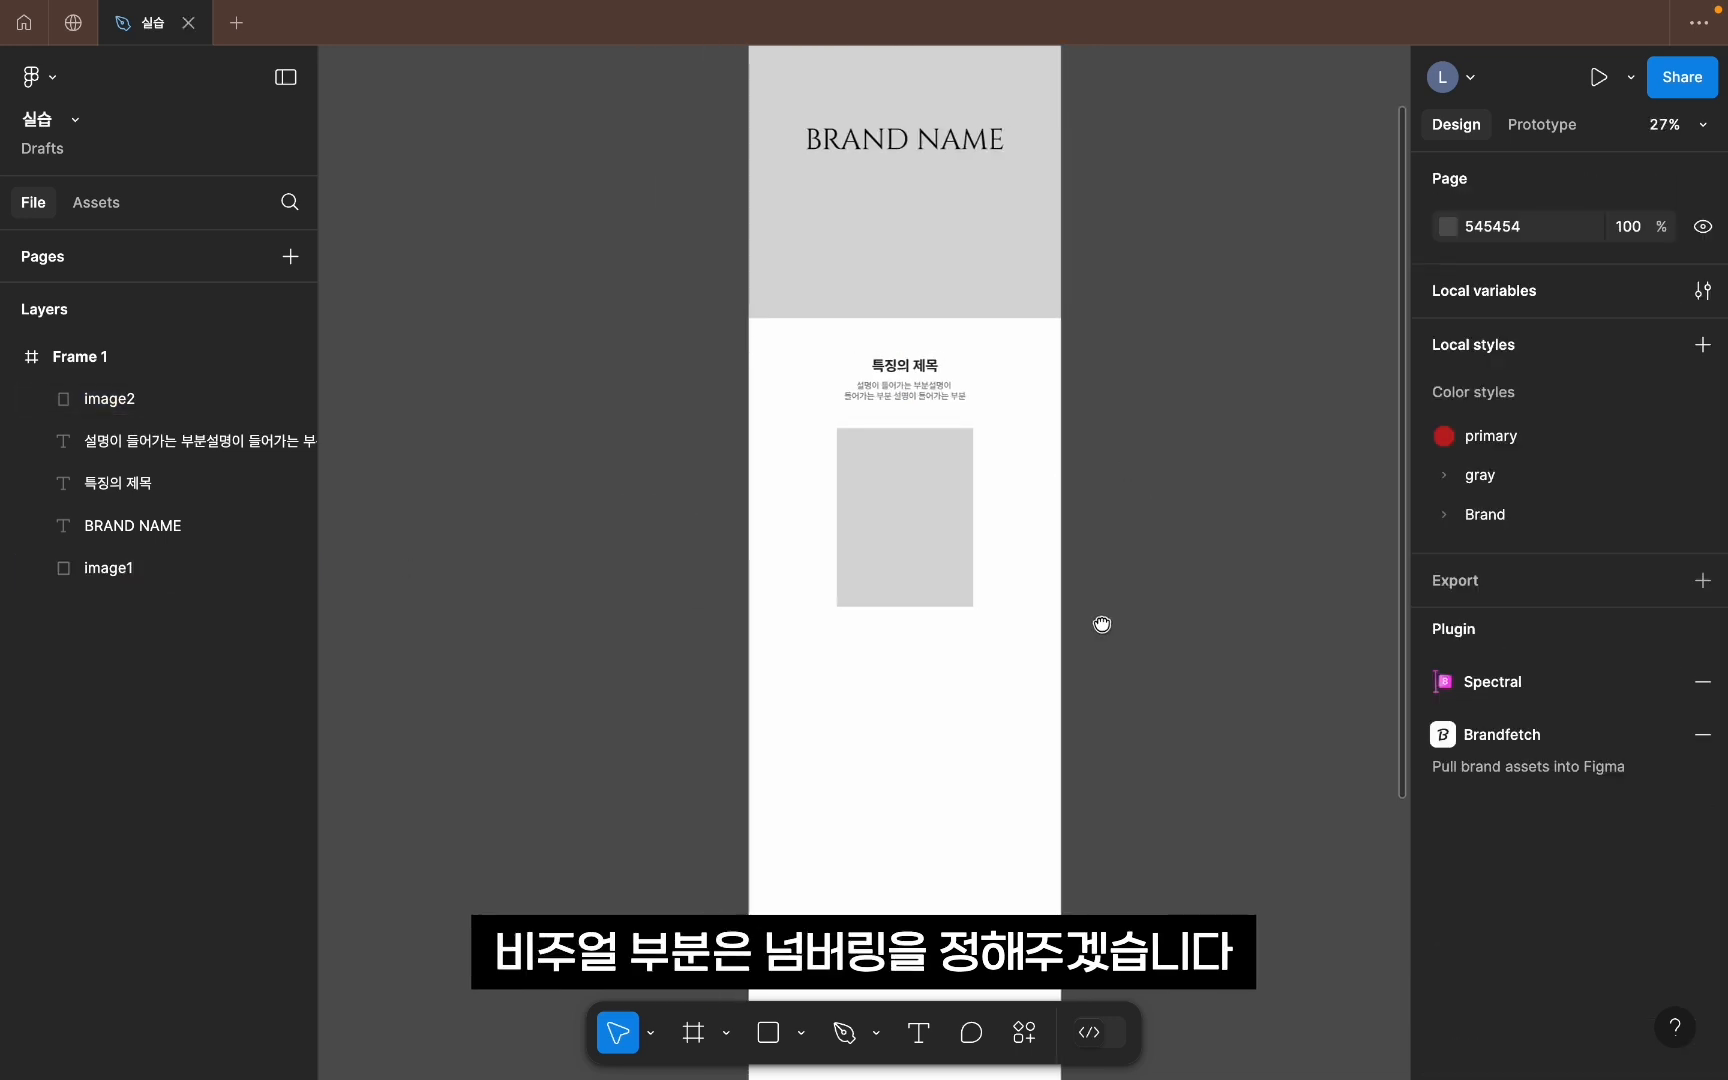
Step: Draw a full-width background rectangle about 860 × 1305 in the empty area below image2
{"action": "scroll", "coordinate": [1102, 624], "scroll_direction": "down", "scroll_amount": 5}
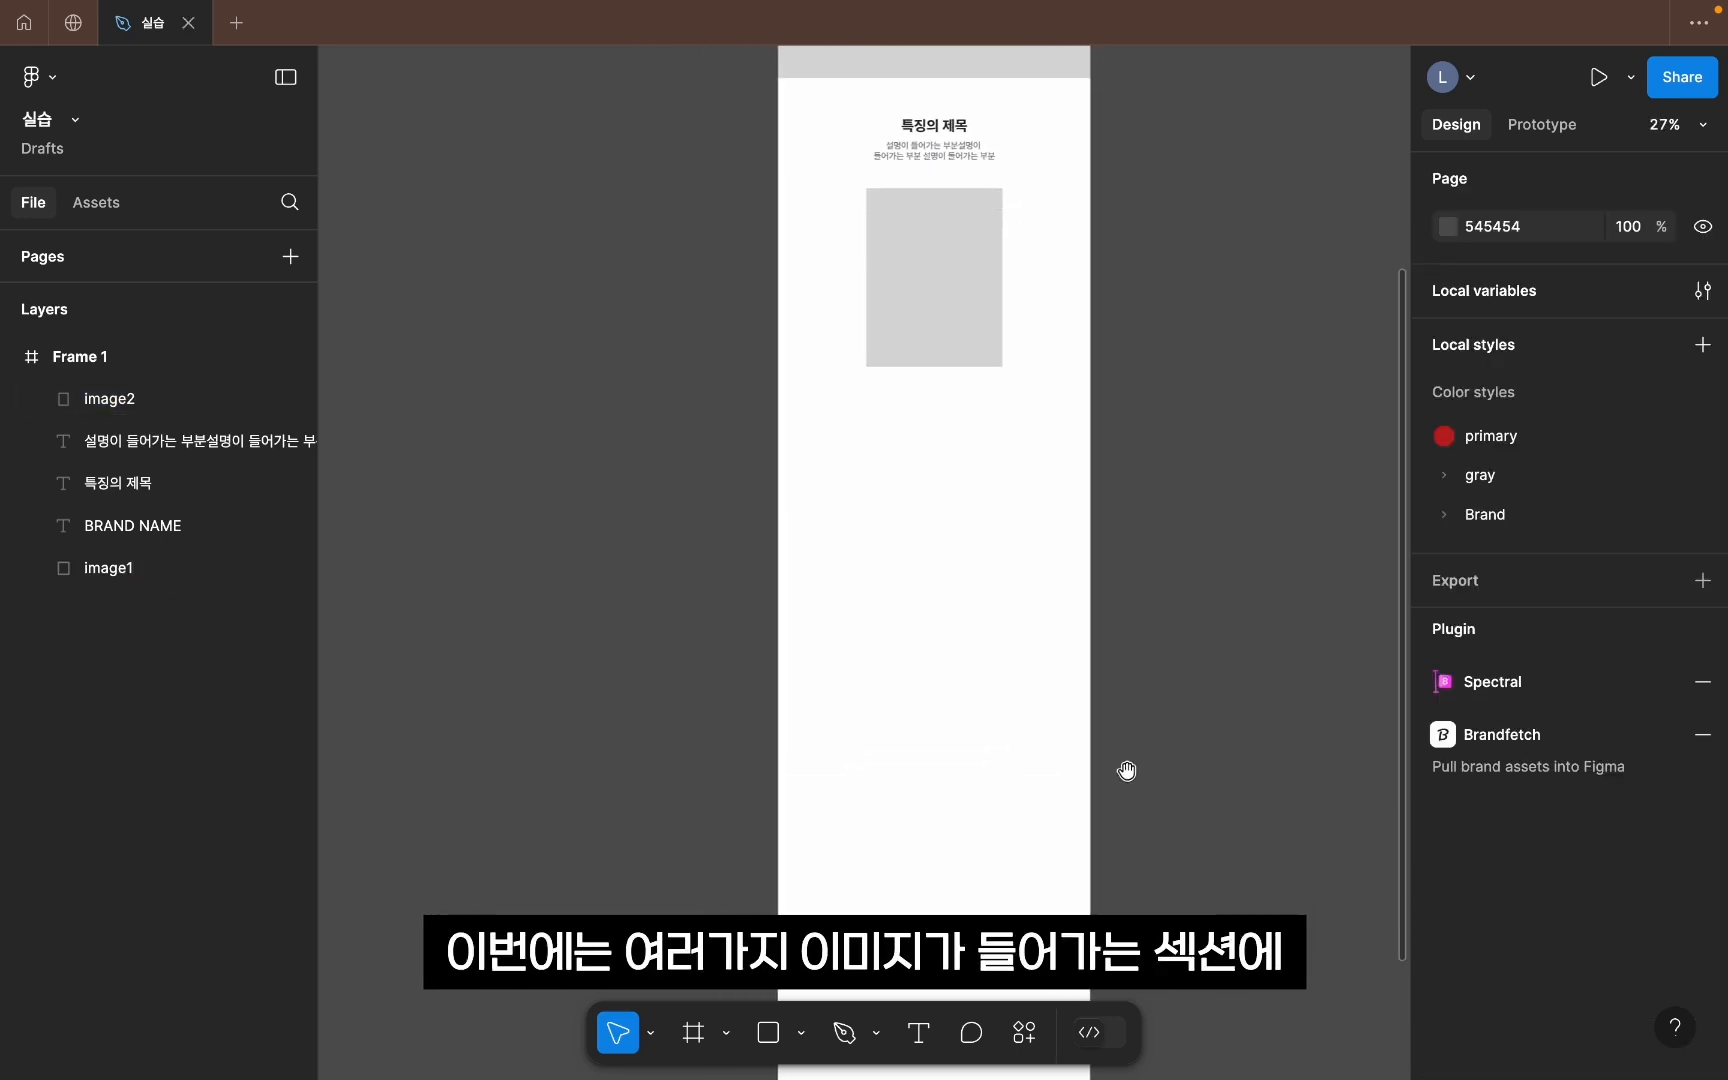
{"action": "left_click_drag", "start_coordinate": [1127, 770], "coordinate": [1111, 625]}
{"action": "key", "text": "r"}
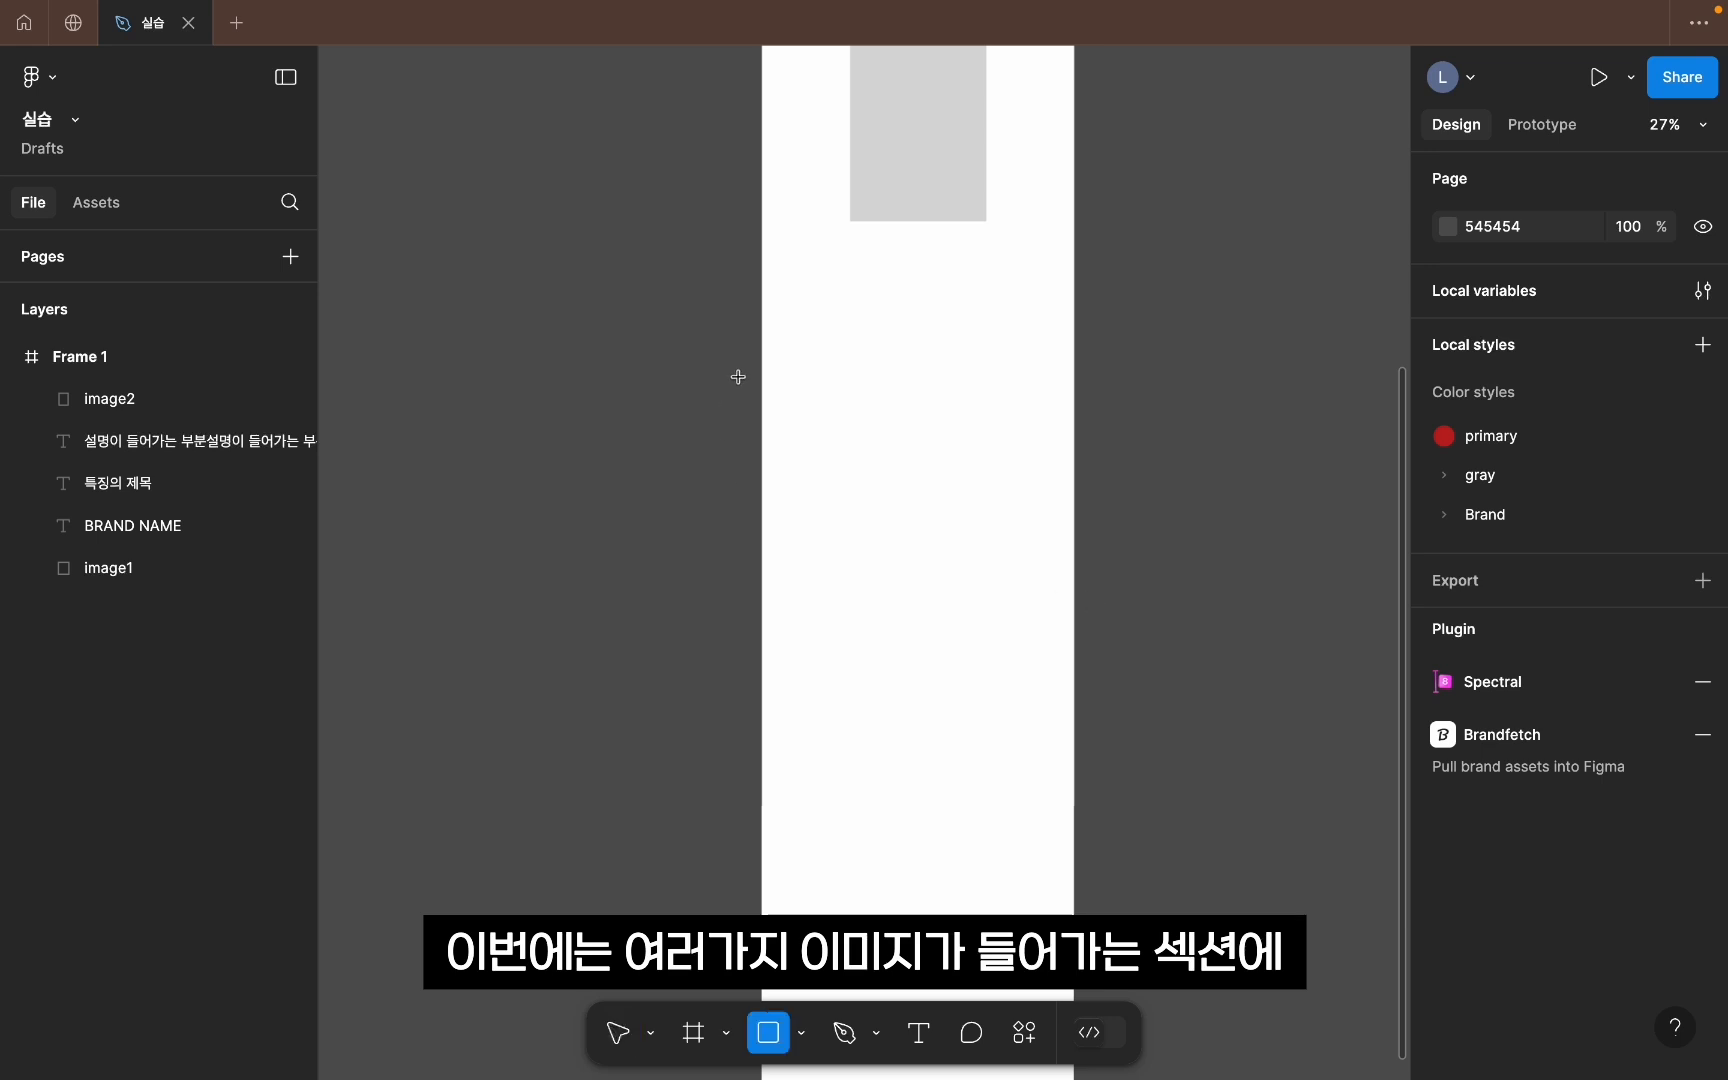
{"action": "left_click_drag", "start_coordinate": [762, 355], "coordinate": [1074, 829]}
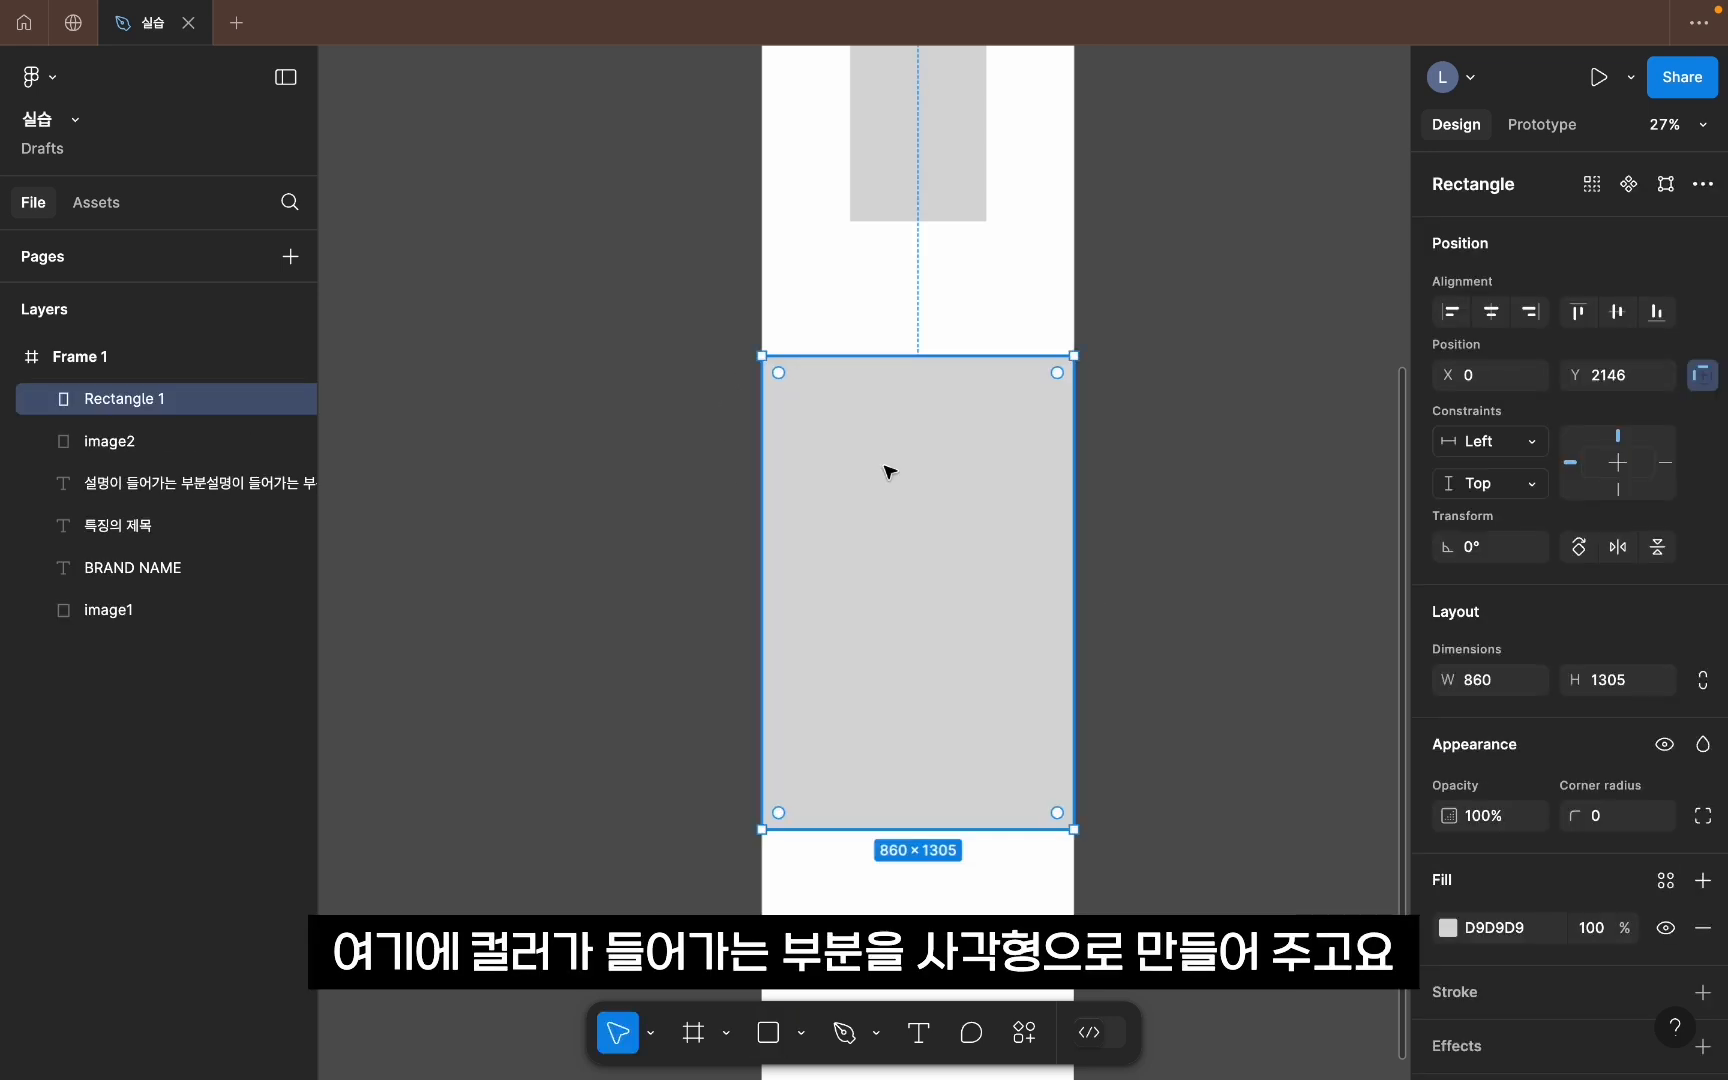
{"action": "left_click", "coordinate": [1207, 463]}
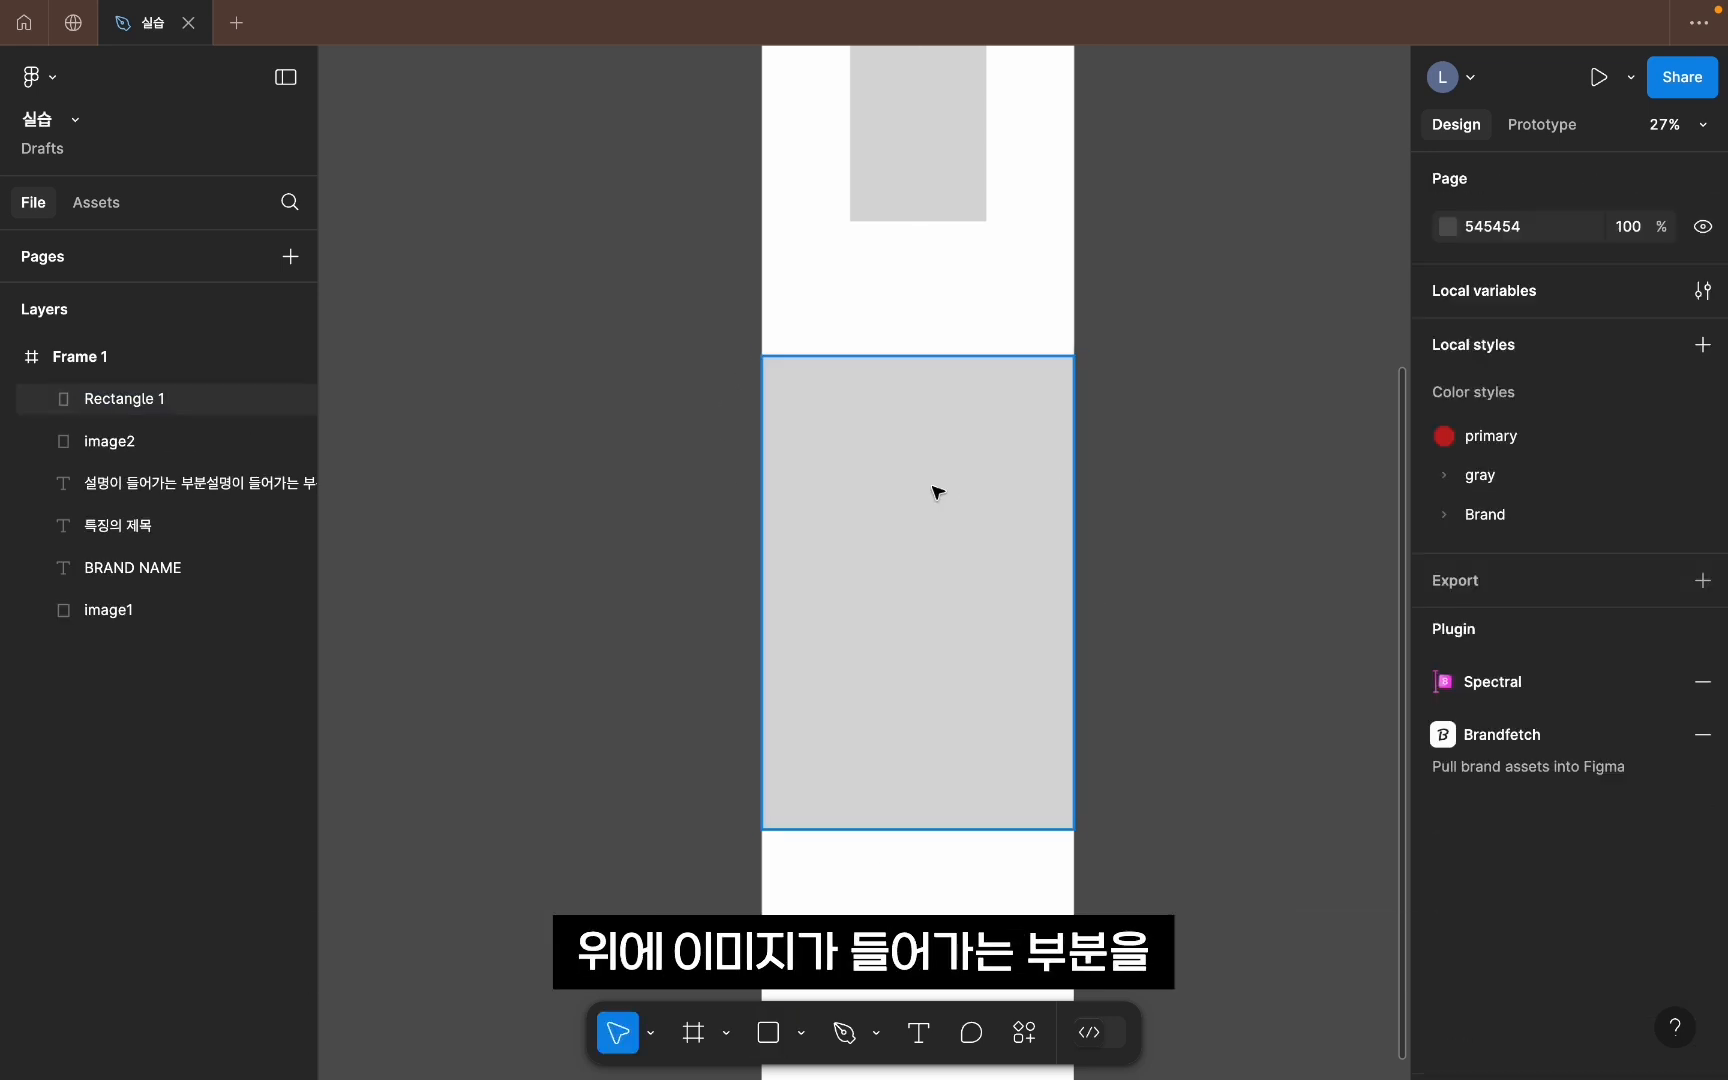
Step: Draw a near-square image placeholder about 464 × 470 filled FFFFFF in the upper part of the grey background rectangle
{"action": "key", "text": "r"}
{"action": "left_click_drag", "start_coordinate": [808, 416], "coordinate": [952, 572]}
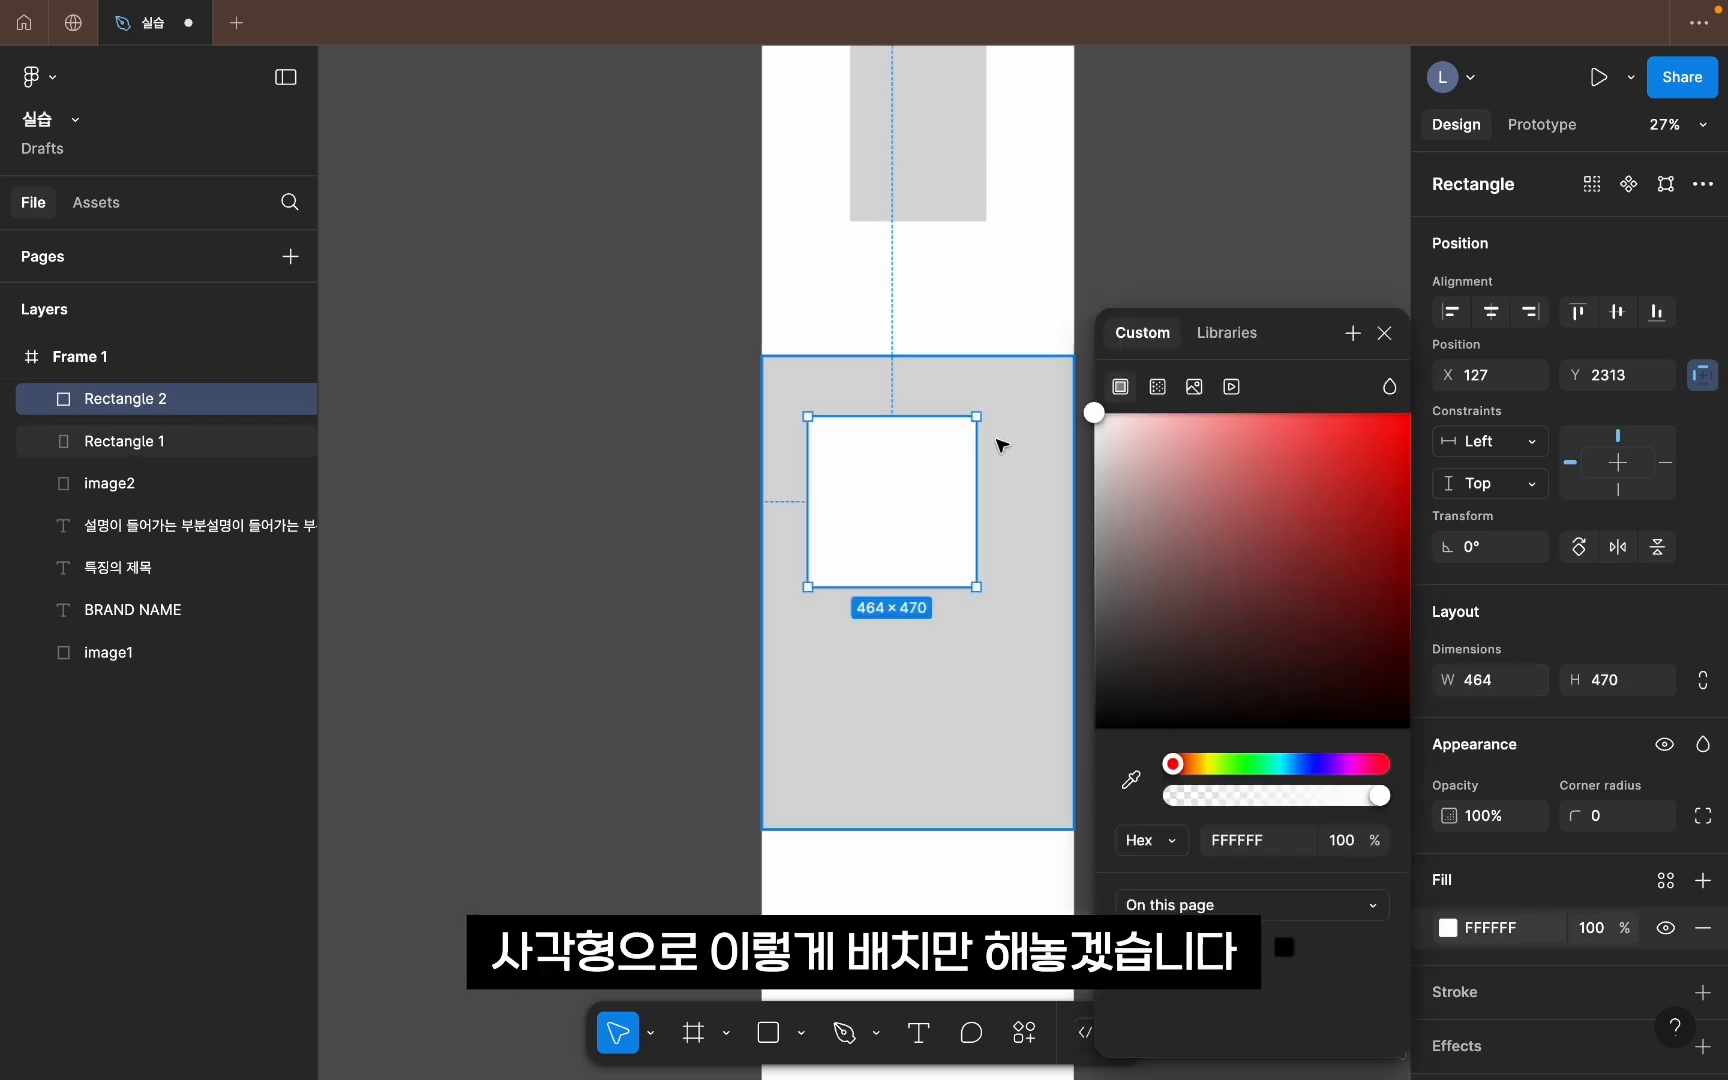
{"action": "left_click", "coordinate": [914, 501]}
{"action": "left_click_drag", "start_coordinate": [907, 491], "coordinate": [906, 491]}
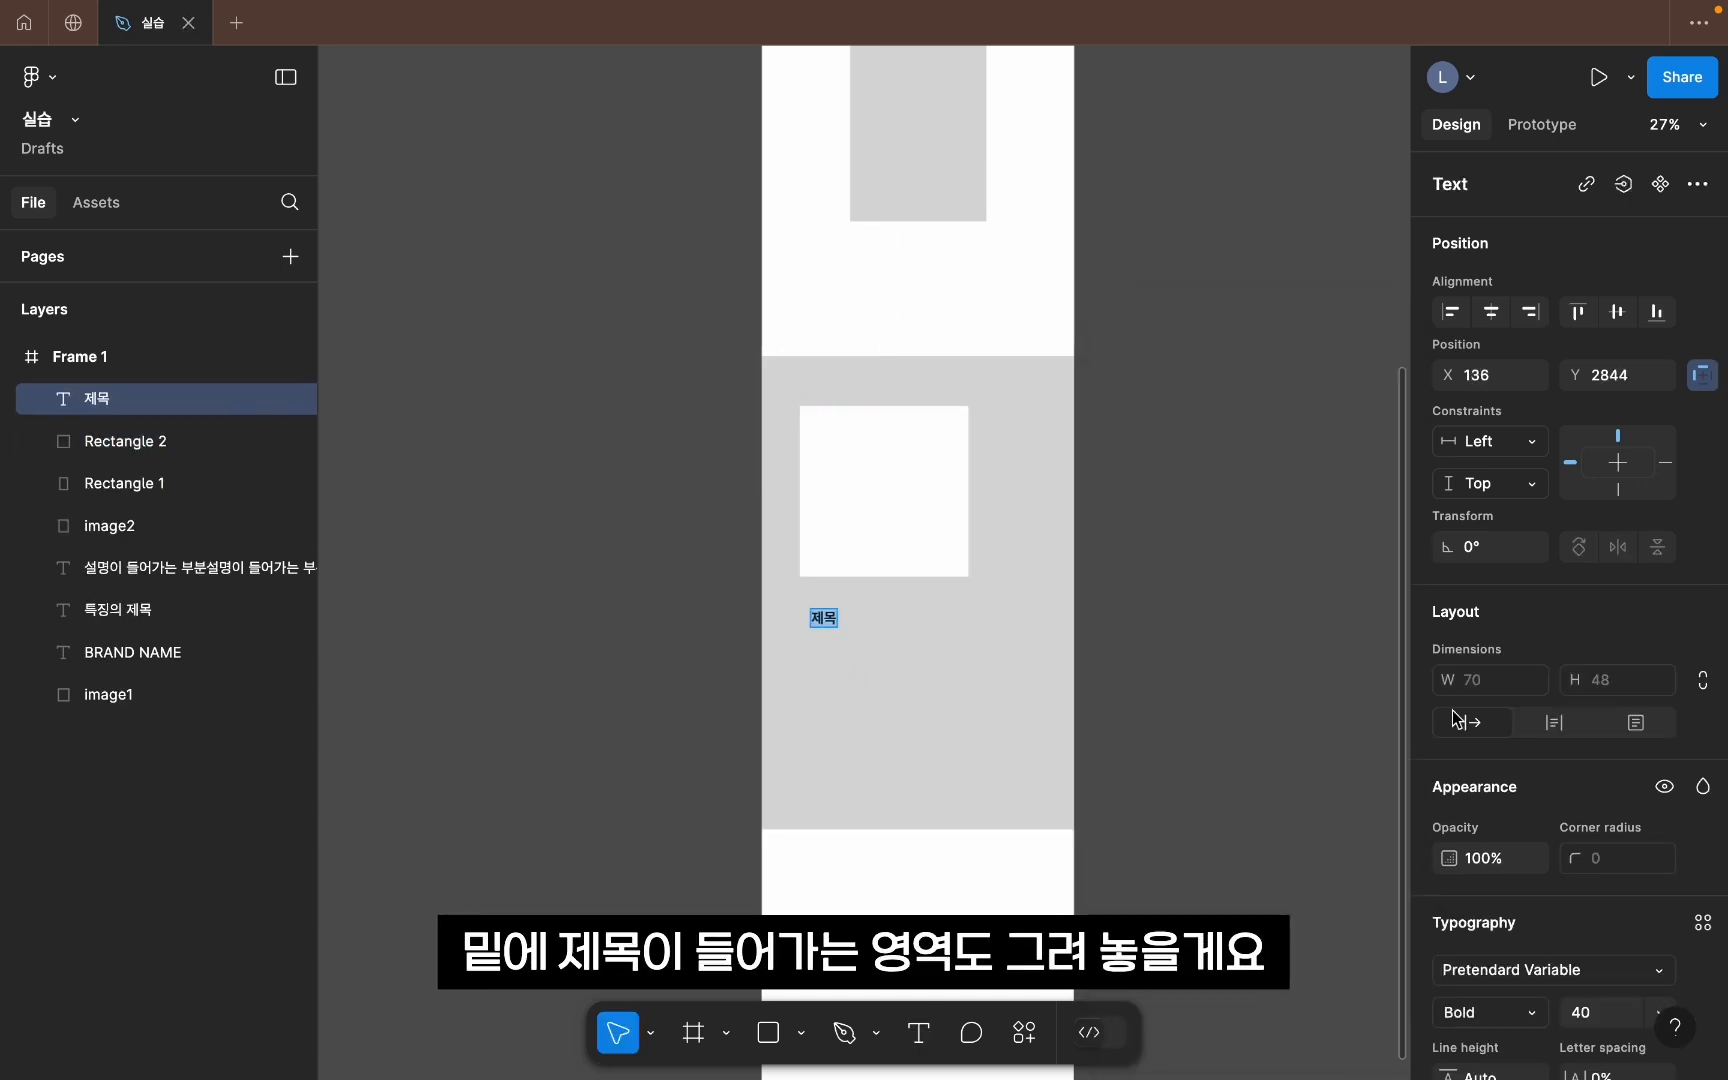
Step: Format the 제목 text below the white placeholder as left-aligned Cinzel Bold, size 72, in an auto-height box about 406 wide
{"action": "left_click", "coordinate": [1550, 724]}
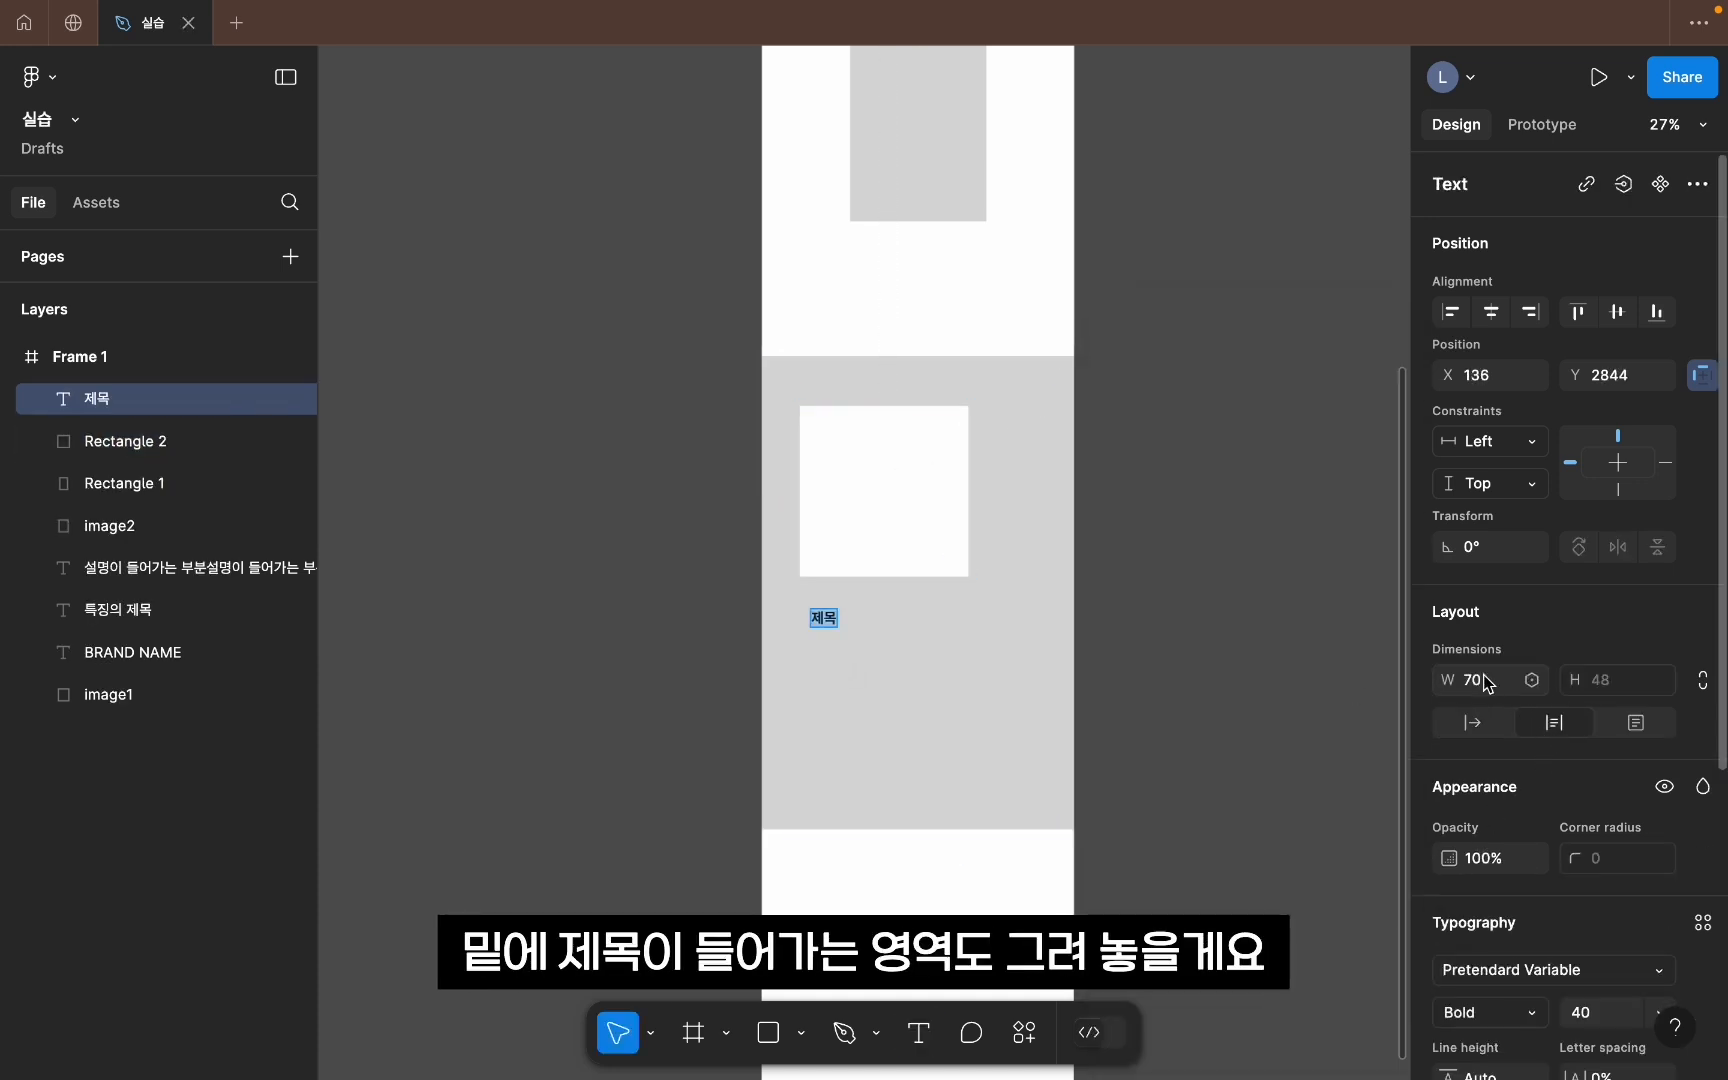
{"action": "scroll", "coordinate": [1545, 728], "scroll_direction": "down", "scroll_amount": 5}
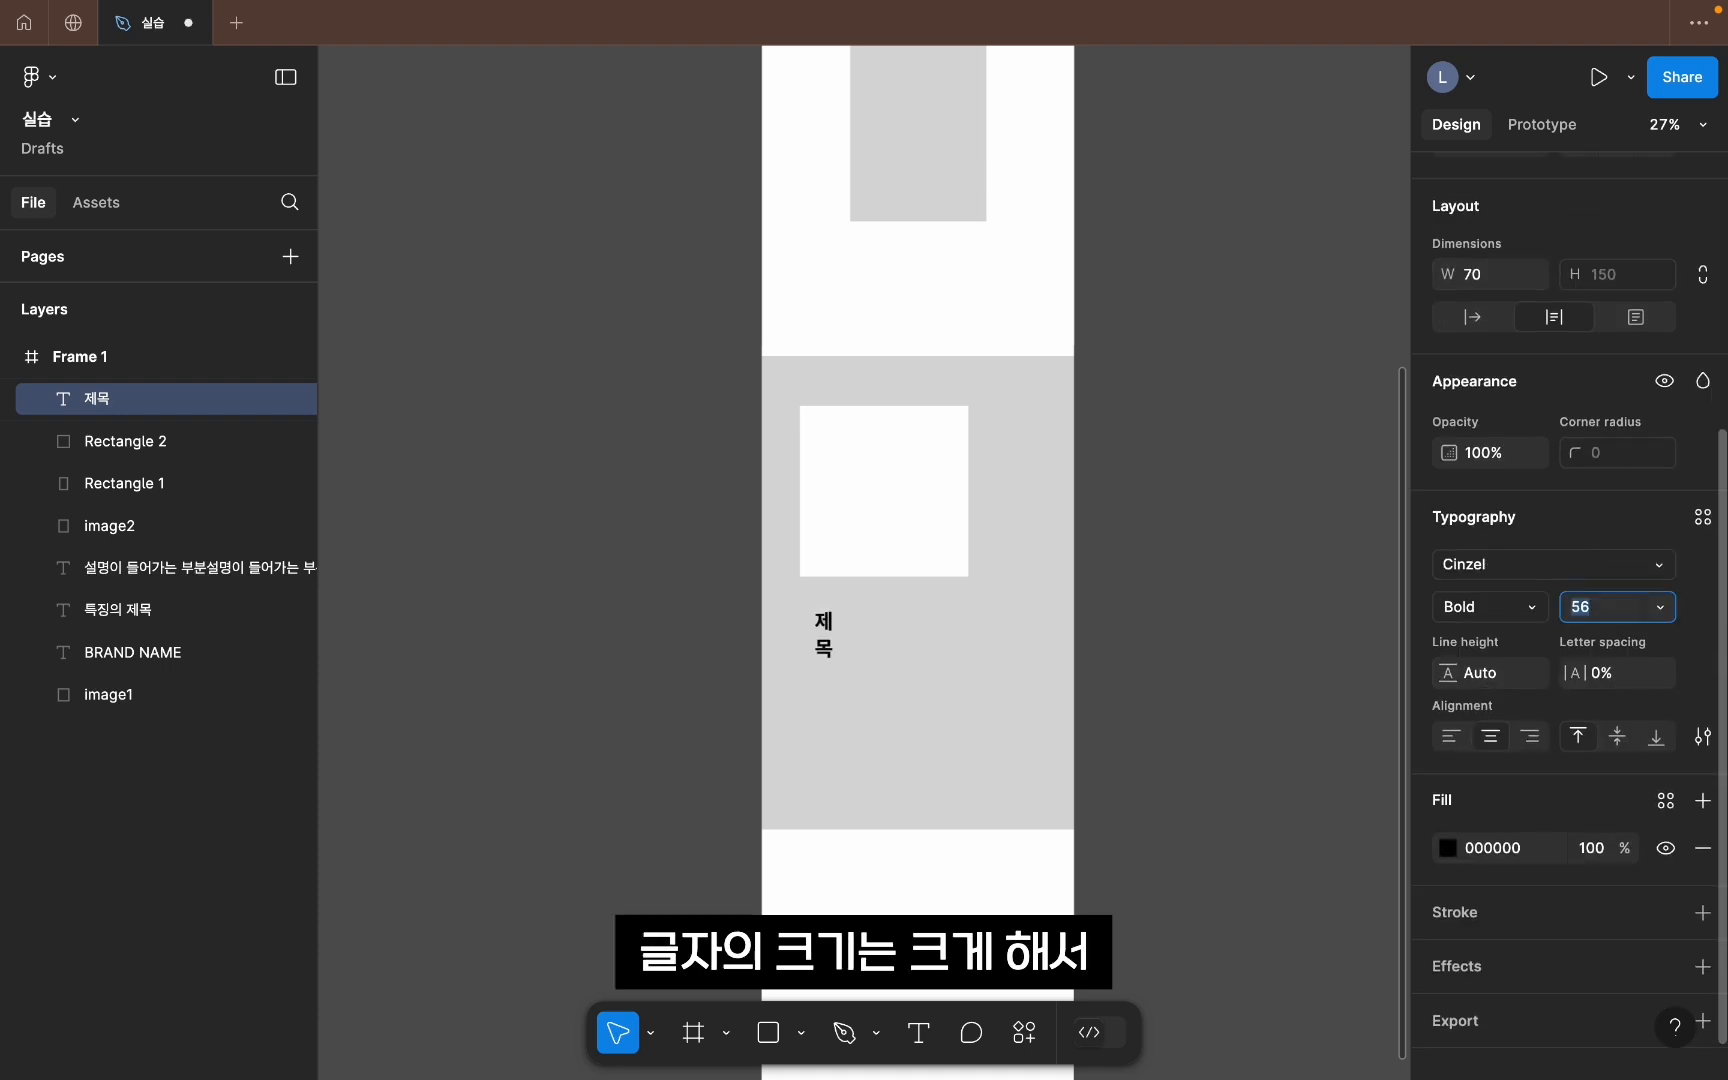
{"action": "type", "text": "72"}
{"action": "key", "text": "Return"}
{"action": "double_click", "coordinate": [824, 640]}
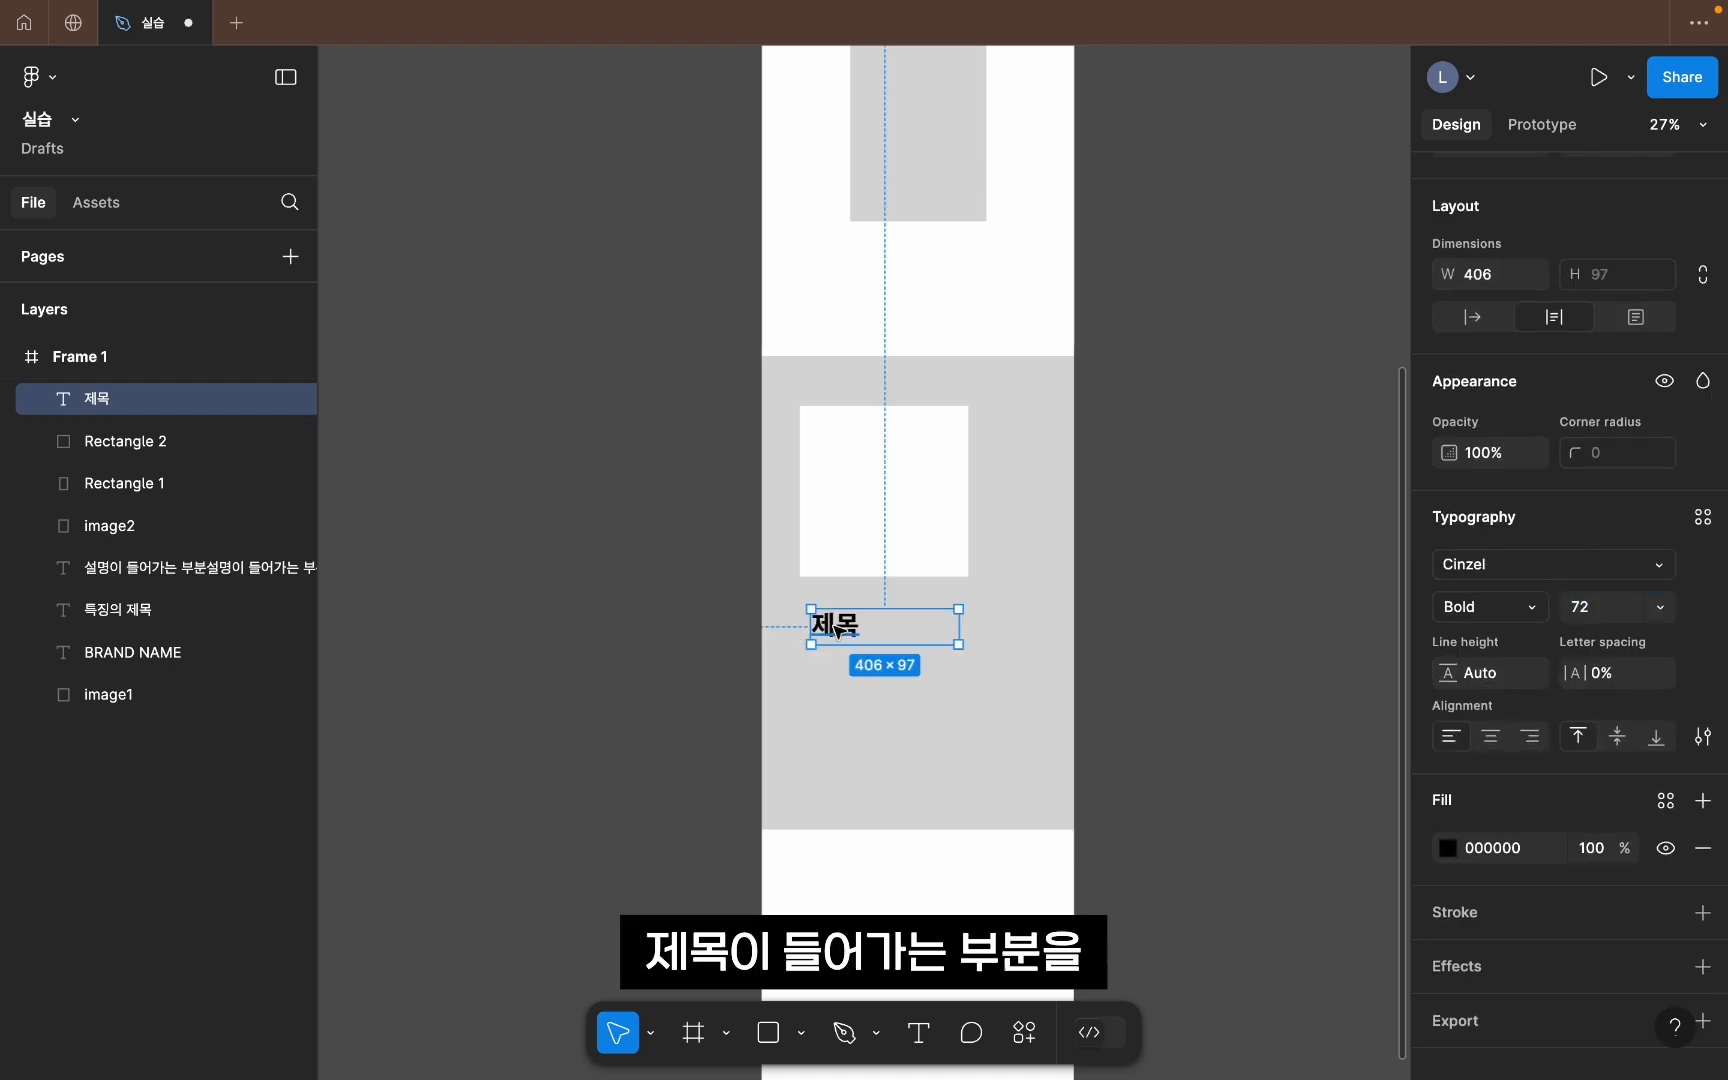
Step: Replace the text below the white placeholder with "SUB TITLE" on two lines and set its weight to Regular
{"action": "double_click", "coordinate": [836, 628]}
{"action": "type", "text": "SUB "}
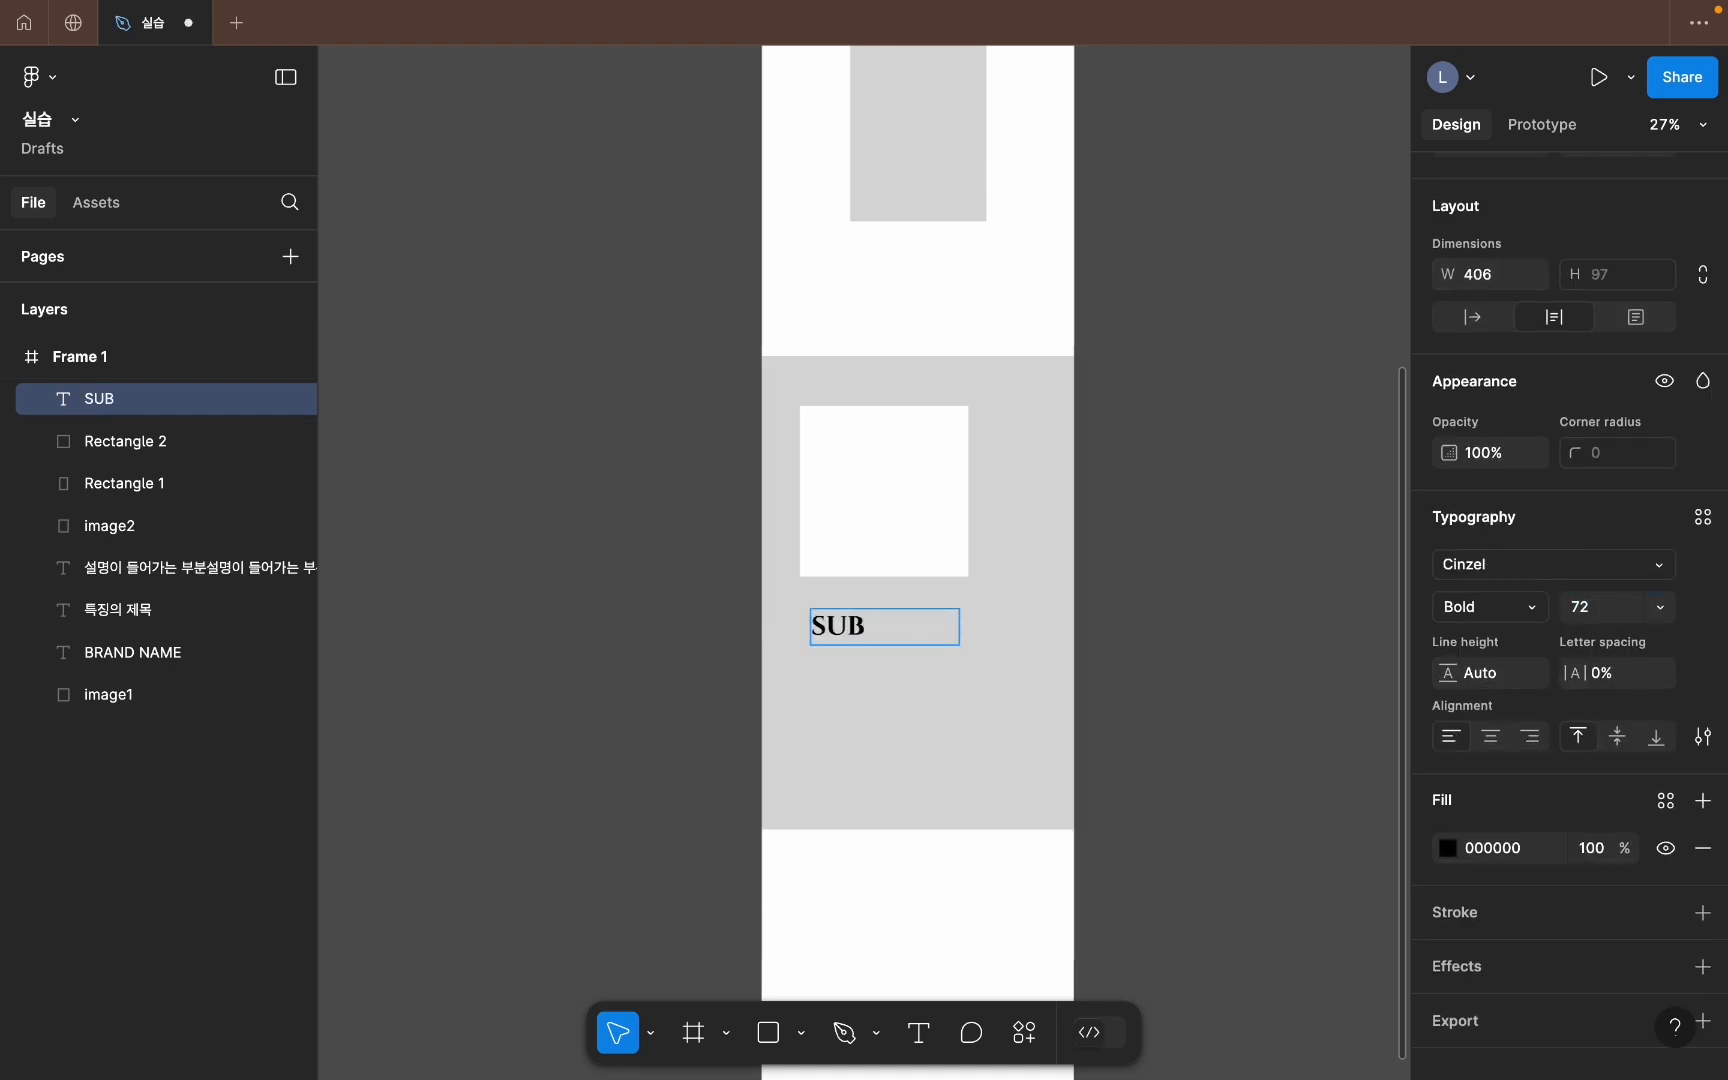
{"action": "type", "text": "TITLE"}
{"action": "key", "text": "ctrl+a"}
{"action": "key", "text": "ctrl+c"}
{"action": "key", "text": "Right"}
{"action": "key", "text": "Return"}
{"action": "key", "text": "ctrl+v"}
{"action": "left_click", "coordinate": [1490, 607]}
{"action": "left_click", "coordinate": [1489, 572]}
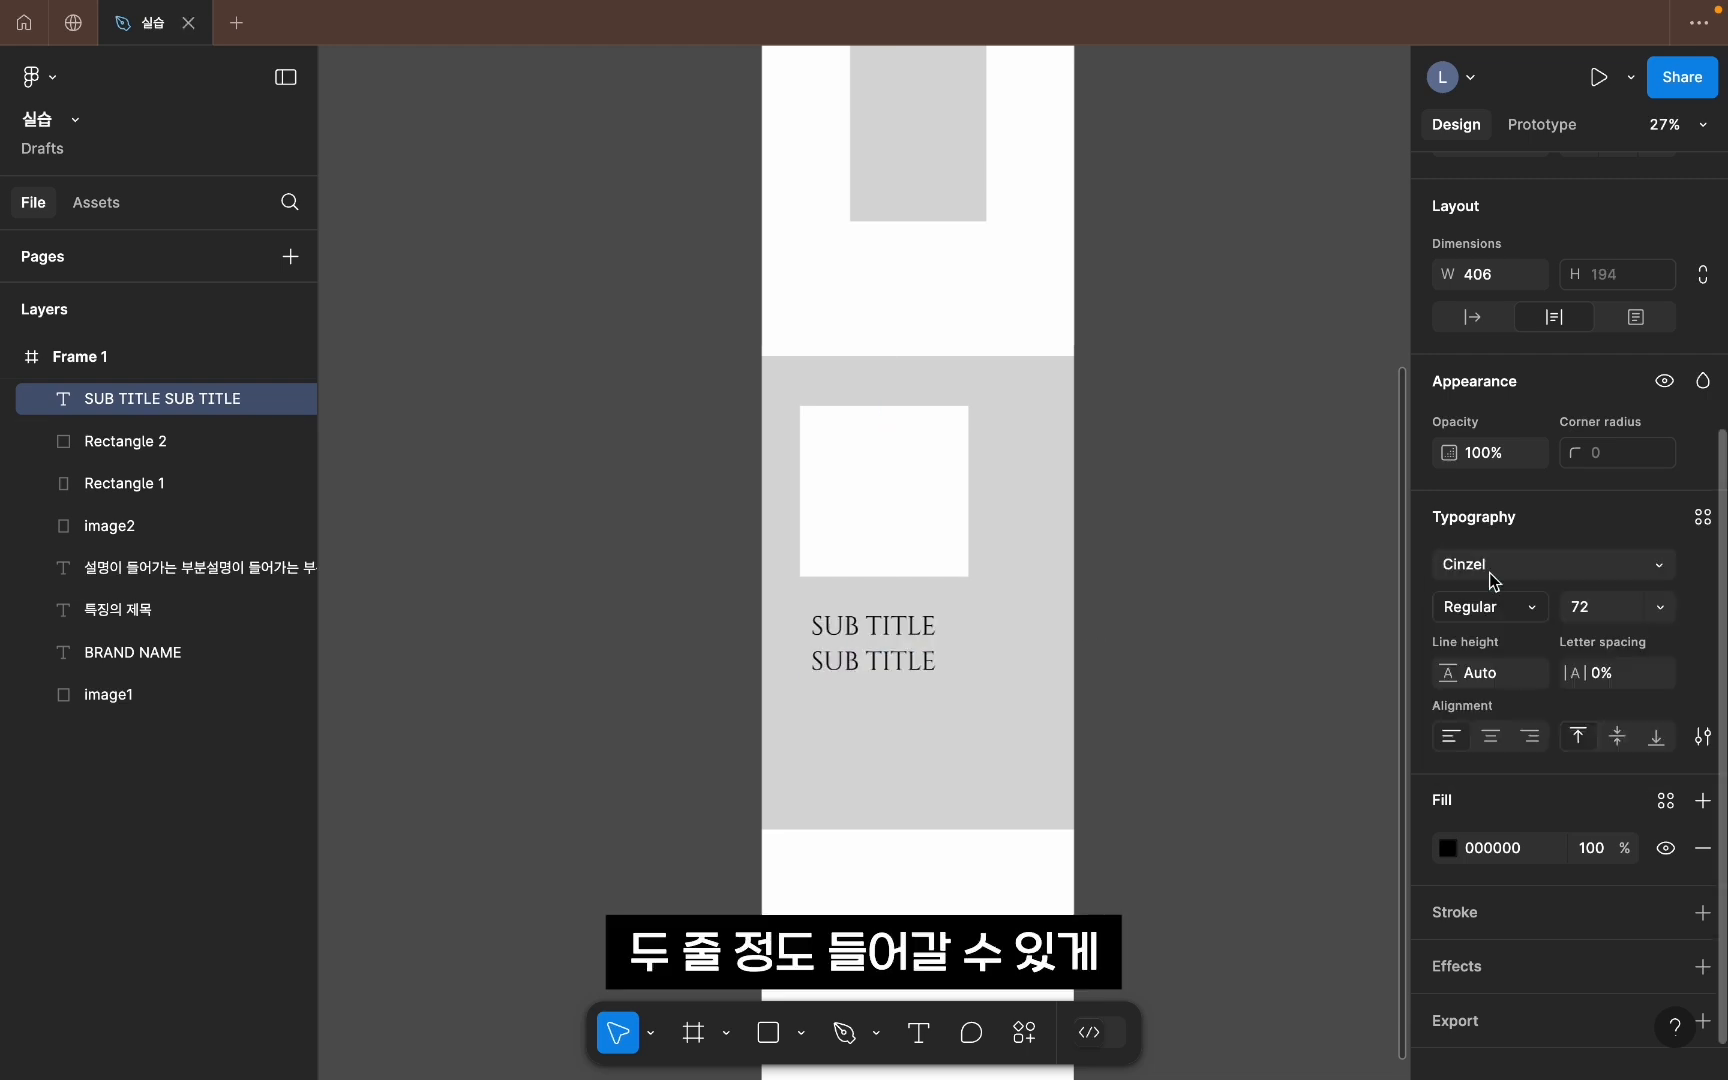
{"action": "key", "text": "Escape"}
{"action": "key", "text": "Escape"}
Step: Set the line height of the two-line SUB TITLE text to 120%
{"action": "double_click", "coordinate": [879, 656]}
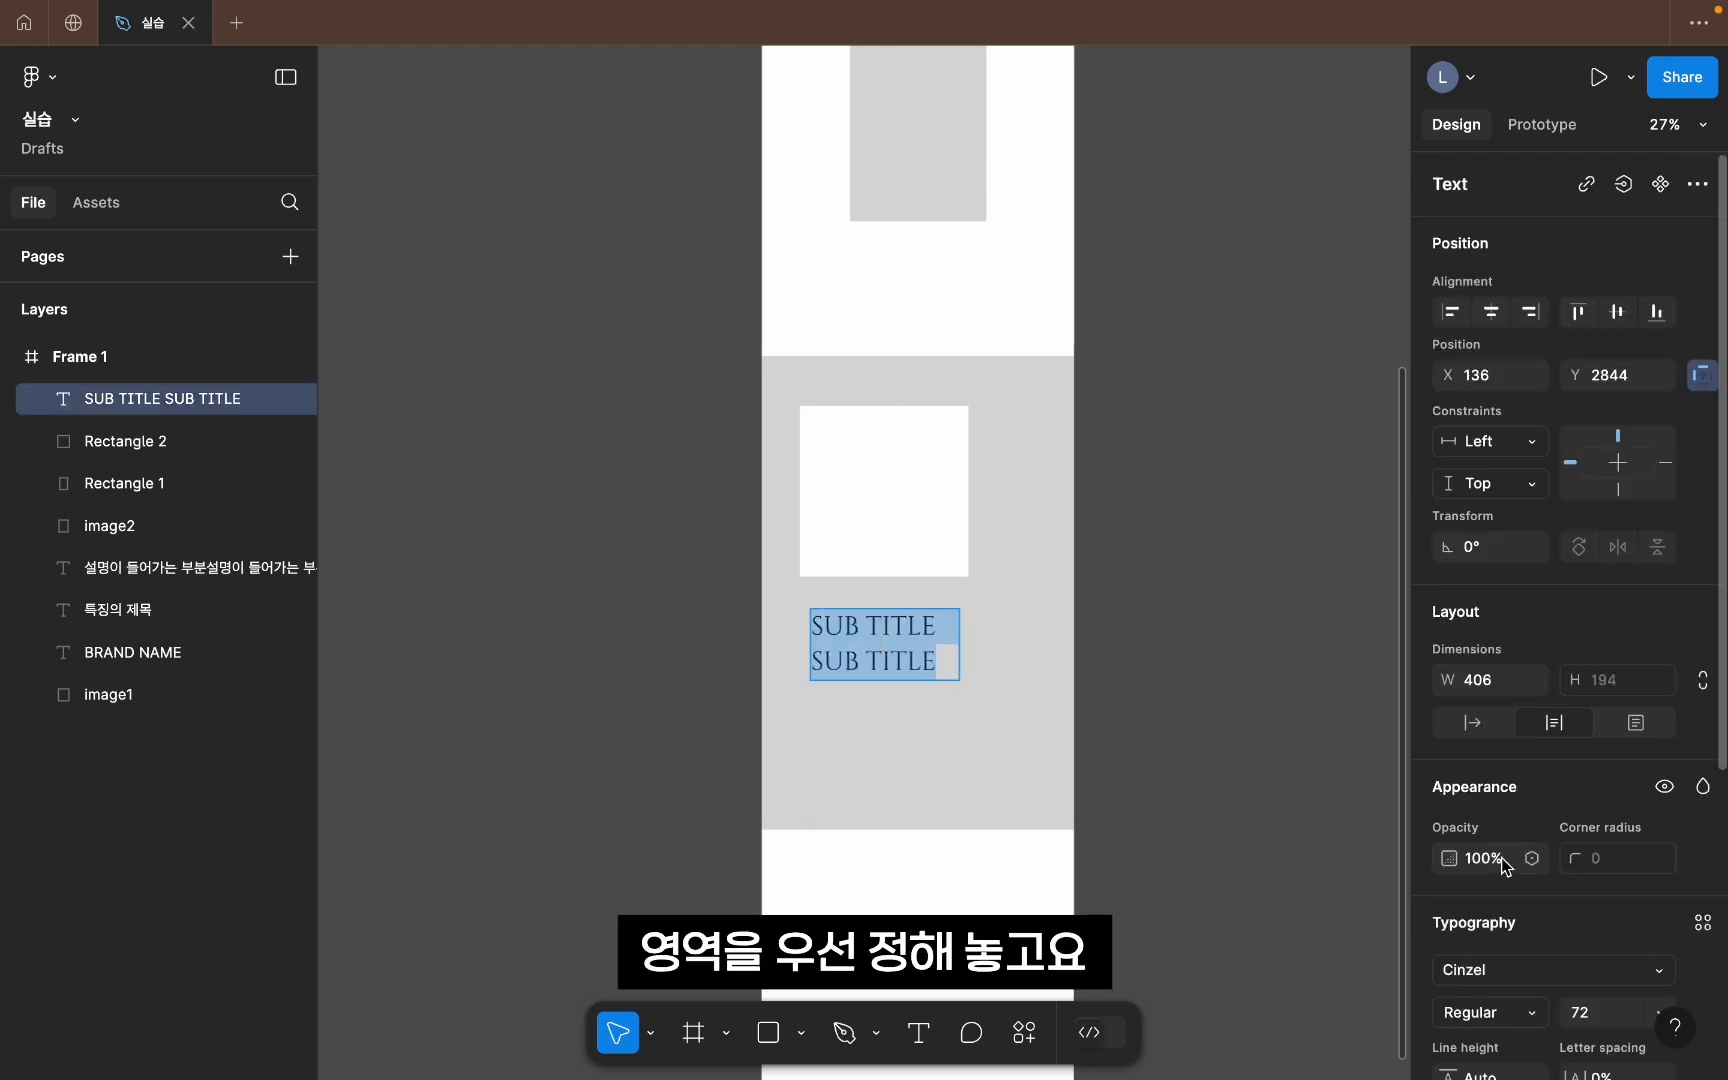
{"action": "scroll", "coordinate": [1505, 866], "scroll_direction": "down", "scroll_amount": 5}
{"action": "left_click", "coordinate": [1490, 641]}
{"action": "type", "text": "140"}
{"action": "key", "text": "Return"}
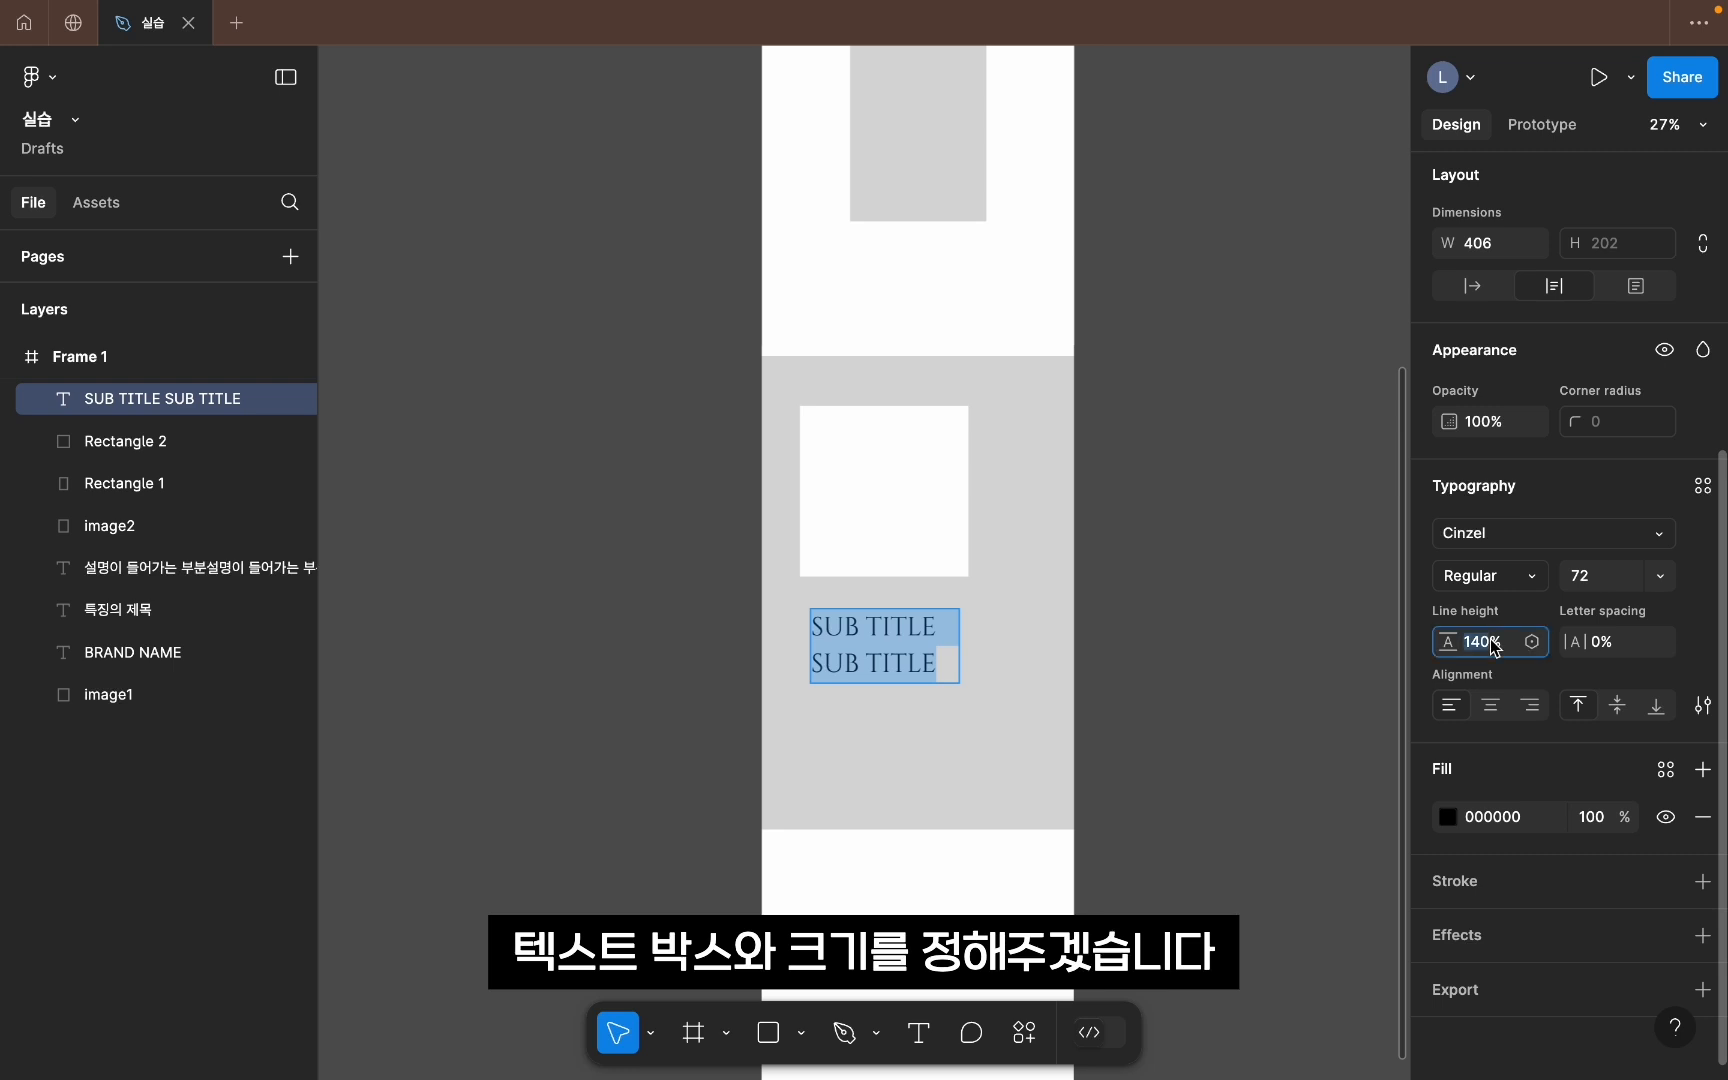
{"action": "type", "text": "120"}
{"action": "key", "text": "Return"}
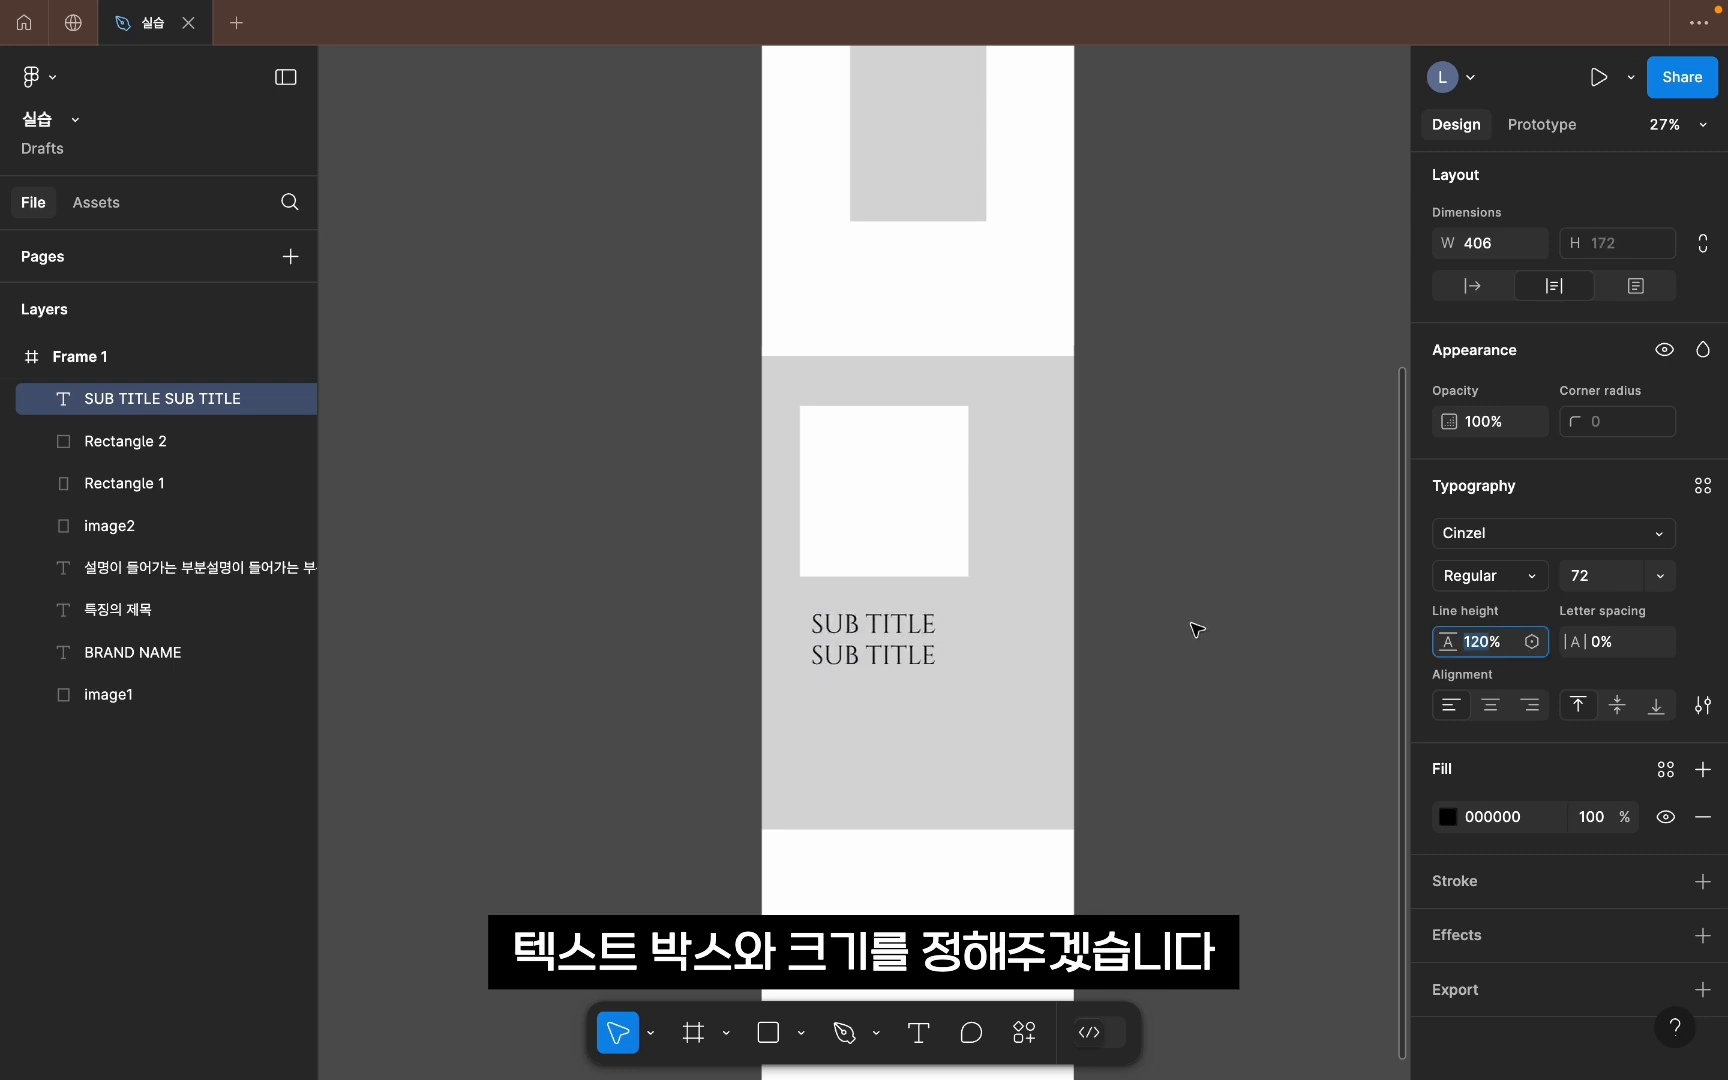
Step: Set the fill colour of the SUB TITLE text to FFFFFF
{"action": "left_click", "coordinate": [1462, 824]}
{"action": "type", "text": "ffffff"}
{"action": "key", "text": "Return"}
{"action": "key", "text": "Escape"}
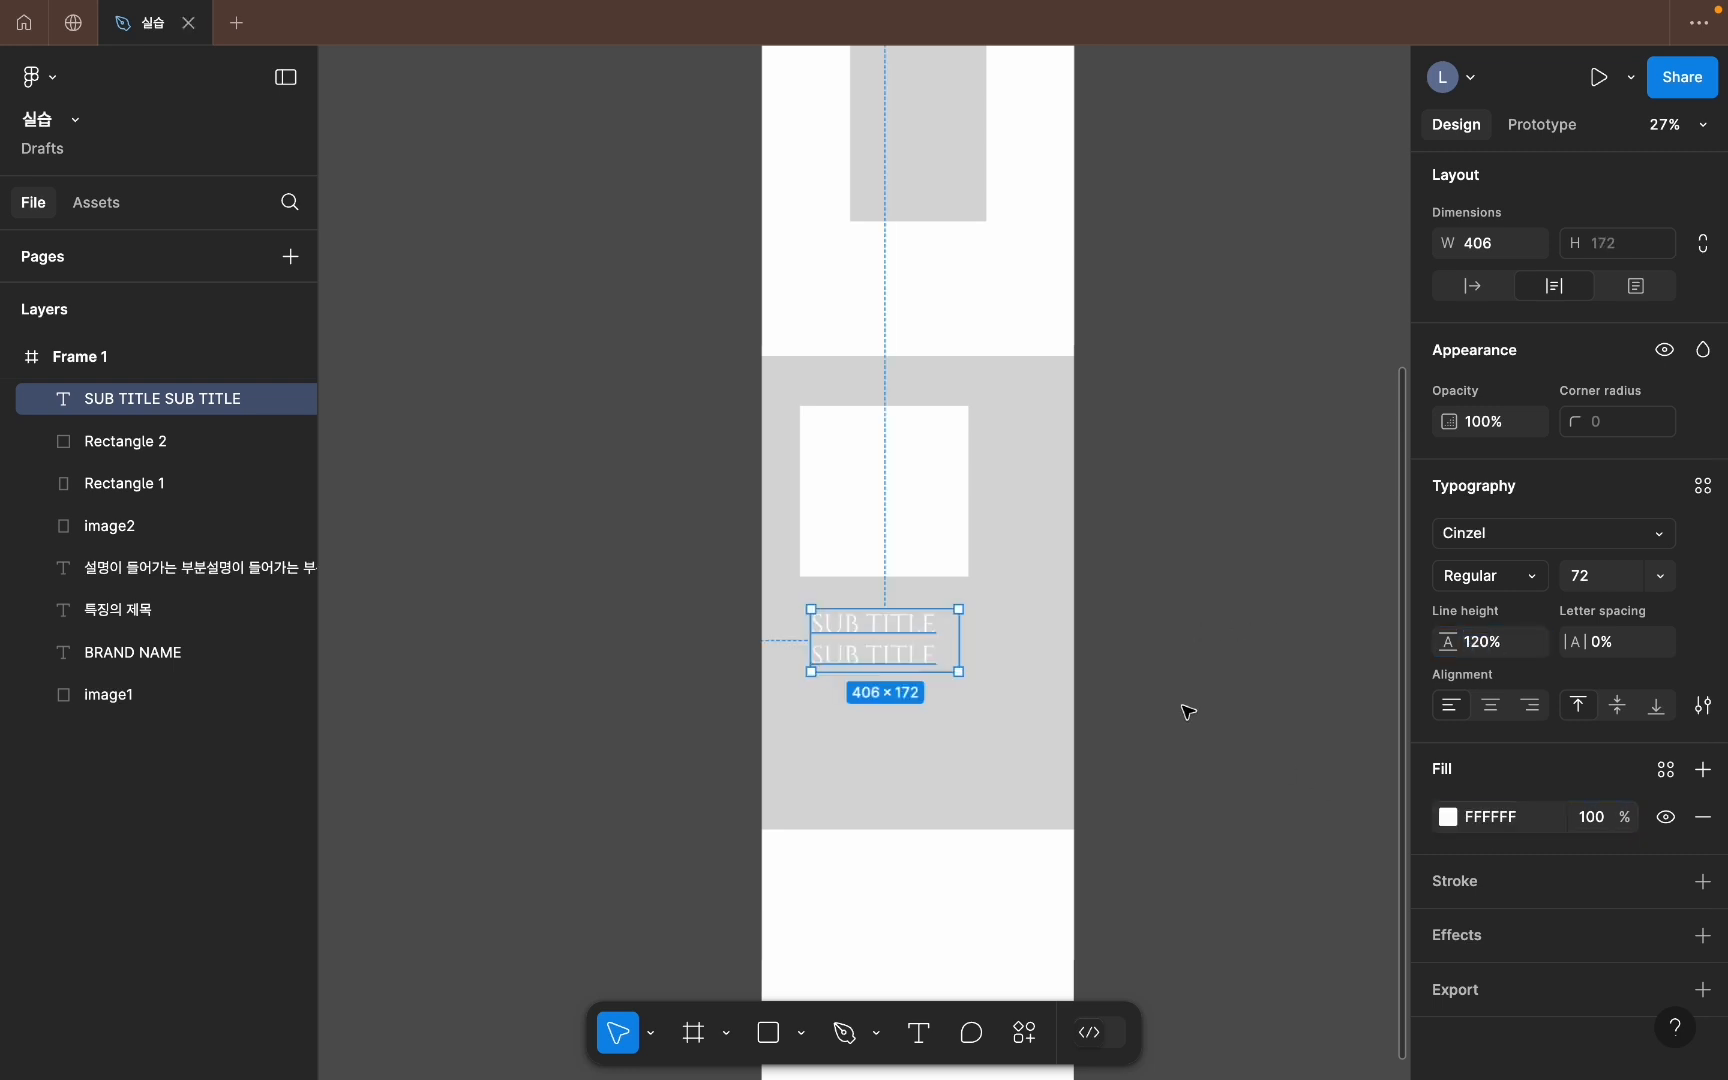
{"action": "key", "text": "Escape"}
Step: Lengthen the grey background rectangle downward and rename the white placeholder's layer to image3
{"action": "scroll", "coordinate": [1172, 721], "scroll_direction": "down", "scroll_amount": 3}
{"action": "double_click", "coordinate": [126, 450]}
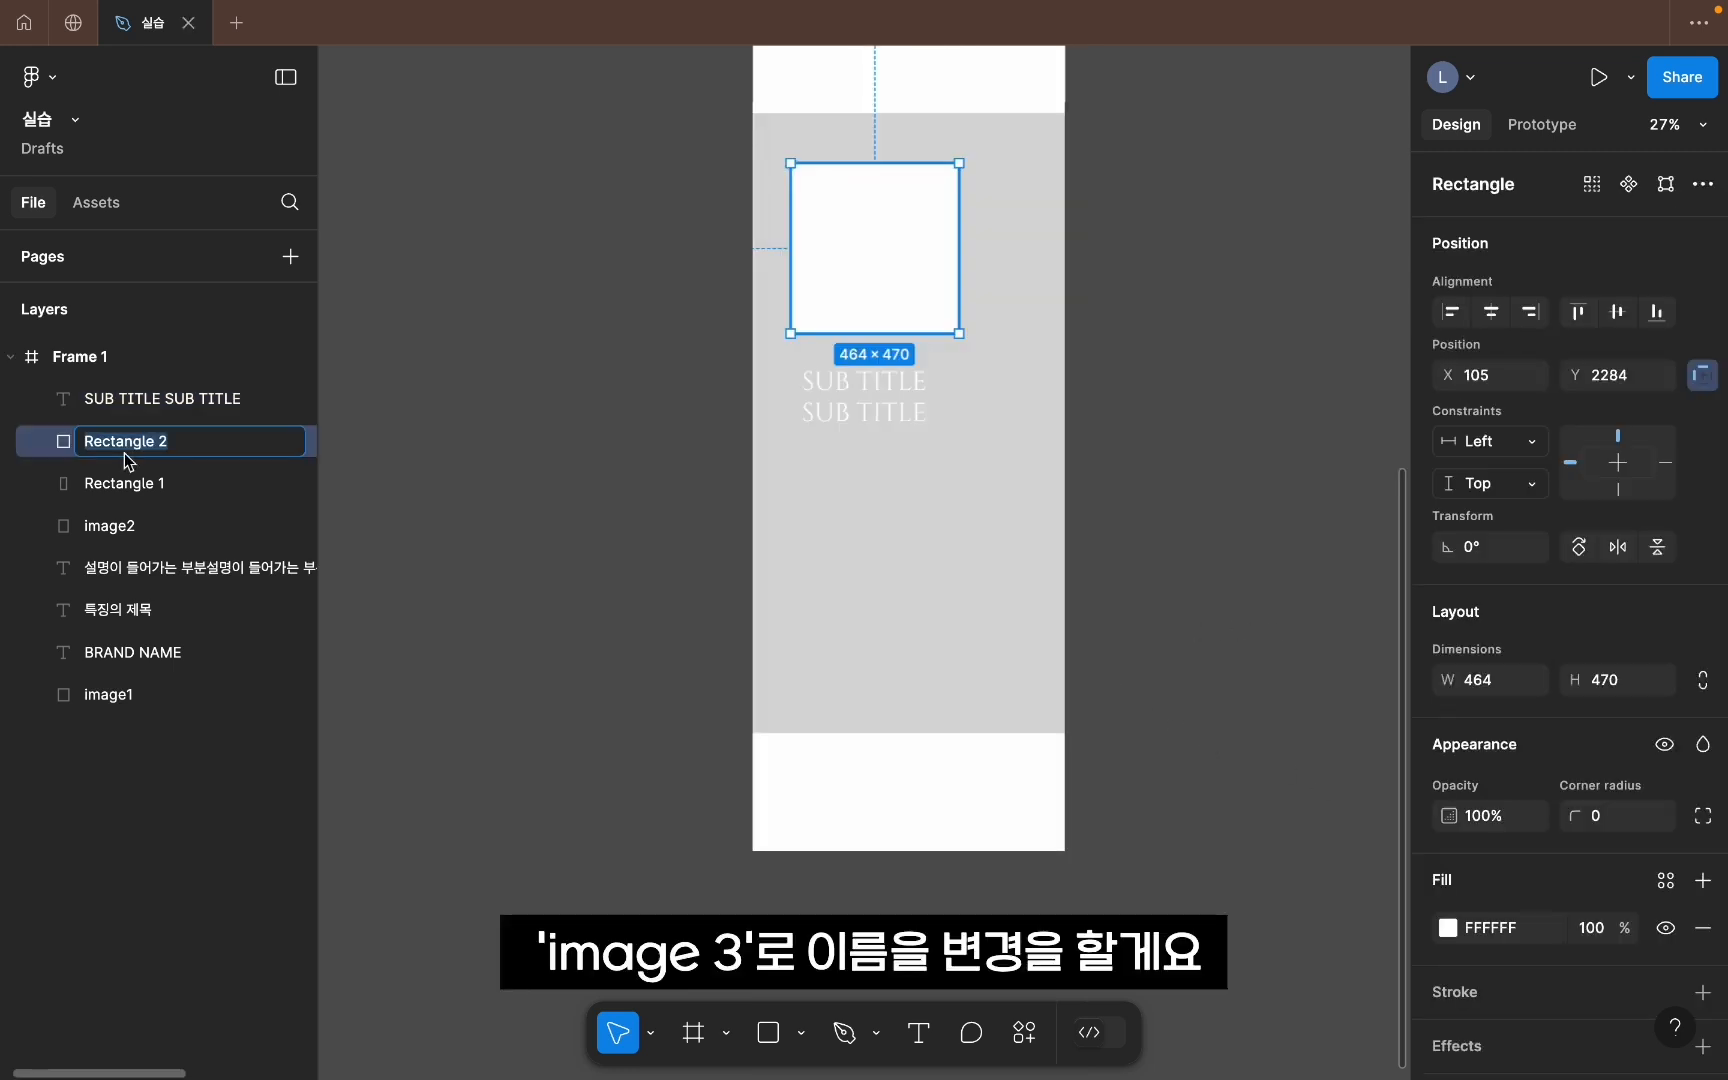
{"action": "type", "text": "image3"}
{"action": "key", "text": "Return"}
Step: Duplicate the white image3 placeholder to X 310, Y 3106 below the subtitle and reduce the copy's height
{"action": "left_click_drag", "start_coordinate": [865, 243], "coordinate": [935, 542]}
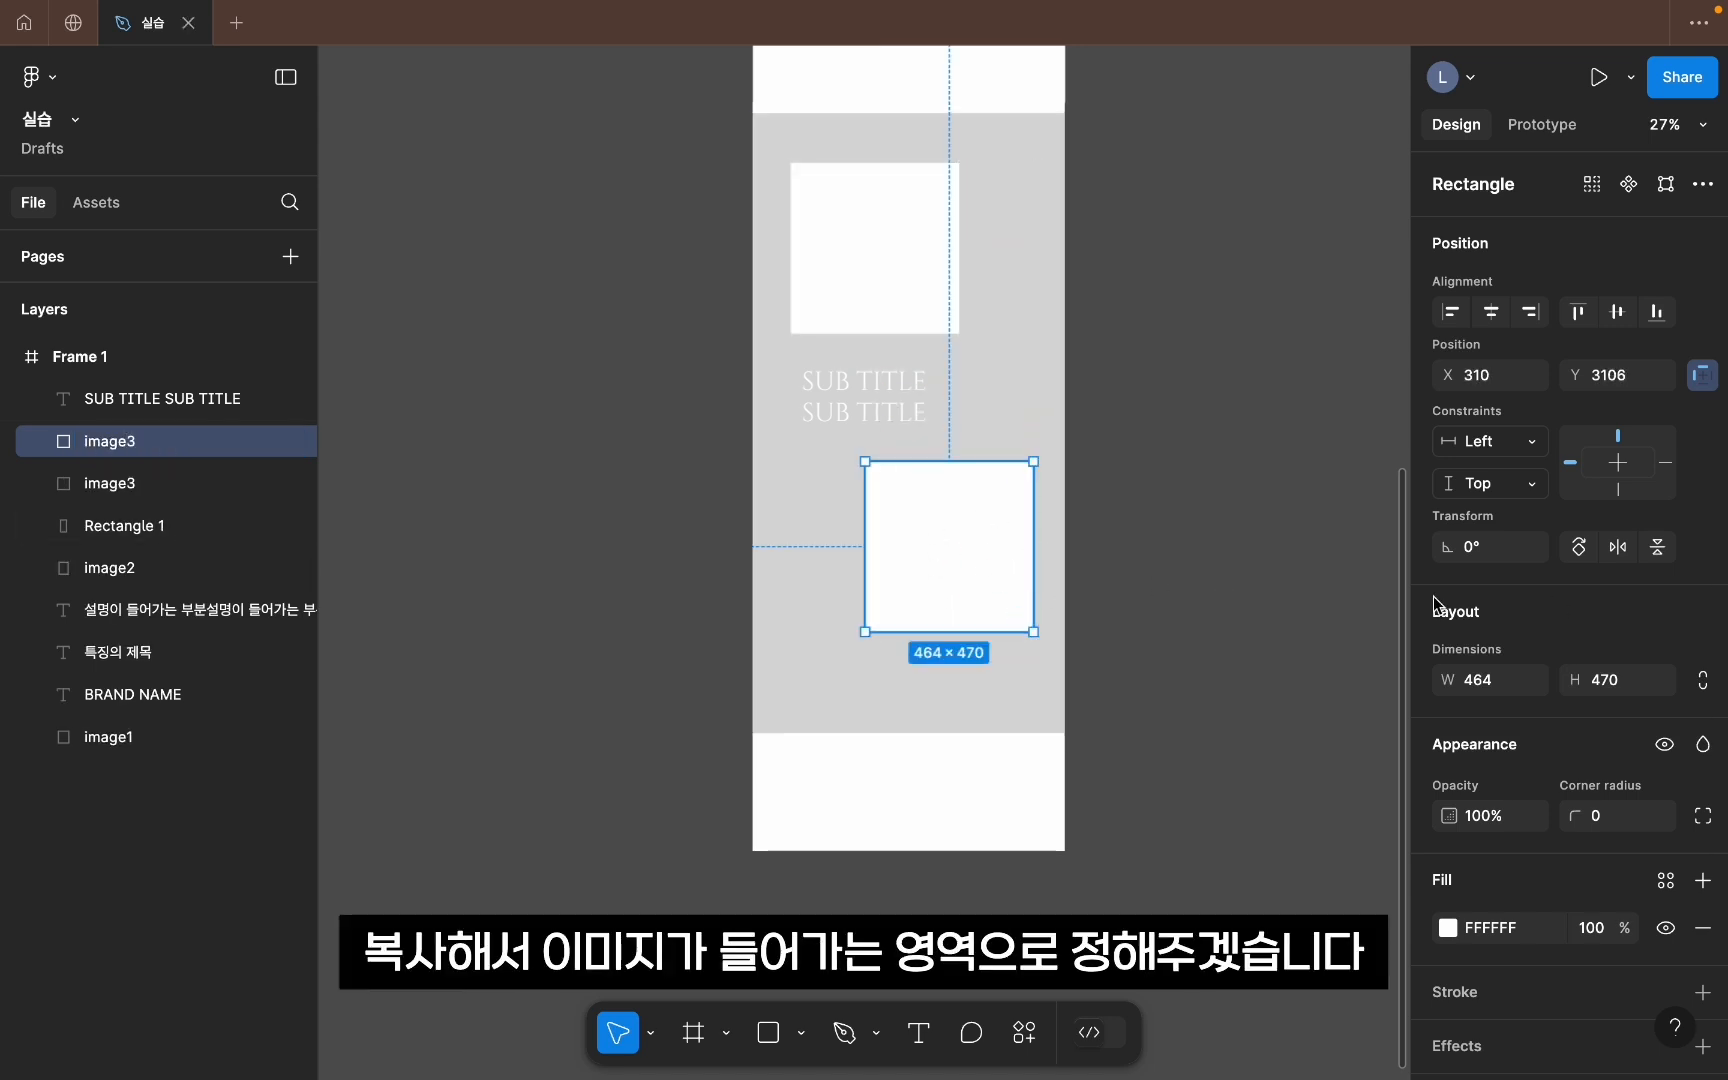
{"action": "left_click", "coordinate": [1604, 680]}
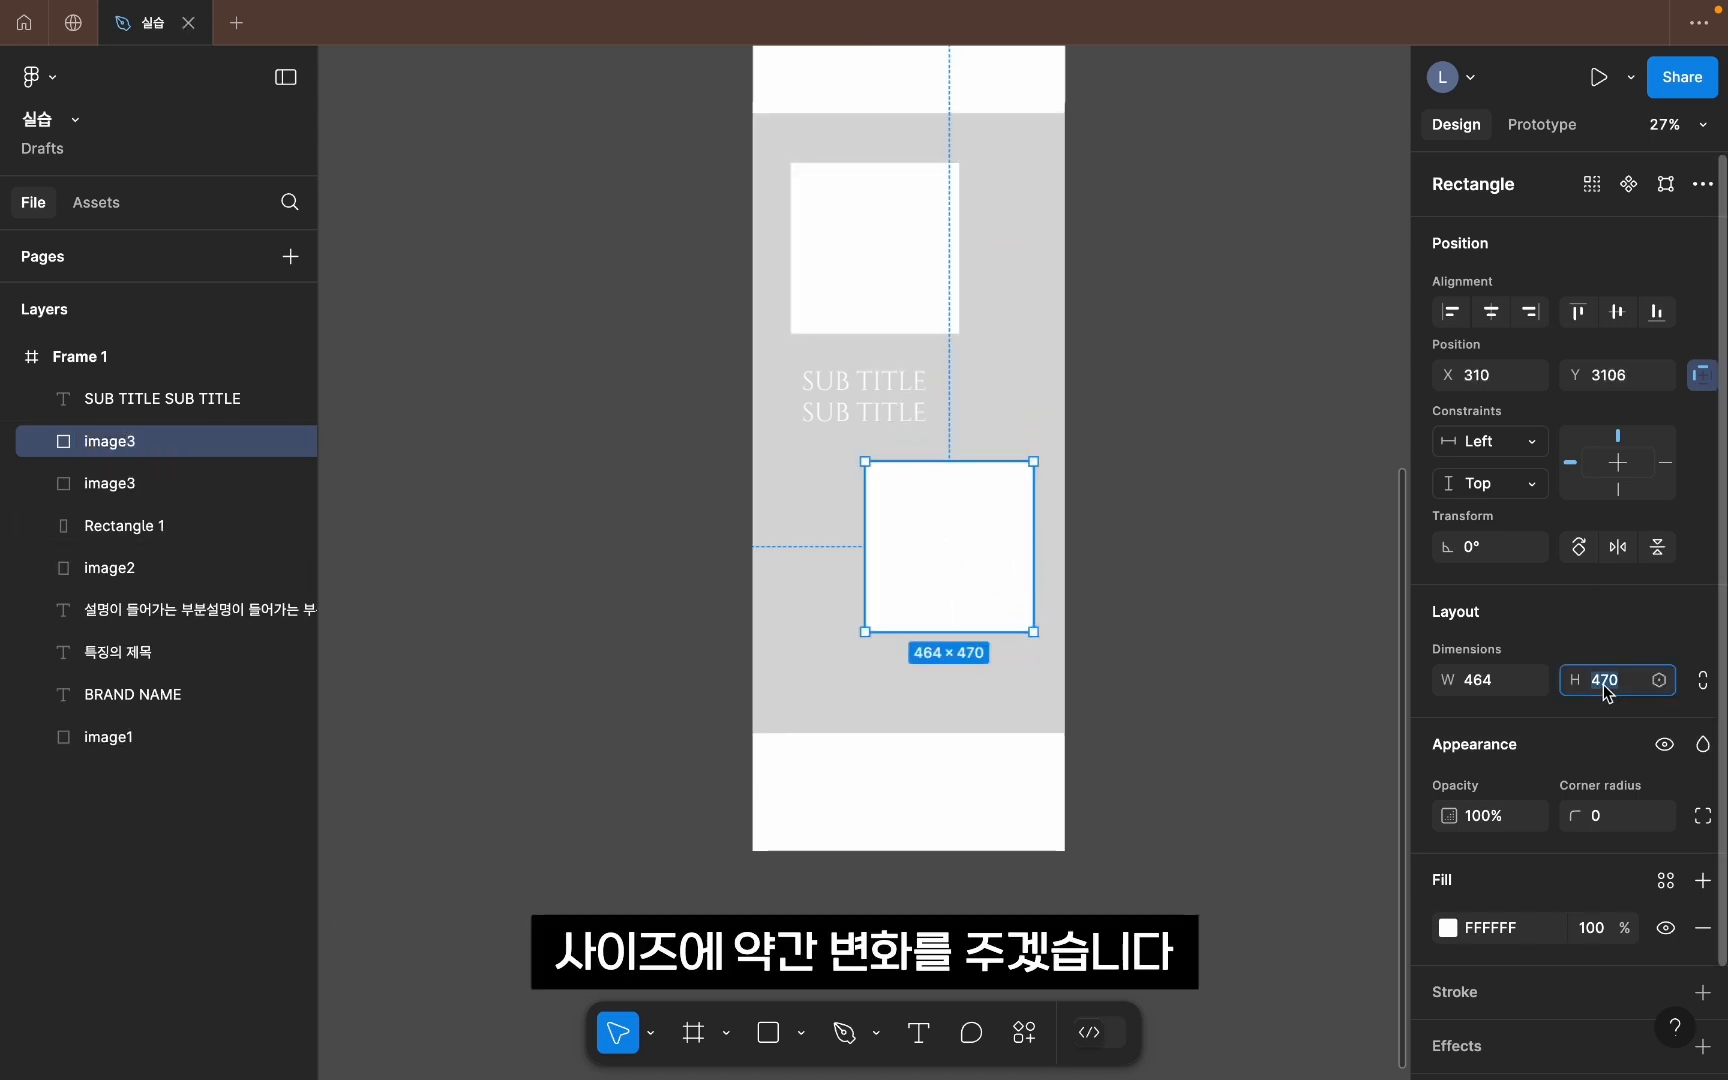
{"action": "type", "text": "318"}
{"action": "key", "text": "Return"}
{"action": "key", "text": "Escape"}
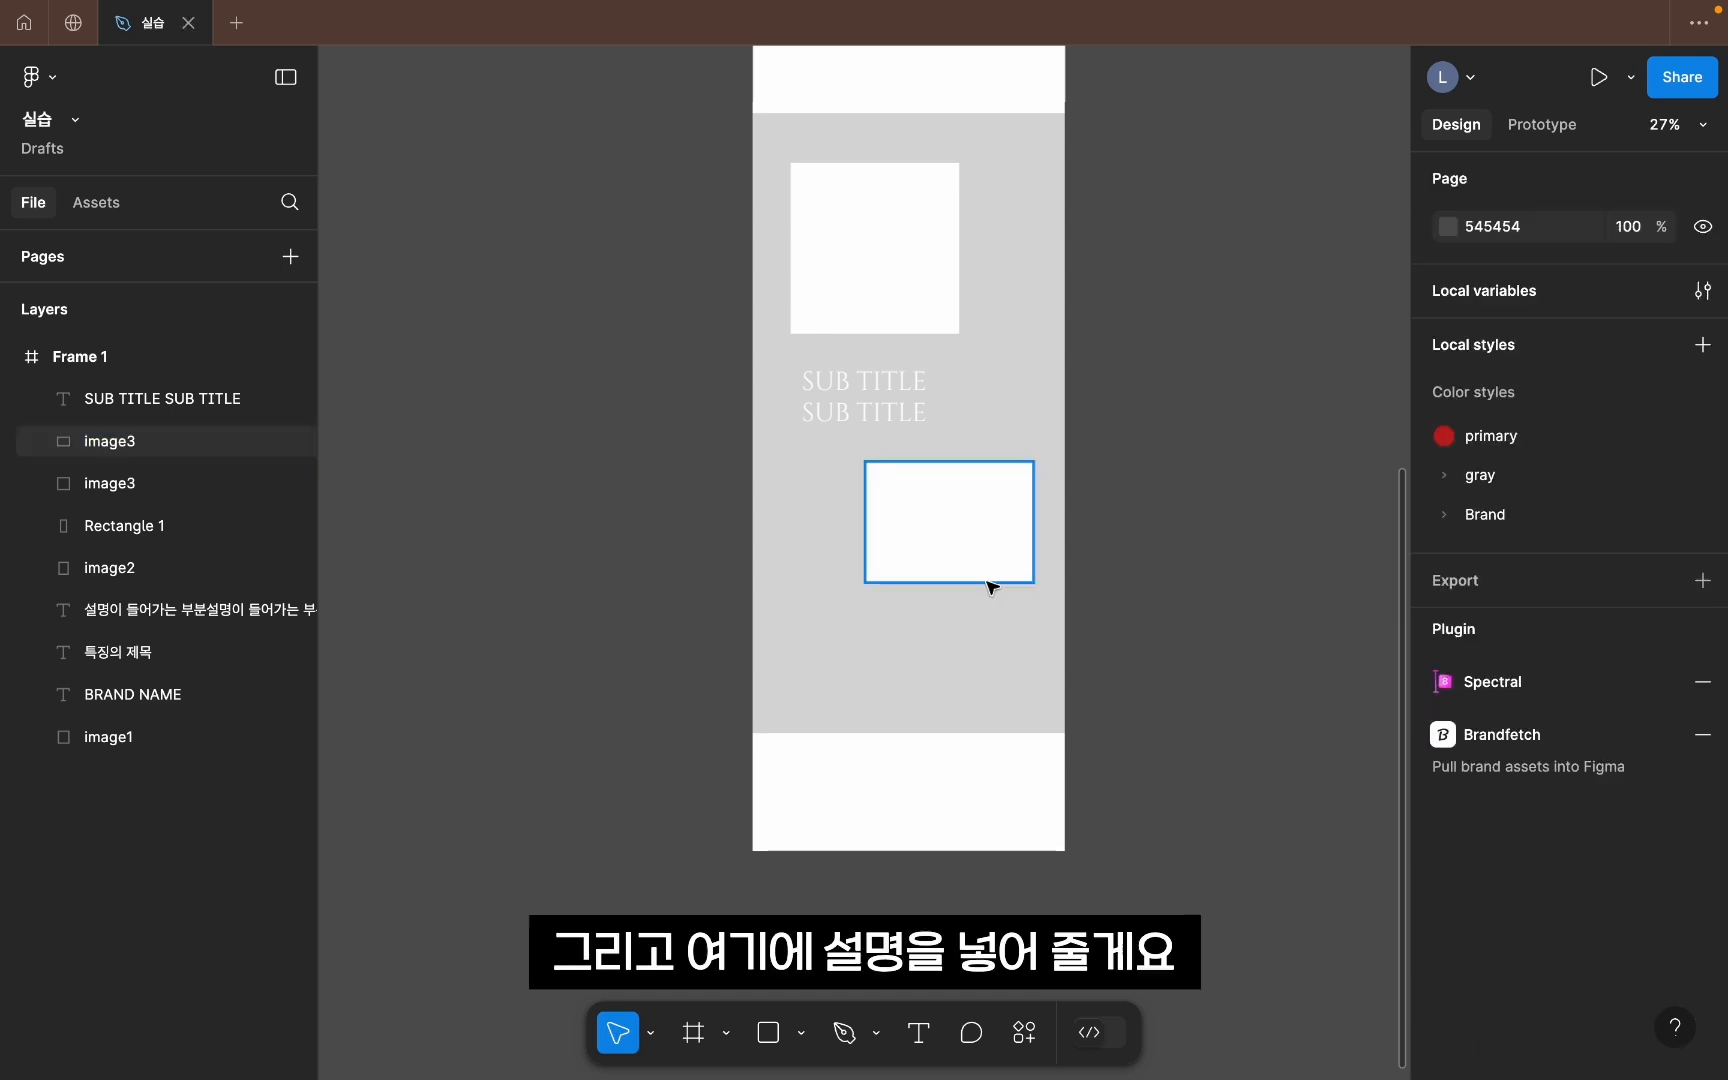
Step: Duplicate the small description text from the feature section to just beneath the lower white placeholder, aligned with its left edge
{"action": "scroll", "coordinate": [1238, 567], "scroll_direction": "up", "scroll_amount": 5}
{"action": "left_click", "coordinate": [916, 297]}
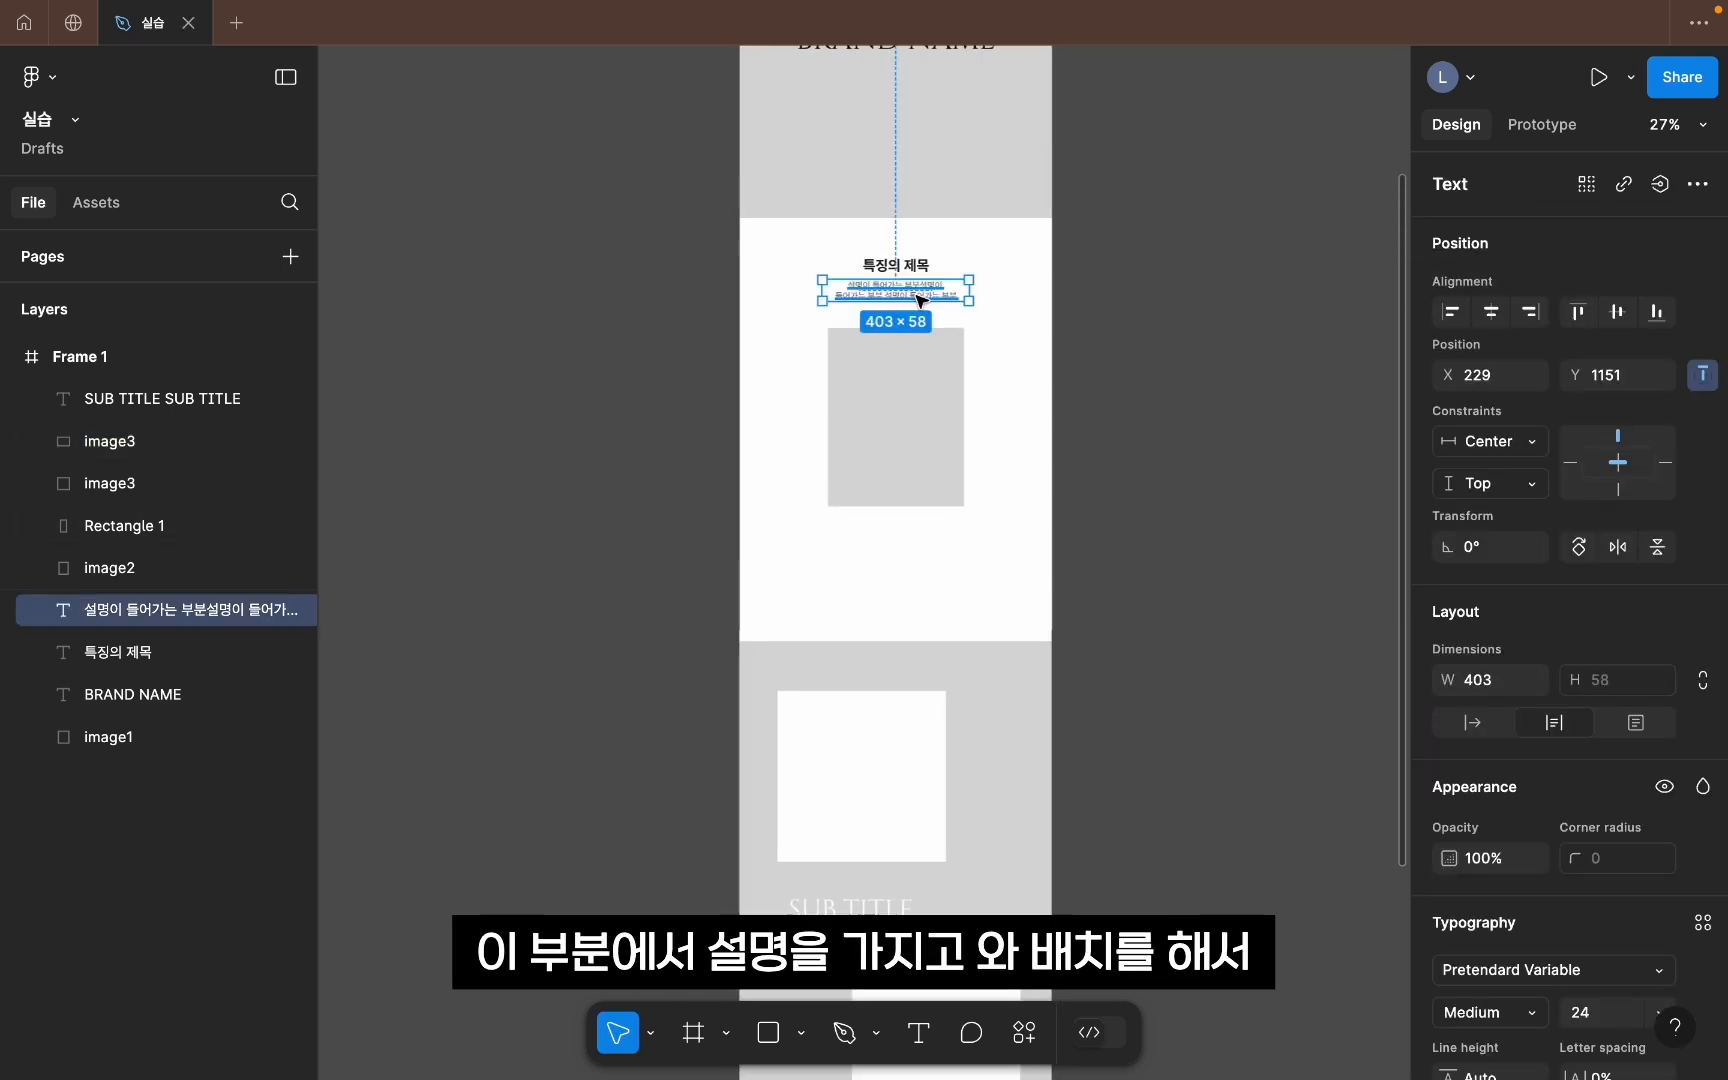
{"action": "left_click_drag", "start_coordinate": [916, 297], "coordinate": [1016, 945]}
{"action": "left_click_drag", "start_coordinate": [1157, 914], "coordinate": [1190, 440]}
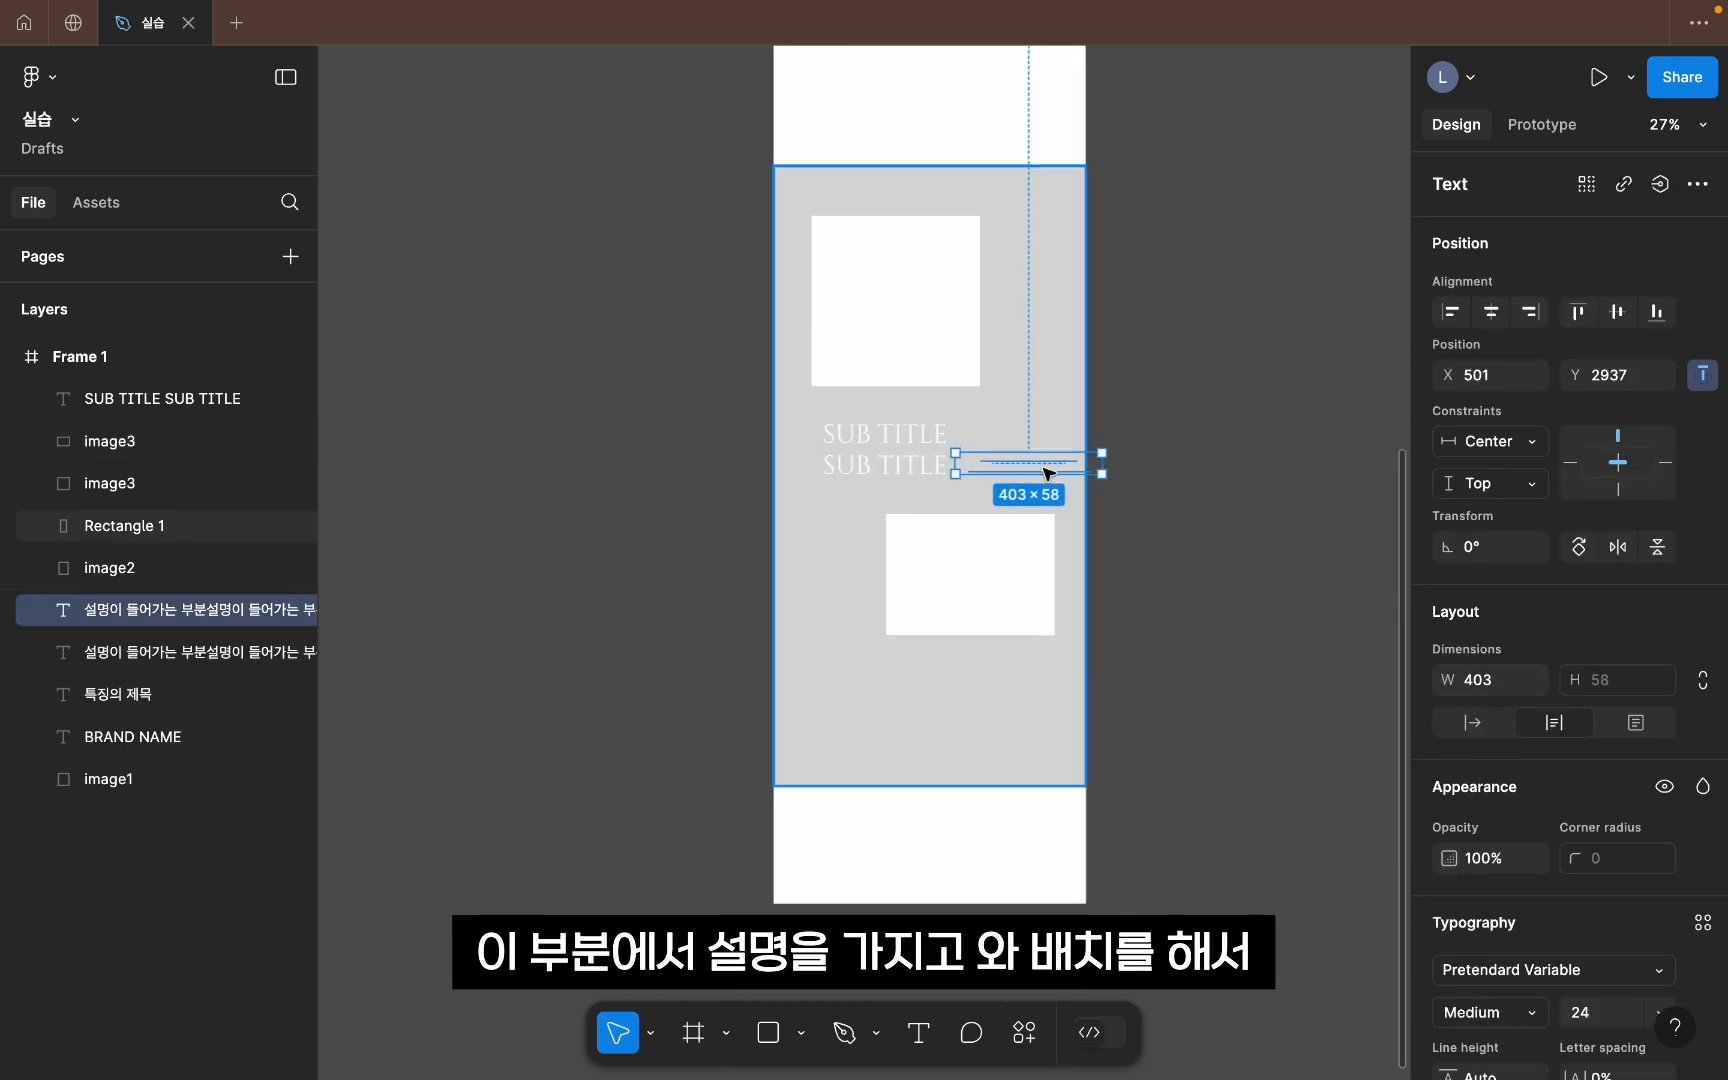
{"action": "left_click_drag", "start_coordinate": [1029, 463], "coordinate": [944, 661]}
Step: Shorten the grey background rectangle from its lower edge and group that section's elements as 제품 활용
{"action": "scroll", "coordinate": [1540, 760], "scroll_direction": "down", "scroll_amount": 4}
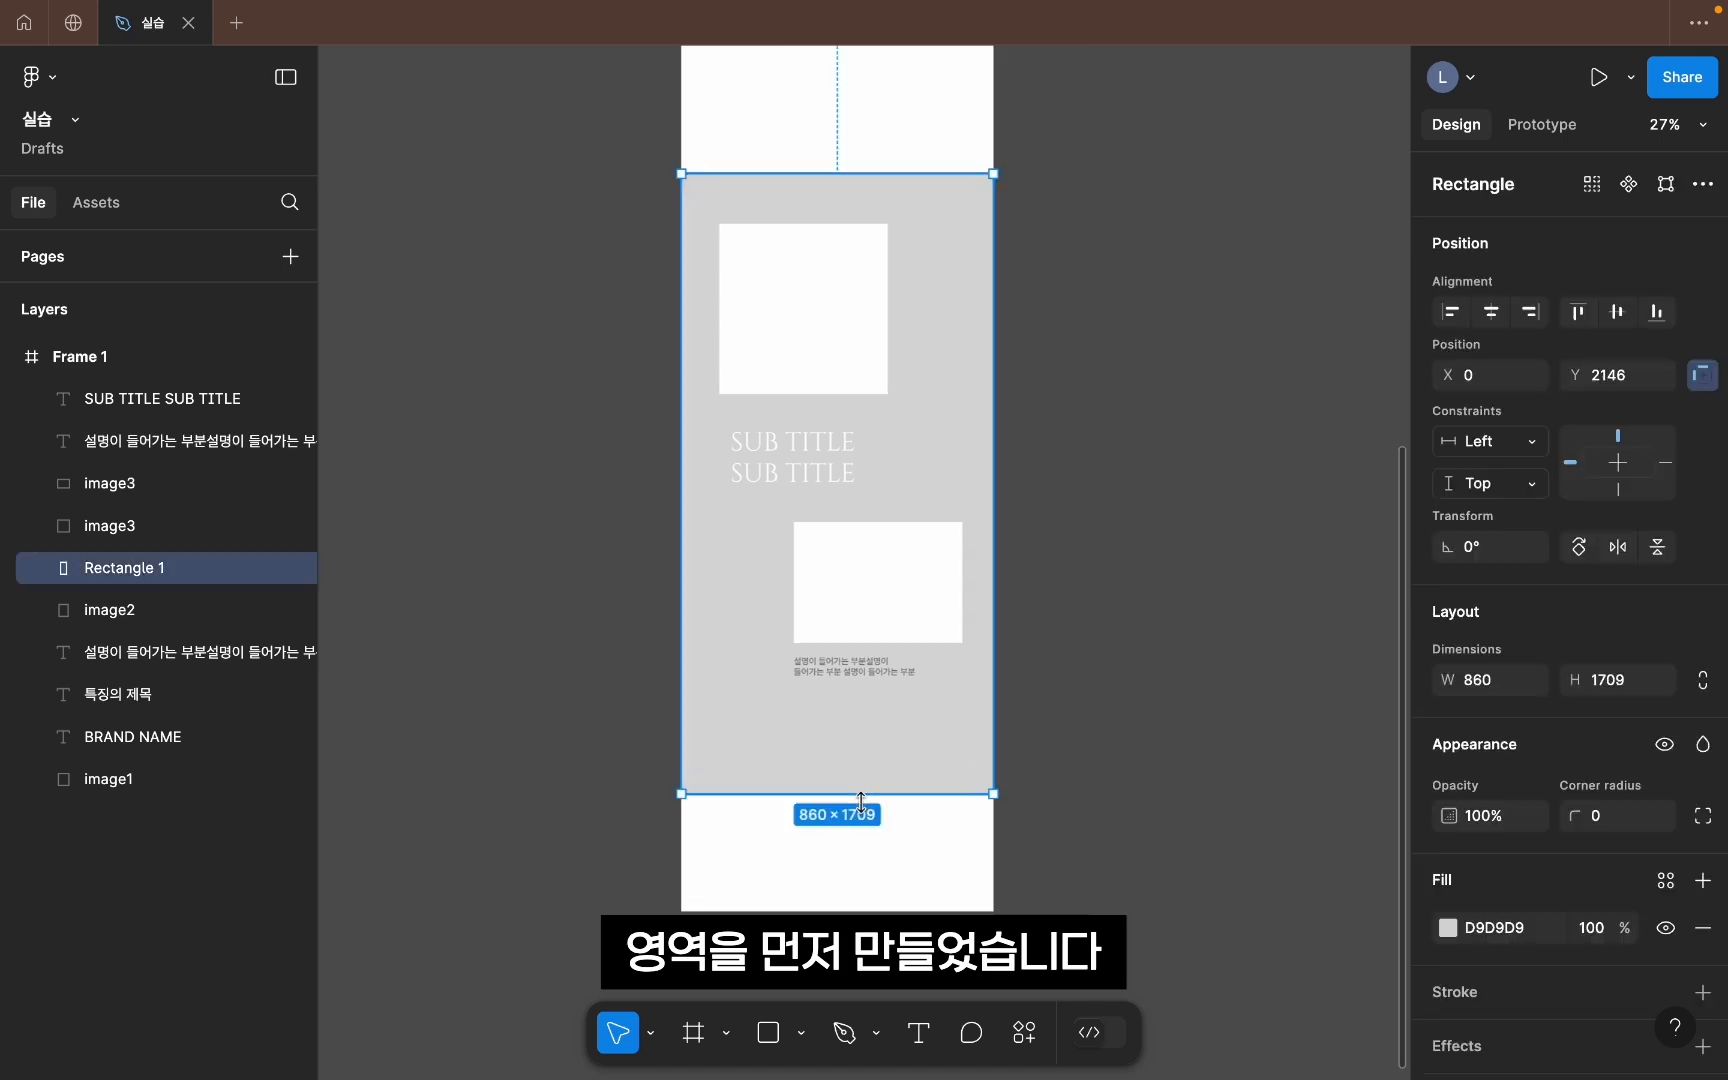
{"action": "left_click_drag", "start_coordinate": [872, 790], "coordinate": [872, 748]}
{"action": "left_click", "coordinate": [1180, 740]}
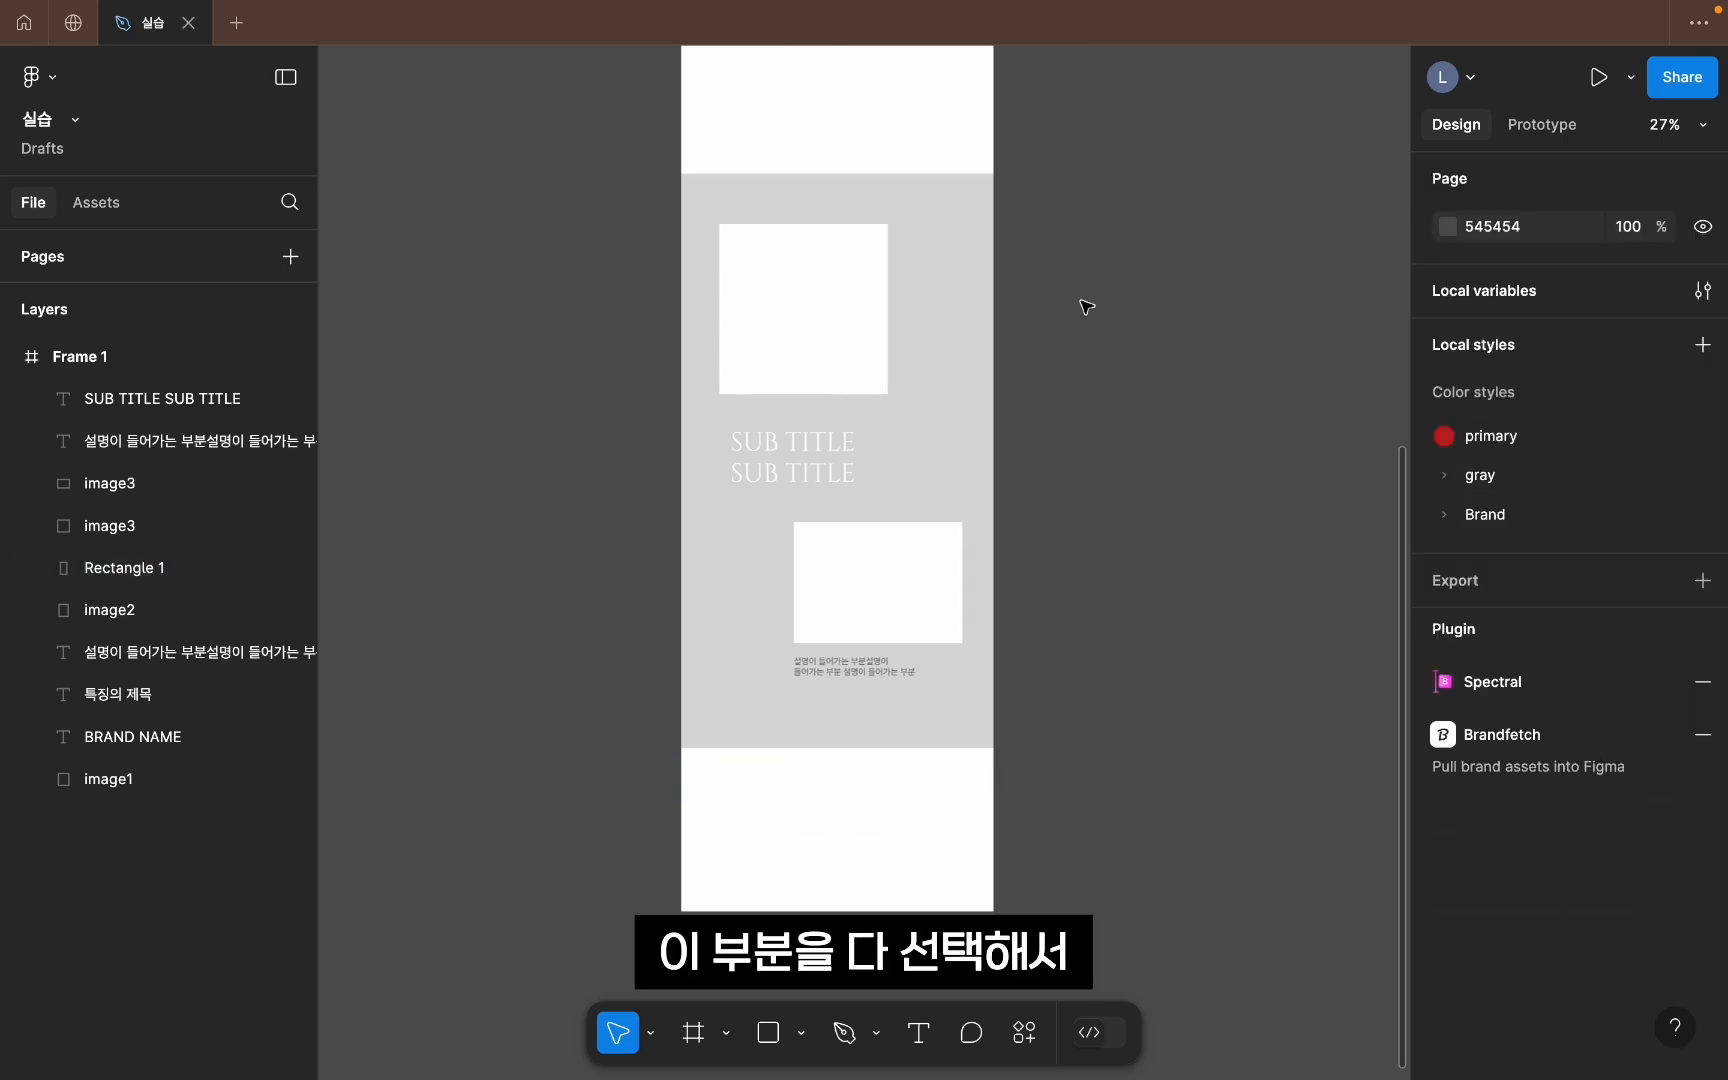
{"action": "left_click_drag", "start_coordinate": [1087, 252], "coordinate": [580, 733]}
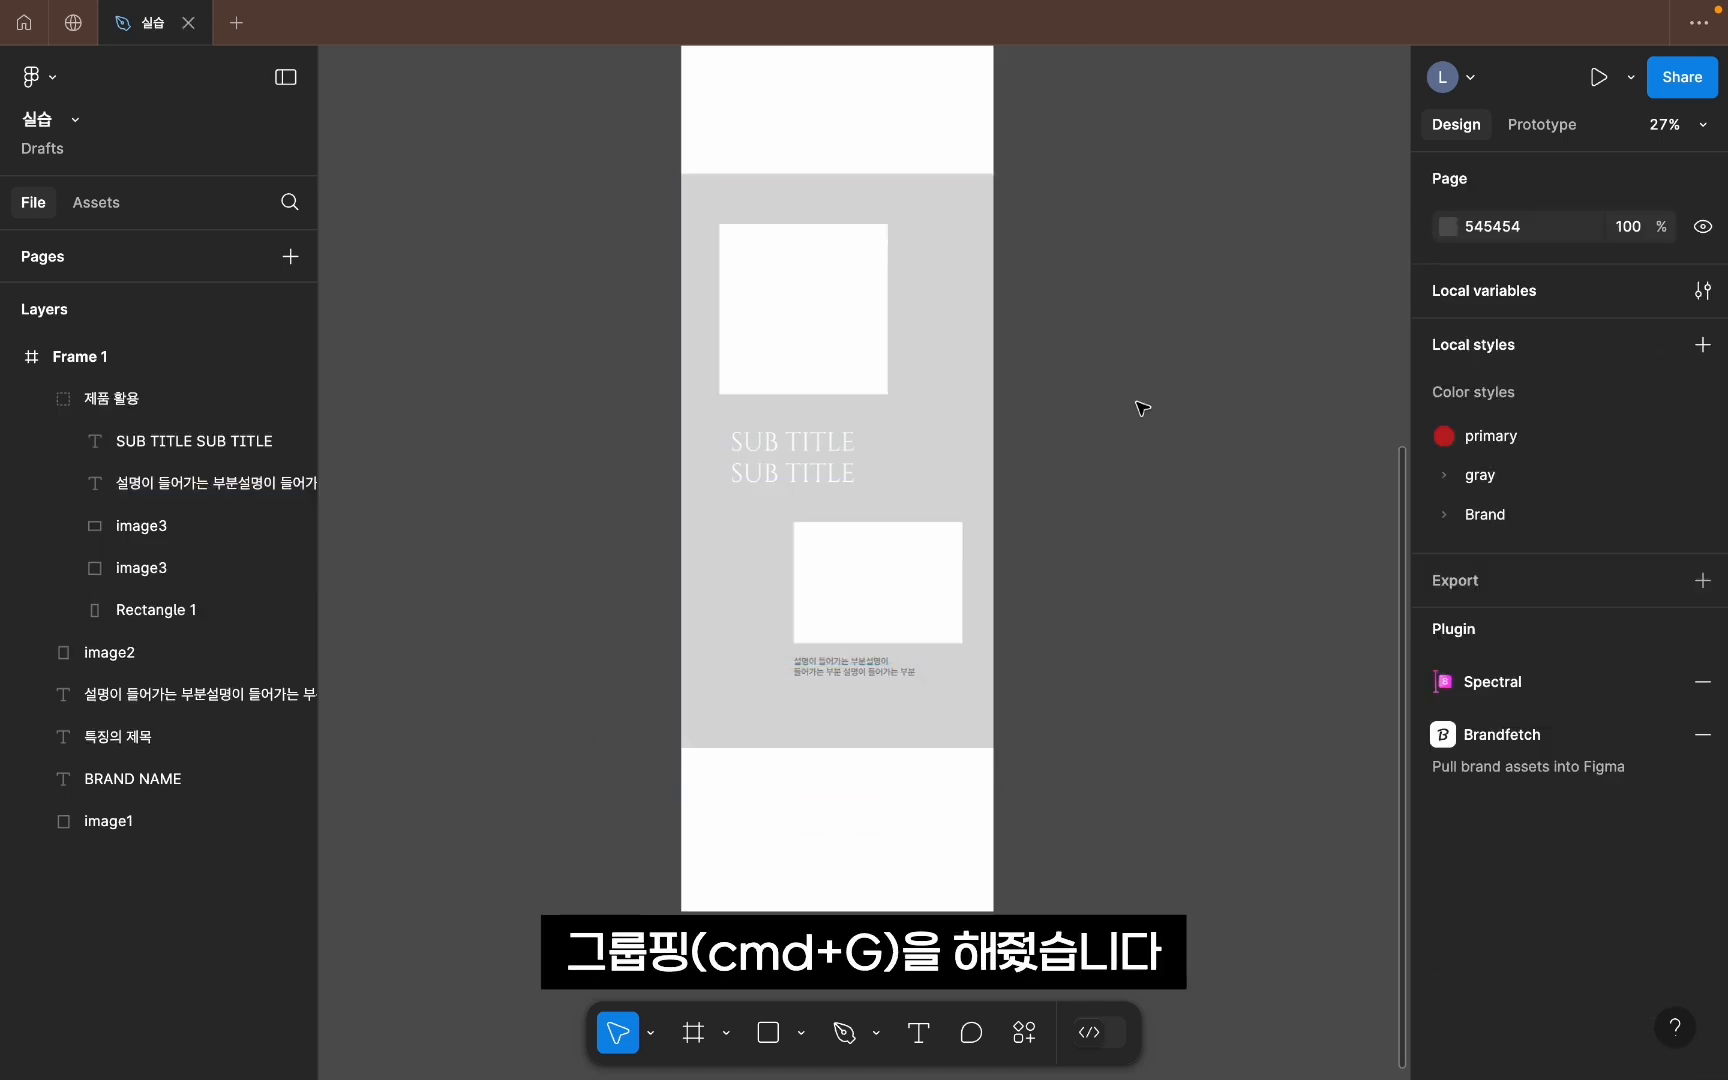
Step: Group the feature heading, description and image2 placeholder and name the group 특징
{"action": "scroll", "coordinate": [1122, 301], "scroll_direction": "down", "scroll_amount": 5}
{"action": "scroll", "coordinate": [980, 598], "scroll_direction": "up", "scroll_amount": 3}
{"action": "left_click", "coordinate": [113, 655]}
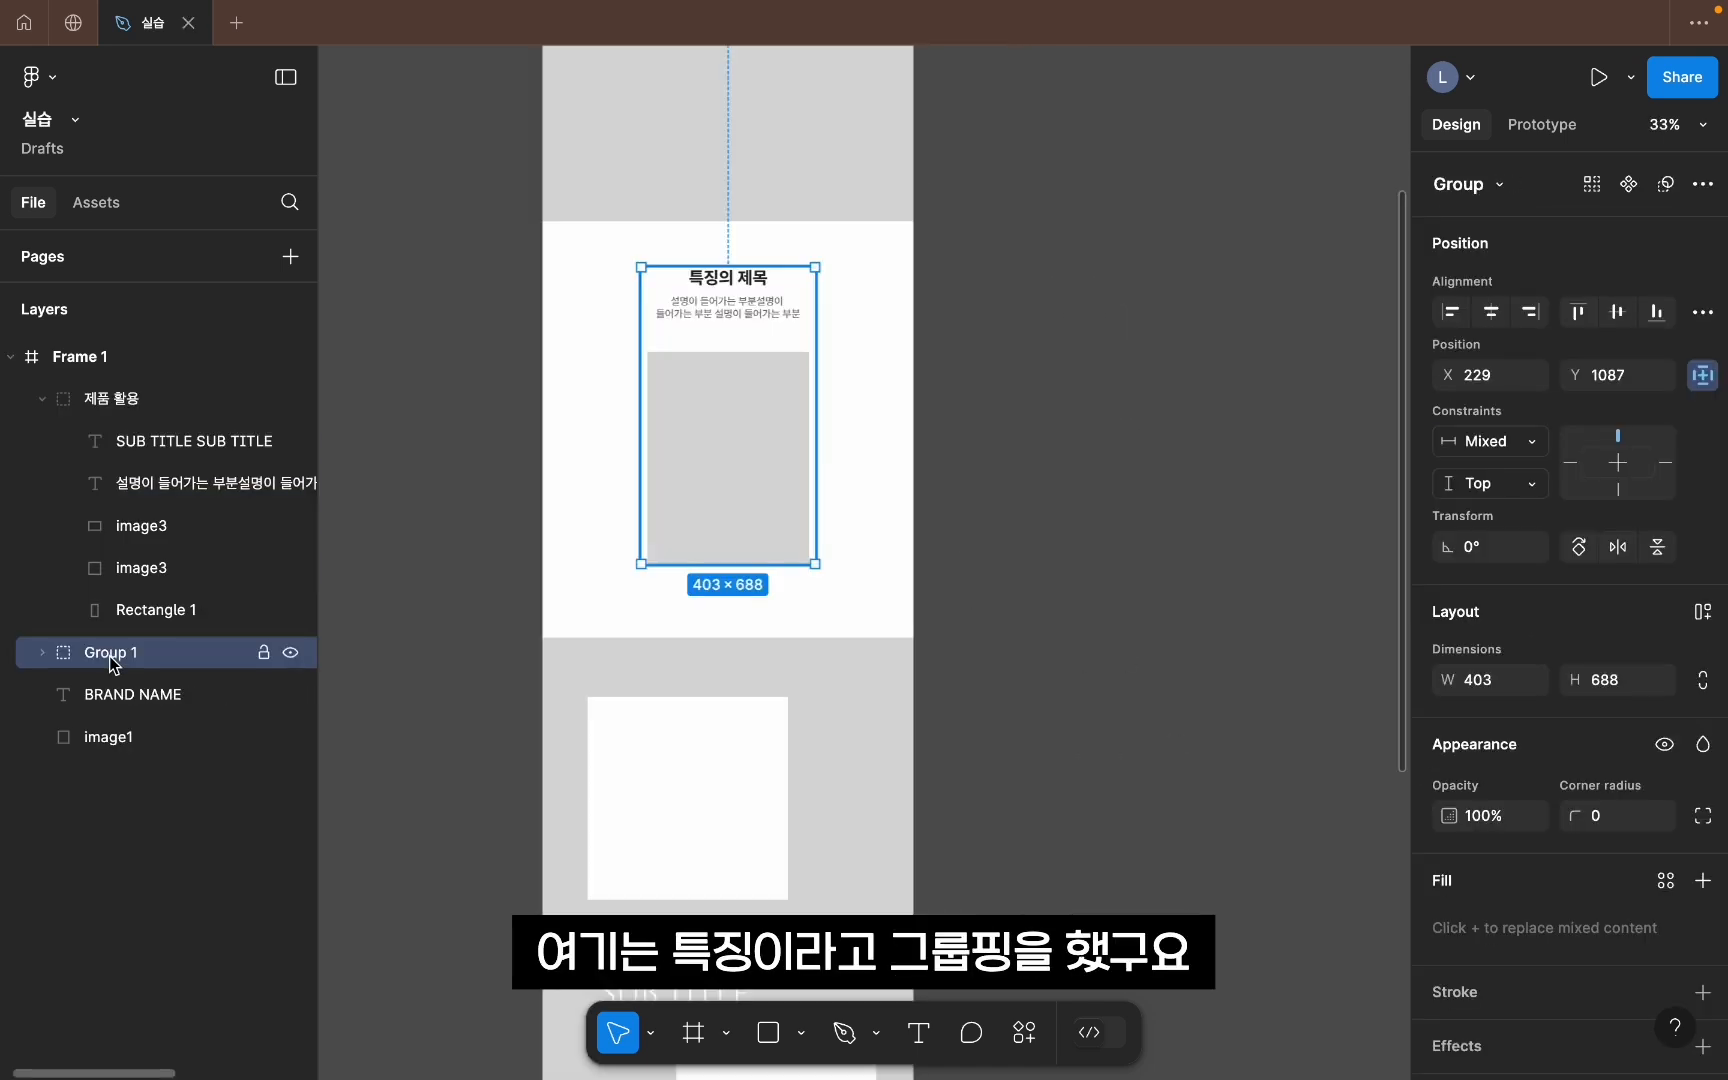
{"action": "double_click", "coordinate": [113, 655]}
{"action": "type", "text": "ㅌ"}
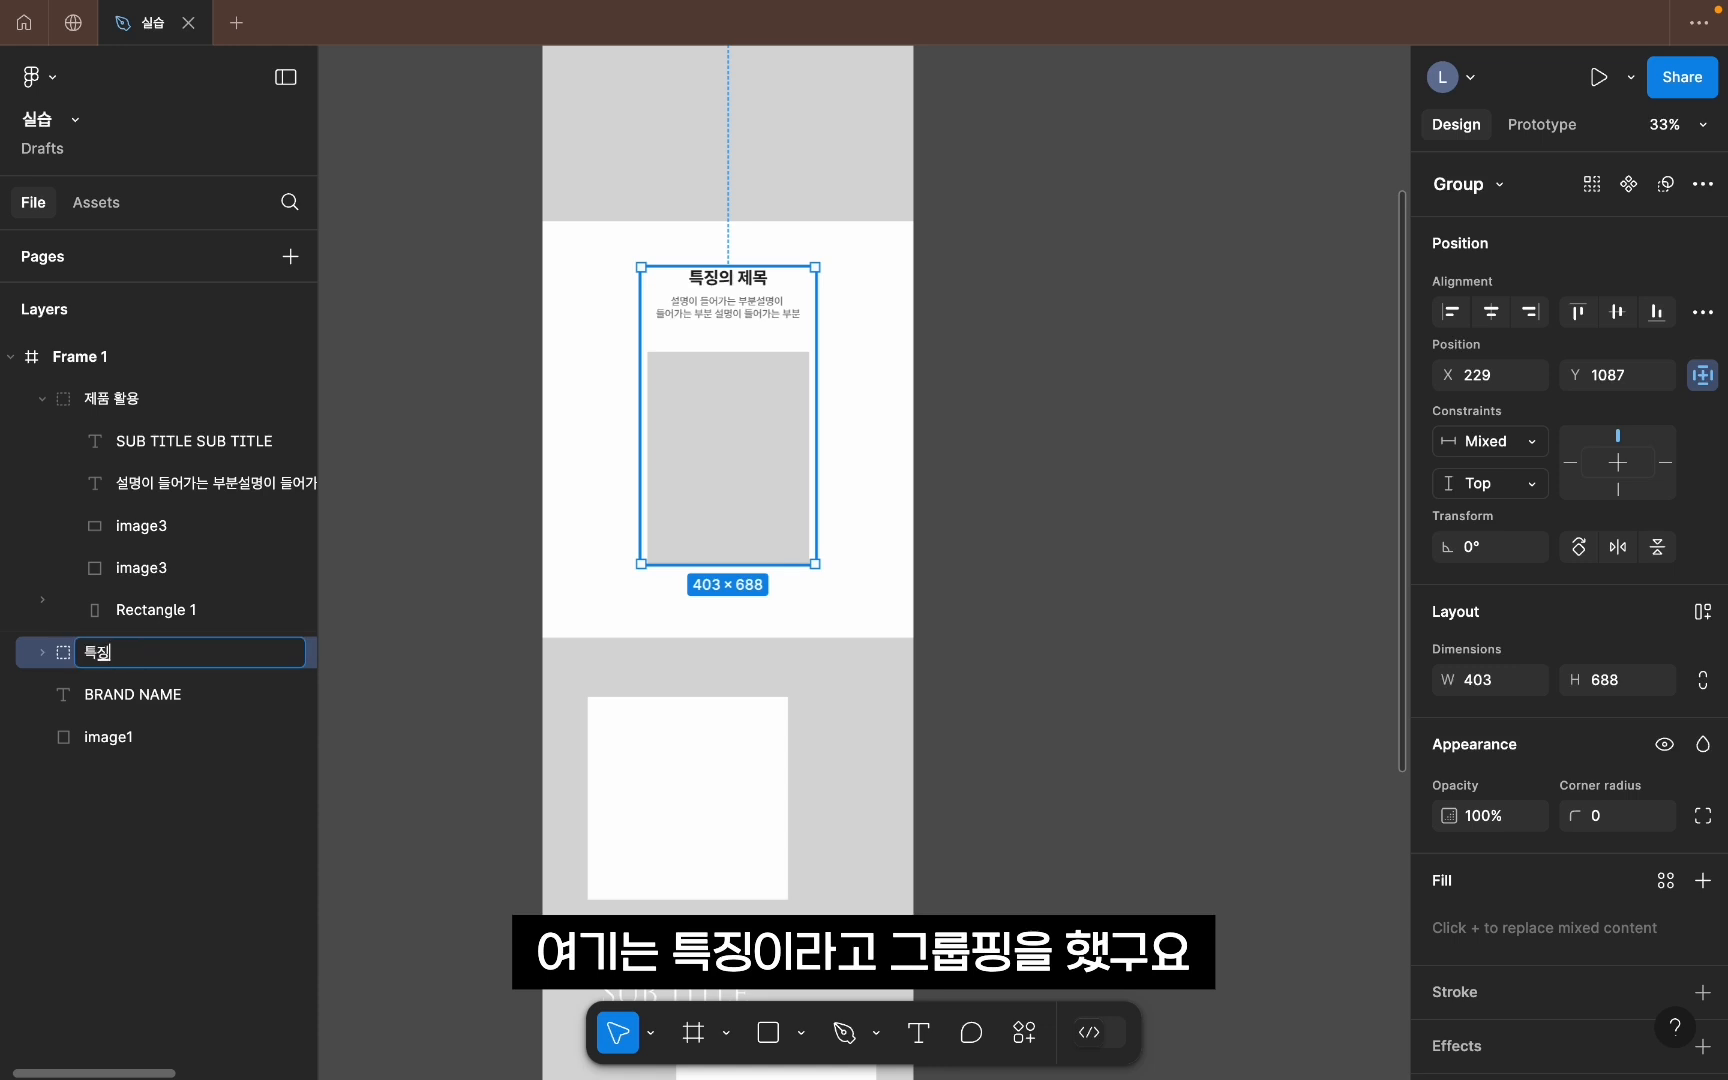
{"action": "key", "text": "Return"}
{"action": "left_click", "coordinate": [988, 564]}
Step: Group the BRAND NAME text with image1 as 키비주얼 and collapse the groups in the layer list
{"action": "left_click_drag", "start_coordinate": [928, 387], "coordinate": [917, 698]}
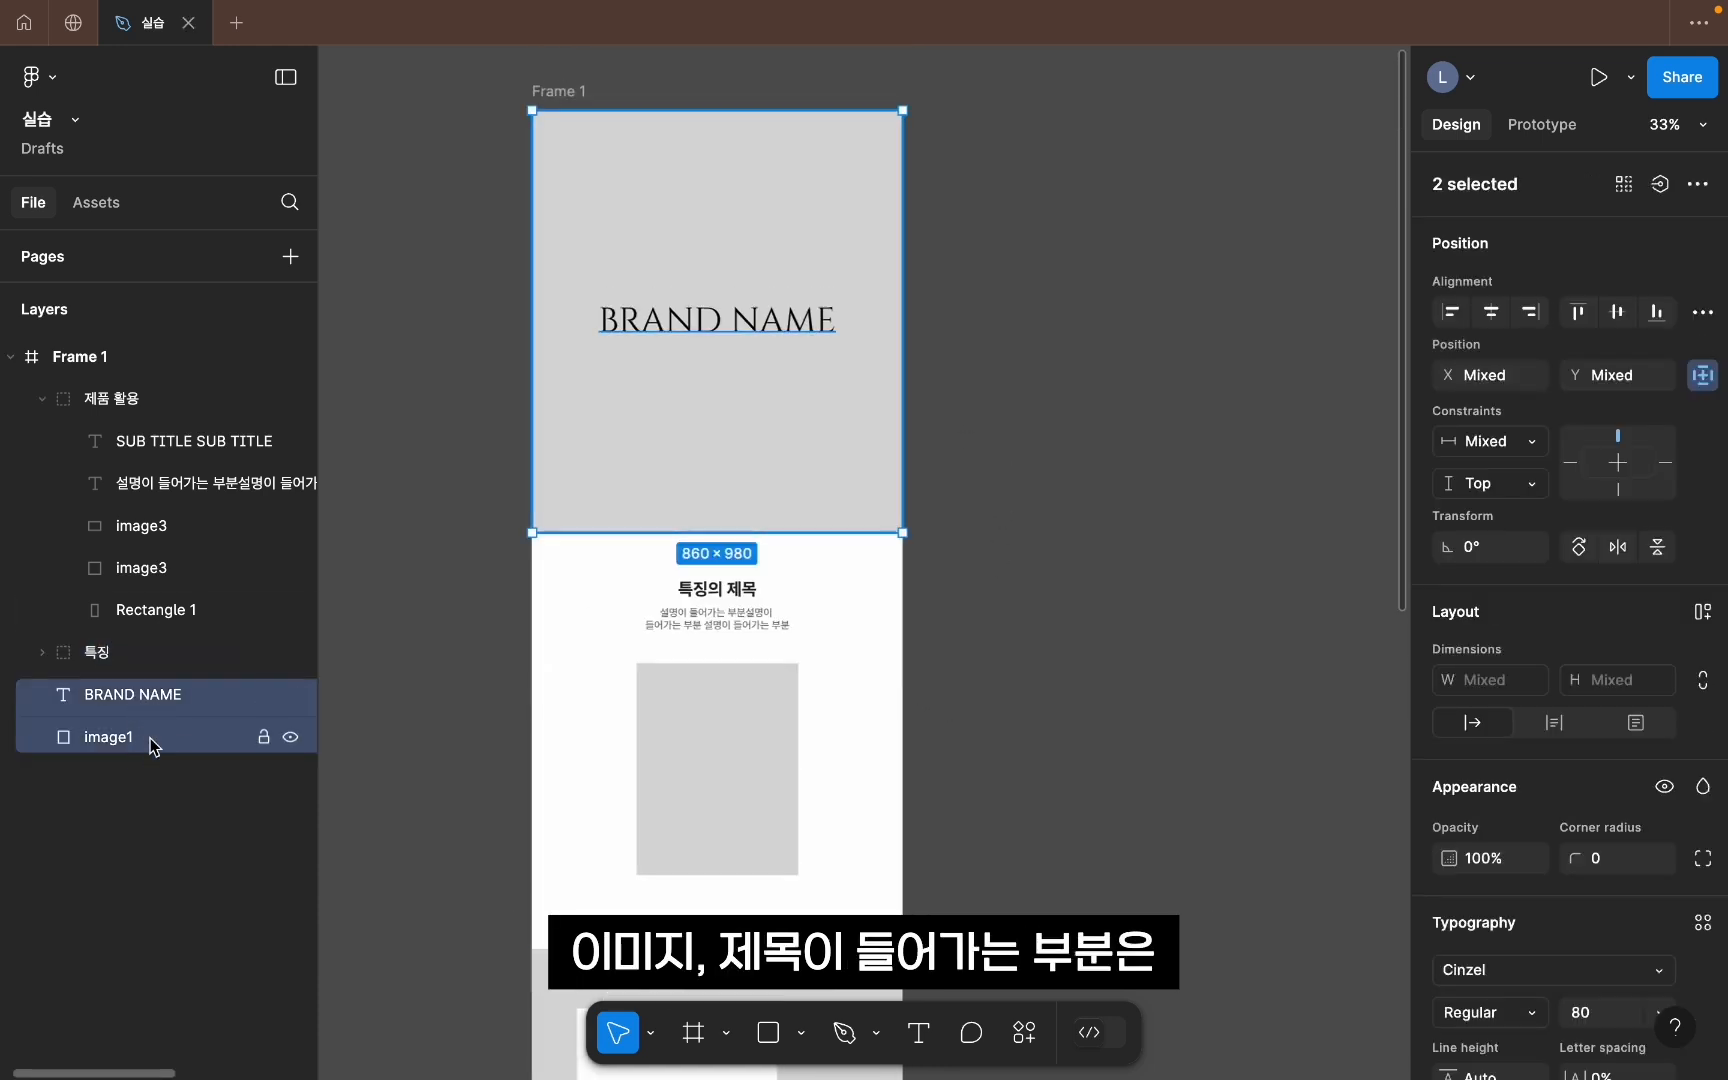
{"action": "key", "text": "super+g"}
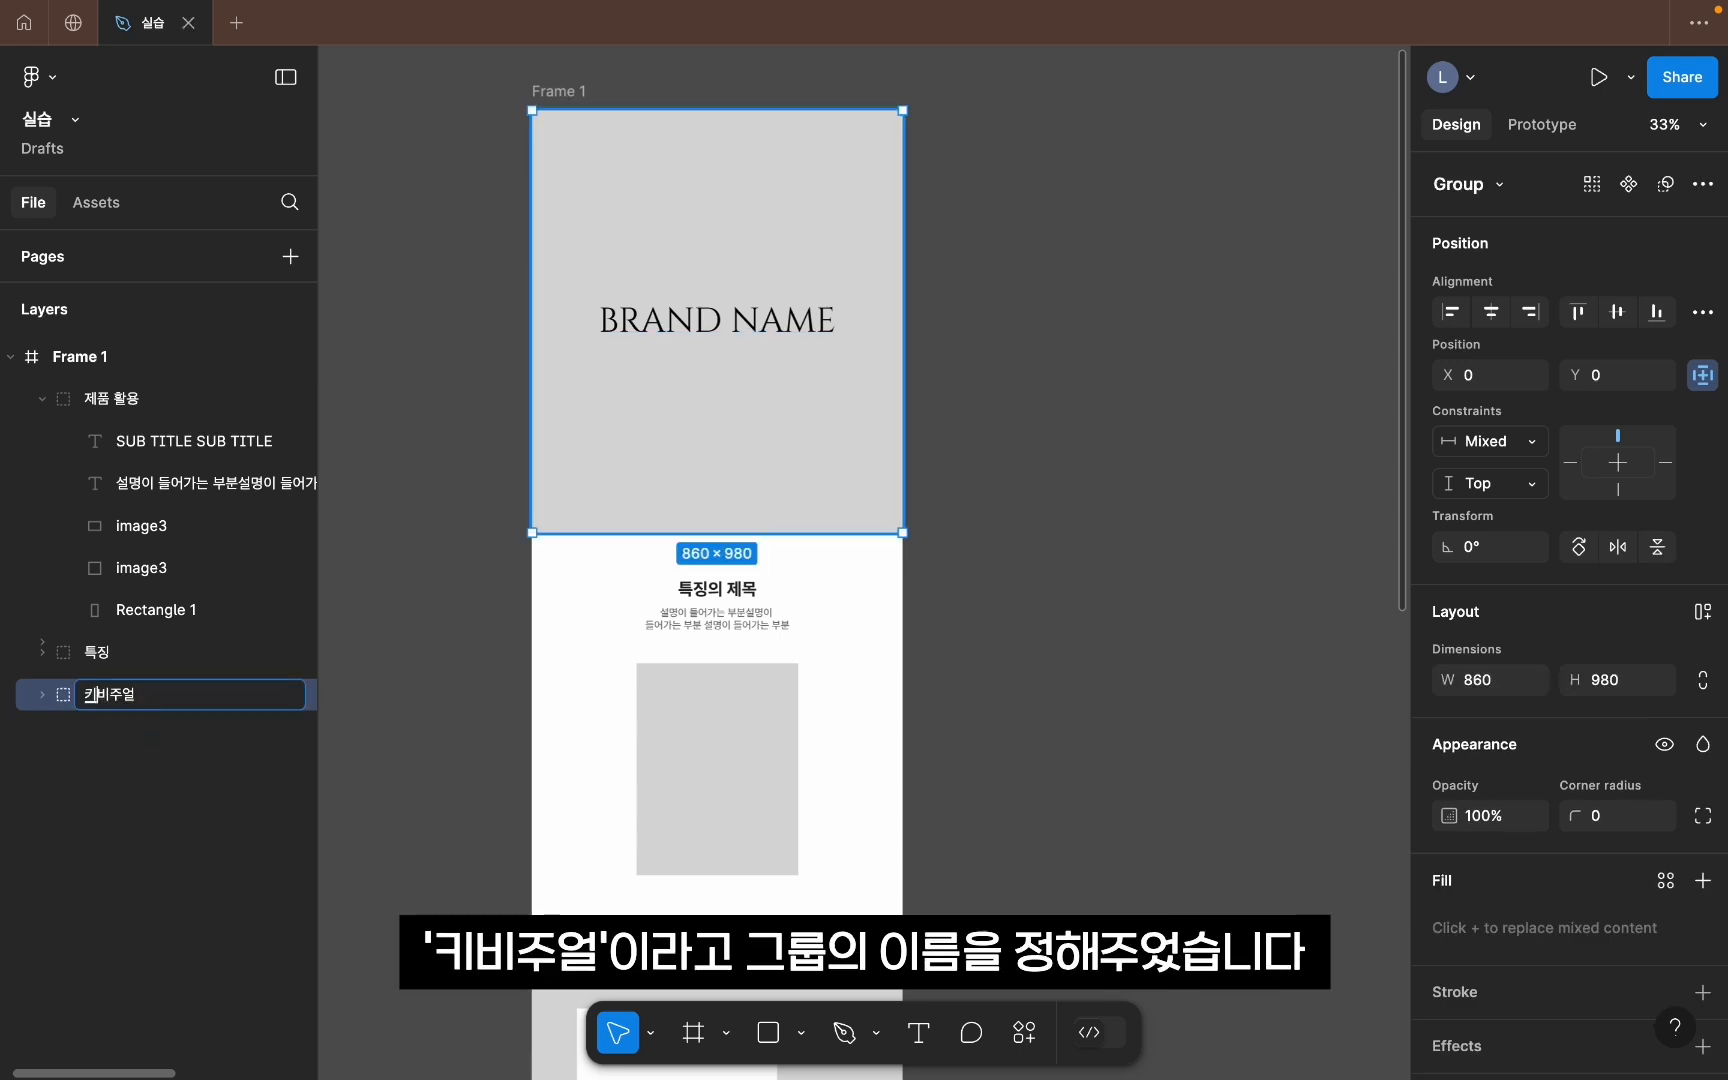
{"action": "left_click", "coordinate": [1041, 621]}
{"action": "left_click", "coordinate": [44, 400]}
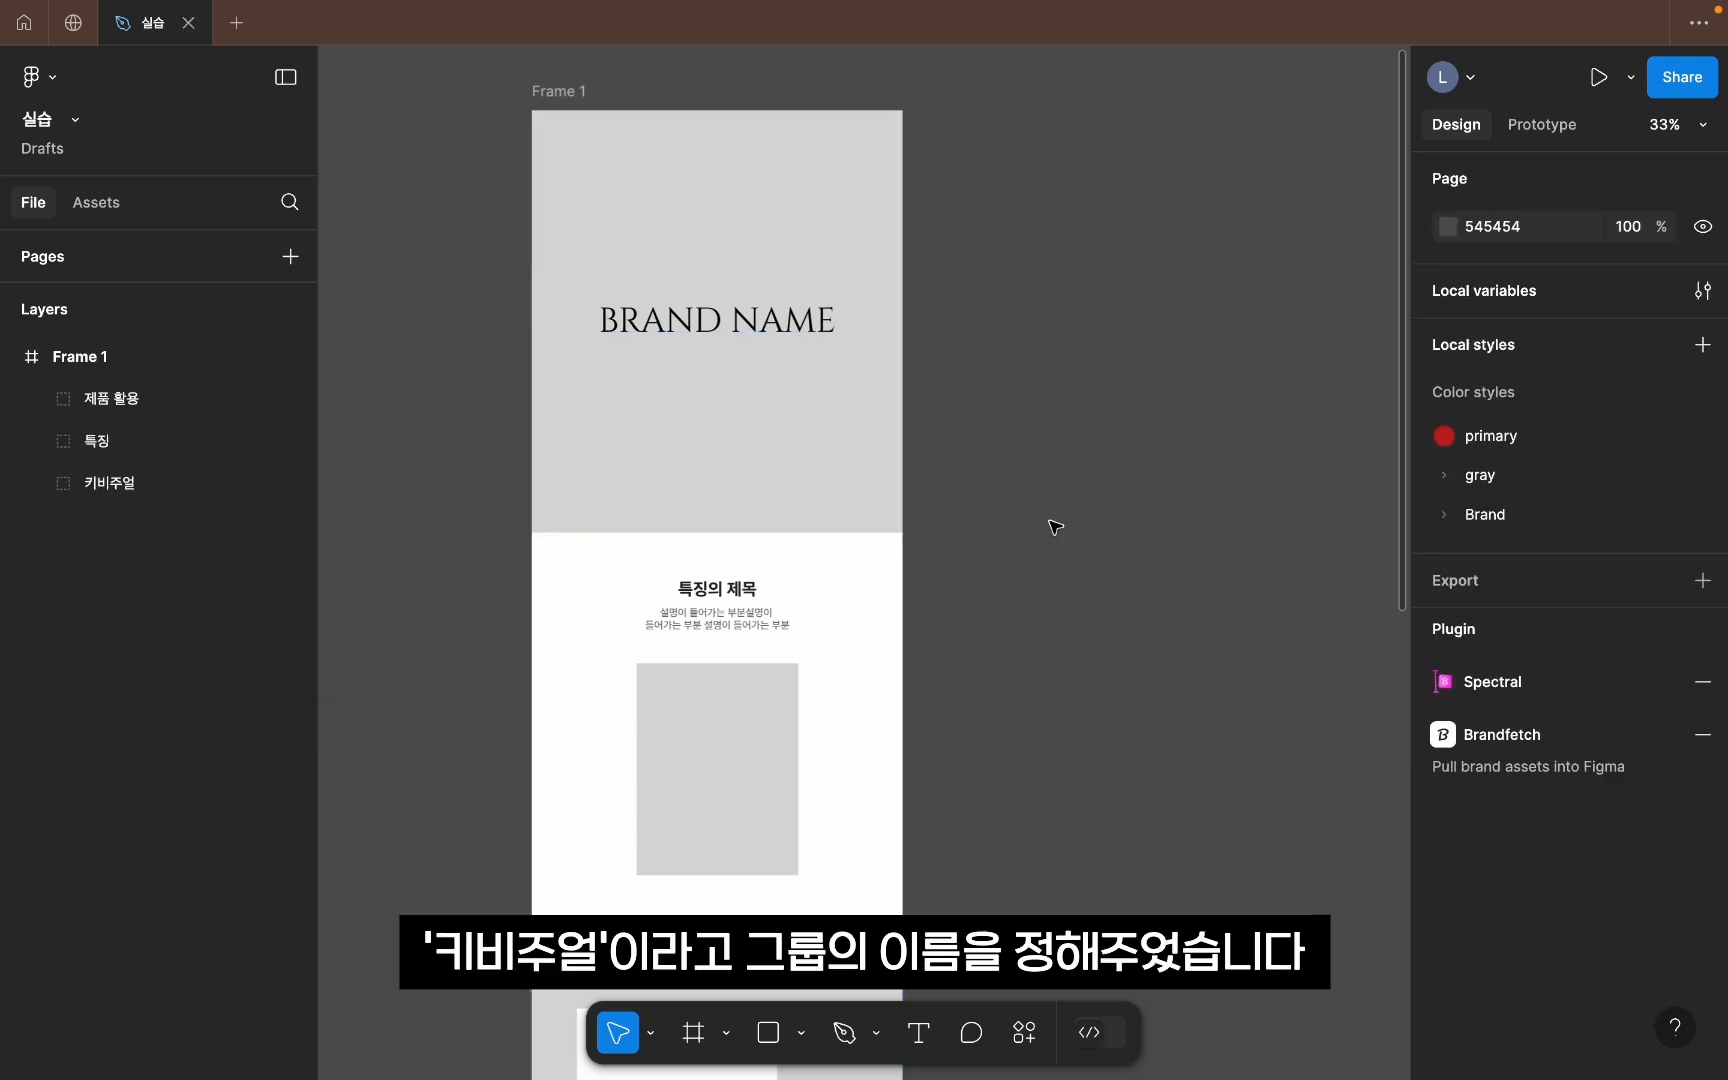
Step: Lengthen the page frame downward to make room below the 제품 활용 section
{"action": "left_click_drag", "start_coordinate": [1047, 962], "coordinate": [1065, 745]}
{"action": "left_click_drag", "start_coordinate": [986, 425], "coordinate": [1003, 391]}
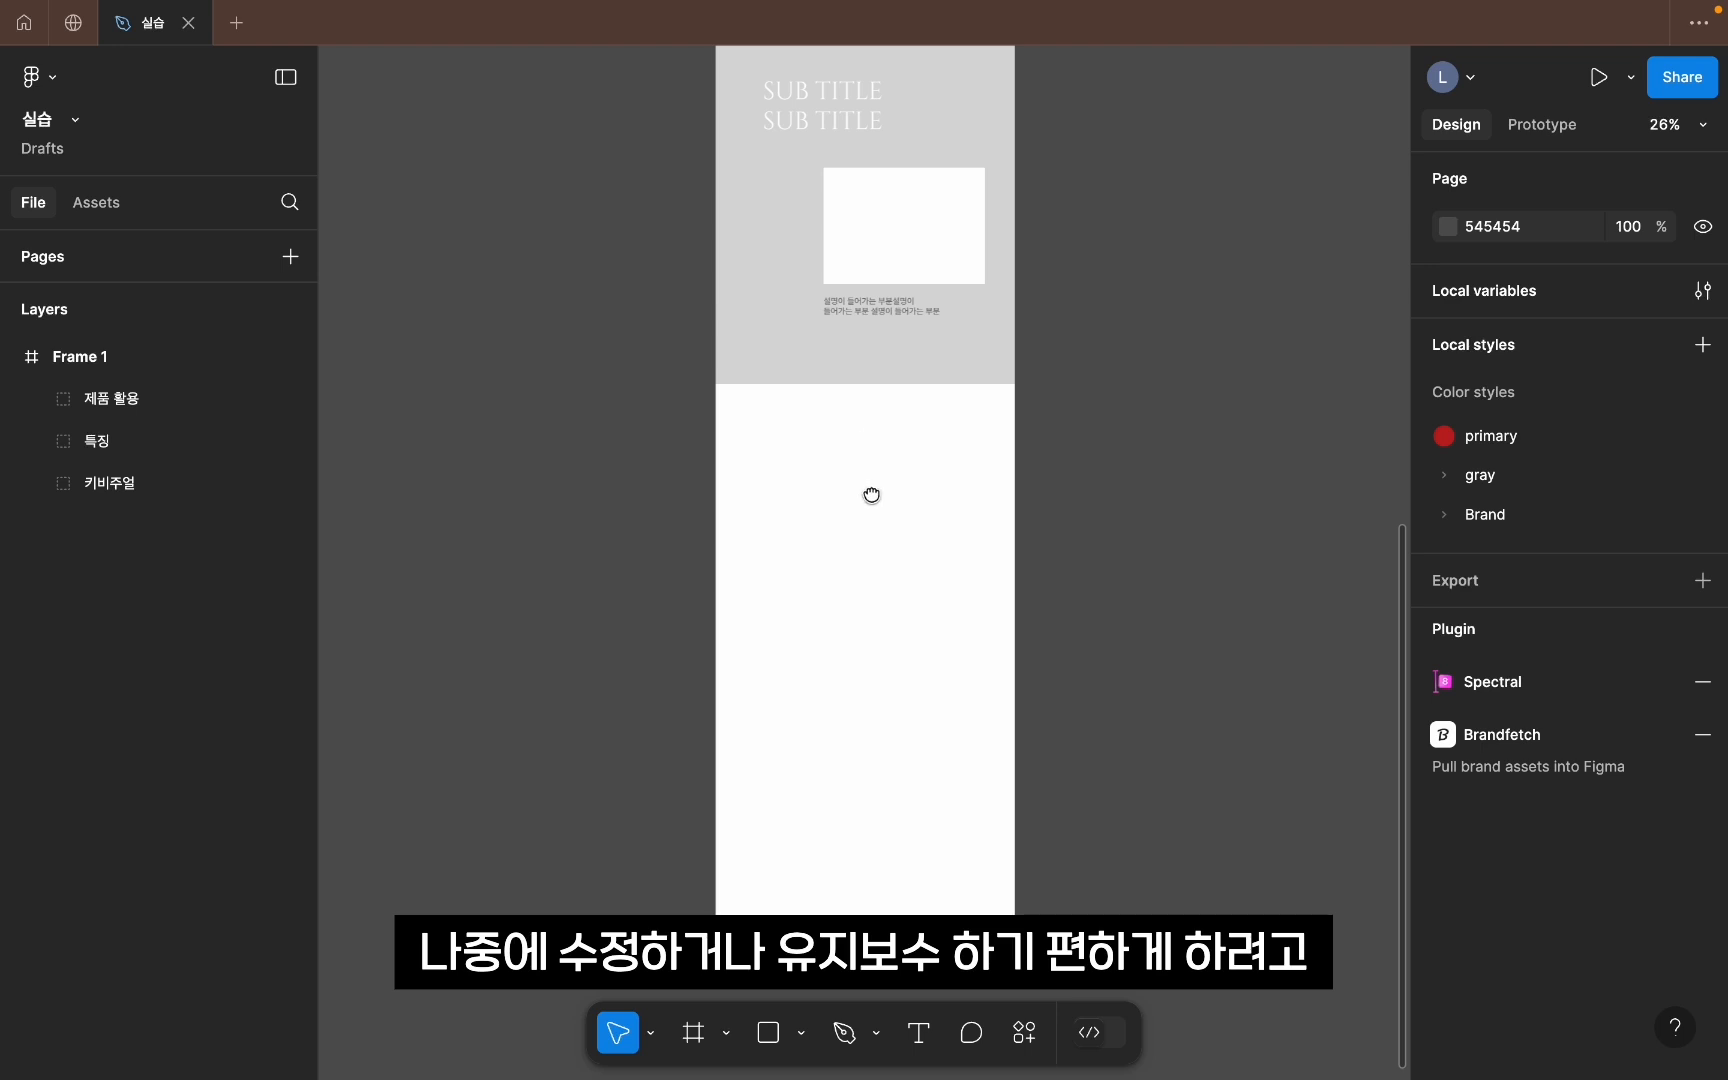
{"action": "left_click", "coordinate": [108, 483]}
{"action": "left_click", "coordinate": [114, 441]}
{"action": "left_click", "coordinate": [125, 402]}
{"action": "left_click", "coordinate": [940, 590]}
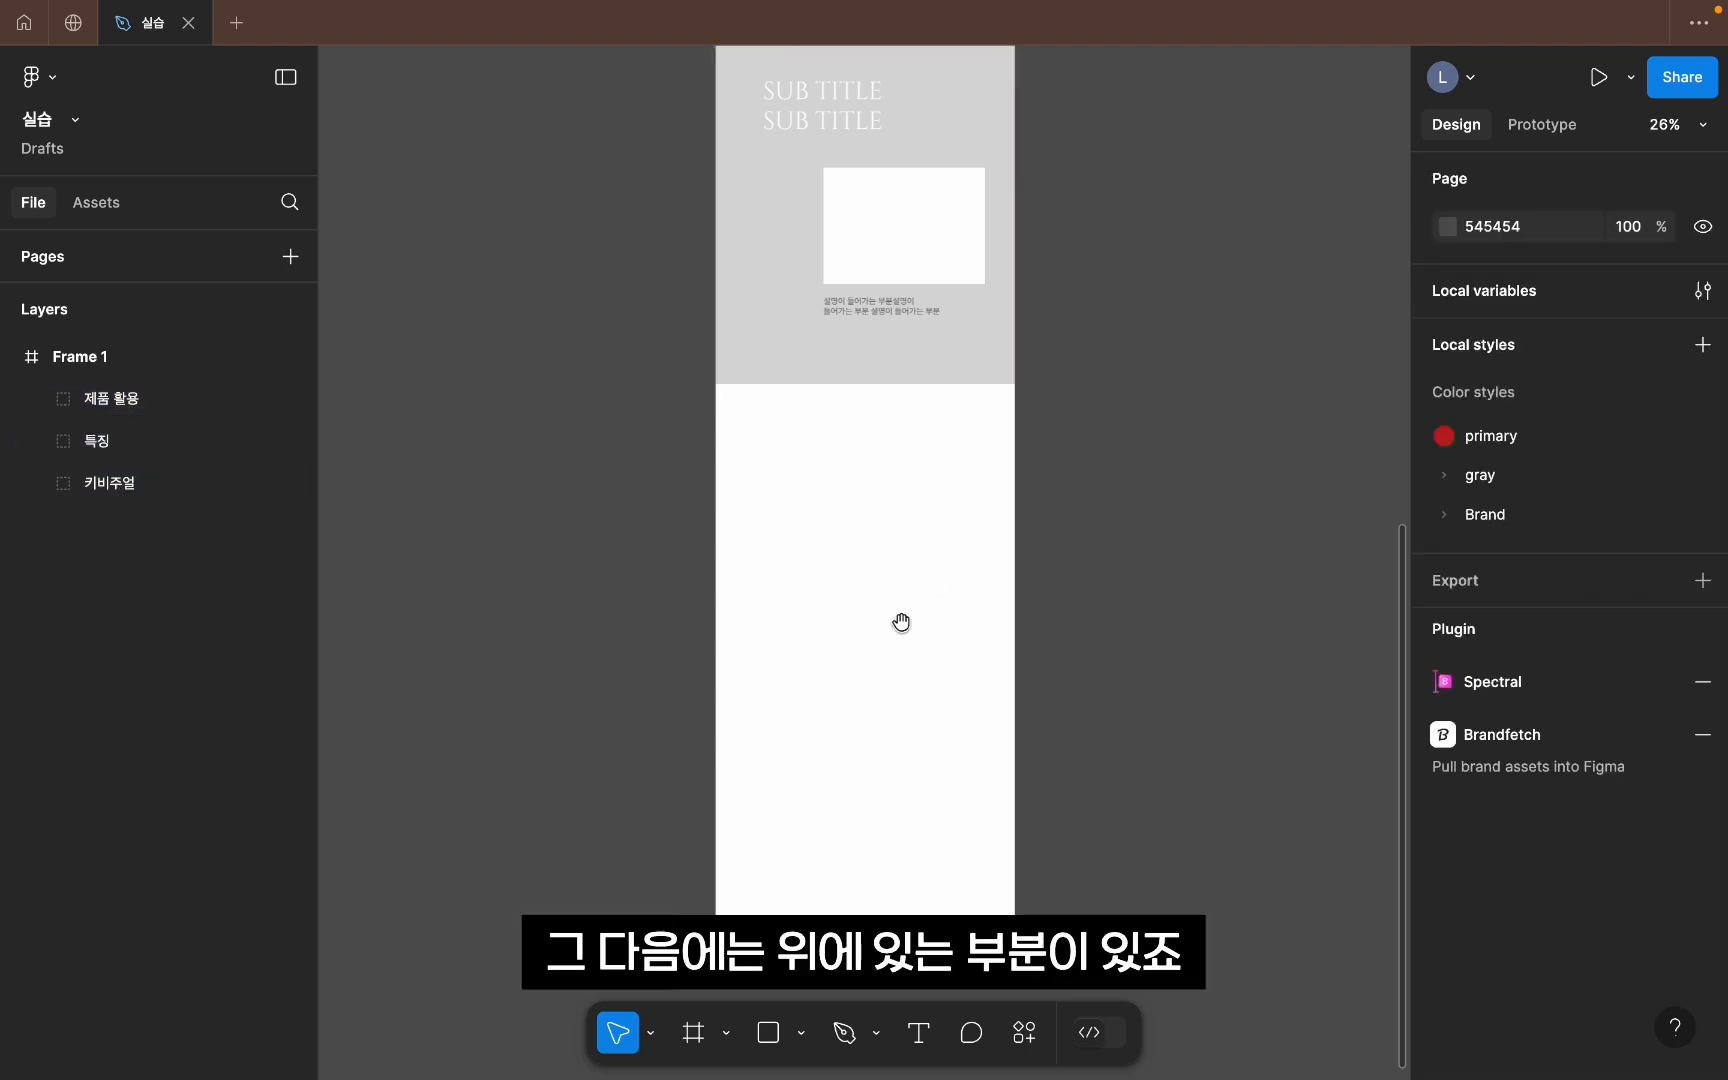
Step: Duplicate the 특징 group to Y 3743 below the grey section and rename the copy 효능
{"action": "scroll", "coordinate": [901, 622], "scroll_direction": "up", "scroll_amount": 10}
{"action": "left_click", "coordinate": [775, 300]}
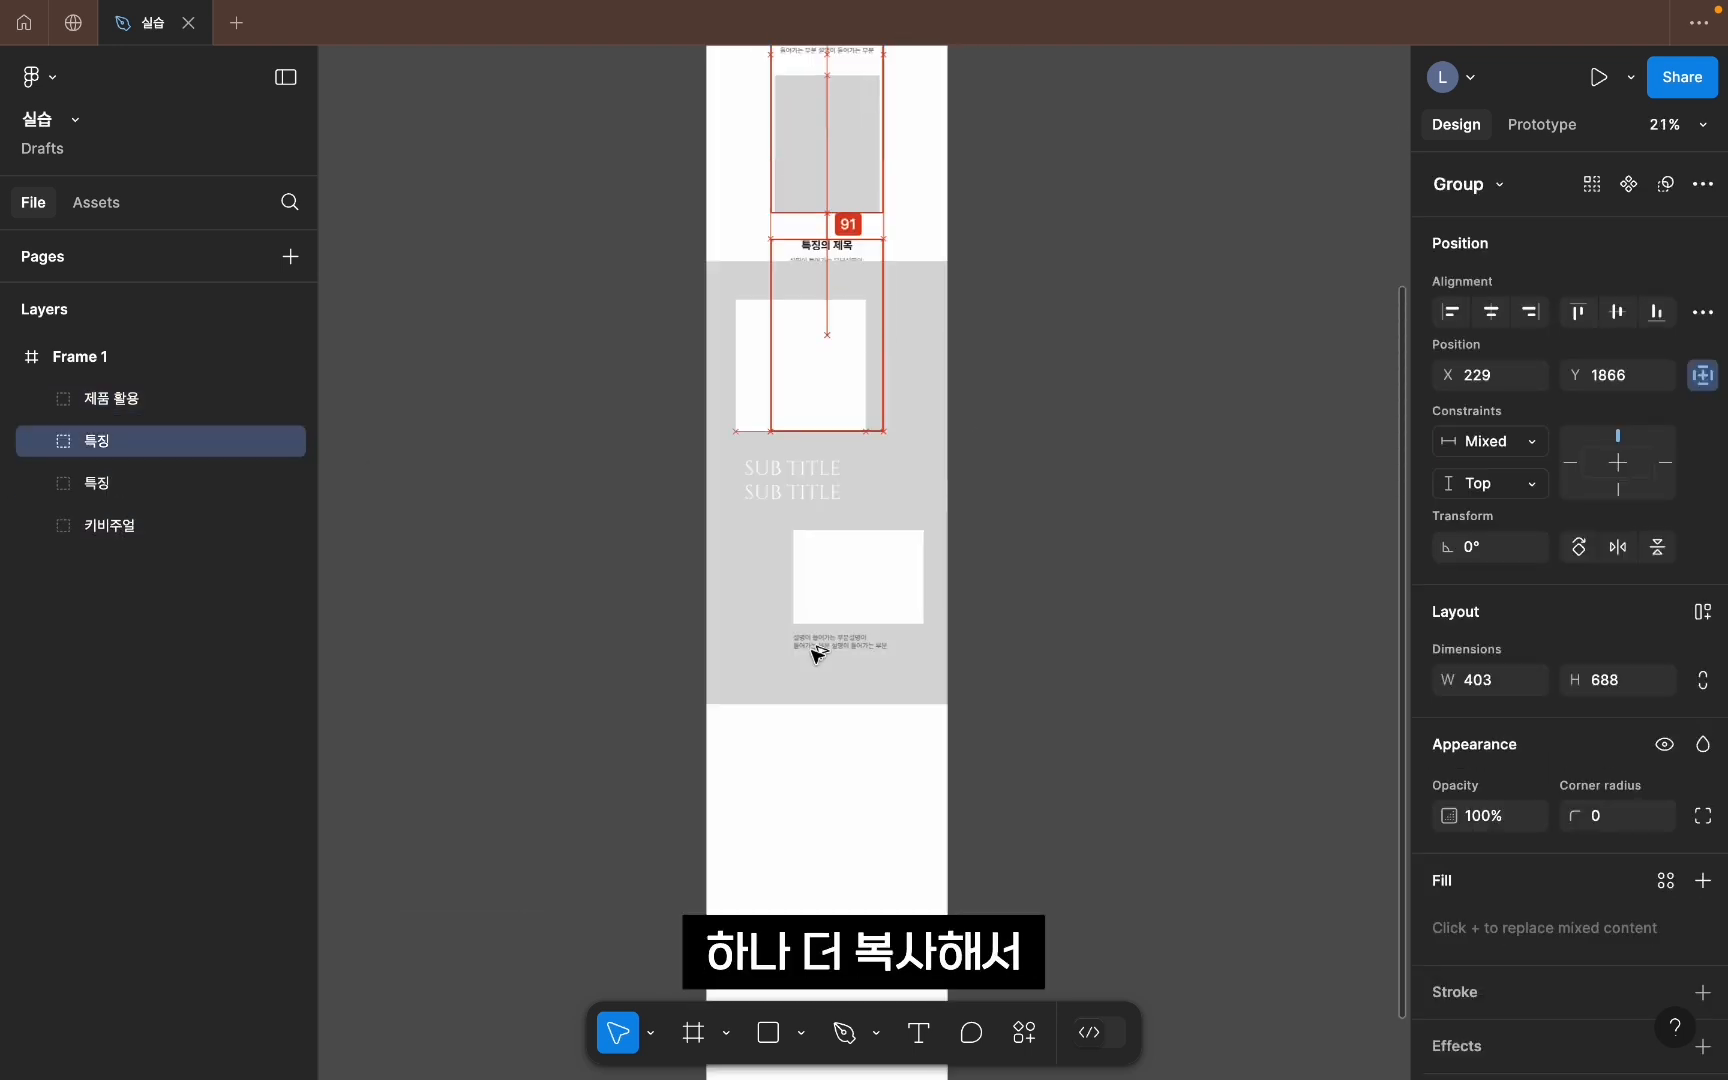
{"action": "left_click_drag", "start_coordinate": [818, 655], "coordinate": [816, 868]}
{"action": "double_click", "coordinate": [96, 443]}
{"action": "type", "text": "효"}
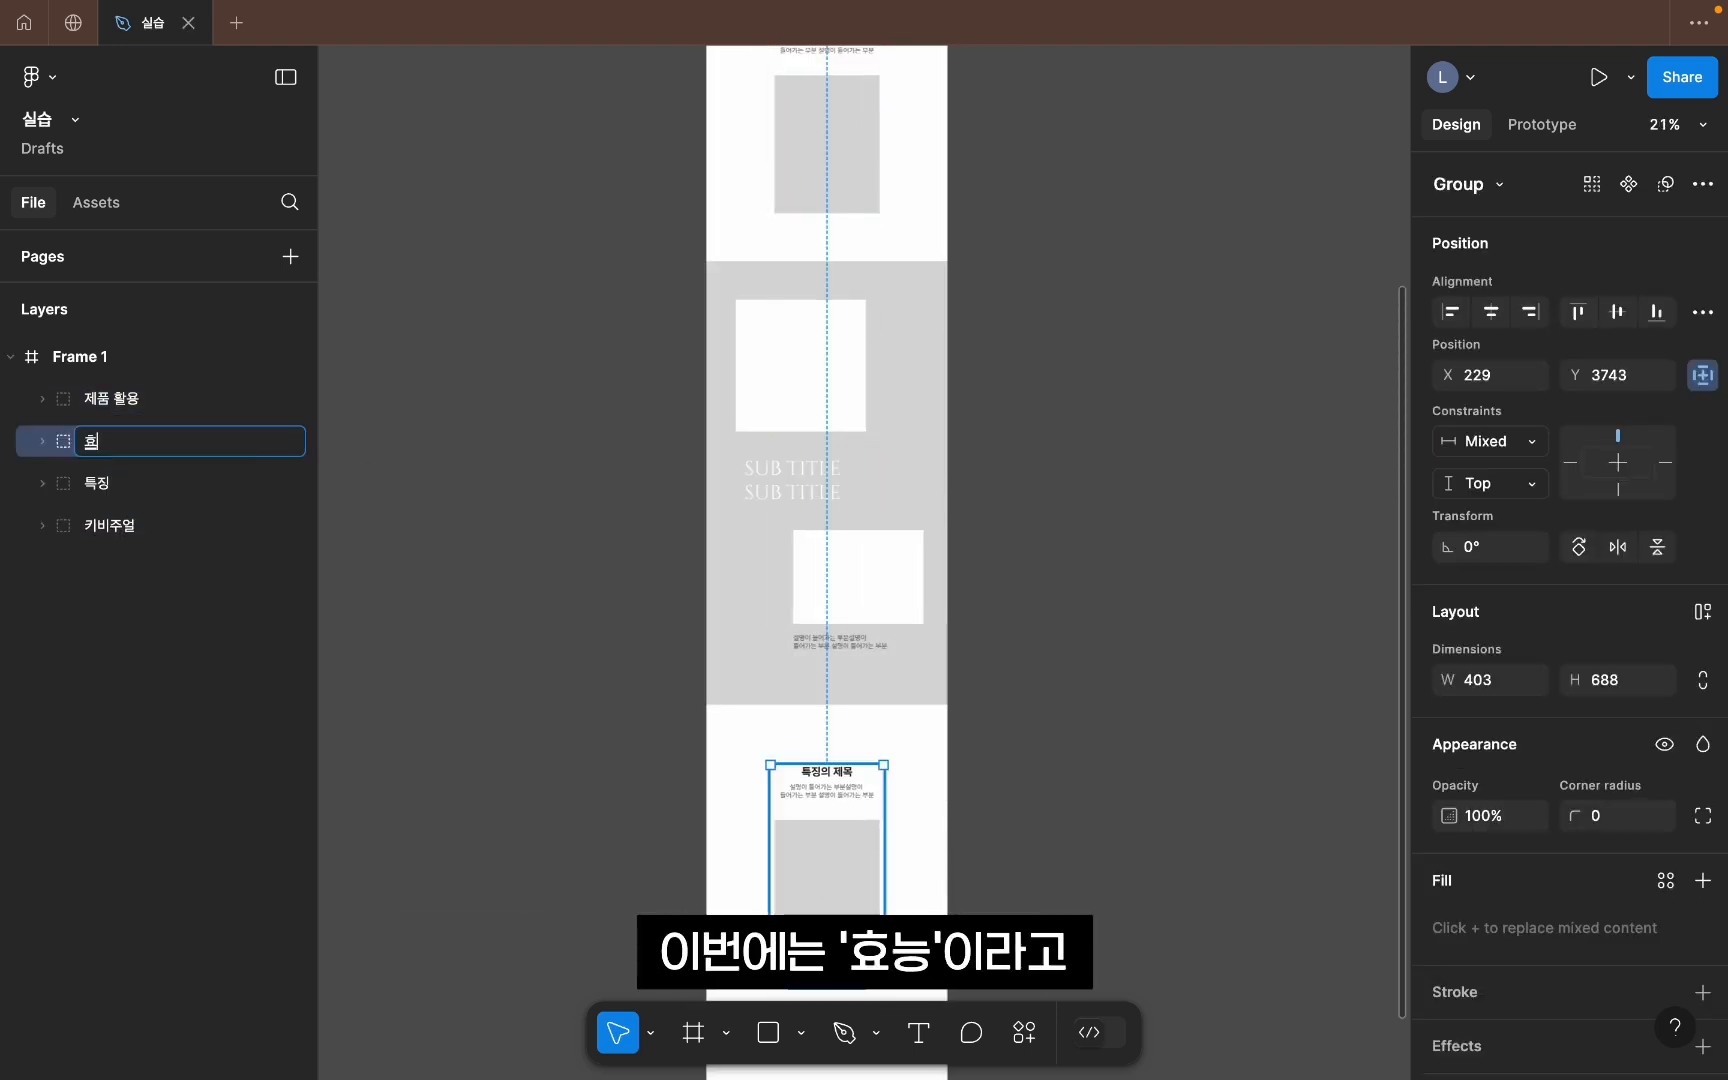
{"action": "type", "text": "능"}
{"action": "left_click", "coordinate": [1048, 752]}
Step: Change the 효능 group's heading to 효능의 제목, enlarge its image placeholder and place it just below the description
{"action": "left_click_drag", "start_coordinate": [1025, 818], "coordinate": [1048, 451]}
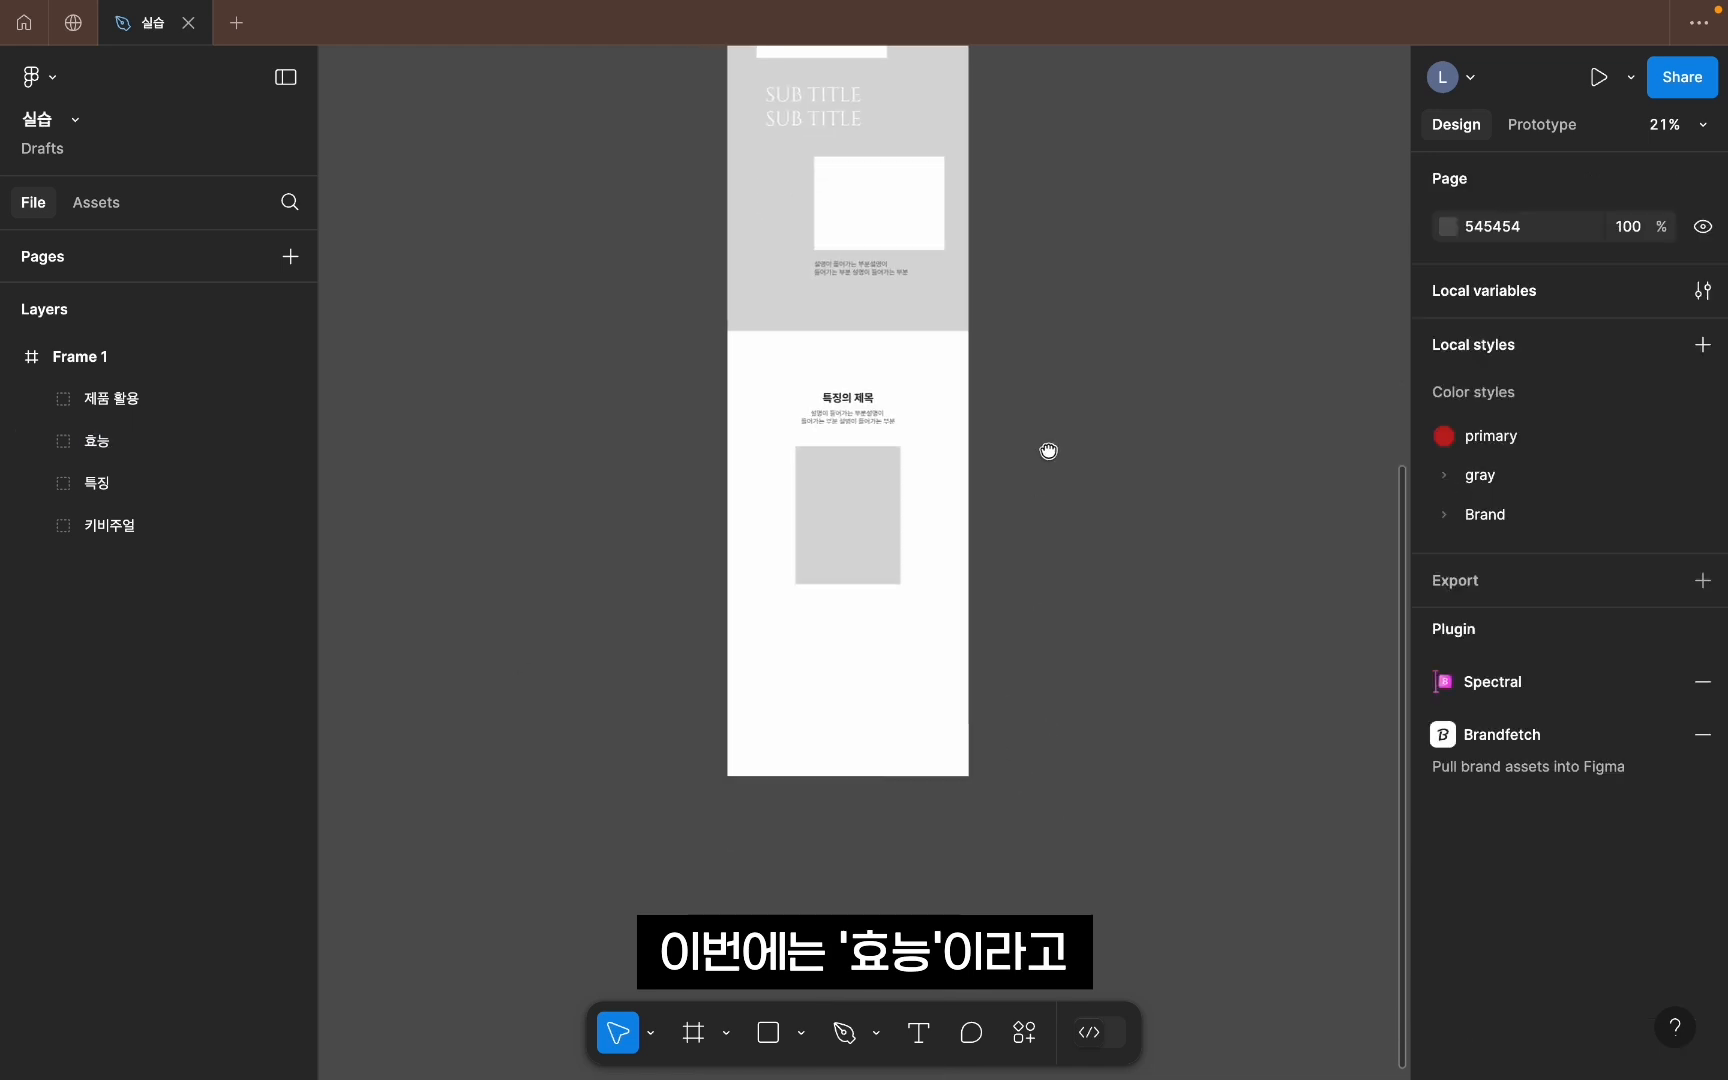
{"action": "scroll", "coordinate": [868, 450], "scroll_direction": "up", "scroll_amount": 5}
{"action": "double_click", "coordinate": [824, 320]}
{"action": "left_click_drag", "start_coordinate": [801, 309], "coordinate": [748, 309]}
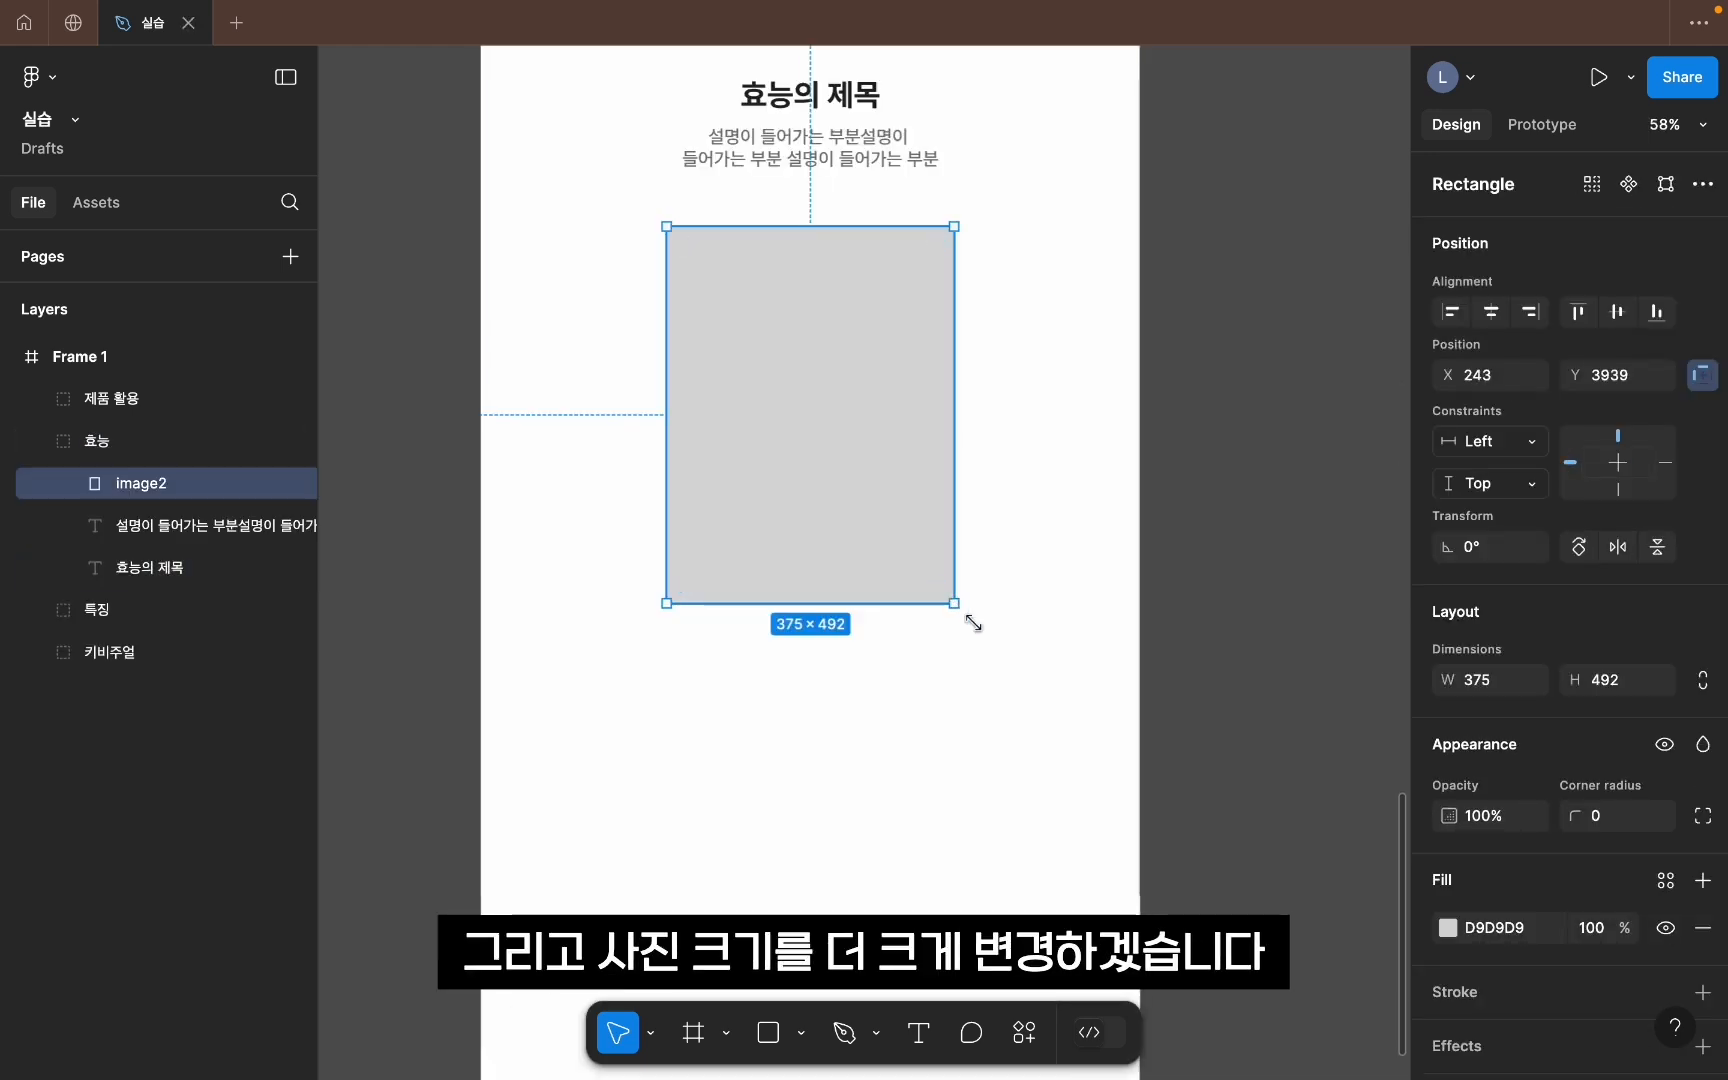
{"action": "left_click_drag", "start_coordinate": [960, 604], "coordinate": [1016, 684]}
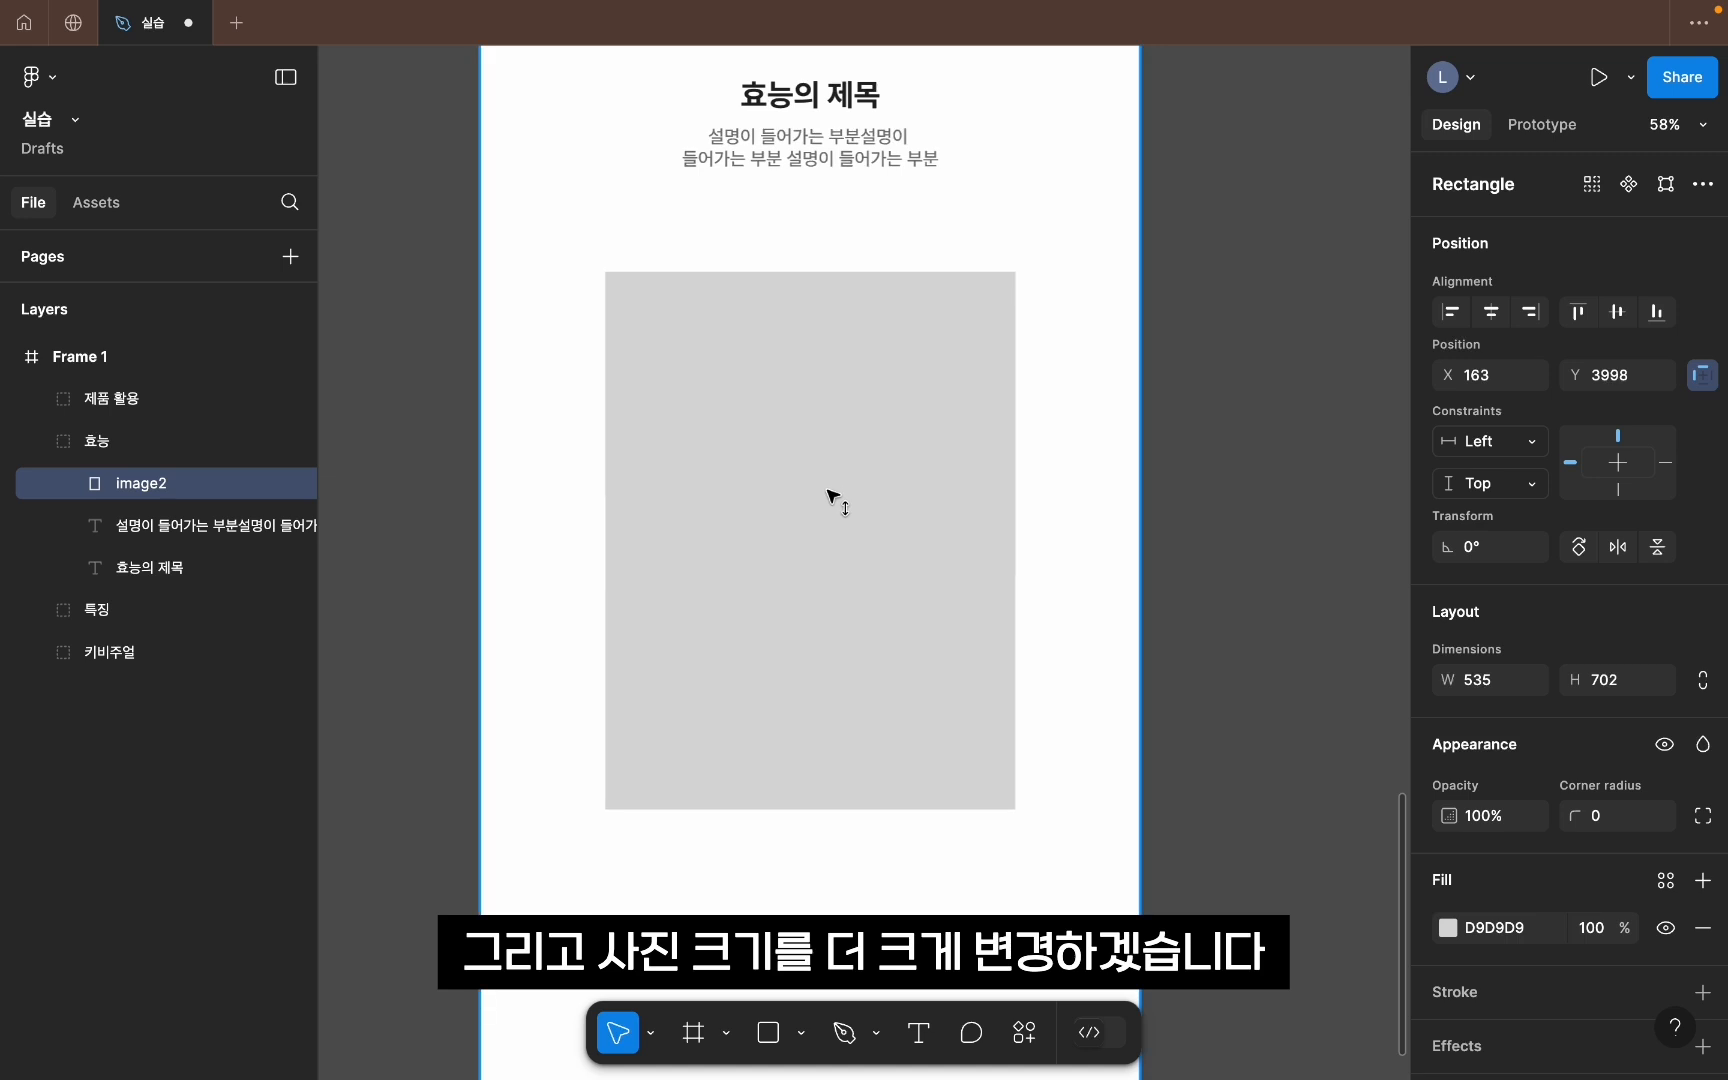
{"action": "left_click_drag", "start_coordinate": [829, 494], "coordinate": [833, 424]}
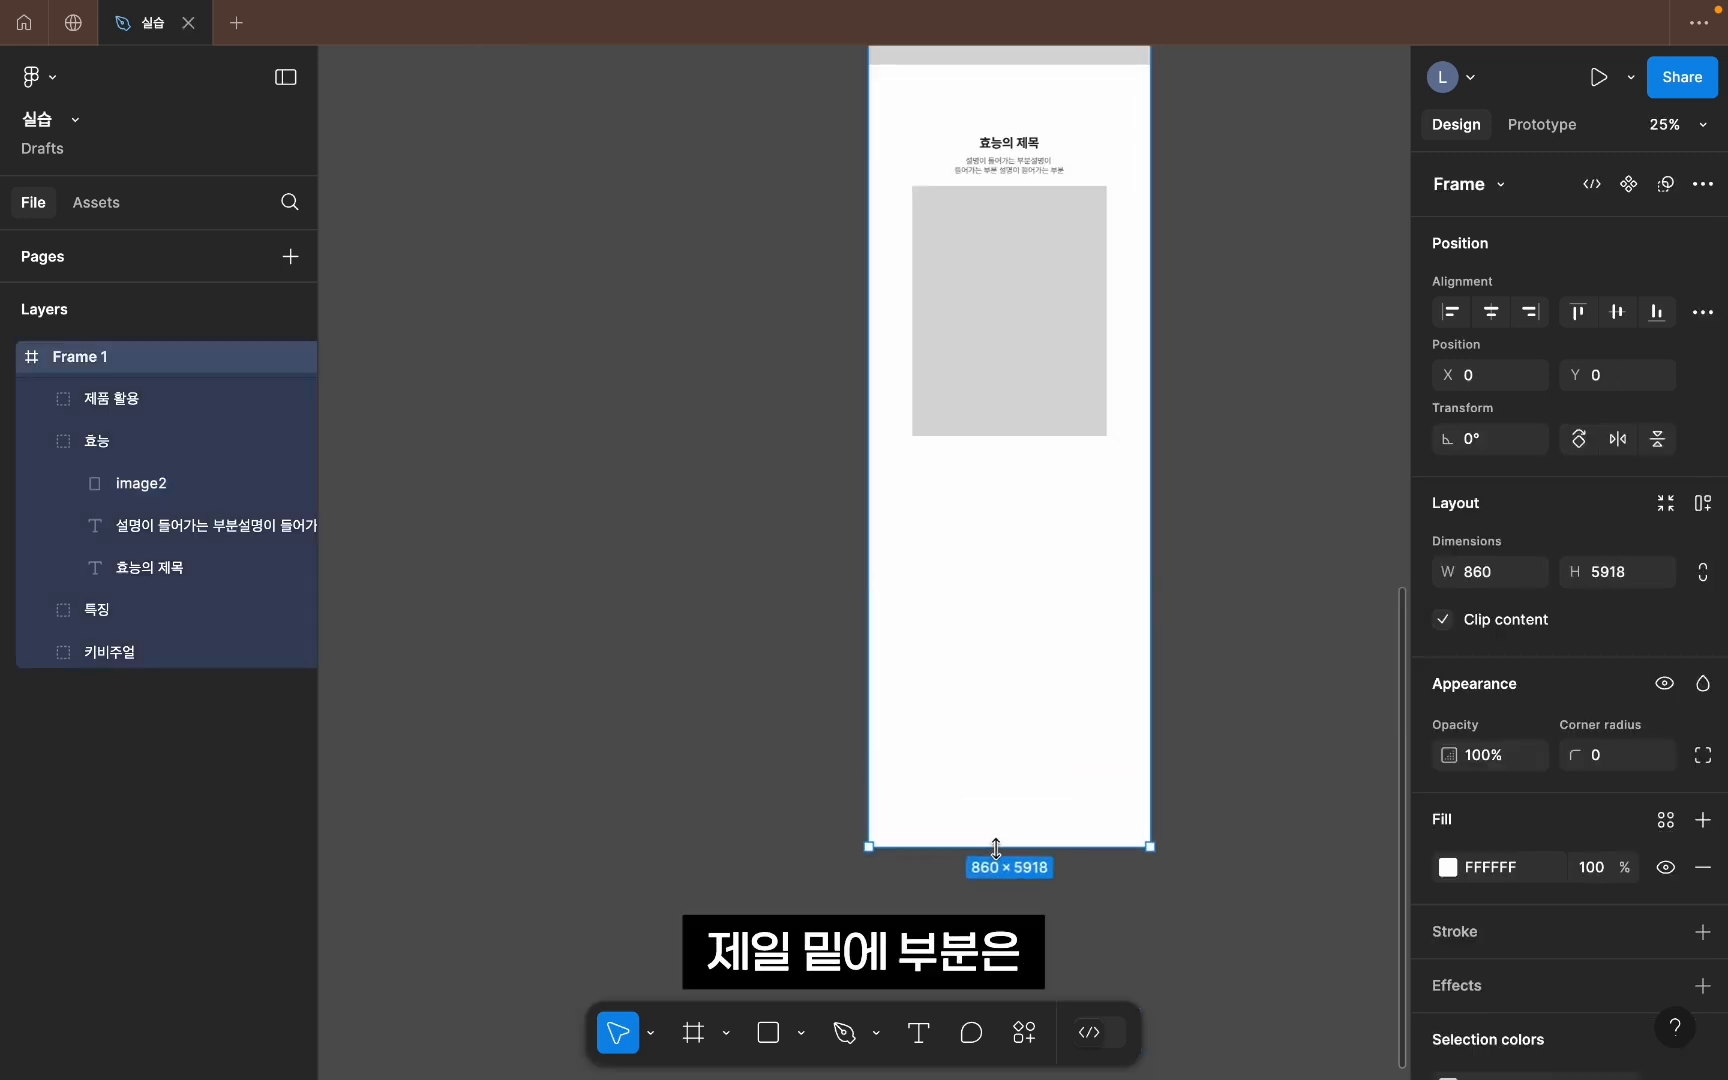
Step: Extend the page frame's lower edge slightly further down for an FAQ section
{"action": "left_click_drag", "start_coordinate": [995, 843], "coordinate": [995, 870]}
{"action": "left_click", "coordinate": [1227, 617]}
{"action": "scroll", "coordinate": [885, 587], "scroll_direction": "up", "scroll_amount": 2}
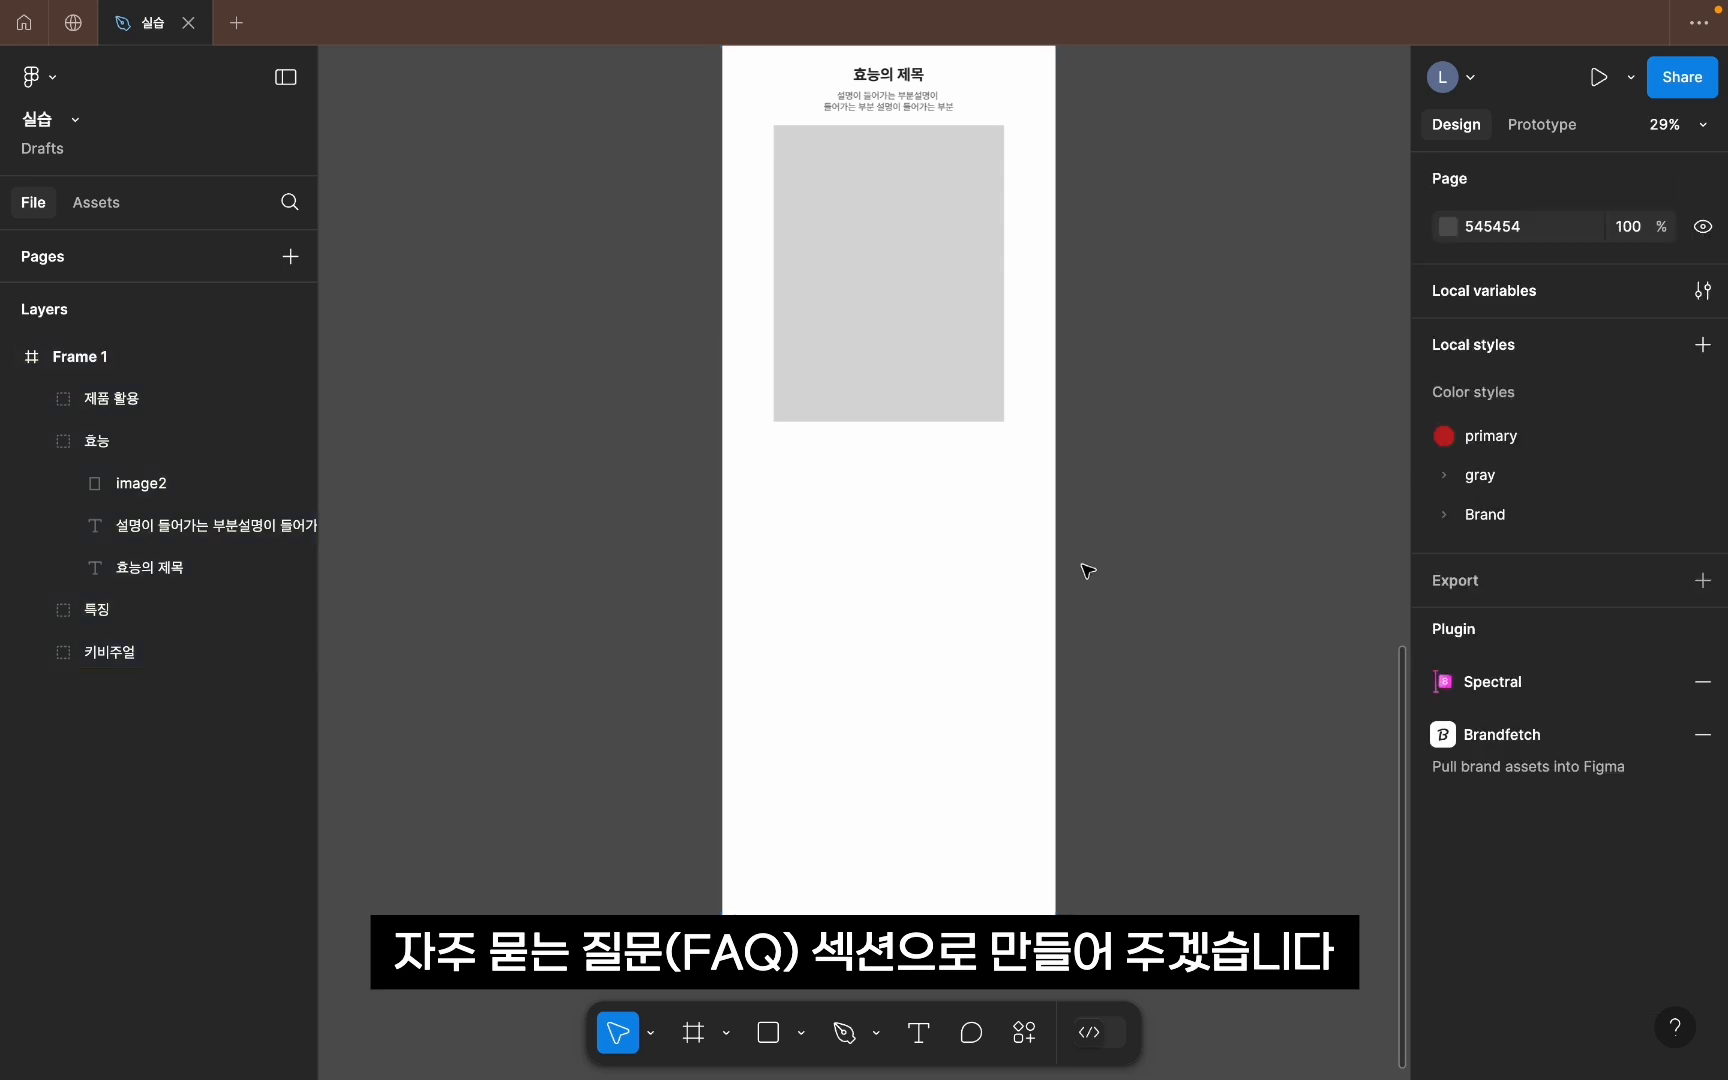
Step: Draw an 860 × 1090 background rectangle at X 0, Y 4909 below the 효능 section with fill F3F3F3
{"action": "key", "text": "t"}
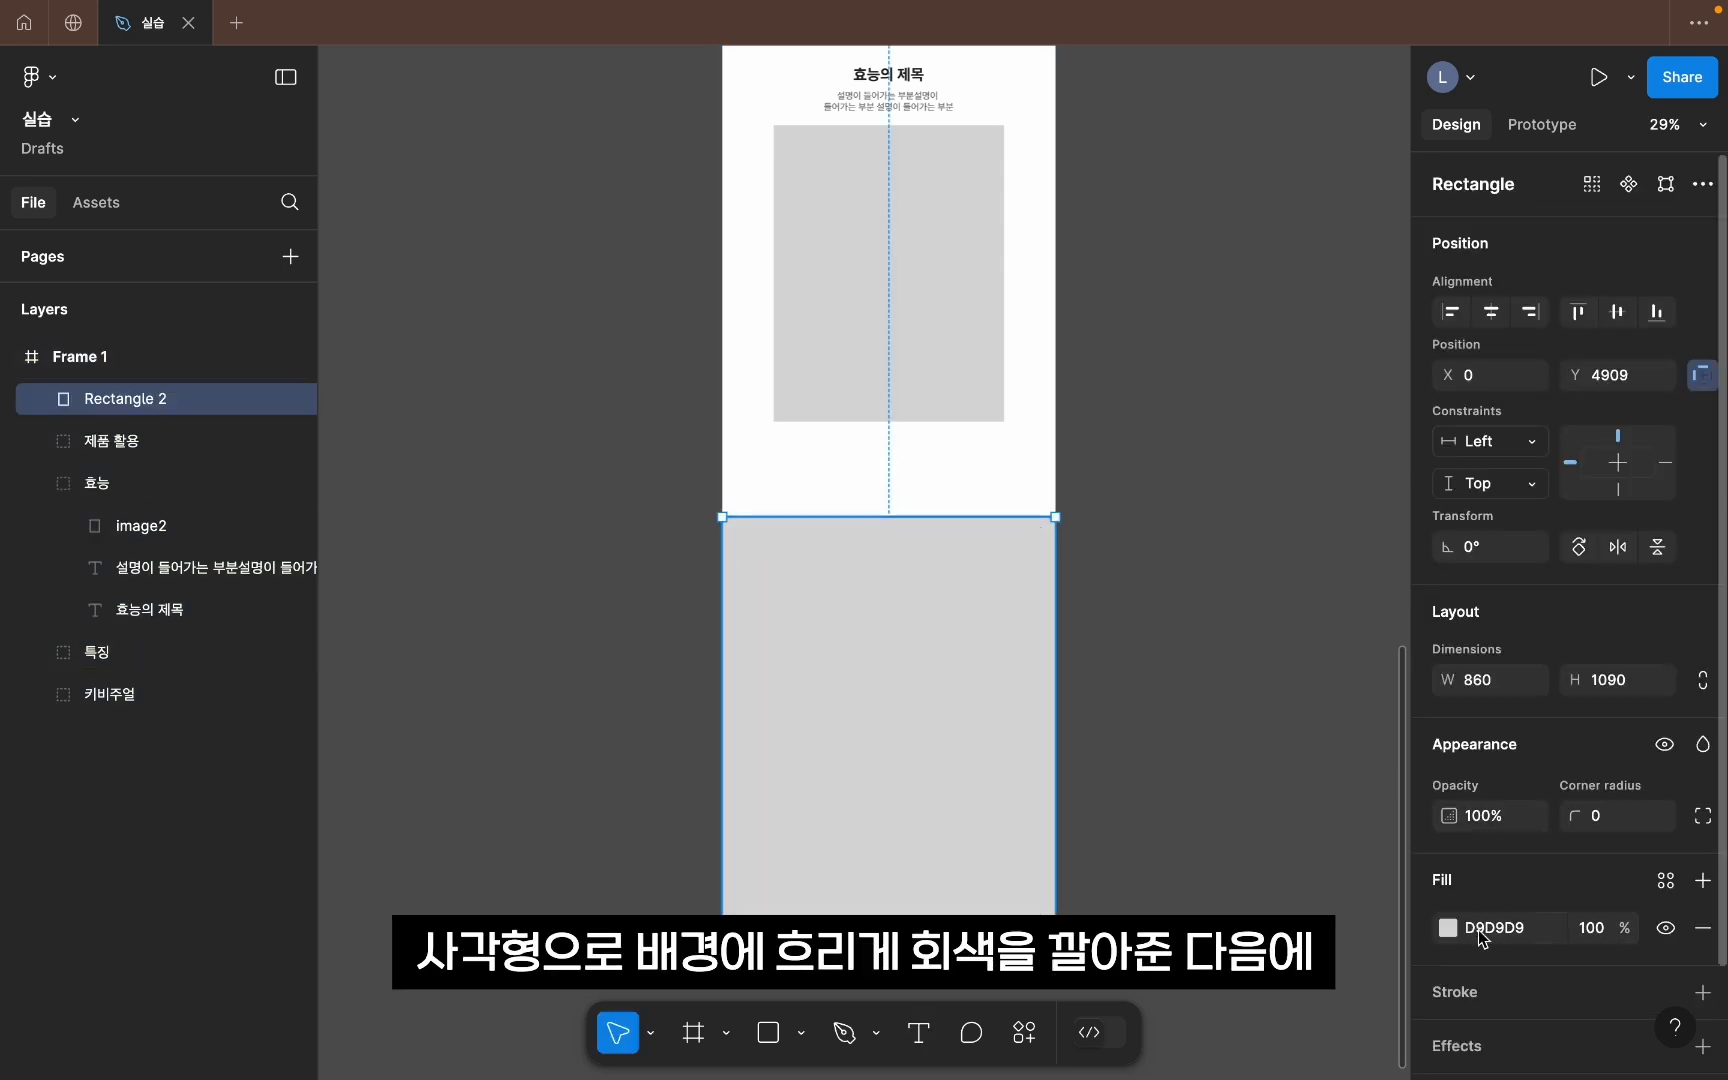
{"action": "left_click", "coordinate": [1447, 928]}
{"action": "left_click_drag", "start_coordinate": [1112, 432], "coordinate": [1072, 437]}
{"action": "left_click", "coordinate": [1072, 437]}
Step: Copy the 효능의 제목 heading to Y 5007 on the light grey background and change its text to 자주 묻는 질문
{"action": "scroll", "coordinate": [942, 727], "scroll_direction": "up", "scroll_amount": 5}
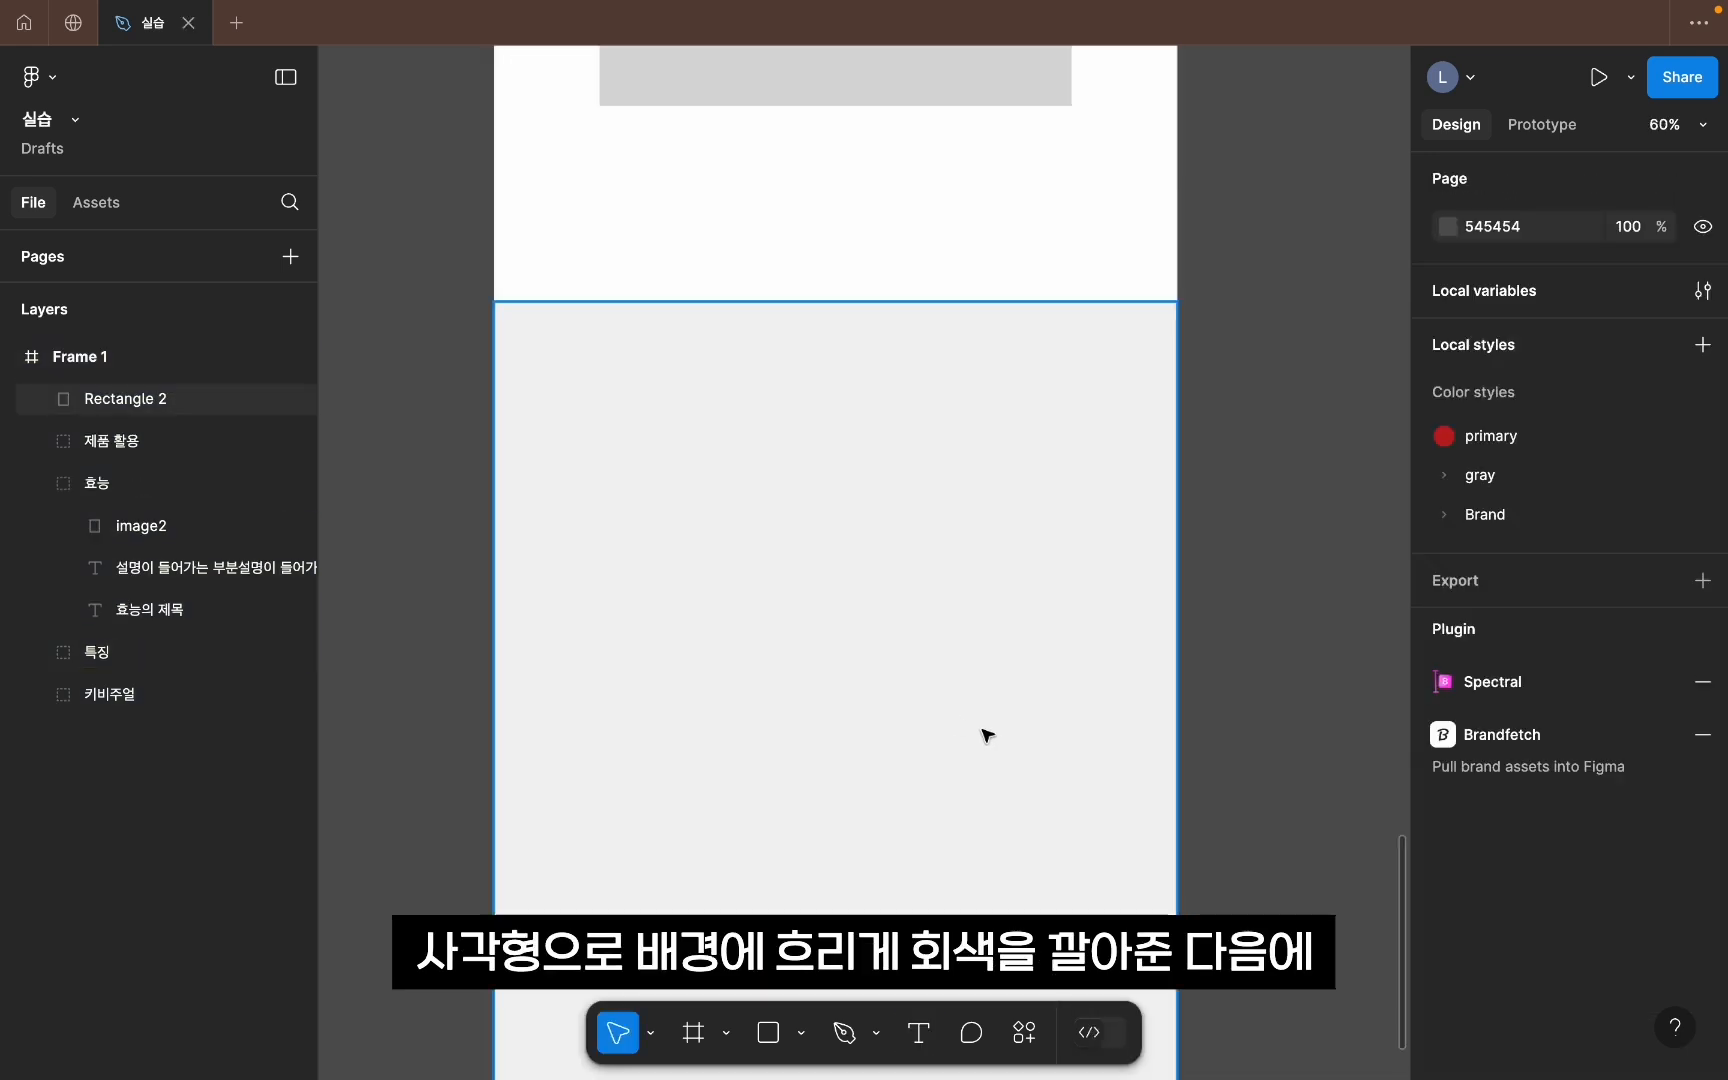
{"action": "left_click", "coordinate": [883, 584]}
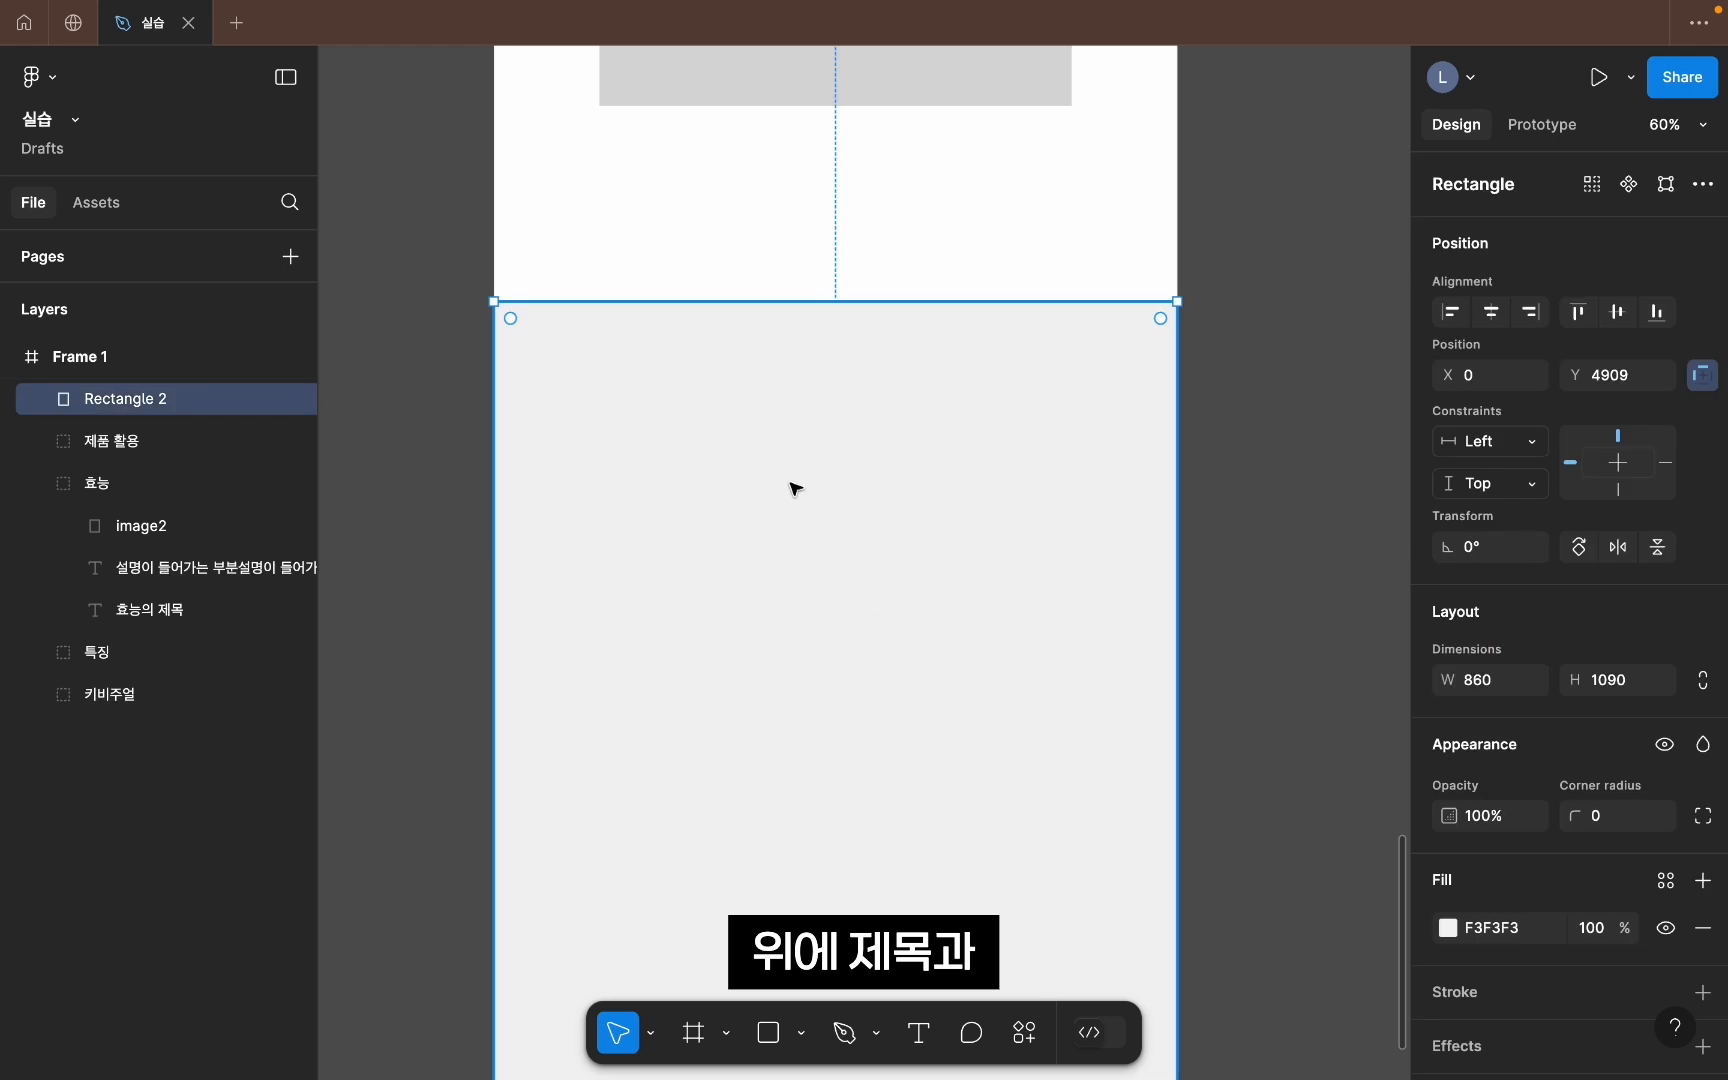
{"action": "scroll", "coordinate": [1242, 484], "scroll_direction": "down", "scroll_amount": 3}
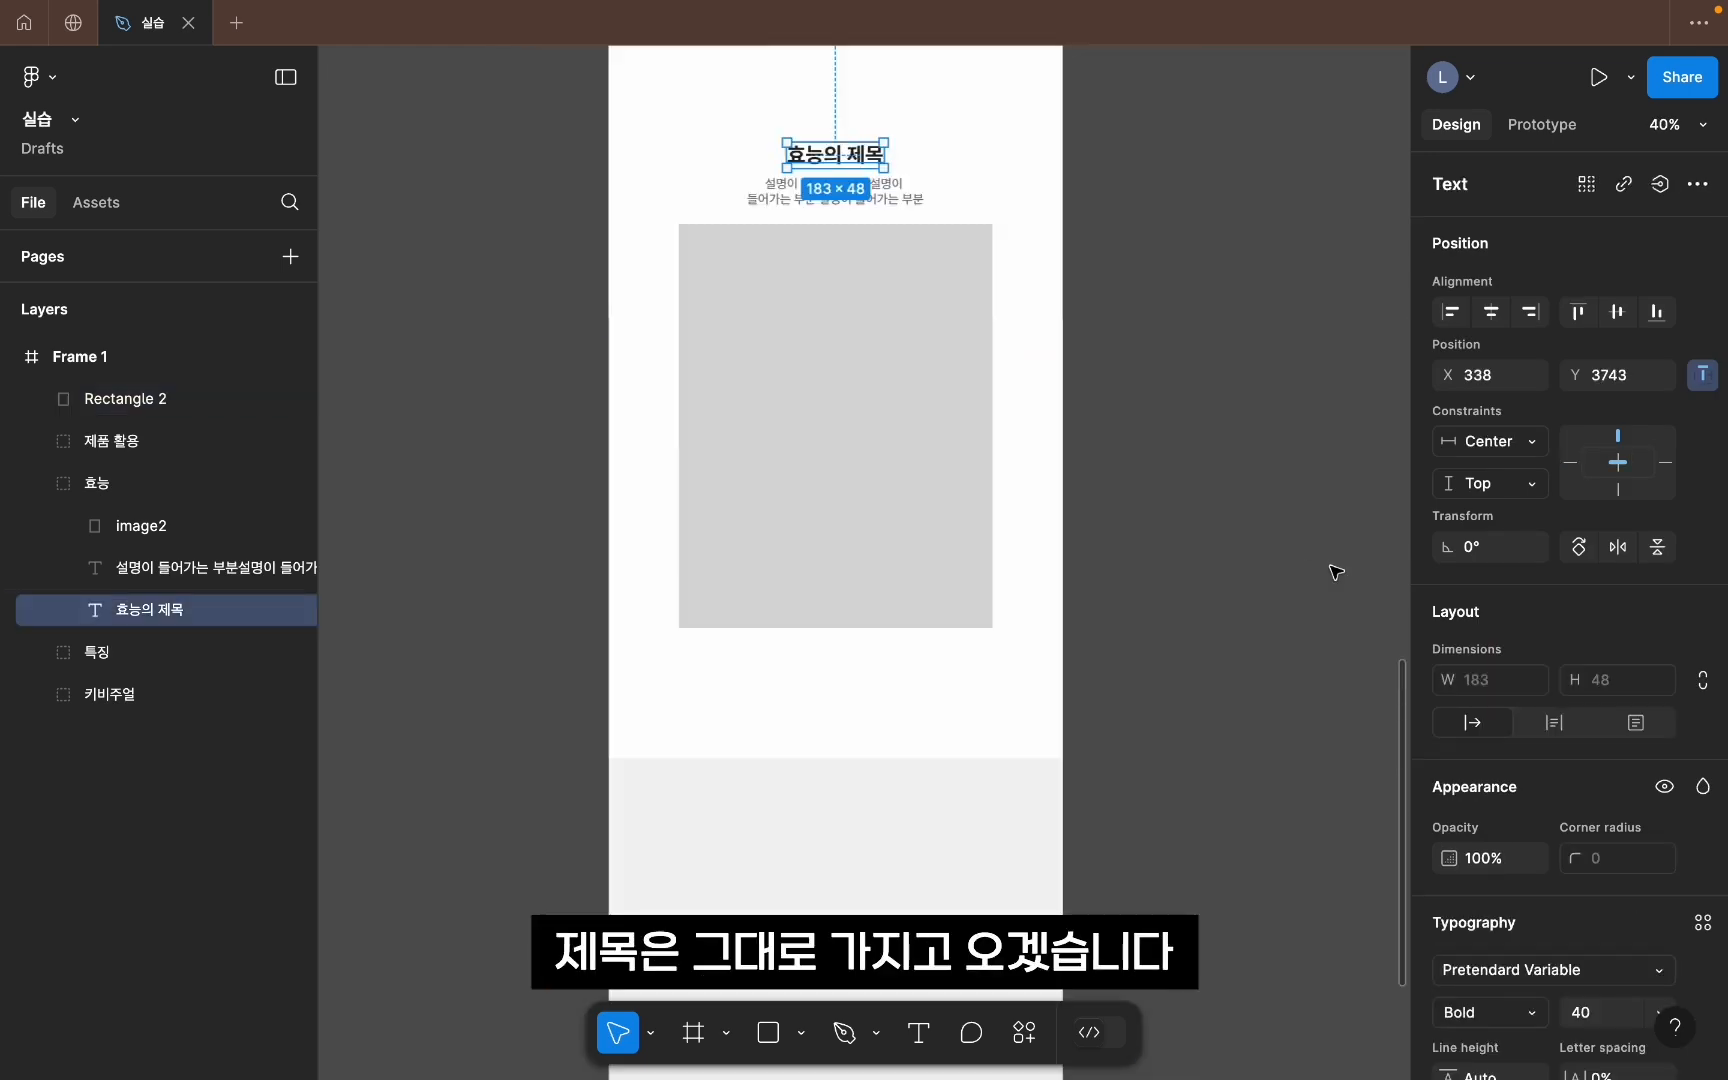
{"action": "left_click", "coordinate": [1331, 571]}
{"action": "scroll", "coordinate": [1238, 266], "scroll_direction": "down", "scroll_amount": 5}
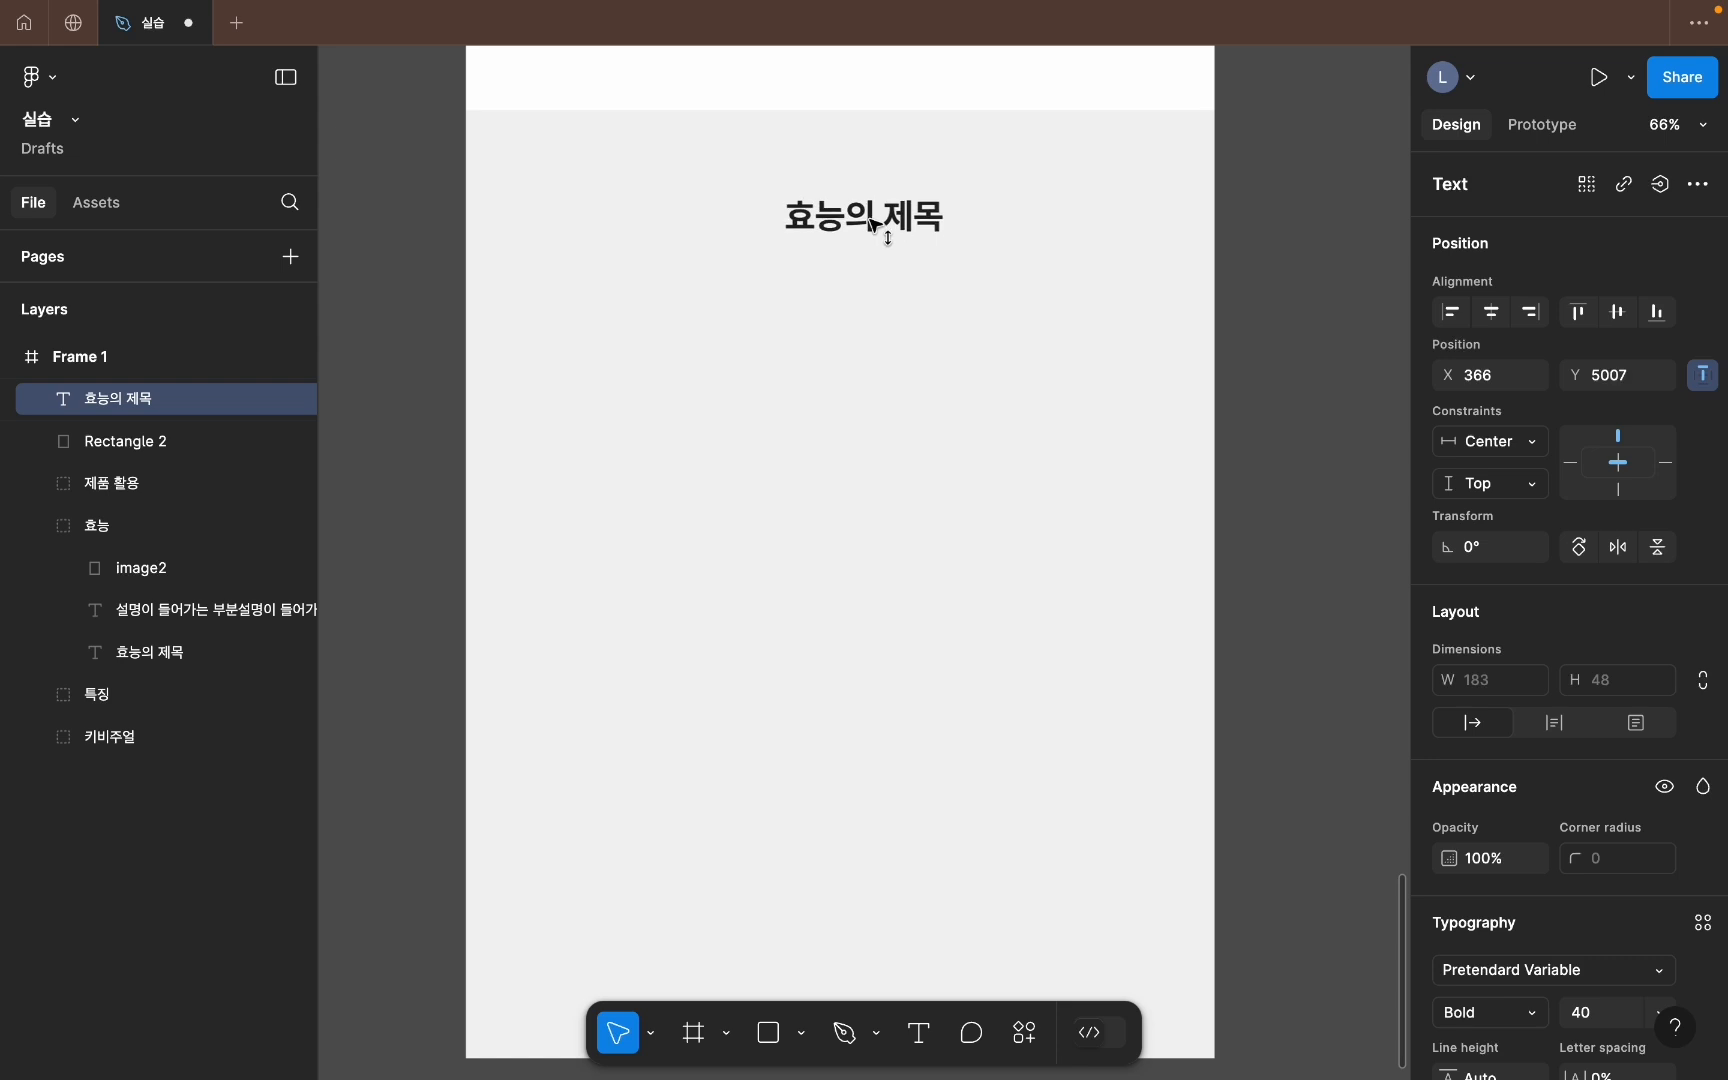
{"action": "key", "text": "Return"}
{"action": "type", "text": "자주"}
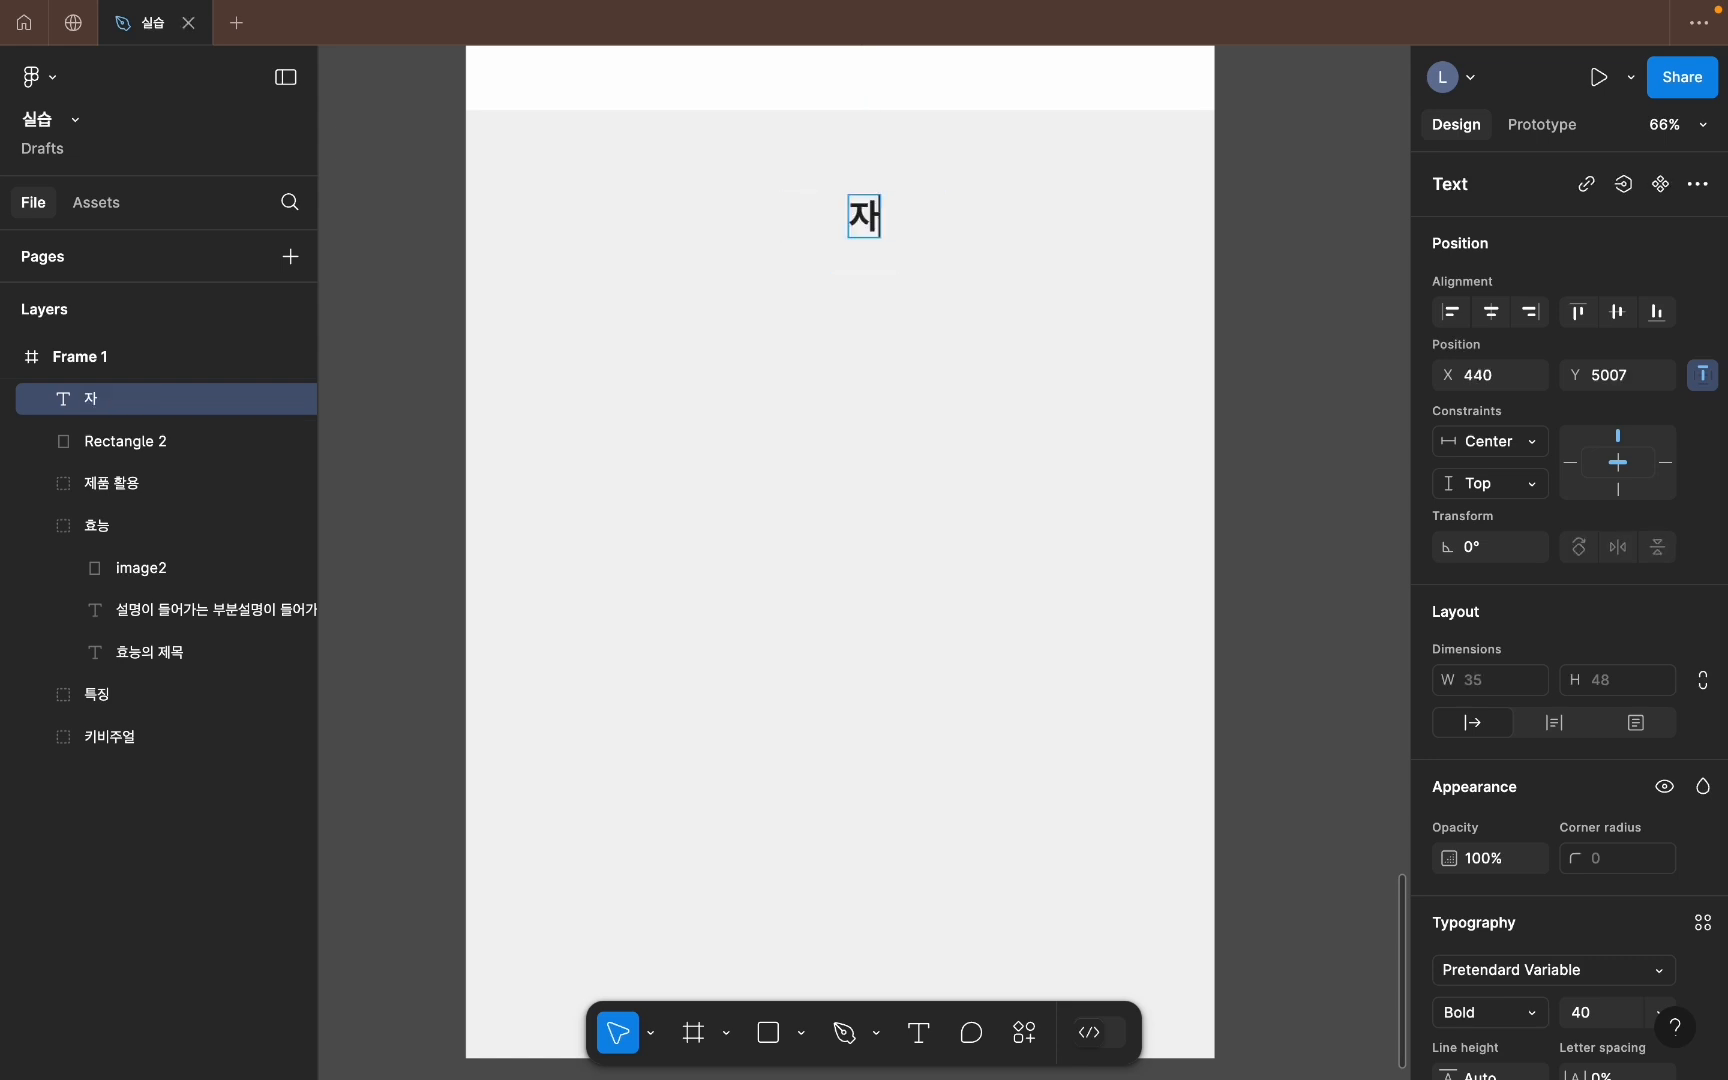
{"action": "type", "text": " 묻는 질문"}
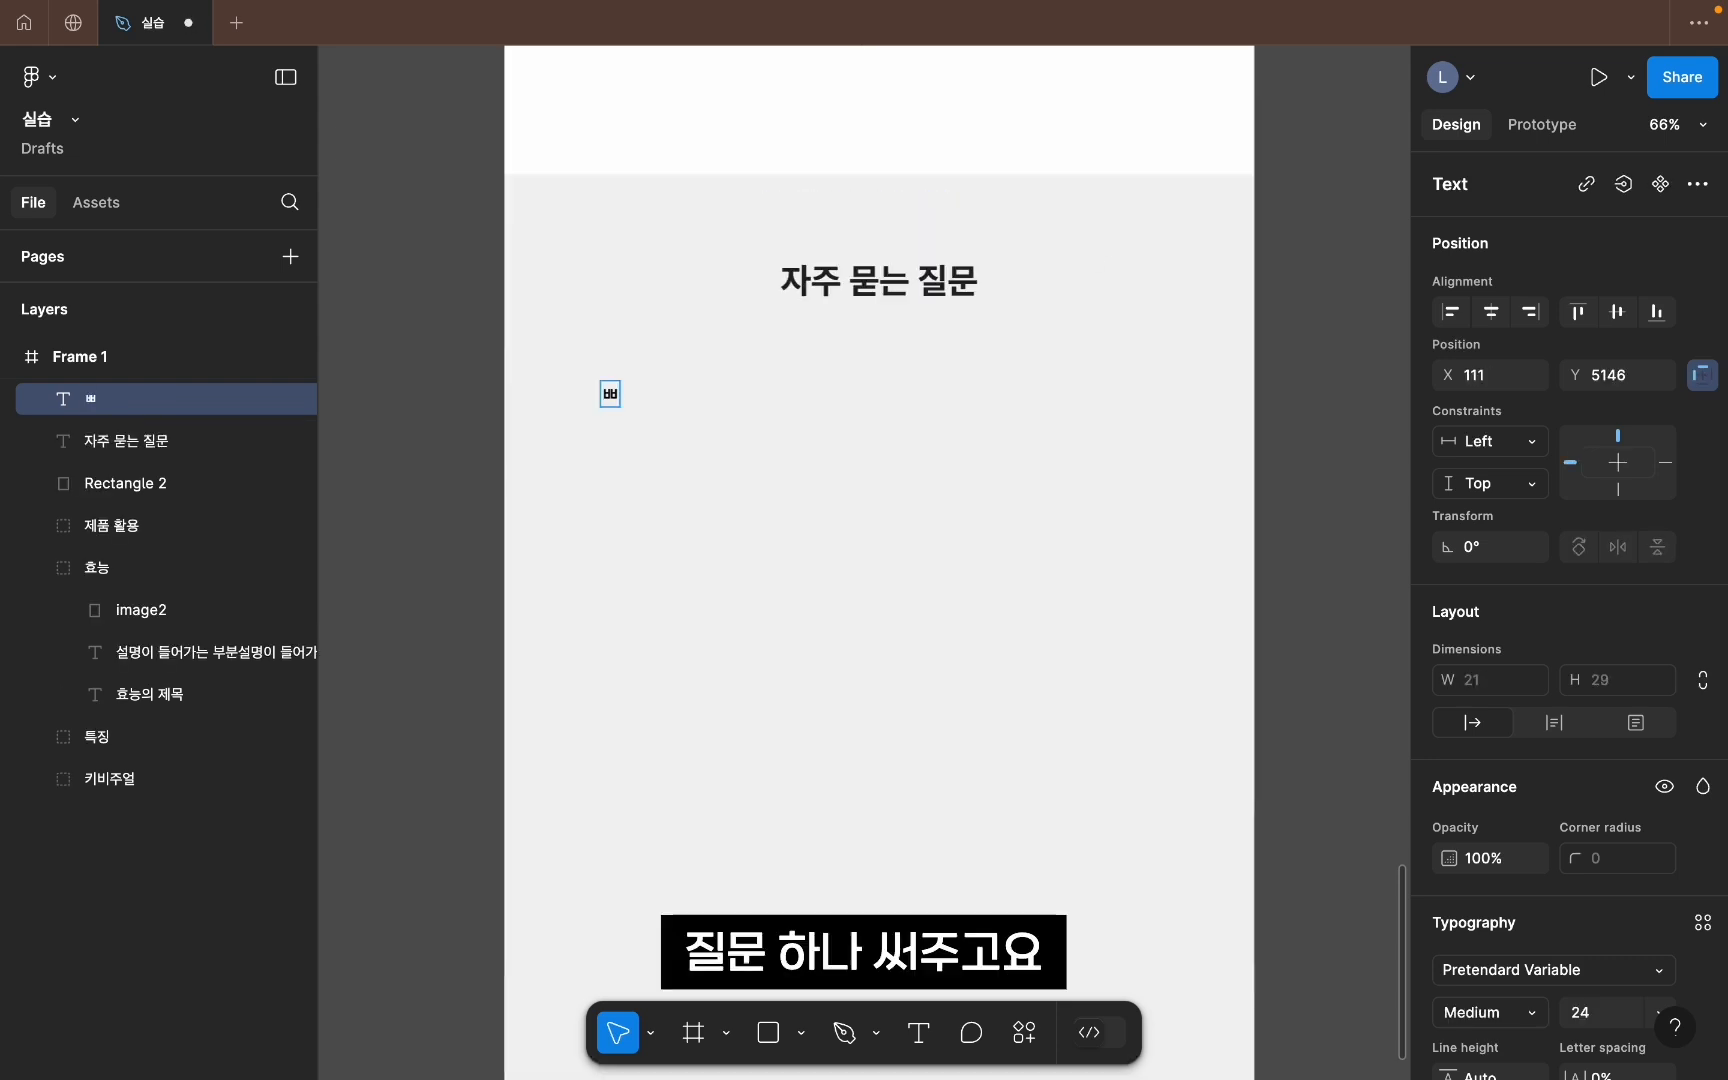
Step: Add a Q in Poppins Bold 32 below the FAQ heading, with 질문입니다. in Pretendard Bold 32 beside it
{"action": "type", "text": "Q"}
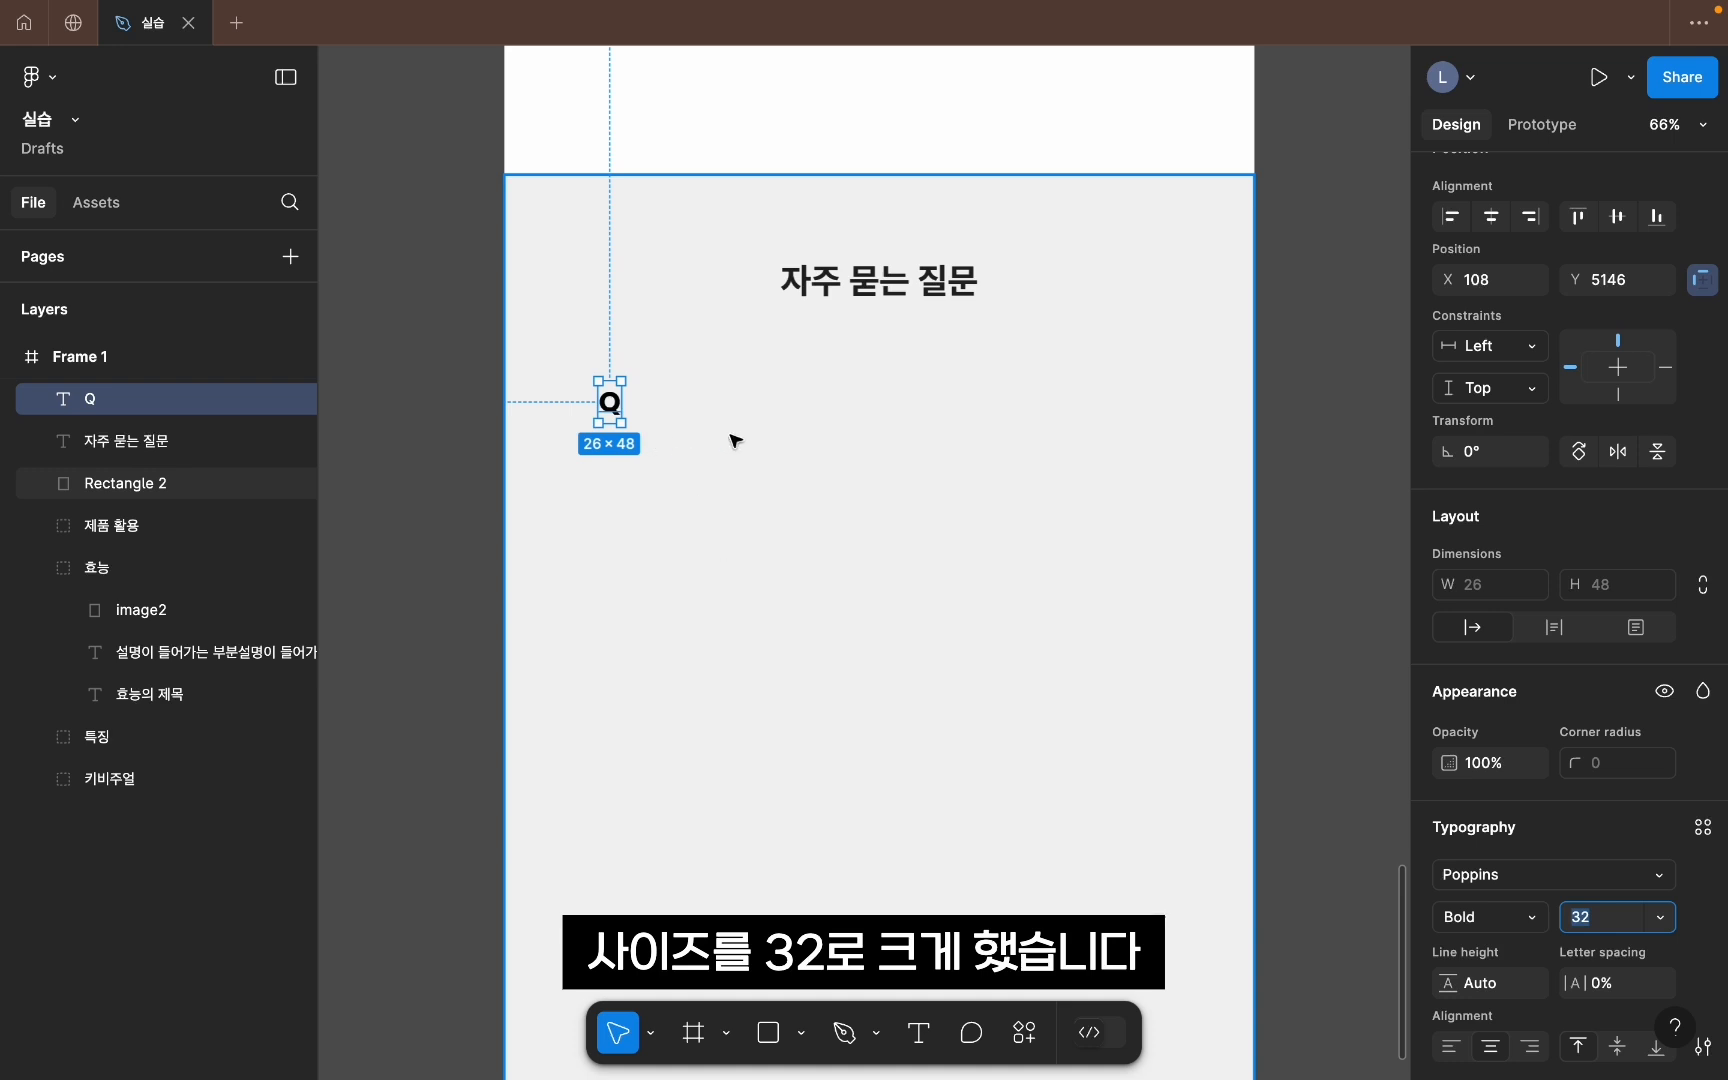
{"action": "left_click", "coordinate": [700, 430]}
{"action": "key", "text": "t"}
{"action": "left_click", "coordinate": [710, 400]}
{"action": "type", "text": "질문"}
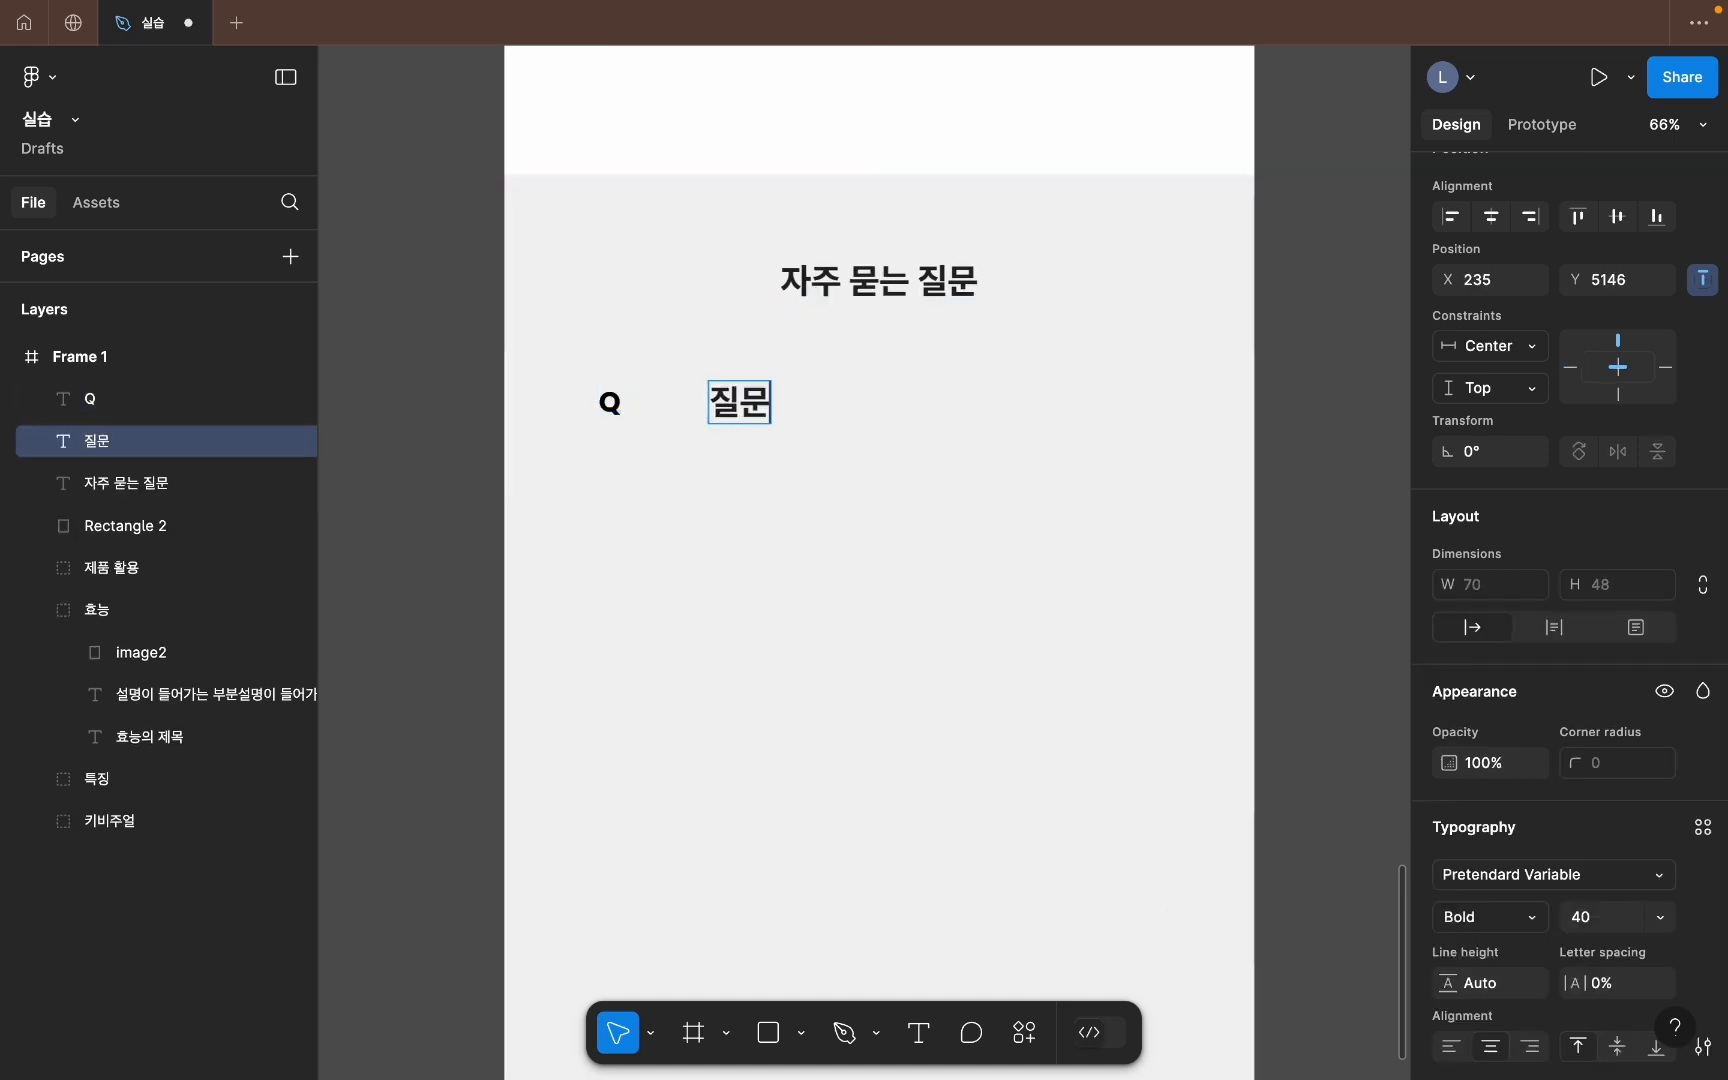
{"action": "type", "text": "입니다."}
{"action": "left_click", "coordinate": [716, 440]}
{"action": "left_click", "coordinate": [695, 408]}
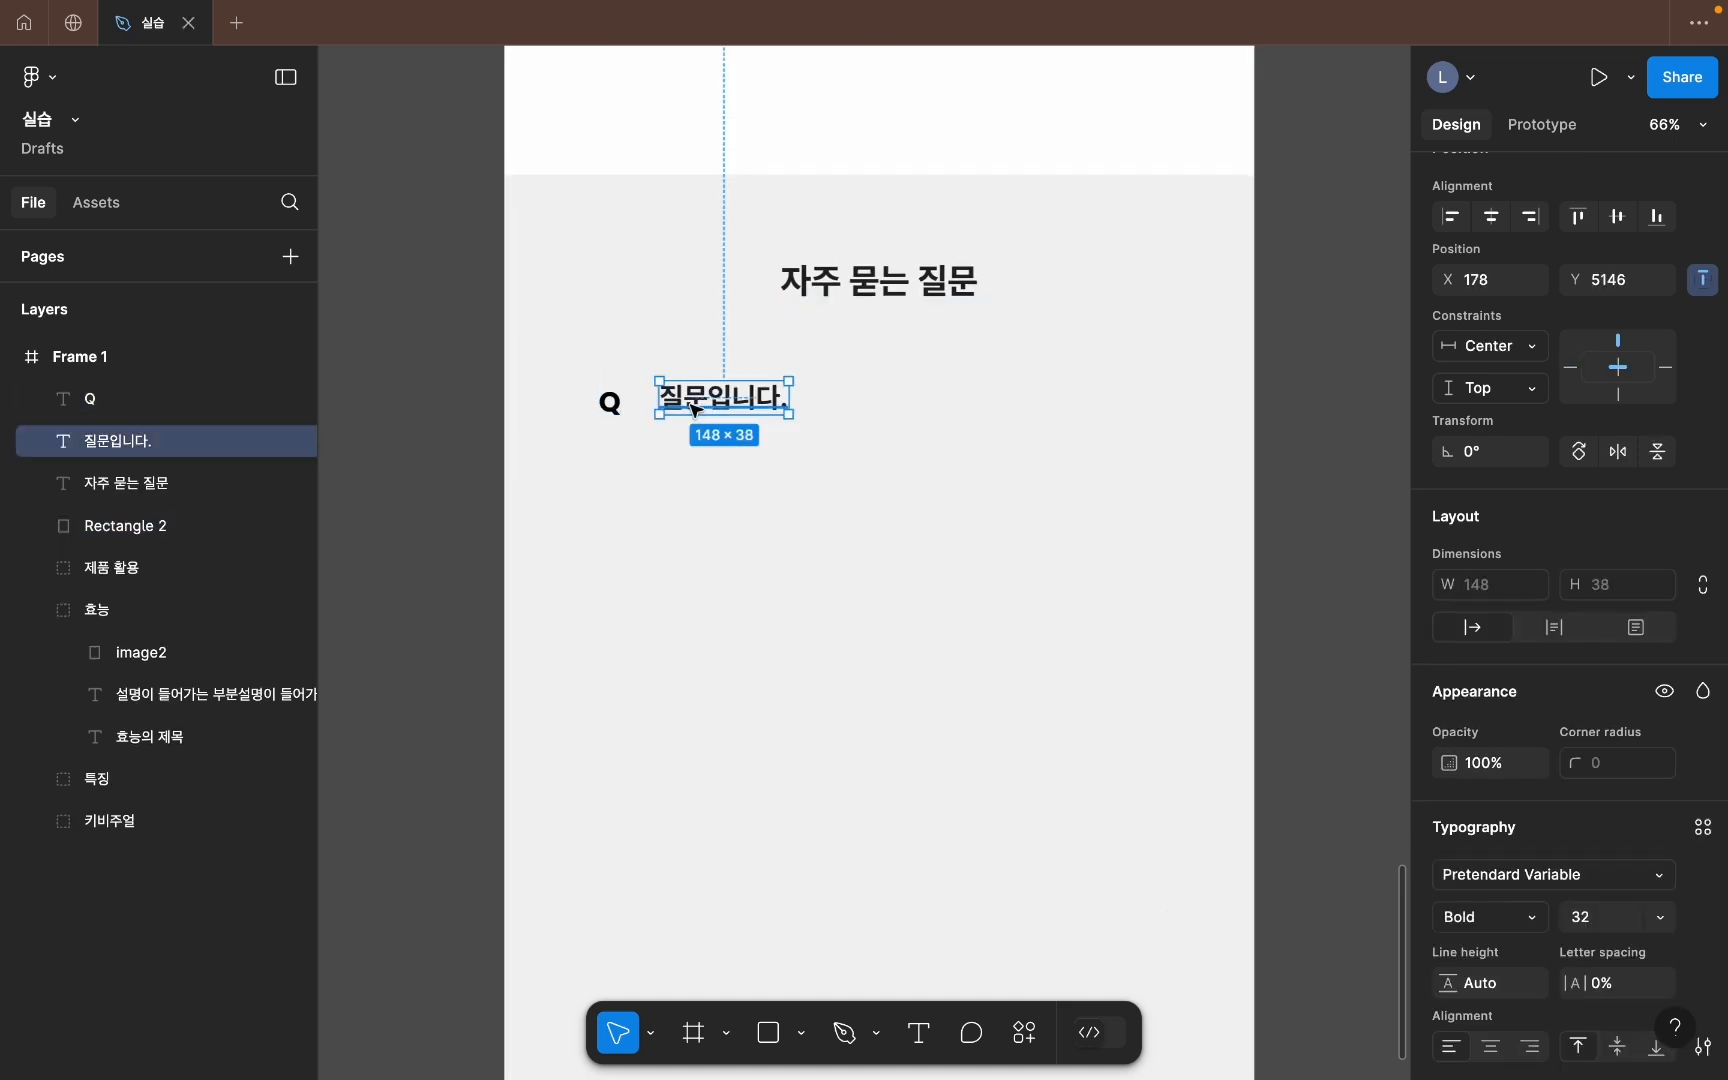
{"action": "left_click_drag", "start_coordinate": [691, 404], "coordinate": [673, 408]}
Step: Combine the Q and 질문입니다. texts into a horizontal auto layout row and duplicate it 16 below
{"action": "left_click", "coordinate": [611, 403], "text": "shift"}
{"action": "key", "text": "shift+a"}
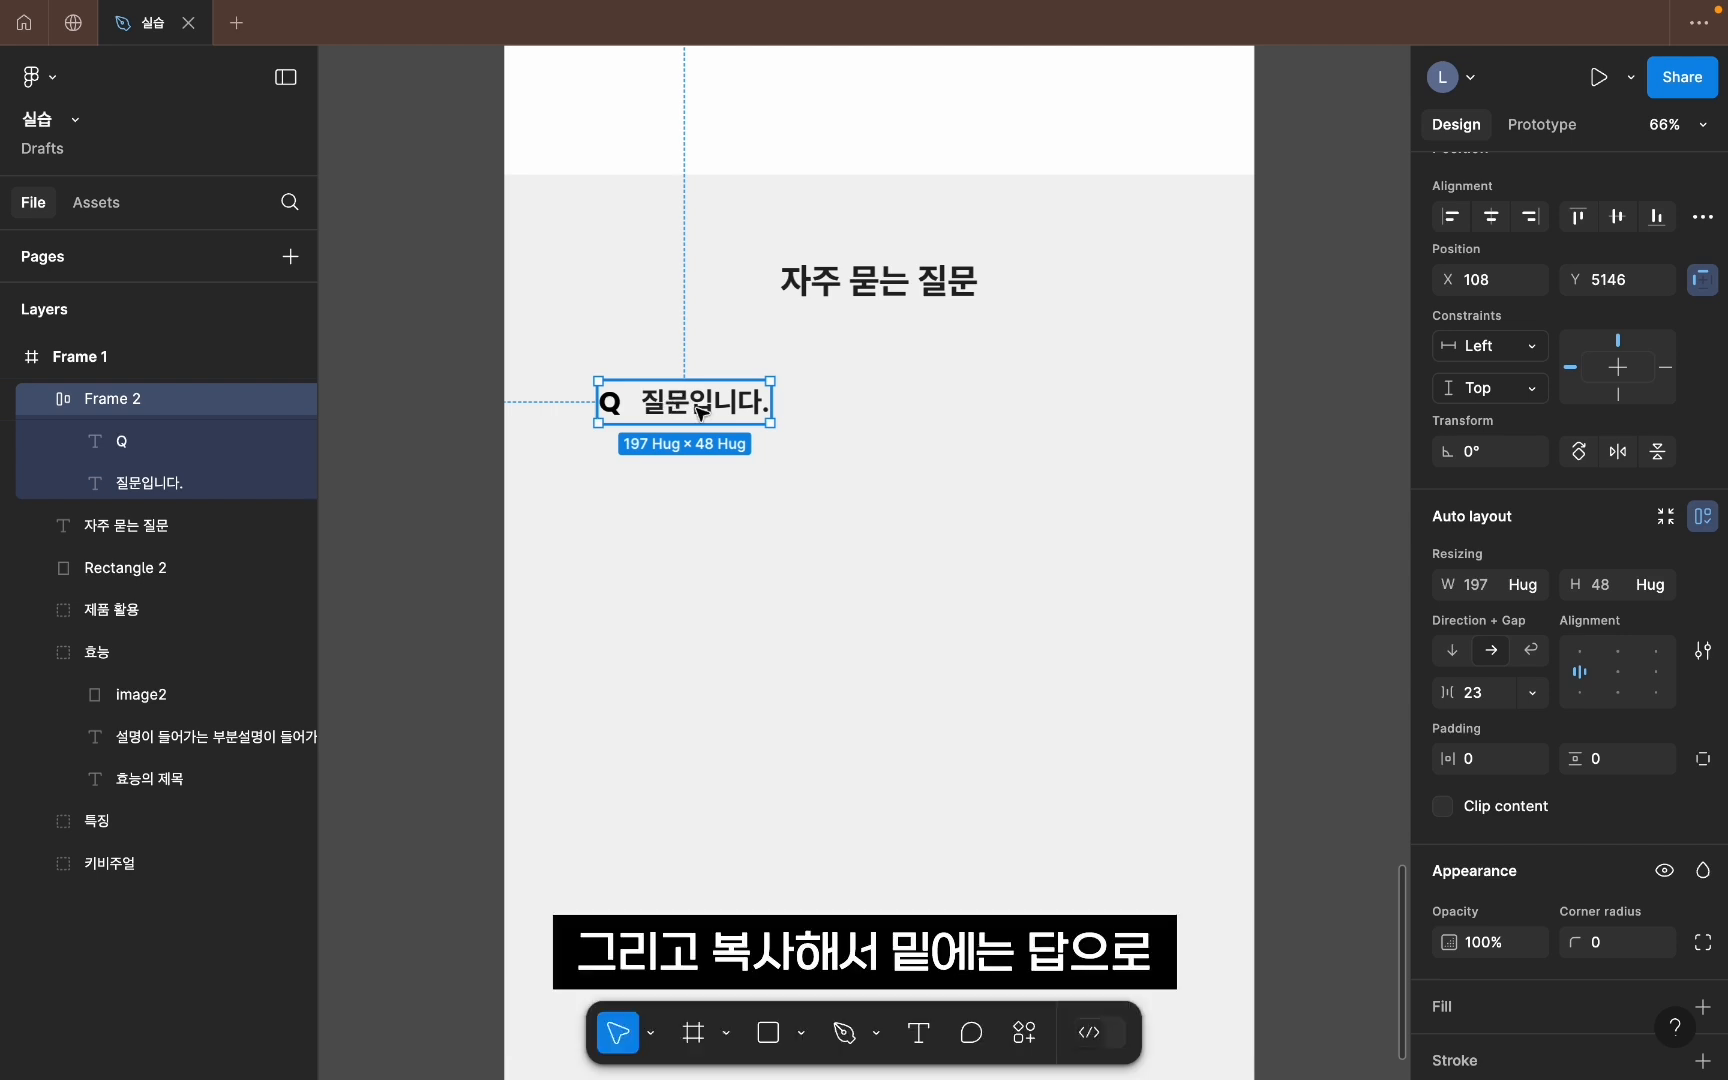
{"action": "left_click_drag", "start_coordinate": [701, 411], "coordinate": [701, 466]}
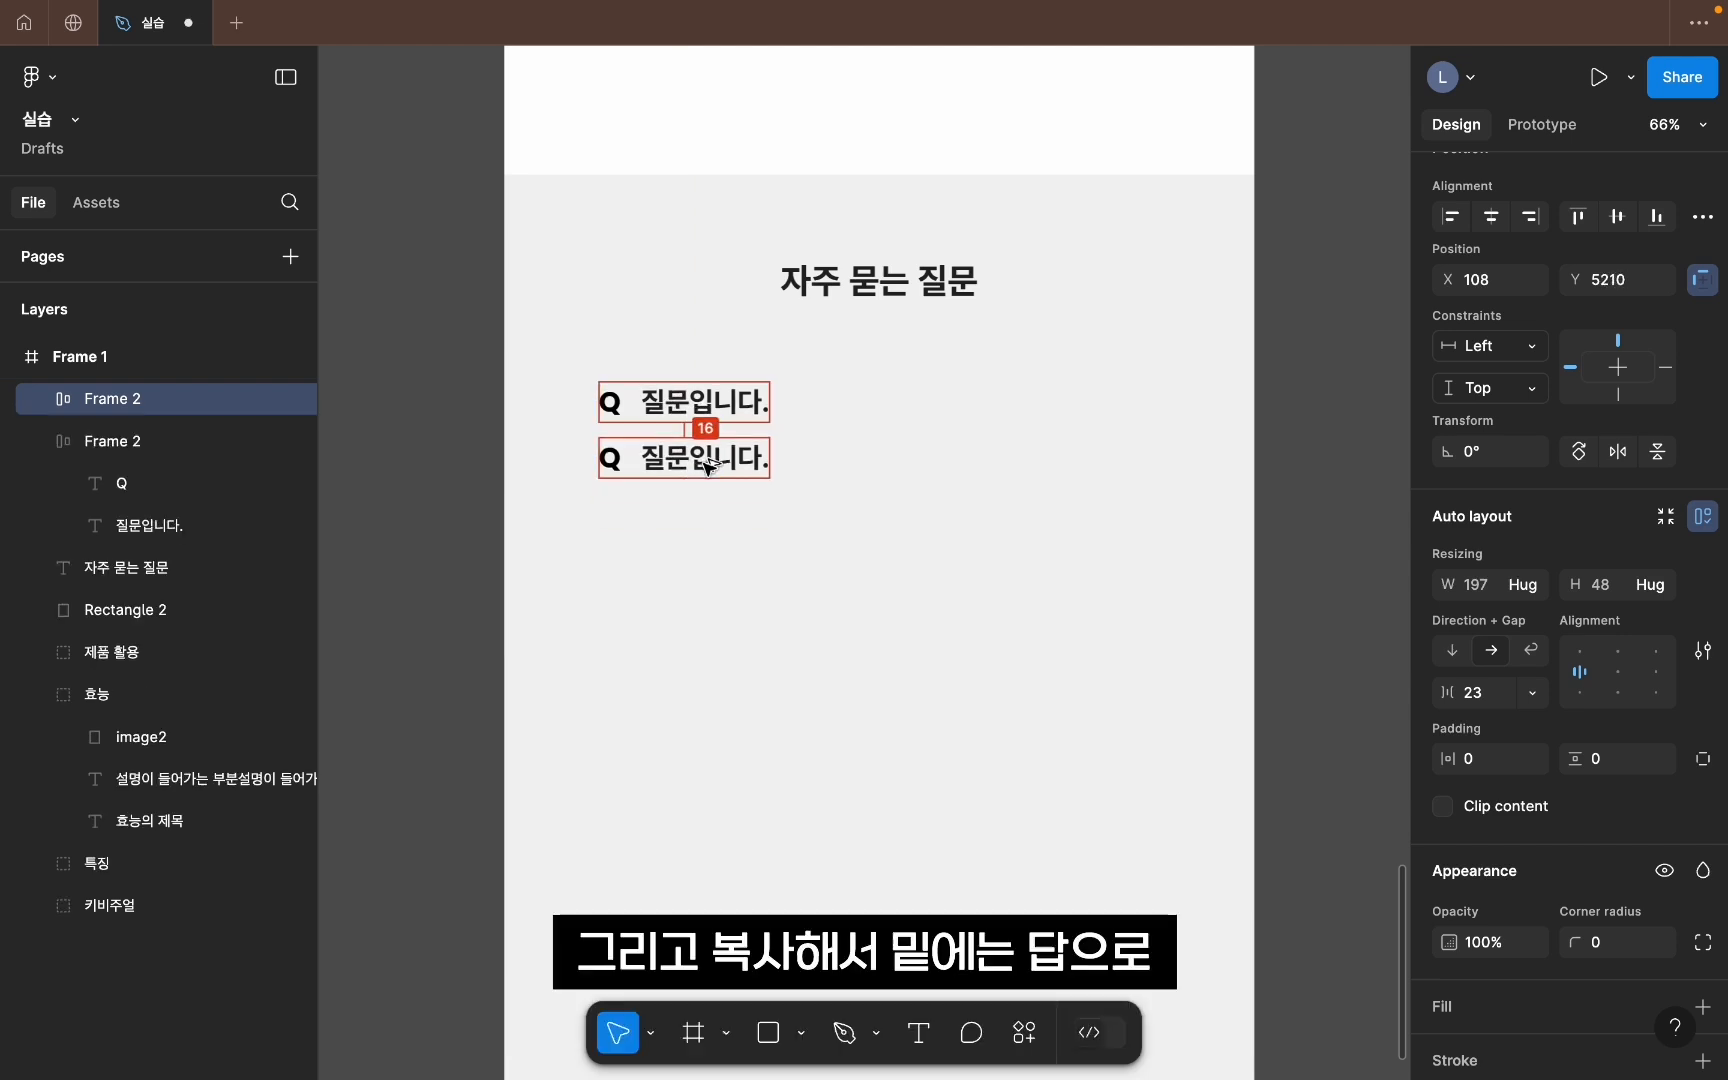
Step: Change the lower row's texts to A and 답변입니다
{"action": "double_click", "coordinate": [610, 458]}
{"action": "double_click", "coordinate": [620, 463]}
{"action": "type", "text": "A"}
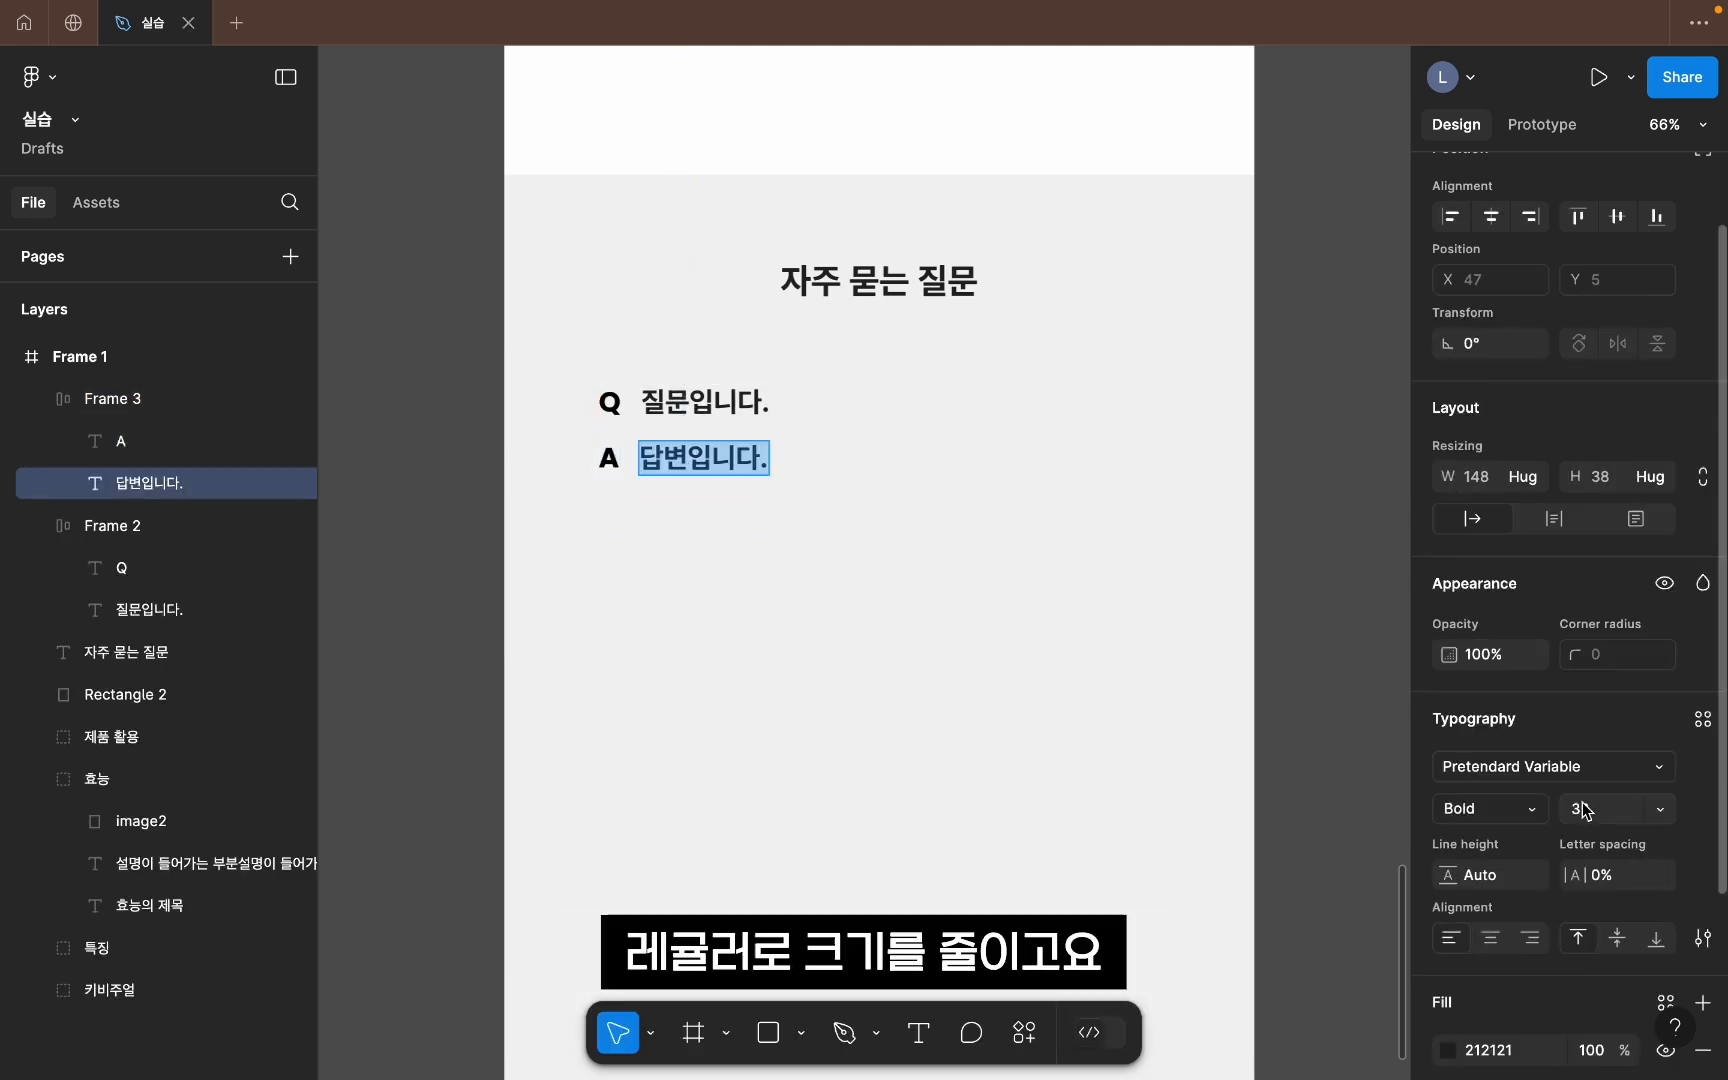
Step: Set the 답변입니다. text to Regular weight, size 24, and adjust its fill colour
{"action": "left_click", "coordinate": [1592, 812]}
{"action": "left_click", "coordinate": [1490, 808]}
{"action": "left_click", "coordinate": [1436, 721]}
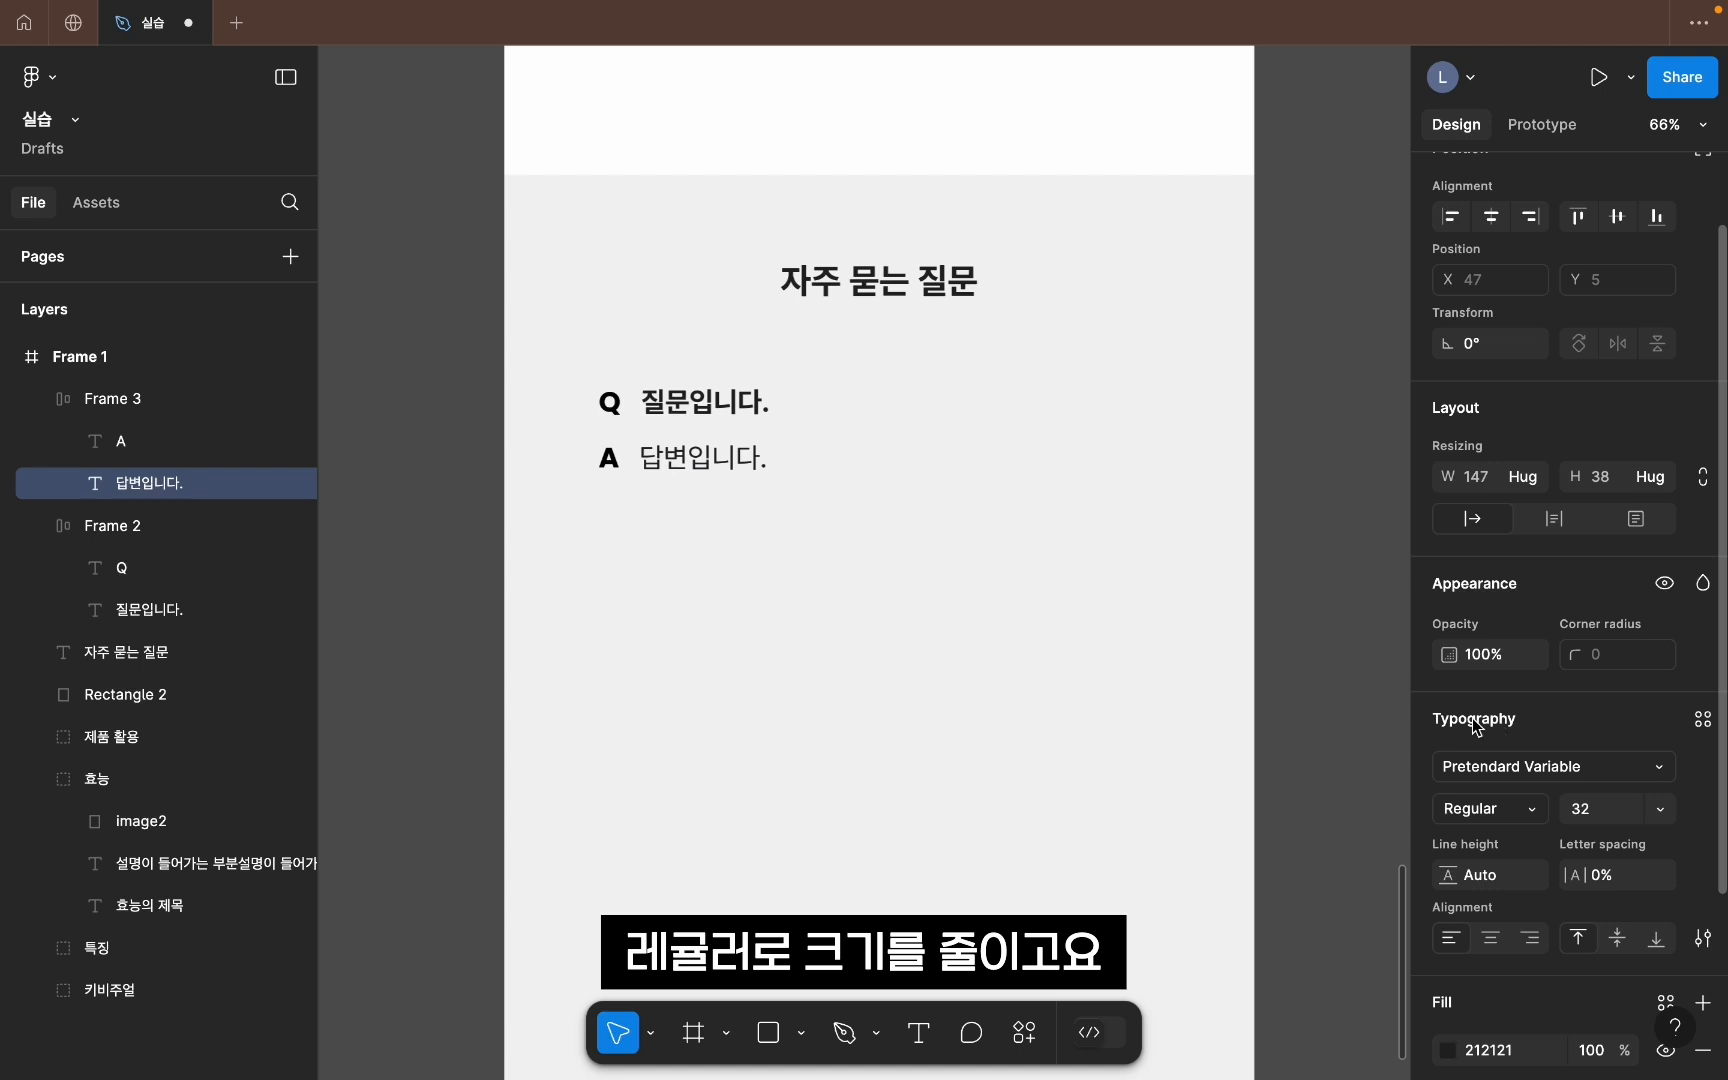
{"action": "left_click", "coordinate": [1608, 818]}
{"action": "type", "text": "24"}
{"action": "key", "text": "Return"}
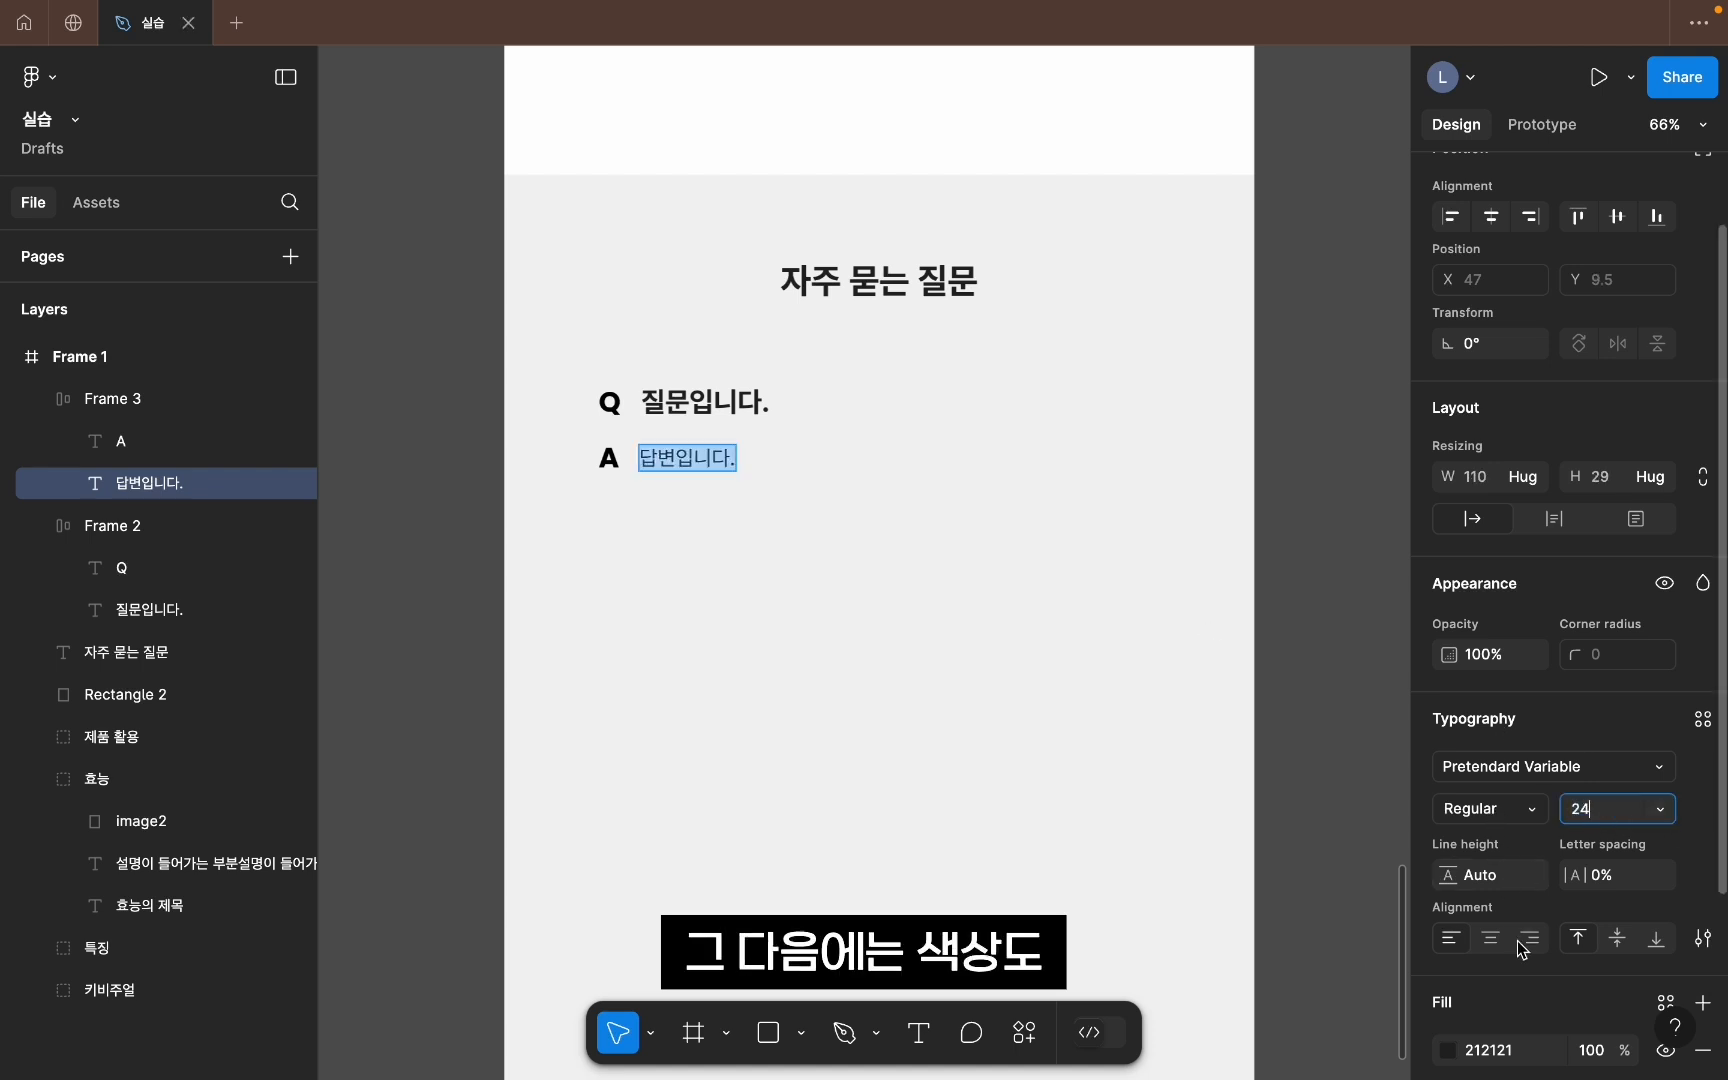
{"action": "left_click", "coordinate": [1449, 1050]}
Step: Combine the question and answer rows into one vertical auto layout frame and give it a white FFFFFF fill
{"action": "left_click", "coordinate": [636, 409], "text": "shift"}
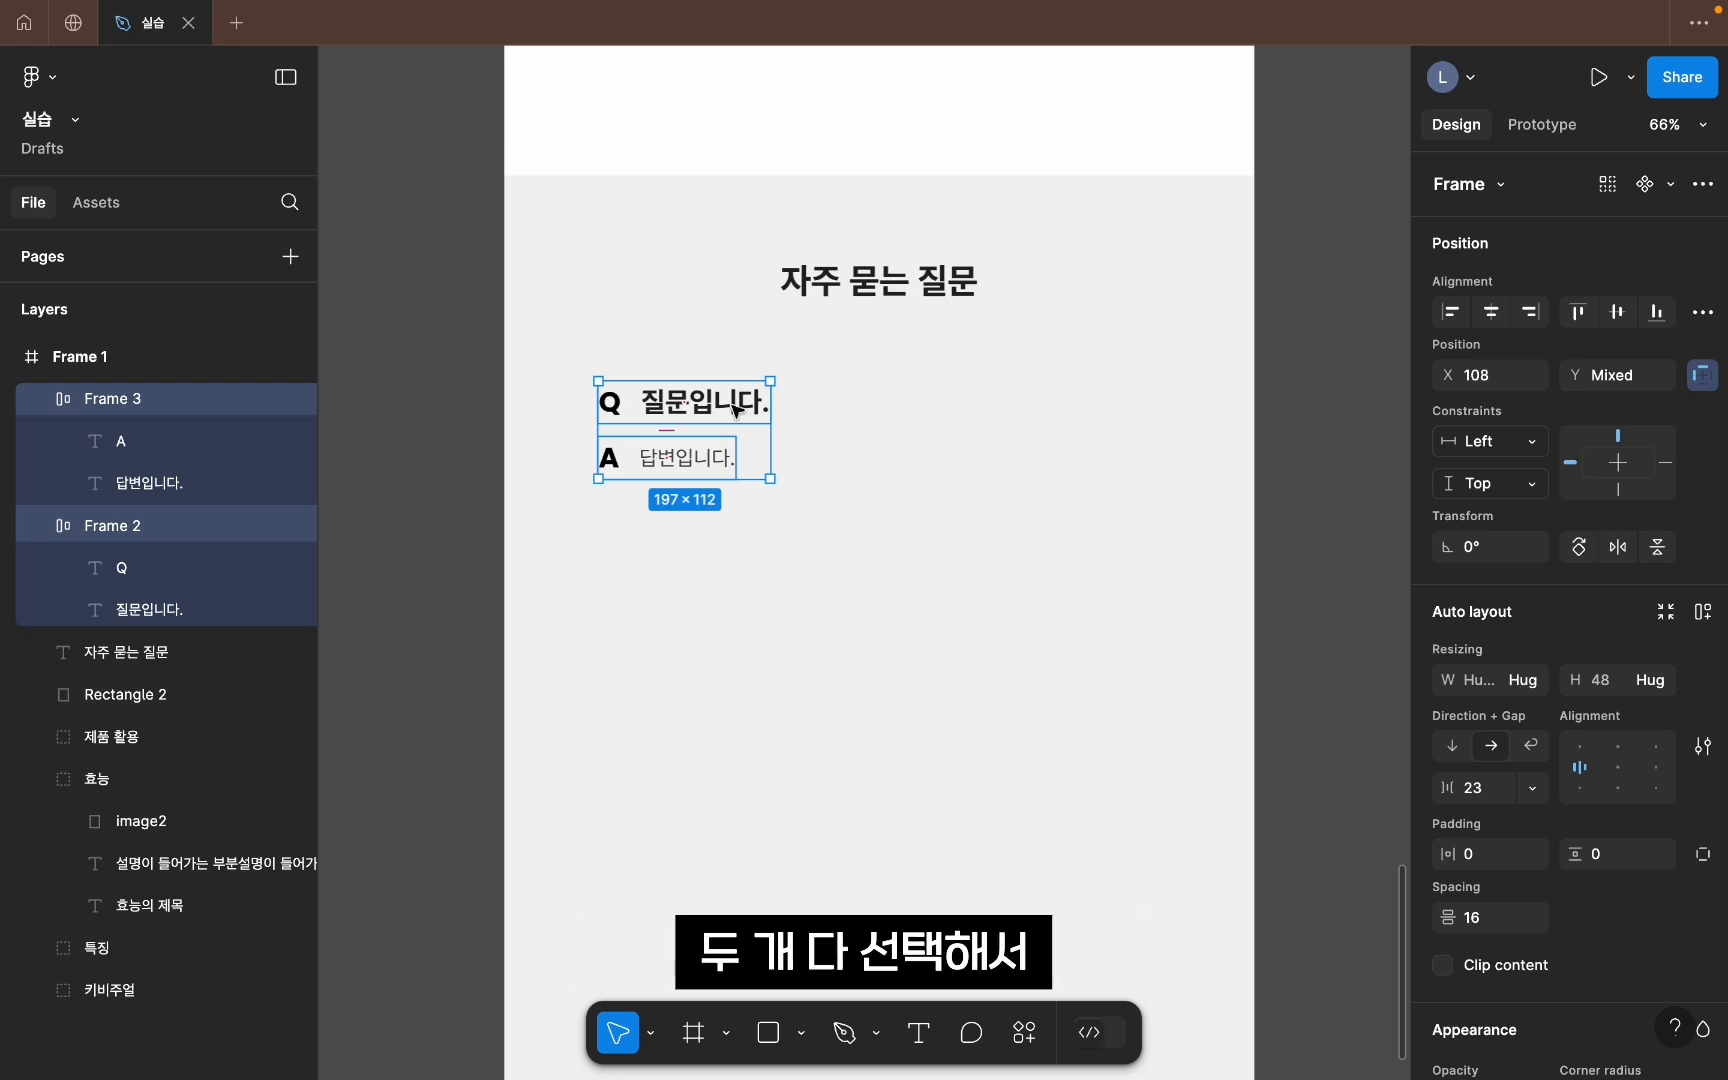
{"action": "key", "text": "shift+a"}
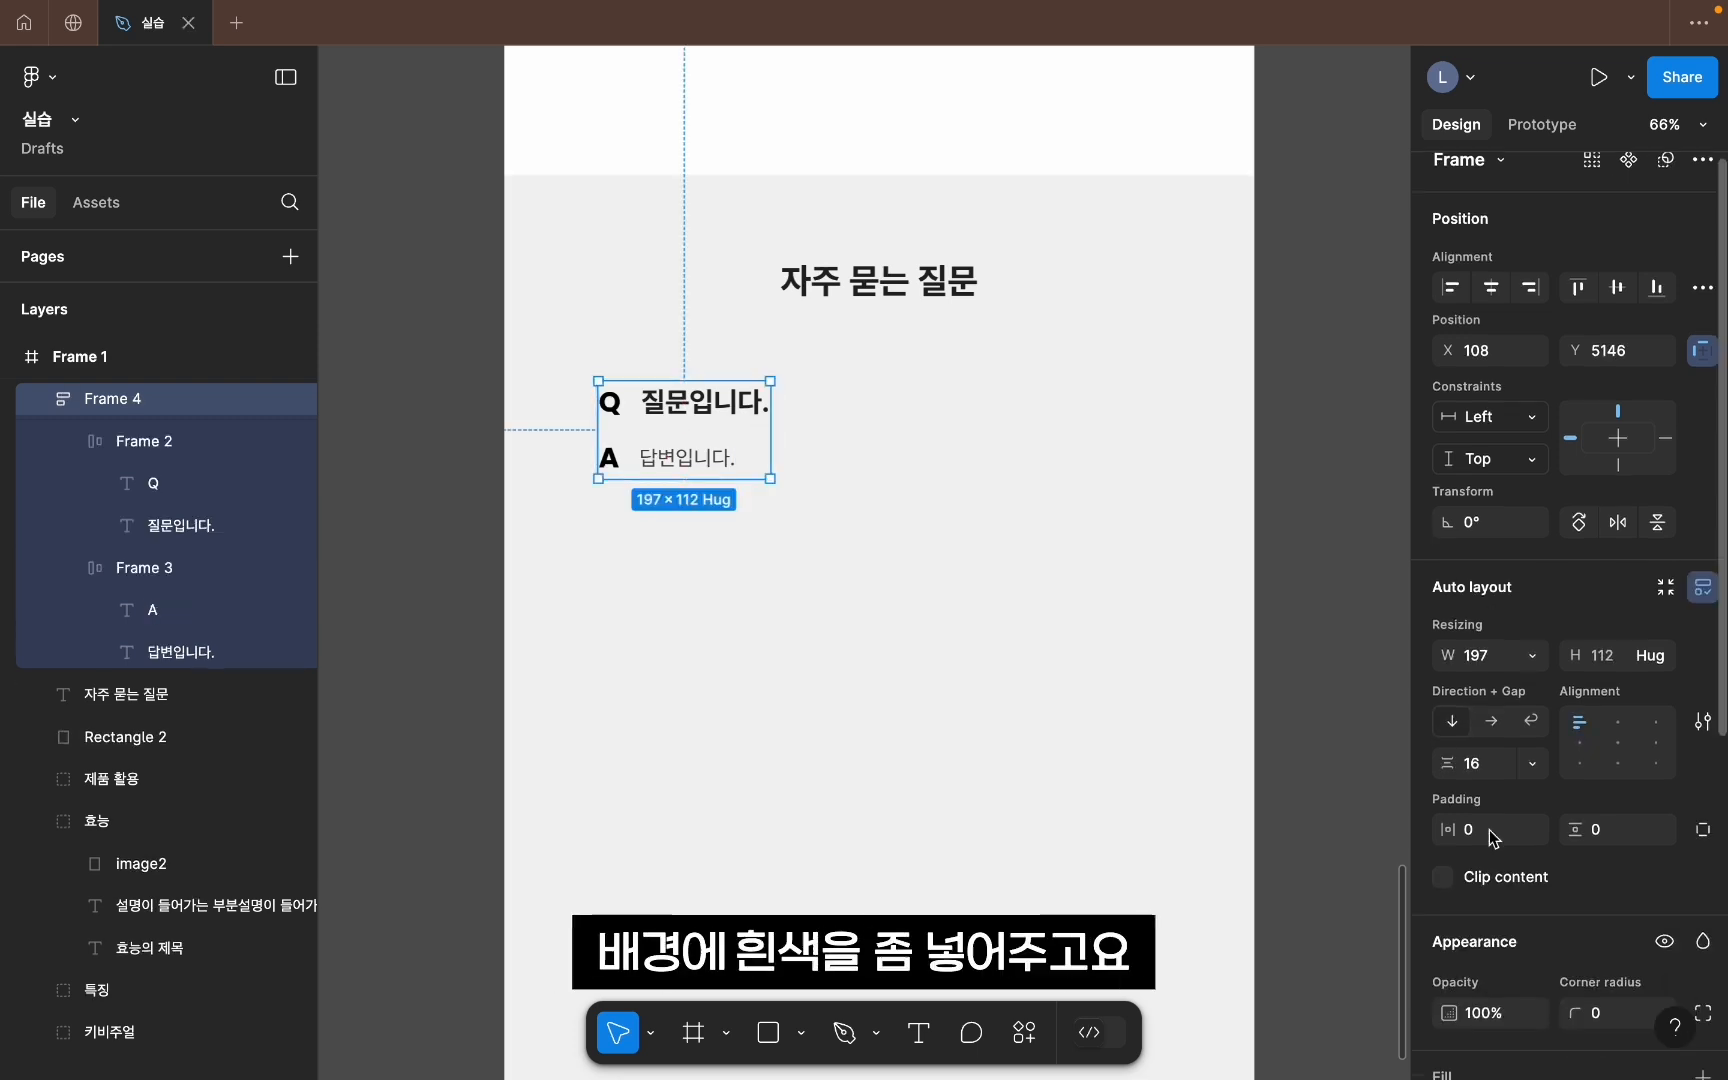
{"action": "scroll", "coordinate": [1477, 822], "scroll_direction": "down", "scroll_amount": 5}
{"action": "left_click", "coordinate": [1442, 631]}
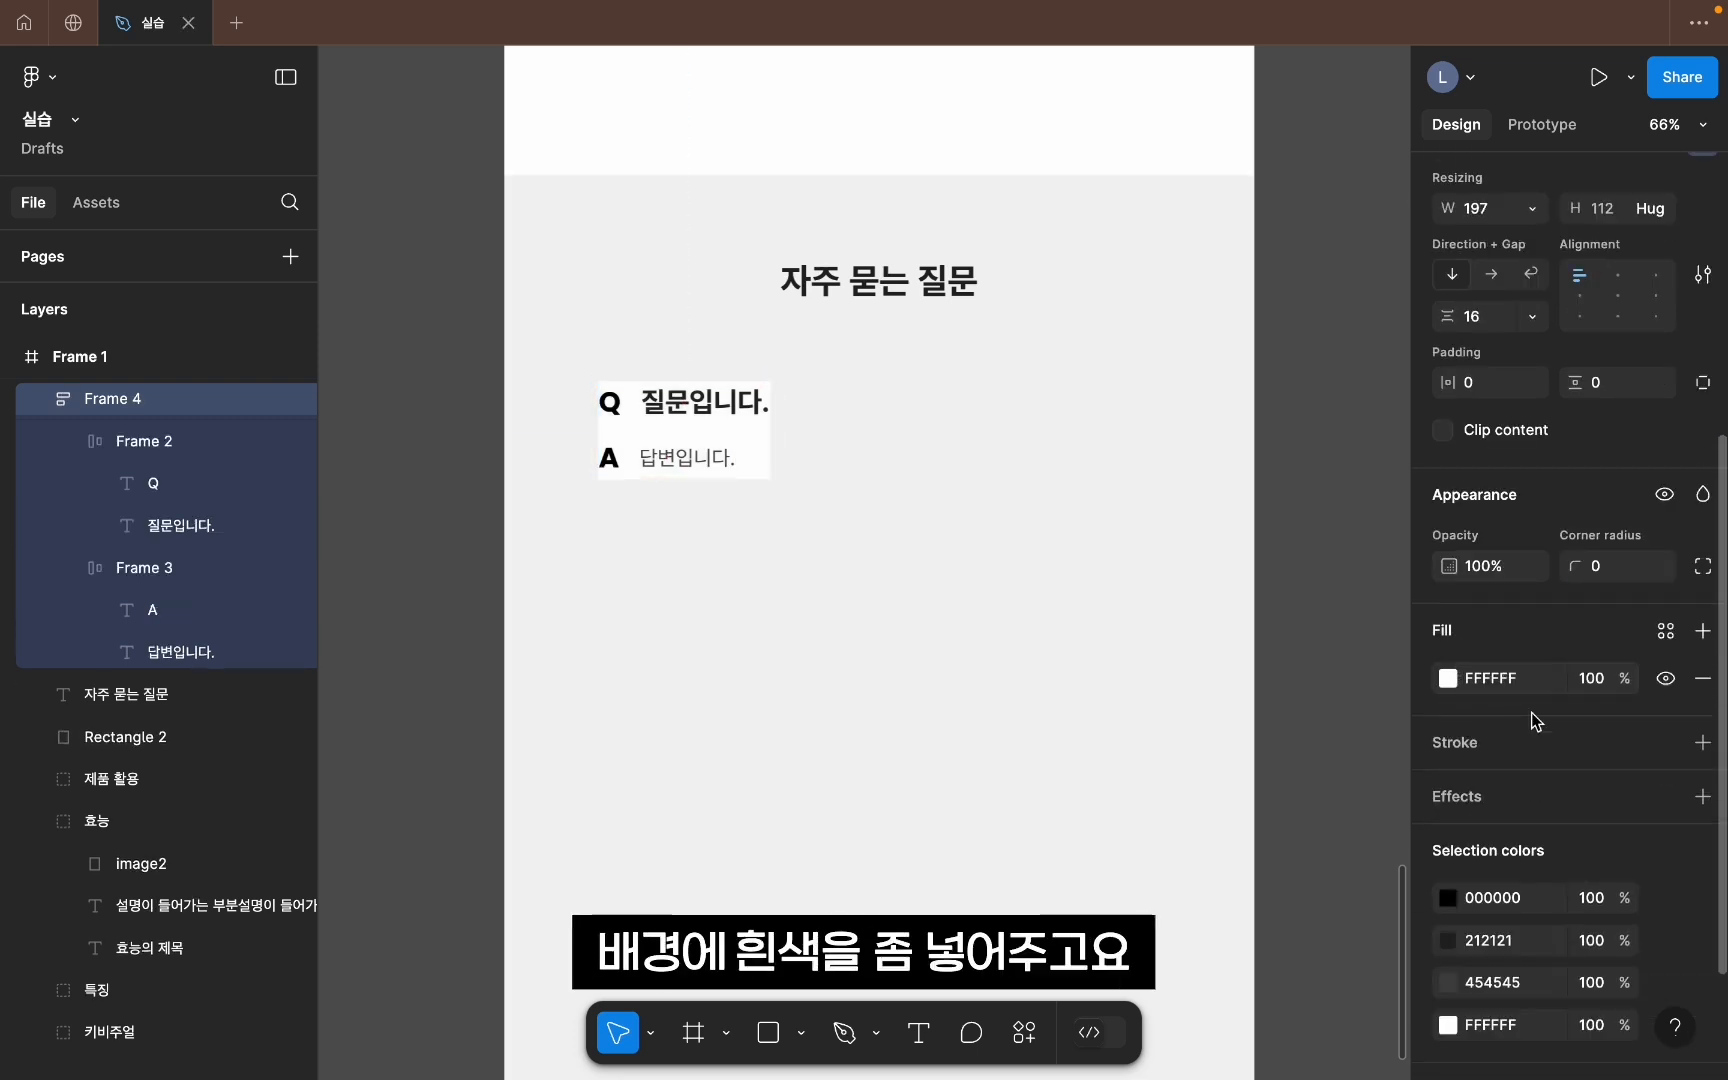
Step: Set the Q&A card's corner radius to 16 and its horizontal and vertical padding to 24
{"action": "left_click", "coordinate": [1612, 566]}
{"action": "type", "text": "8"}
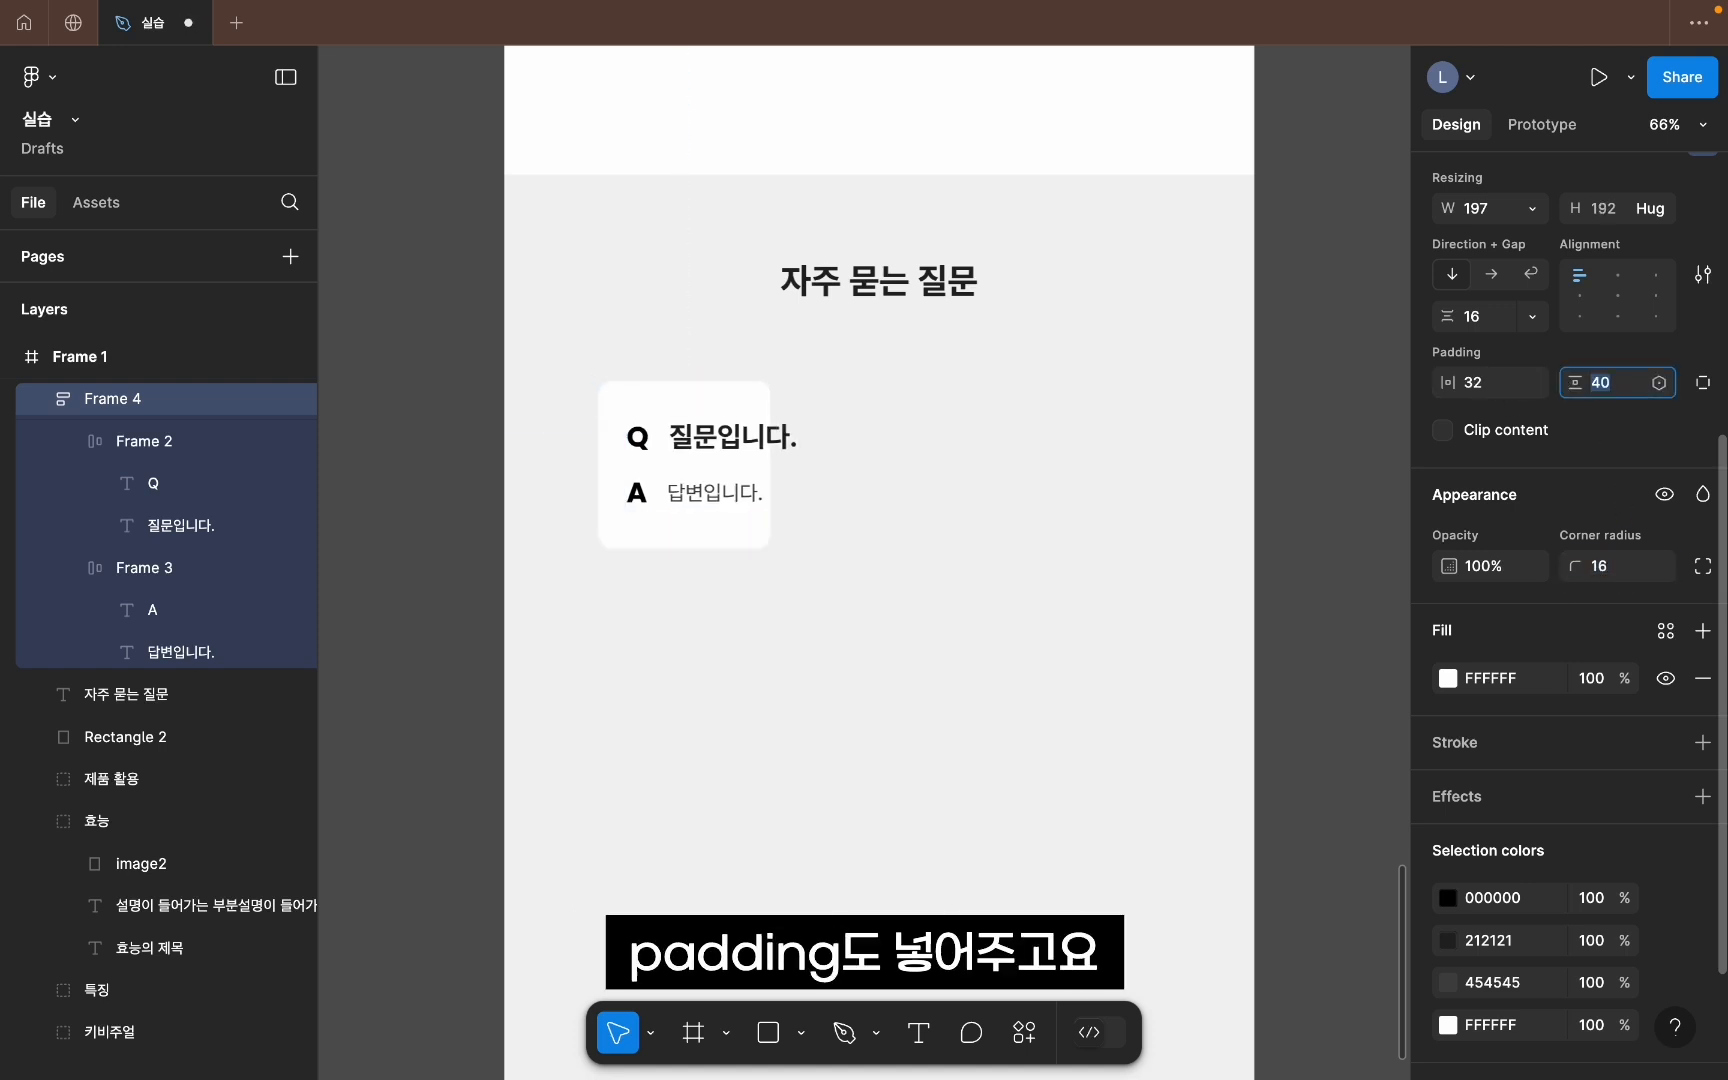
{"action": "key", "text": "shift+Down"}
{"action": "key", "text": "shift+Down"}
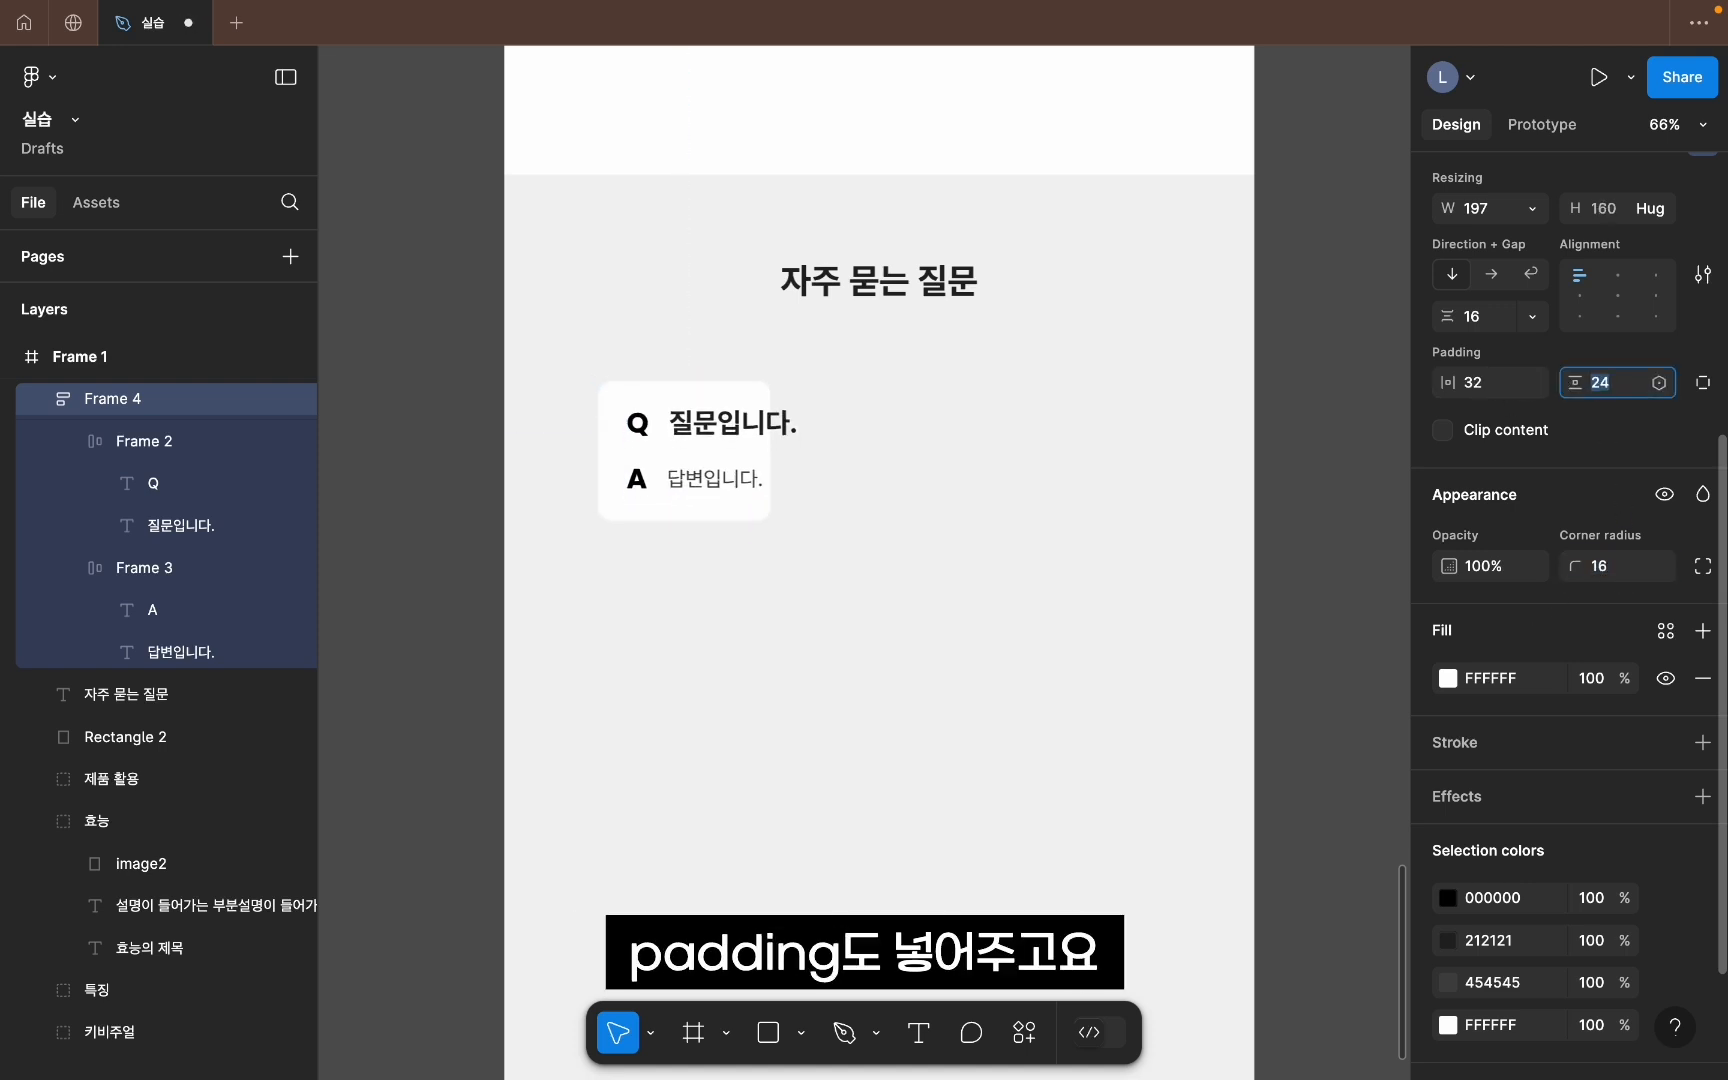
Step: Widen the Q&A card to about 749 and centre it horizontally below the FAQ heading
{"action": "left_click_drag", "start_coordinate": [771, 447], "coordinate": [906, 447]}
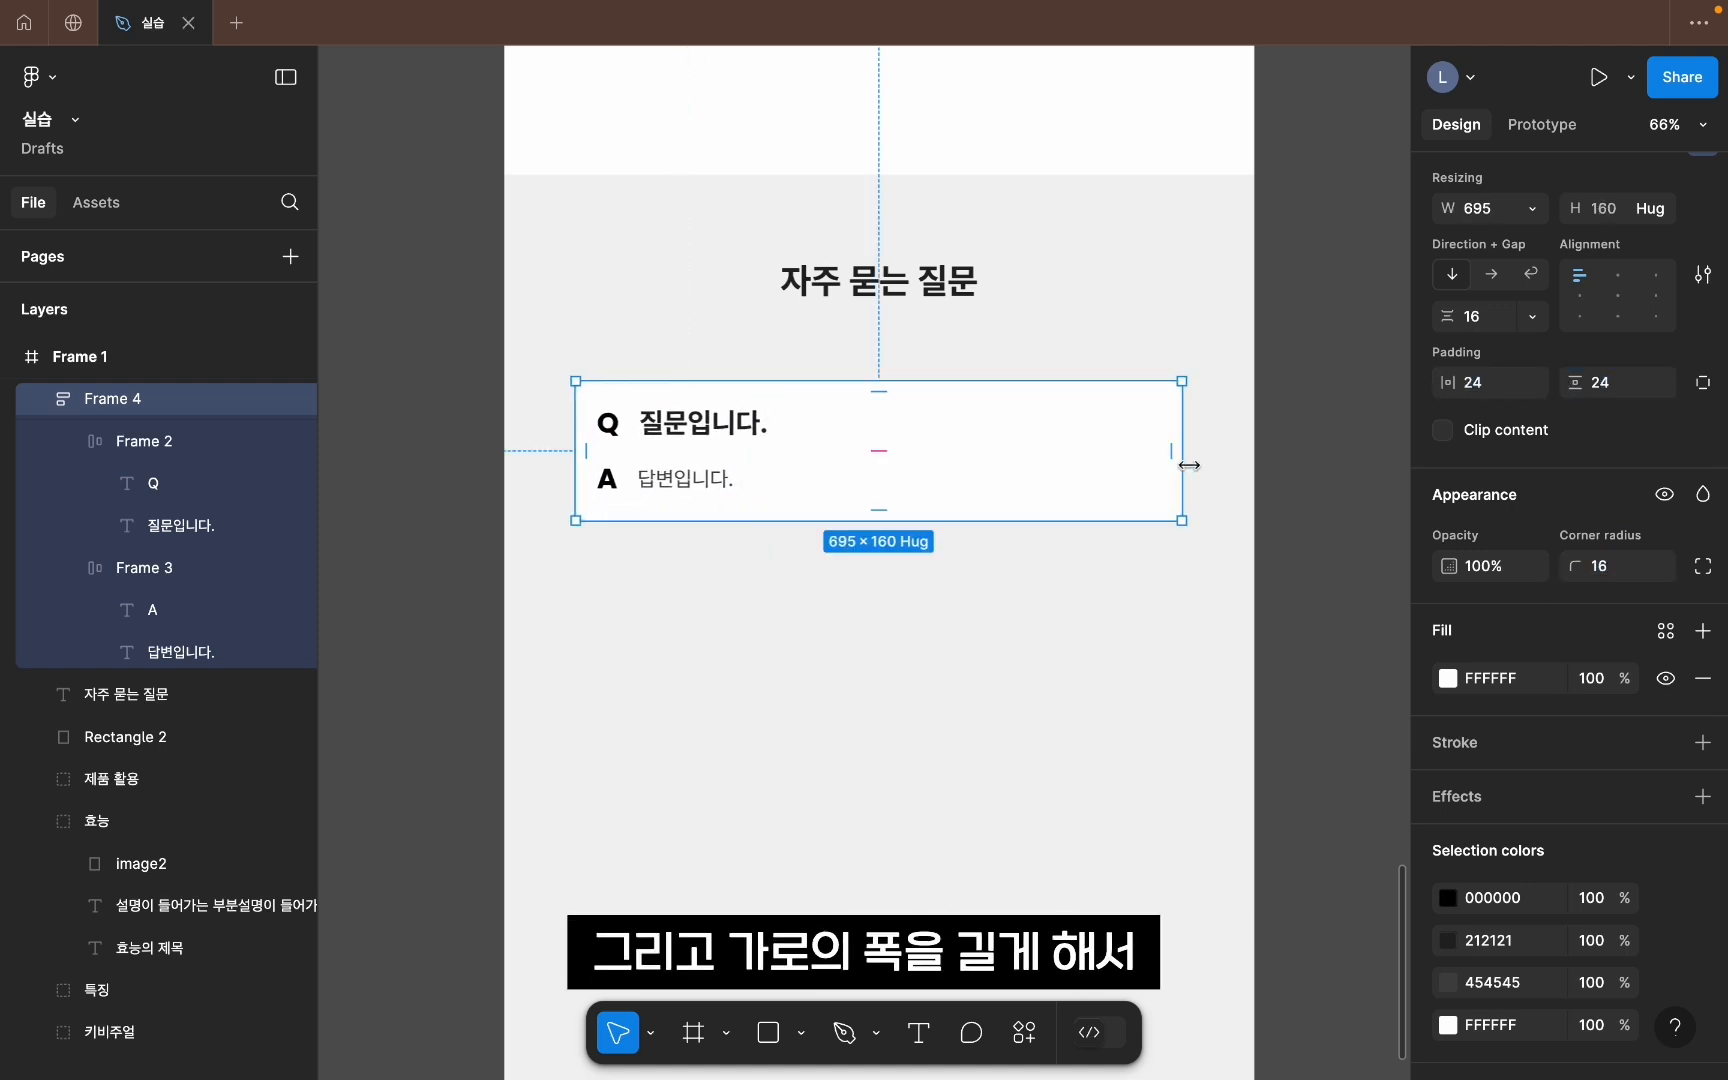
{"action": "left_click_drag", "start_coordinate": [1185, 466], "coordinate": [1230, 467]}
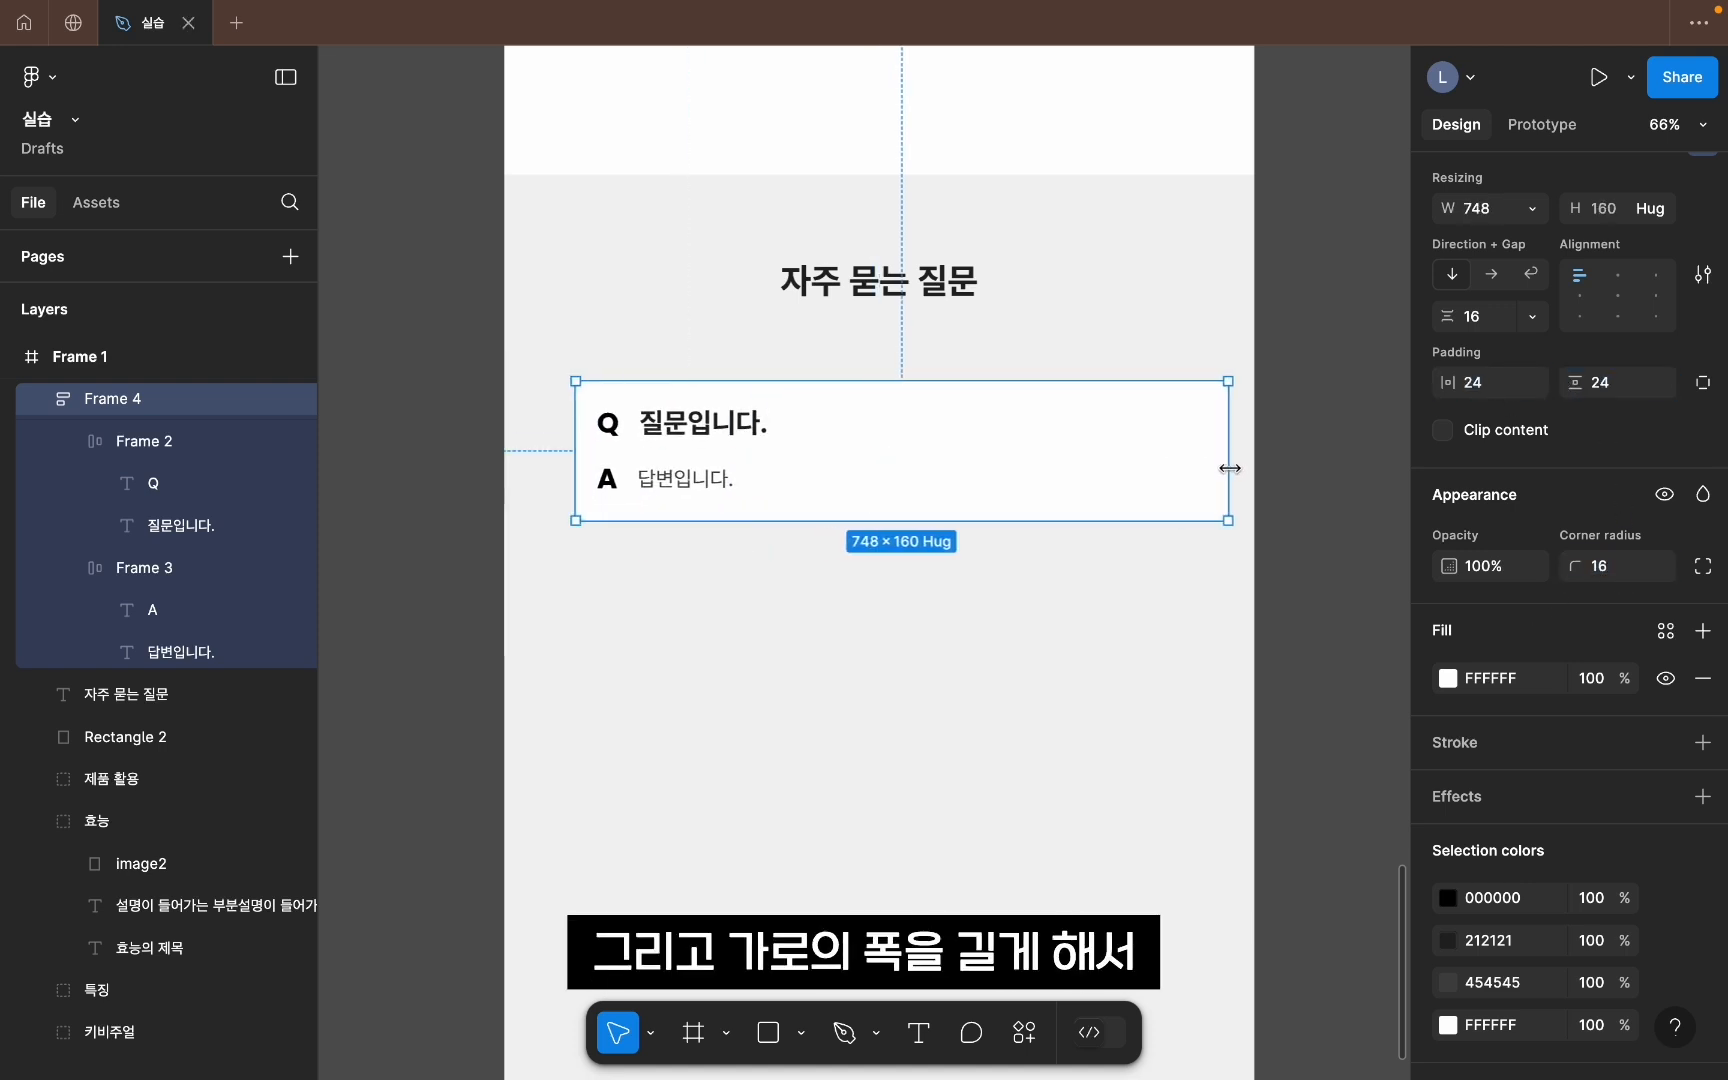
{"action": "left_click_drag", "start_coordinate": [1087, 481], "coordinate": [1083, 483]}
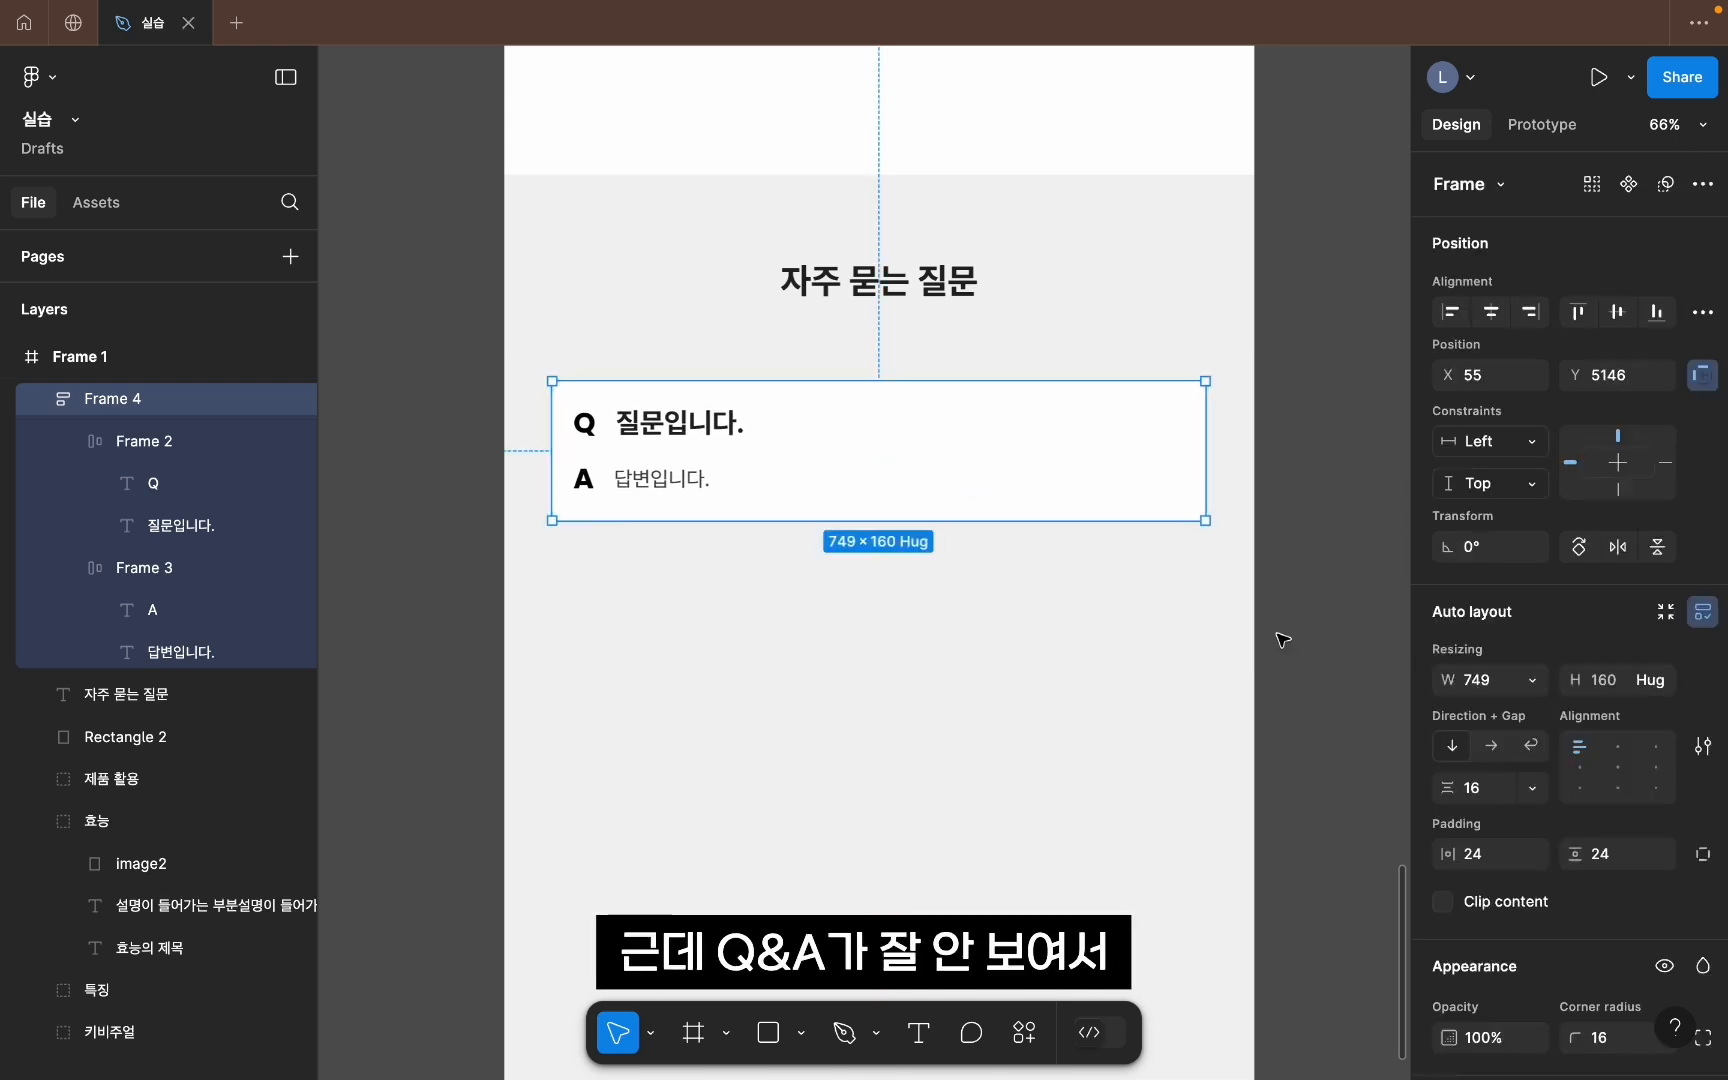
Step: Add a drop shadow at 15% opacity to the Q&A card
{"action": "scroll", "coordinate": [1520, 830], "scroll_direction": "down", "scroll_amount": 5}
{"action": "left_click", "coordinate": [1445, 639]}
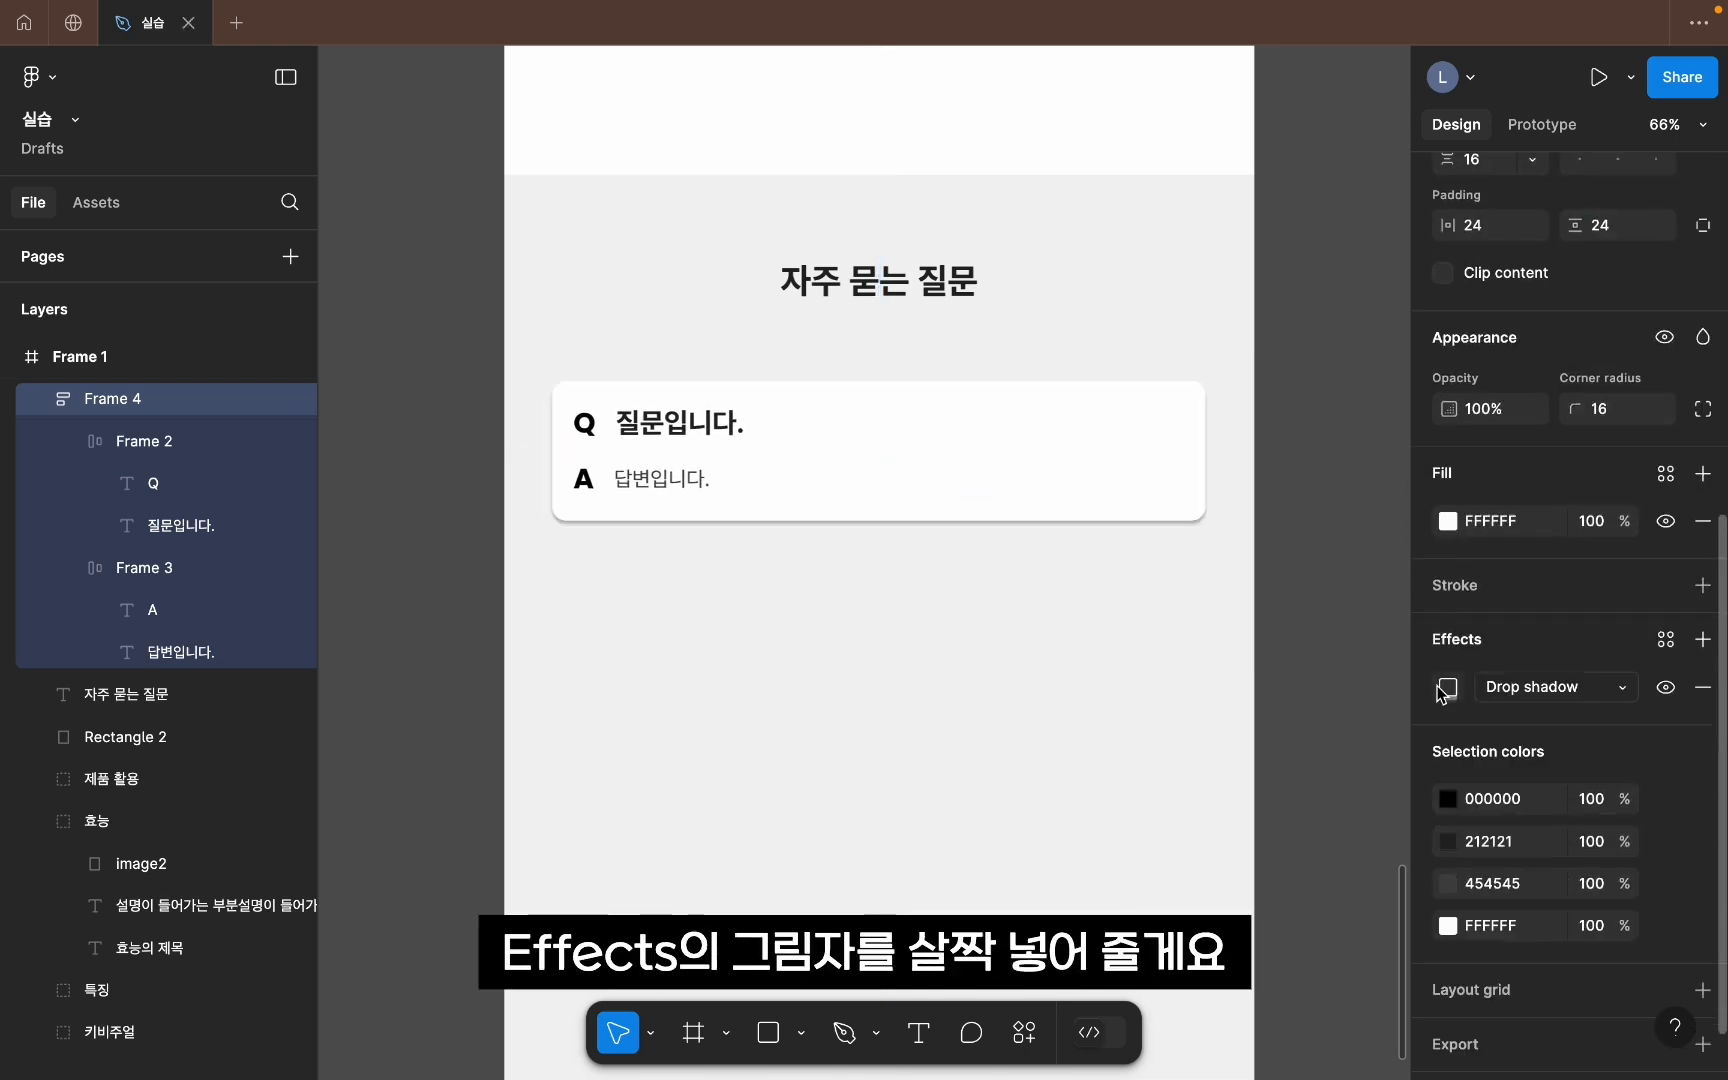
{"action": "left_click", "coordinate": [1447, 688]}
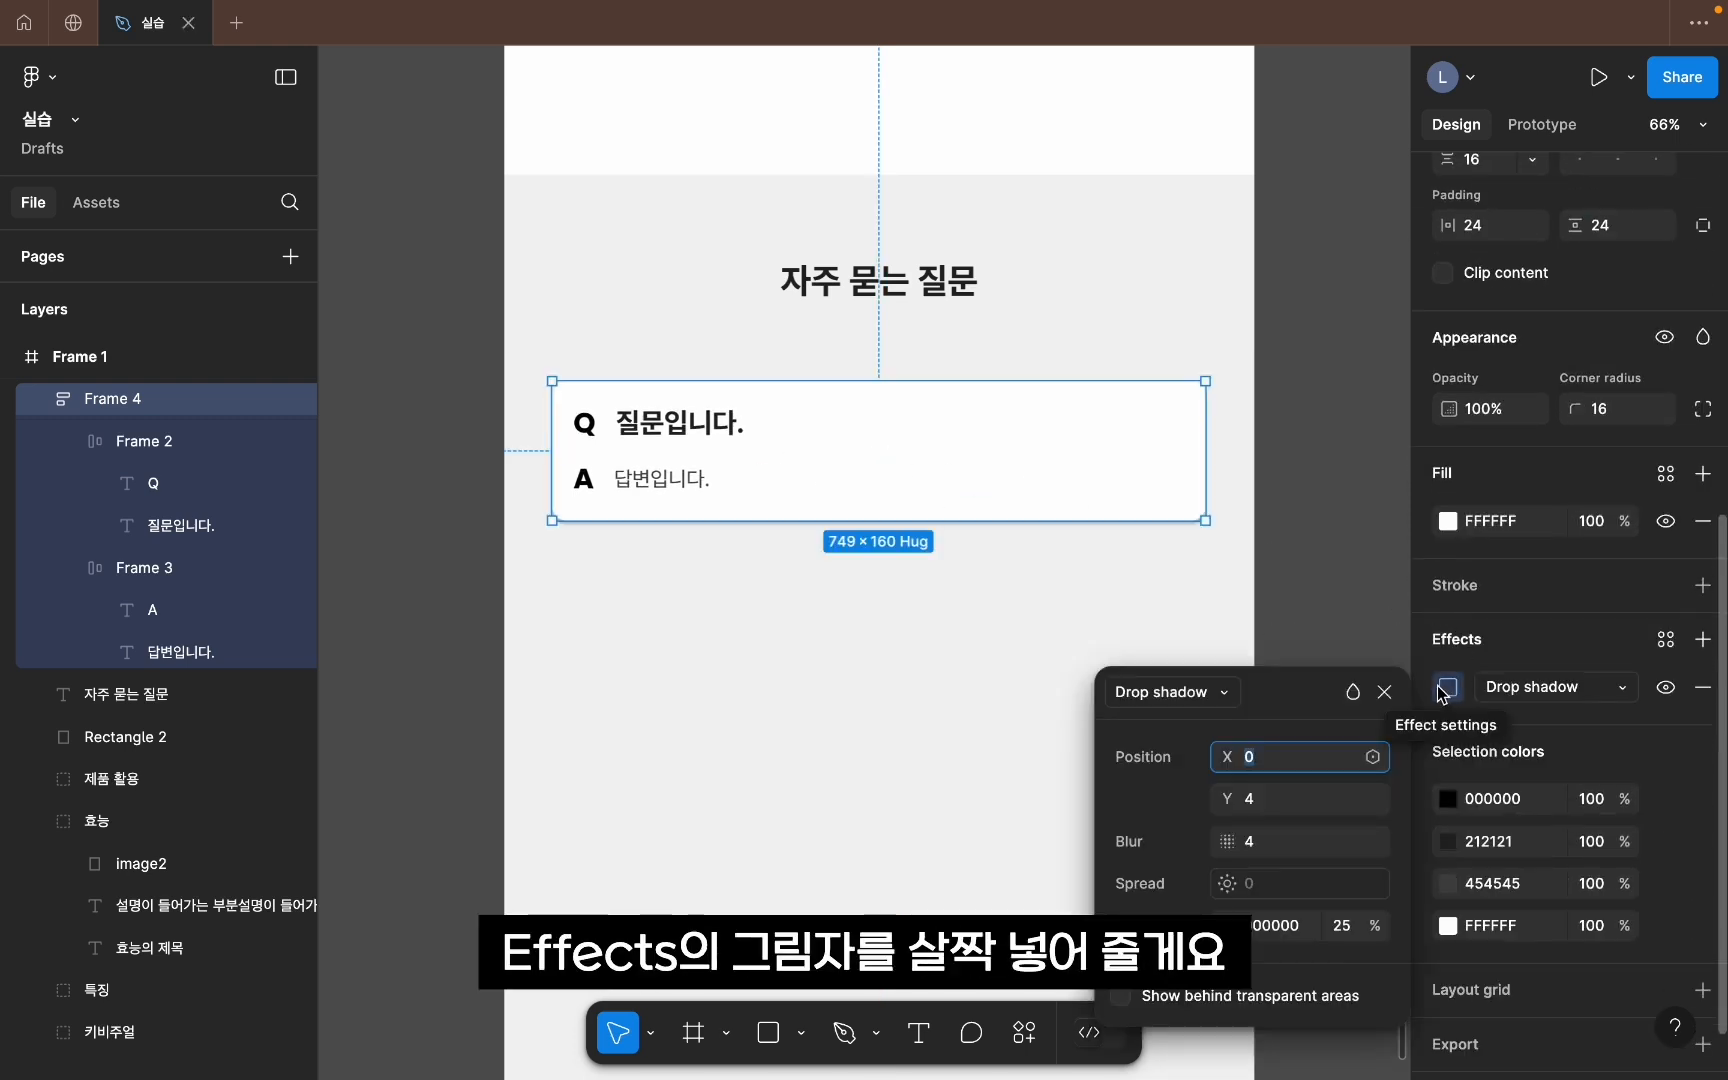
{"action": "left_click", "coordinate": [1340, 925]}
{"action": "type", "text": "15"}
{"action": "key", "text": "Return"}
Step: Duplicate the Q&A card downward into four evenly spaced cards and group them with the heading and grey background
{"action": "left_click", "coordinate": [868, 474]}
{"action": "left_click_drag", "start_coordinate": [868, 474], "coordinate": [910, 636]}
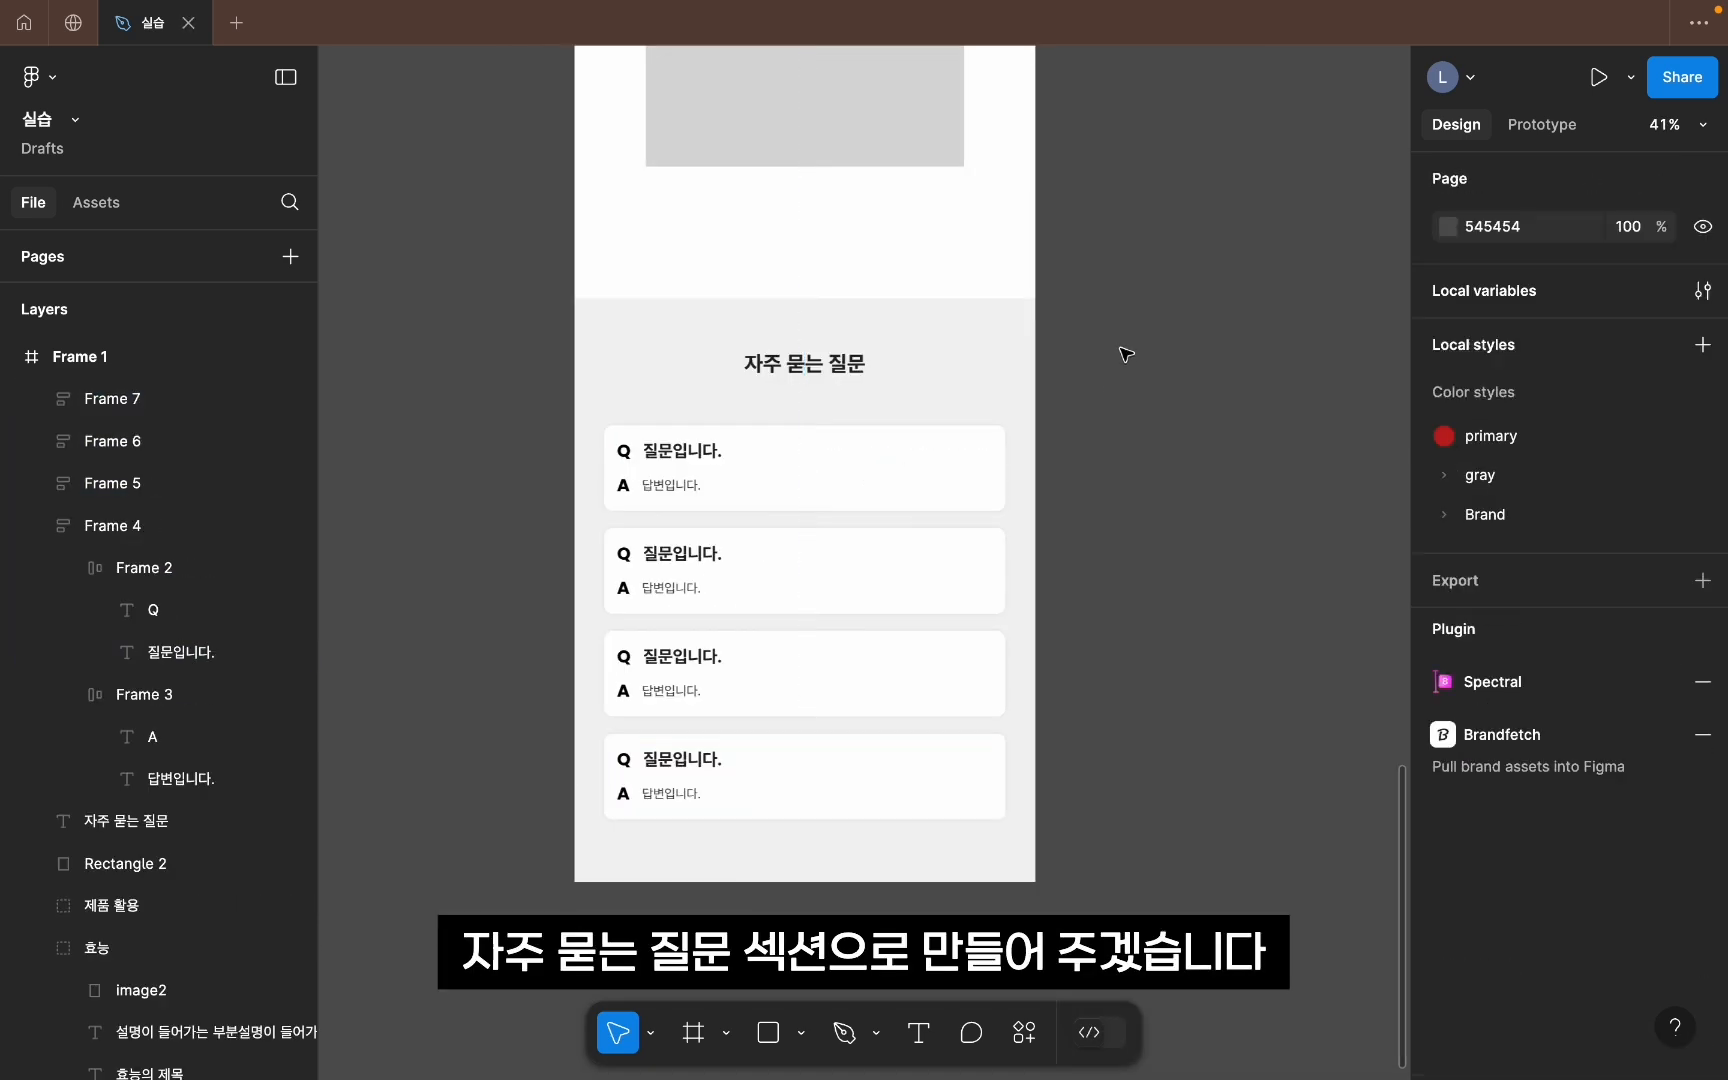
{"action": "left_click_drag", "start_coordinate": [1121, 348], "coordinate": [476, 935]}
{"action": "key", "text": "ctrl+g"}
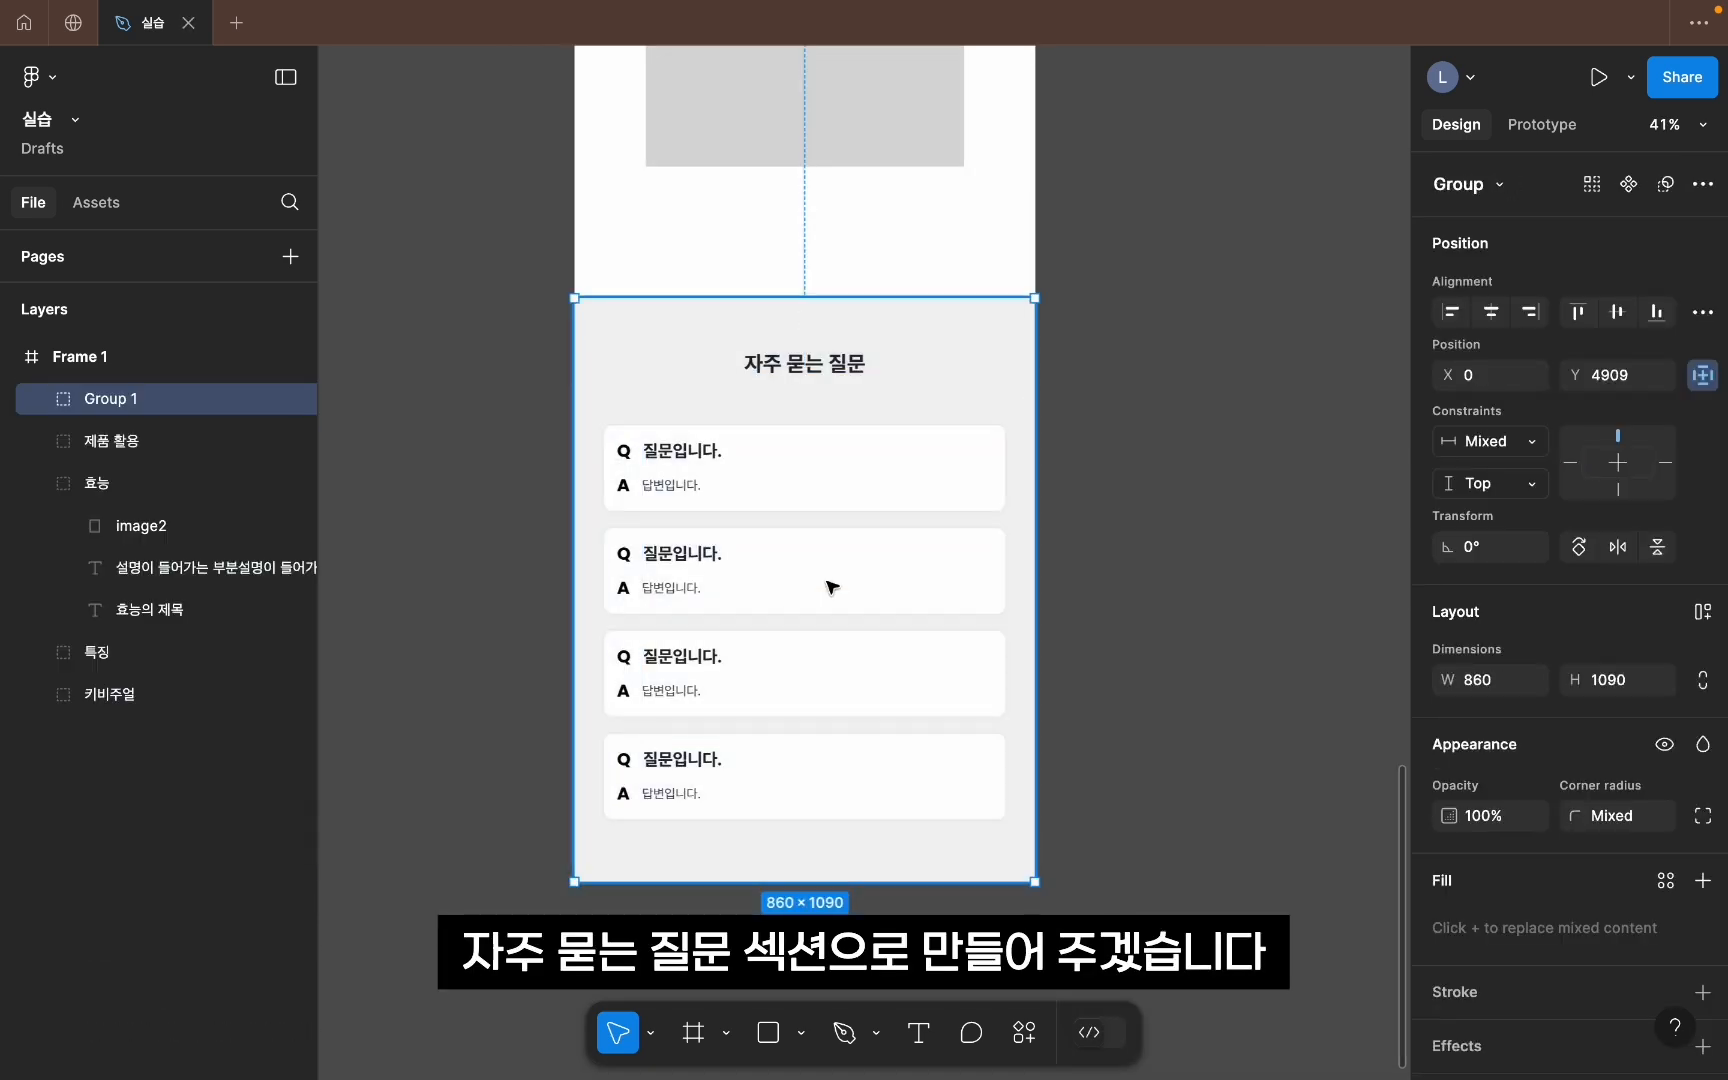
Step: Rename the new group FAQ and collapse the 효능 group in the layer list
{"action": "double_click", "coordinate": [125, 399]}
{"action": "type", "text": "FA"}
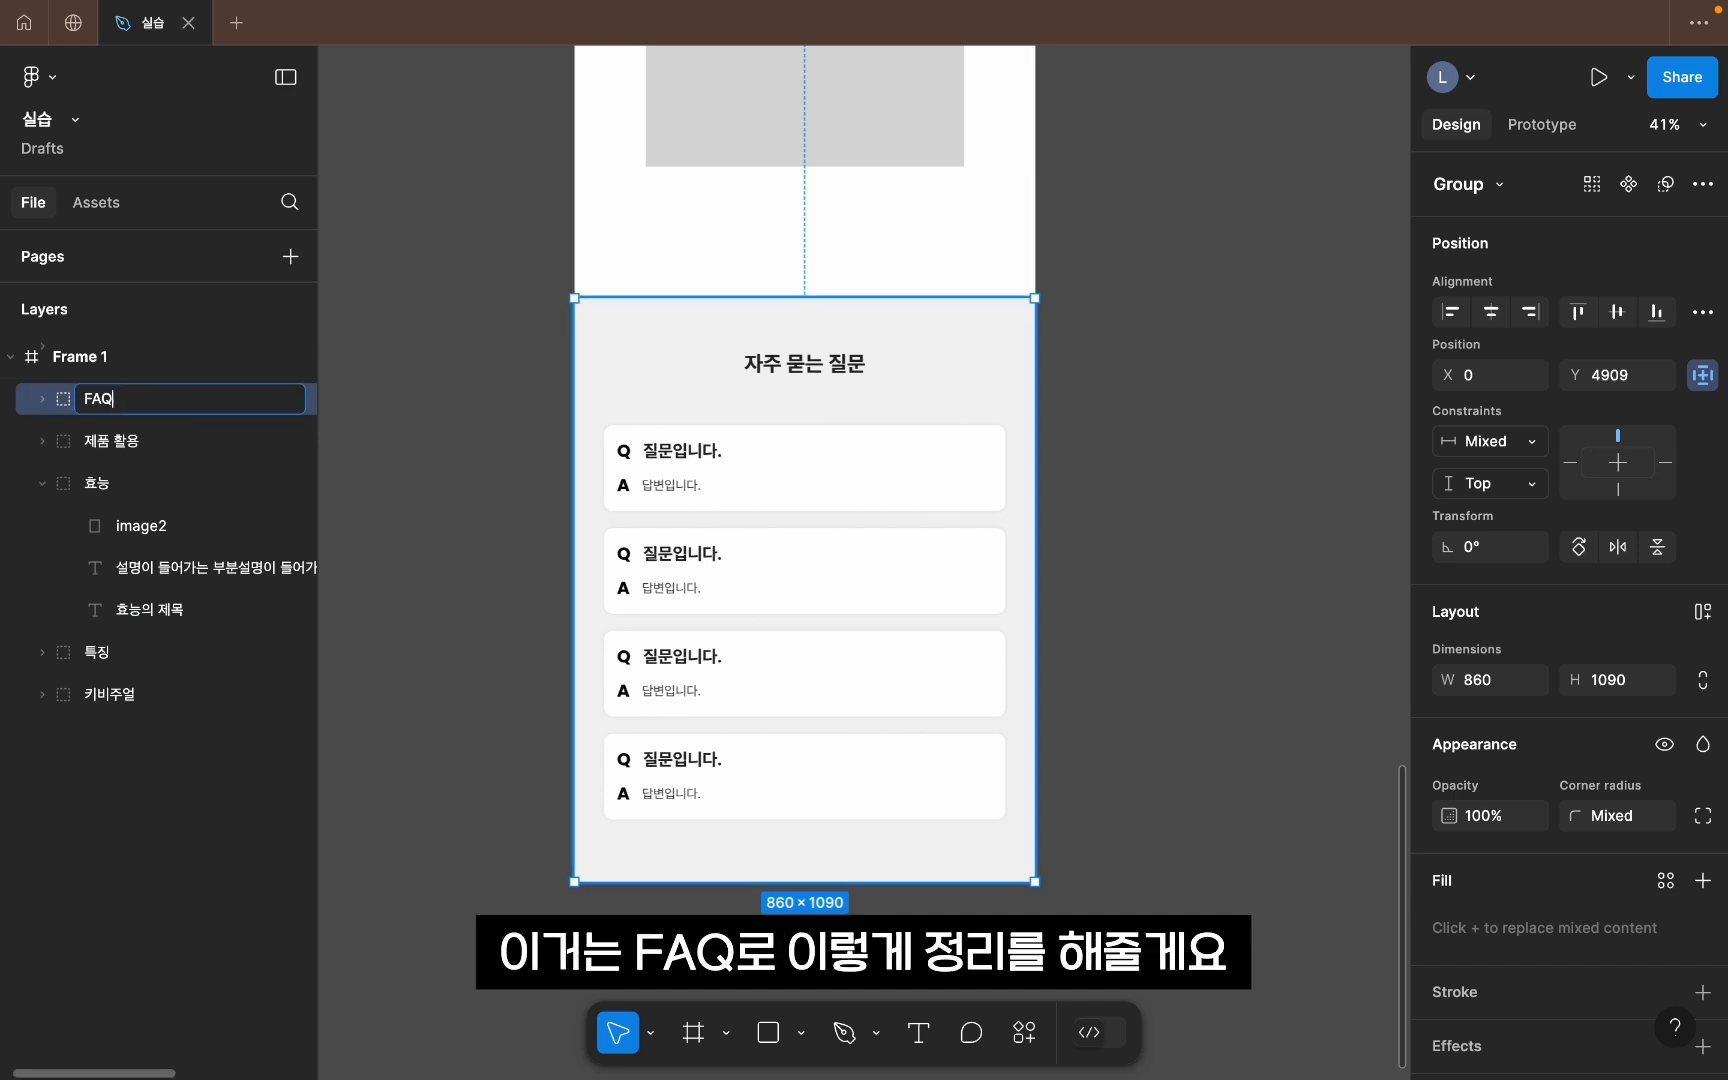
{"action": "type", "text": "Q"}
{"action": "key", "text": "Return"}
{"action": "left_click", "coordinate": [42, 484]}
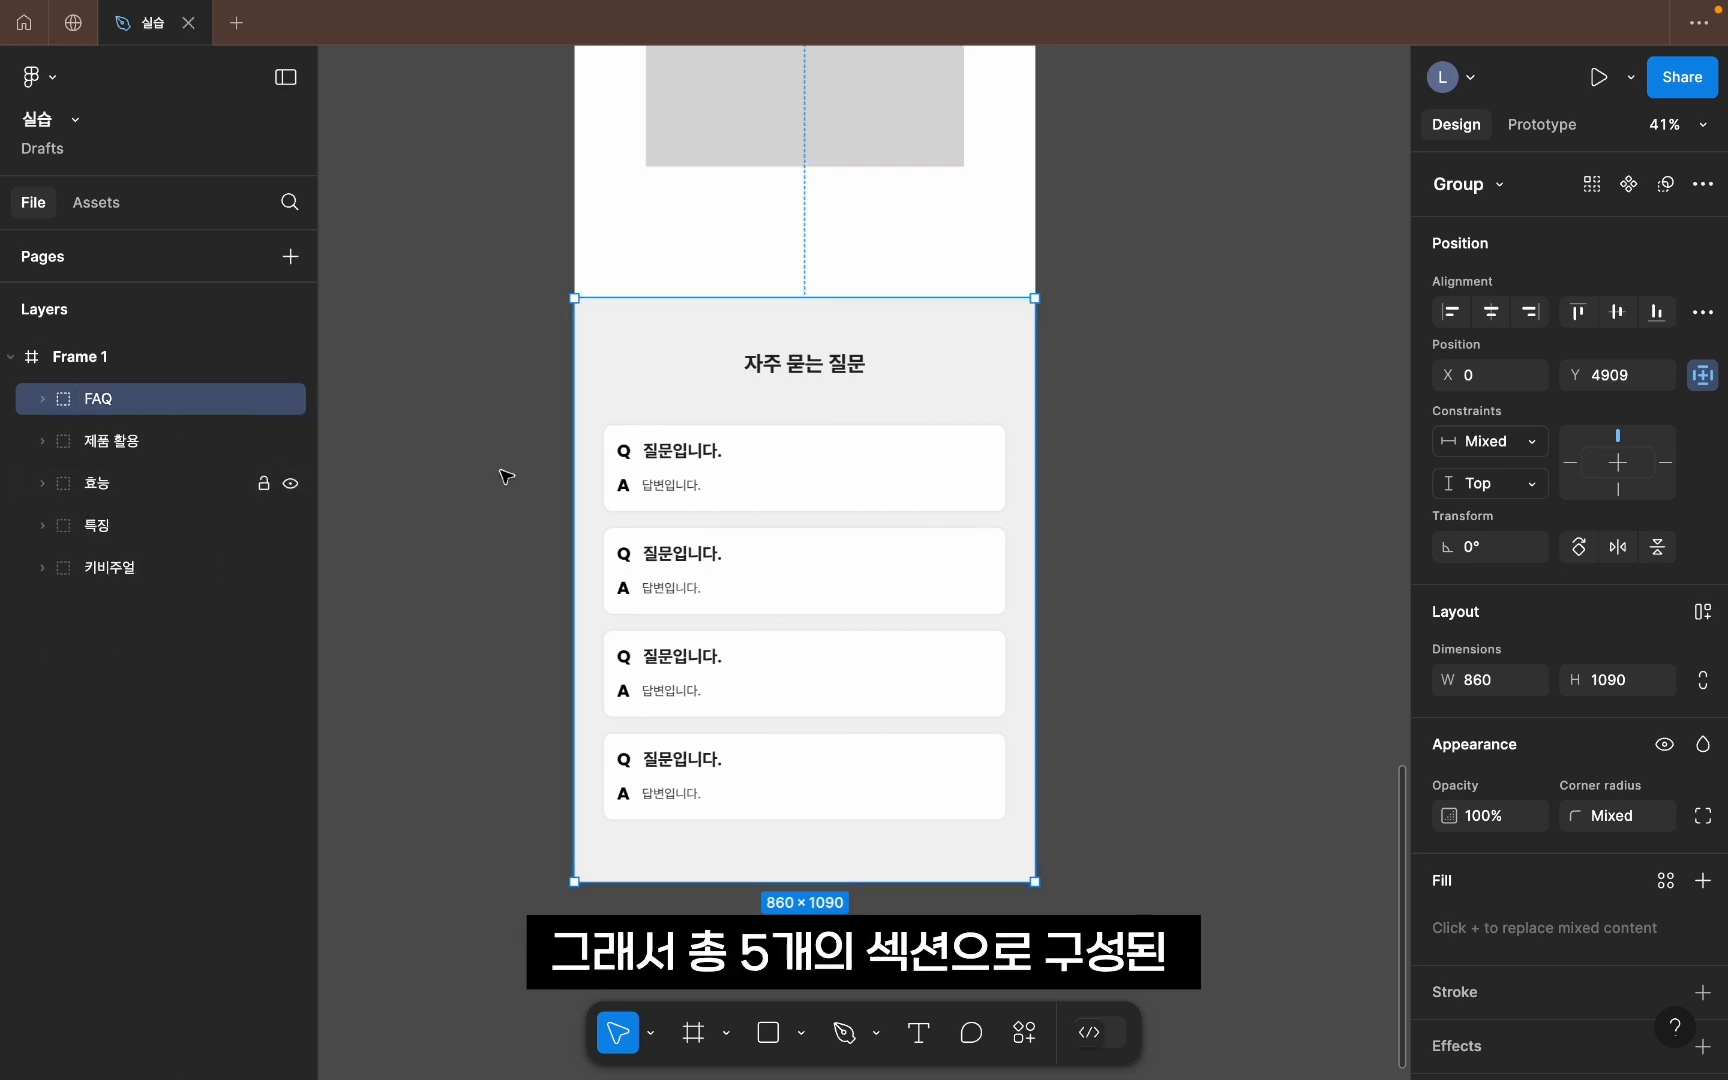
Step: Review the wireframe's sections from the key visual through features, product use and benefits down to the FAQ
{"action": "left_click", "coordinate": [1076, 480]}
{"action": "scroll", "coordinate": [1076, 480], "scroll_direction": "down", "scroll_amount": 2}
{"action": "scroll", "coordinate": [1169, 359], "scroll_direction": "up", "scroll_amount": 10}
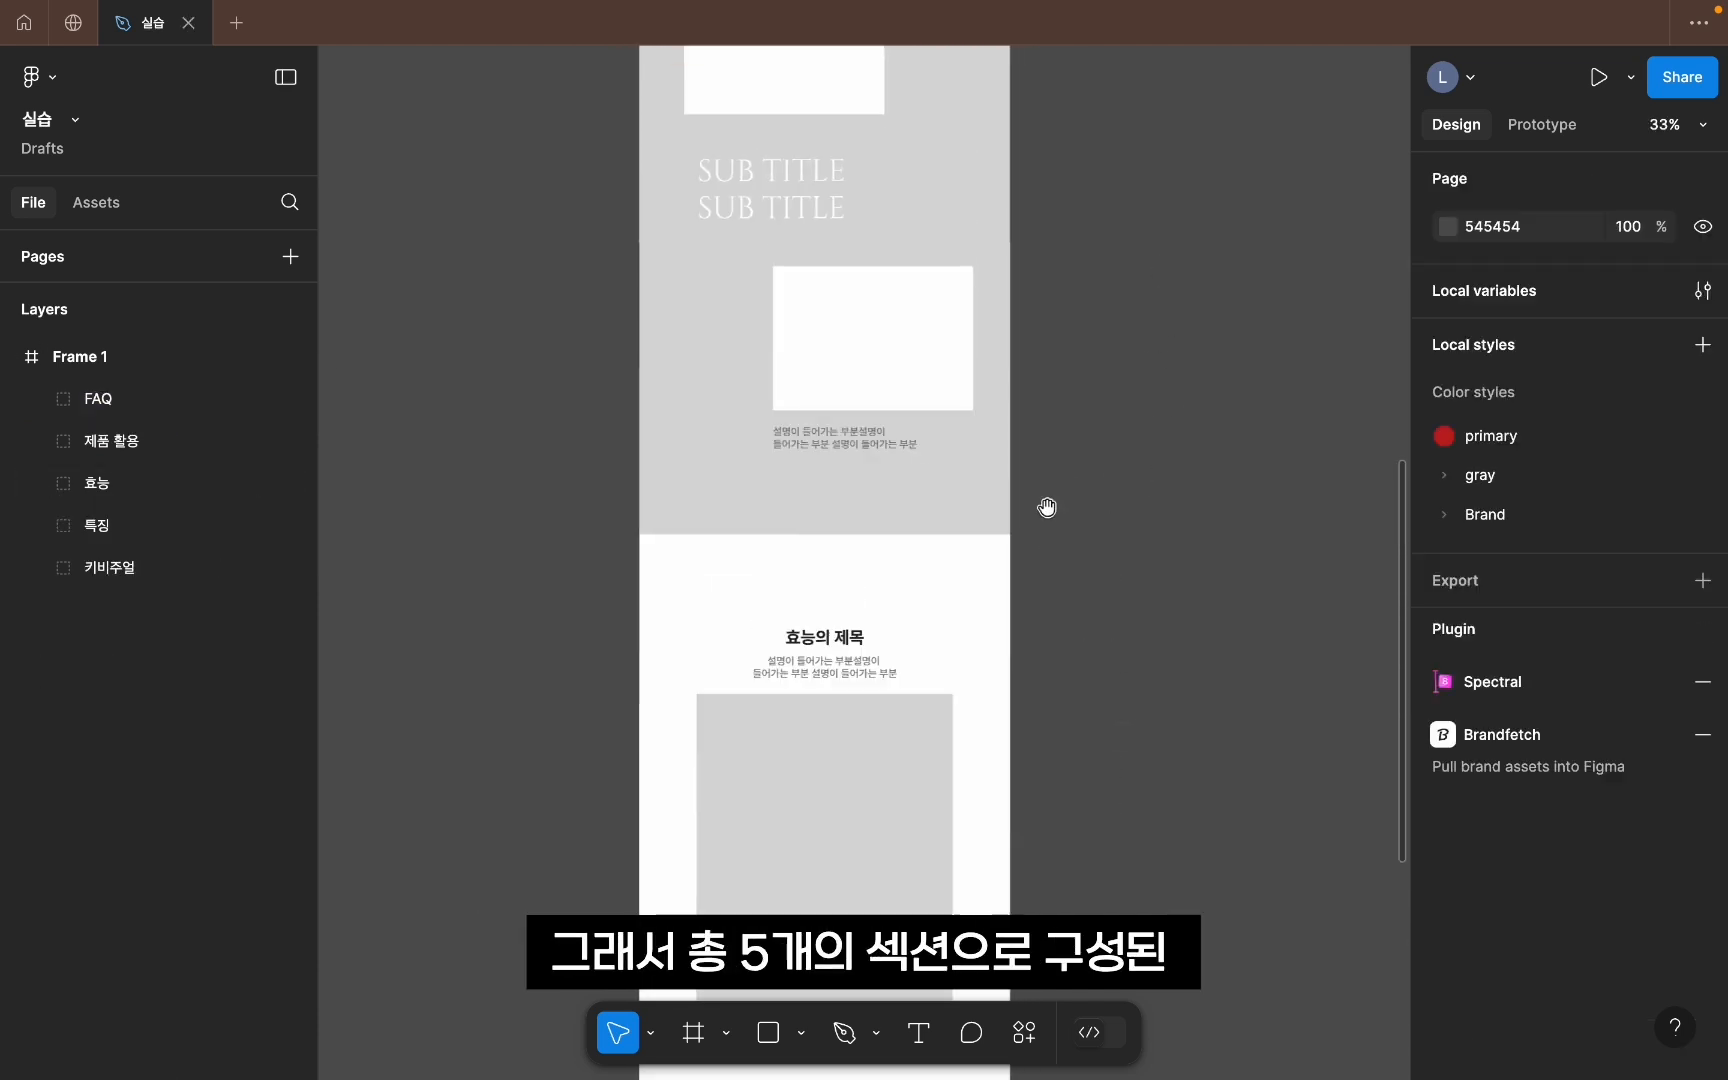
{"action": "scroll", "coordinate": [1048, 588], "scroll_direction": "up", "scroll_amount": 10}
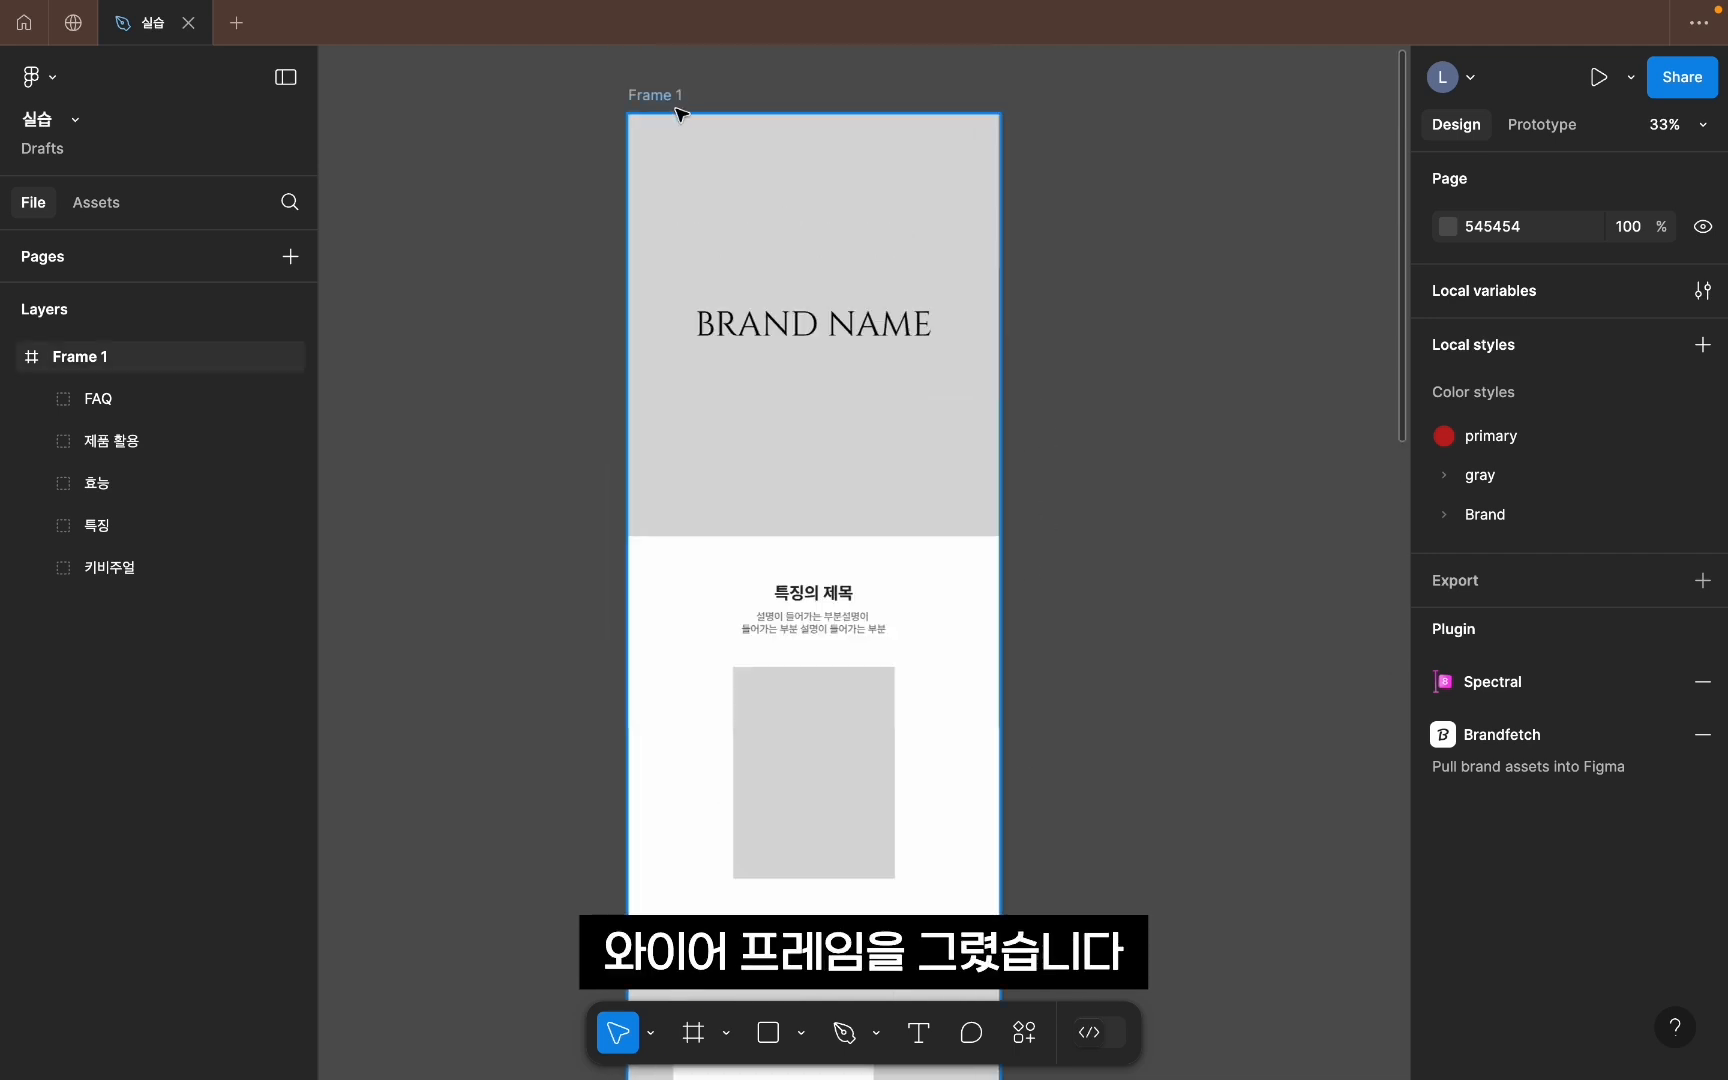
{"action": "left_click", "coordinate": [676, 108]}
{"action": "left_click", "coordinate": [455, 274]}
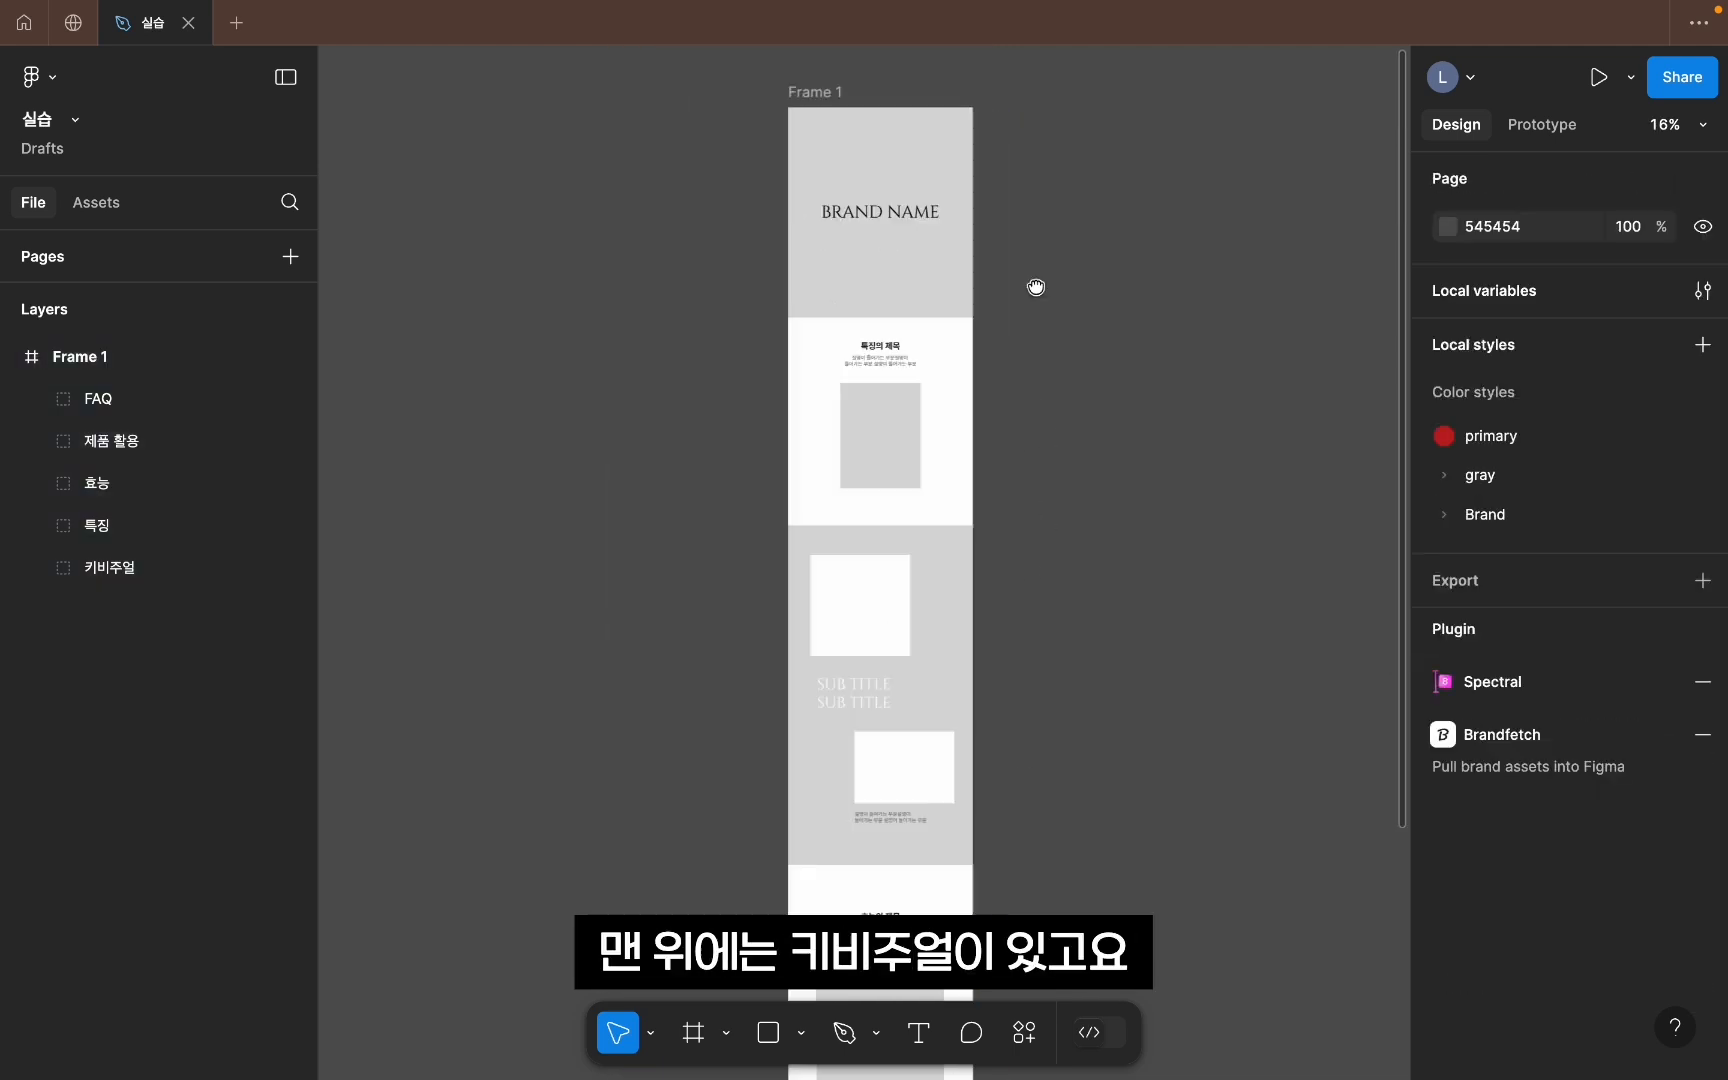
{"action": "left_click_drag", "start_coordinate": [1034, 286], "coordinate": [1034, 306]}
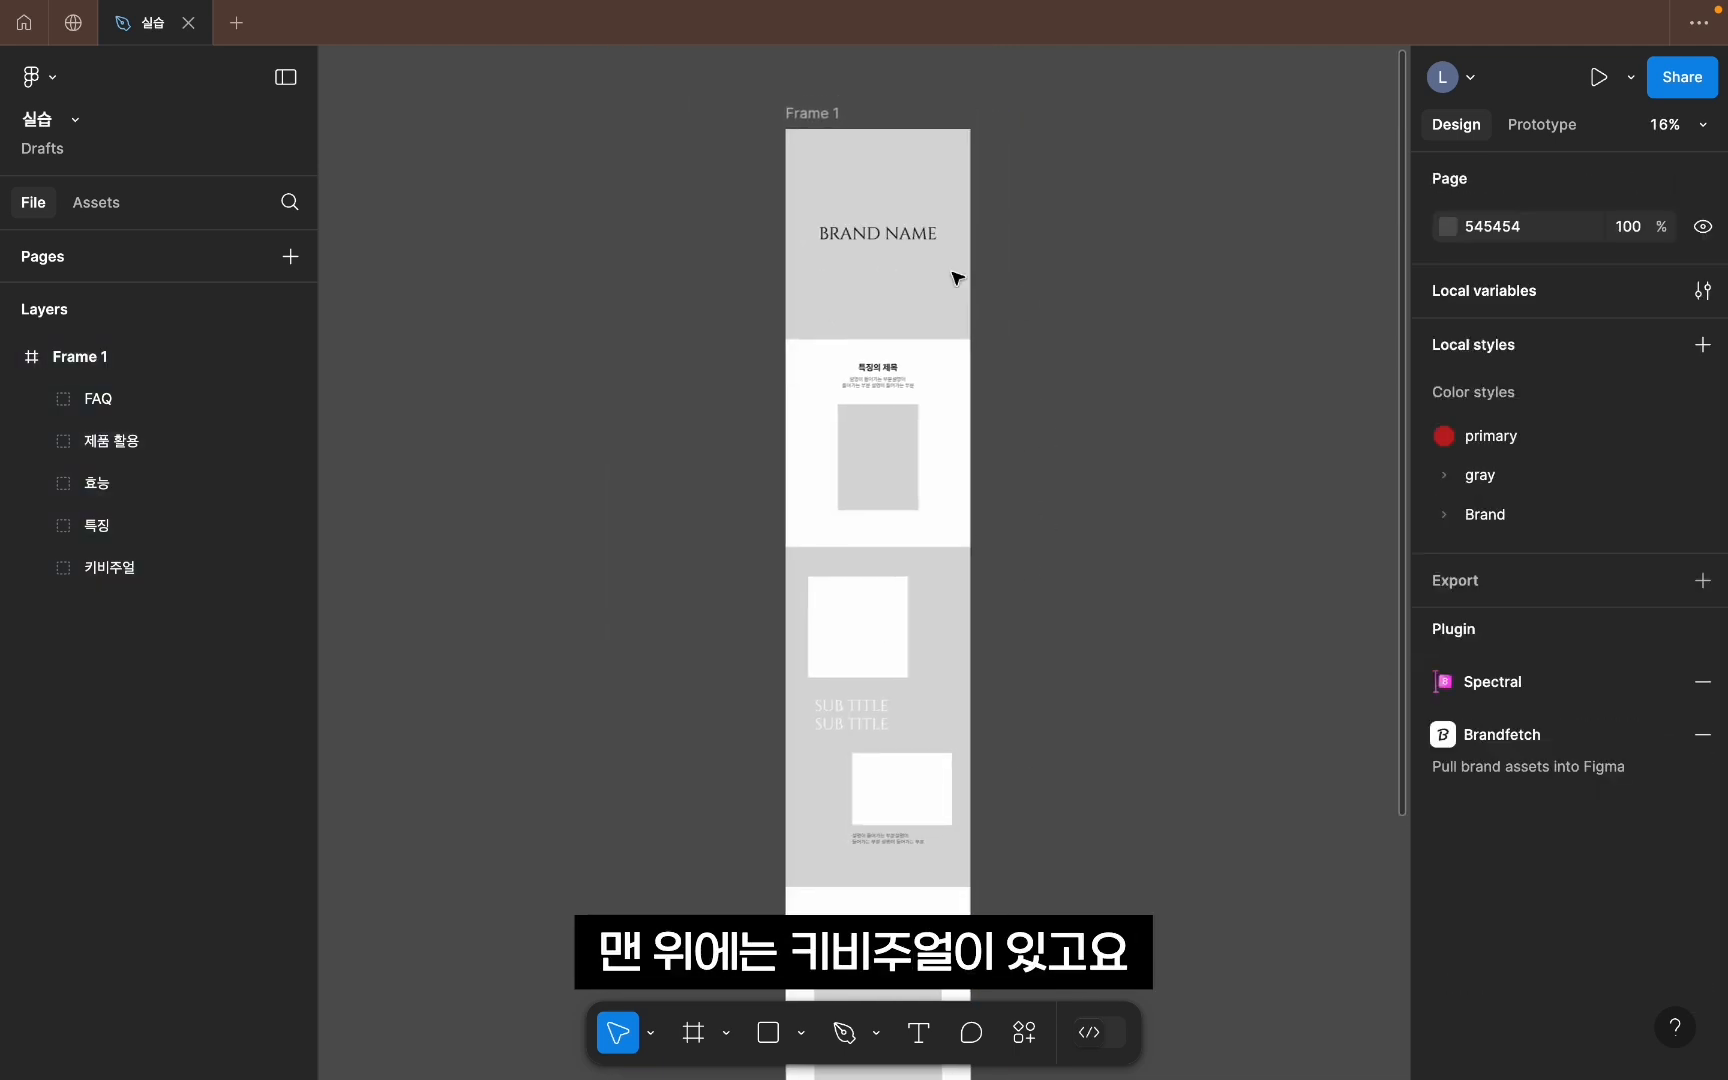
{"action": "left_click", "coordinate": [810, 230]}
{"action": "scroll", "coordinate": [1078, 425], "scroll_direction": "down", "scroll_amount": 2}
{"action": "left_click", "coordinate": [910, 374]}
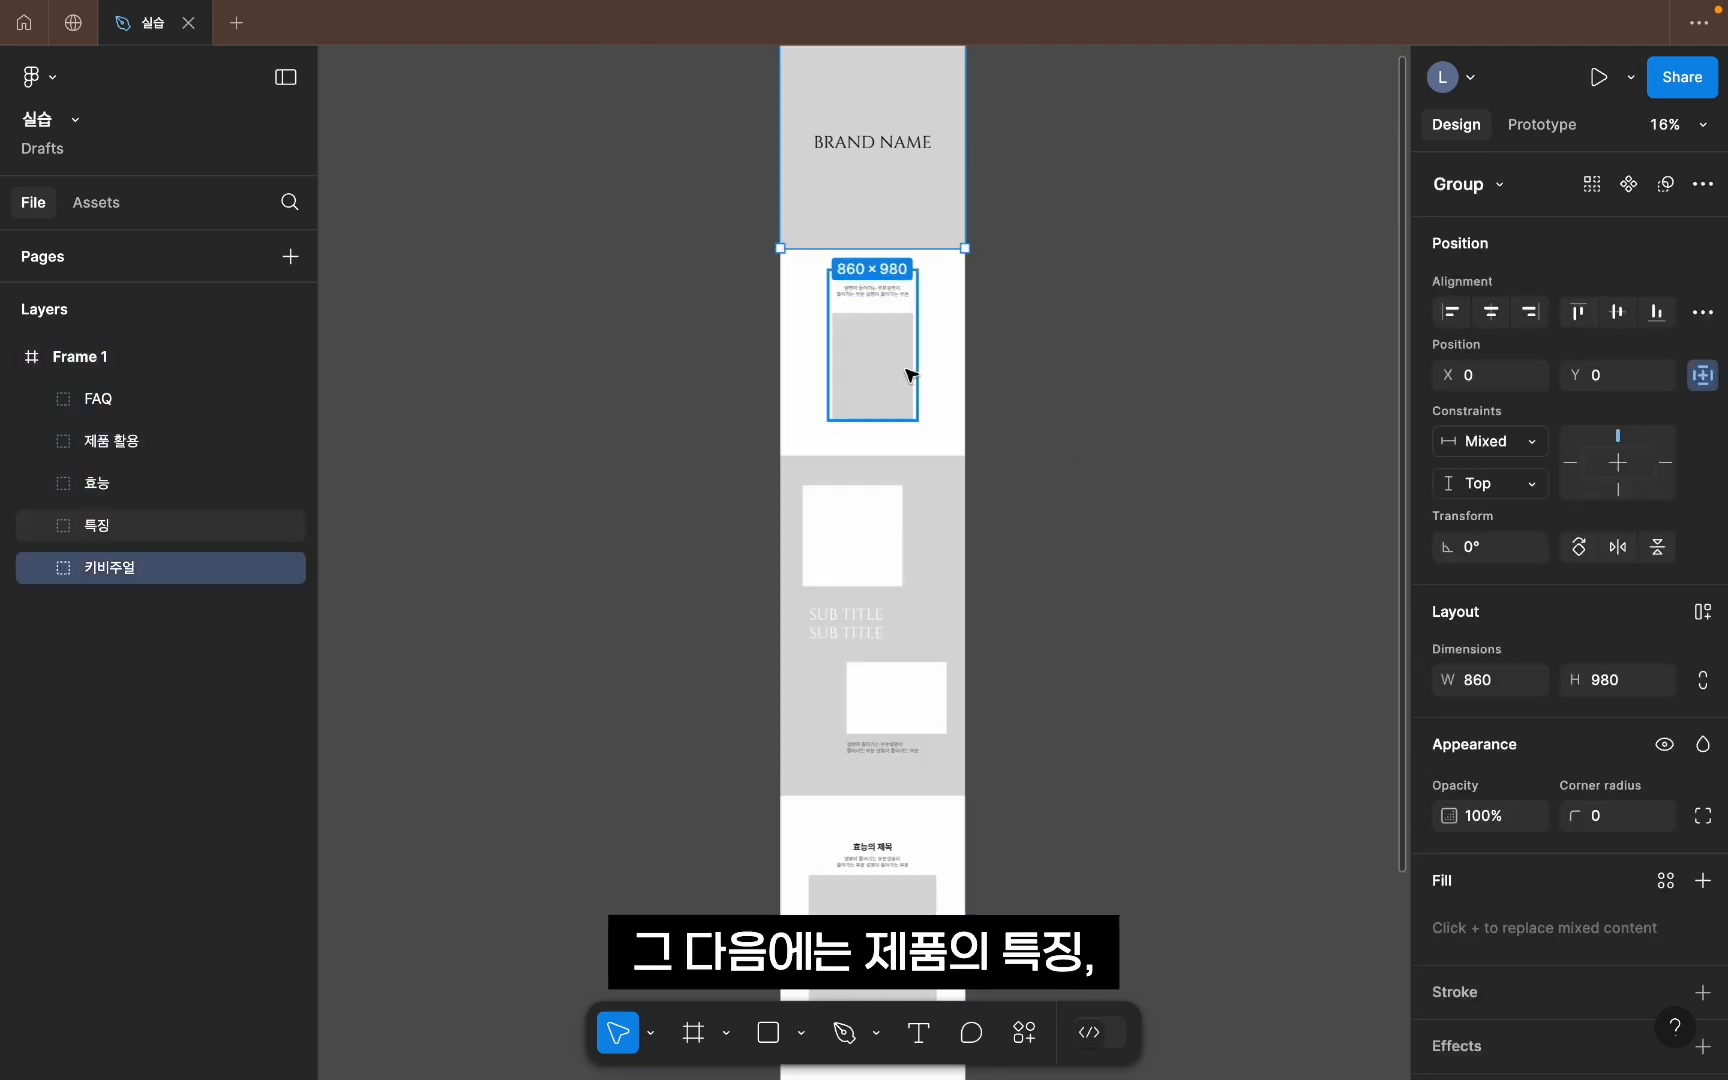
{"action": "left_click", "coordinate": [1036, 532]}
{"action": "scroll", "coordinate": [980, 495], "scroll_direction": "down", "scroll_amount": 3}
{"action": "left_click", "coordinate": [890, 413]}
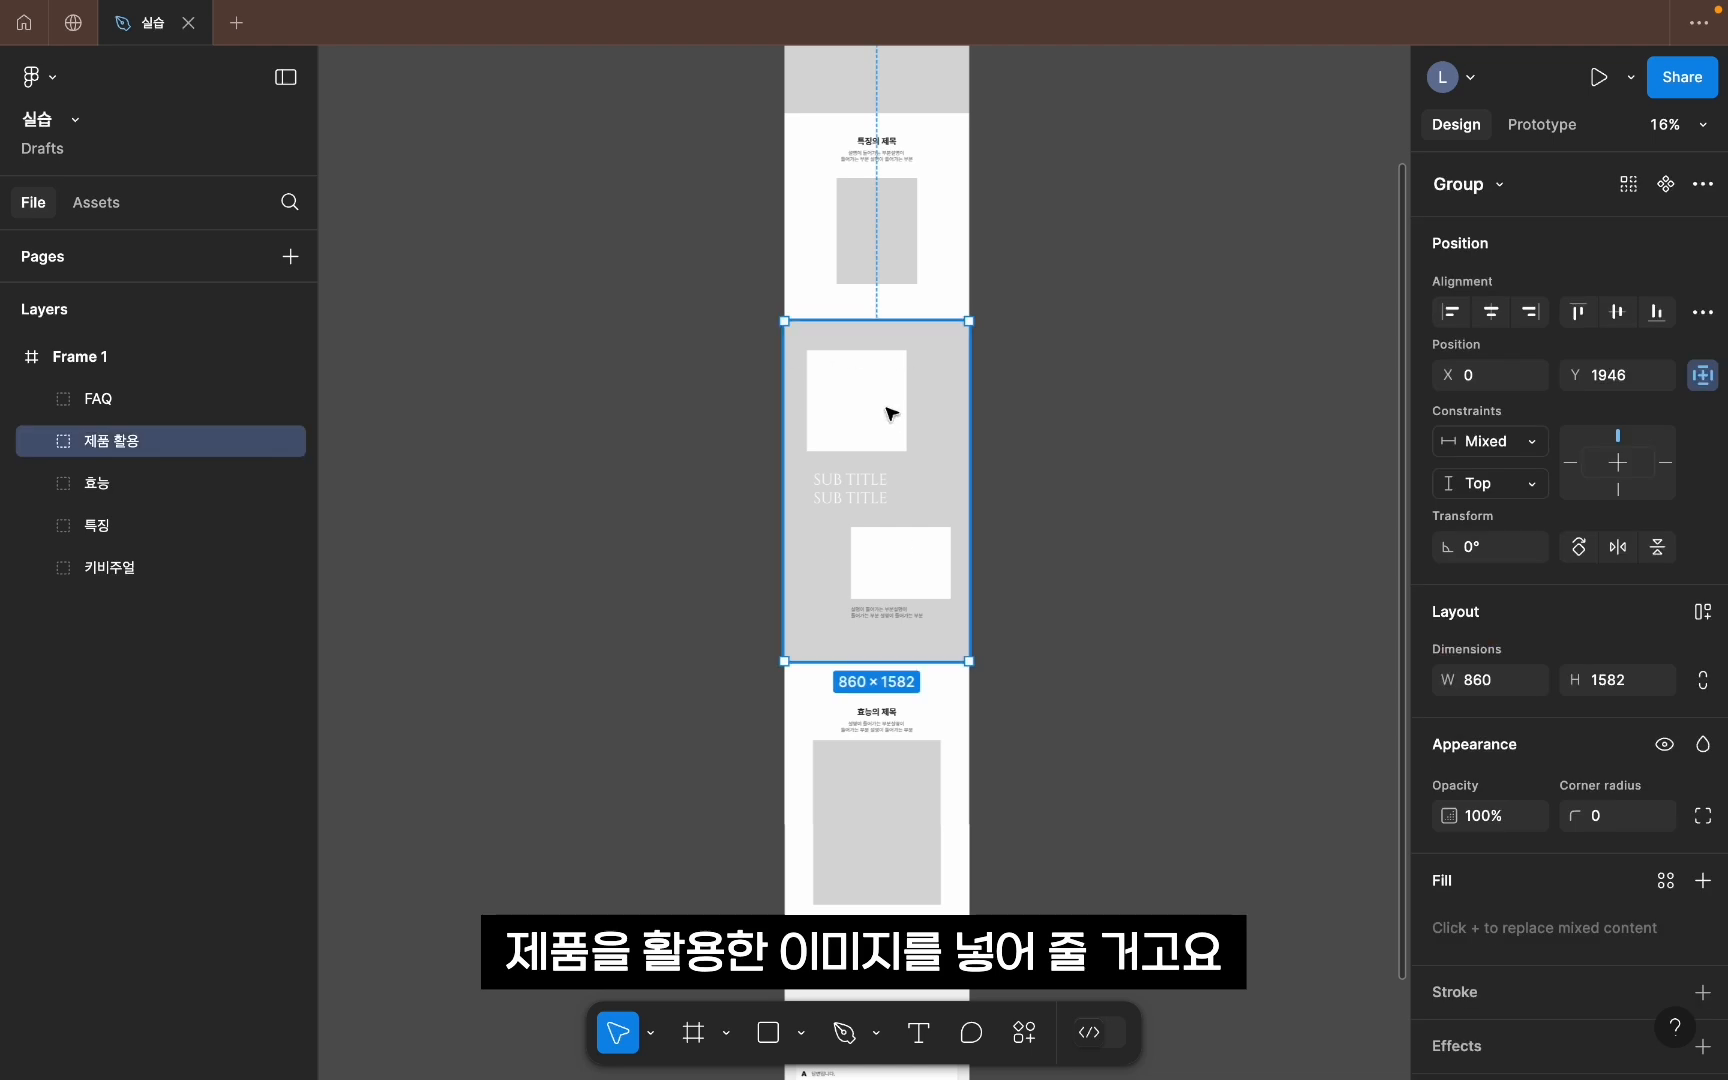
{"action": "left_click", "coordinate": [1012, 572]}
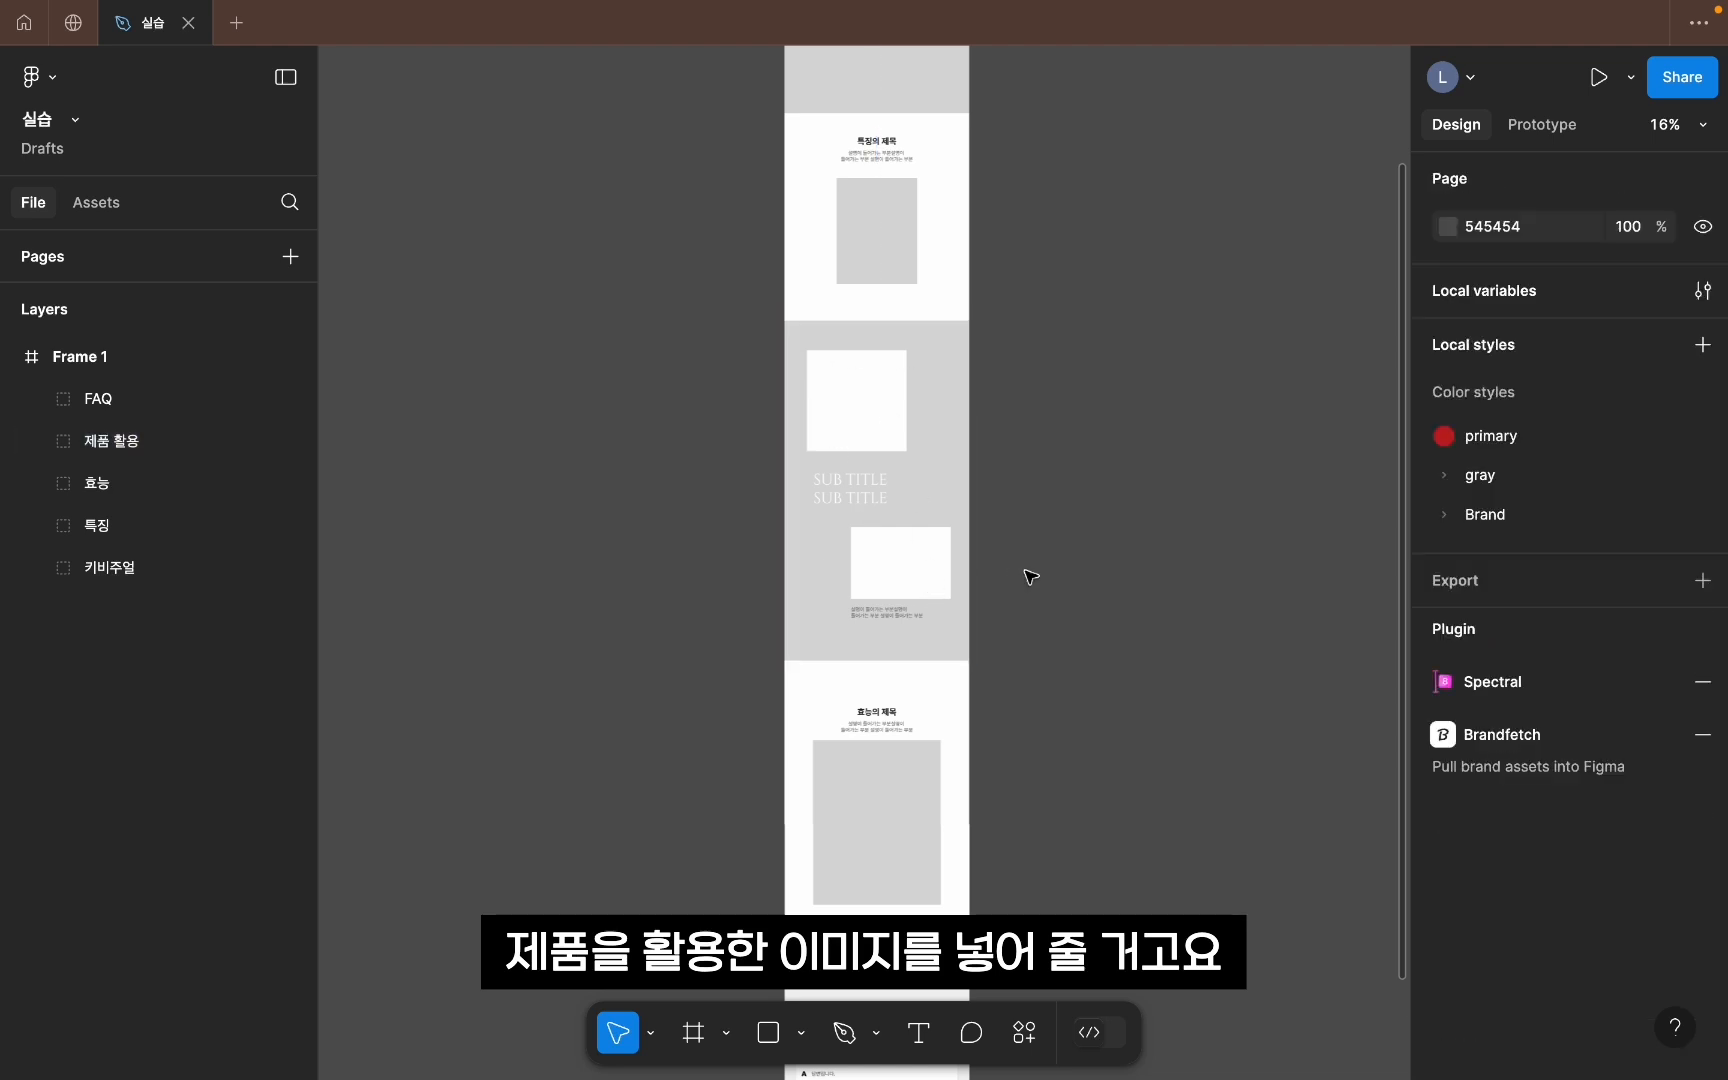
{"action": "left_click_drag", "start_coordinate": [1004, 646], "coordinate": [1012, 426]}
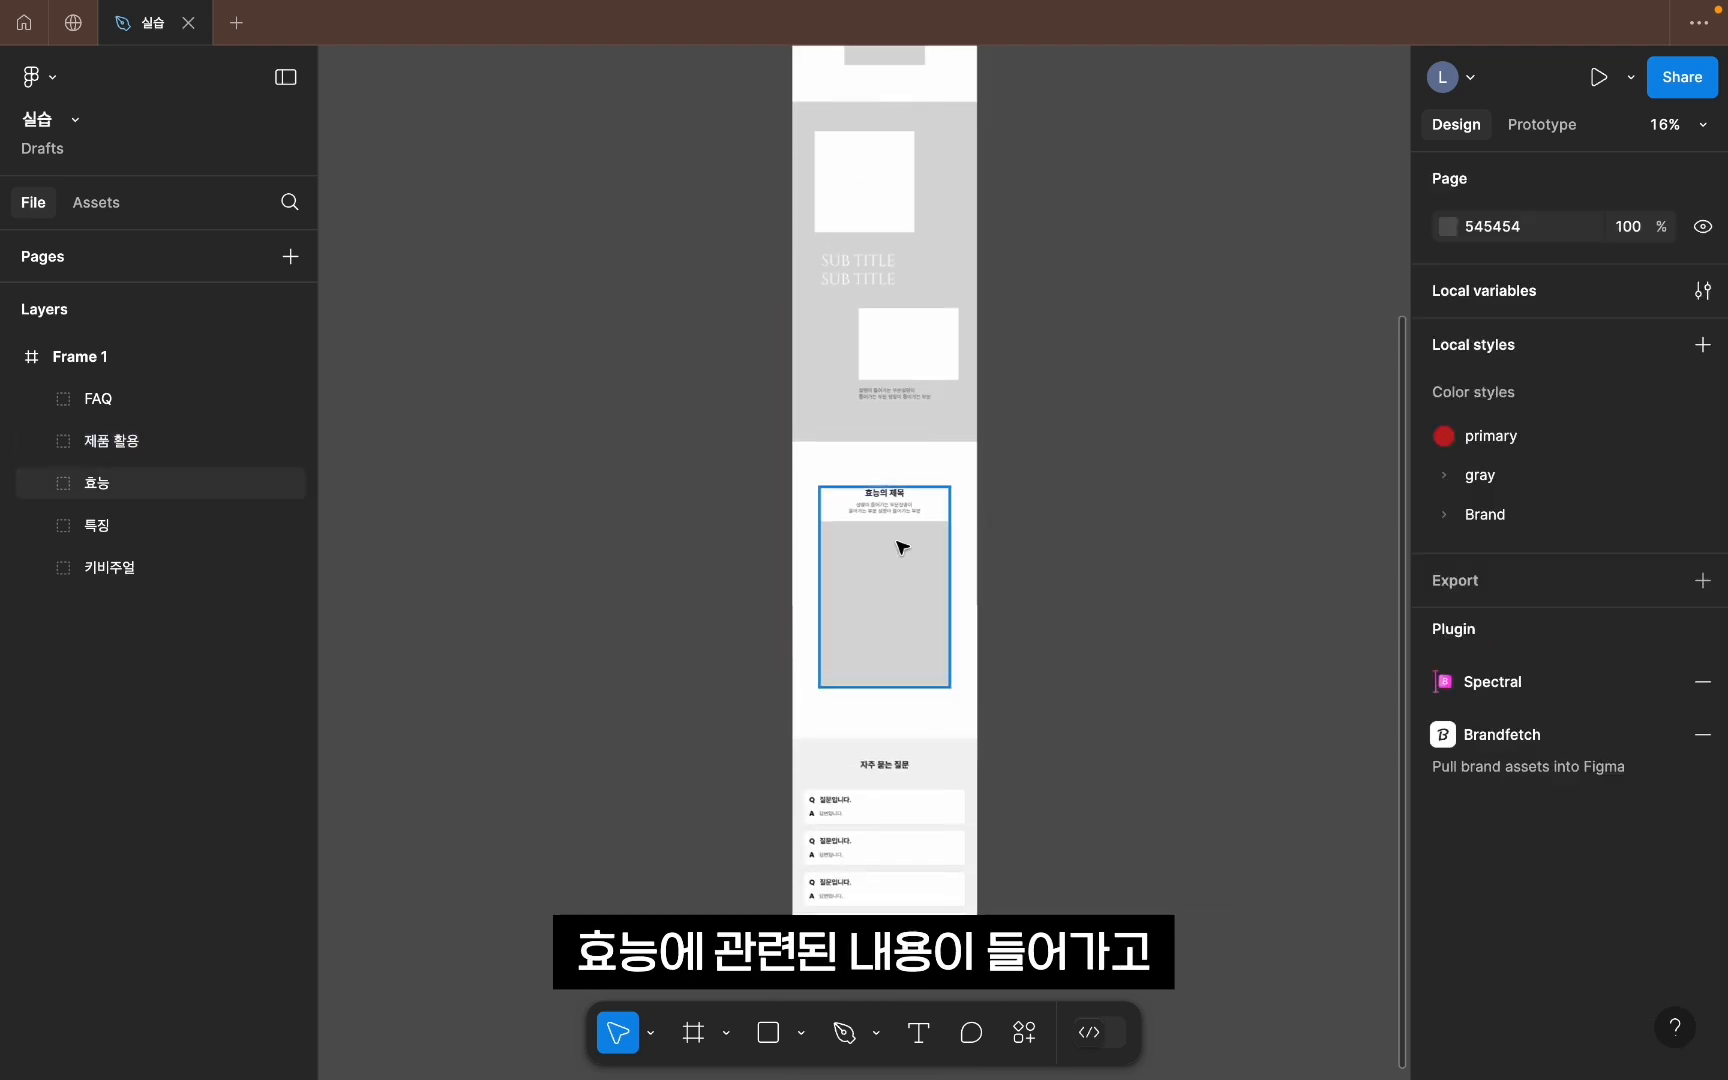
{"action": "left_click_drag", "start_coordinate": [1083, 802], "coordinate": [1081, 650]}
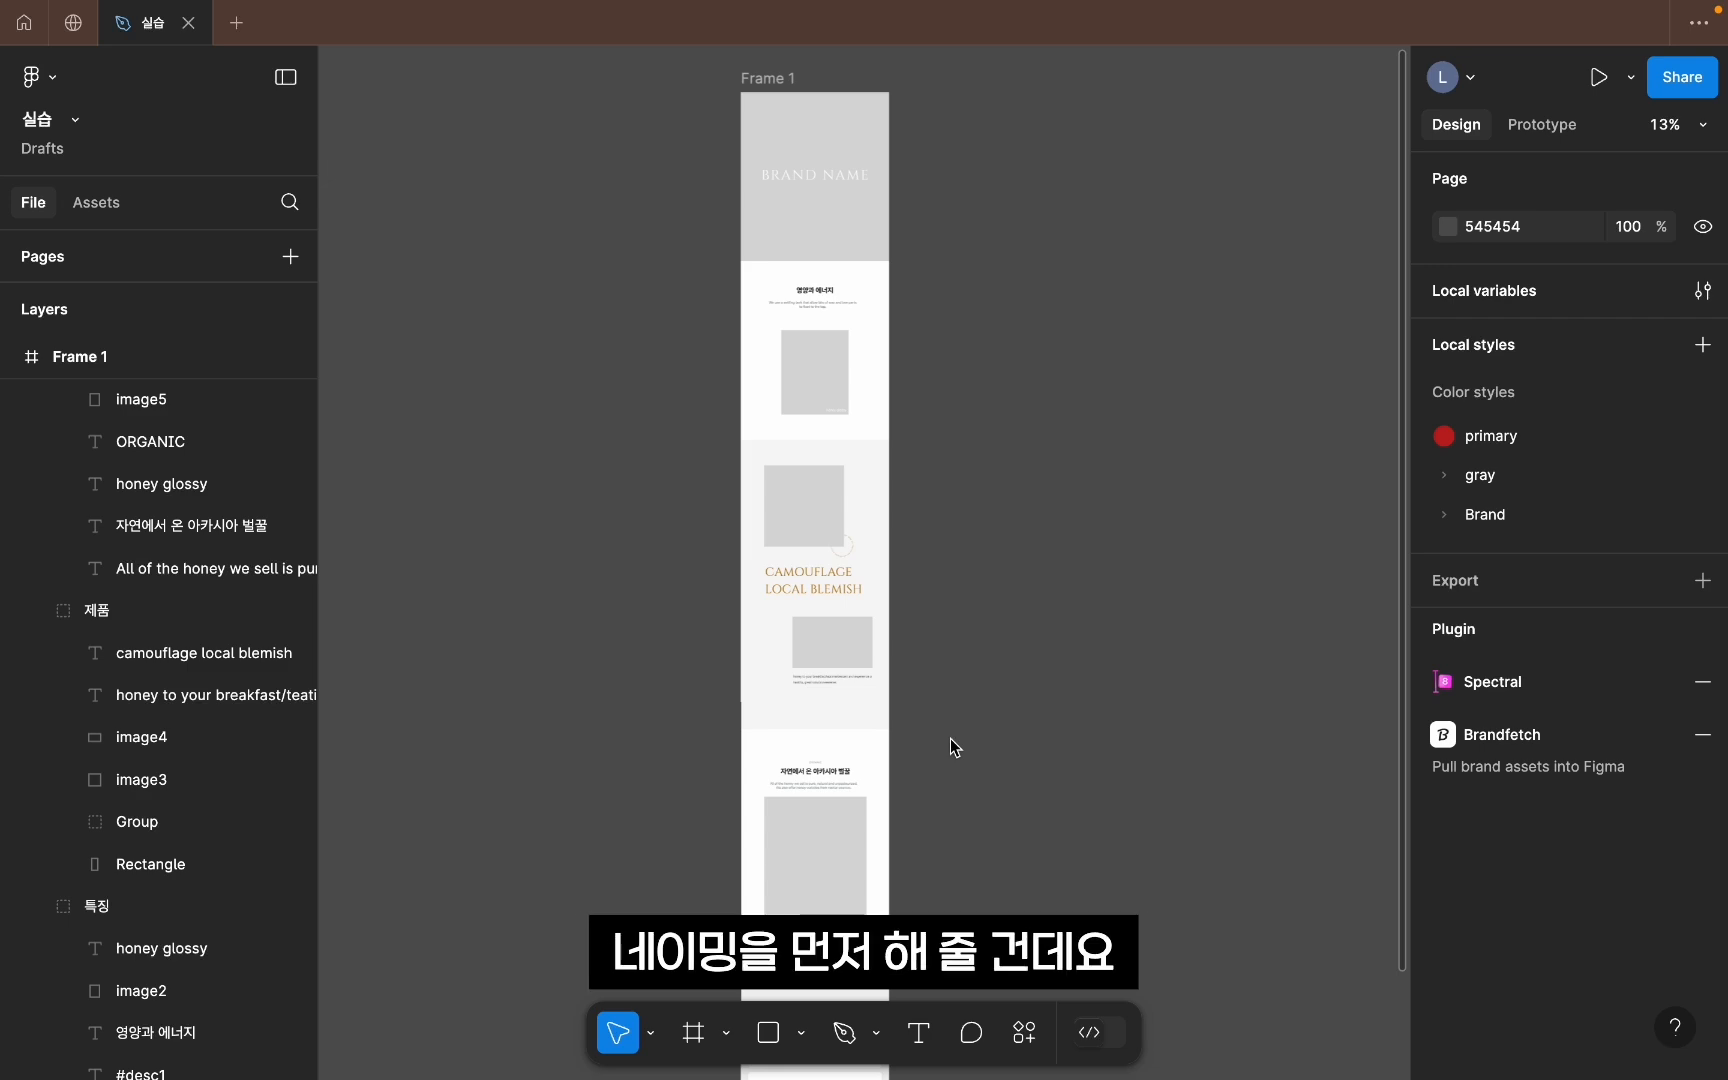
Step: Switch to the 상품이미지 Google Sheet and examine the title, description, question, answer and color values in row 2
{"action": "key", "text": "ctrl+Left"}
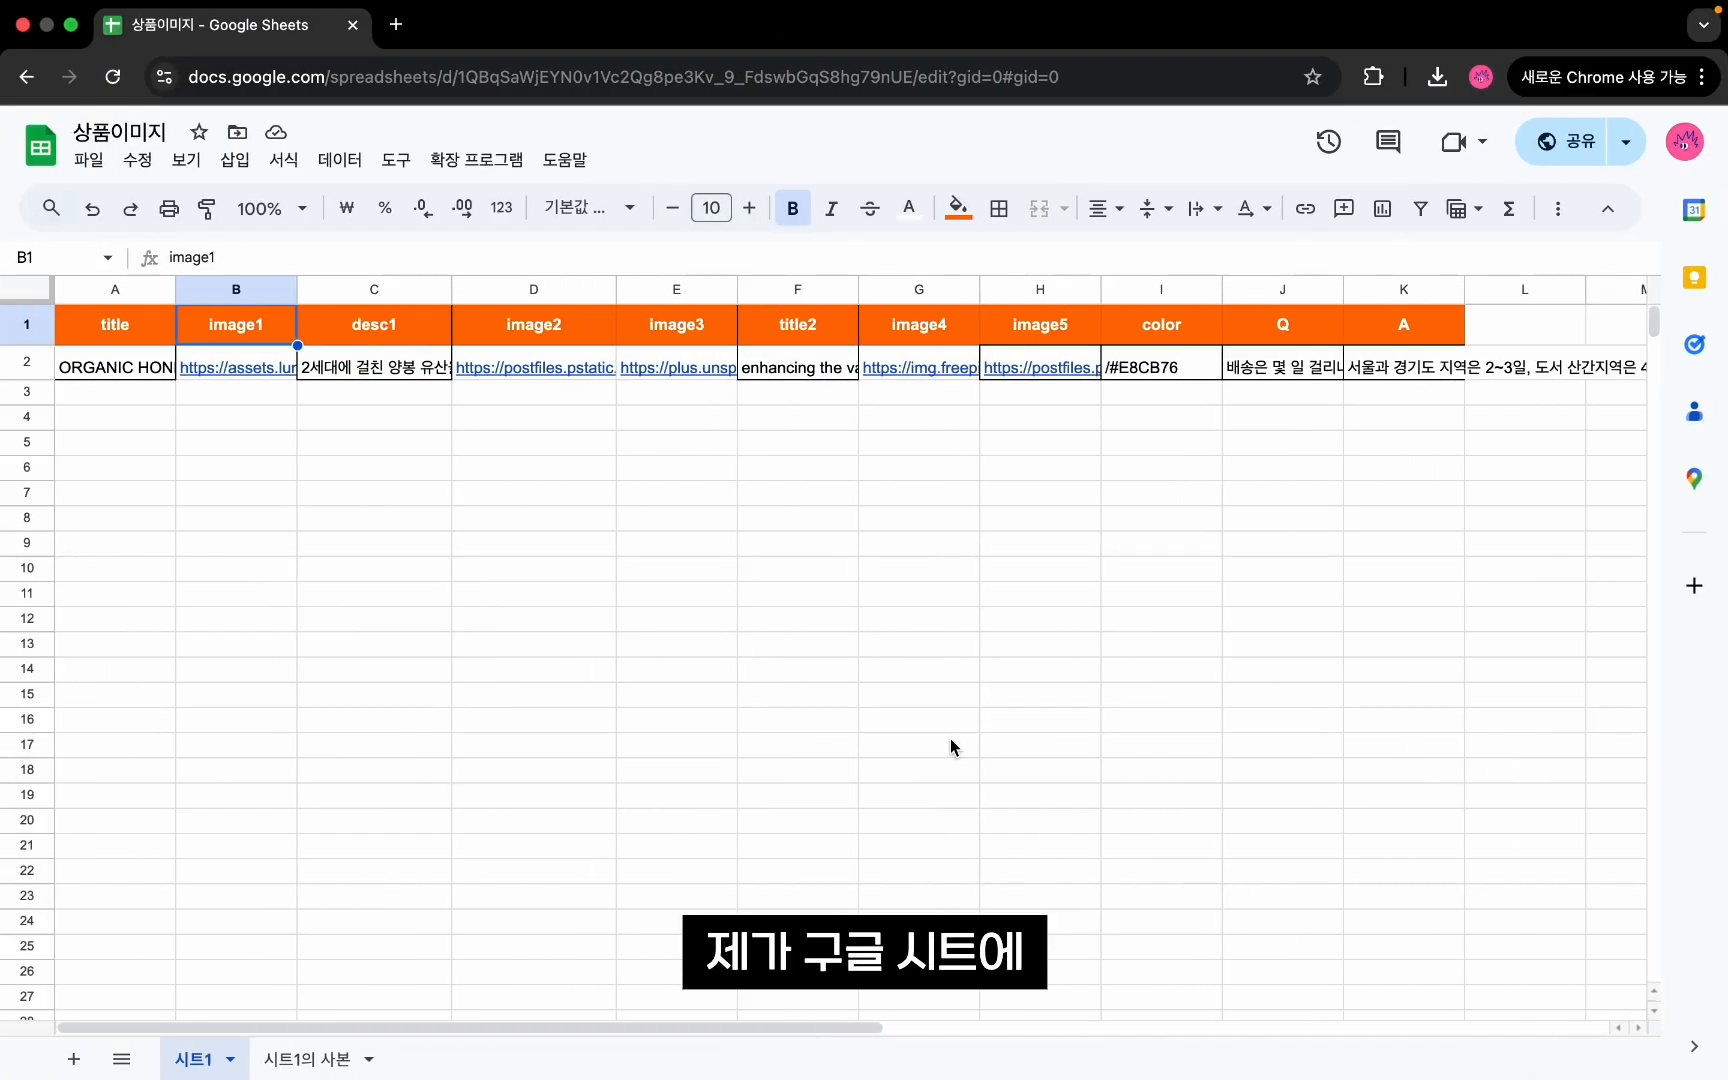
{"action": "left_click", "coordinate": [951, 739]}
{"action": "left_click", "coordinate": [115, 416]}
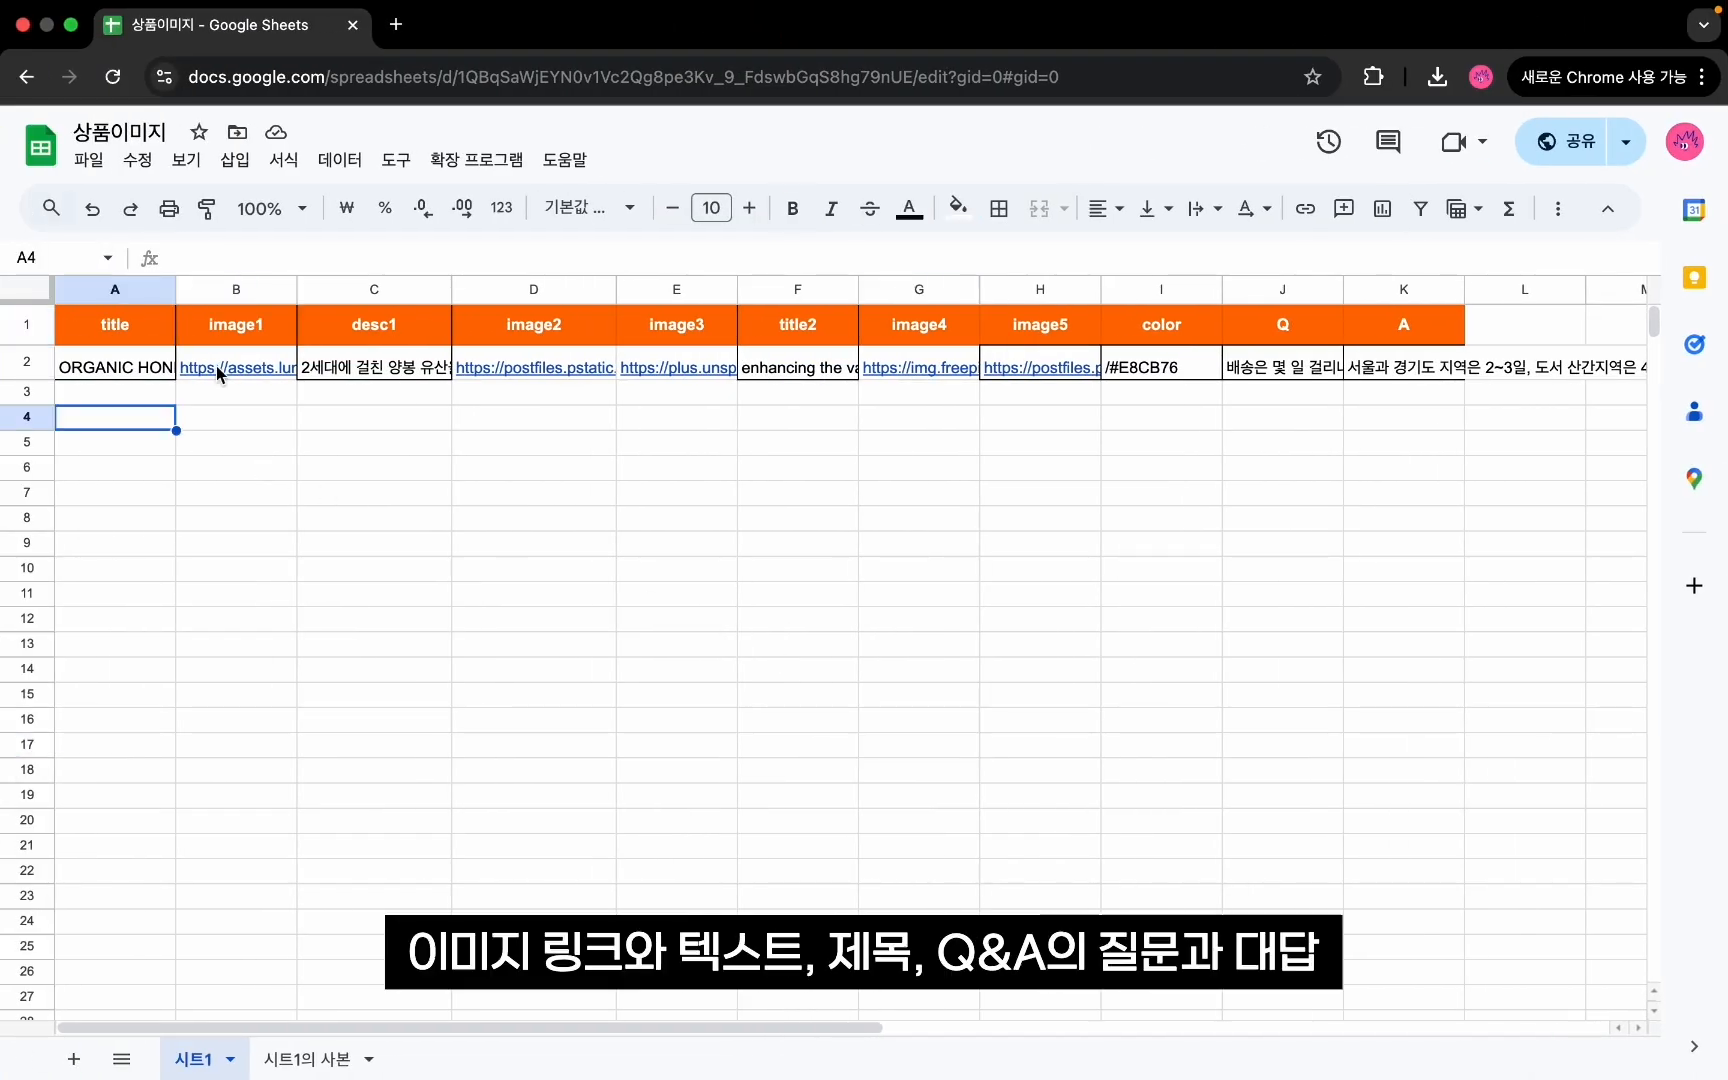
{"action": "left_click", "coordinate": [365, 376]}
{"action": "left_click", "coordinate": [125, 370]}
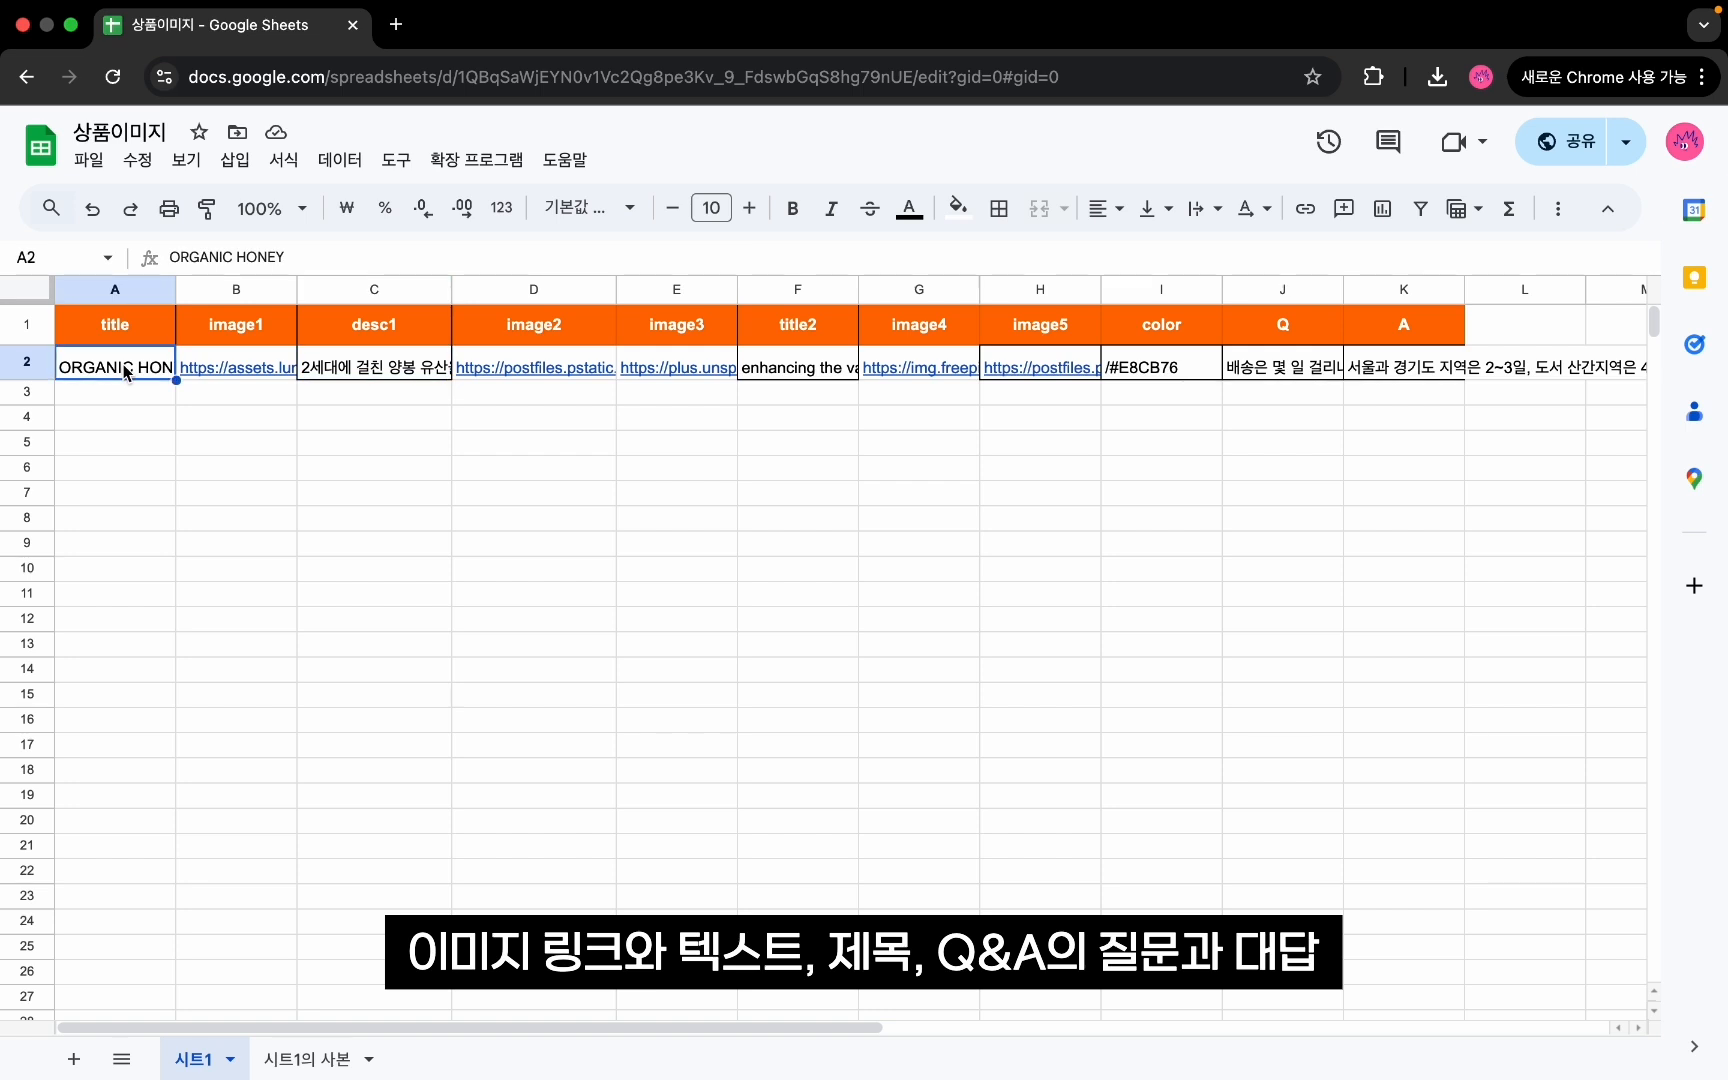
{"action": "left_click", "coordinate": [797, 492]}
{"action": "left_click", "coordinate": [1282, 370]}
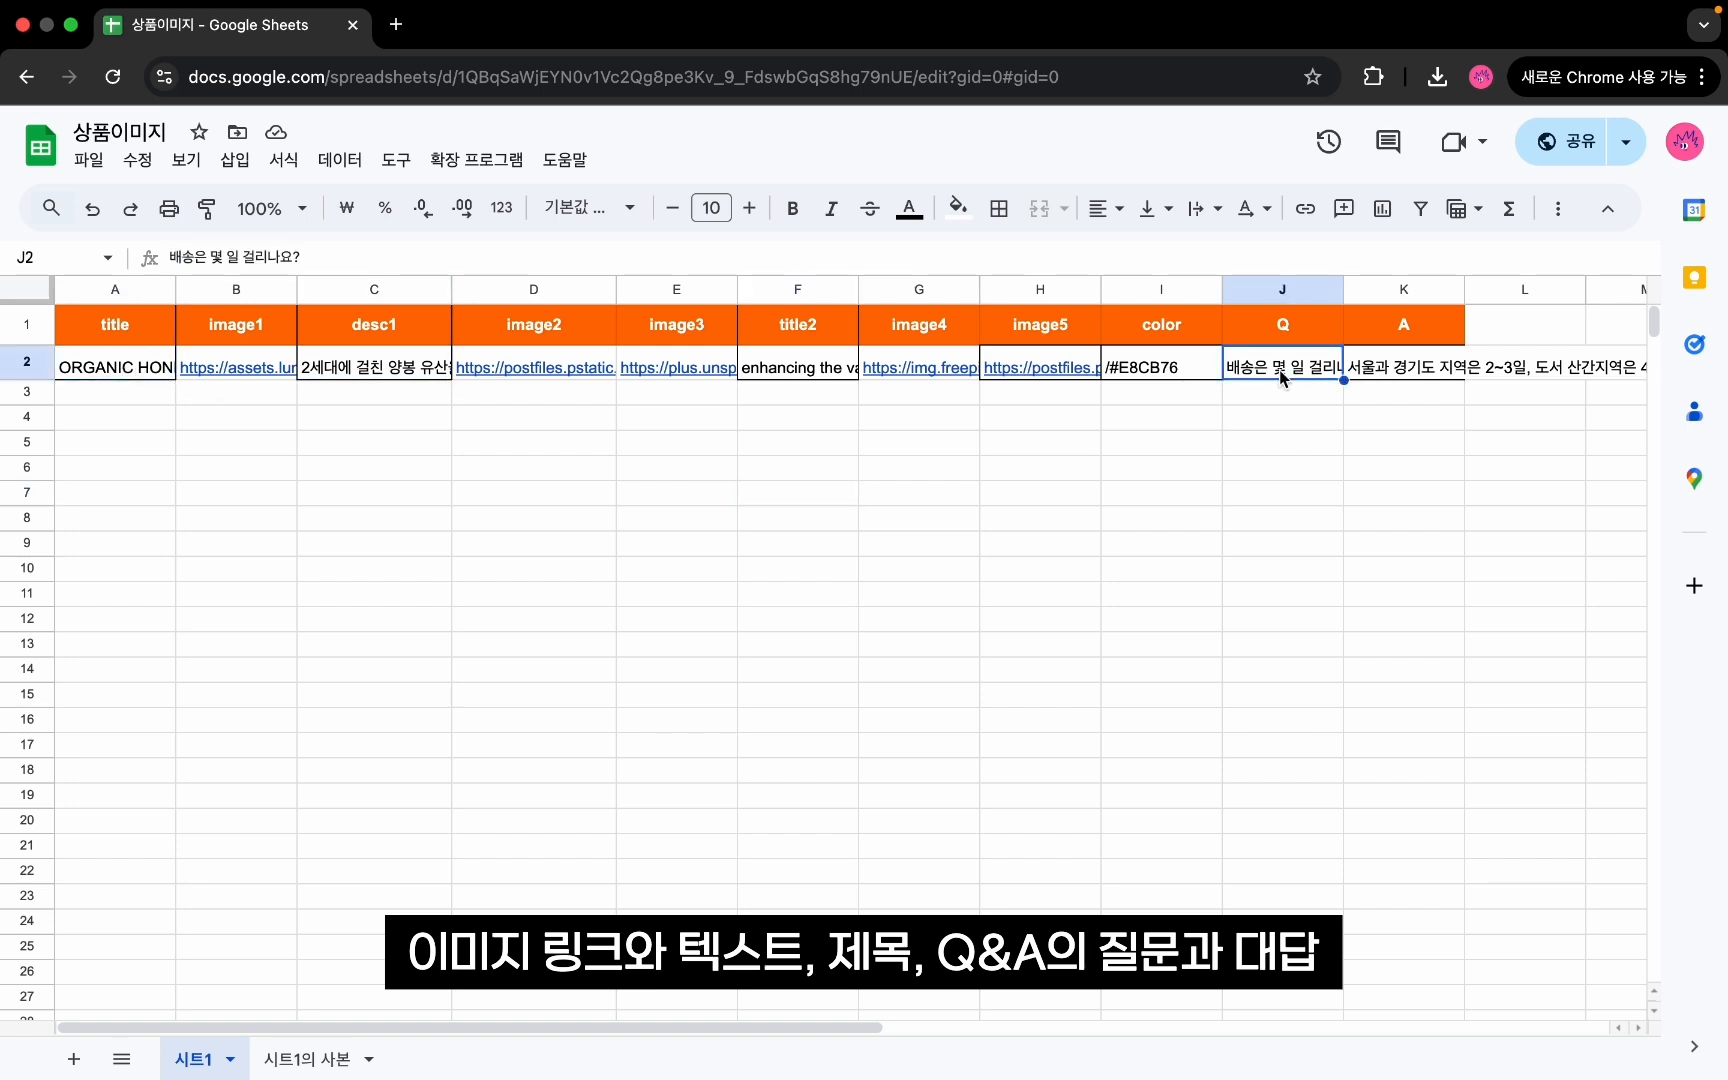
{"action": "left_click", "coordinate": [1408, 371]}
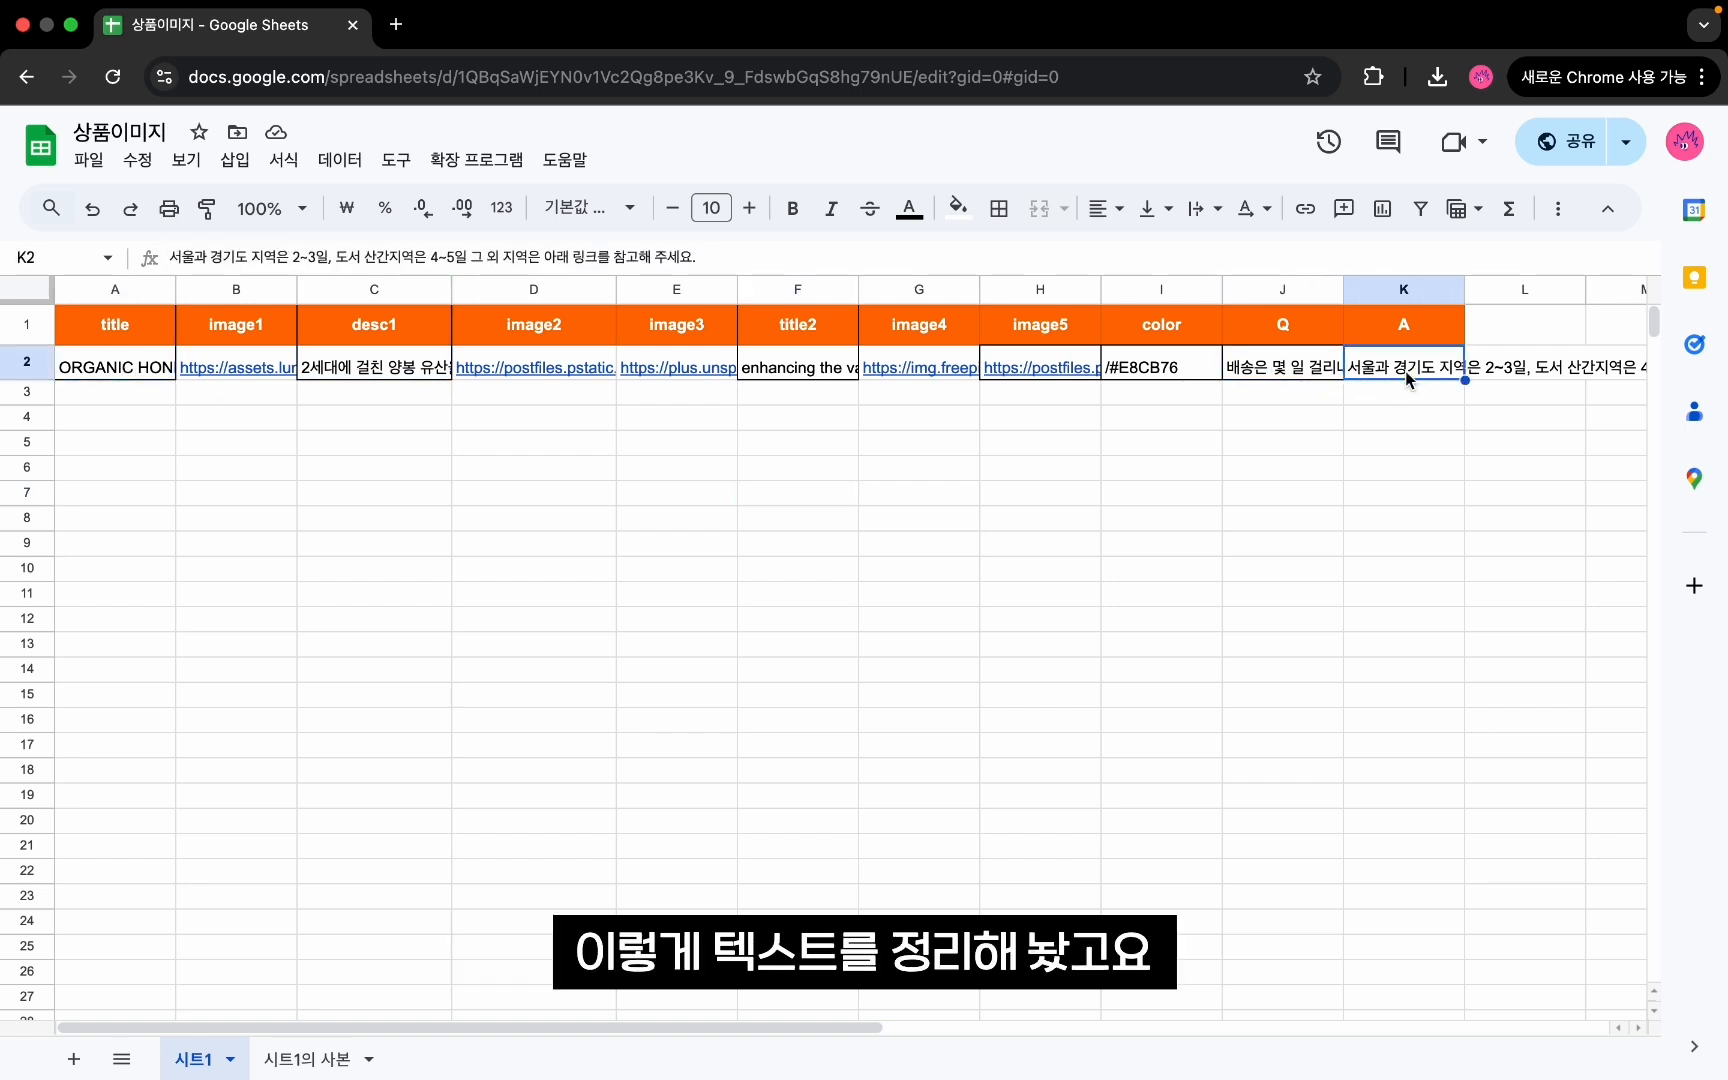
{"action": "left_click", "coordinate": [1162, 373]}
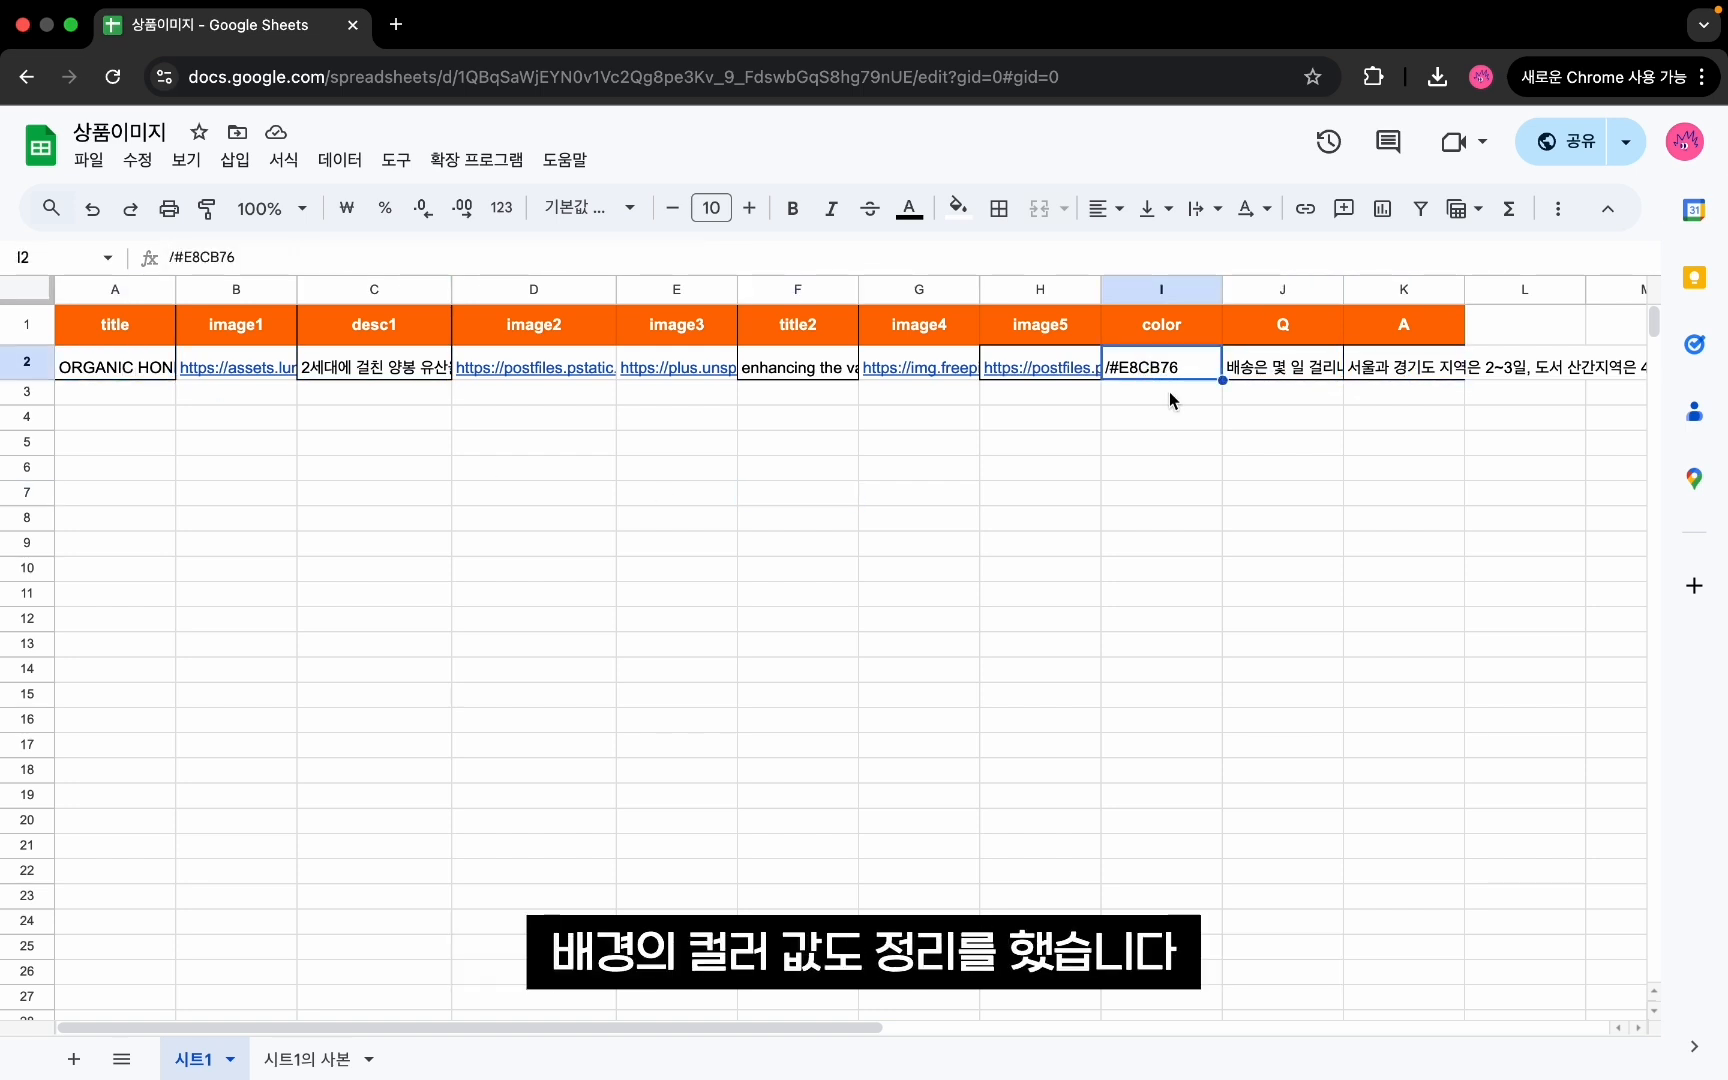
{"action": "left_click", "coordinate": [1169, 392]}
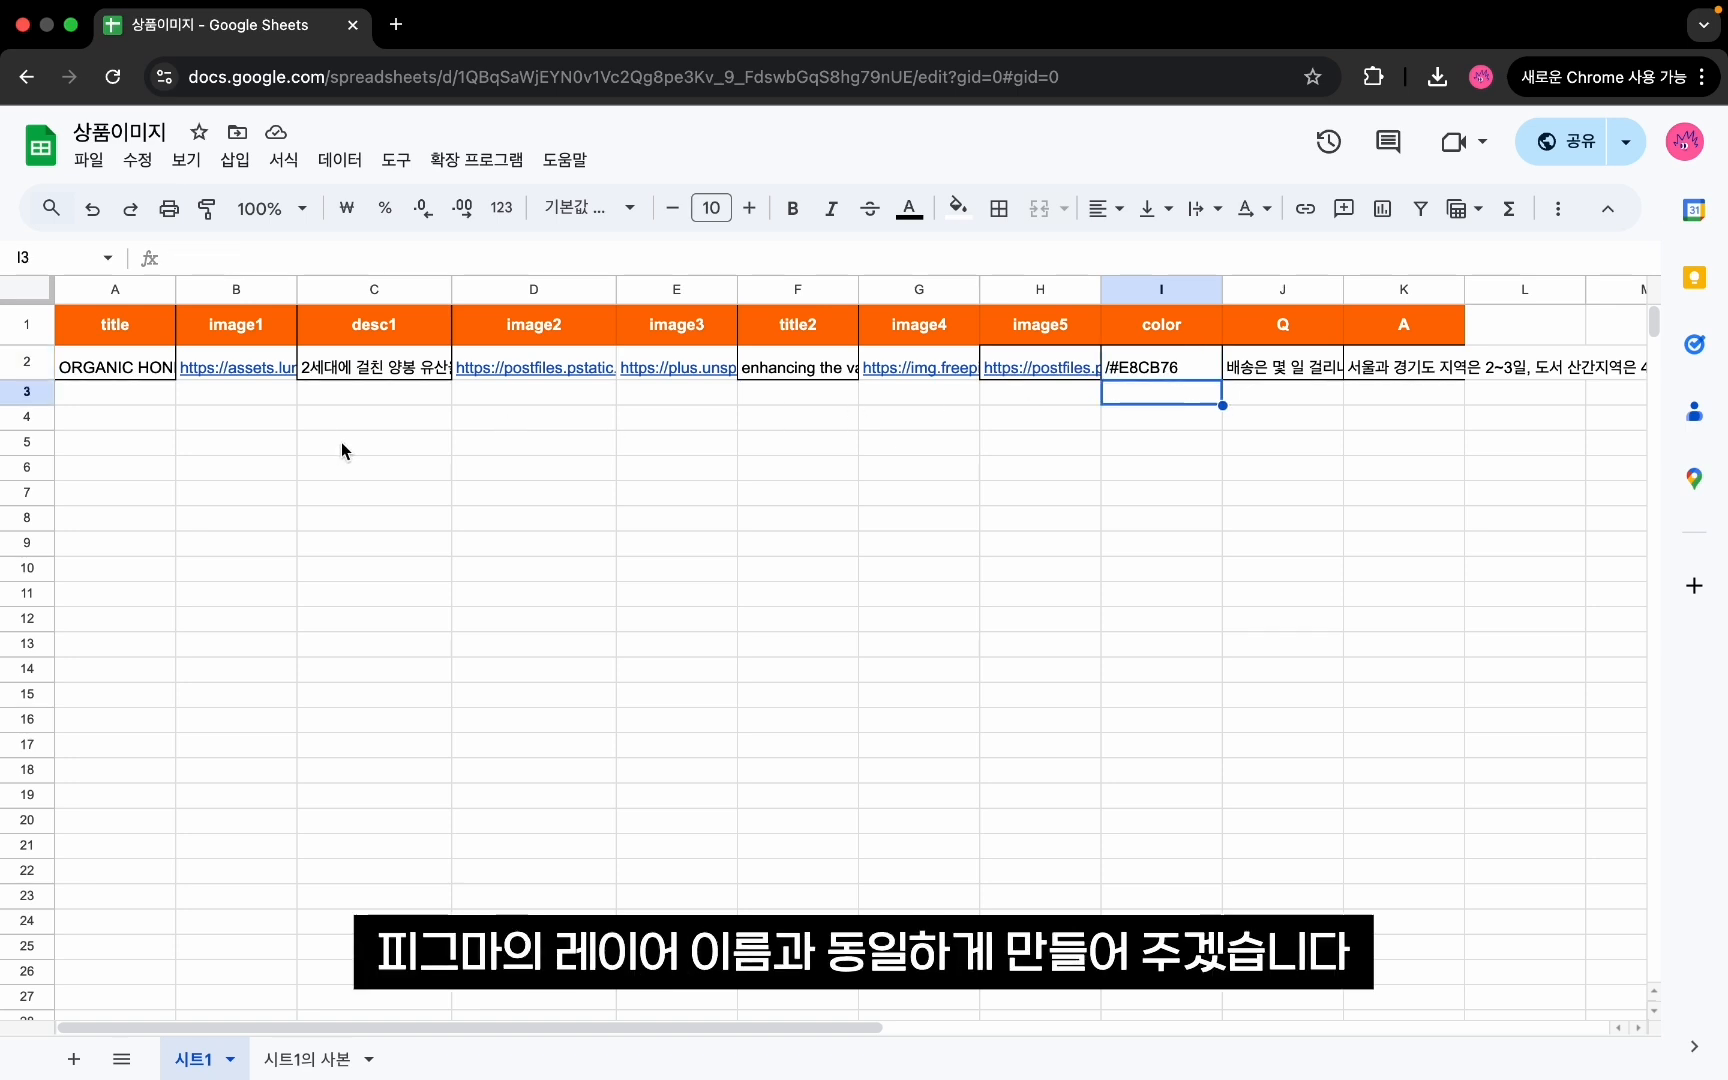
Step: Examine the title, image1, image2 and image3 headers in the sheet's first row as the names for the Figma layers
{"action": "left_click", "coordinate": [114, 322]}
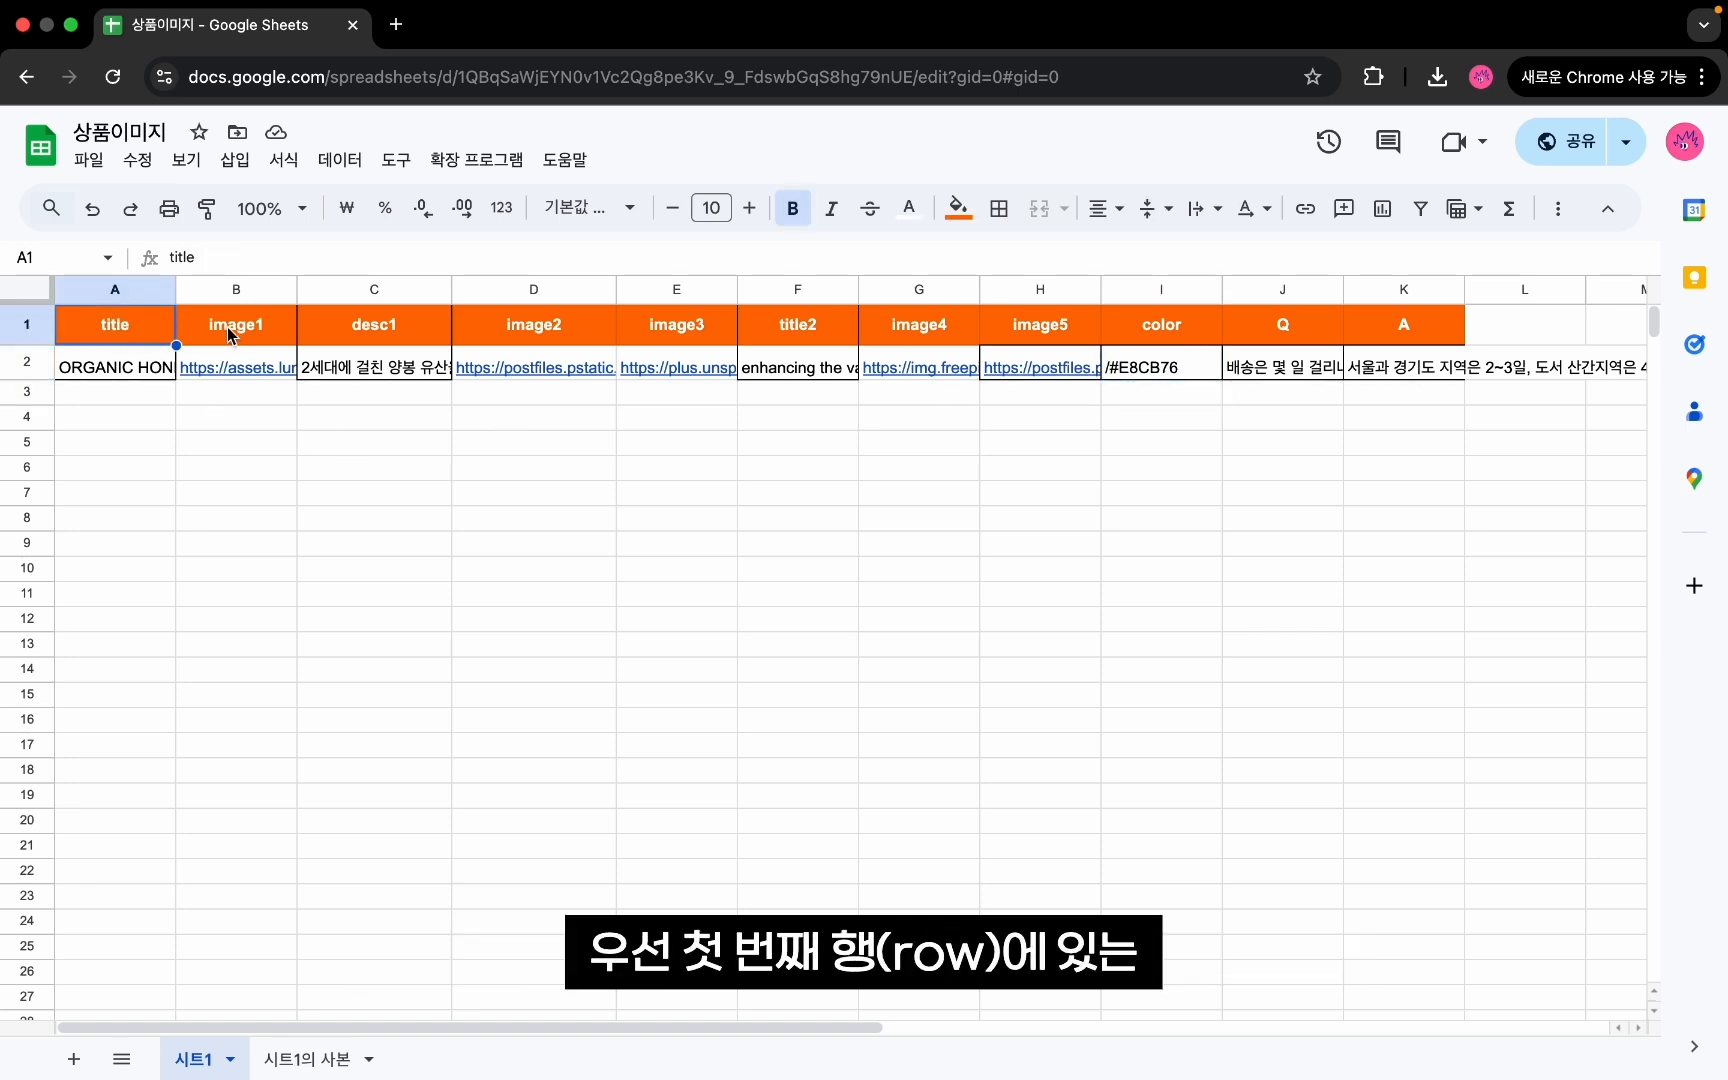
{"action": "left_click", "coordinate": [230, 335]}
{"action": "left_click", "coordinate": [116, 335]}
{"action": "left_click", "coordinate": [236, 333]}
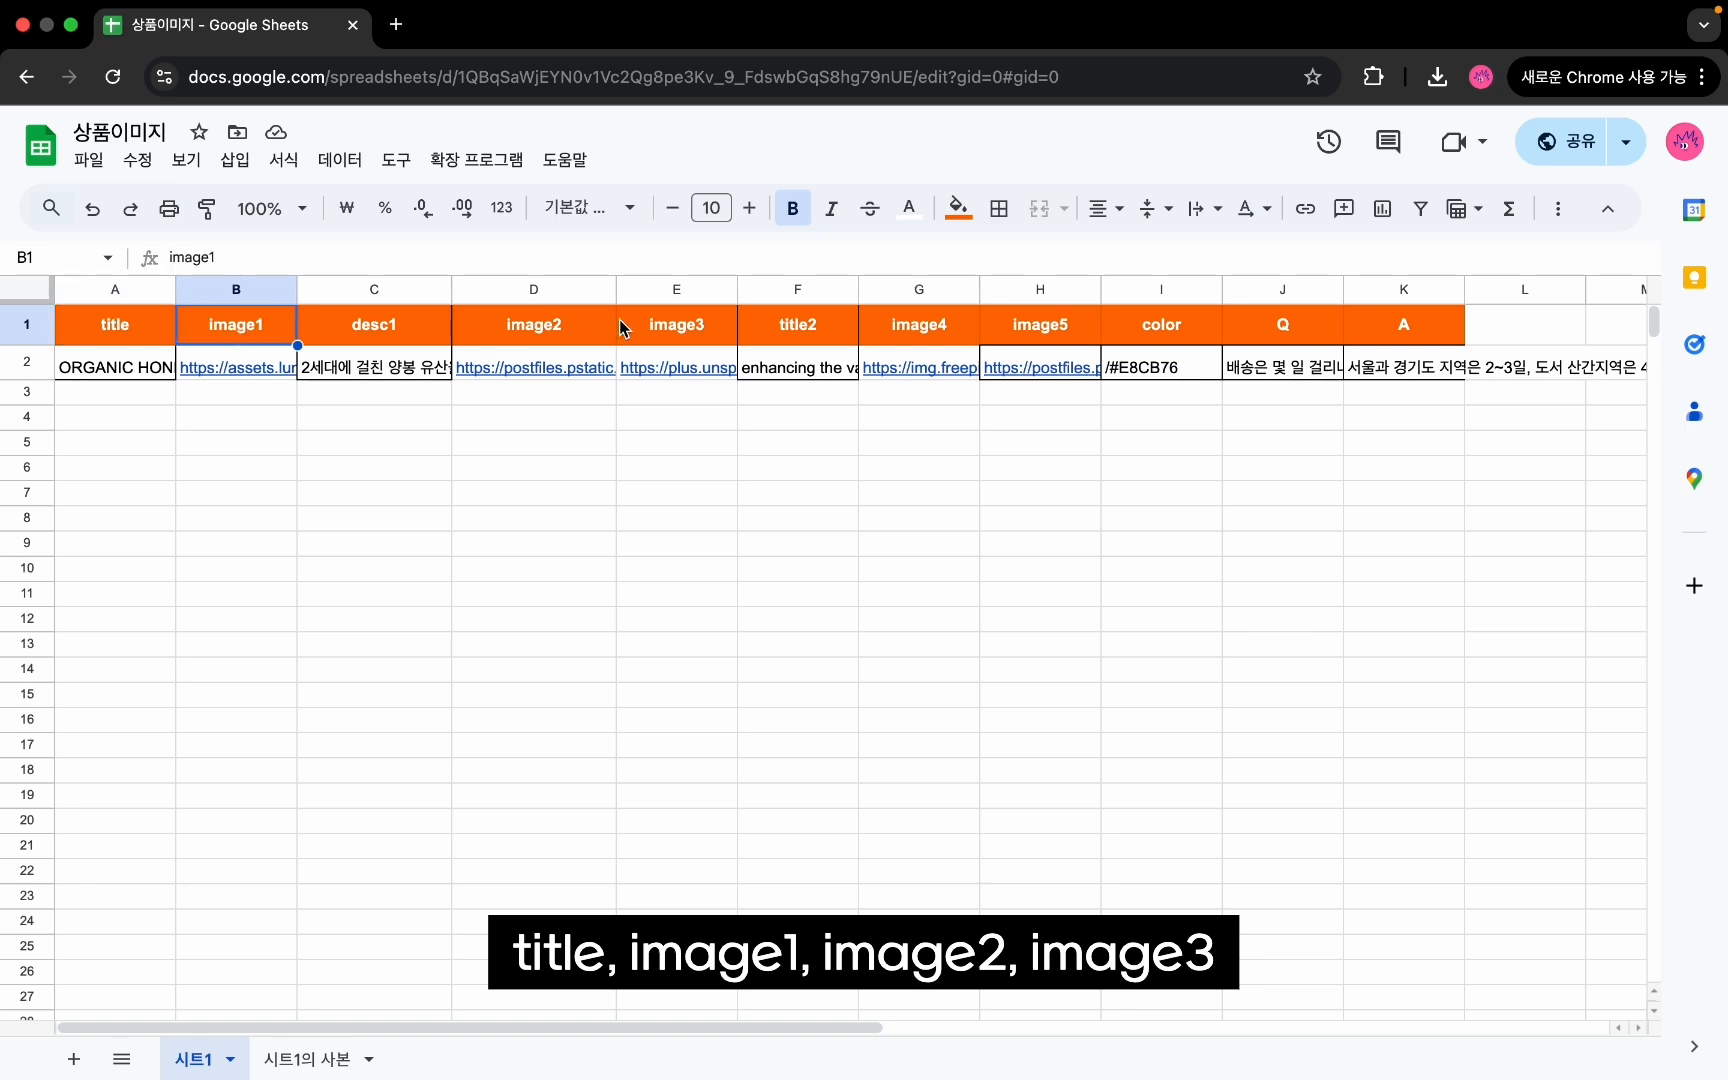
{"action": "left_click", "coordinate": [543, 323]}
{"action": "left_click", "coordinate": [691, 329]}
{"action": "left_click", "coordinate": [545, 329]}
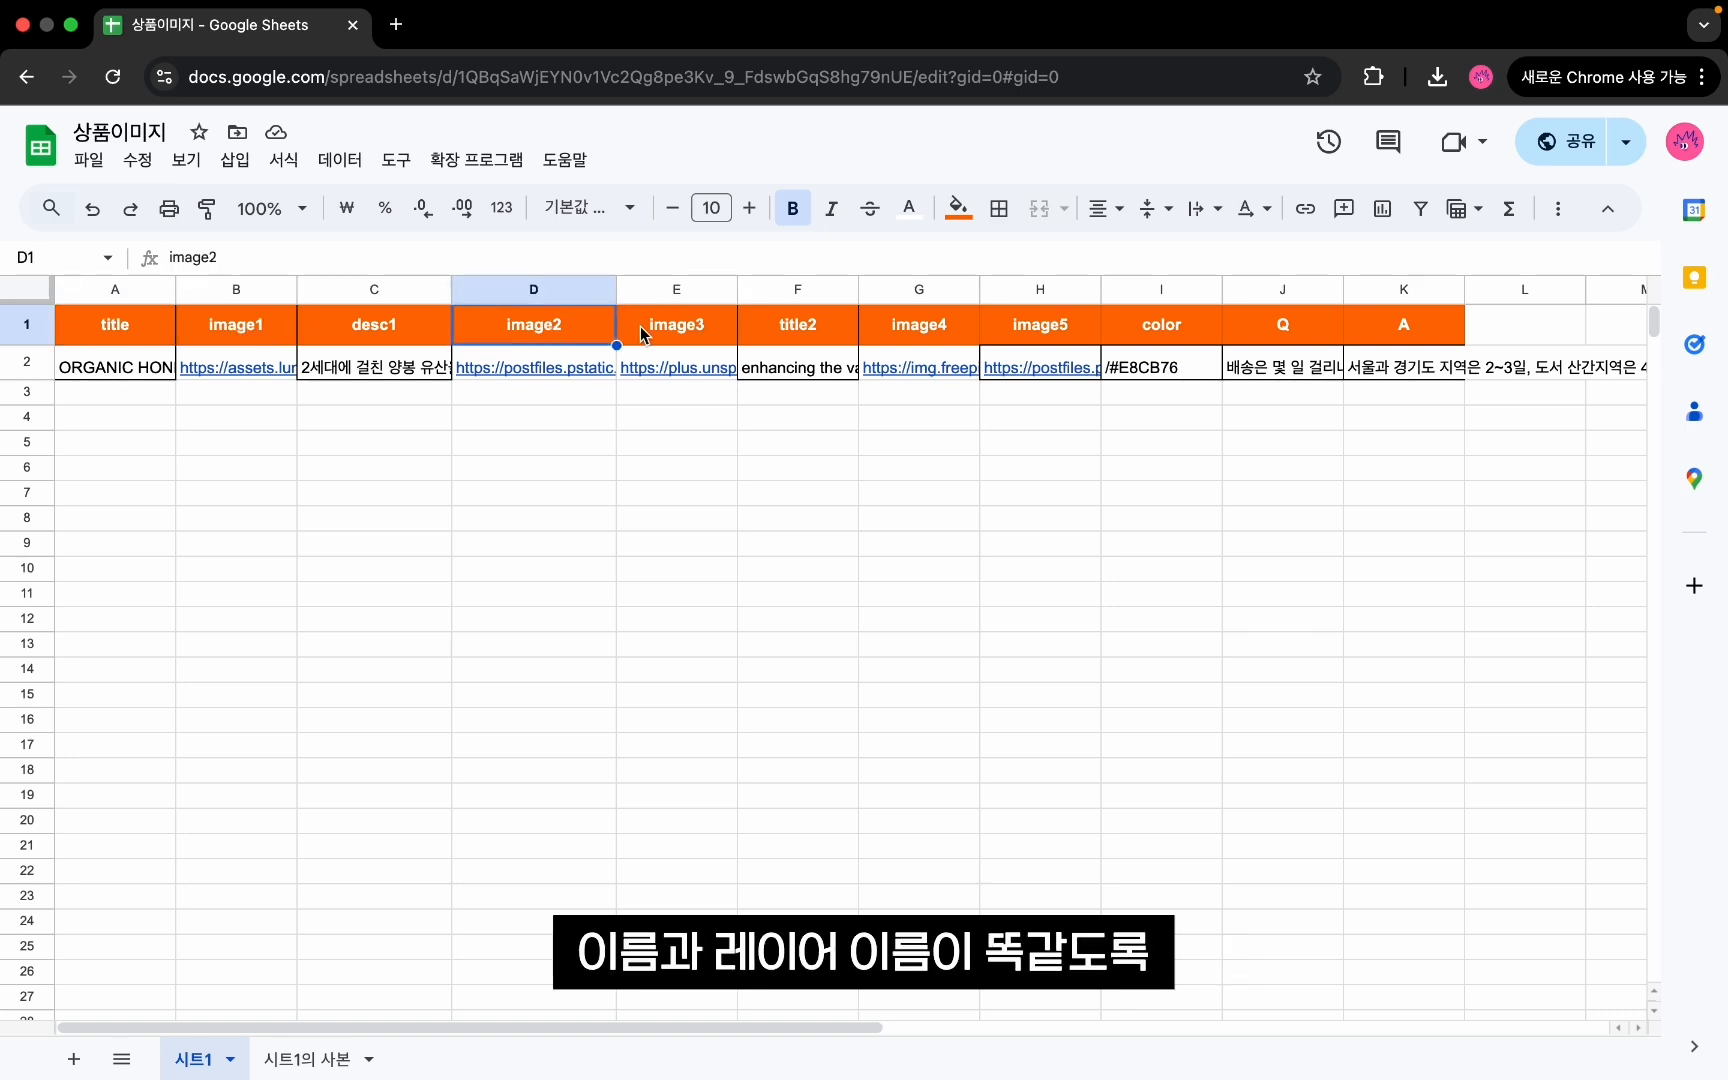
Step: Switch back to Figma and rename the key visual's 860 × 980 image layer #image1
{"action": "left_click", "coordinate": [641, 334]}
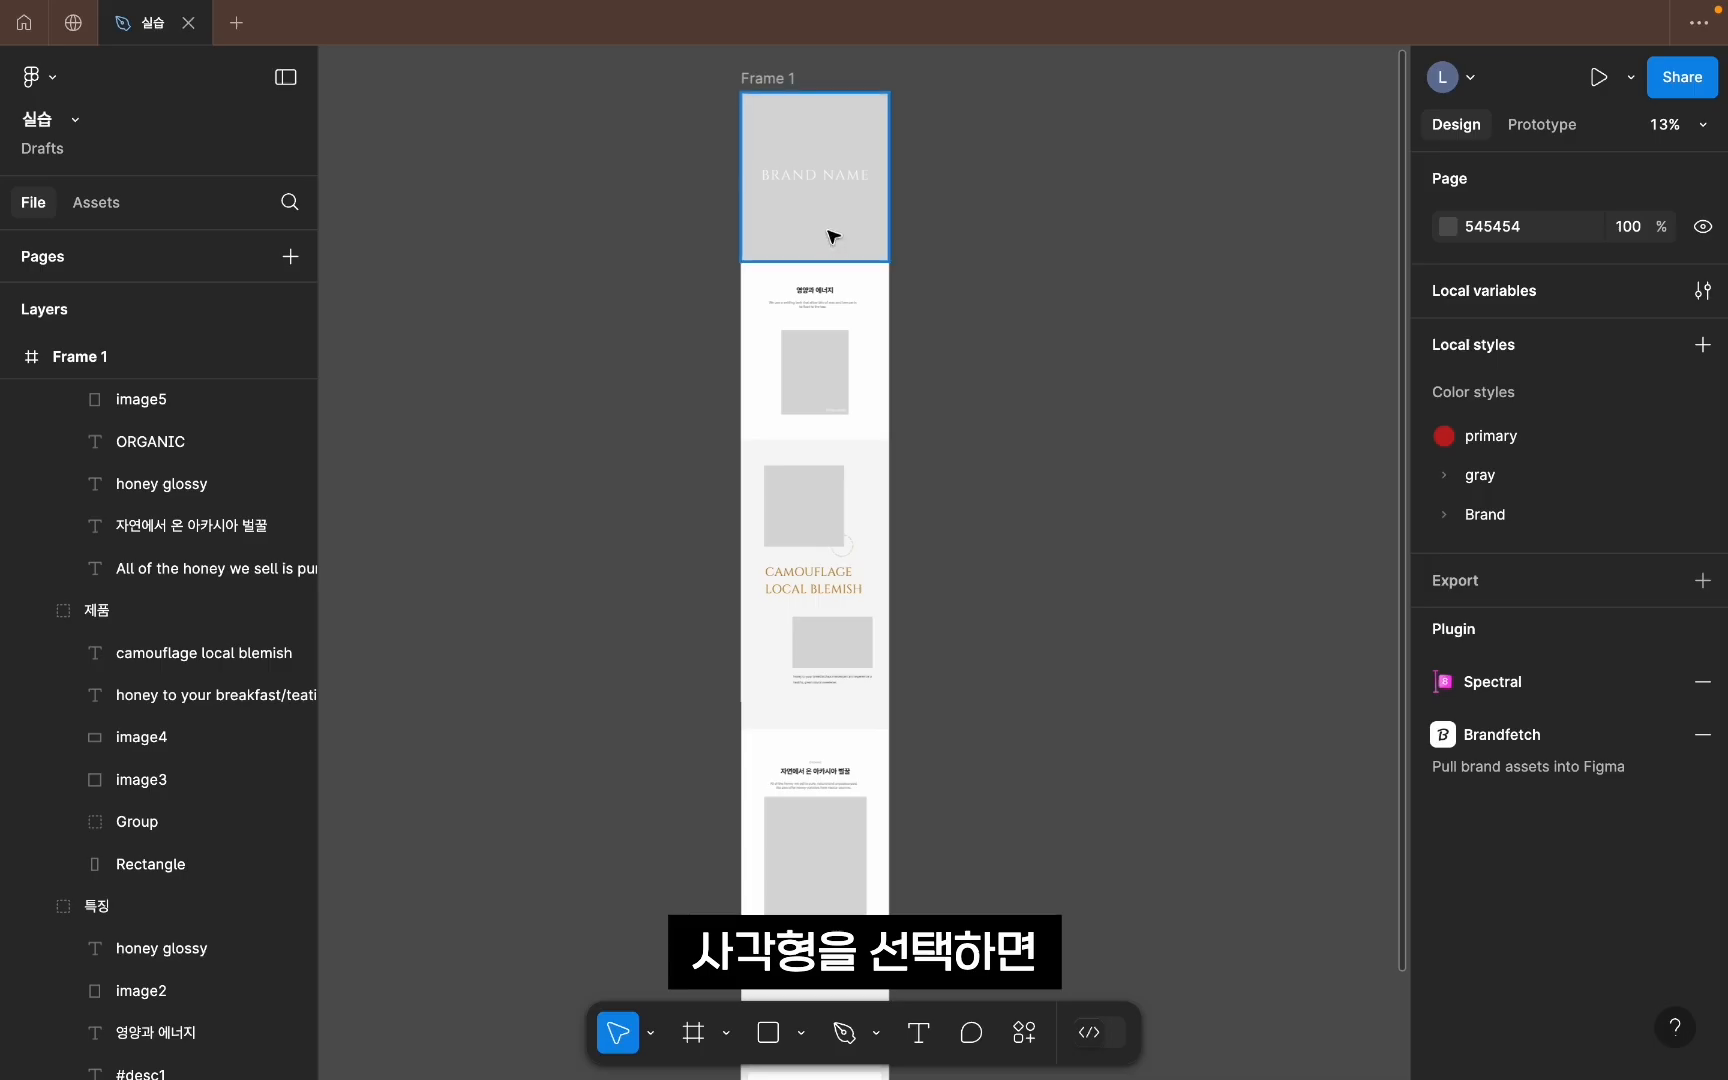
{"action": "left_click", "coordinate": [818, 228]}
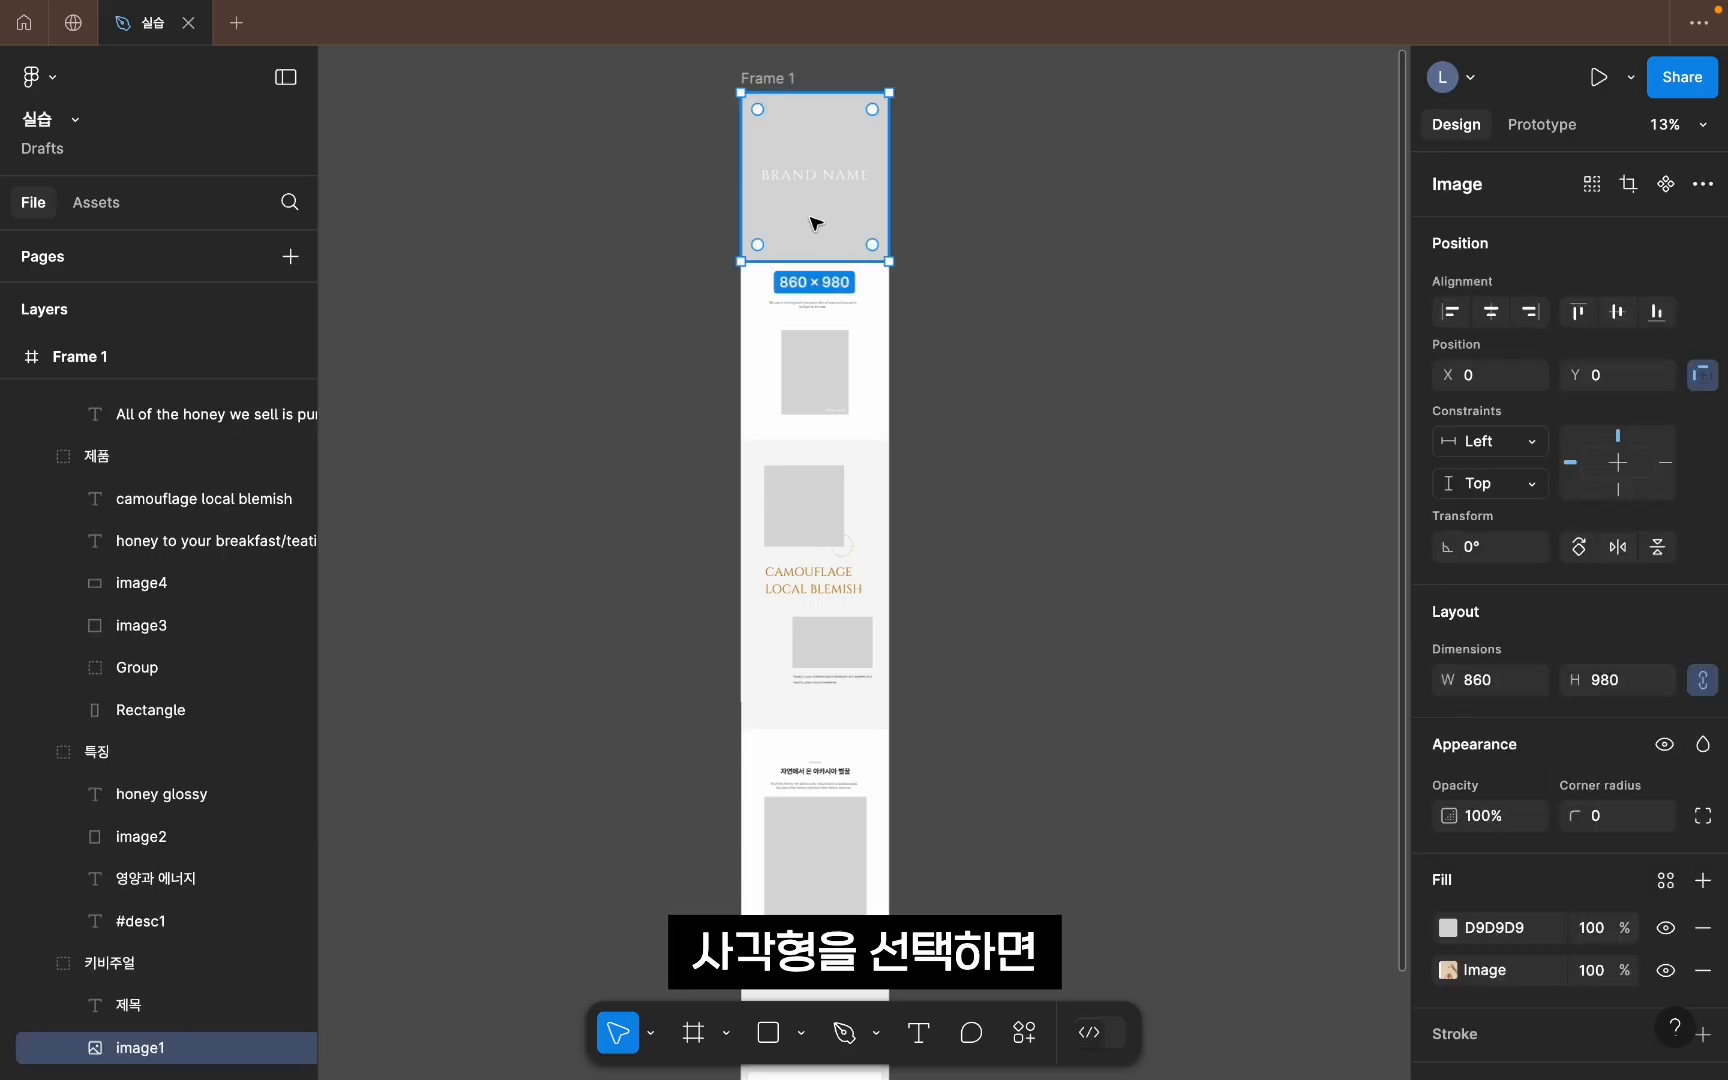
{"action": "double_click", "coordinate": [116, 1050]}
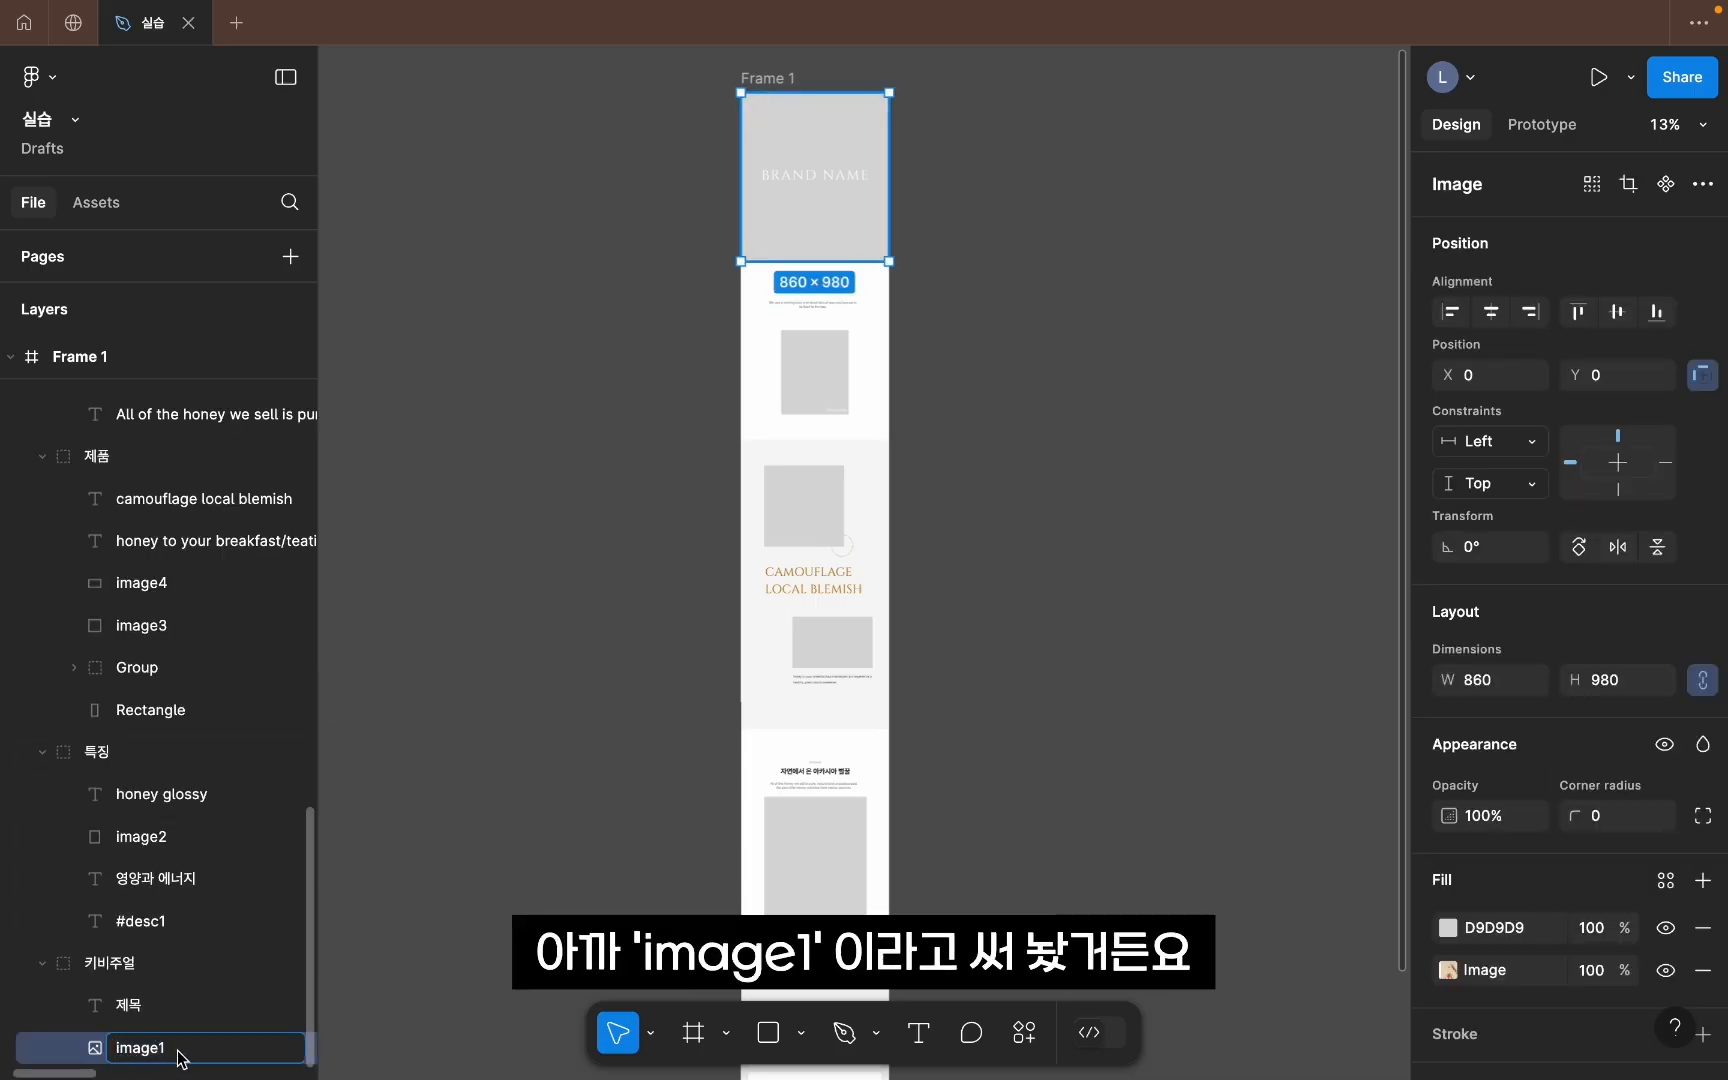
{"action": "type", "text": "#"}
{"action": "key", "text": "Return"}
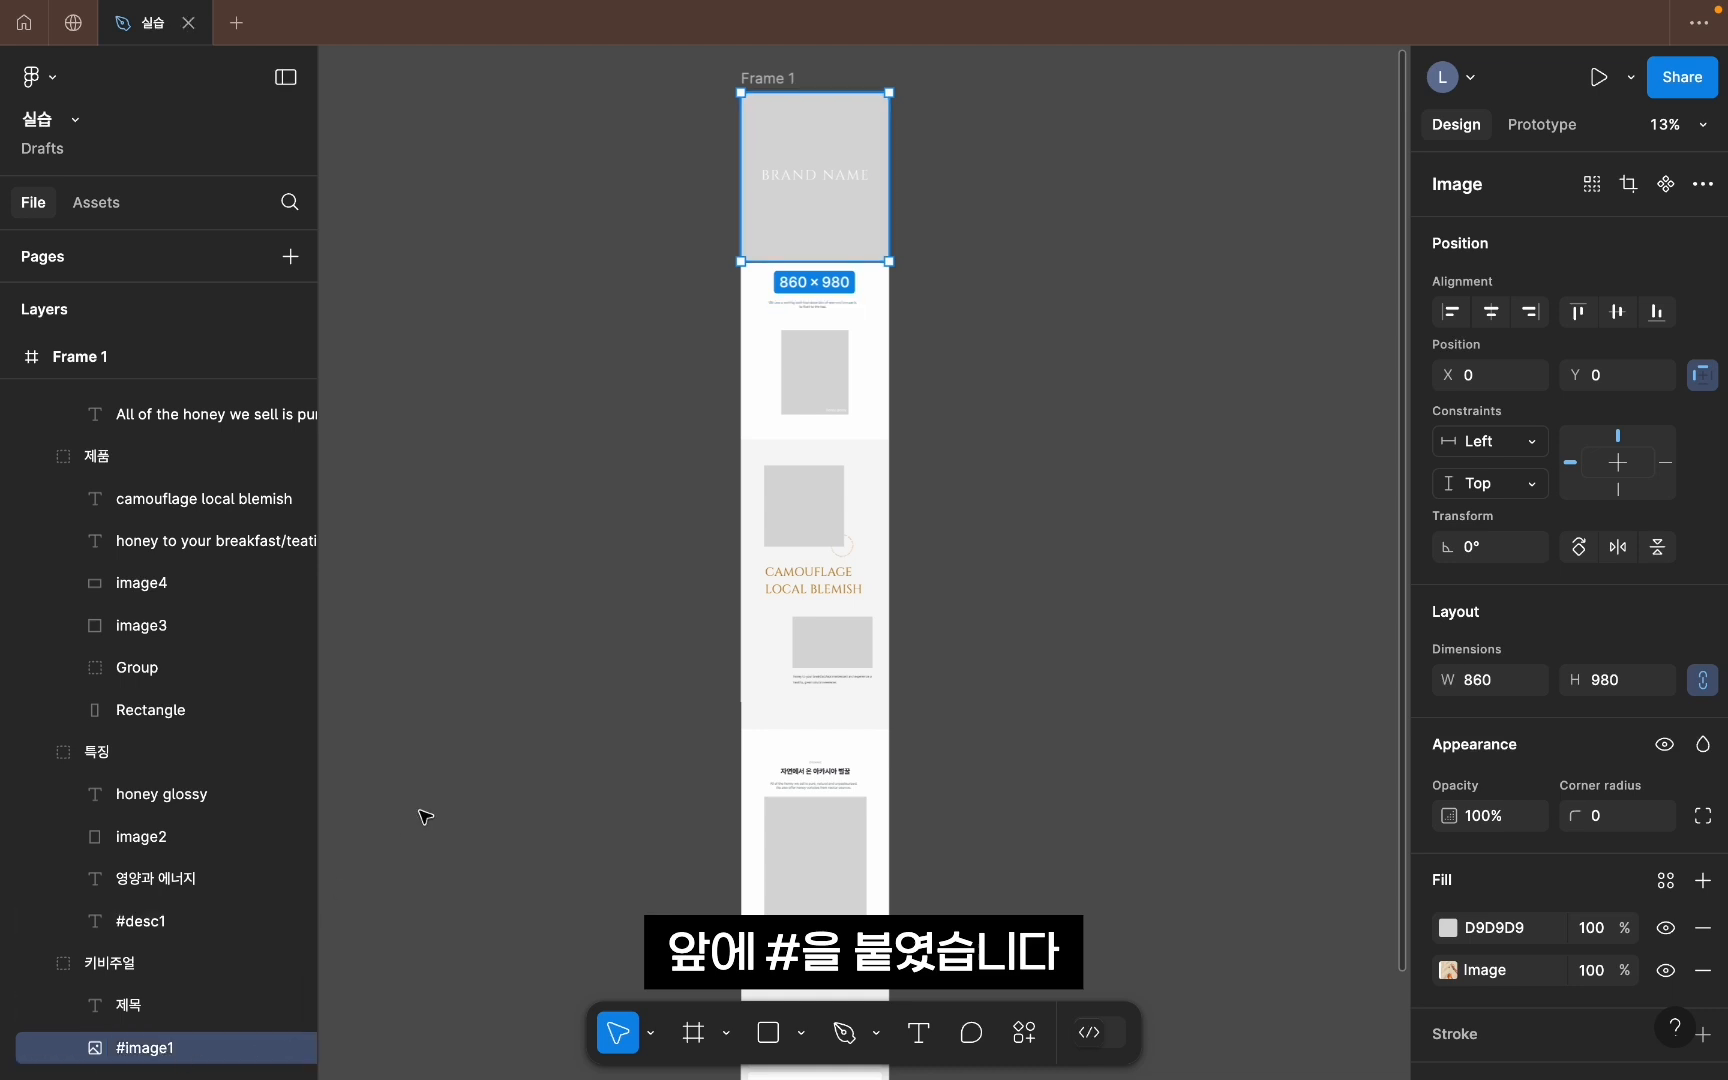
Step: Batch-rename the image2, image3, image4 and image5 layers with a # in front of their current names
{"action": "left_click", "coordinate": [815, 380], "text": "ctrl"}
{"action": "left_click", "coordinate": [838, 505], "text": "shift"}
{"action": "left_click", "coordinate": [838, 505], "text": "ctrl+shift"}
{"action": "left_click", "coordinate": [848, 655], "text": "ctrl+shift"}
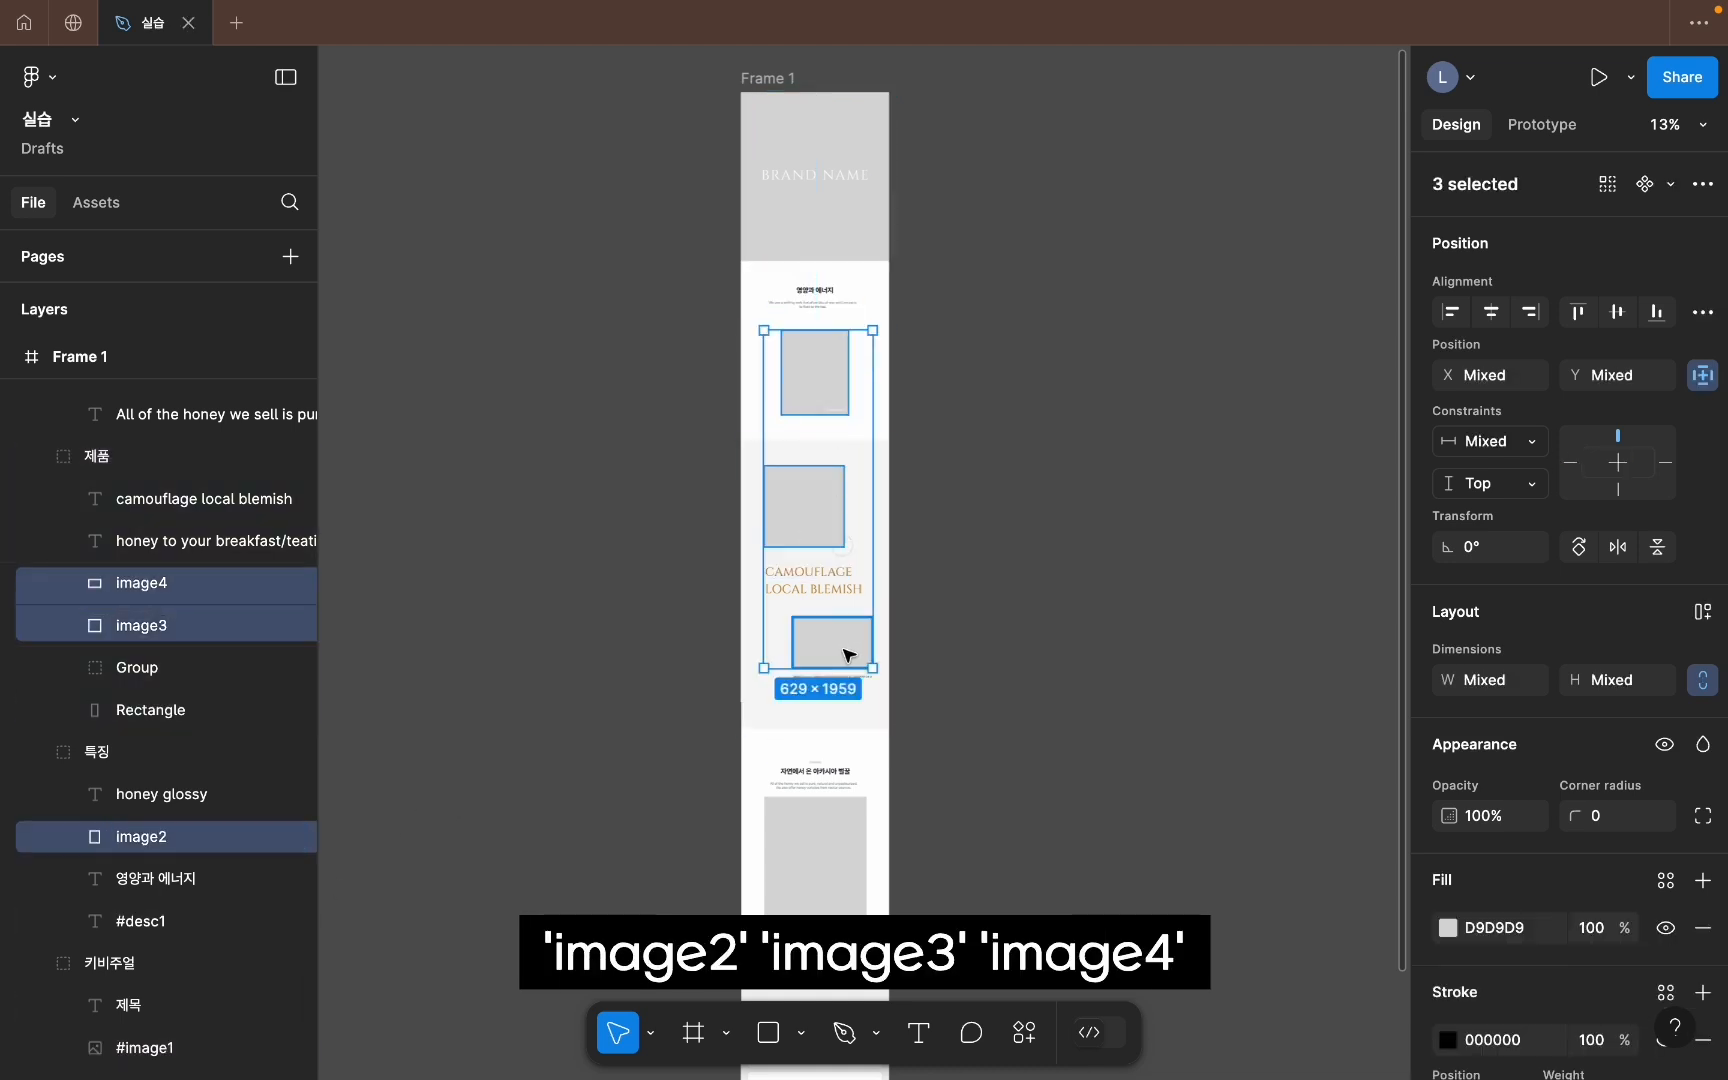
{"action": "left_click", "coordinate": [821, 818], "text": "ctrl+shift"}
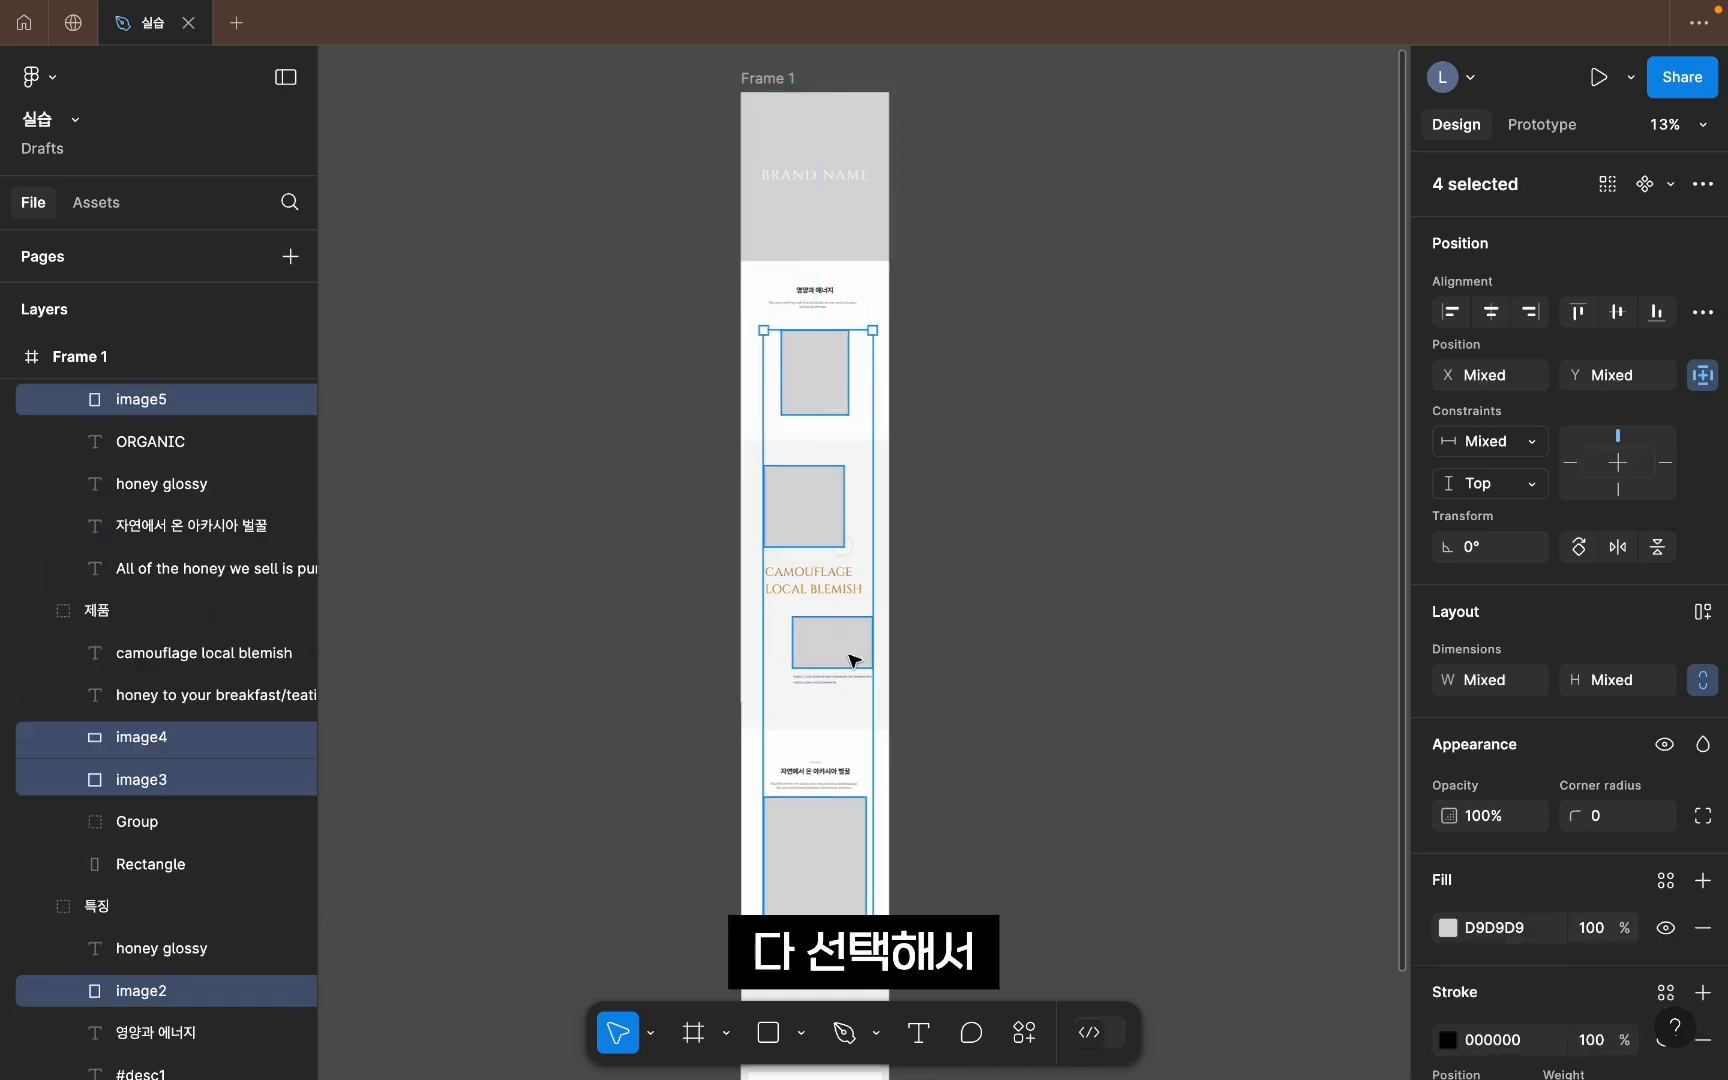
{"action": "key", "text": "ctrl+r"}
{"action": "type", "text": "#"}
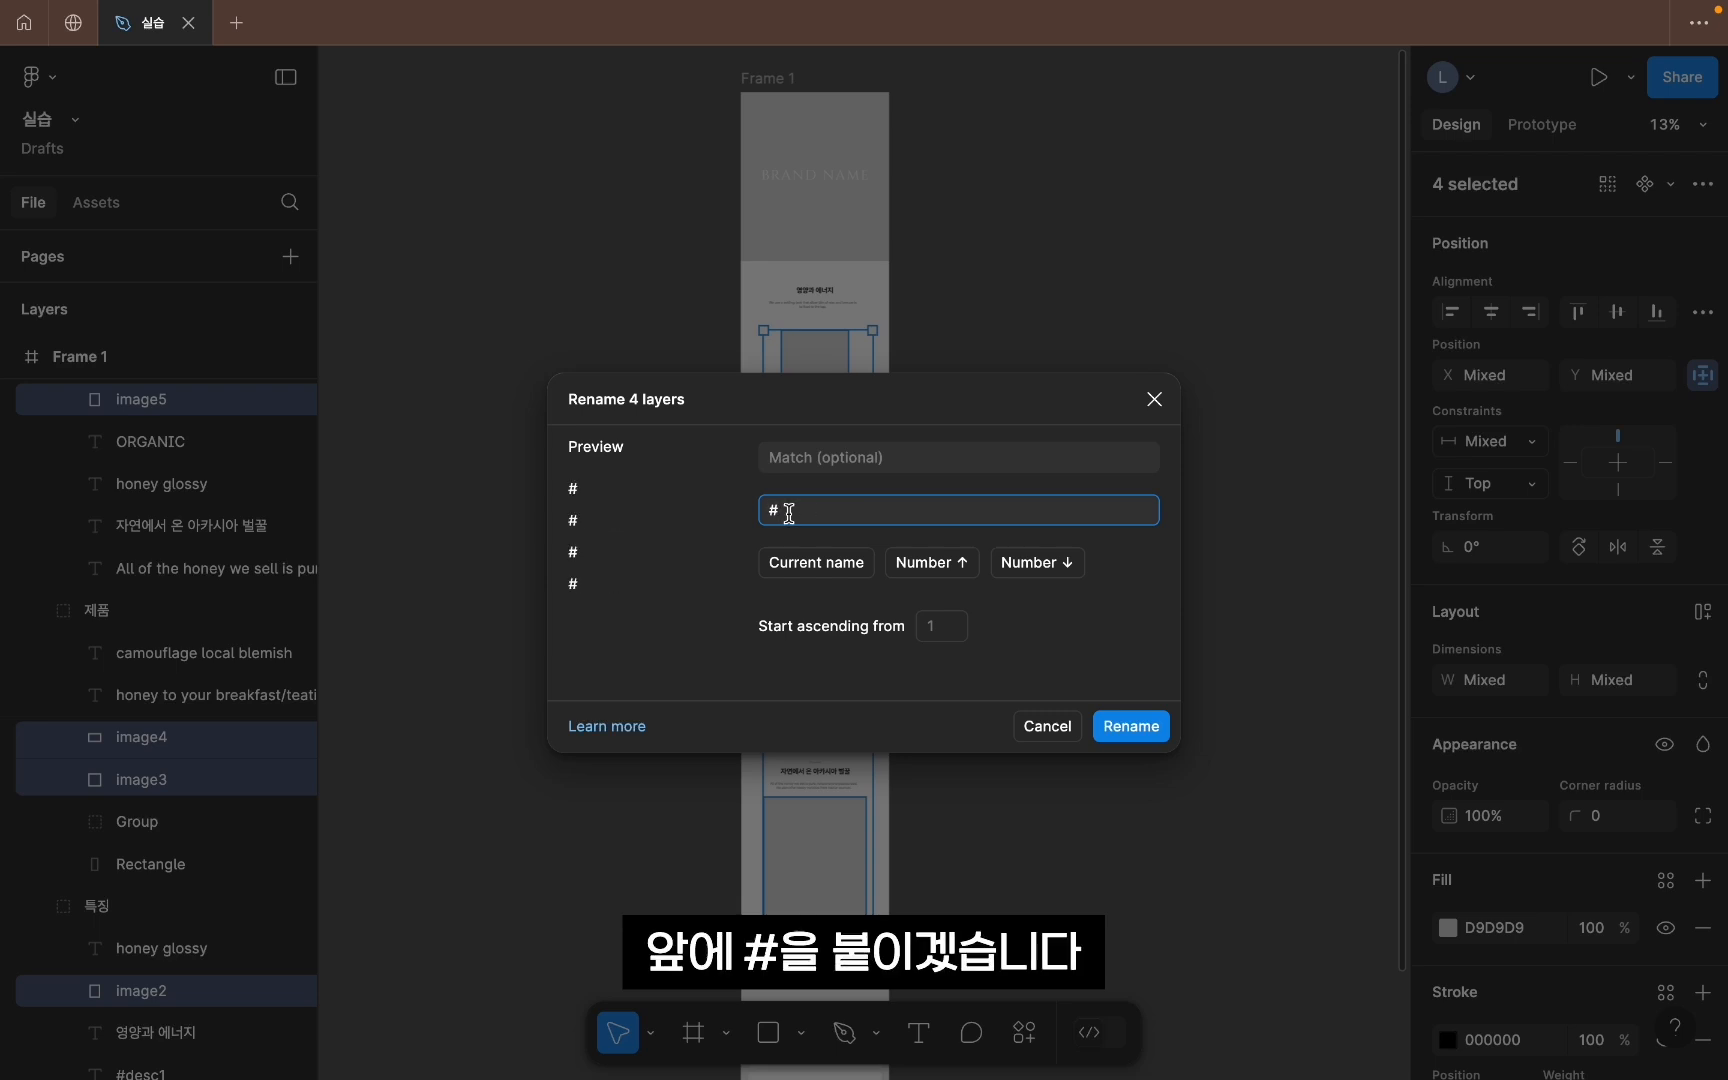
{"action": "left_click", "coordinate": [808, 566]}
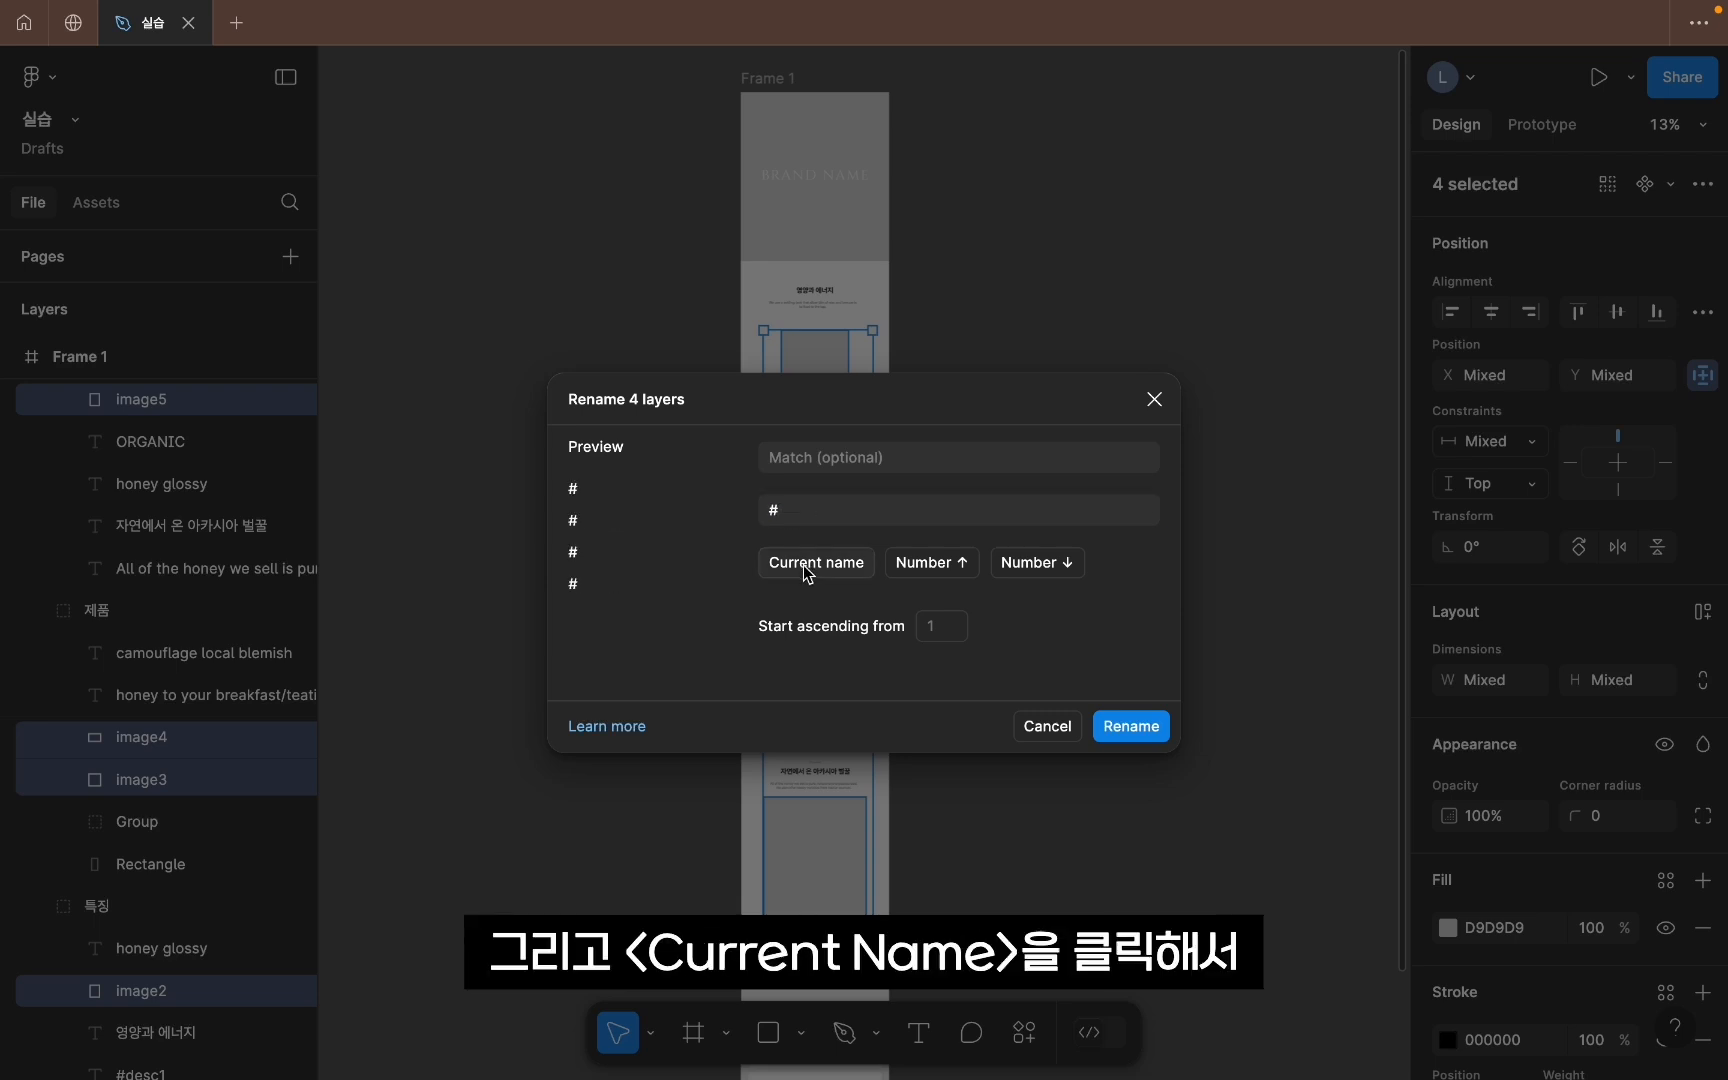
{"action": "left_click", "coordinate": [1108, 724]}
{"action": "left_click", "coordinate": [428, 503]}
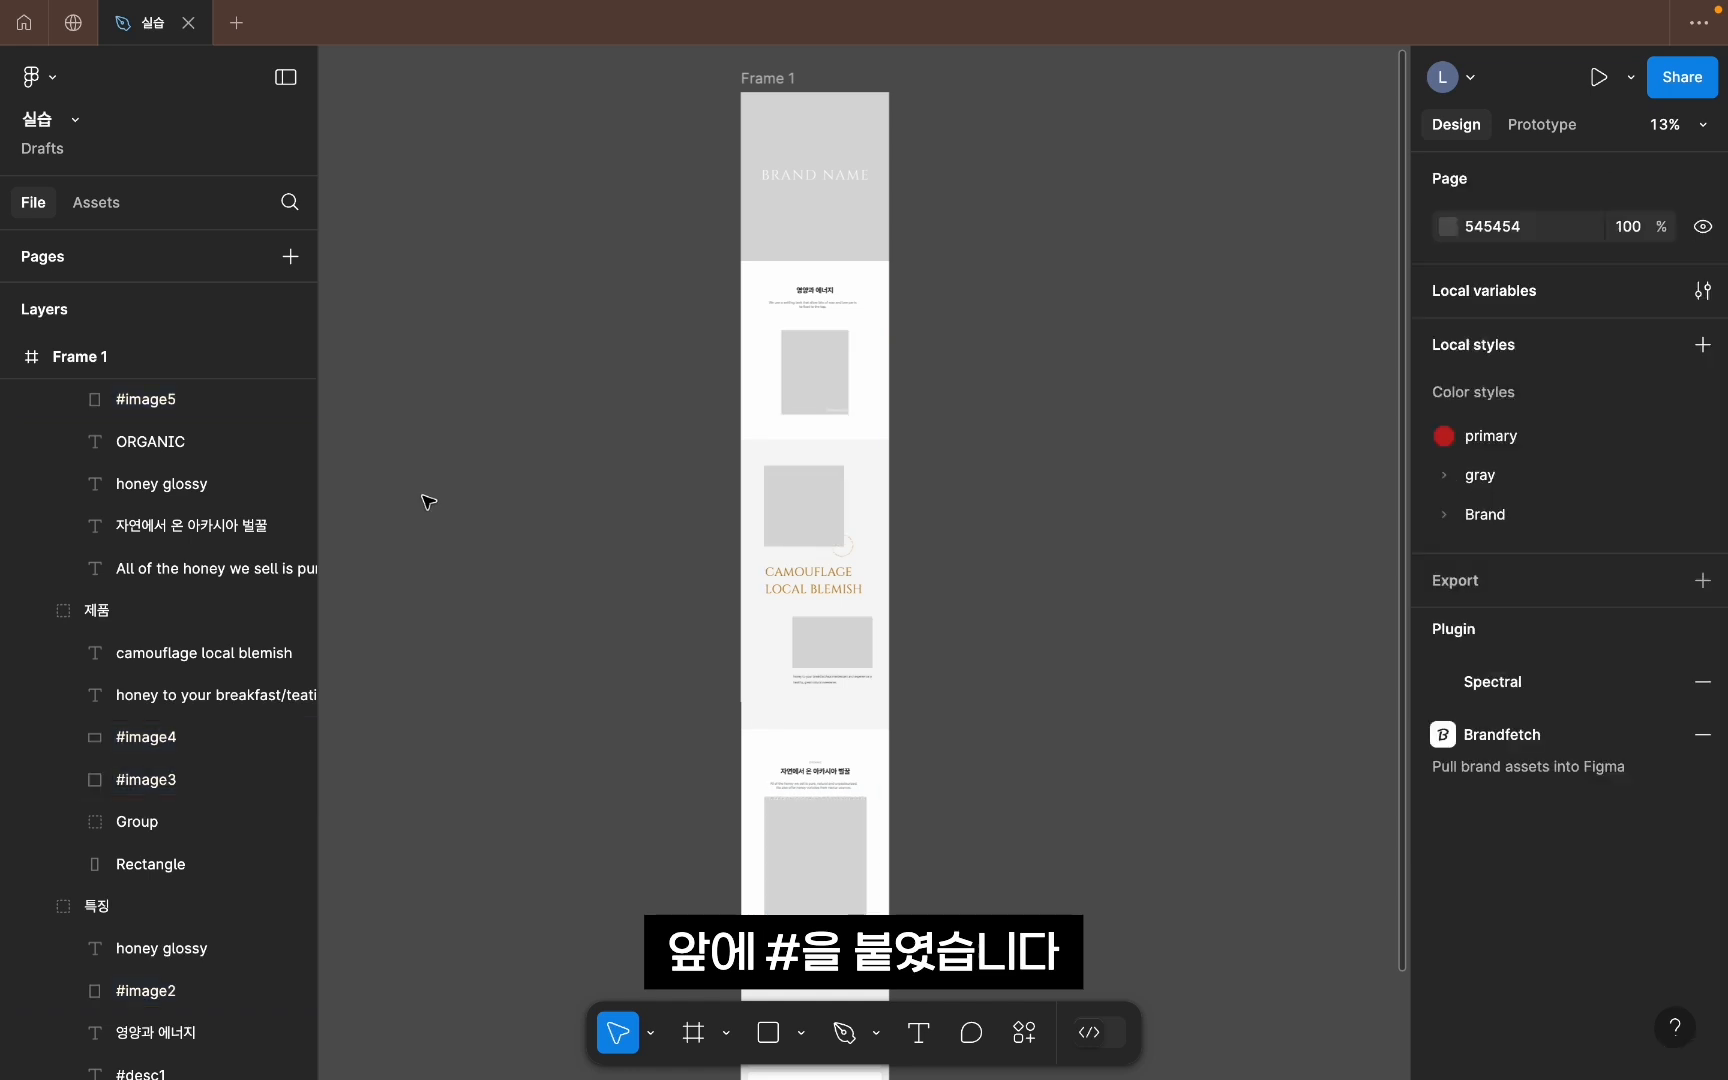
Step: Rename the BRAND NAME text layer in the 키비주얼 group #title
{"action": "double_click", "coordinate": [805, 178]}
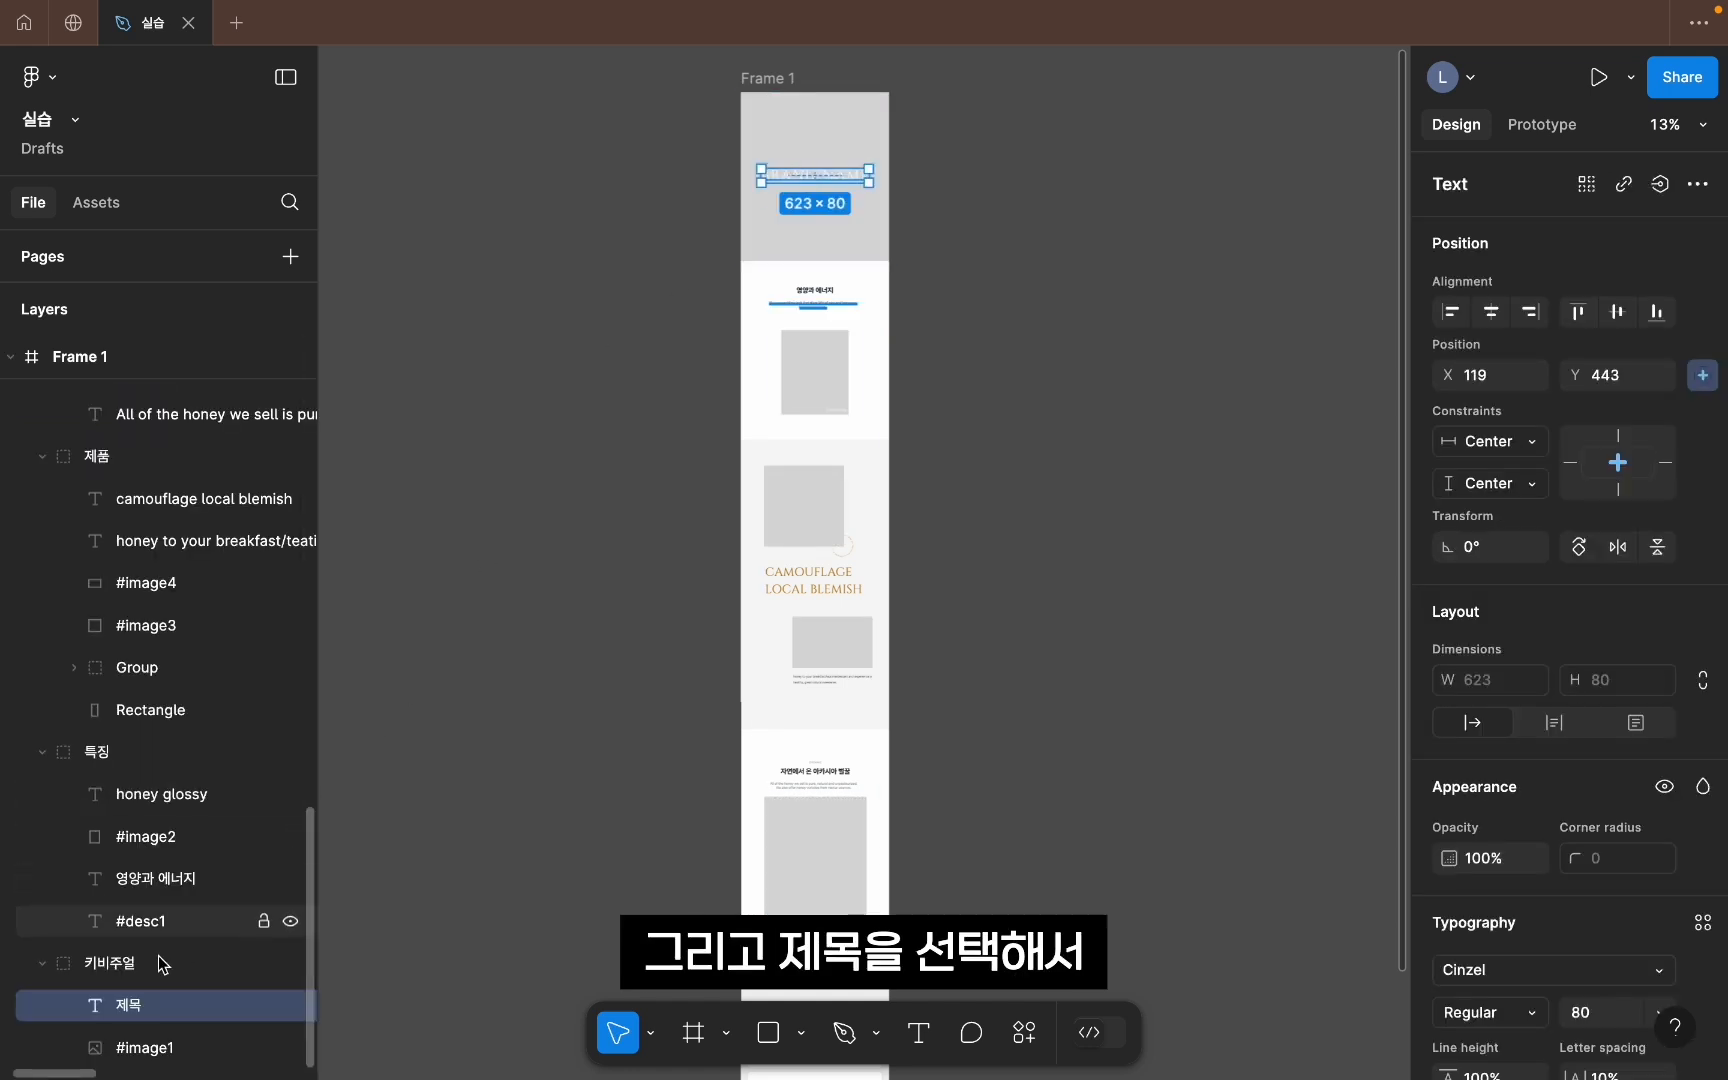
{"action": "double_click", "coordinate": [128, 1004]}
{"action": "type", "text": "#샤시"}
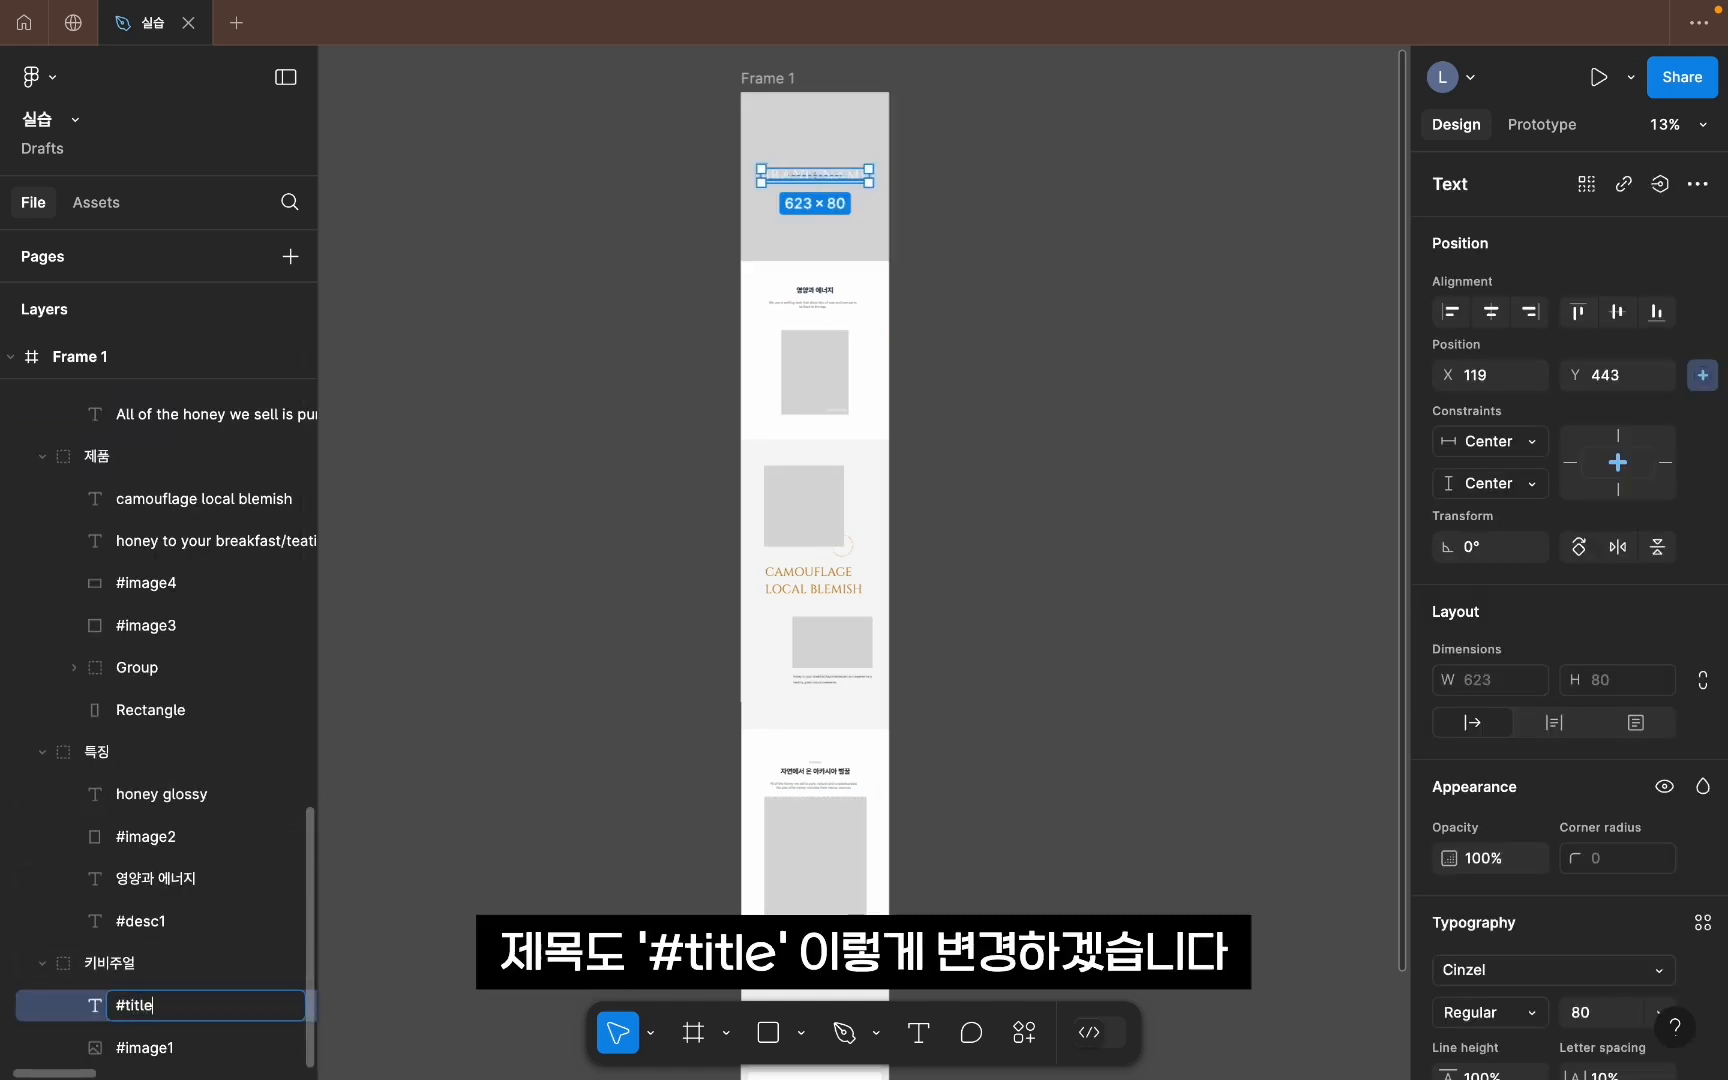
{"action": "key", "text": "Return"}
Step: Rename the "camouflage local blemish" text layer in the 제품 group #title2
{"action": "left_click", "coordinate": [200, 498]}
{"action": "double_click", "coordinate": [200, 498]}
{"action": "type", "text": "#title2"}
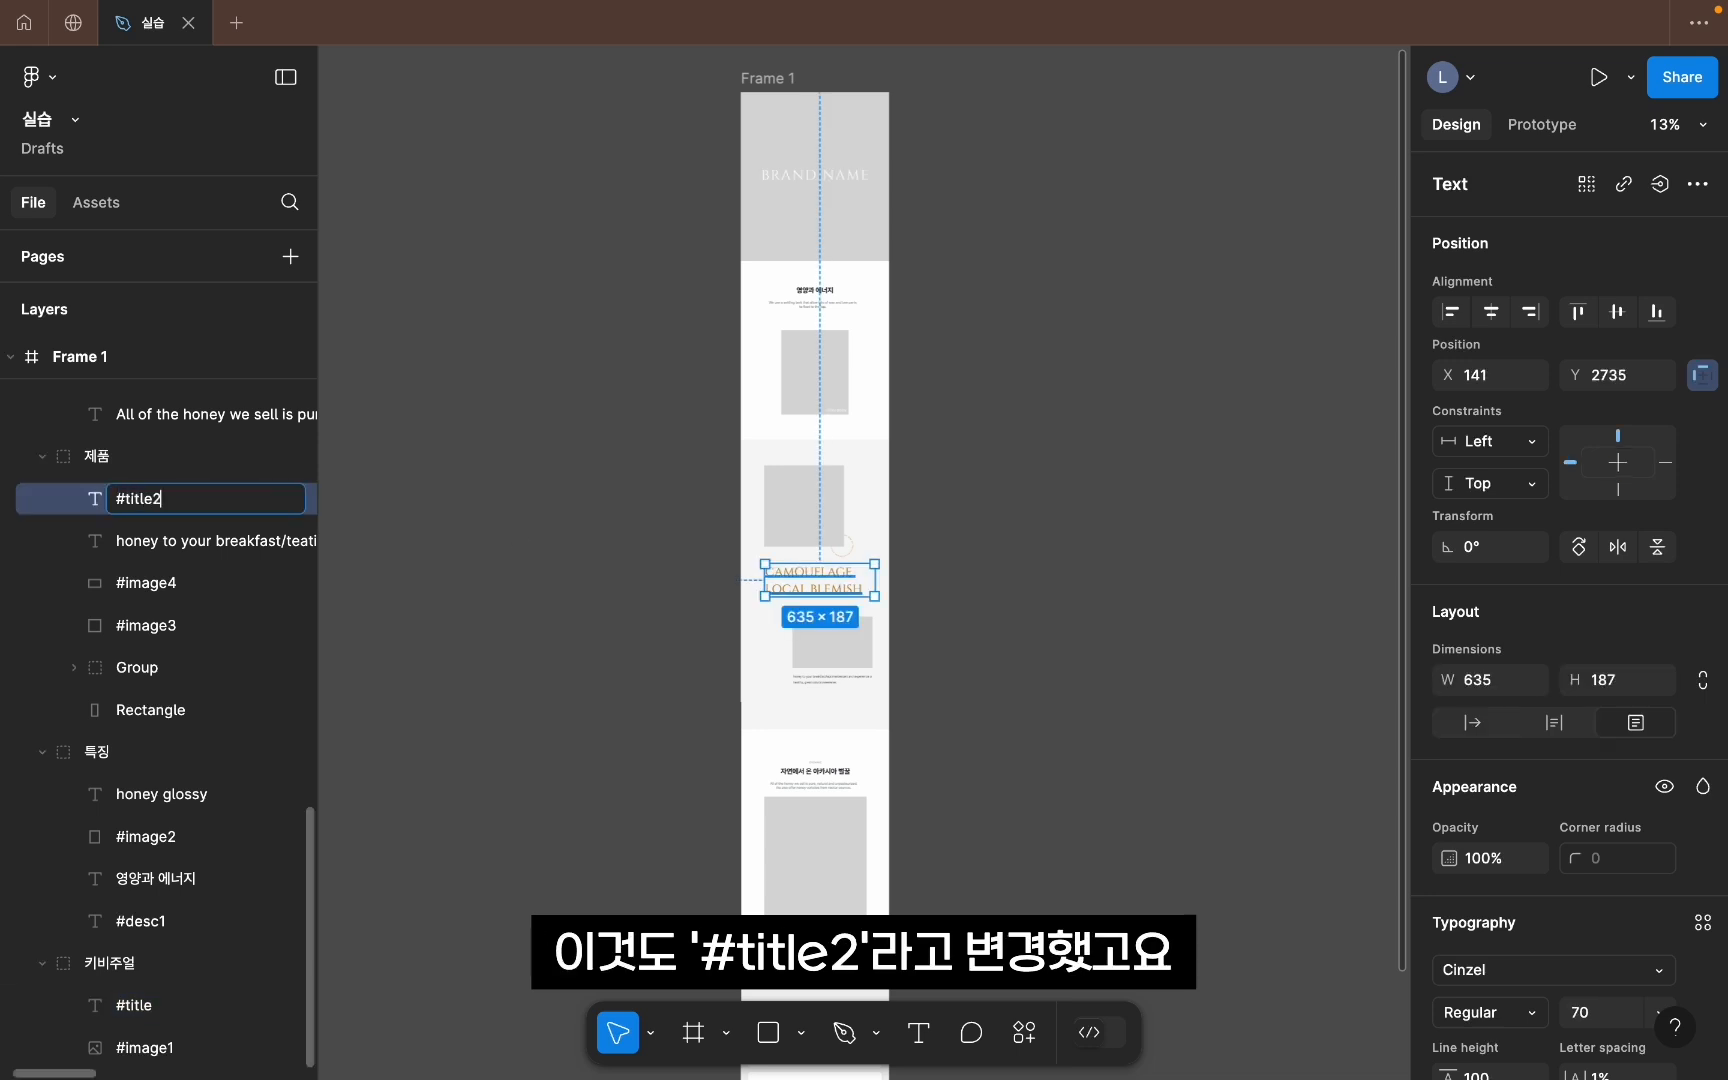
{"action": "key", "text": "Return"}
{"action": "left_click", "coordinate": [995, 791]}
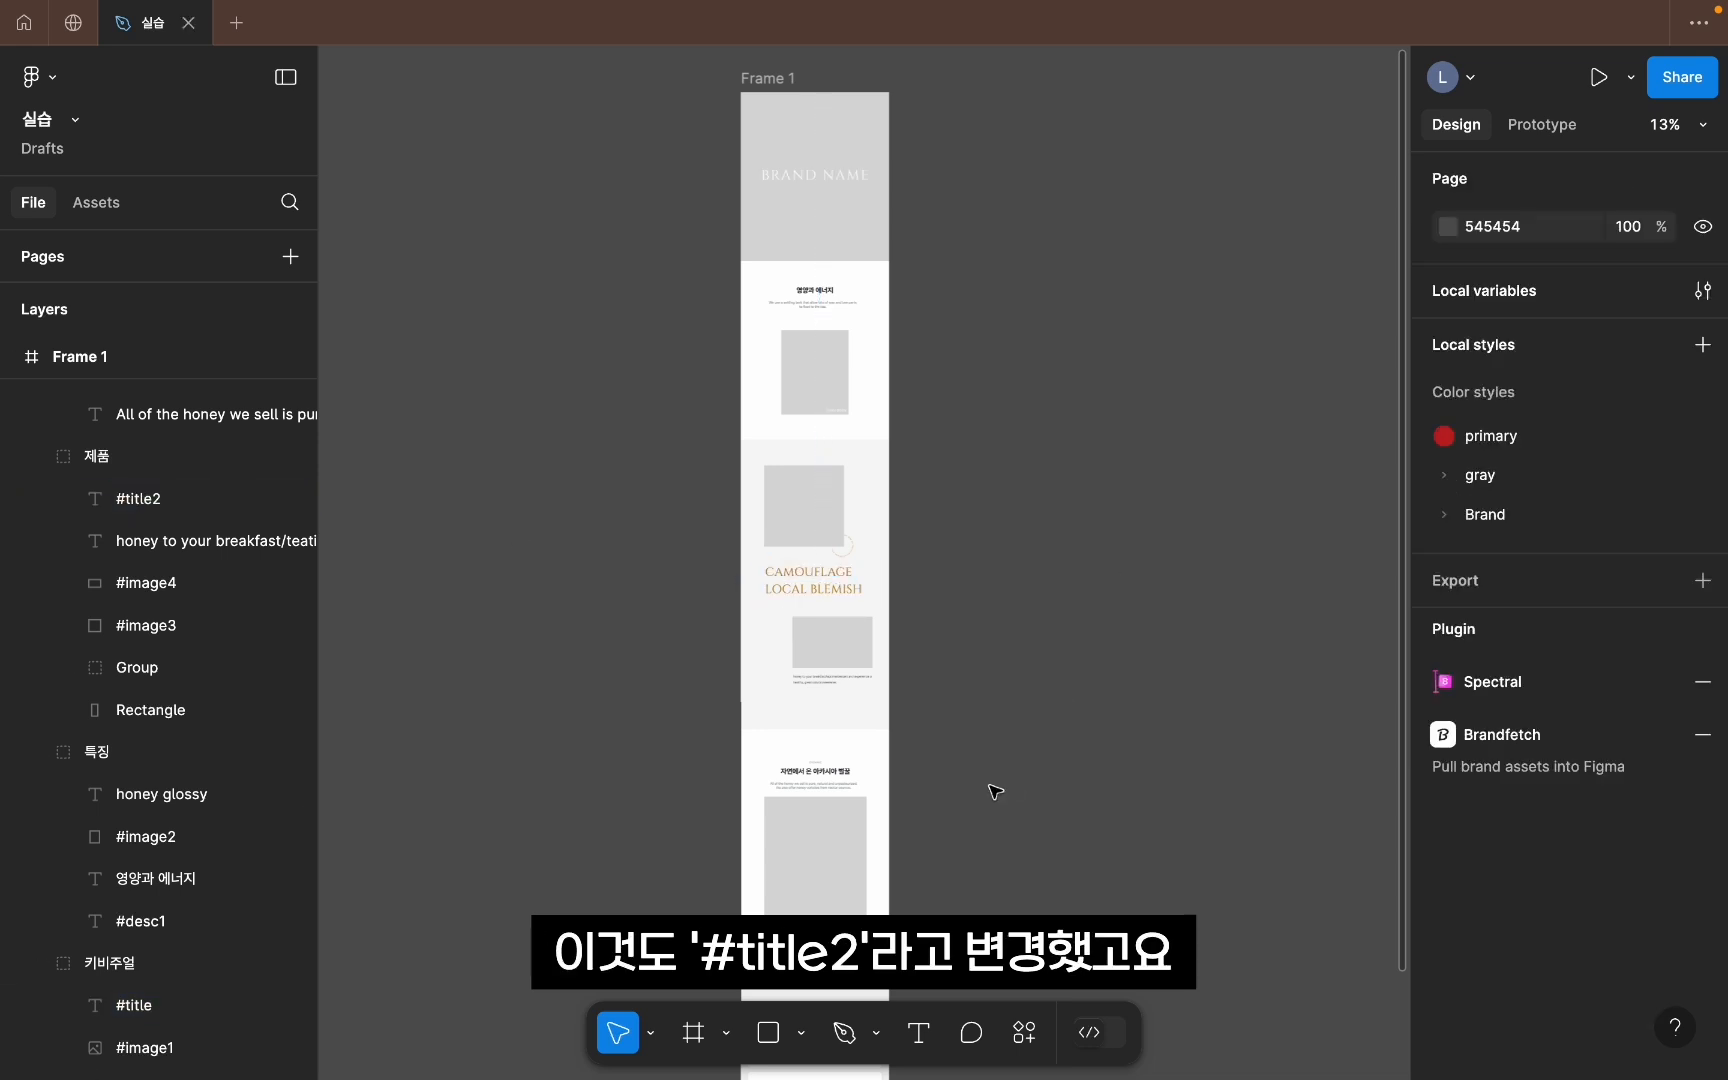
Step: Rename the background rectangle of the 제품 group #color
{"action": "scroll", "coordinate": [864, 385], "scroll_direction": "down", "scroll_amount": 2}
{"action": "left_click", "coordinate": [864, 385]}
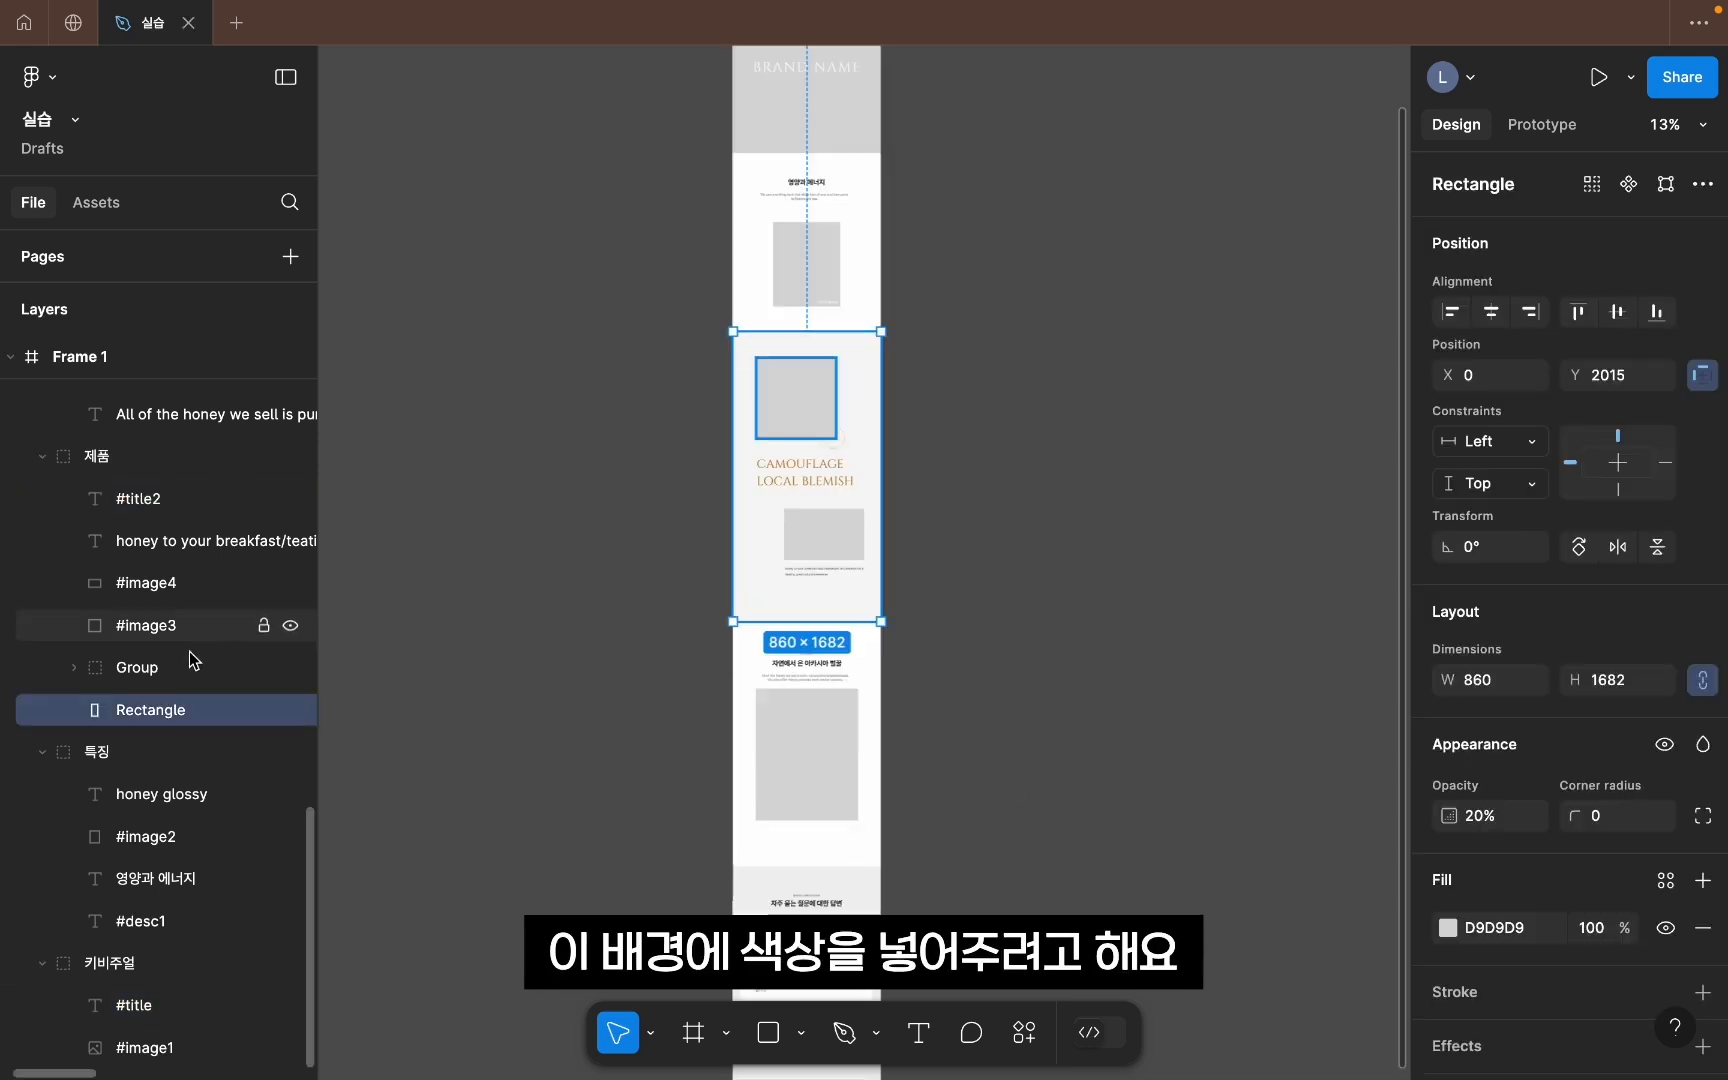
{"action": "double_click", "coordinate": [162, 713]}
{"action": "type", "text": "#"}
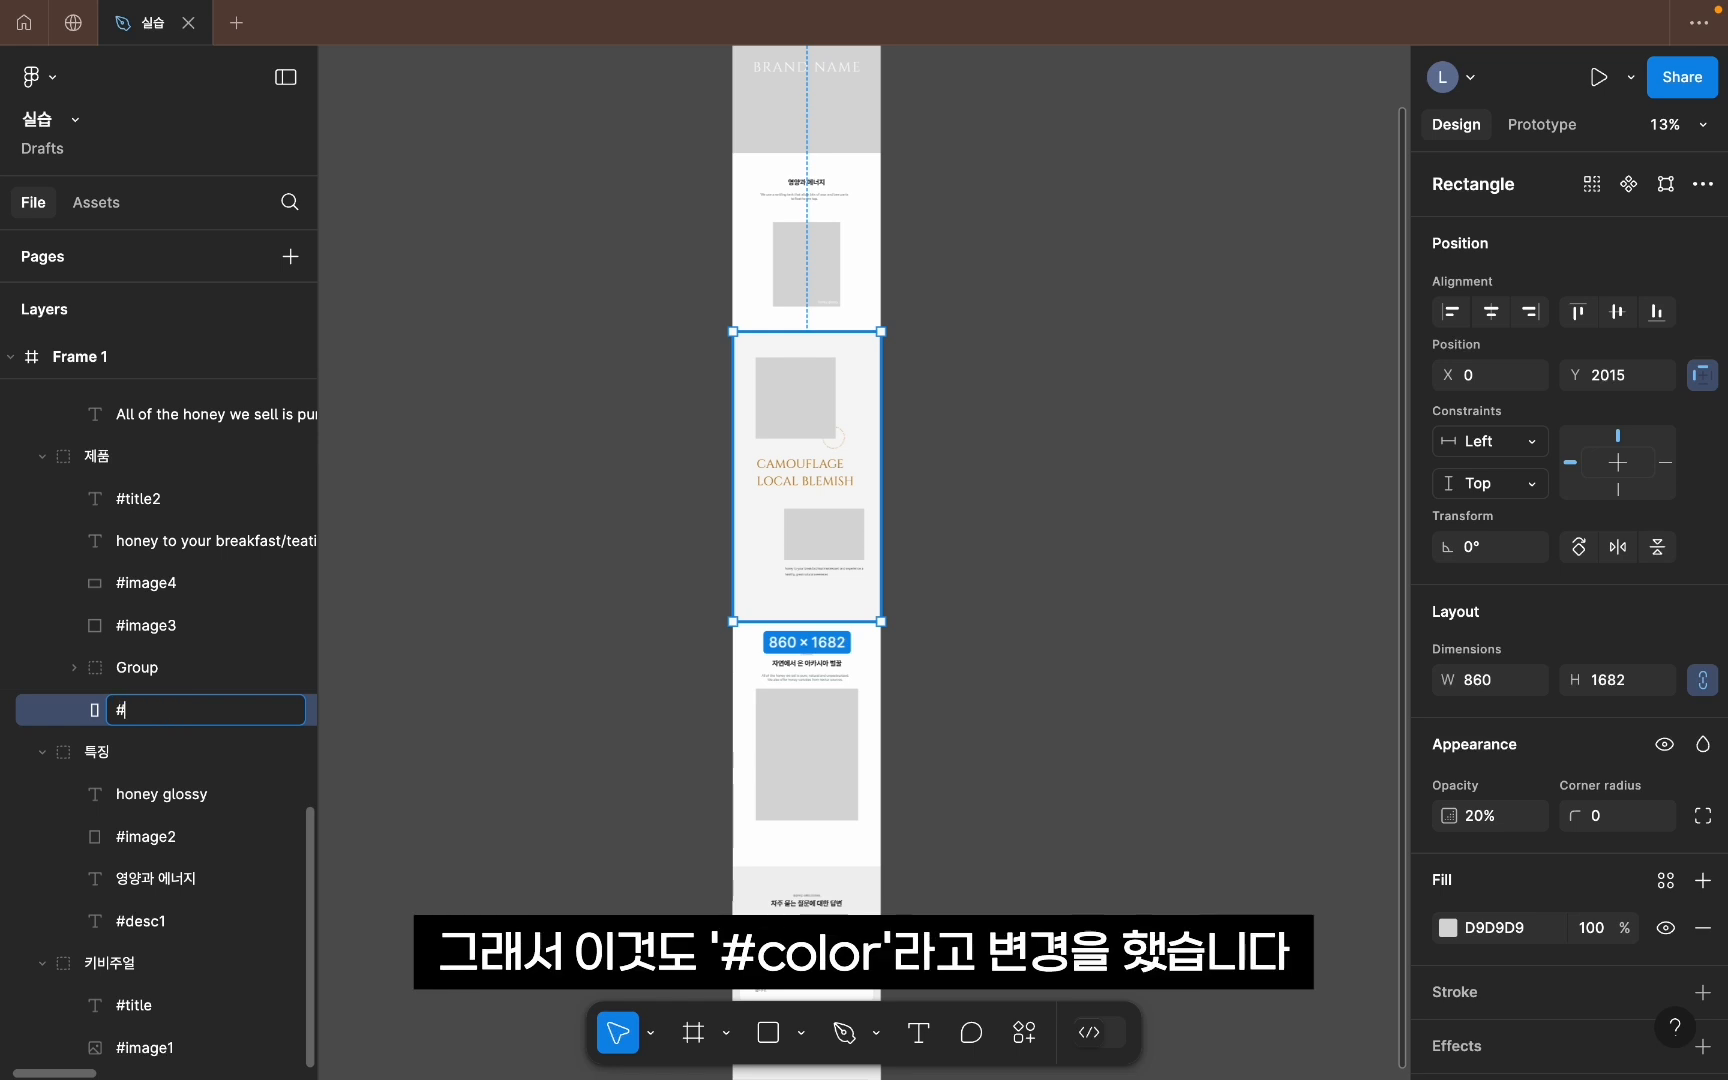
{"action": "type", "text": "color"}
{"action": "key", "text": "Return"}
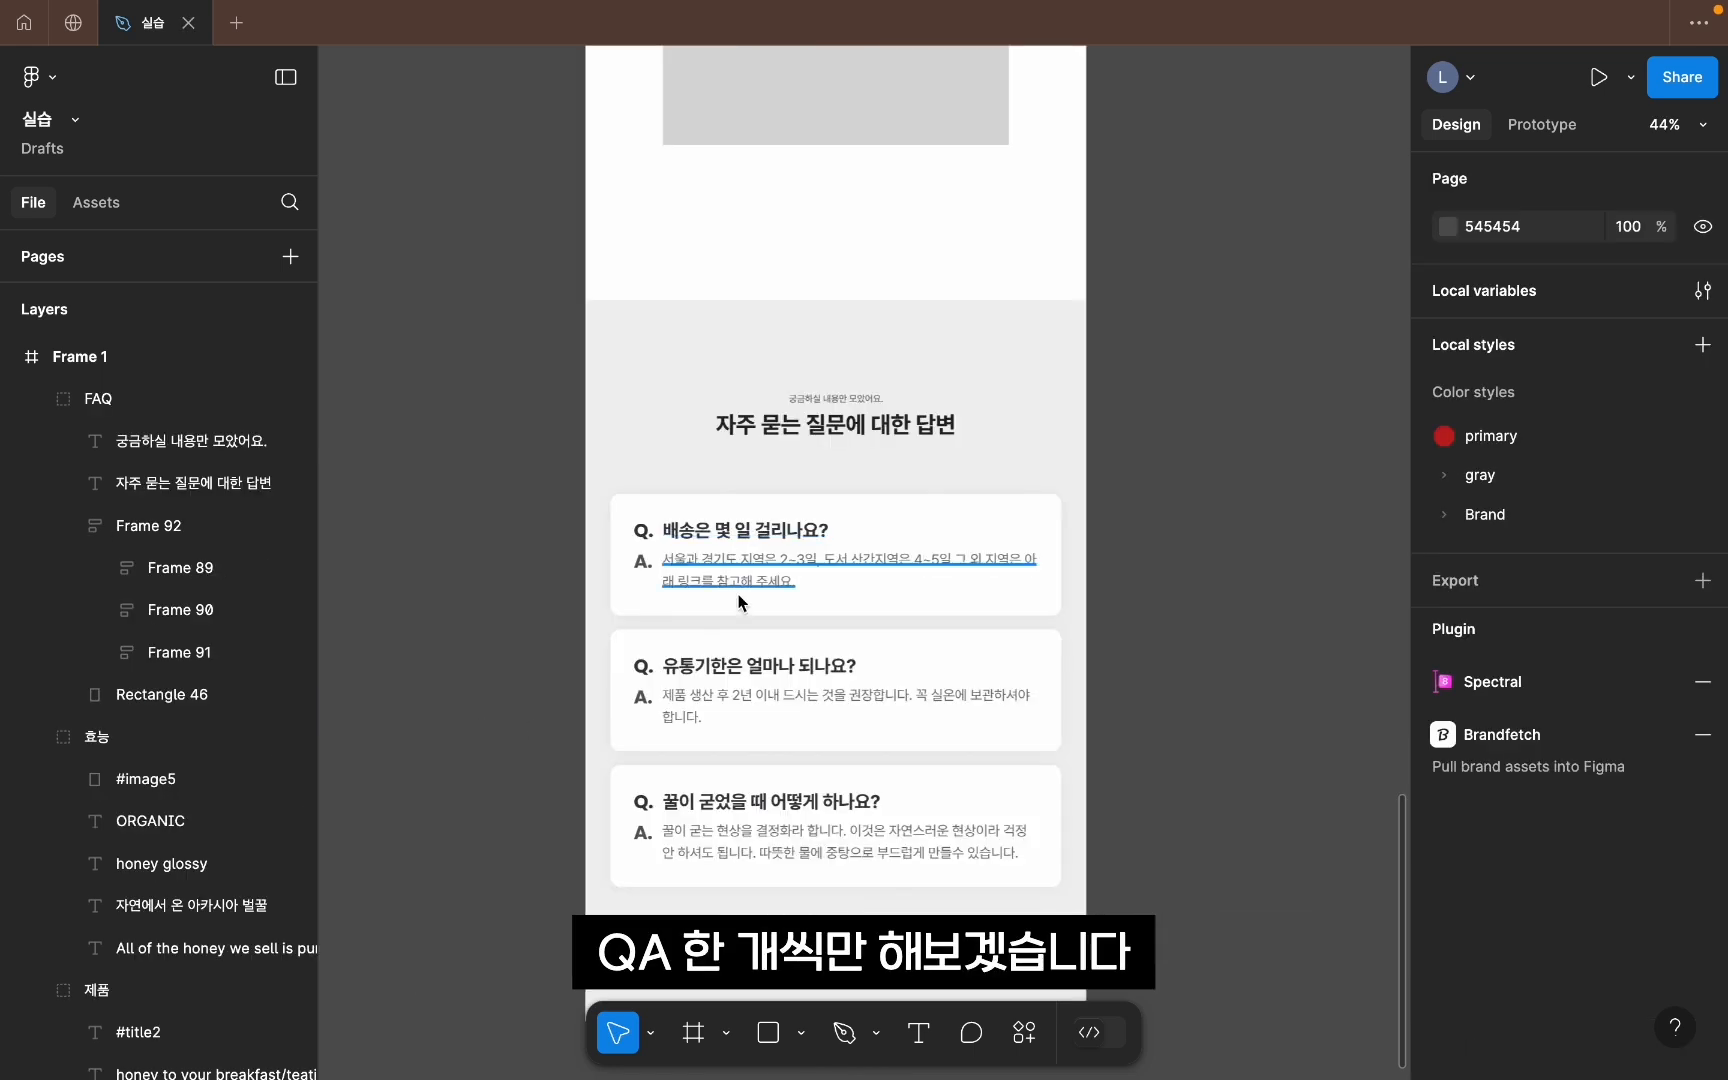
Step: Rename the first FAQ card's question text layer, about the delivery time, #Q
{"action": "left_click", "coordinate": [731, 533], "text": "ctrl"}
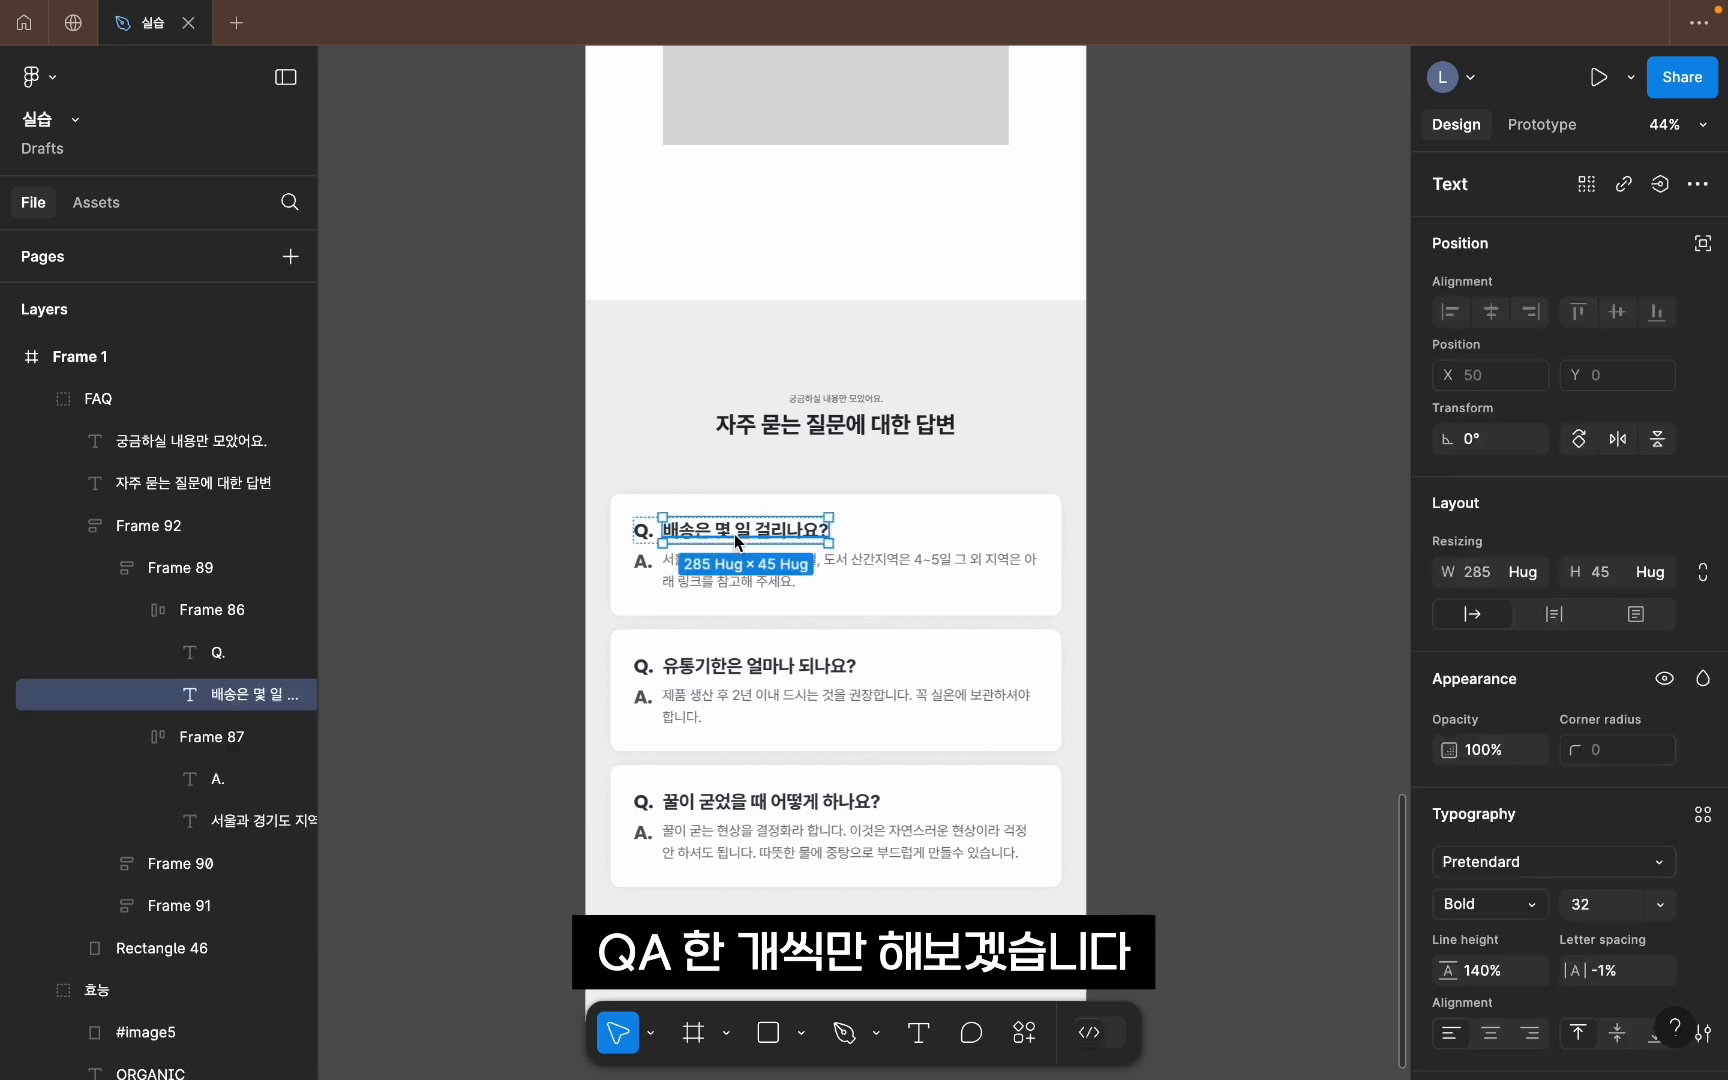
{"action": "double_click", "coordinate": [224, 697]}
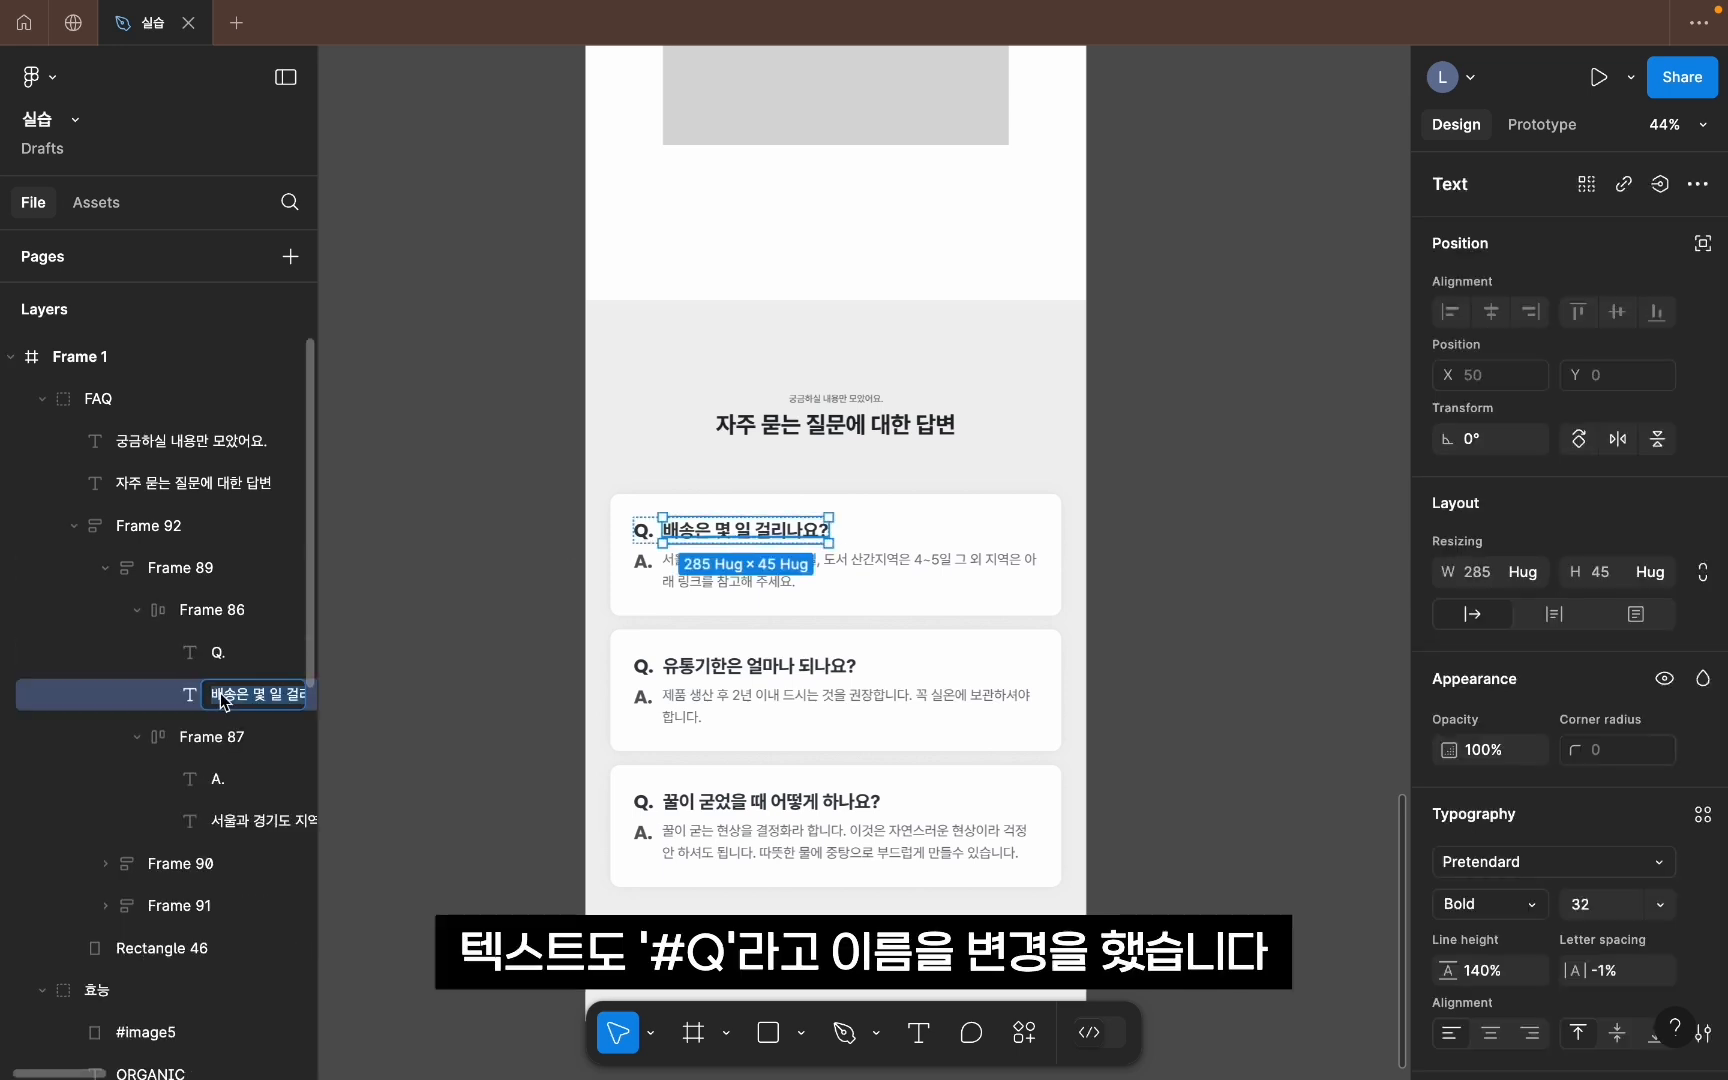
{"action": "type", "text": "#ㅃ"}
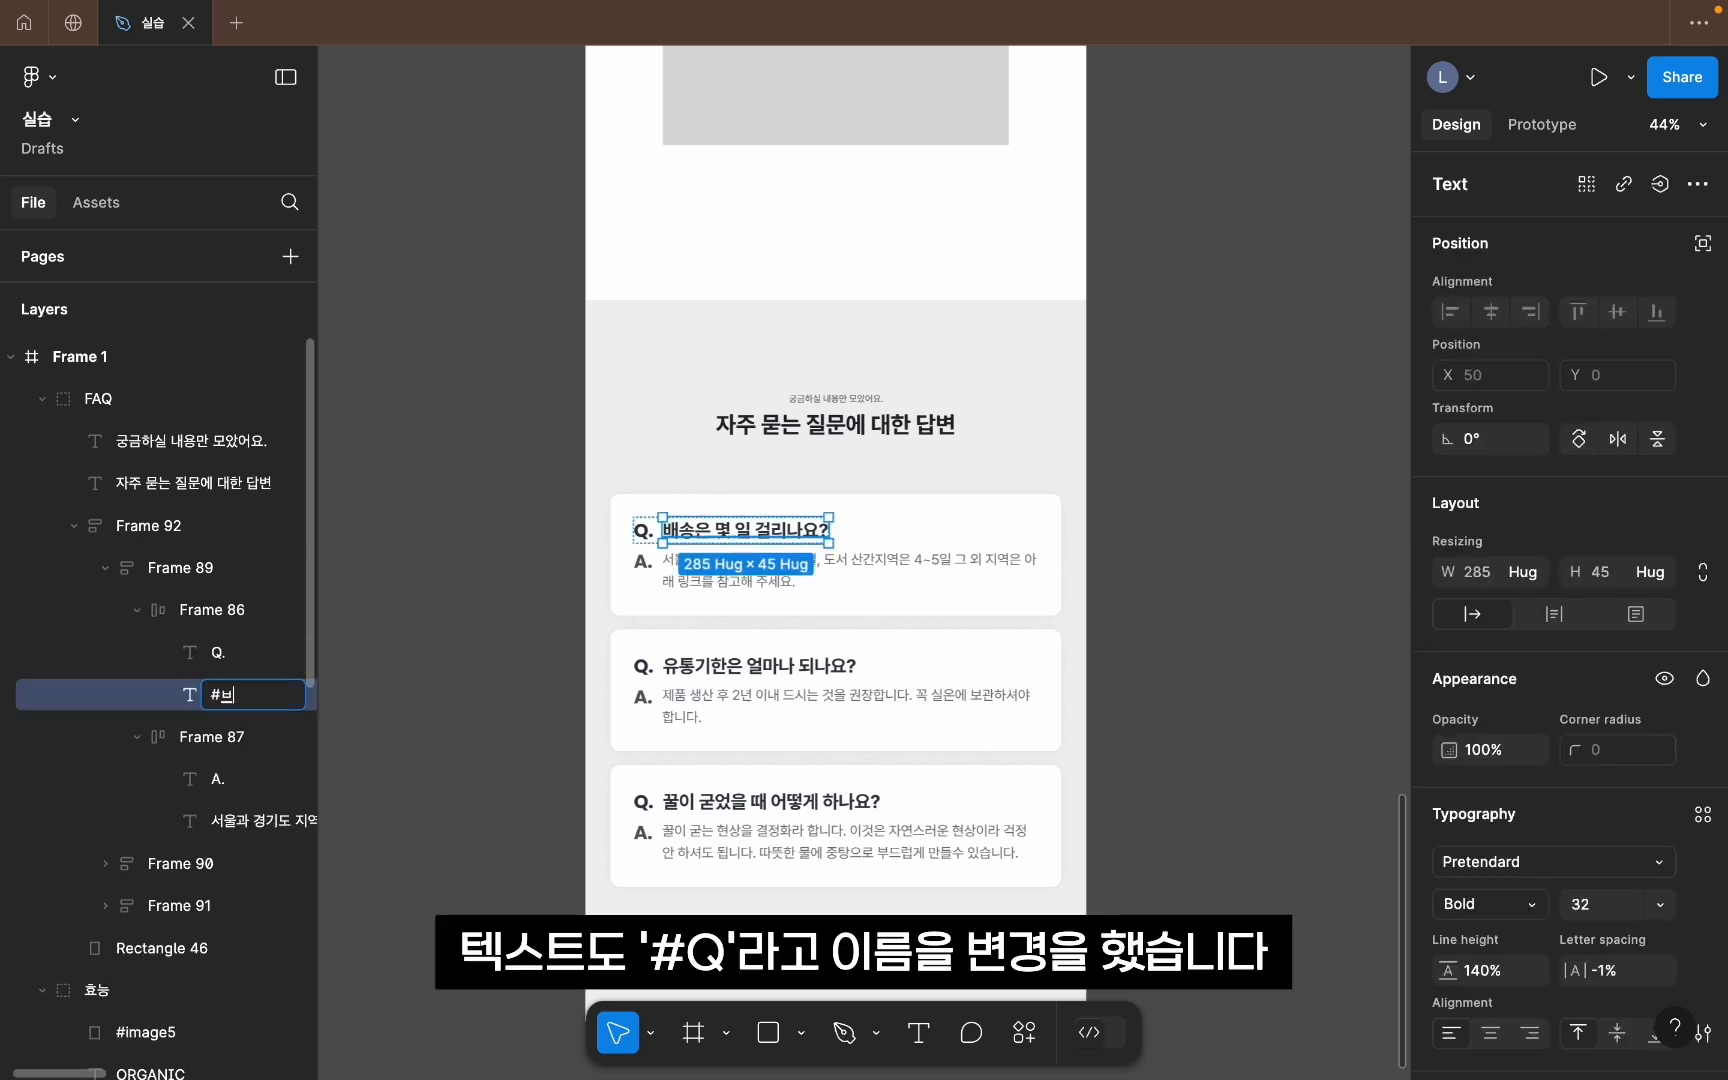
{"action": "type", "text": "Q"}
{"action": "key", "text": "Left"}
{"action": "key", "text": "BackSpace"}
{"action": "key", "text": "Return"}
Step: Rename the first FAQ card's answer text layer #A
{"action": "left_click", "coordinate": [724, 585]}
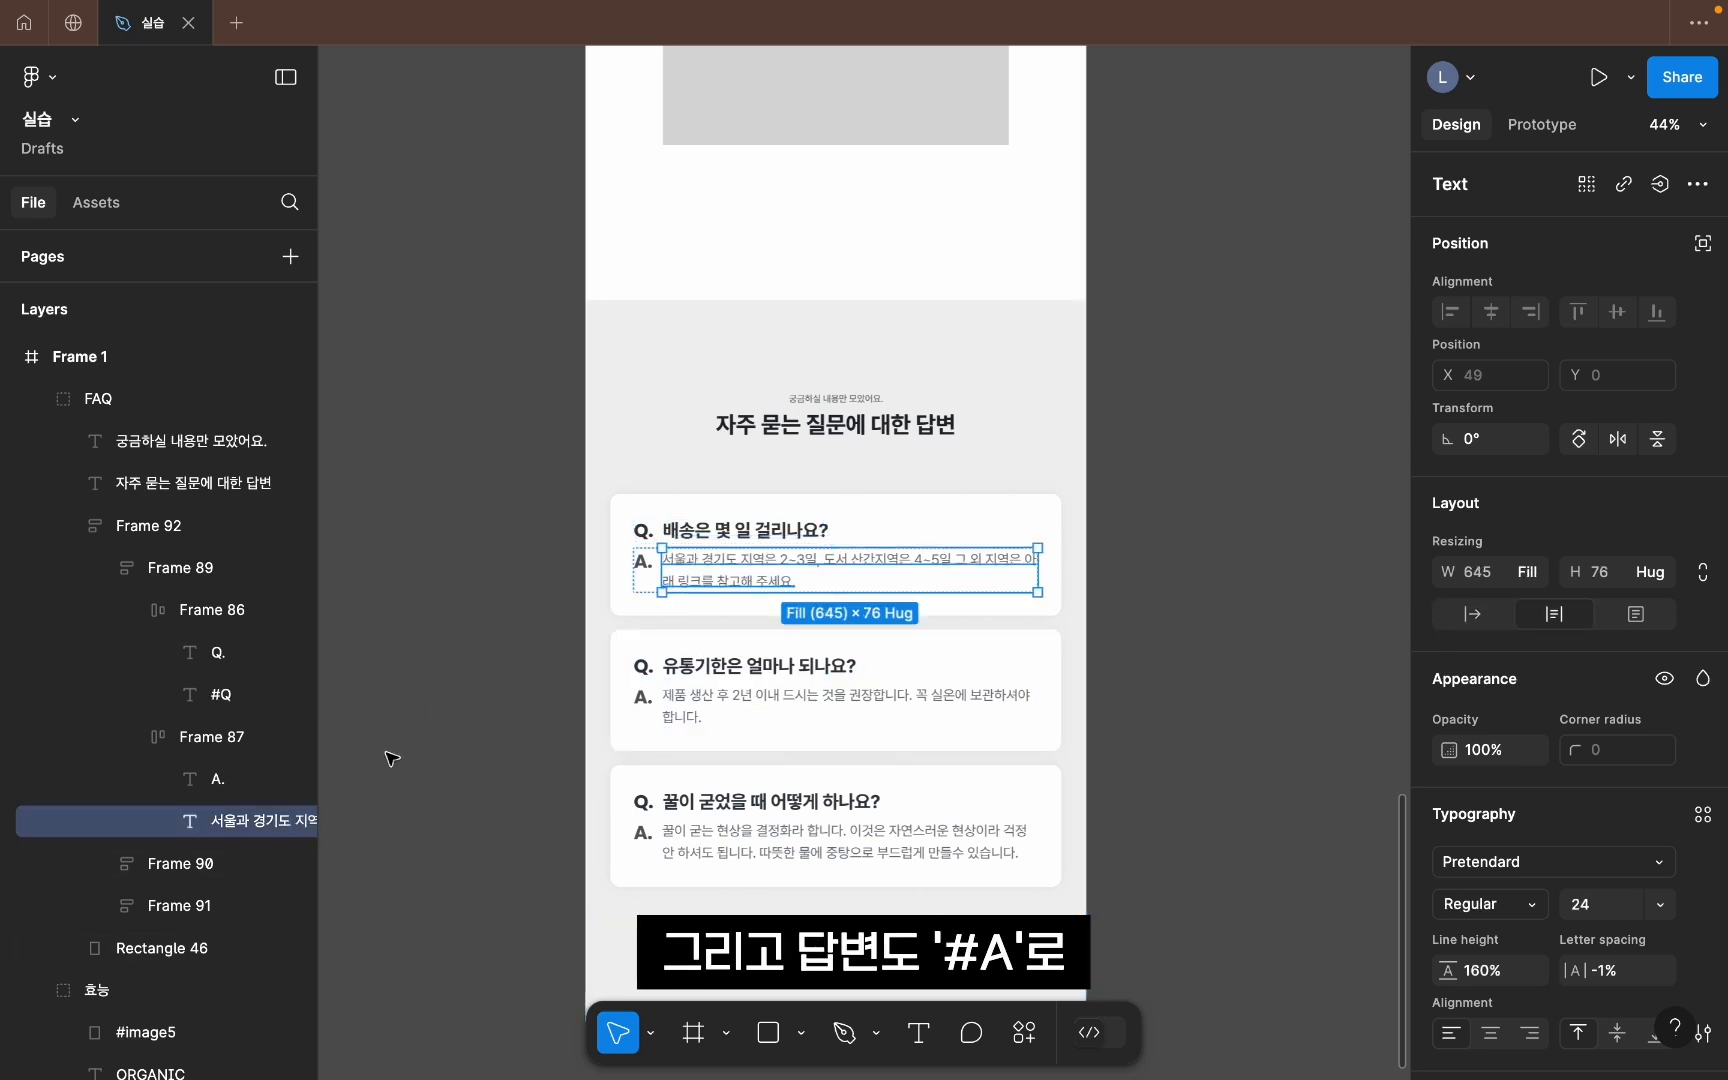
{"action": "double_click", "coordinate": [221, 826]}
{"action": "type", "text": "#"}
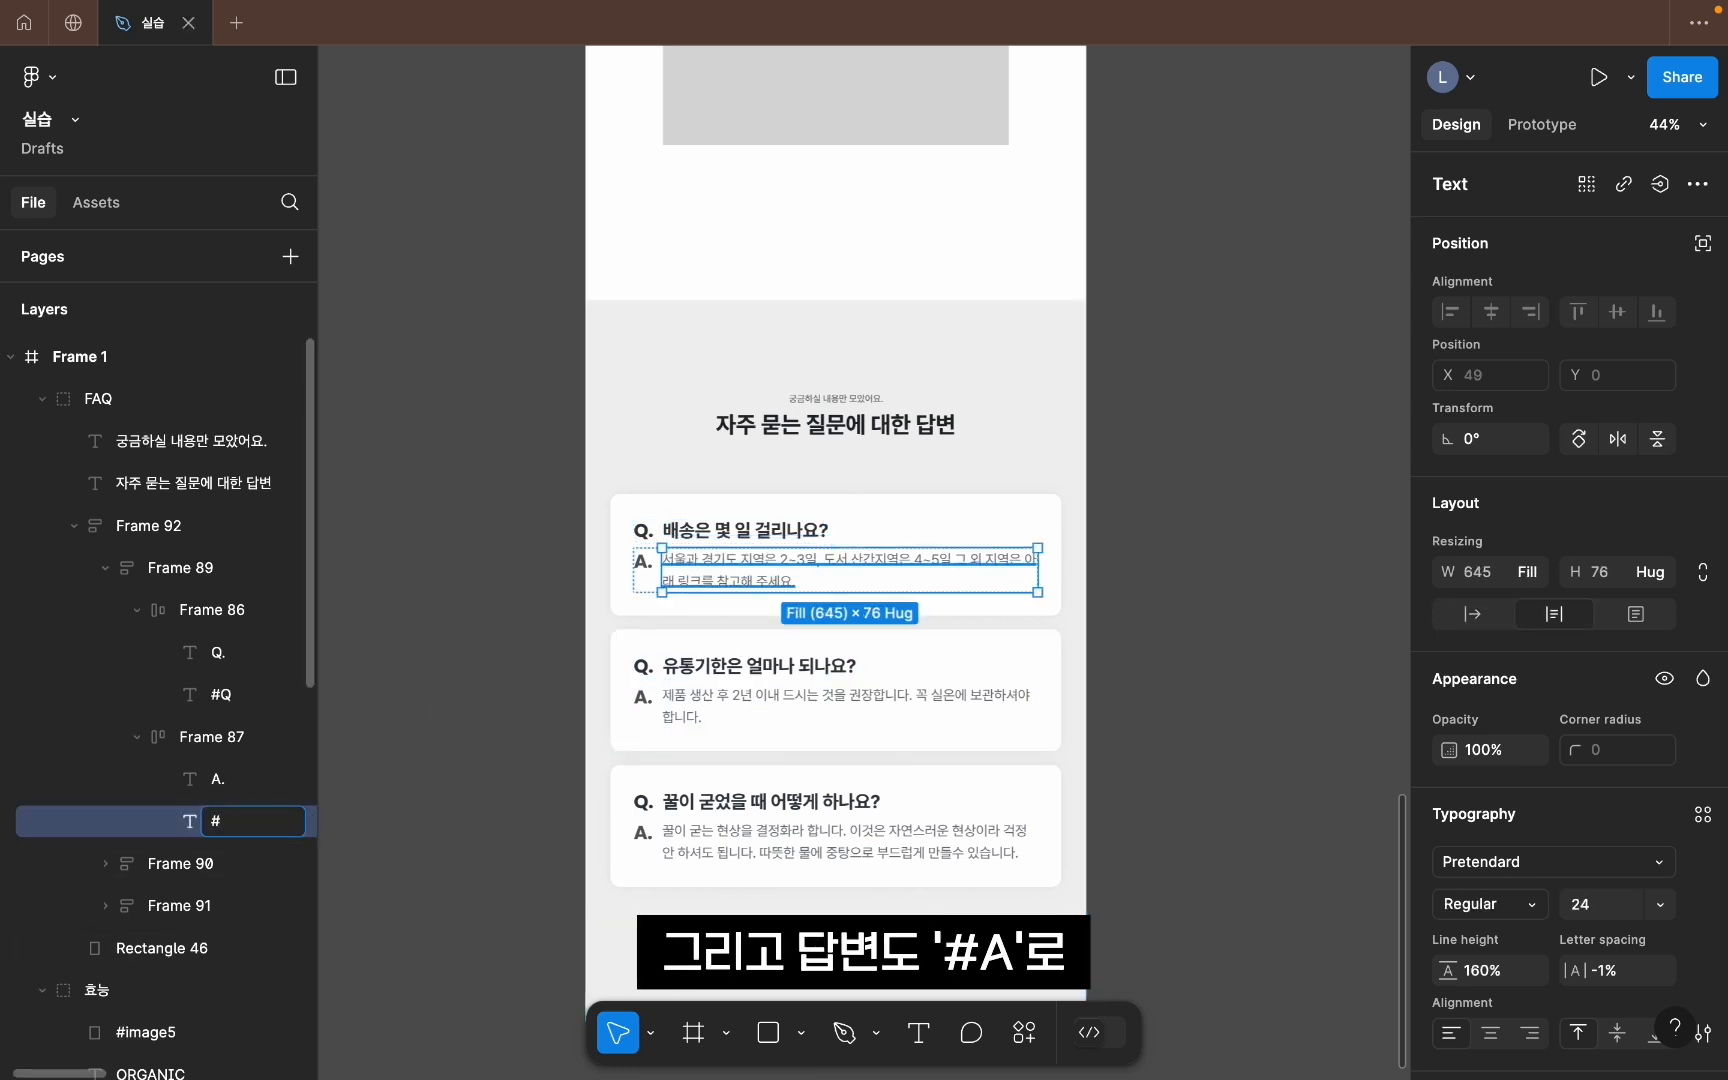
{"action": "type", "text": "A"}
{"action": "left_click", "coordinate": [1192, 591]}
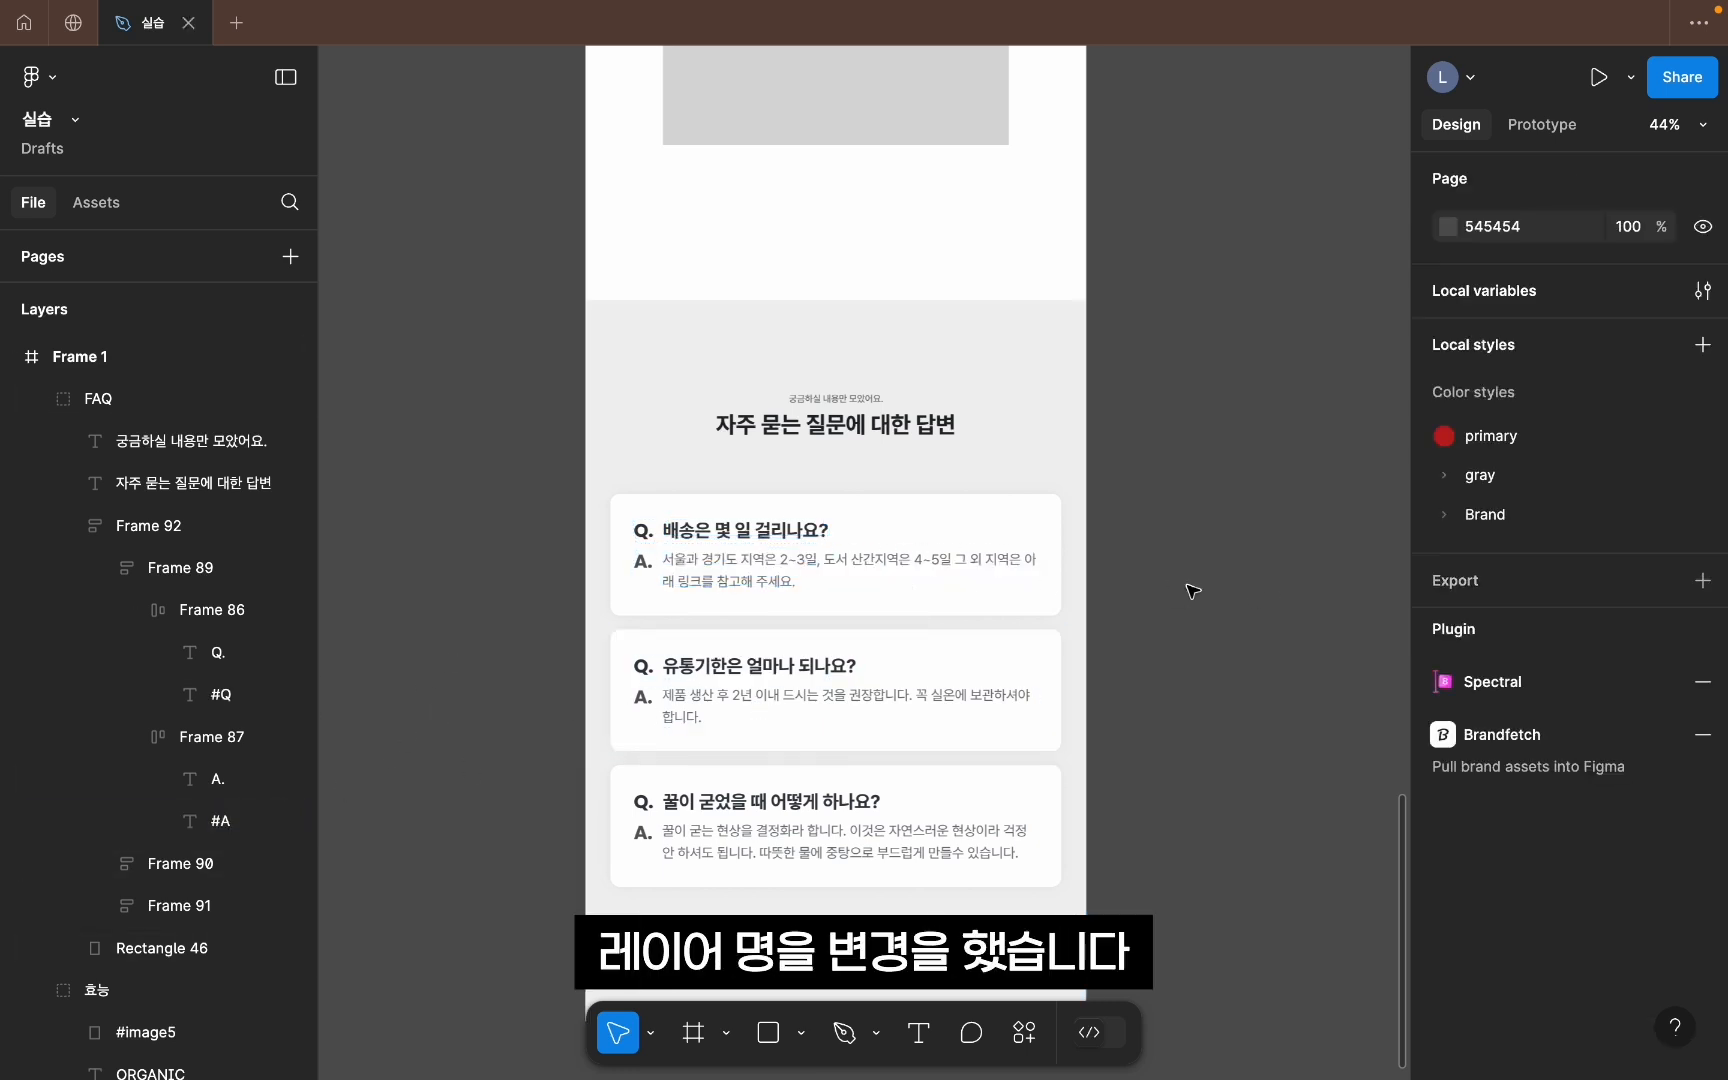
Step: Review the whole template, checking the layer names of the images, description, background color and texts
{"action": "scroll", "coordinate": [1192, 591], "scroll_direction": "down", "scroll_amount": 5}
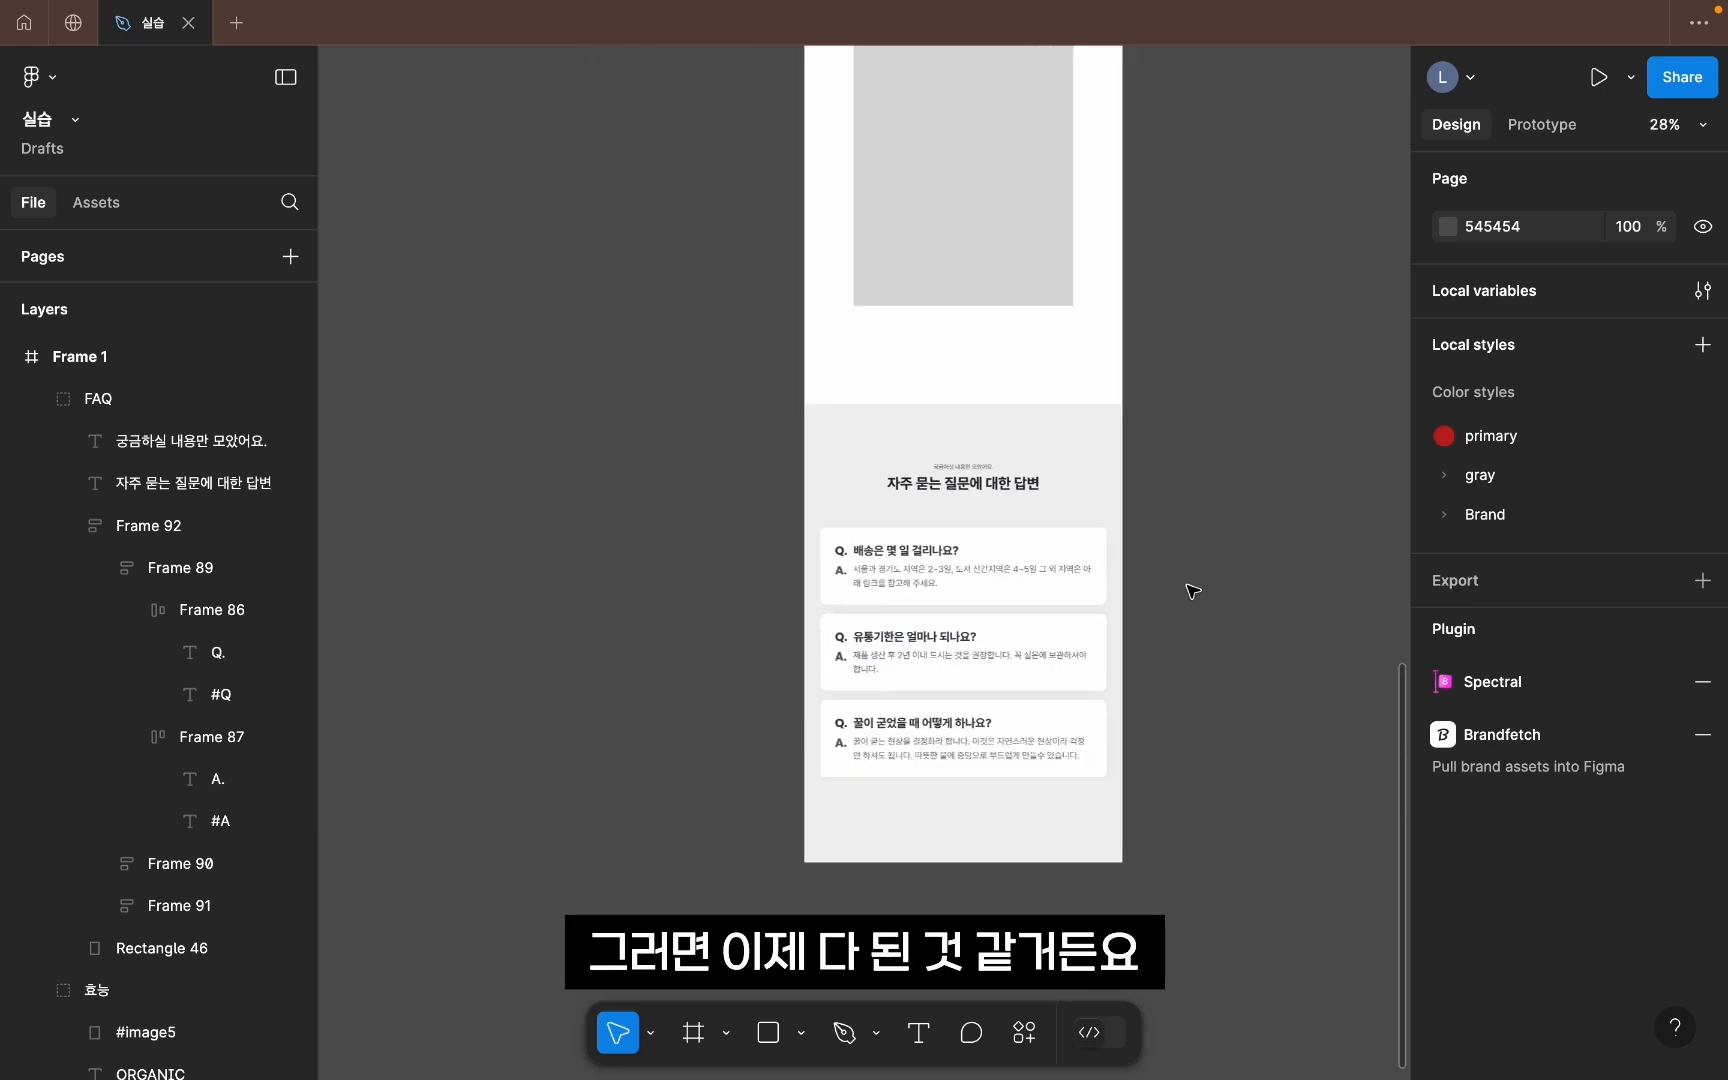
{"action": "left_click_drag", "start_coordinate": [1192, 425], "coordinate": [1103, 752]}
{"action": "left_click_drag", "start_coordinate": [1130, 466], "coordinate": [1129, 744]}
{"action": "scroll", "coordinate": [1129, 744], "scroll_direction": "up", "scroll_amount": 10}
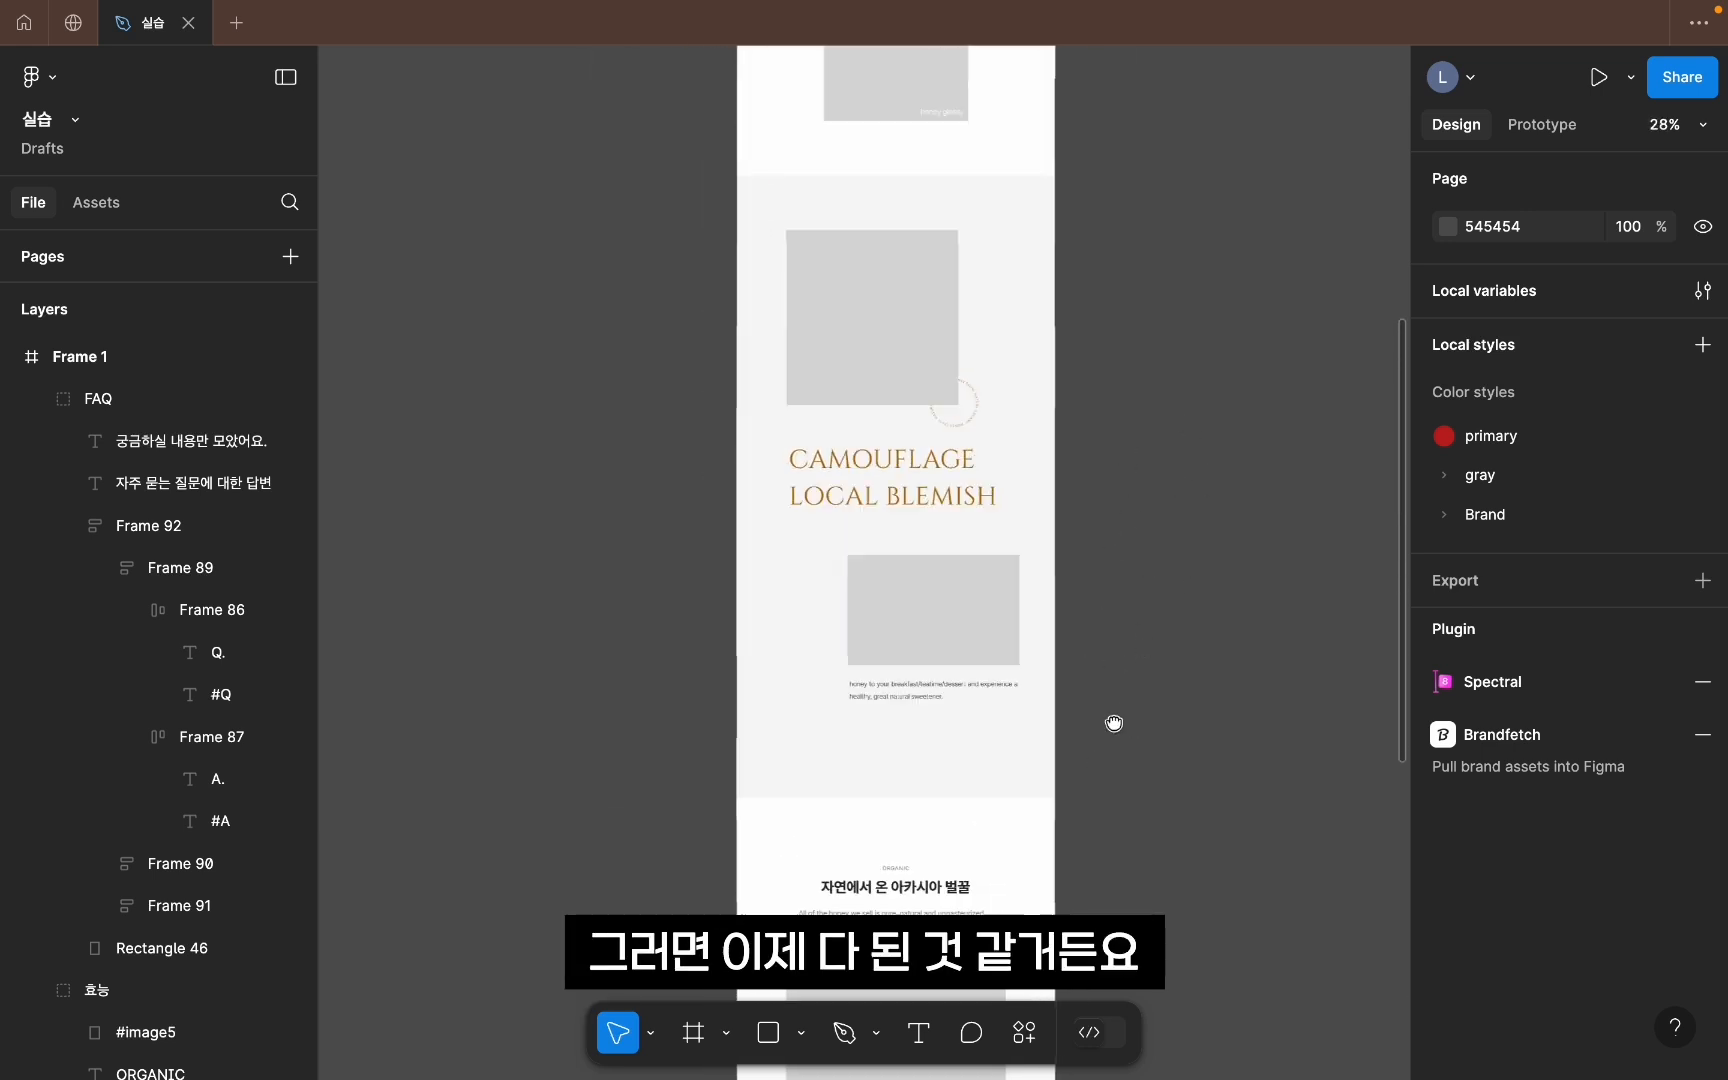
{"action": "left_click_drag", "start_coordinate": [898, 349], "coordinate": [902, 585]}
{"action": "double_click", "coordinate": [902, 585]}
{"action": "left_click", "coordinate": [918, 486]}
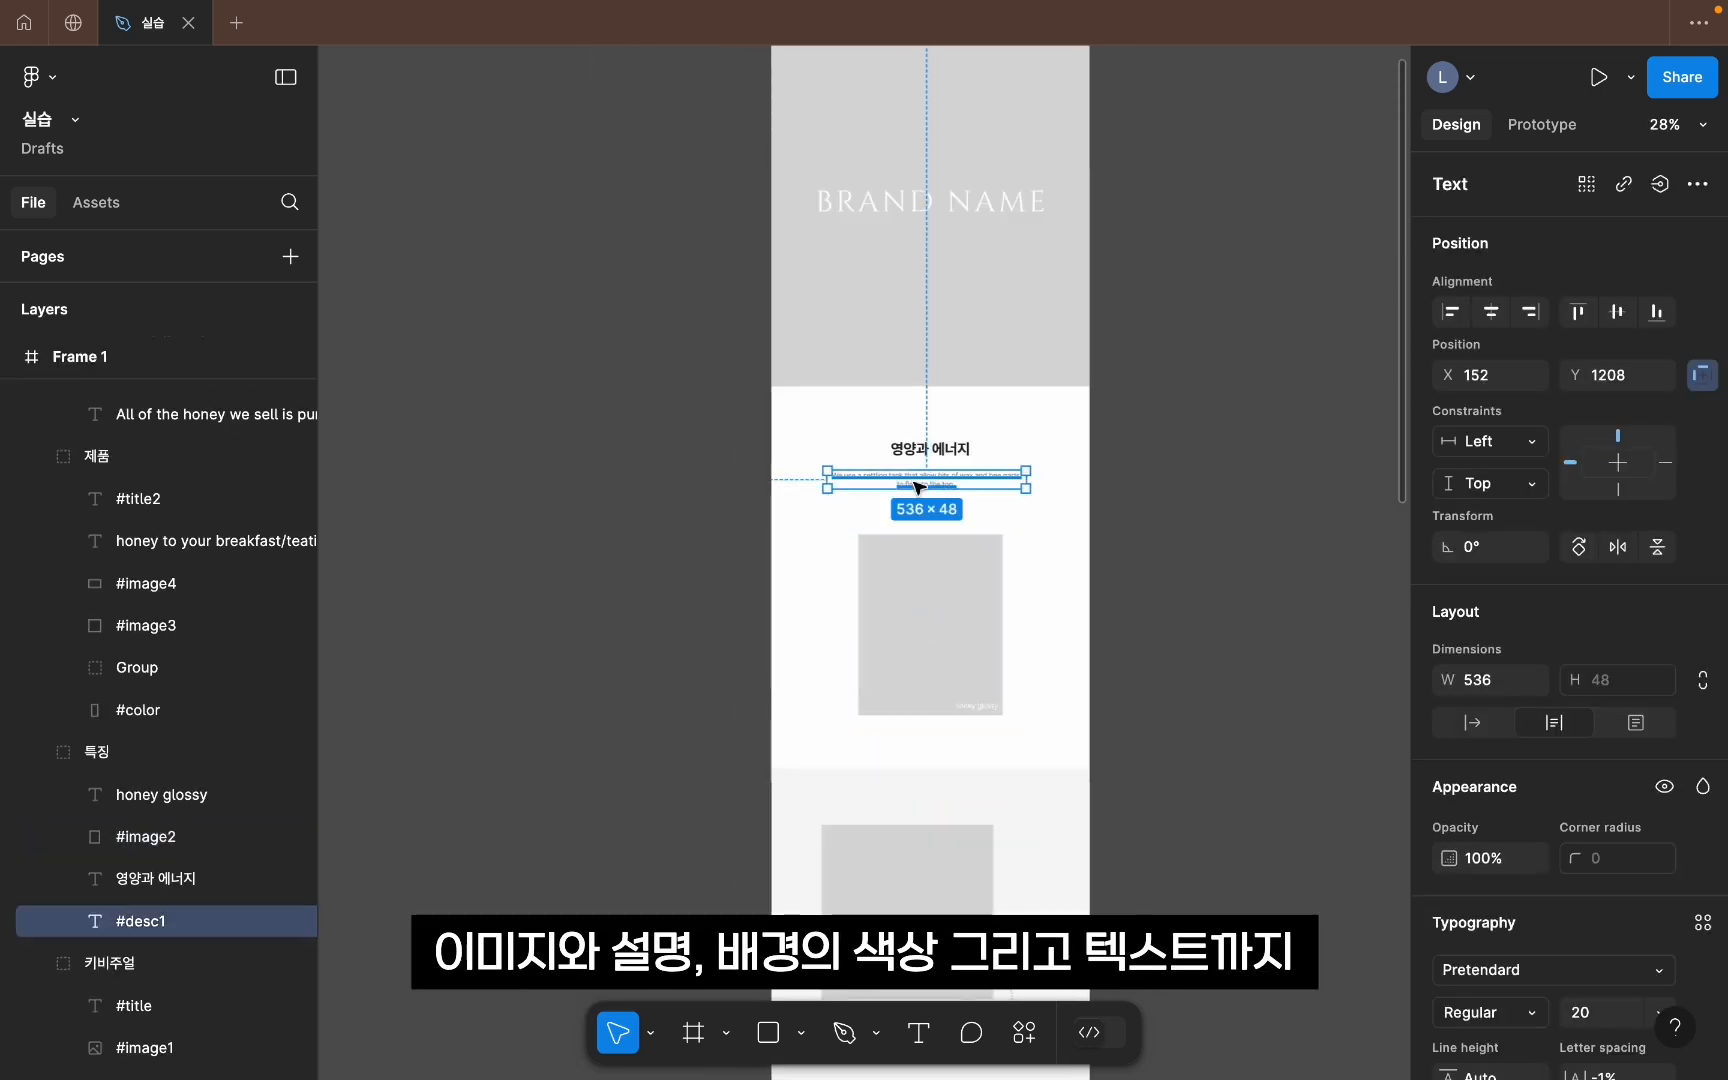
{"action": "left_click", "coordinate": [1196, 552]}
{"action": "scroll", "coordinate": [1196, 552], "scroll_direction": "down", "scroll_amount": 8}
{"action": "left_click_drag", "start_coordinate": [1050, 880], "coordinate": [1024, 658]}
{"action": "left_click", "coordinate": [922, 422]}
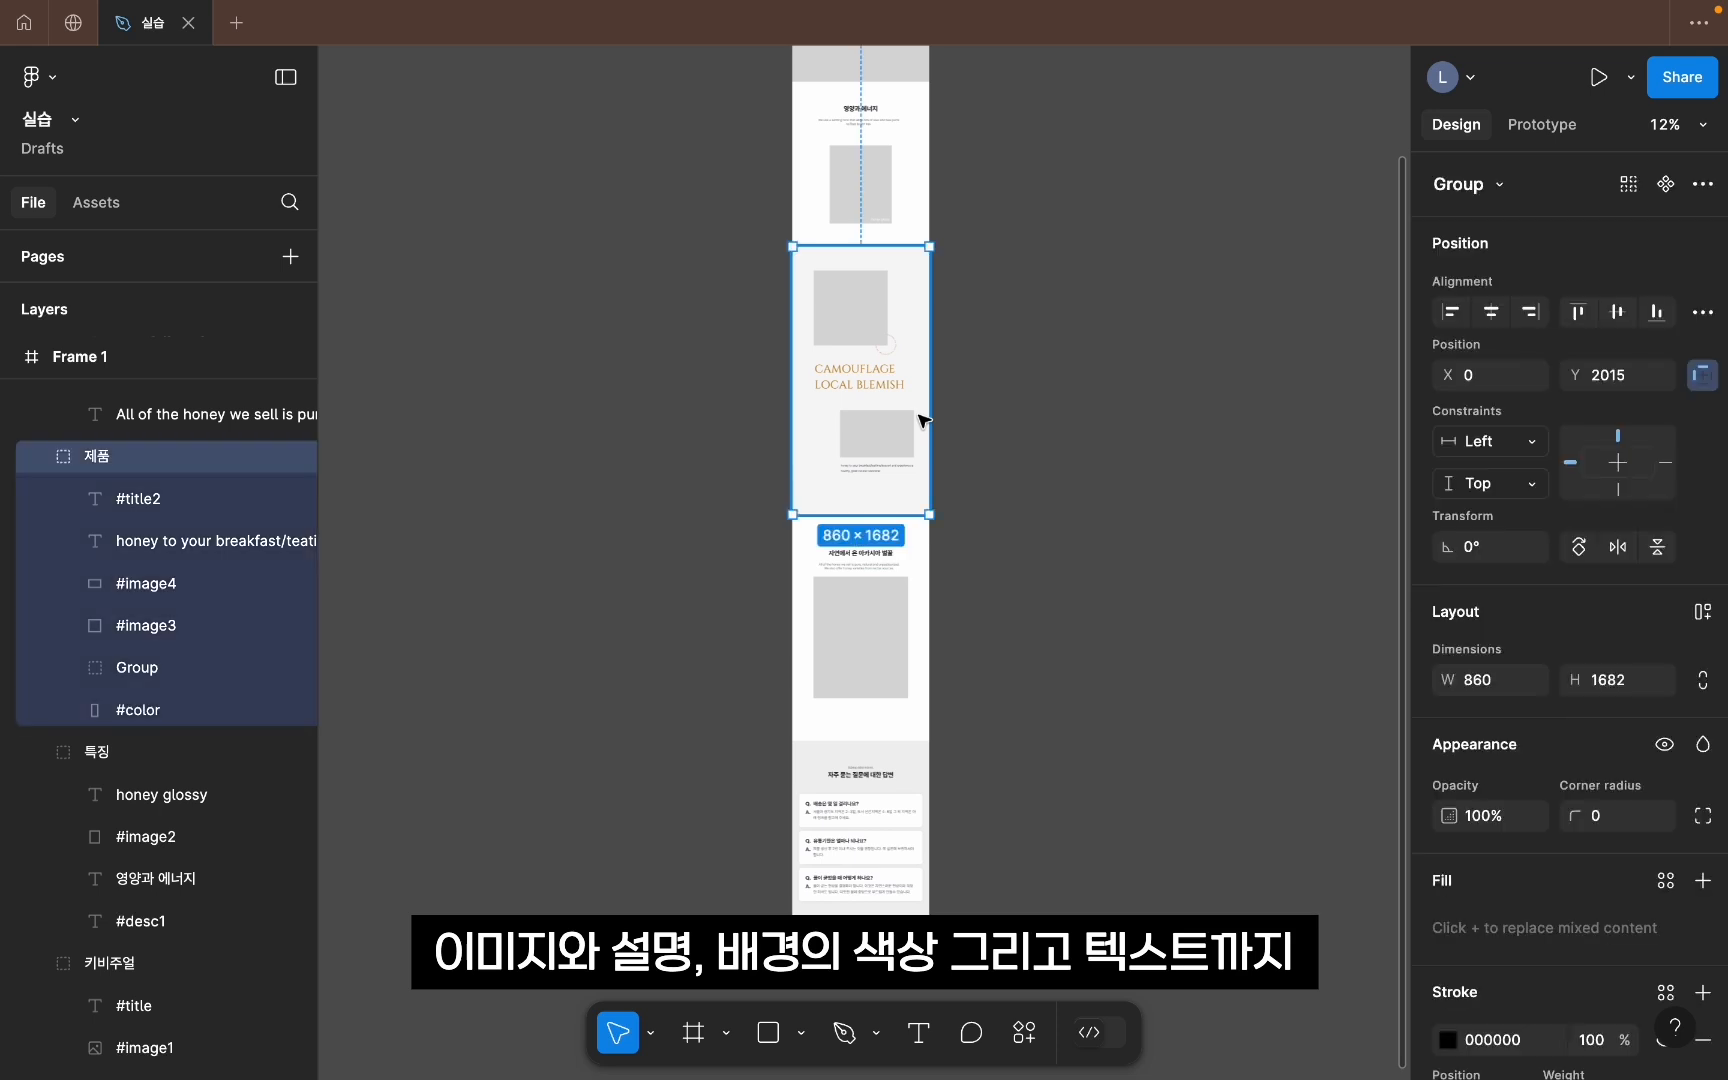
{"action": "left_click", "coordinate": [1041, 705]}
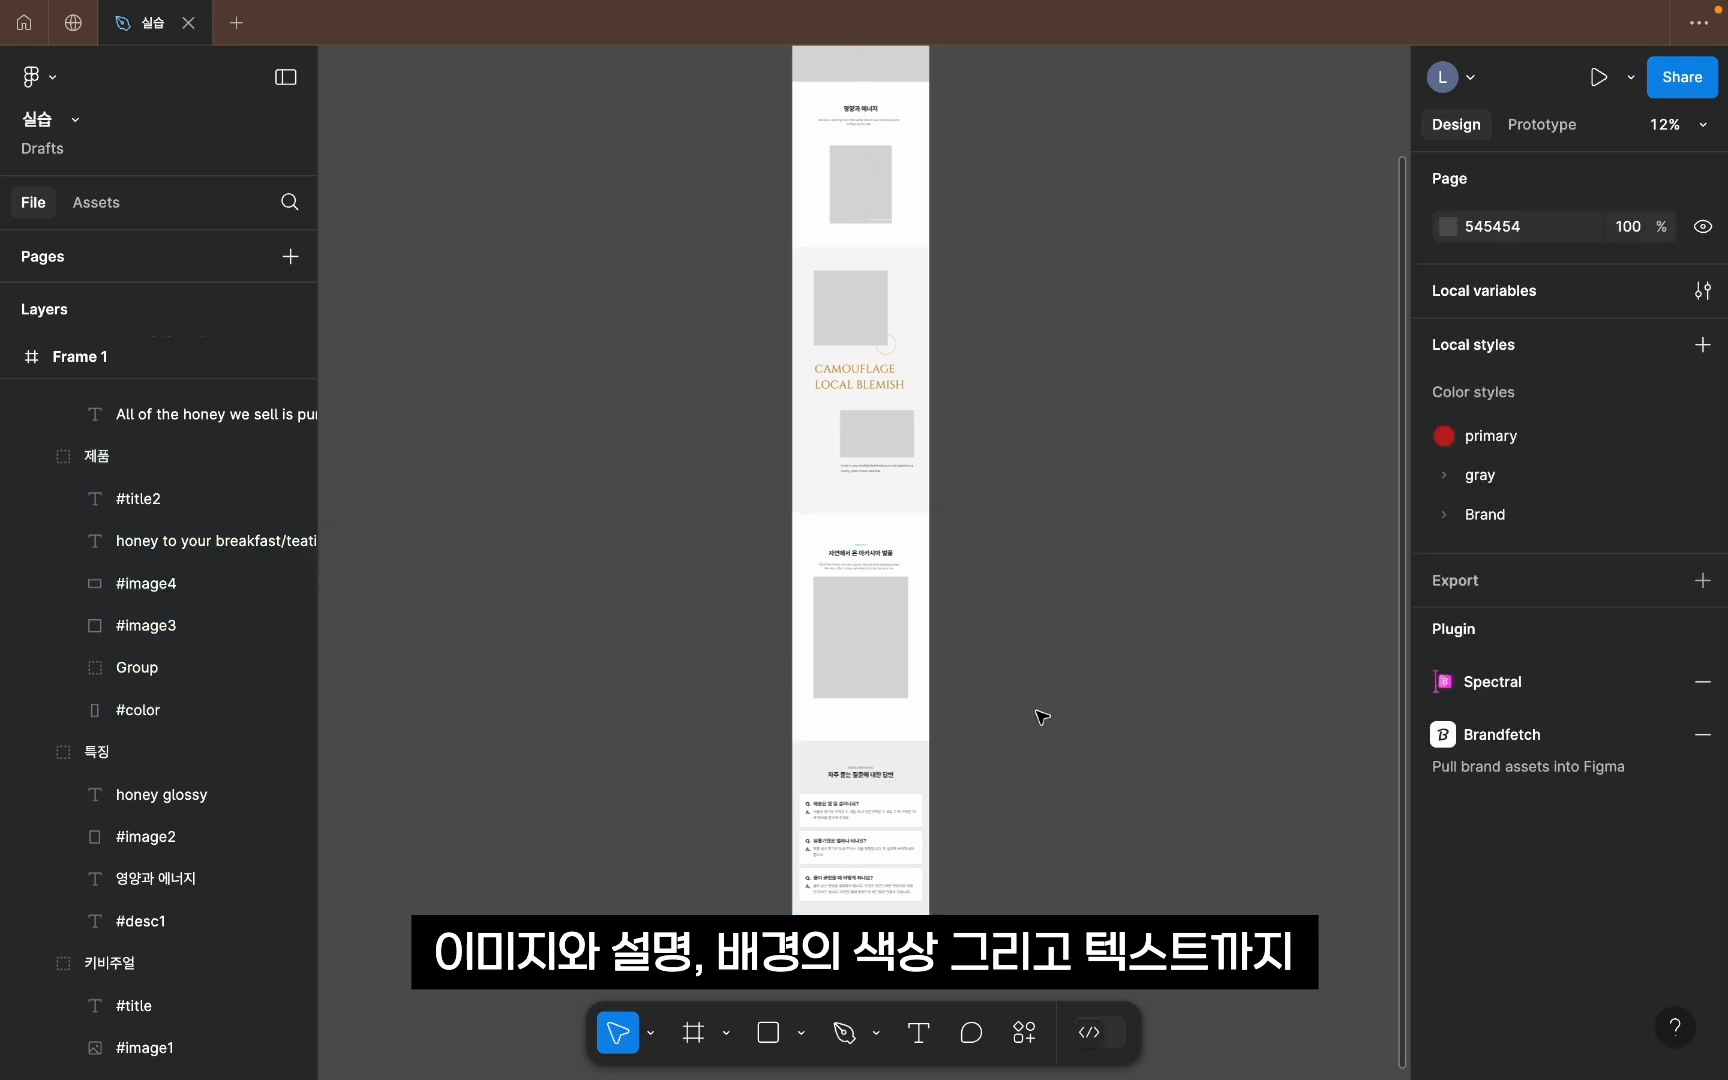
{"action": "scroll", "coordinate": [1034, 683], "scroll_direction": "down", "scroll_amount": 3}
{"action": "scroll", "coordinate": [976, 590], "scroll_direction": "down", "scroll_amount": 2}
{"action": "scroll", "coordinate": [976, 590], "scroll_direction": "up", "scroll_amount": 4}
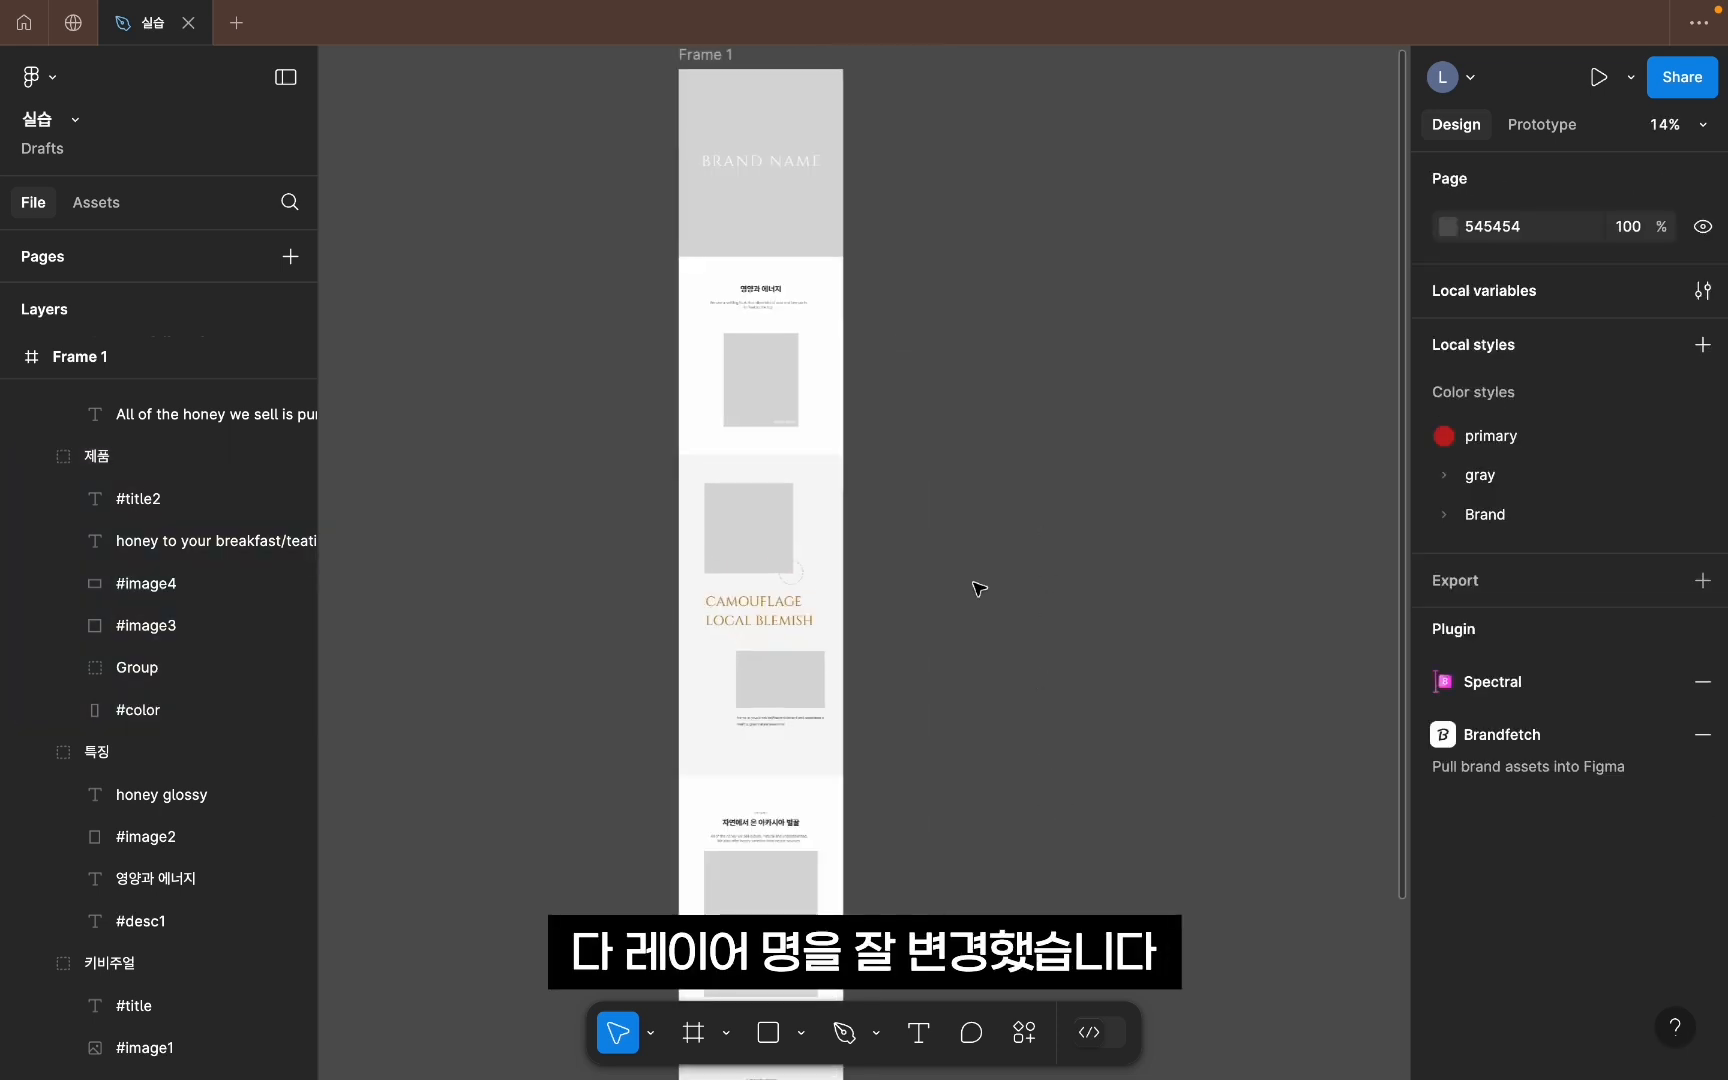
{"action": "scroll", "coordinate": [976, 590], "scroll_direction": "down", "scroll_amount": 2}
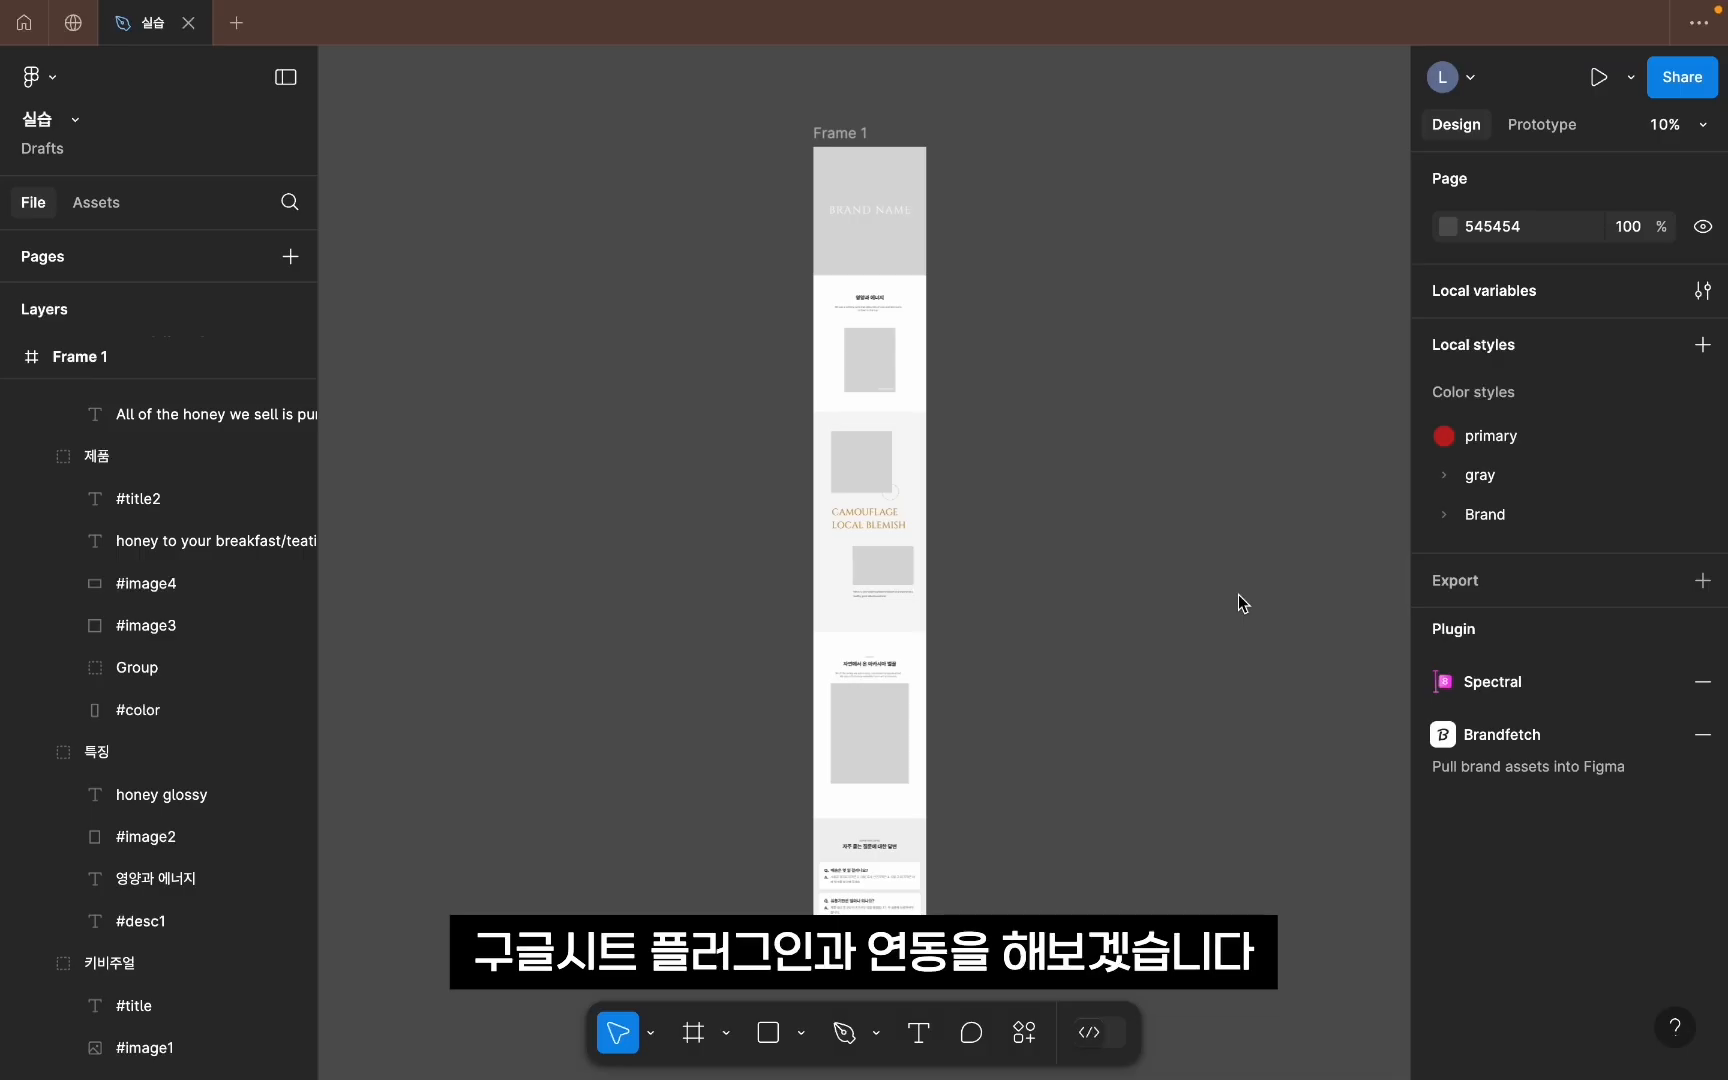
Step: Find the Google Sheets Sync plugin among the plugins and widgets and run it
{"action": "left_click", "coordinate": [1026, 1040]}
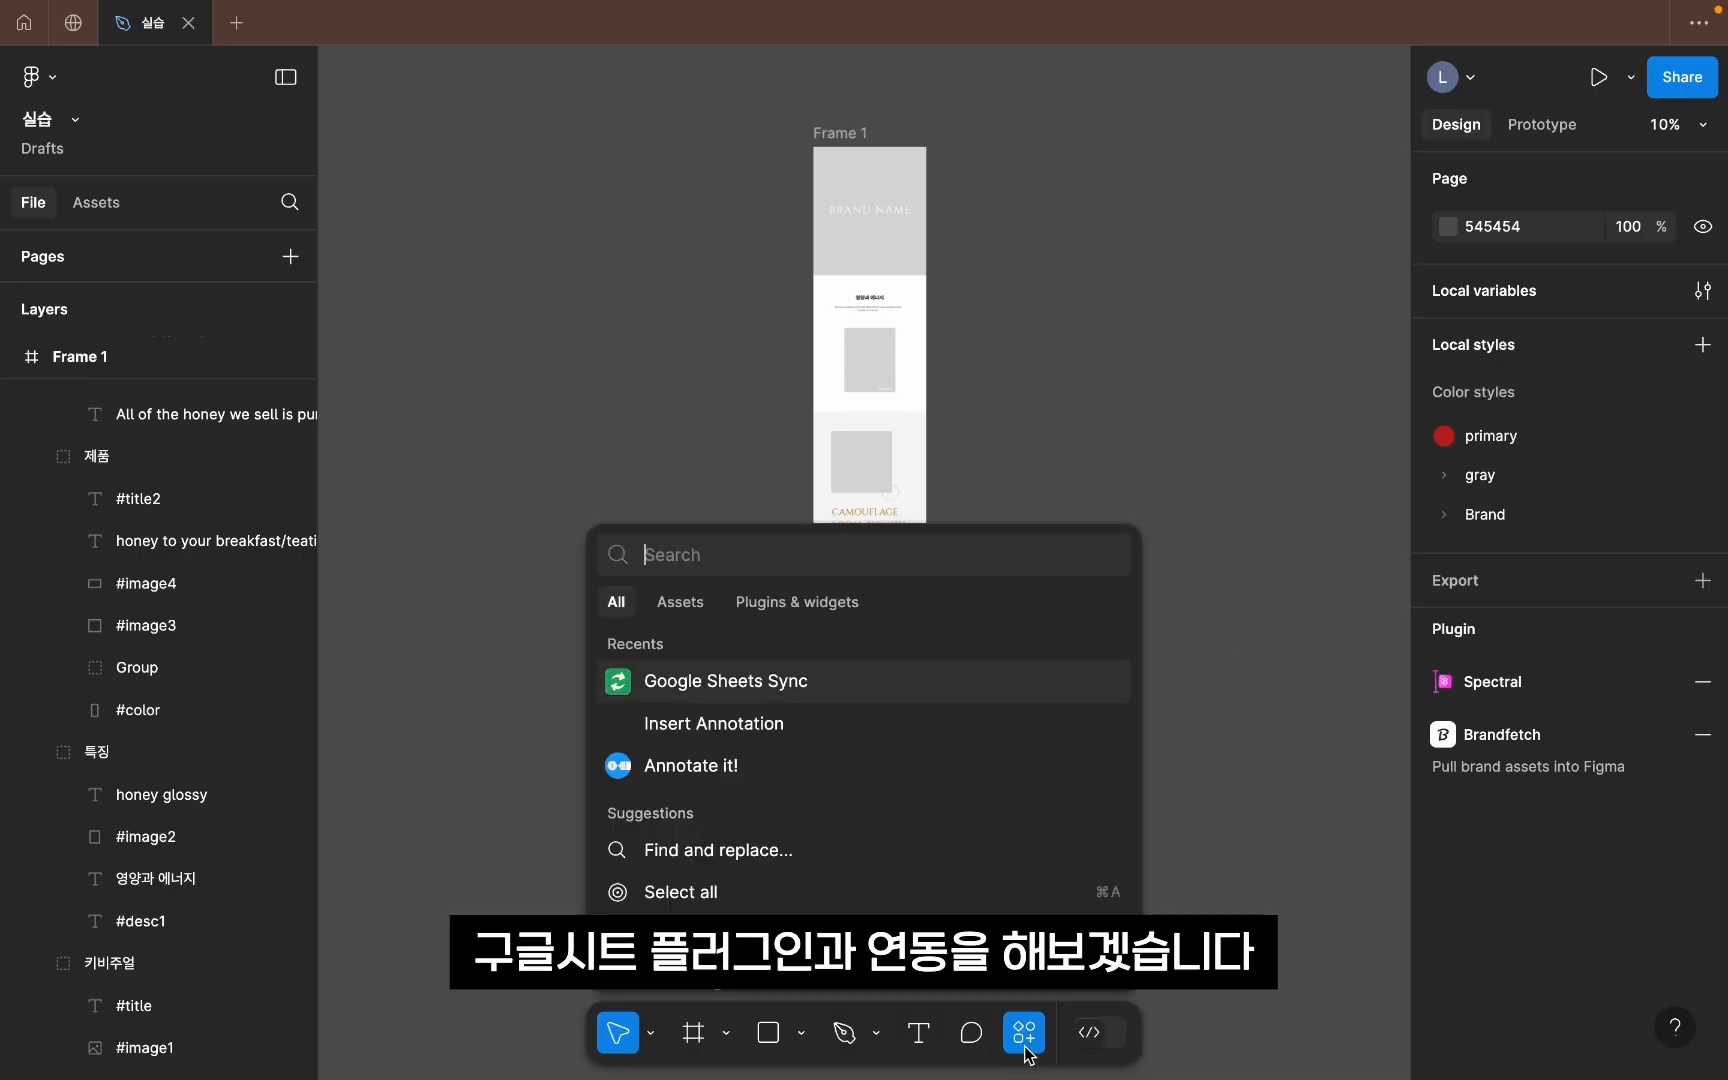
{"action": "left_click", "coordinate": [797, 601]}
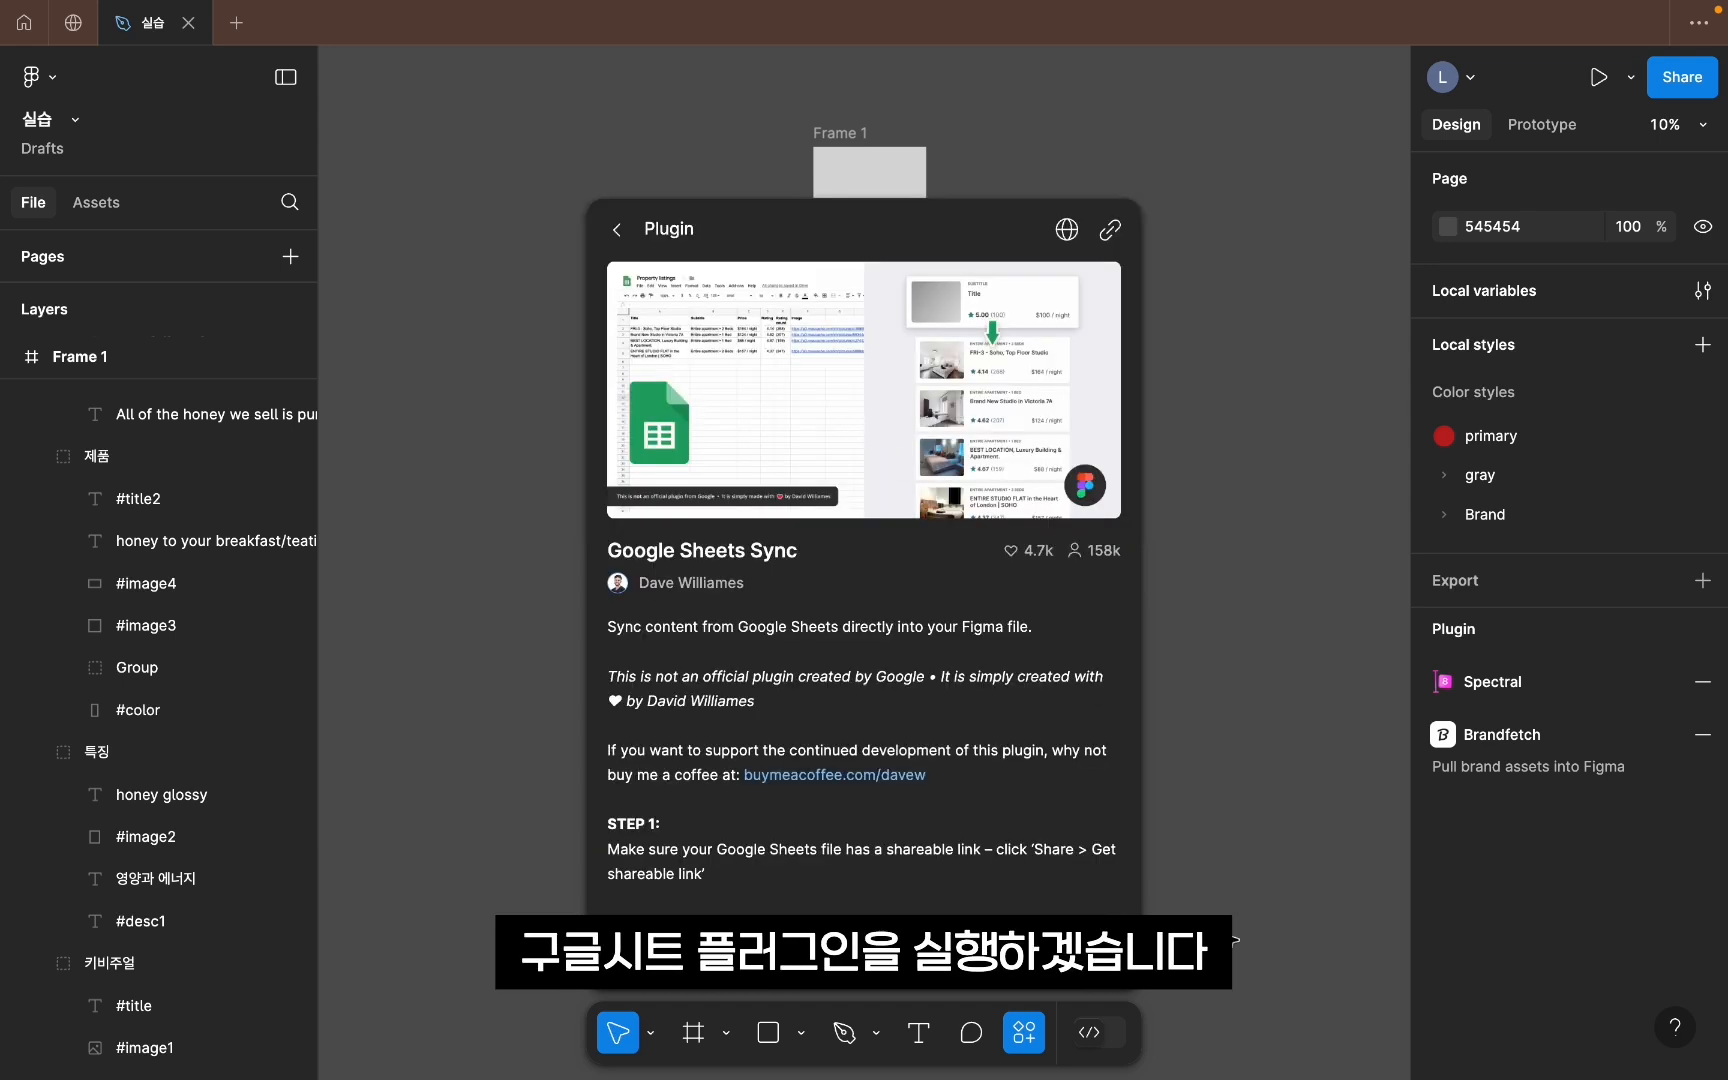
{"action": "left_click", "coordinate": [972, 950]}
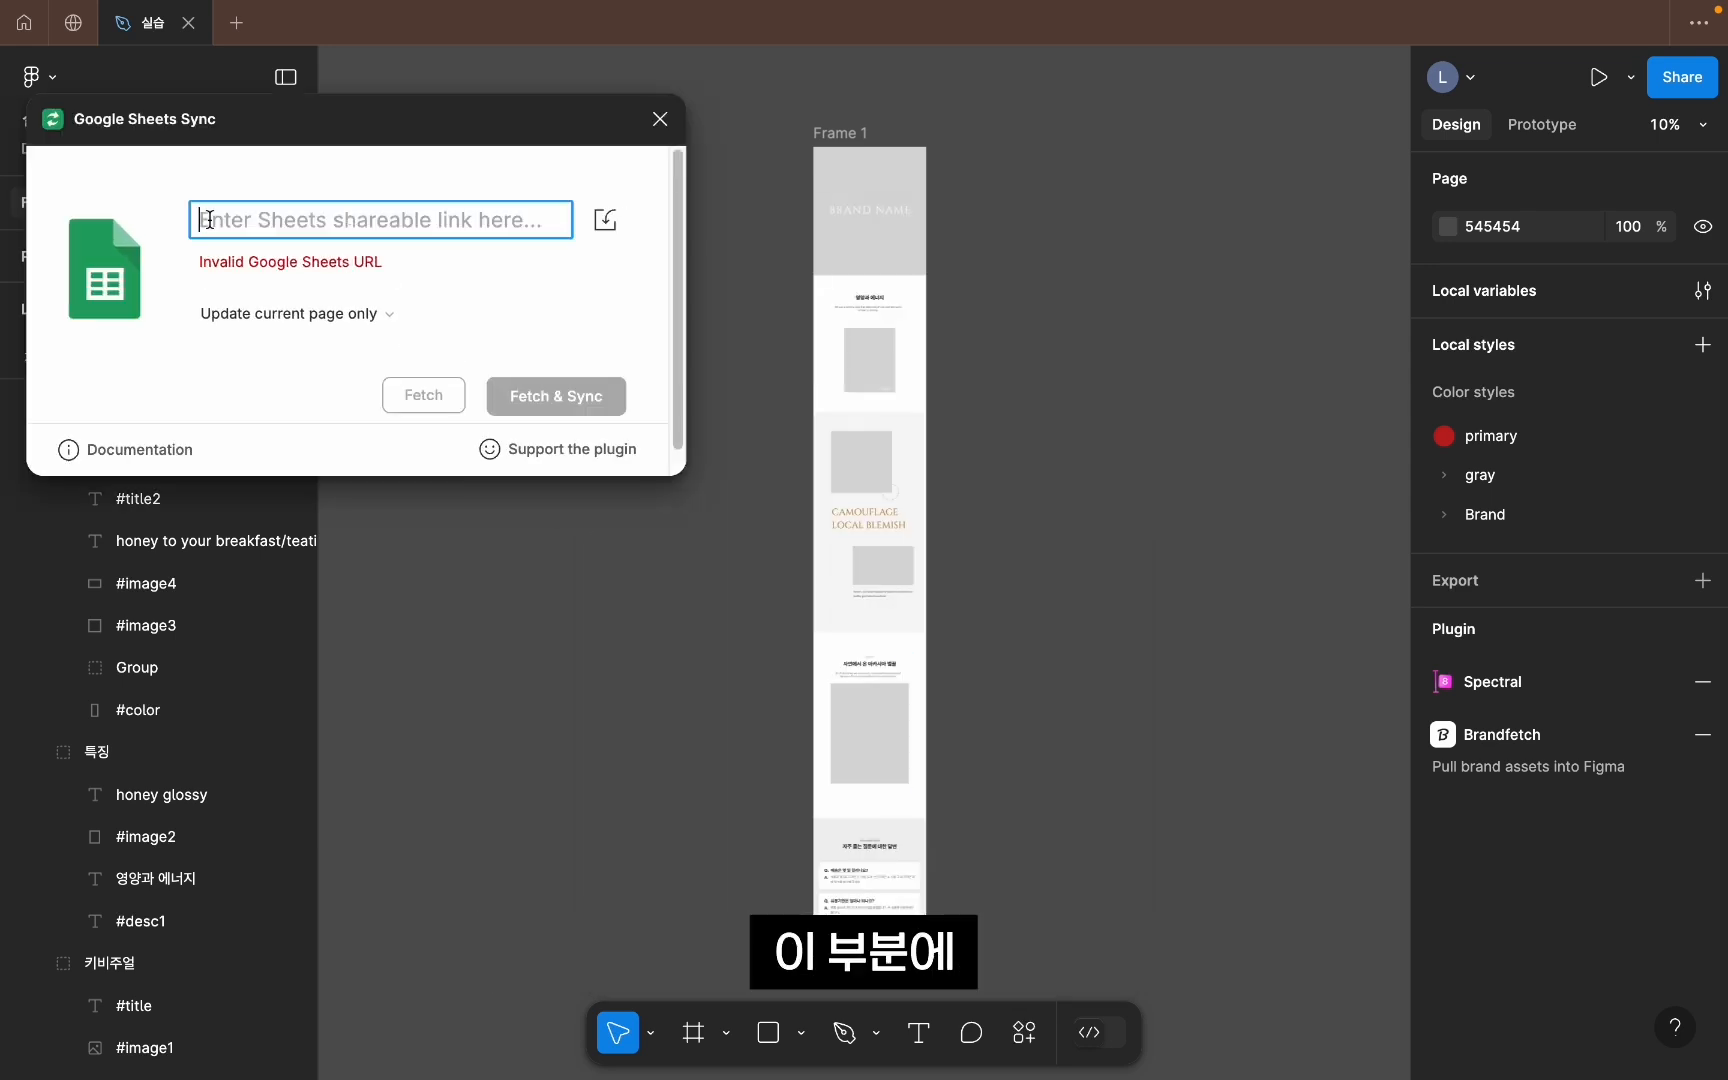
Step: Paste the Google Sheet's shareable link into Google Sheets Sync and fetch it, updating the current page only
{"action": "key", "text": "super+v"}
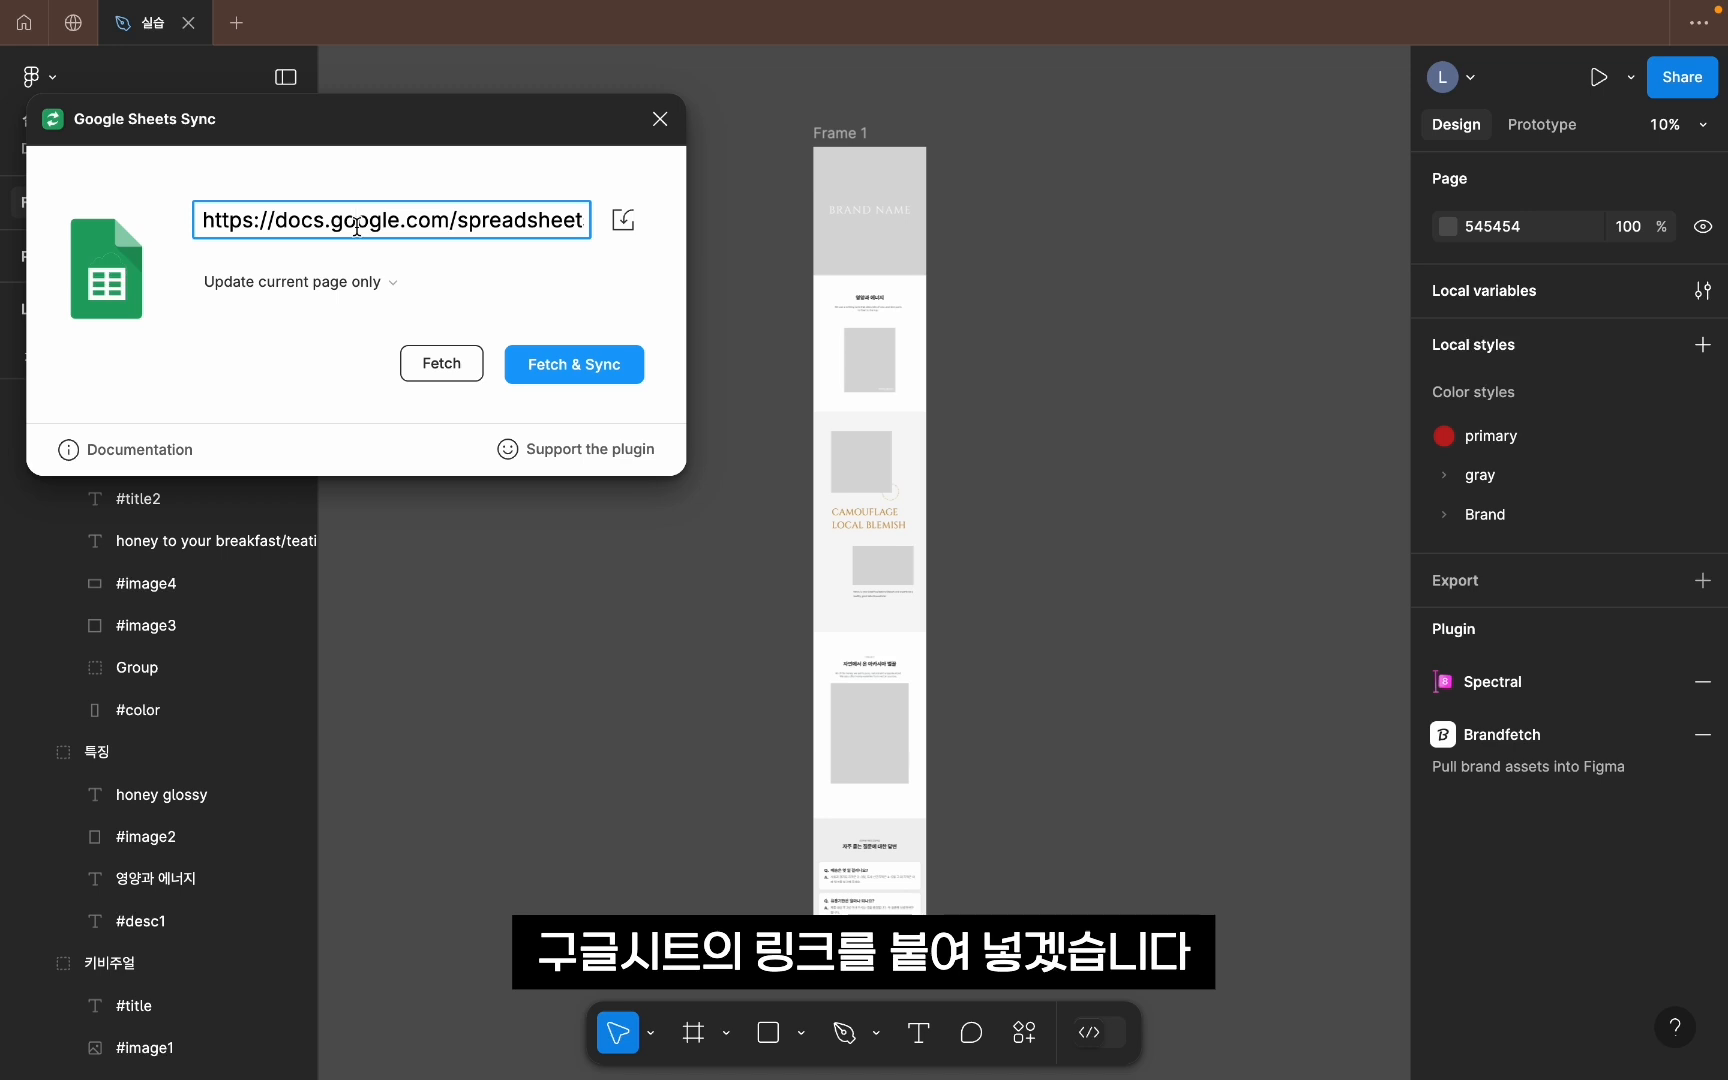
{"action": "left_click", "coordinate": [438, 388]}
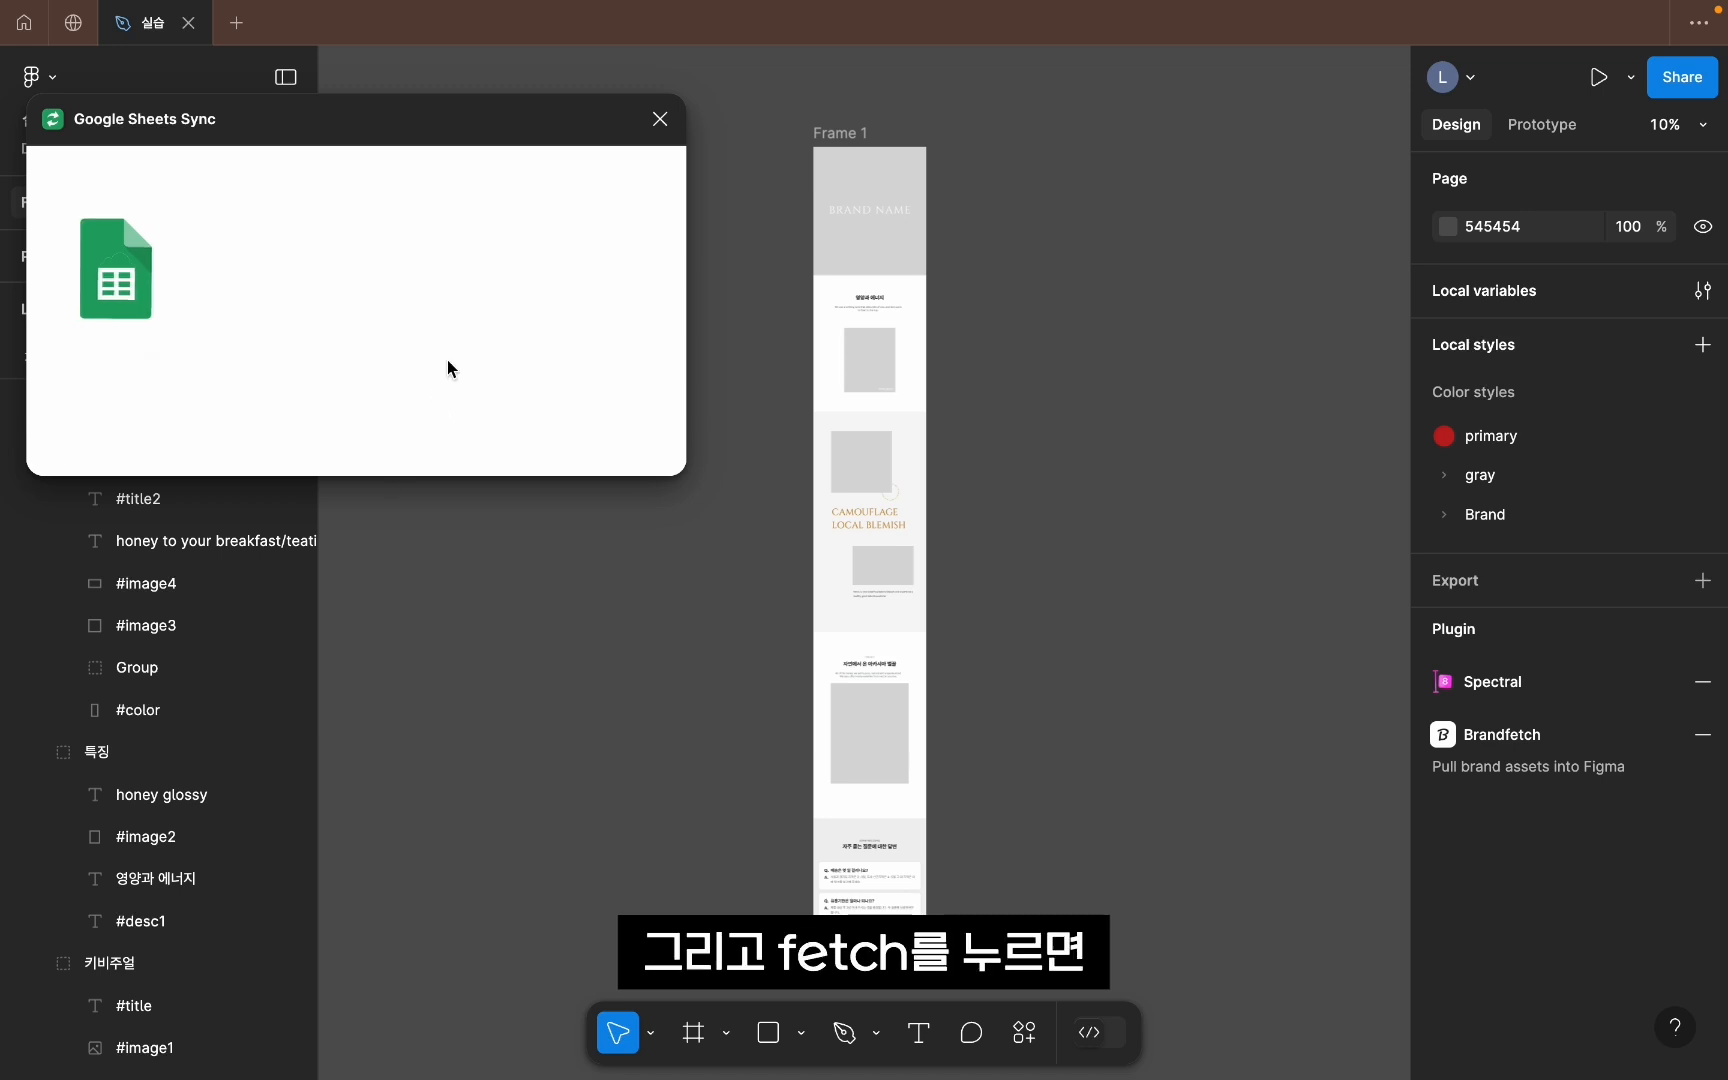
{"action": "left_click_drag", "start_coordinate": [539, 870], "coordinate": [721, 886]}
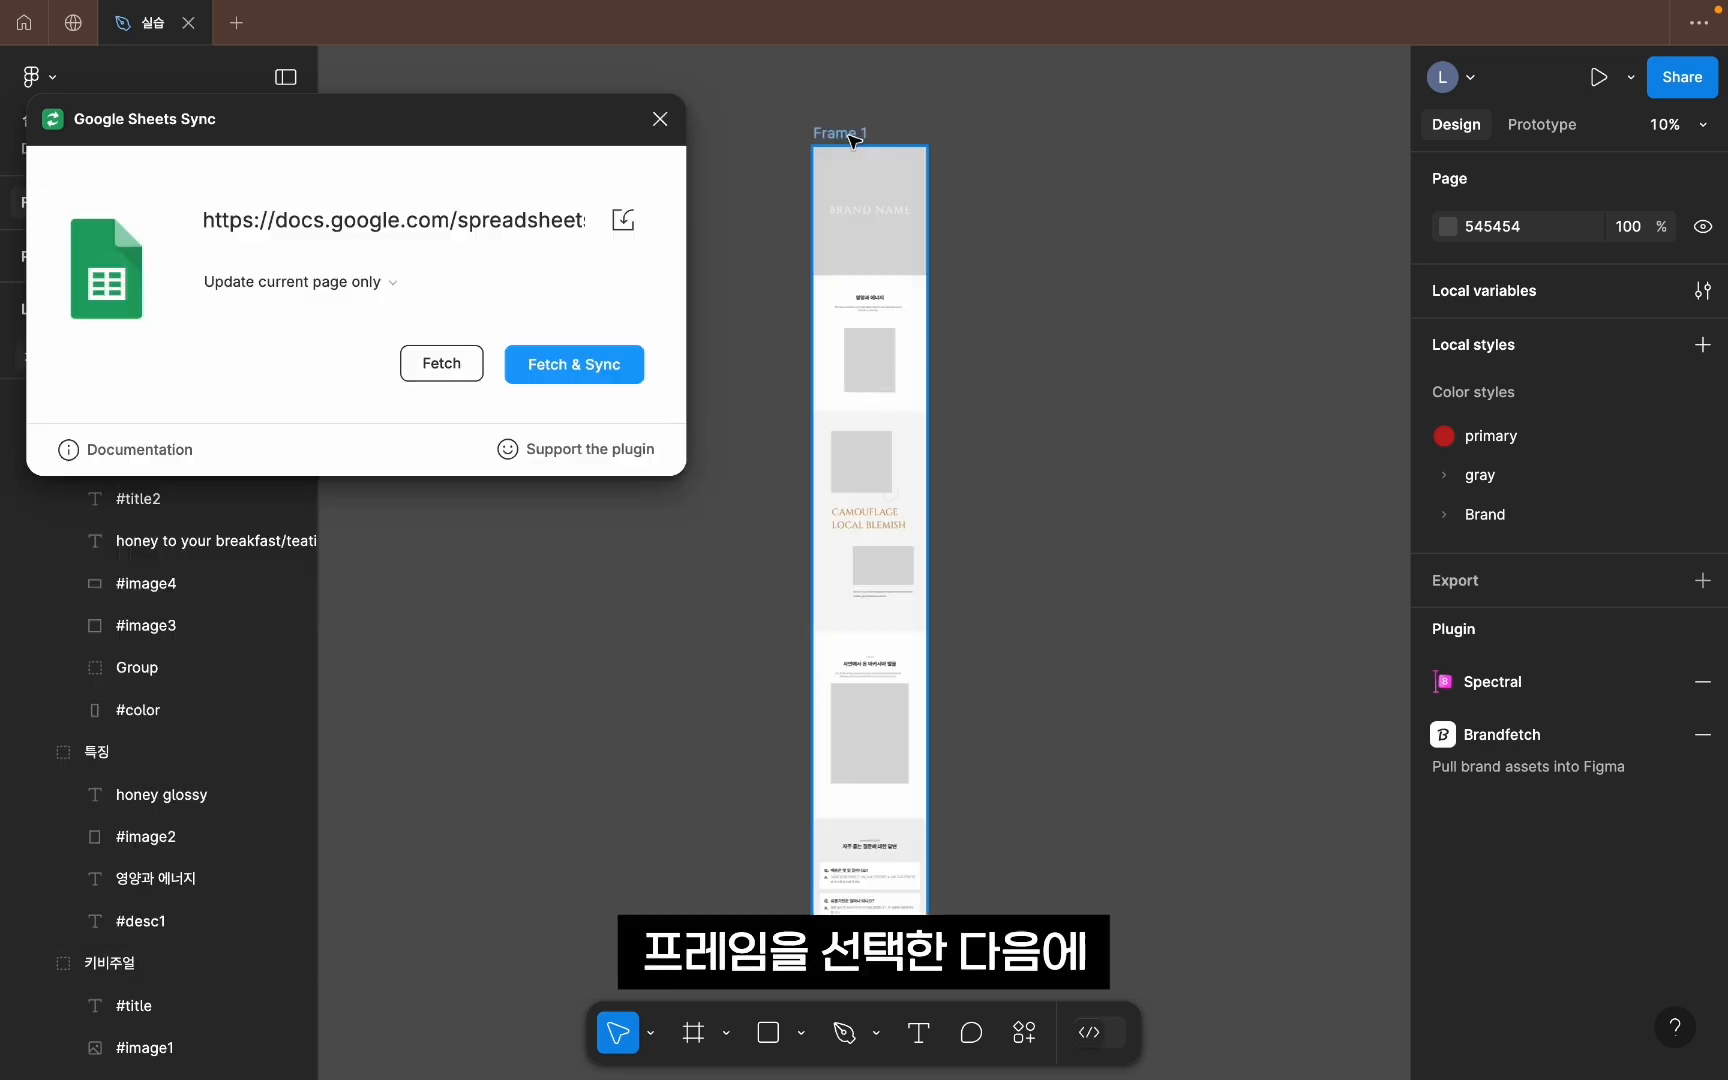
Step: Select Frame 1 and fetch and sync the Google Sheet data into it, then deselect the frame
{"action": "left_click", "coordinate": [853, 141]}
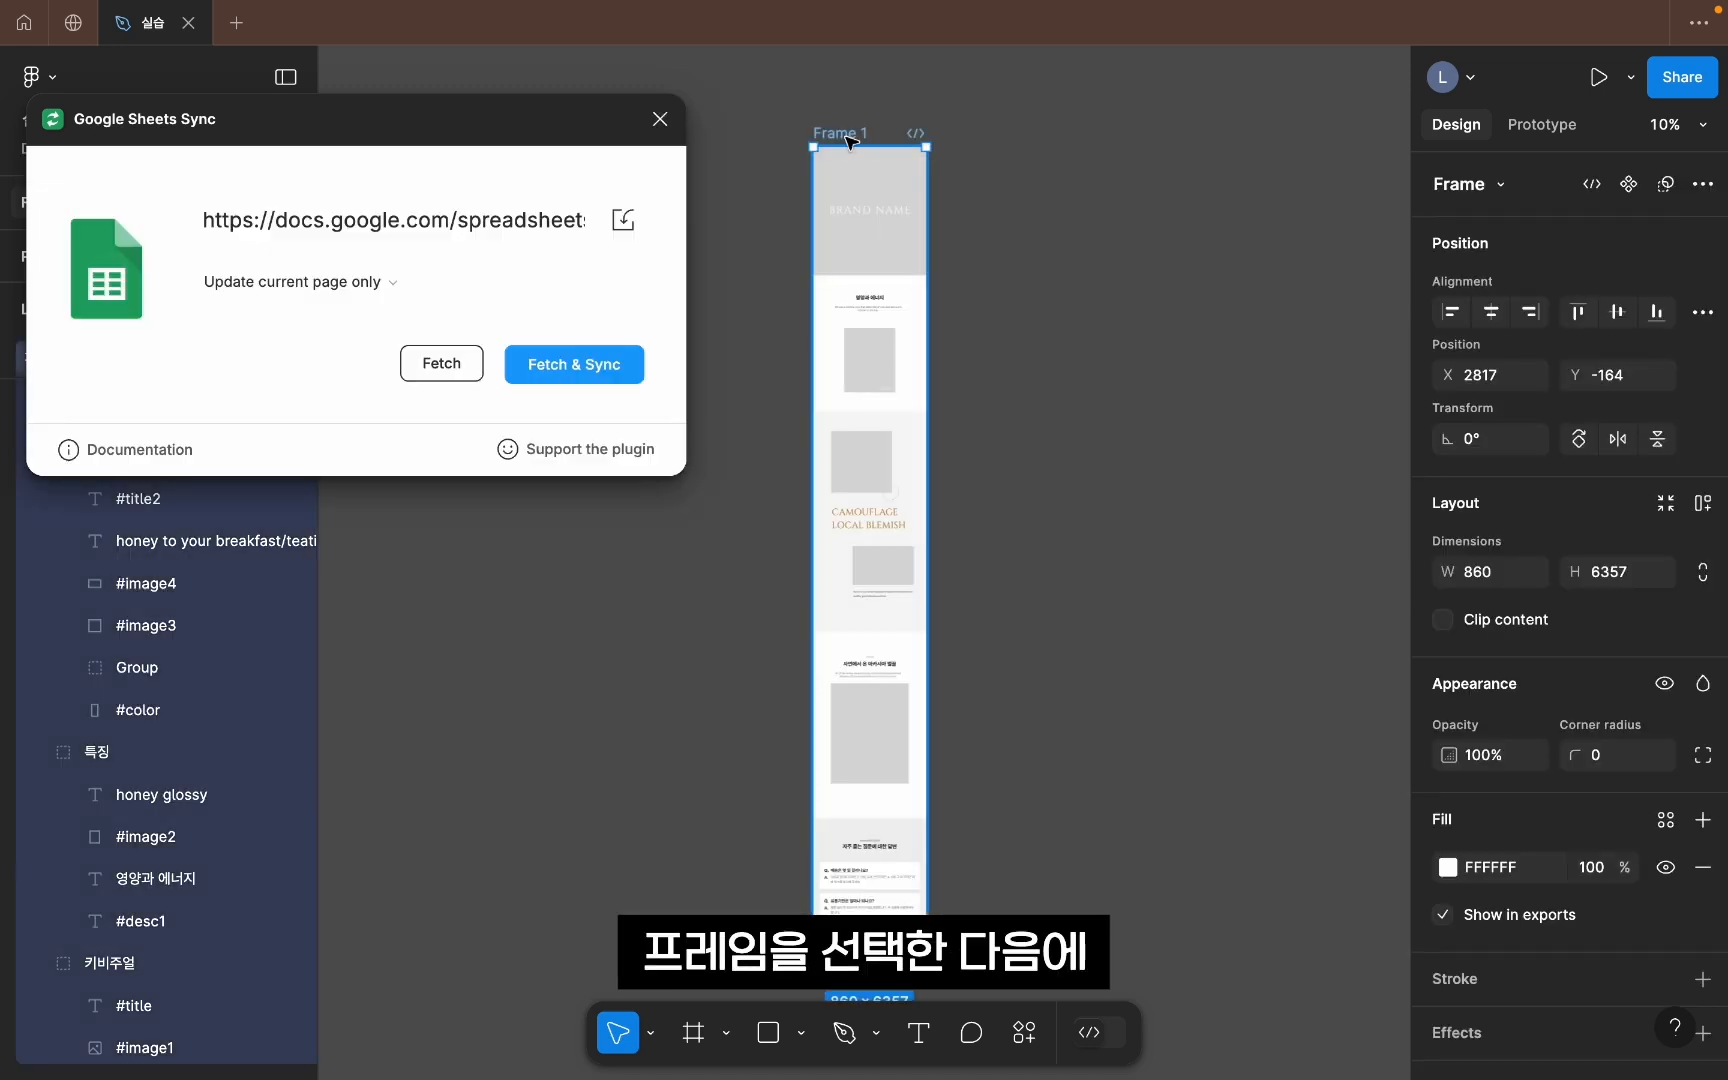
{"action": "left_click", "coordinate": [552, 372]}
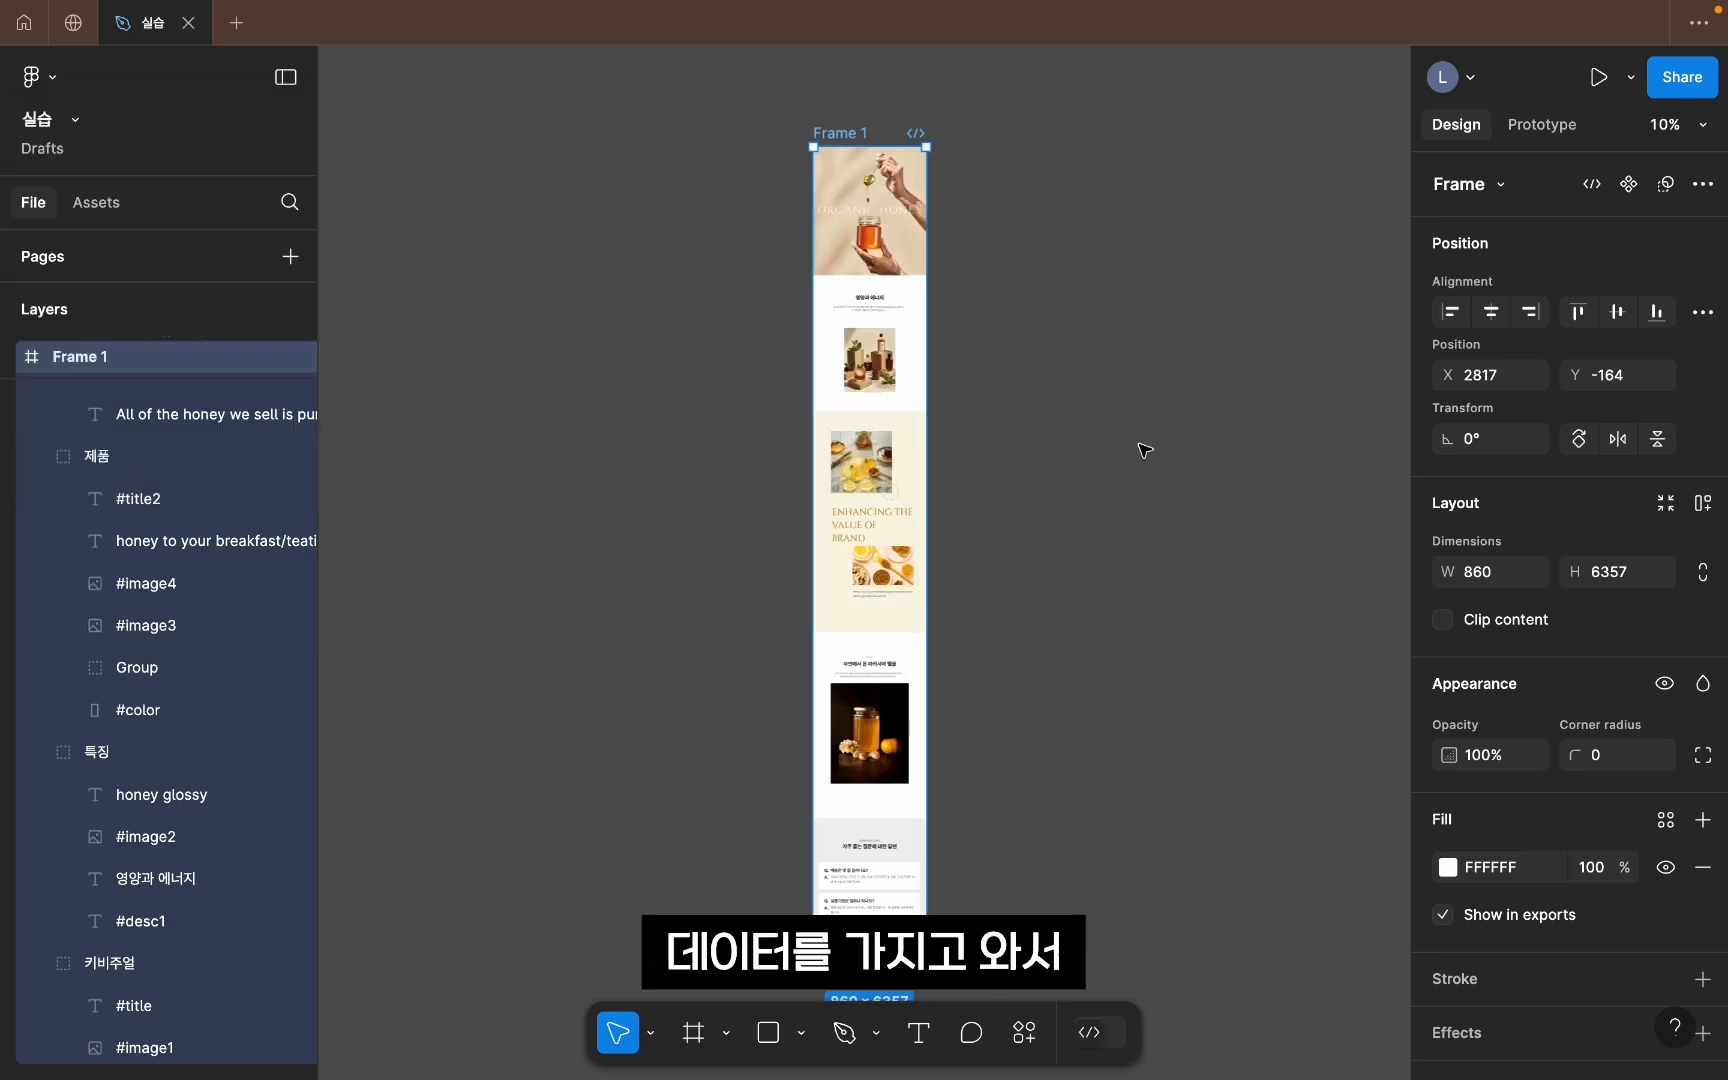
{"action": "left_click", "coordinate": [1040, 418]}
Step: Review the synced detail page from the key visual to the FAQ, checking its images, titles, descriptions and background color
{"action": "scroll", "coordinate": [1040, 418], "scroll_direction": "up", "scroll_amount": 5}
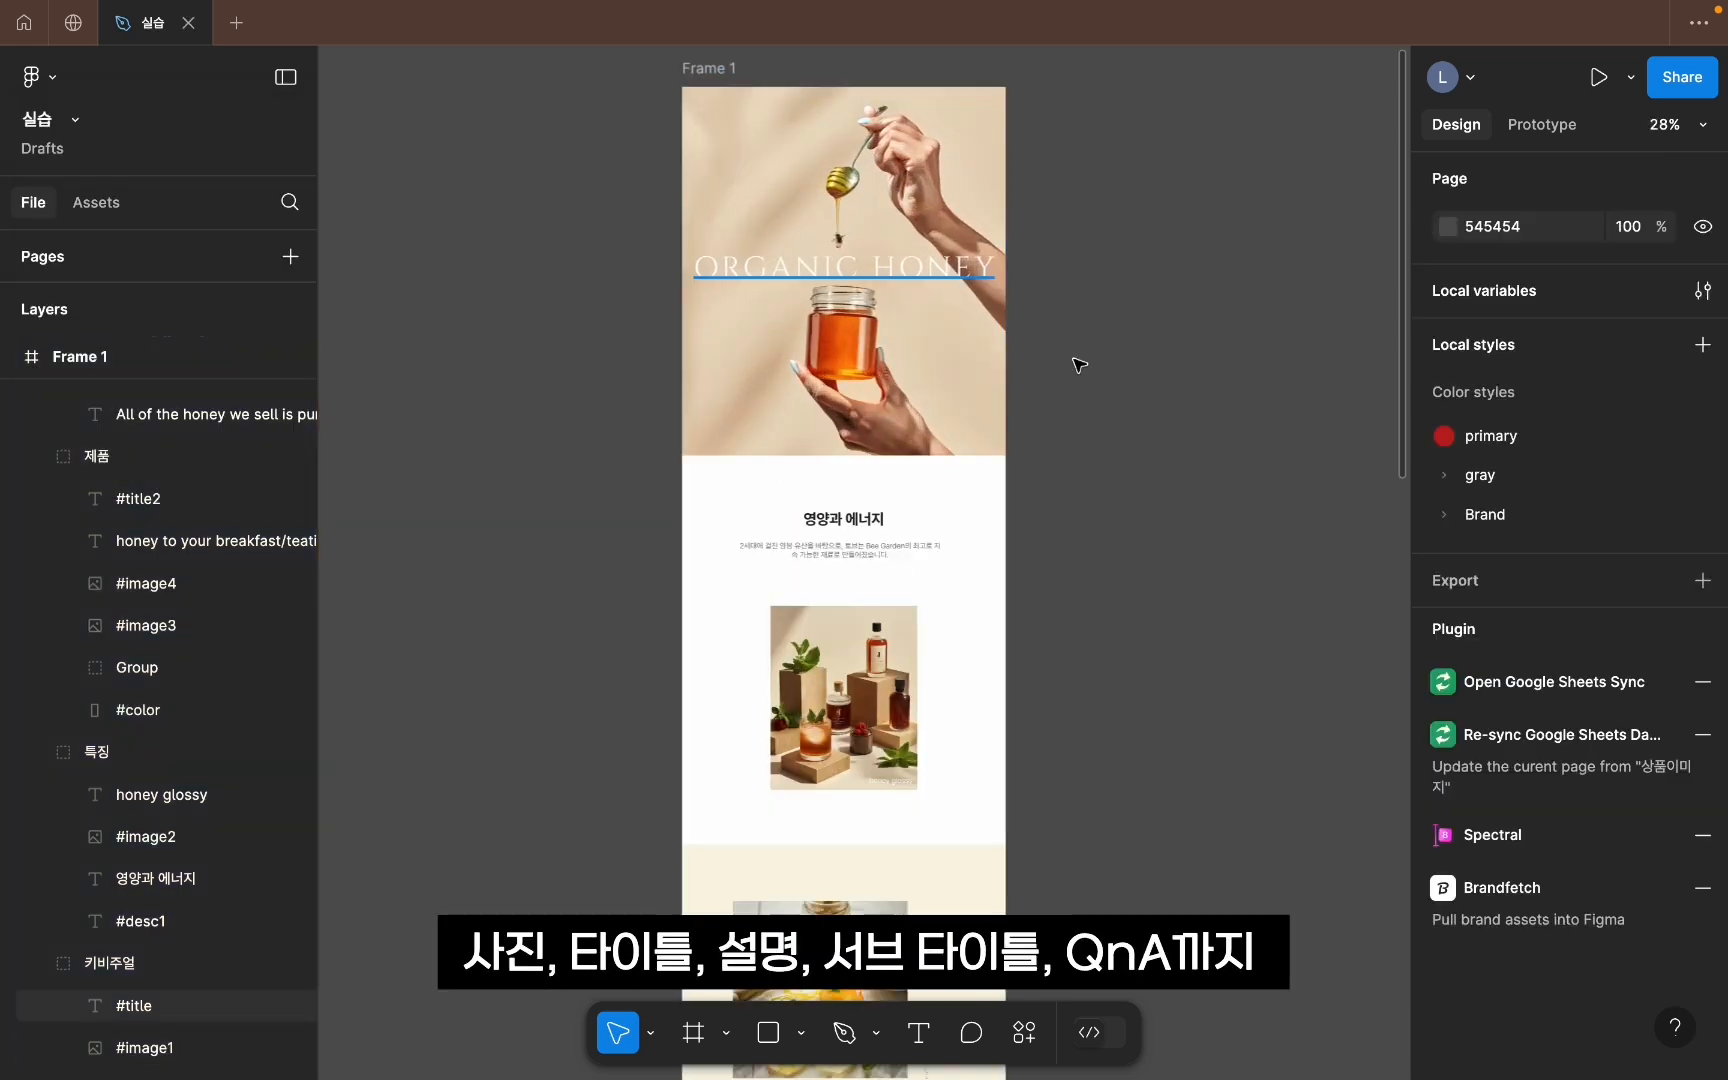
{"action": "scroll", "coordinate": [1092, 401], "scroll_direction": "down", "scroll_amount": 10}
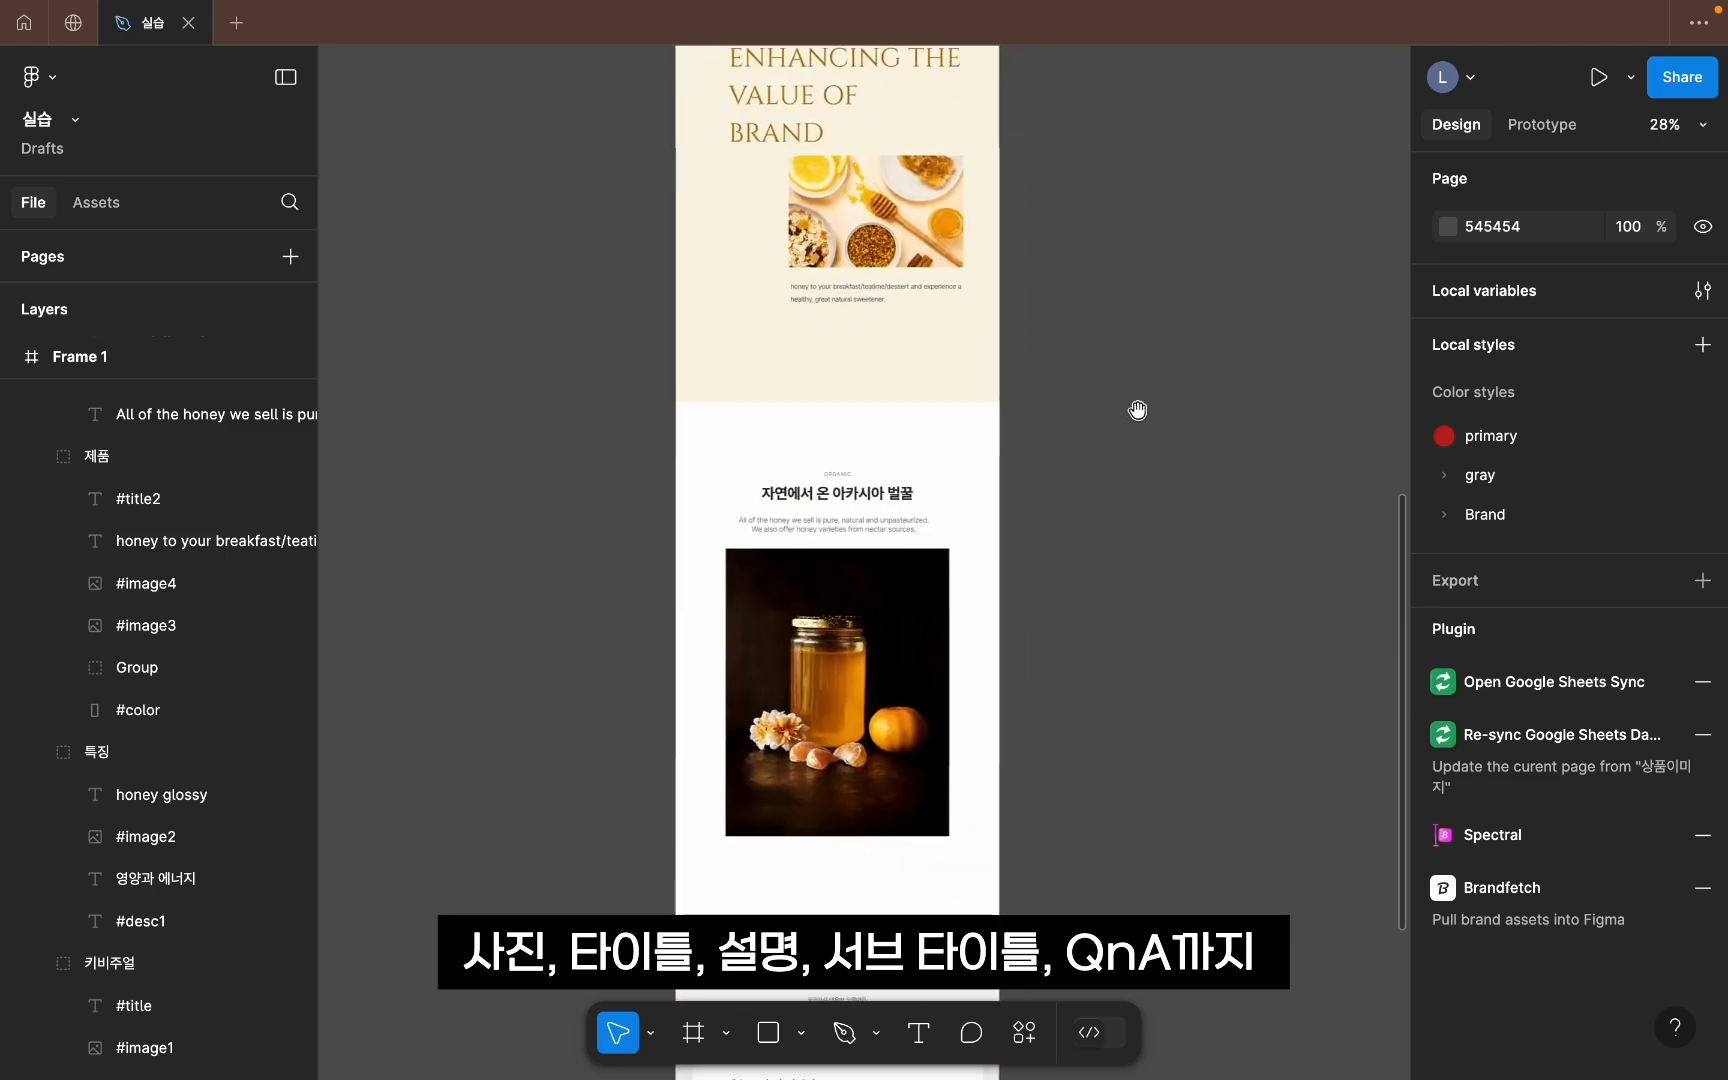
{"action": "scroll", "coordinate": [1138, 412], "scroll_direction": "down", "scroll_amount": 10}
{"action": "scroll", "coordinate": [1213, 717], "scroll_direction": "up", "scroll_amount": 3}
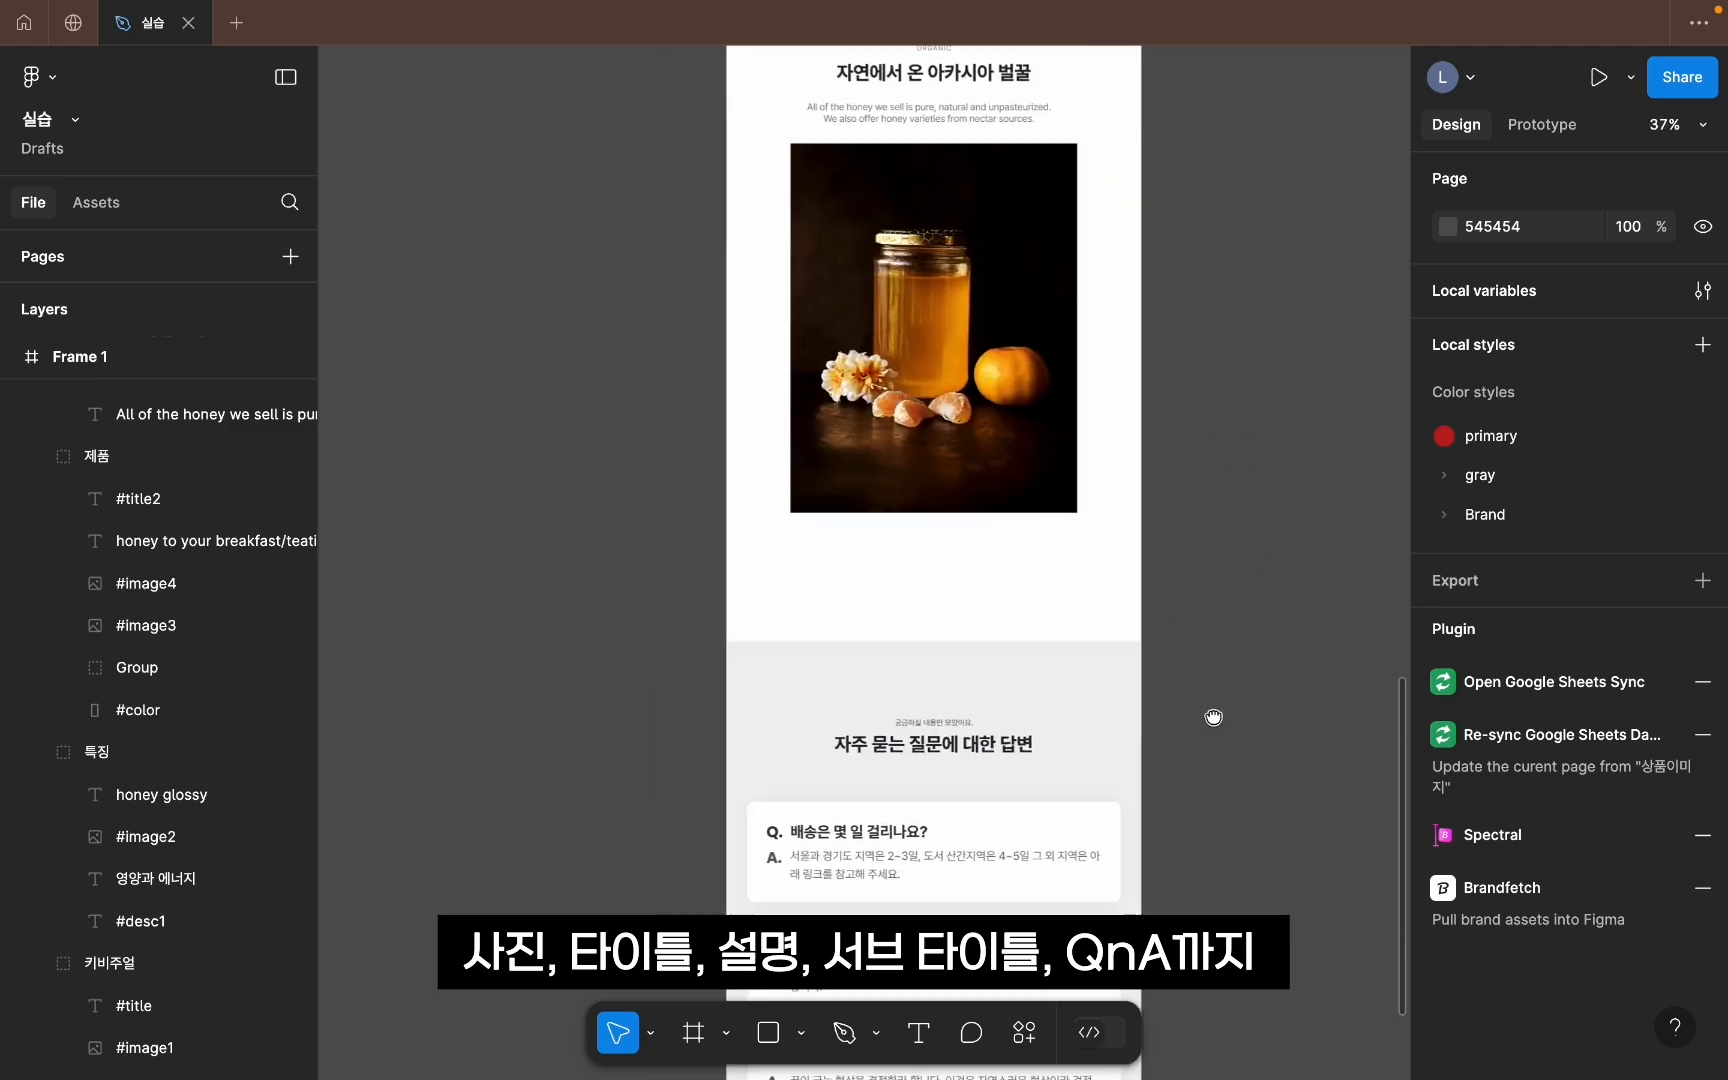
{"action": "scroll", "coordinate": [1213, 717], "scroll_direction": "up", "scroll_amount": 15}
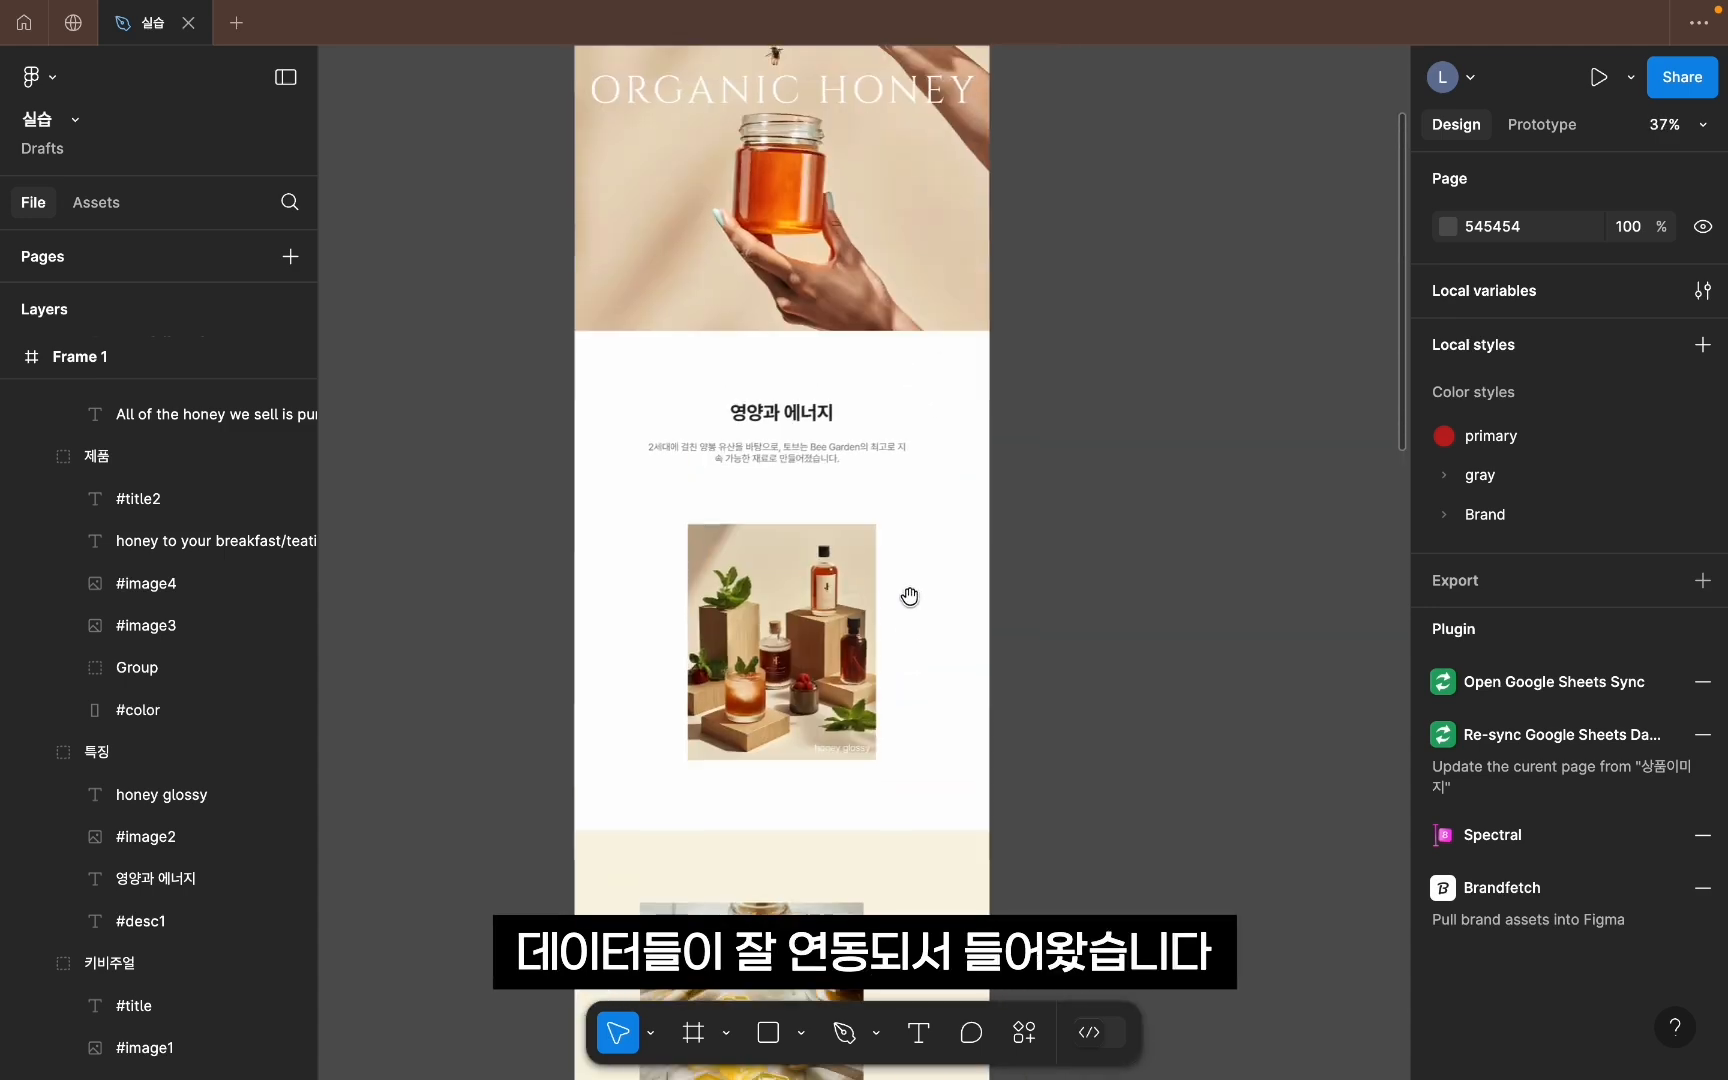
{"action": "scroll", "coordinate": [909, 597], "scroll_direction": "up", "scroll_amount": 3}
{"action": "scroll", "coordinate": [1184, 393], "scroll_direction": "down", "scroll_amount": 10}
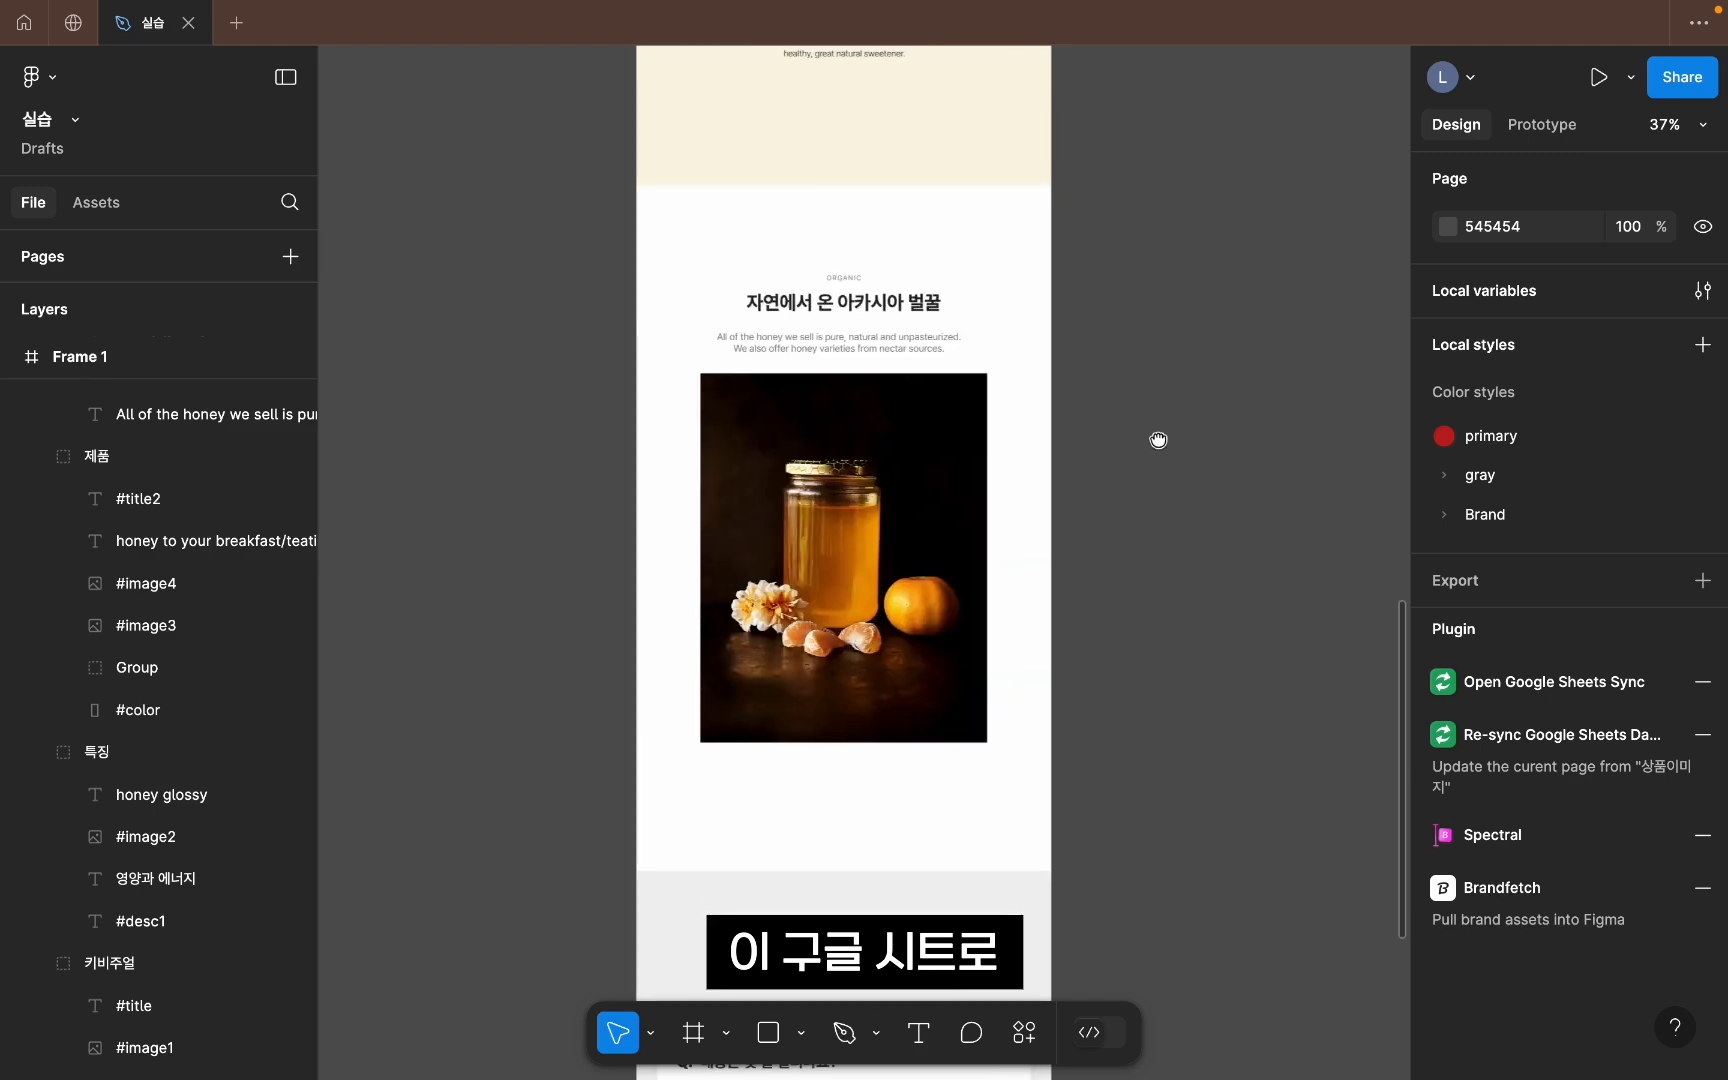
{"action": "scroll", "coordinate": [1172, 500], "scroll_direction": "down", "scroll_amount": 5}
{"action": "scroll", "coordinate": [1171, 406], "scroll_direction": "down", "scroll_amount": 3}
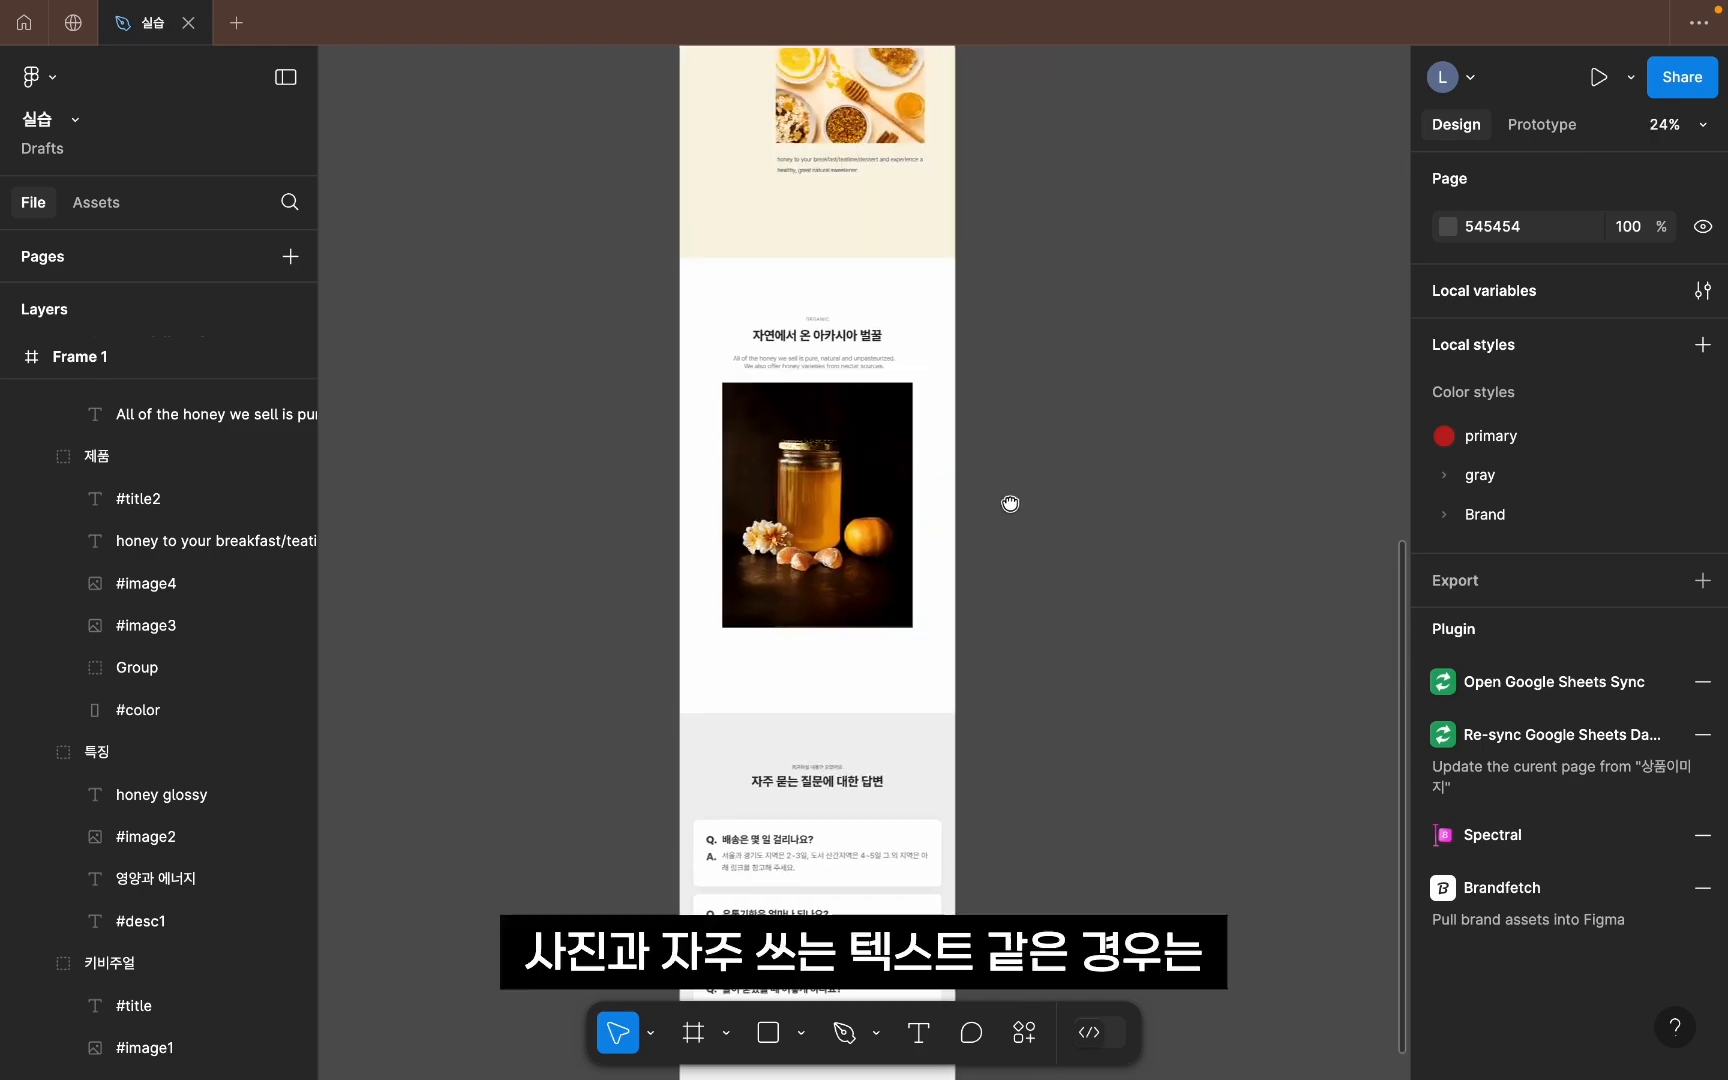
{"action": "left_click_drag", "start_coordinate": [1011, 355], "coordinate": [1036, 236]}
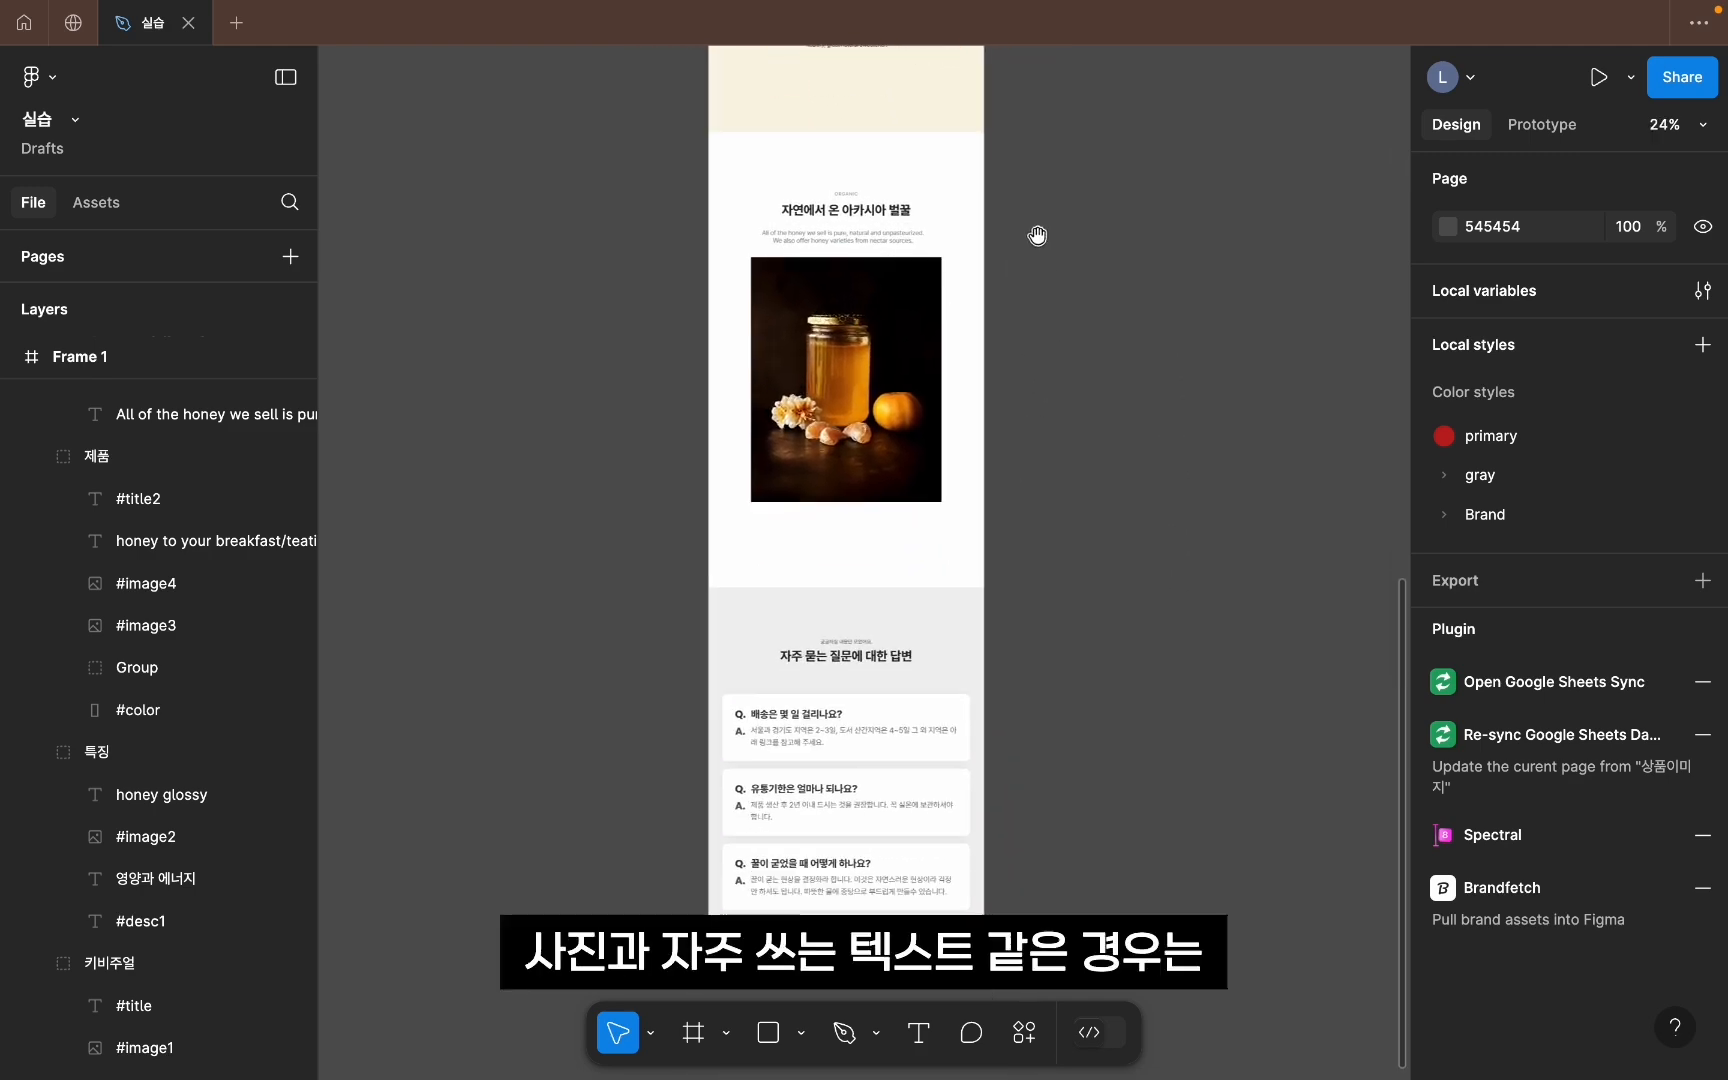
{"action": "scroll", "coordinate": [1049, 678], "scroll_direction": "up", "scroll_amount": 12}
{"action": "scroll", "coordinate": [1049, 678], "scroll_direction": "up", "scroll_amount": 10}
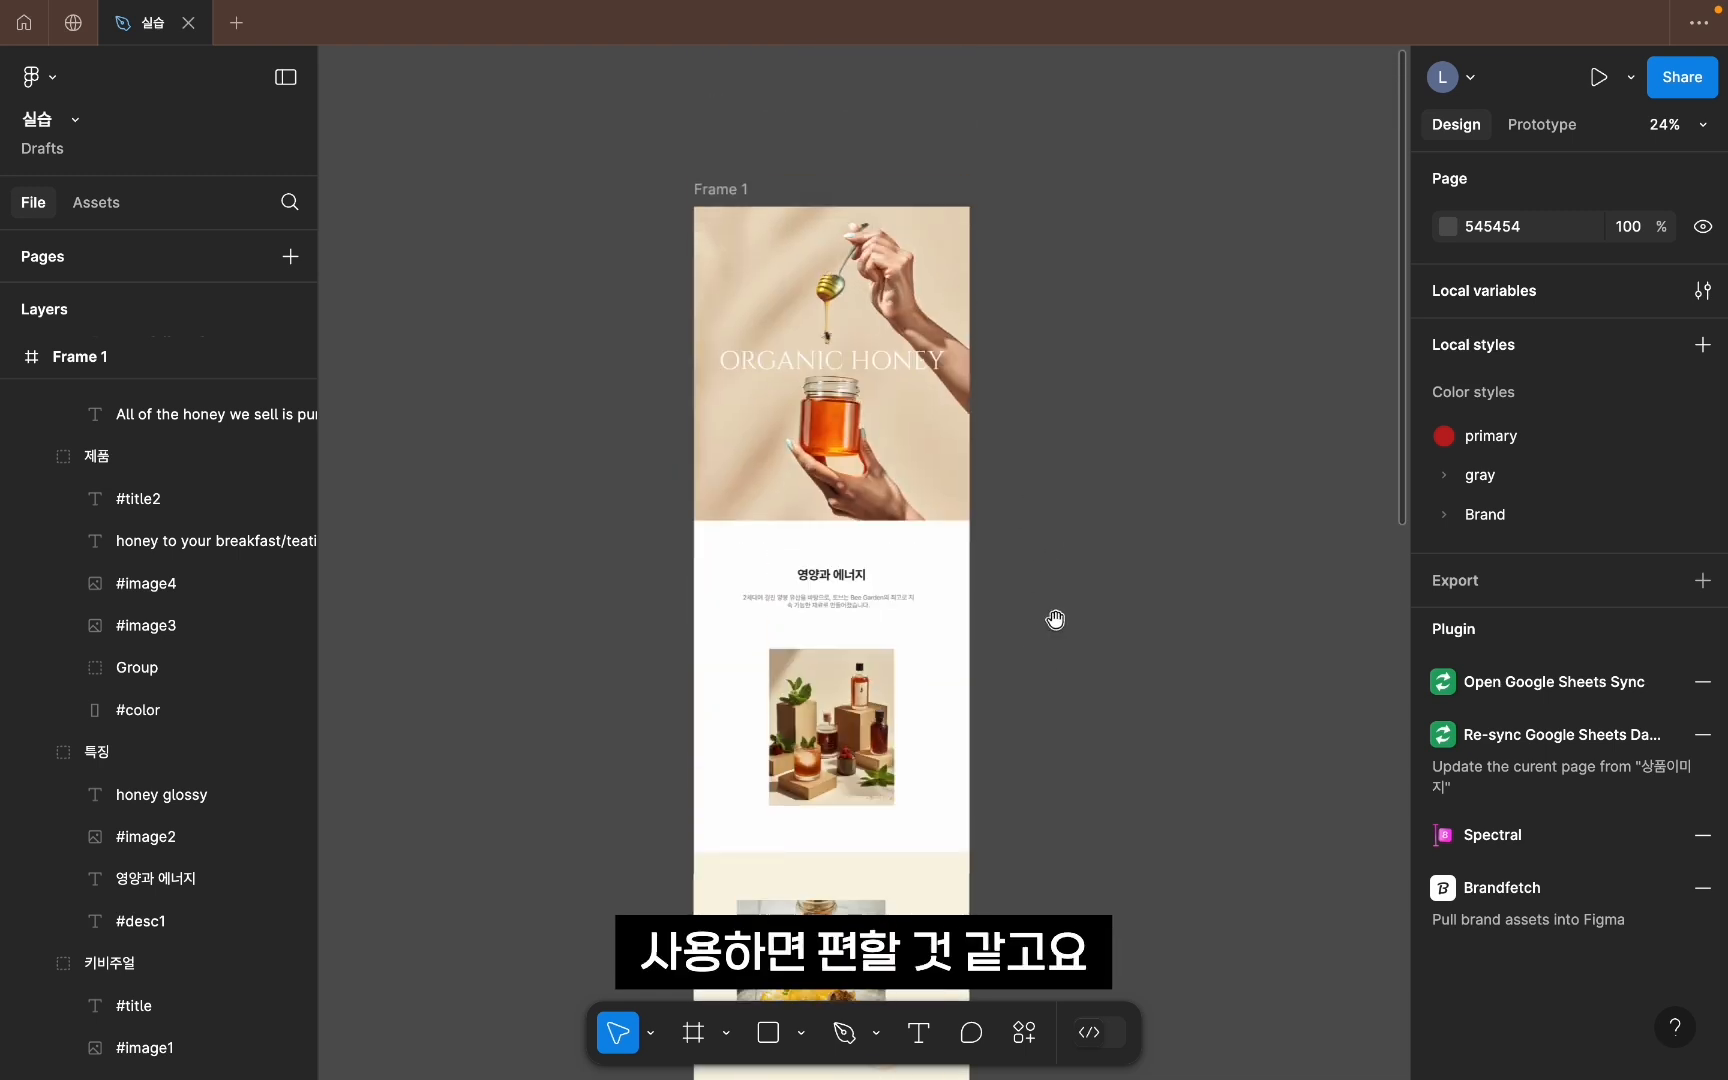
{"action": "left_click_drag", "start_coordinate": [1064, 700], "coordinate": [1077, 604]}
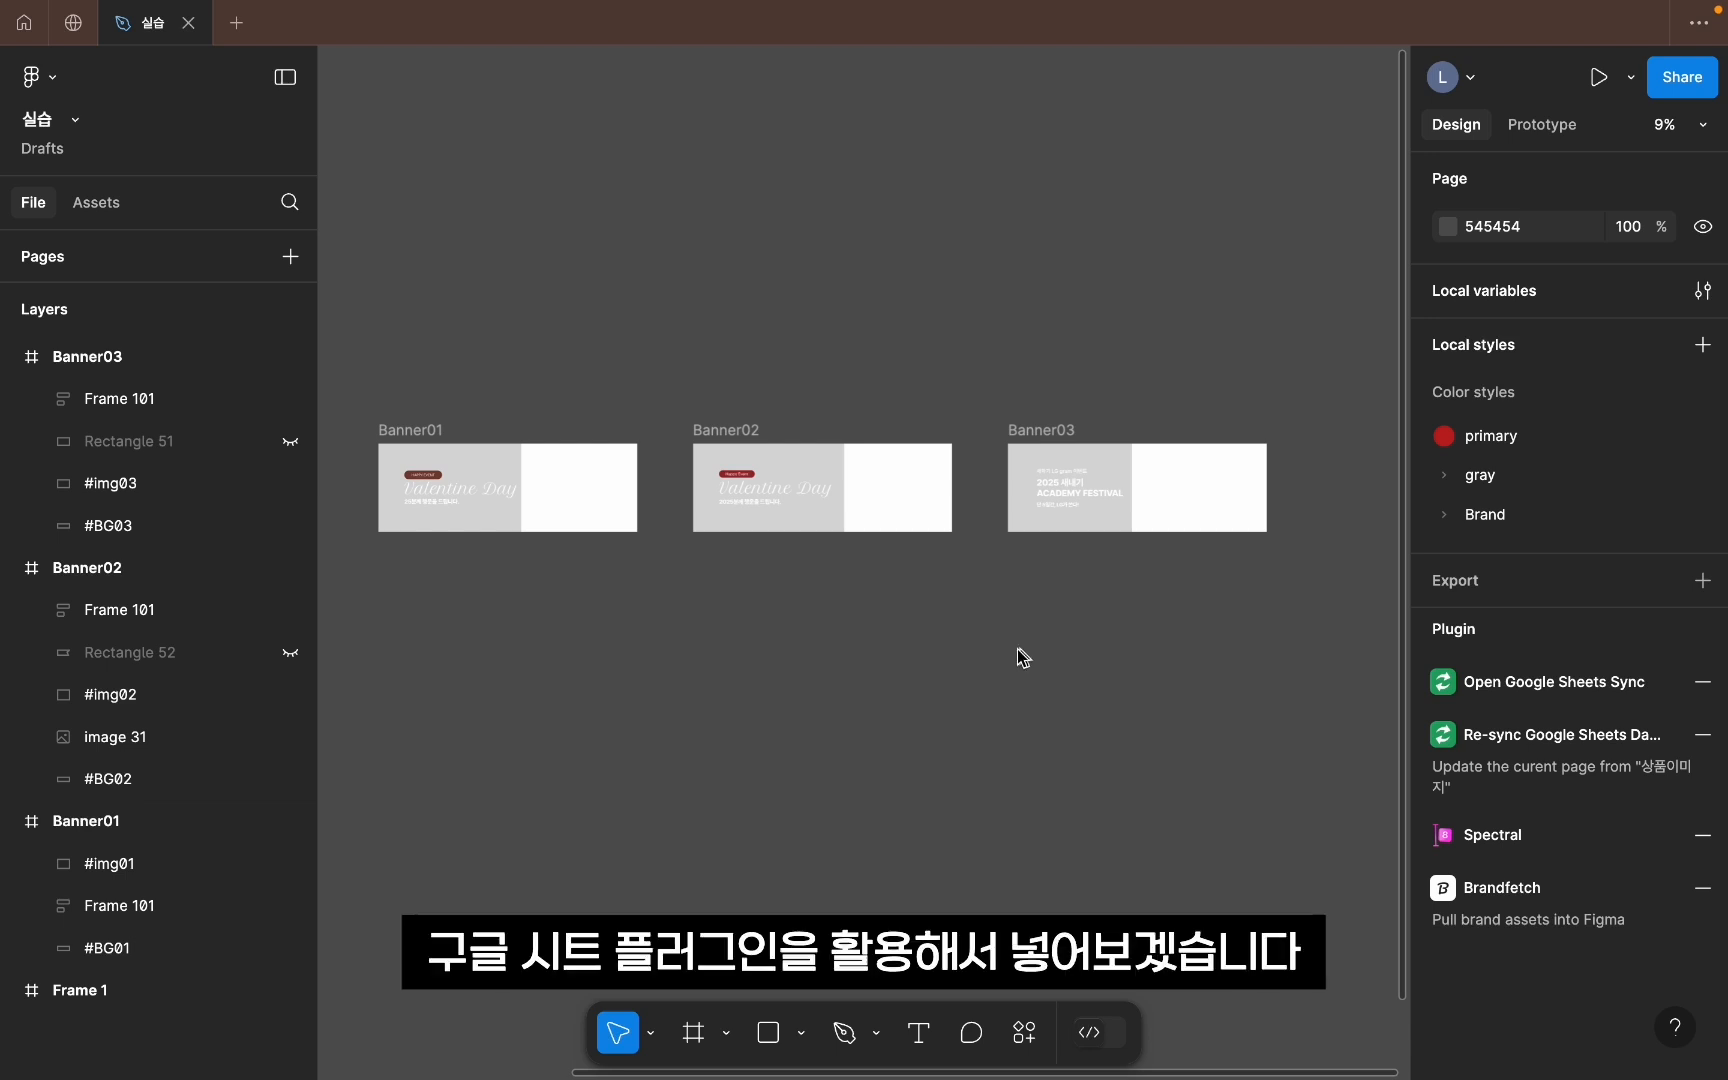
Step: Examine the three banner frames and how their image and background rectangles are named, such as #img01, #BG01, #img02 and #BG02
{"action": "left_click", "coordinate": [87, 821]}
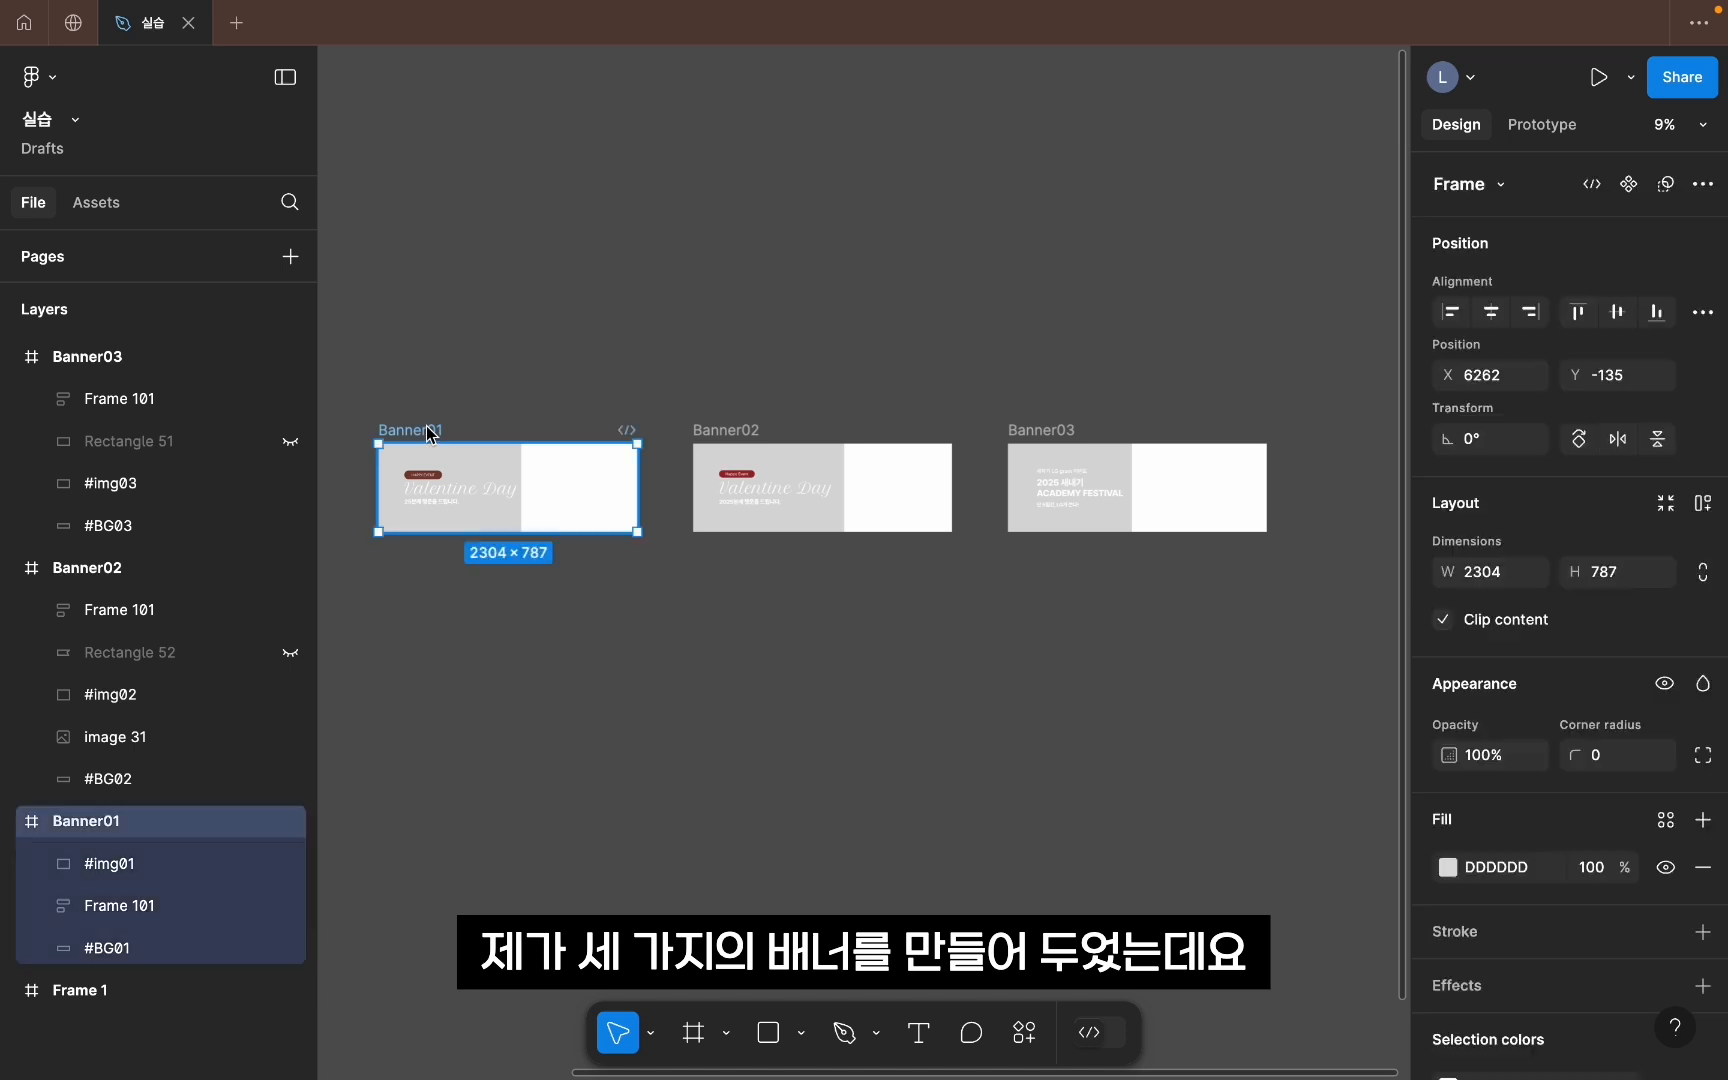
{"action": "left_click", "coordinate": [754, 438]}
{"action": "left_click", "coordinate": [1036, 436]}
{"action": "left_click", "coordinate": [610, 390]}
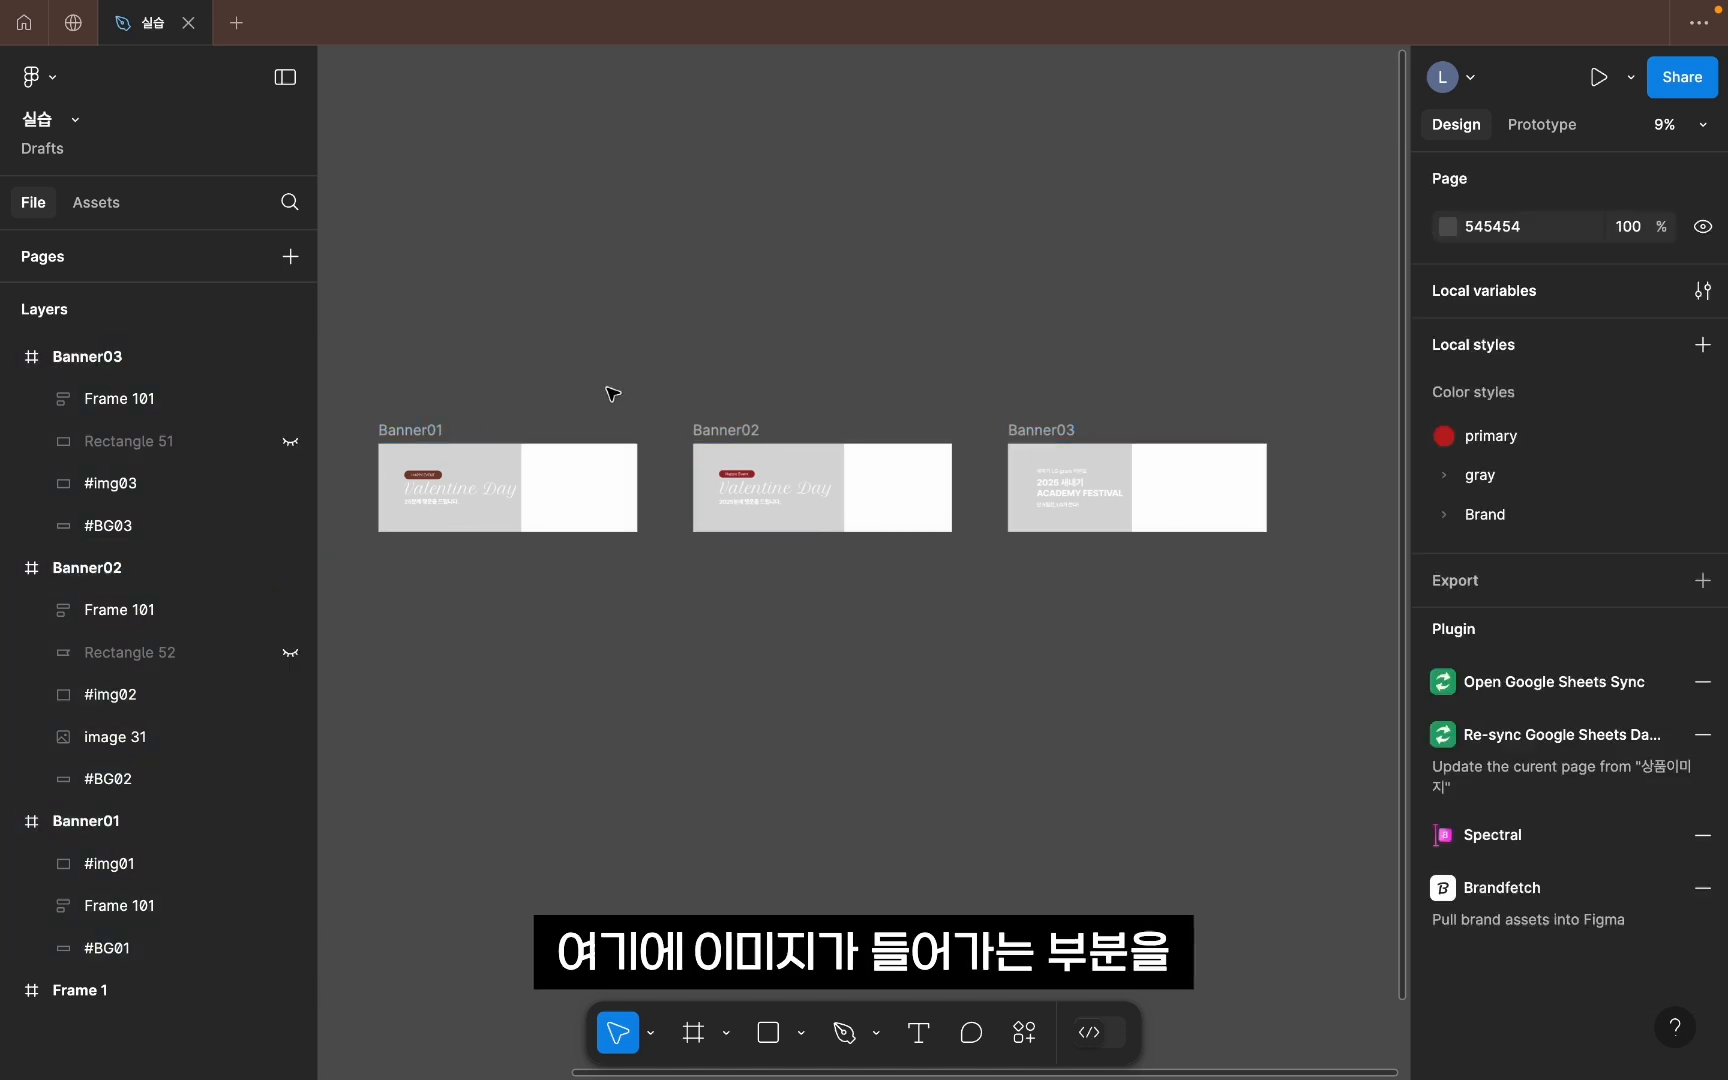
{"action": "left_click", "coordinate": [585, 499]}
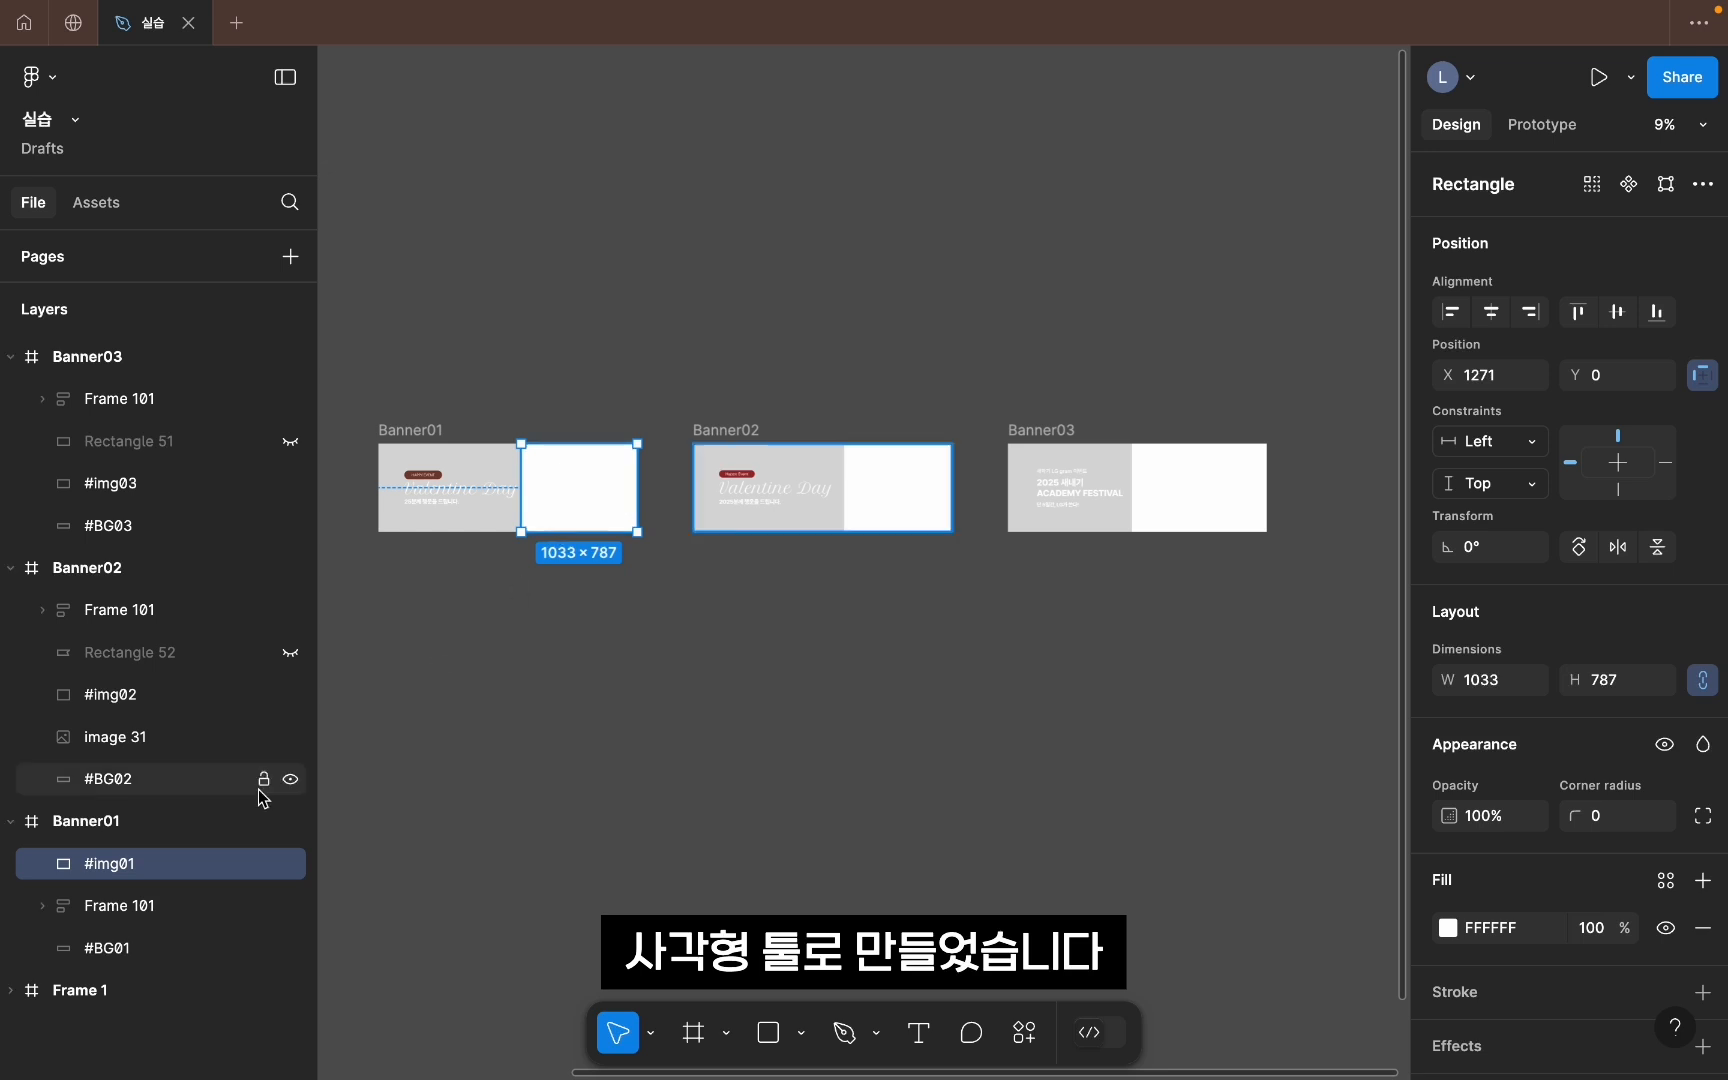
{"action": "double_click", "coordinate": [100, 868]}
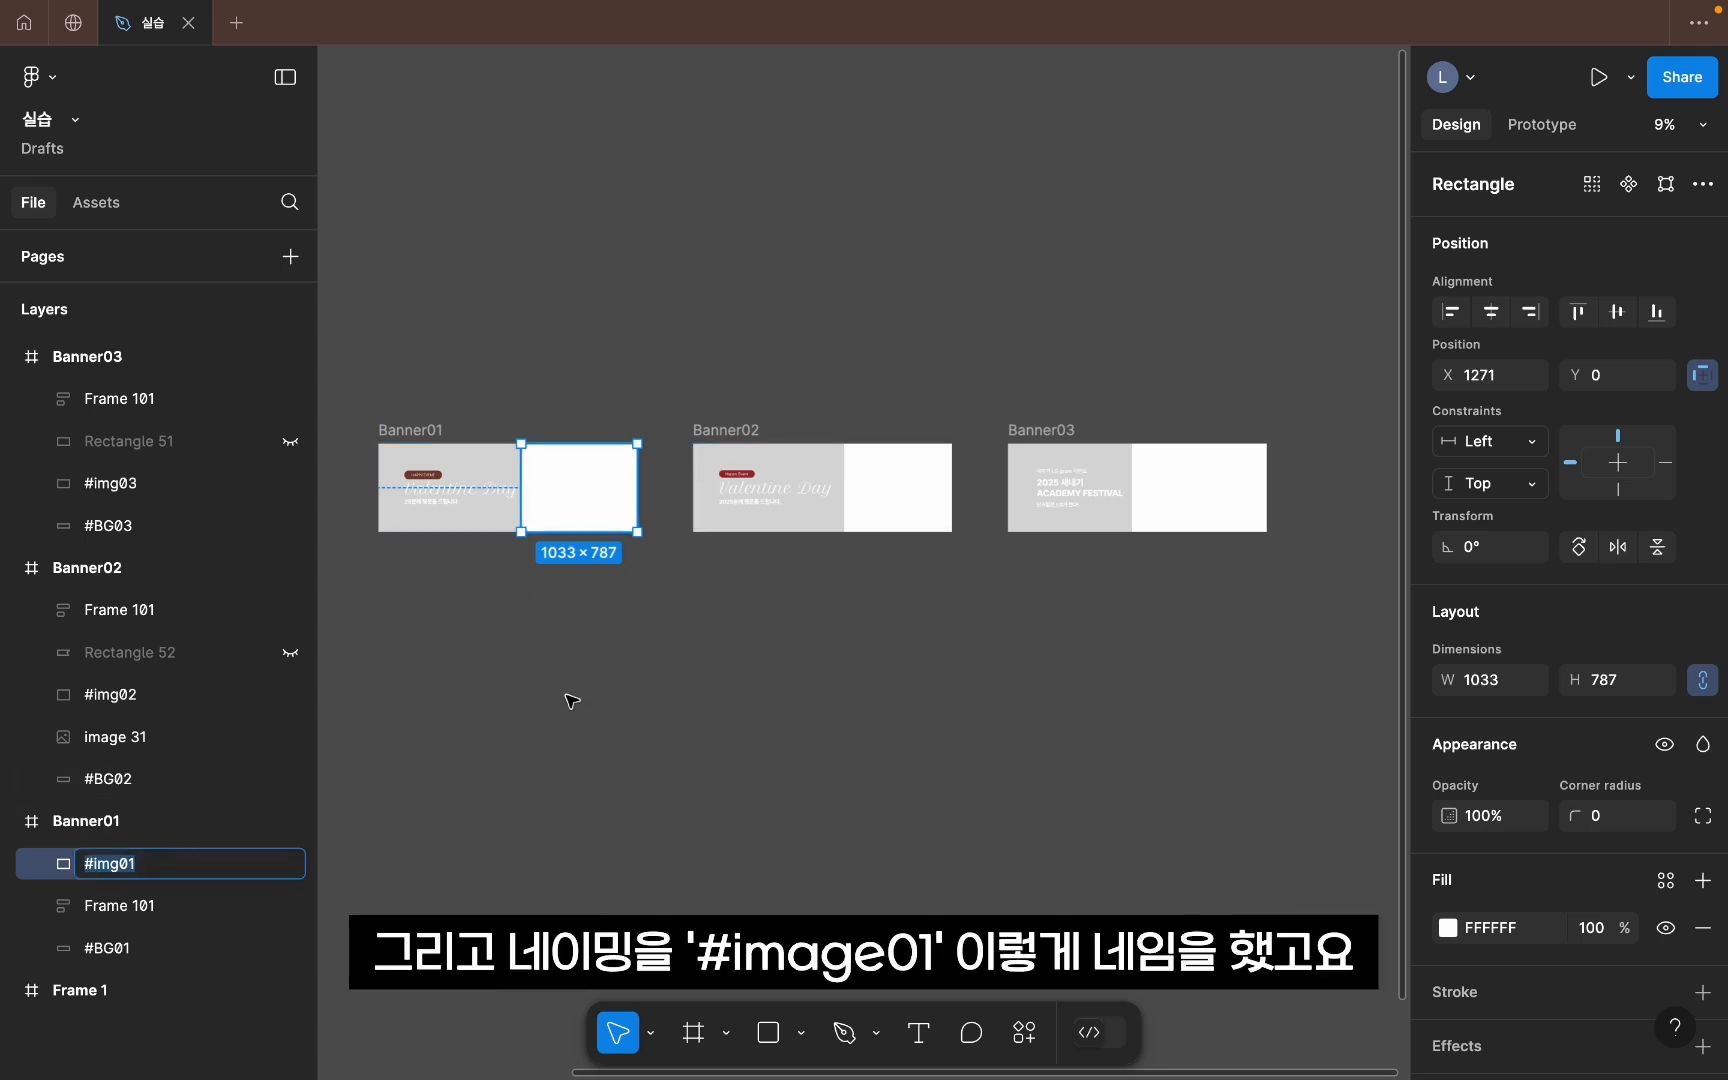
{"action": "left_click", "coordinate": [146, 957]}
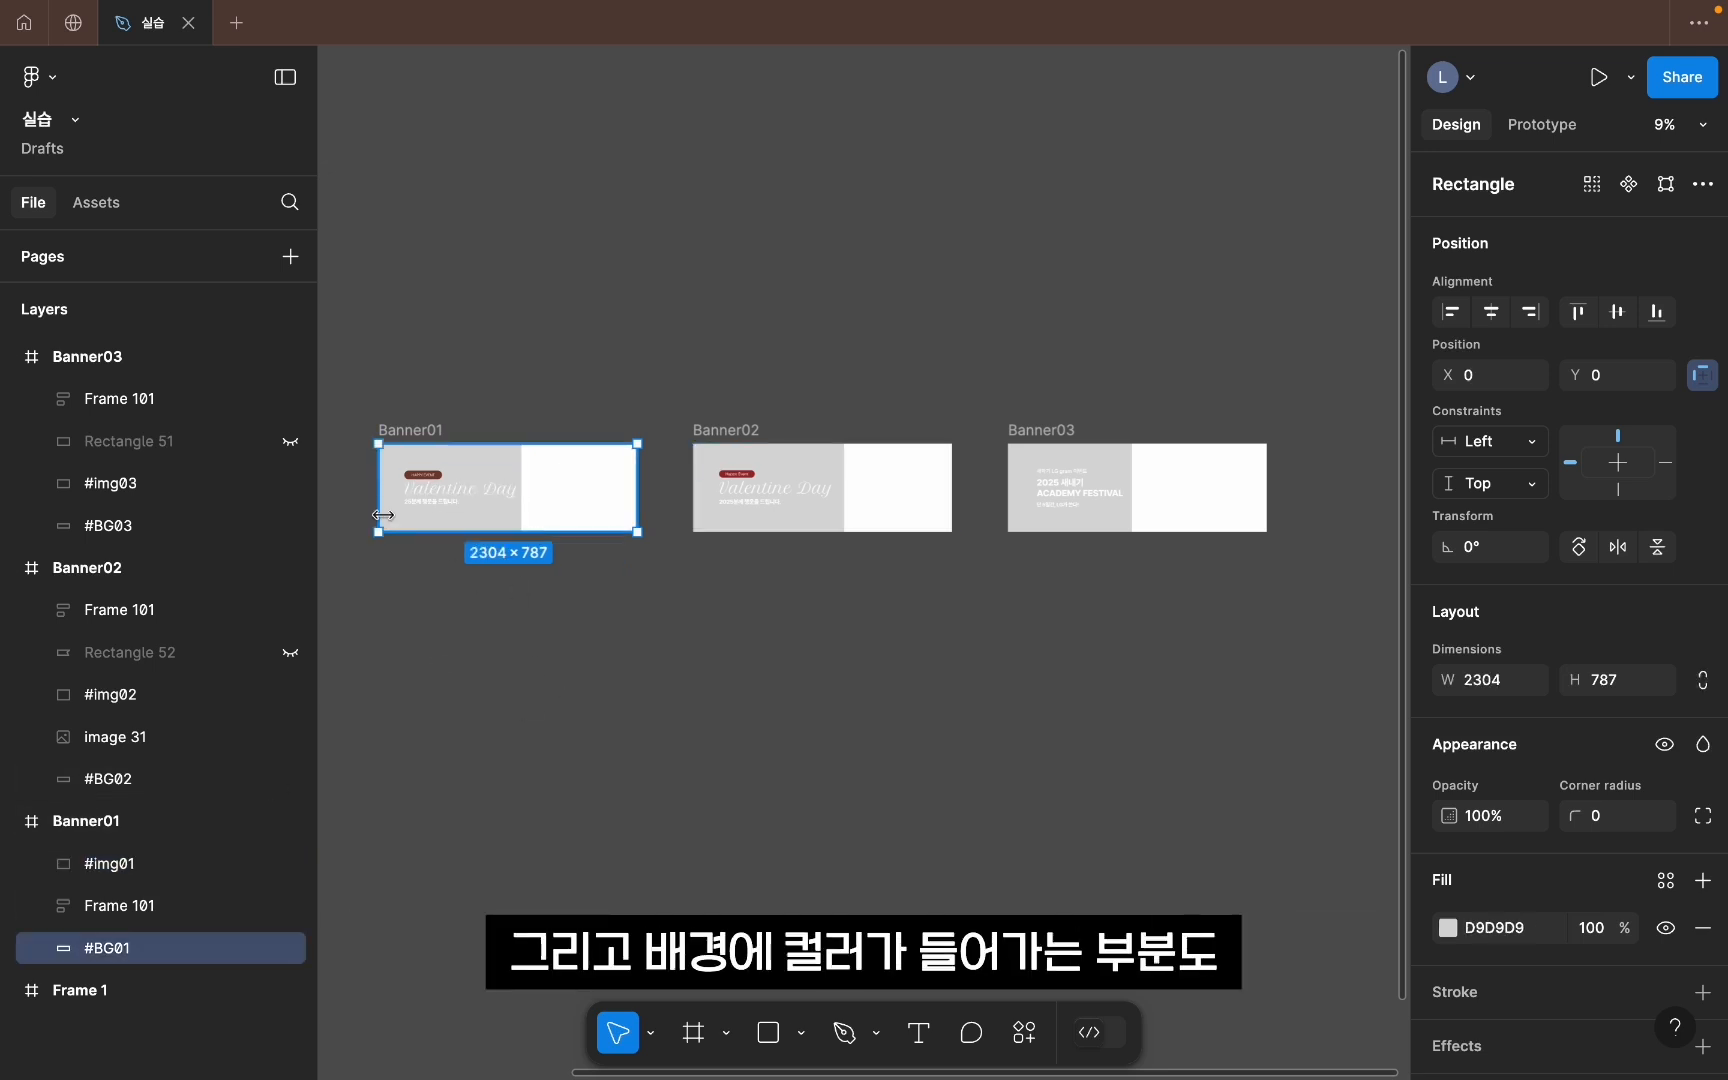
{"action": "double_click", "coordinate": [110, 955]}
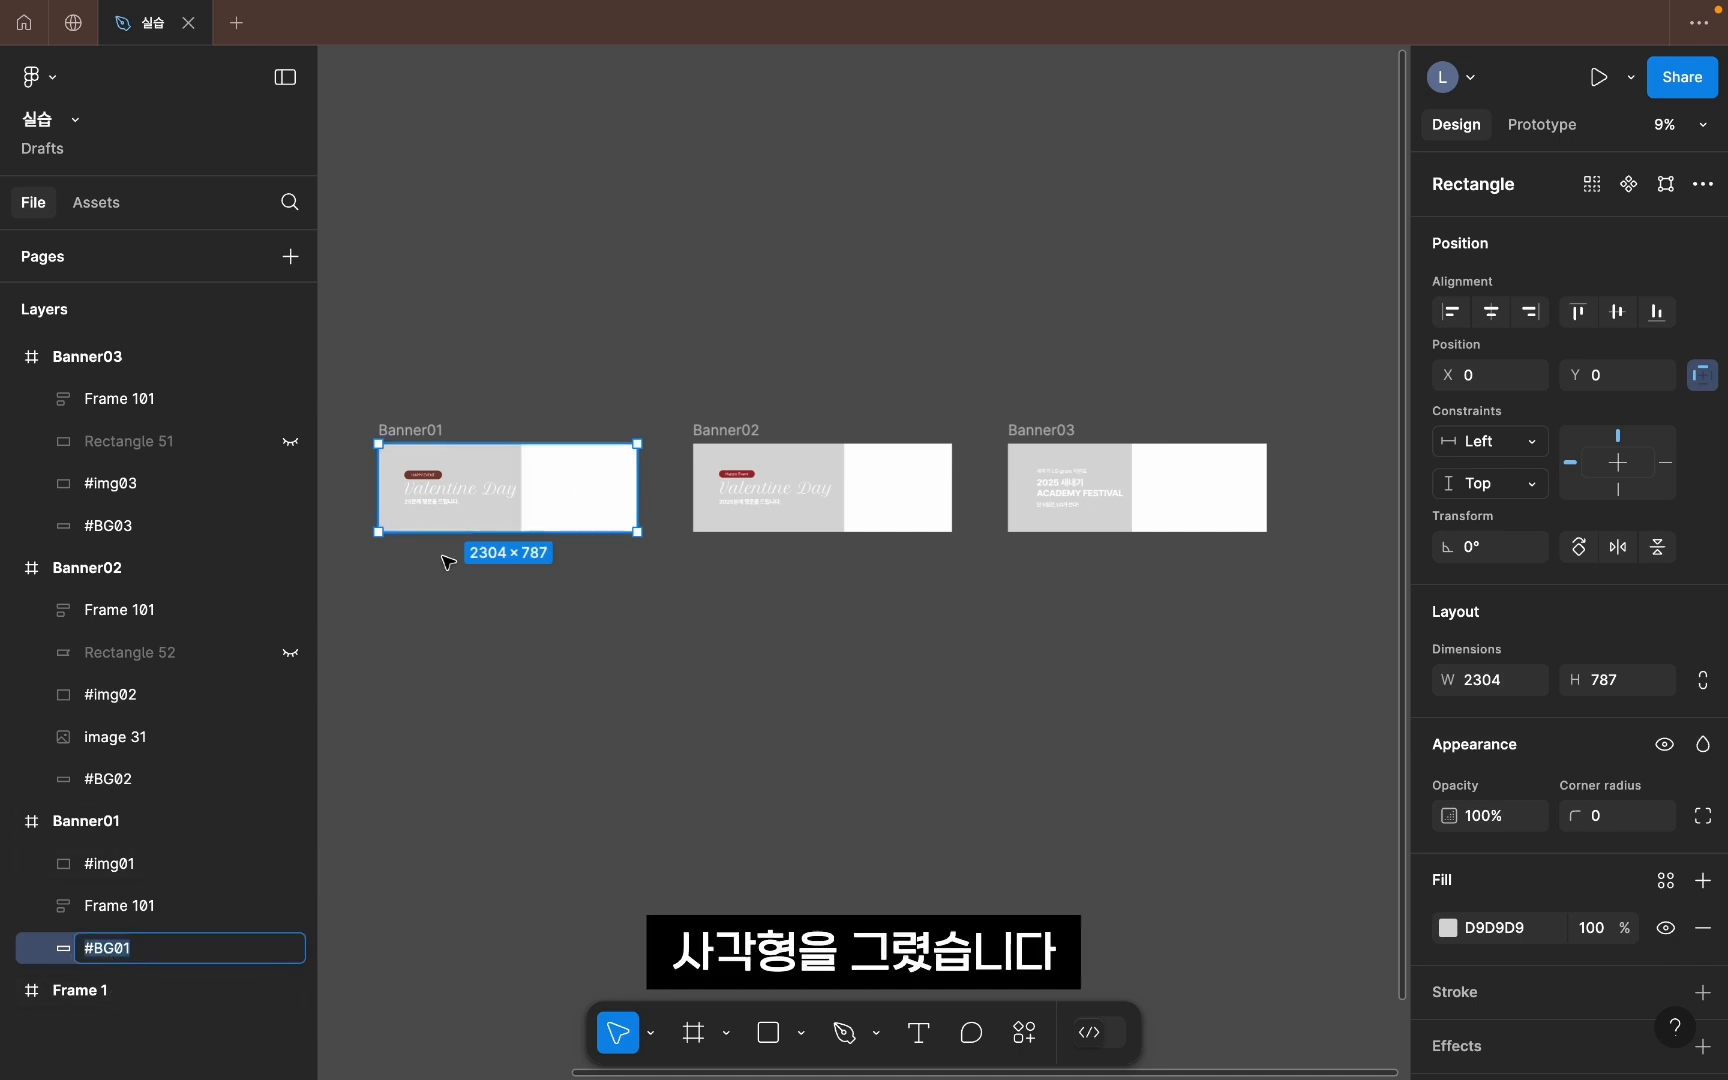
{"action": "left_click", "coordinate": [500, 640]}
{"action": "left_click", "coordinate": [433, 438]}
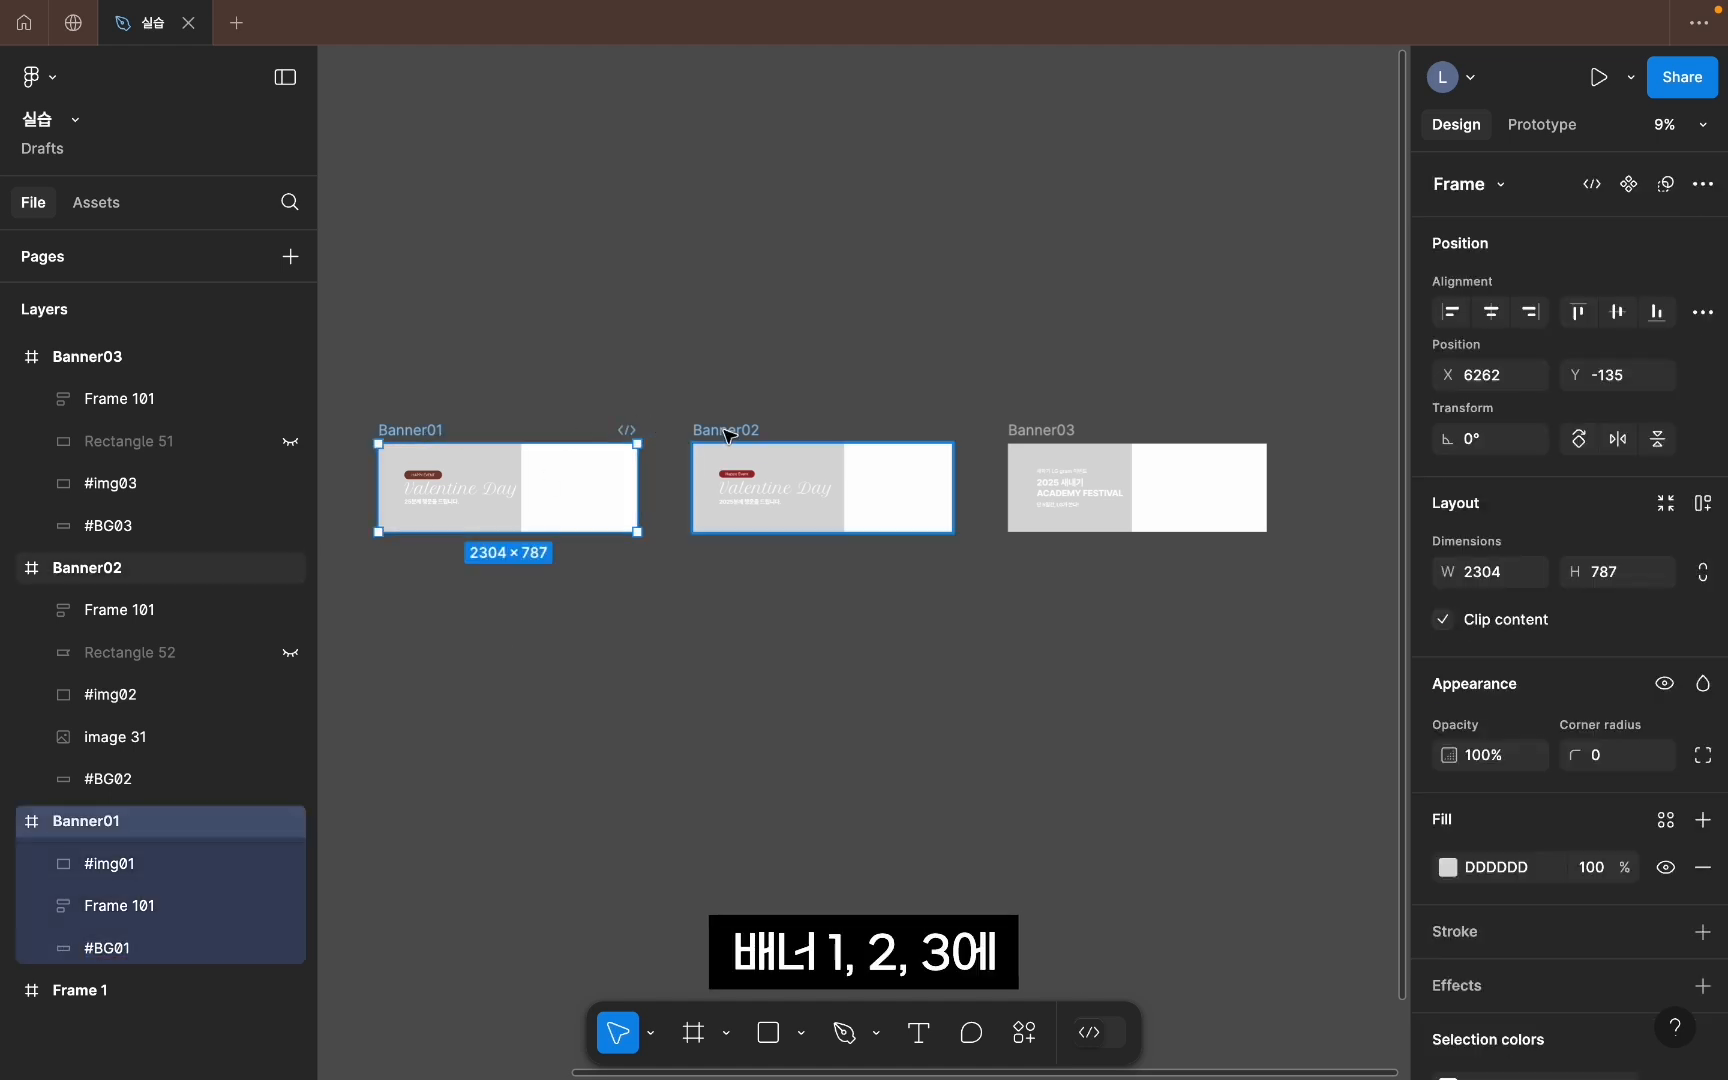
{"action": "left_click", "coordinate": [885, 503]}
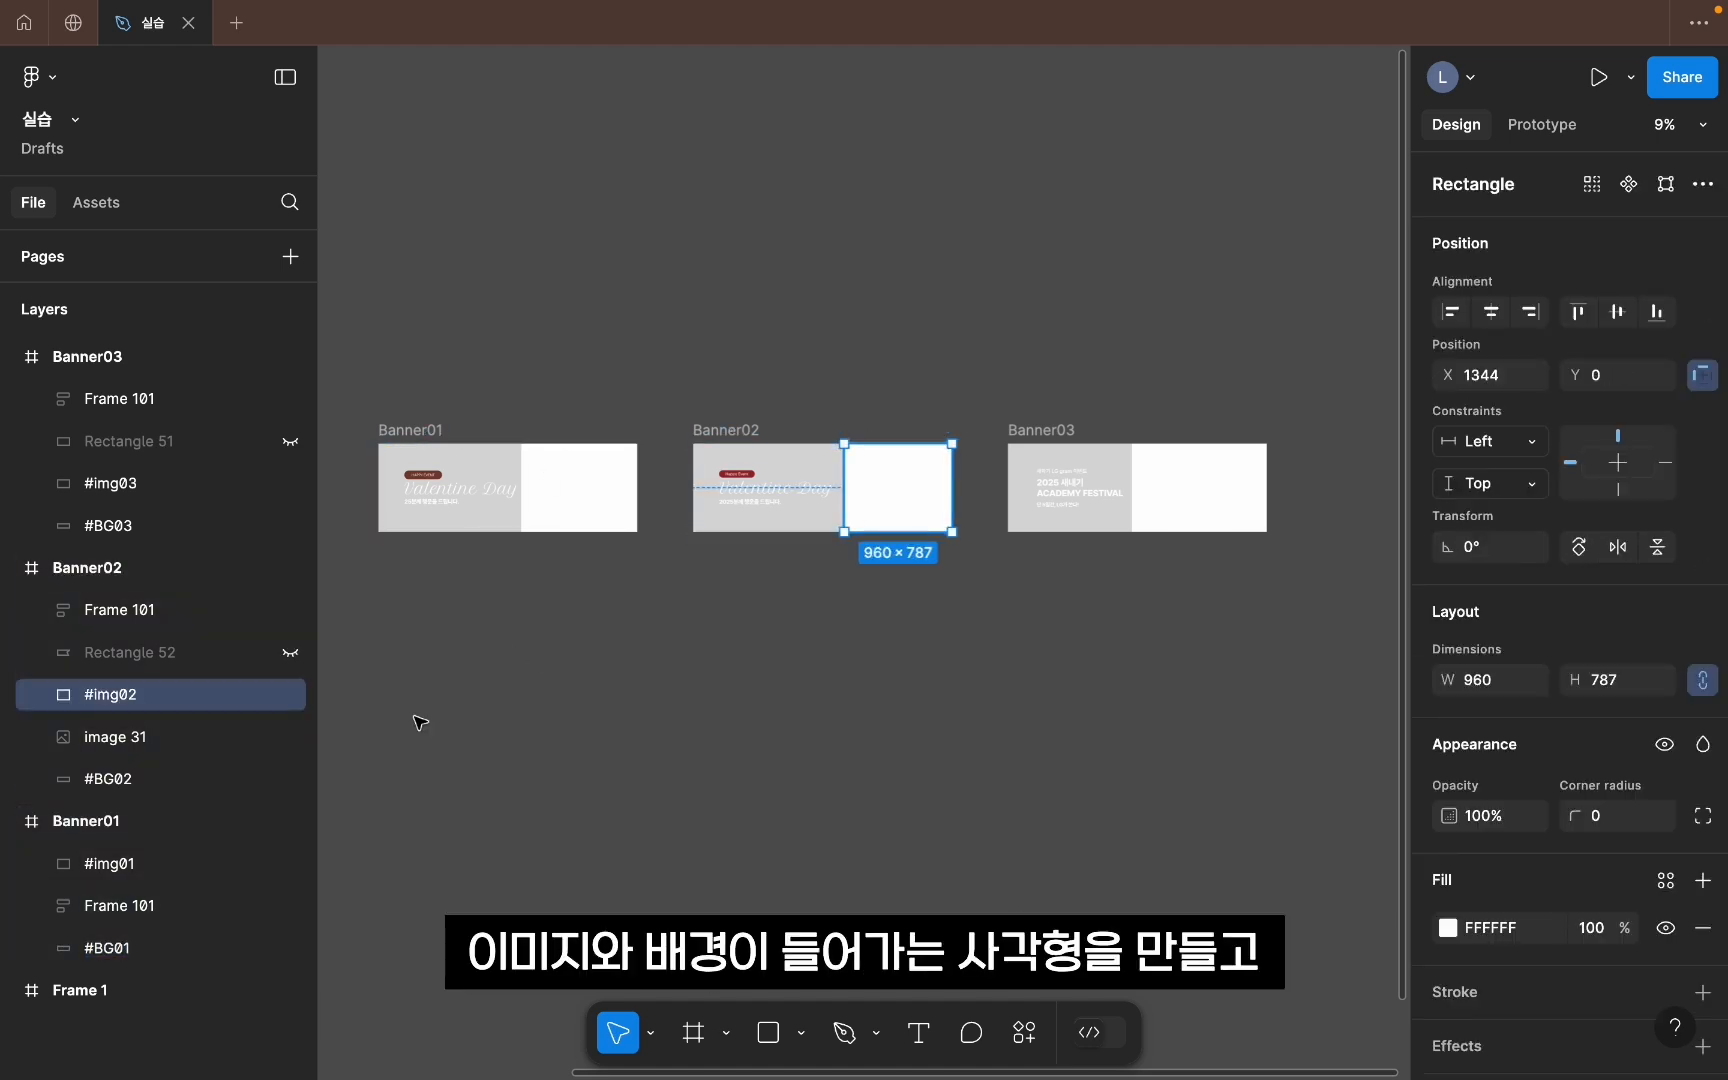
{"action": "left_click", "coordinate": [146, 782]}
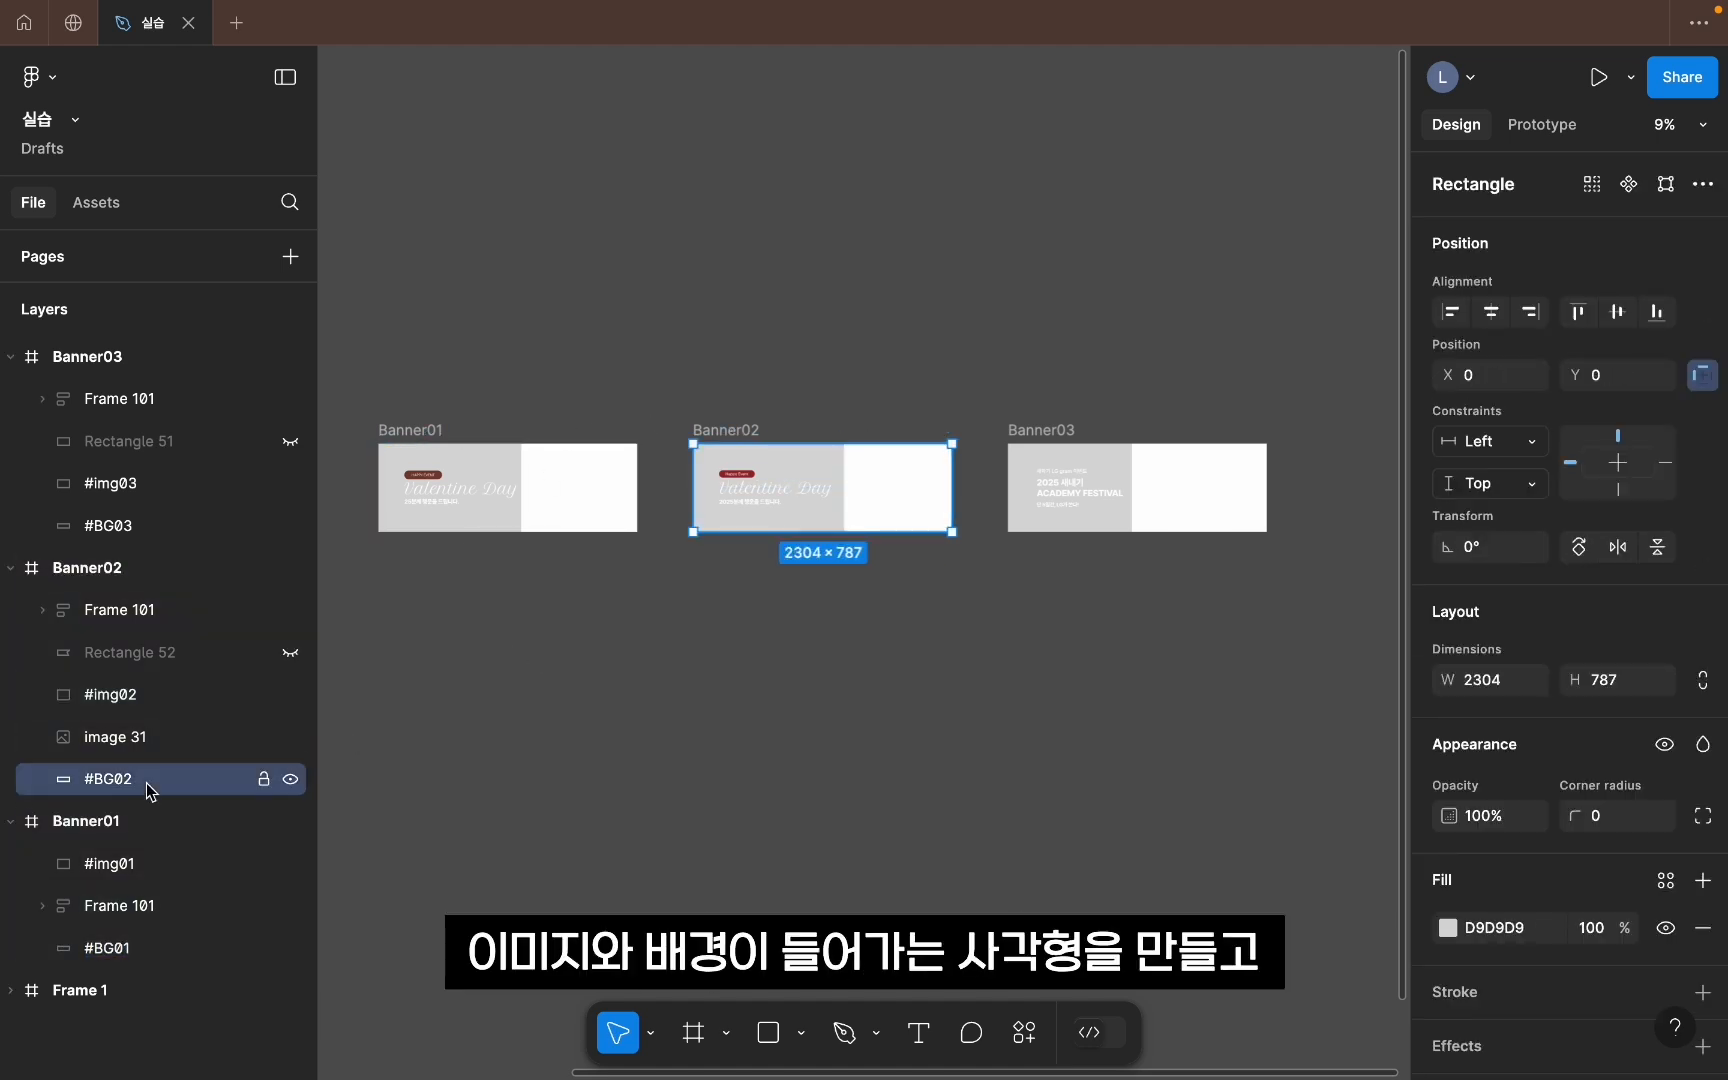
{"action": "left_click", "coordinate": [612, 704]}
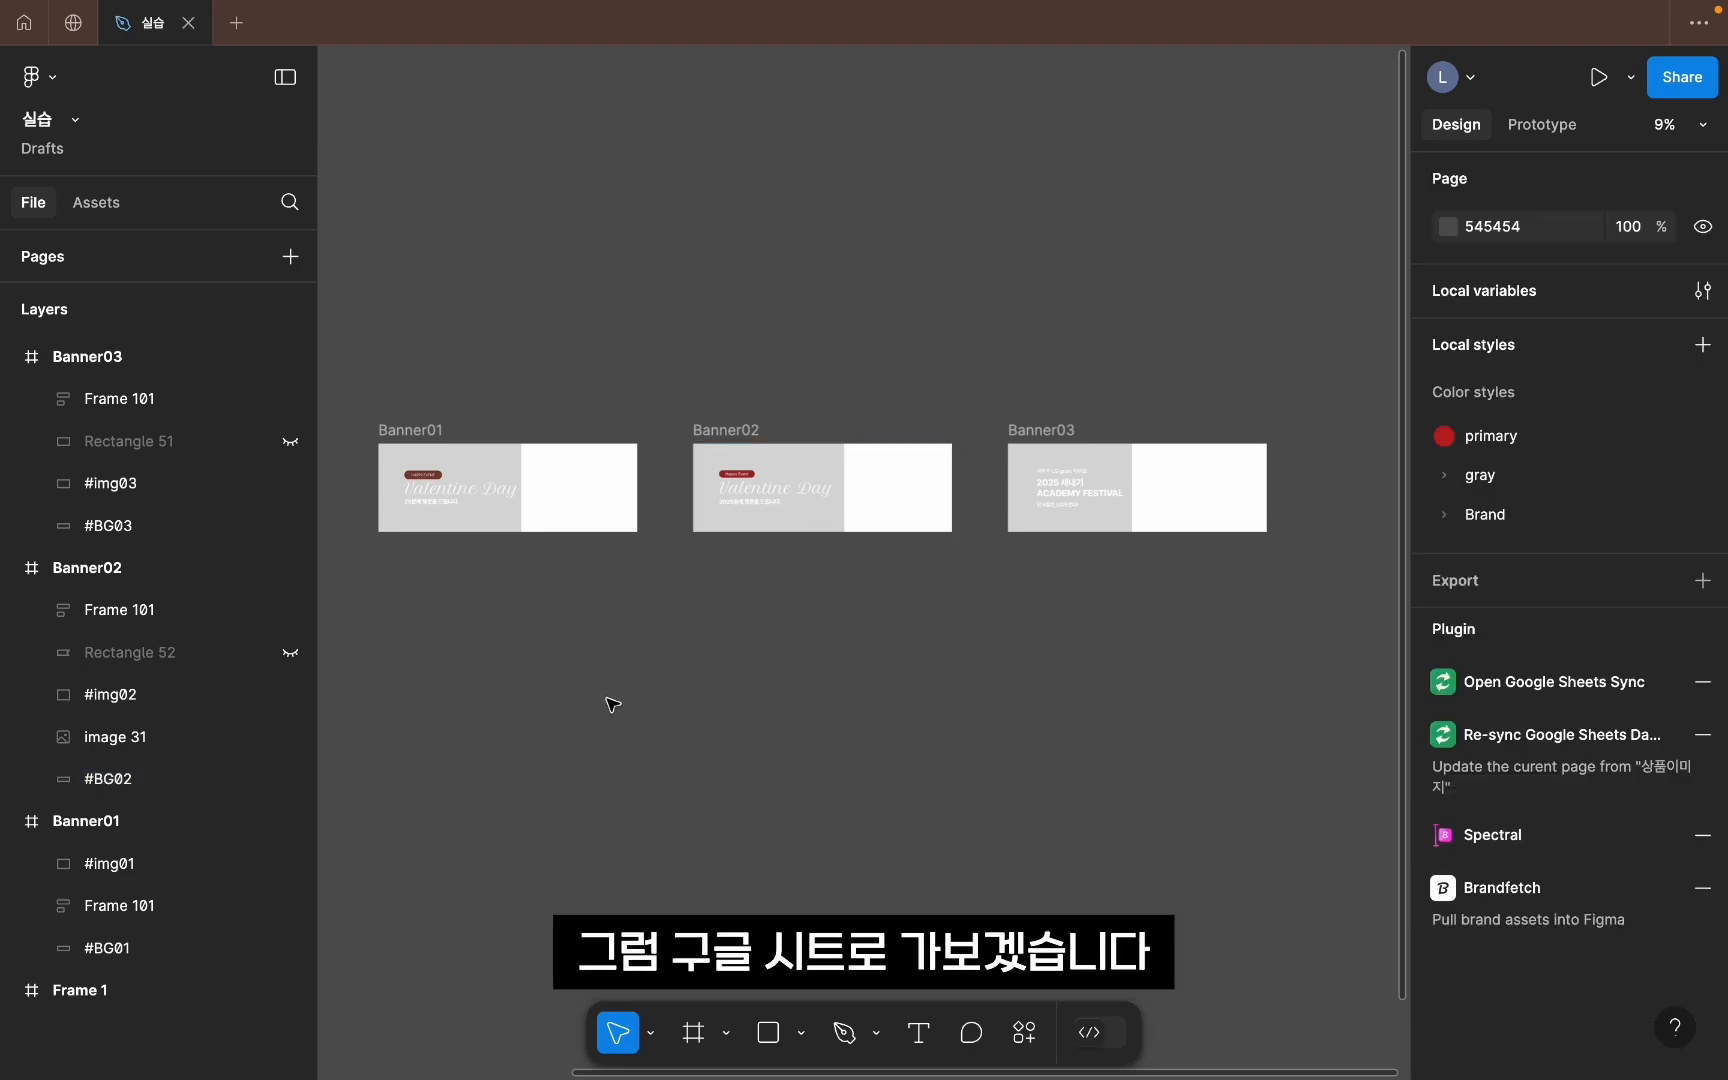
Step: Switch to Google Sheets and check the Img01–Img03 and BG01–BG03 headers on 시트3 and the color code format under BG01
{"action": "key", "text": "ctrl+Right"}
{"action": "left_click", "coordinate": [114, 335]}
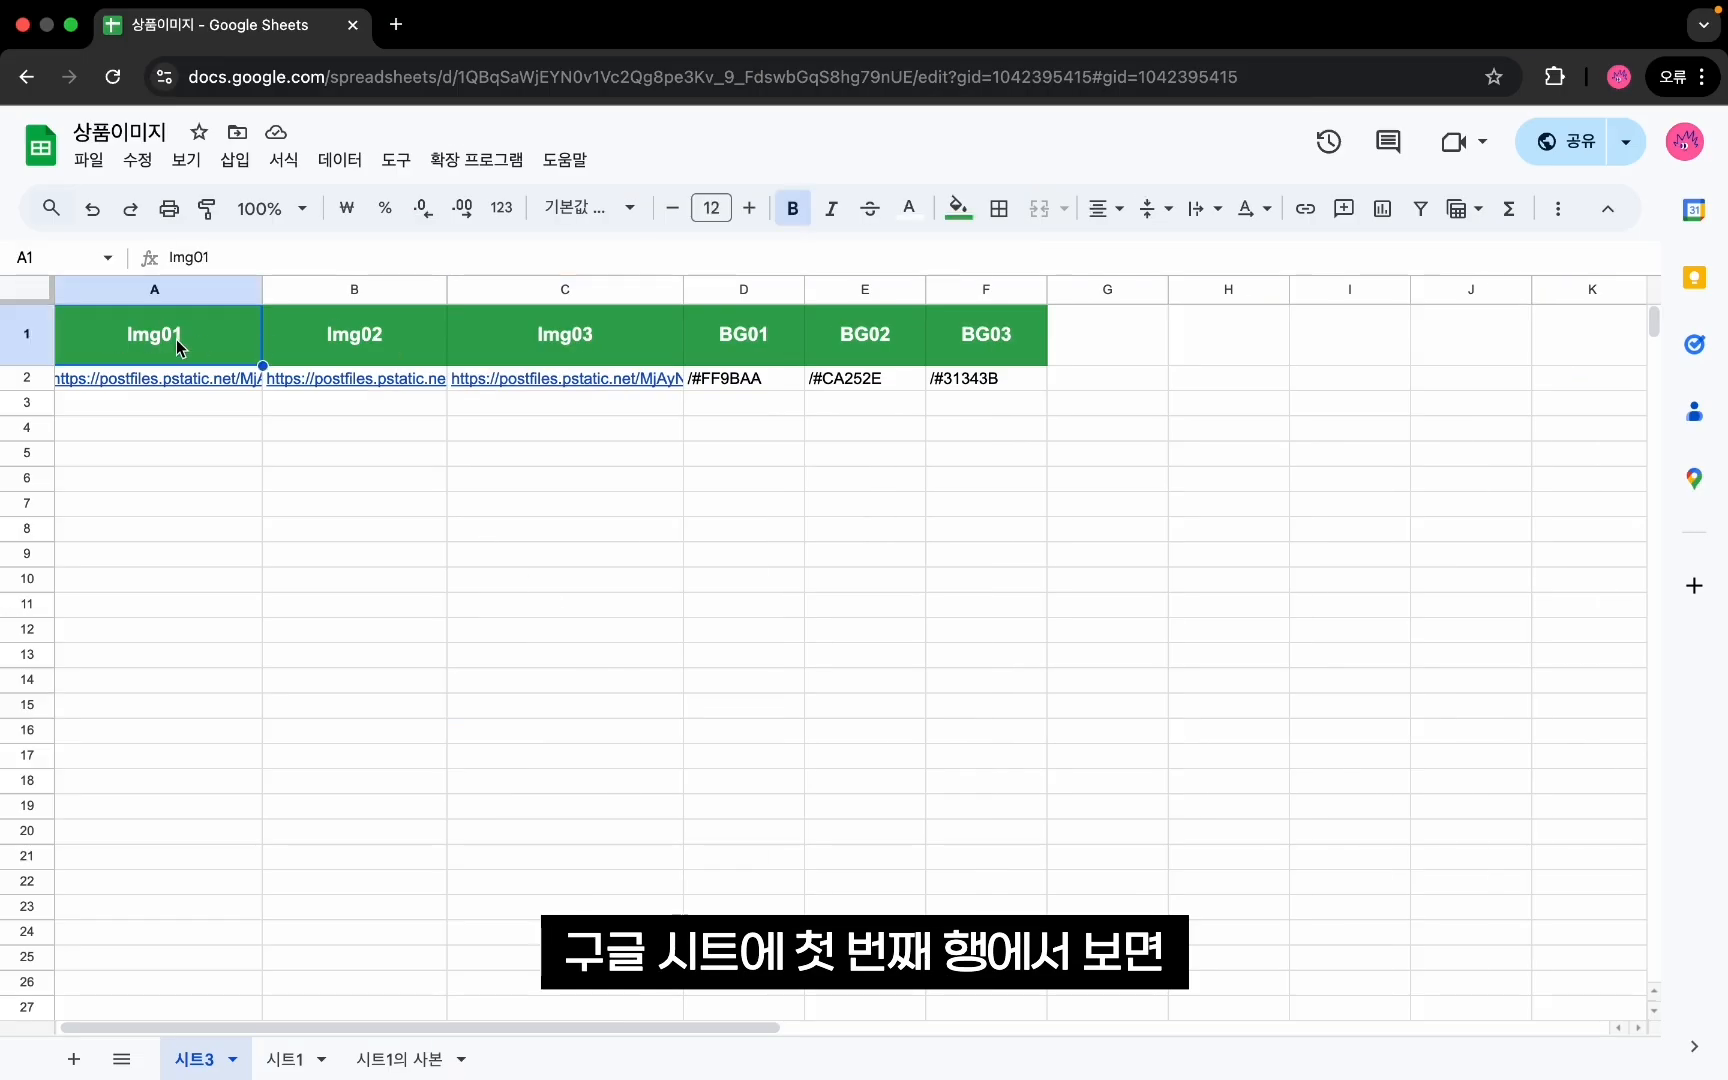
{"action": "left_click", "coordinate": [396, 348]}
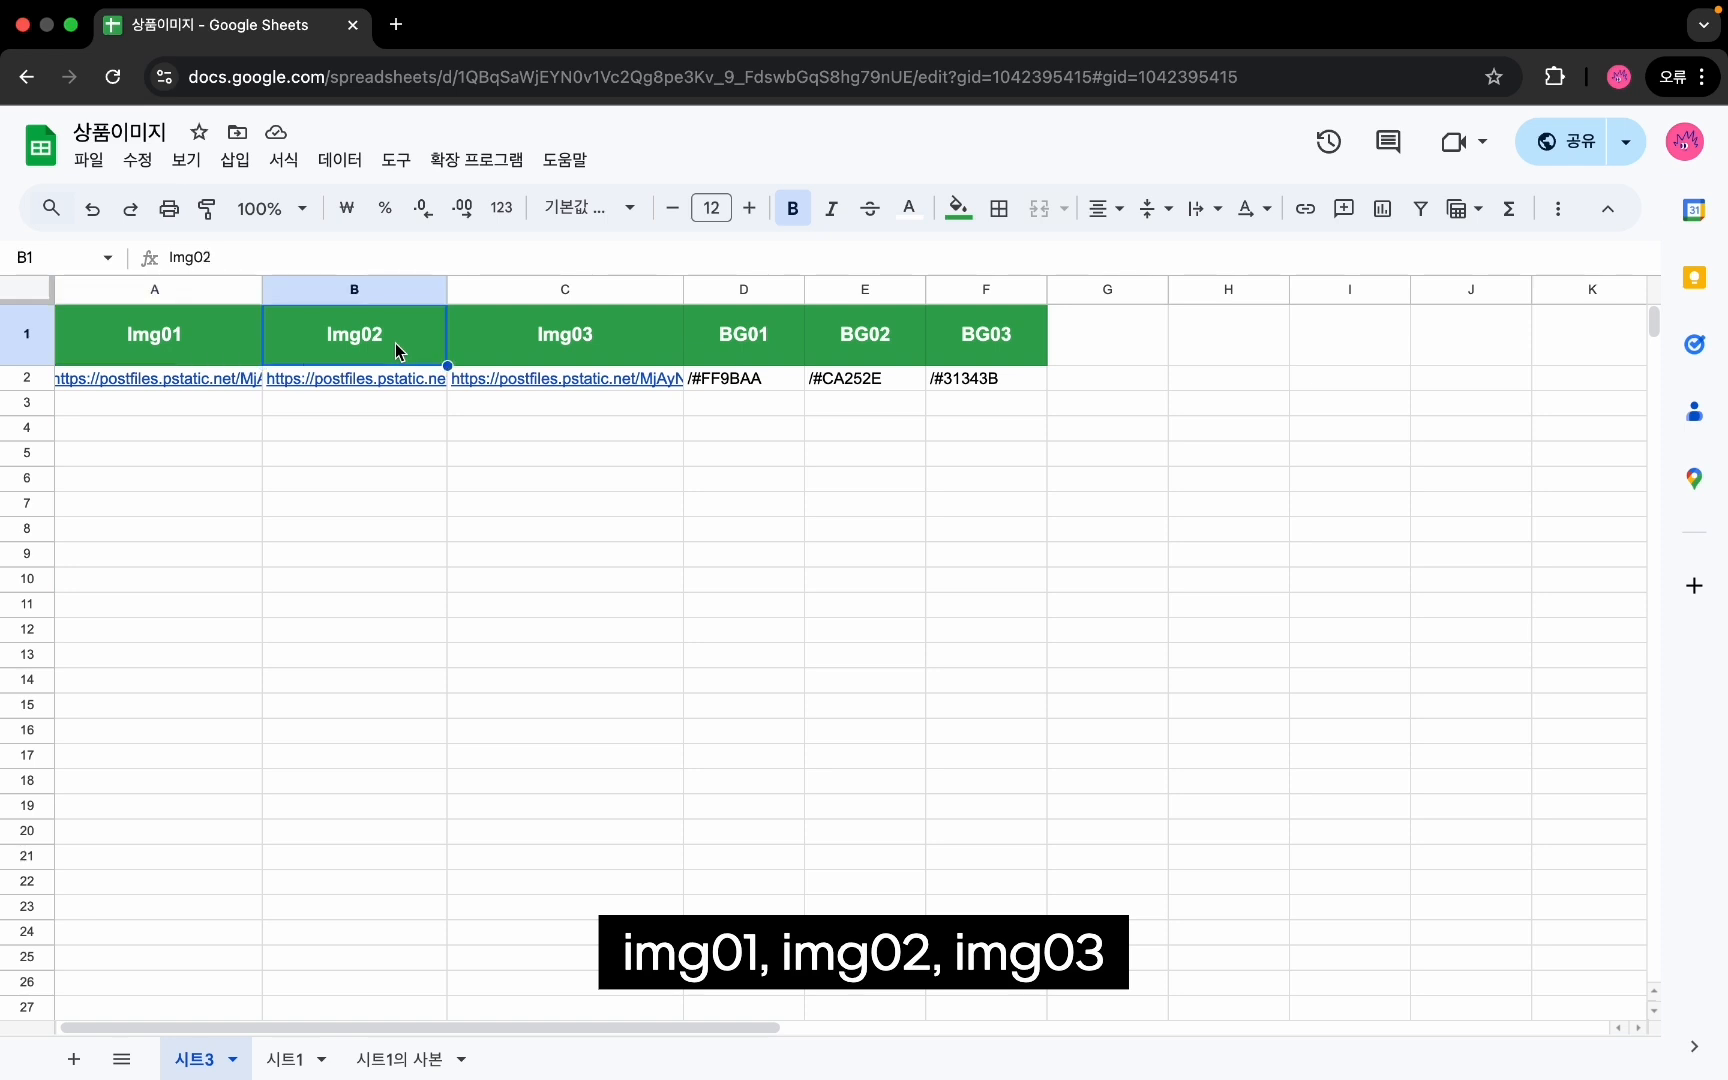
{"action": "left_click", "coordinate": [545, 346]}
{"action": "left_click", "coordinate": [750, 340]}
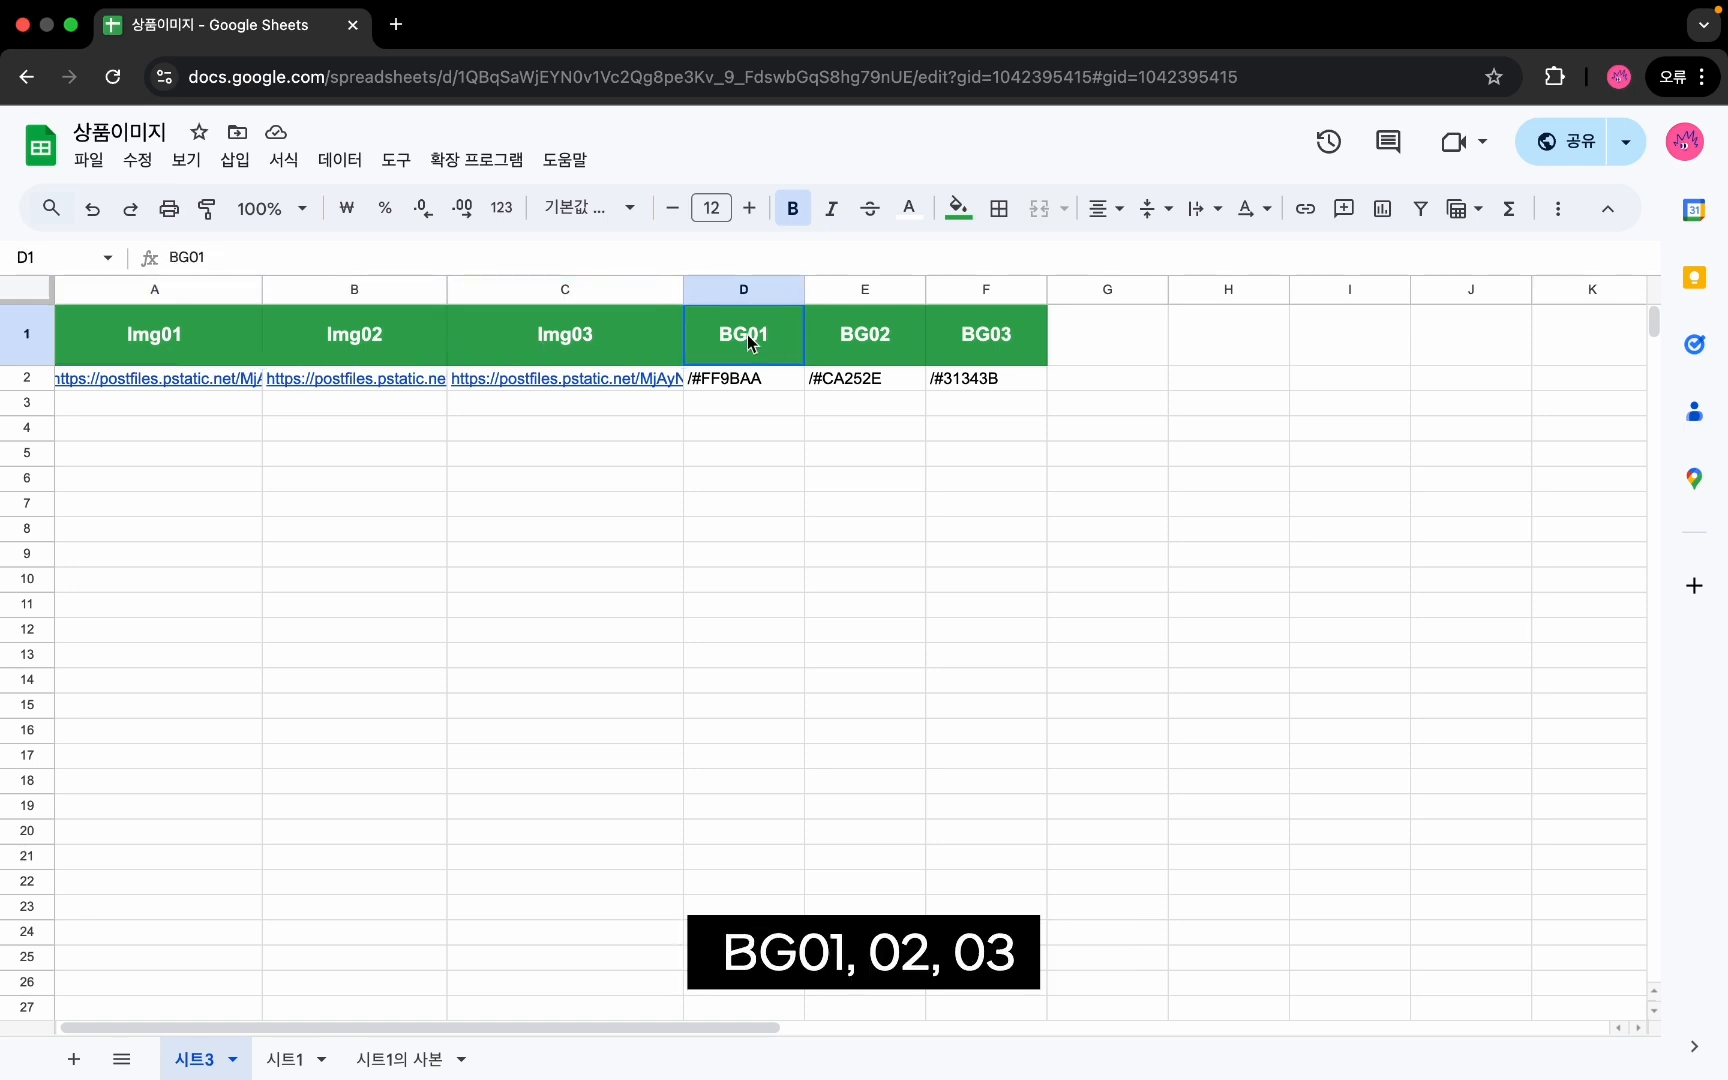
{"action": "left_click", "coordinate": [852, 345]}
{"action": "left_click", "coordinate": [1040, 345]}
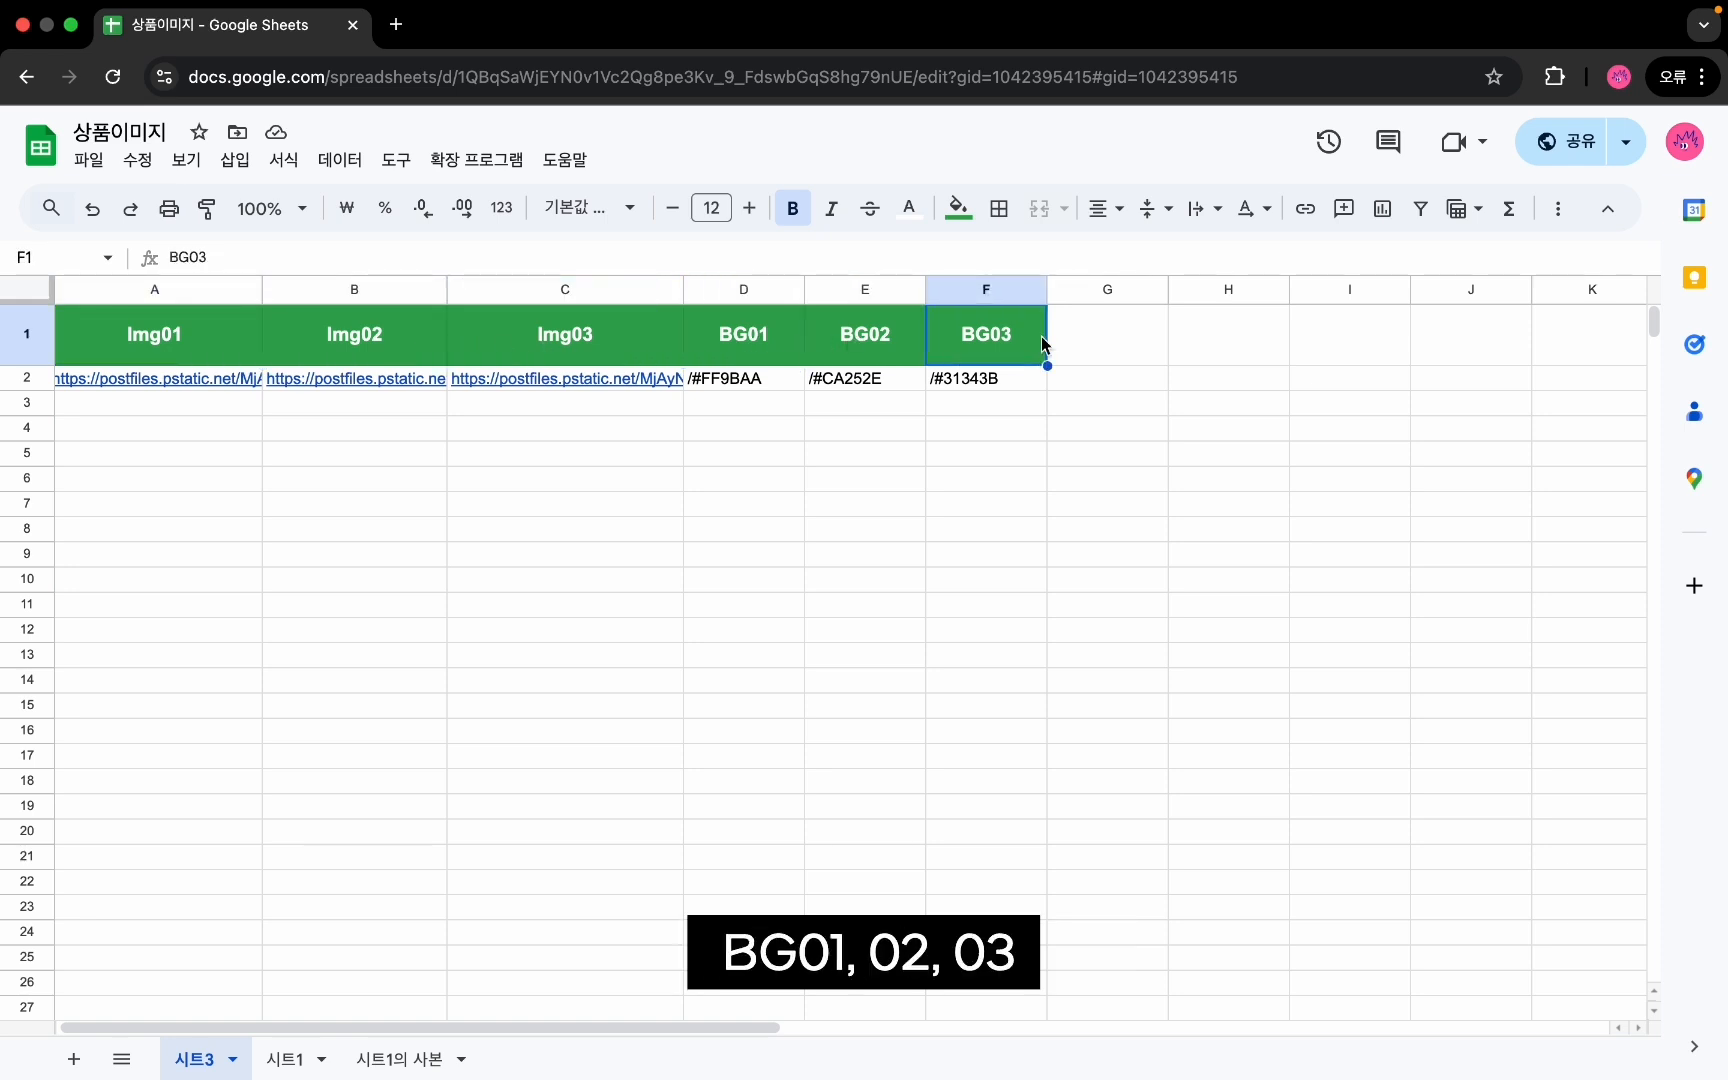
{"action": "left_click", "coordinate": [1012, 436]}
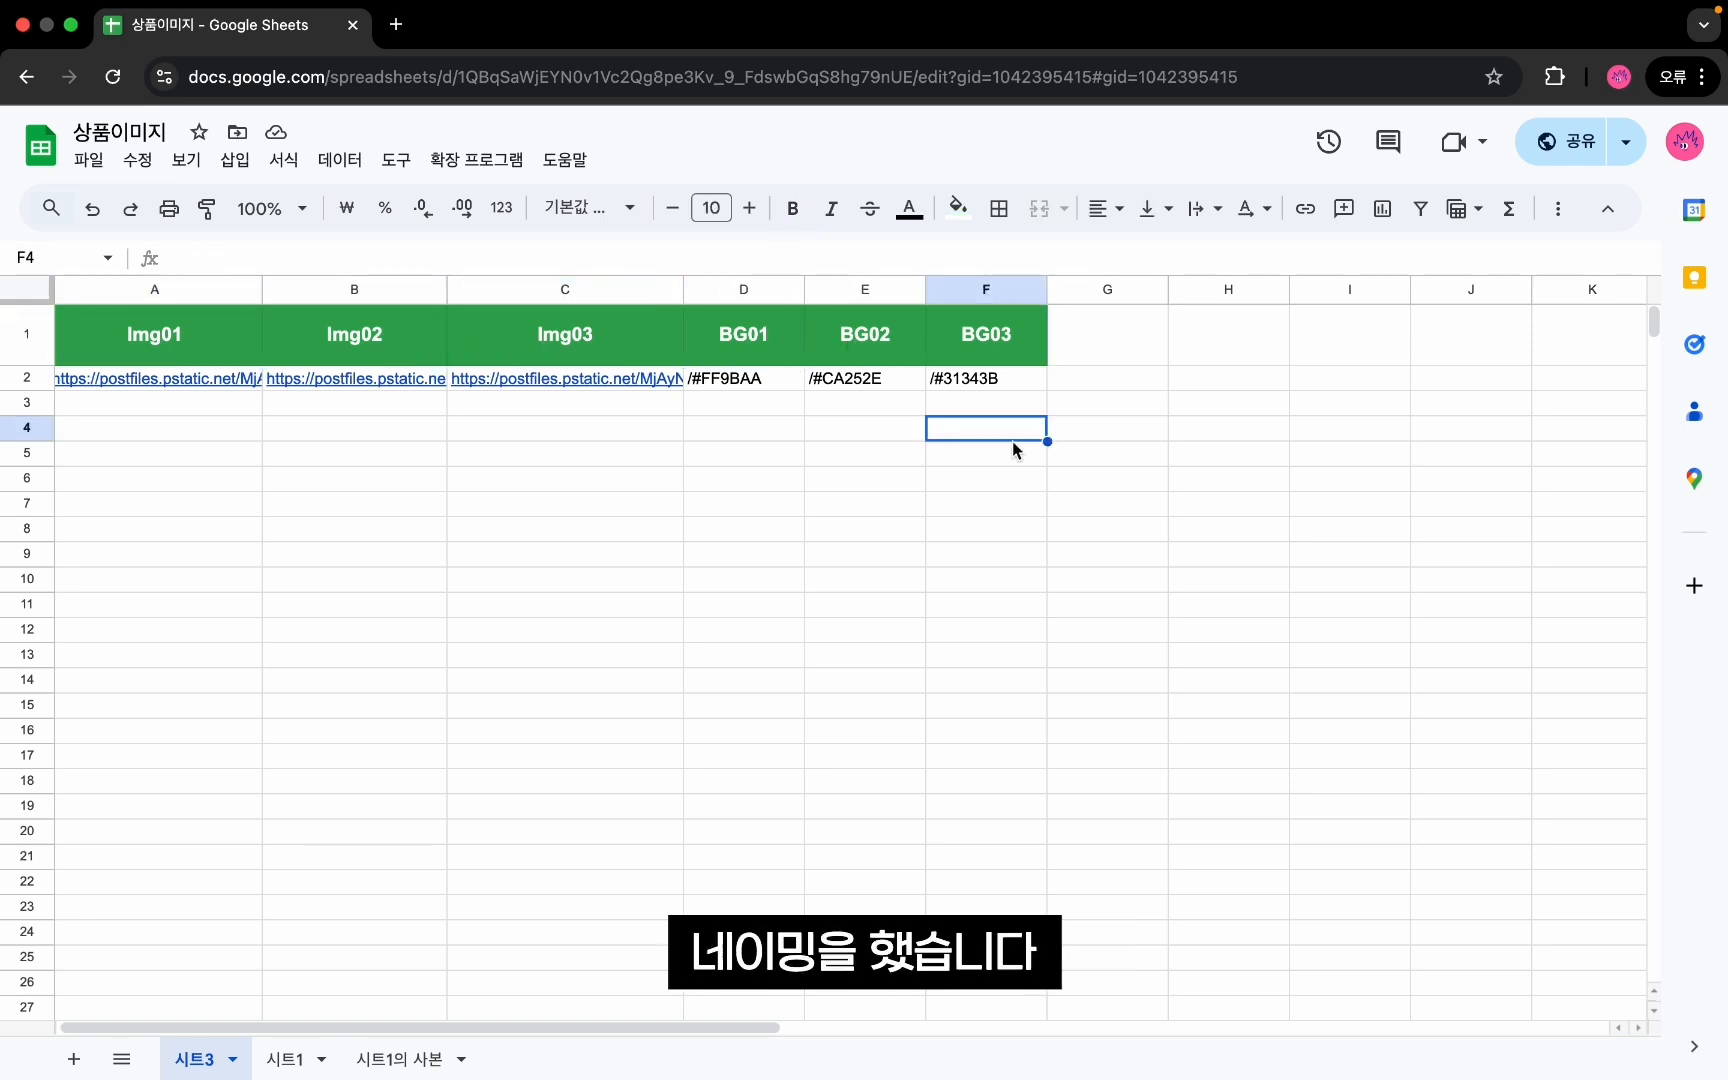
{"action": "left_click", "coordinate": [720, 386]}
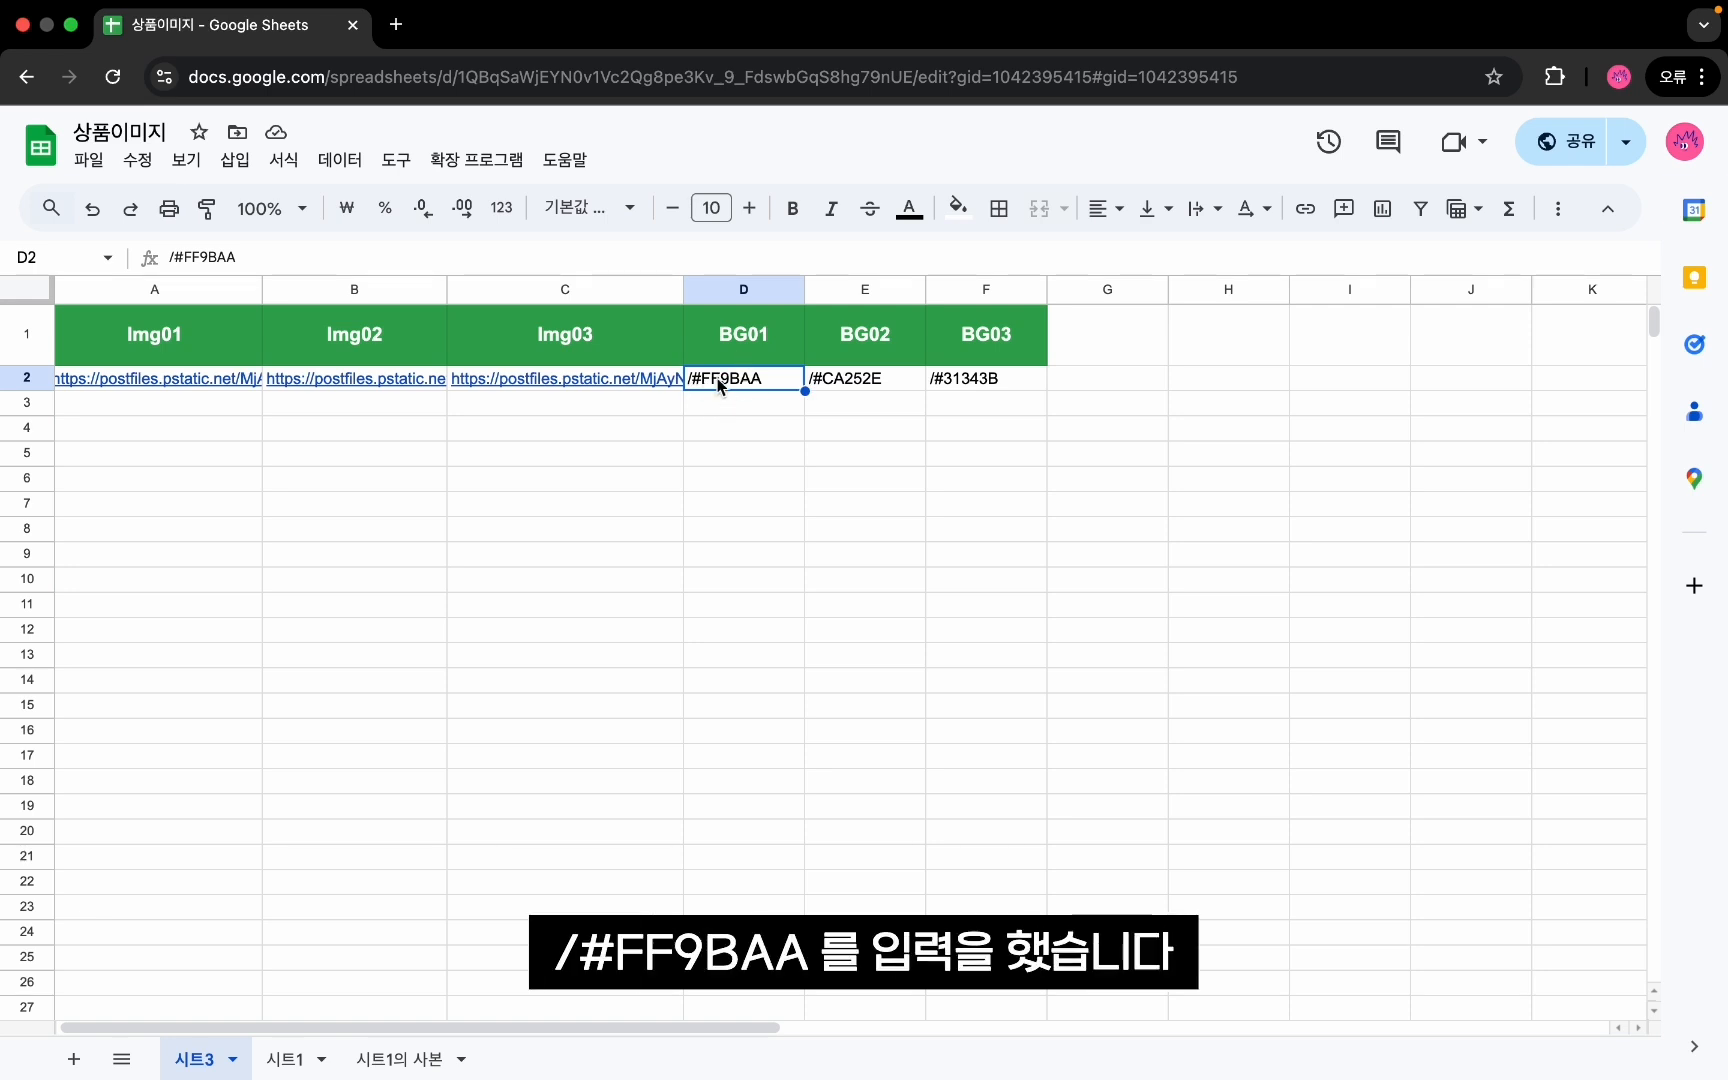
{"action": "left_click", "coordinate": [730, 410]}
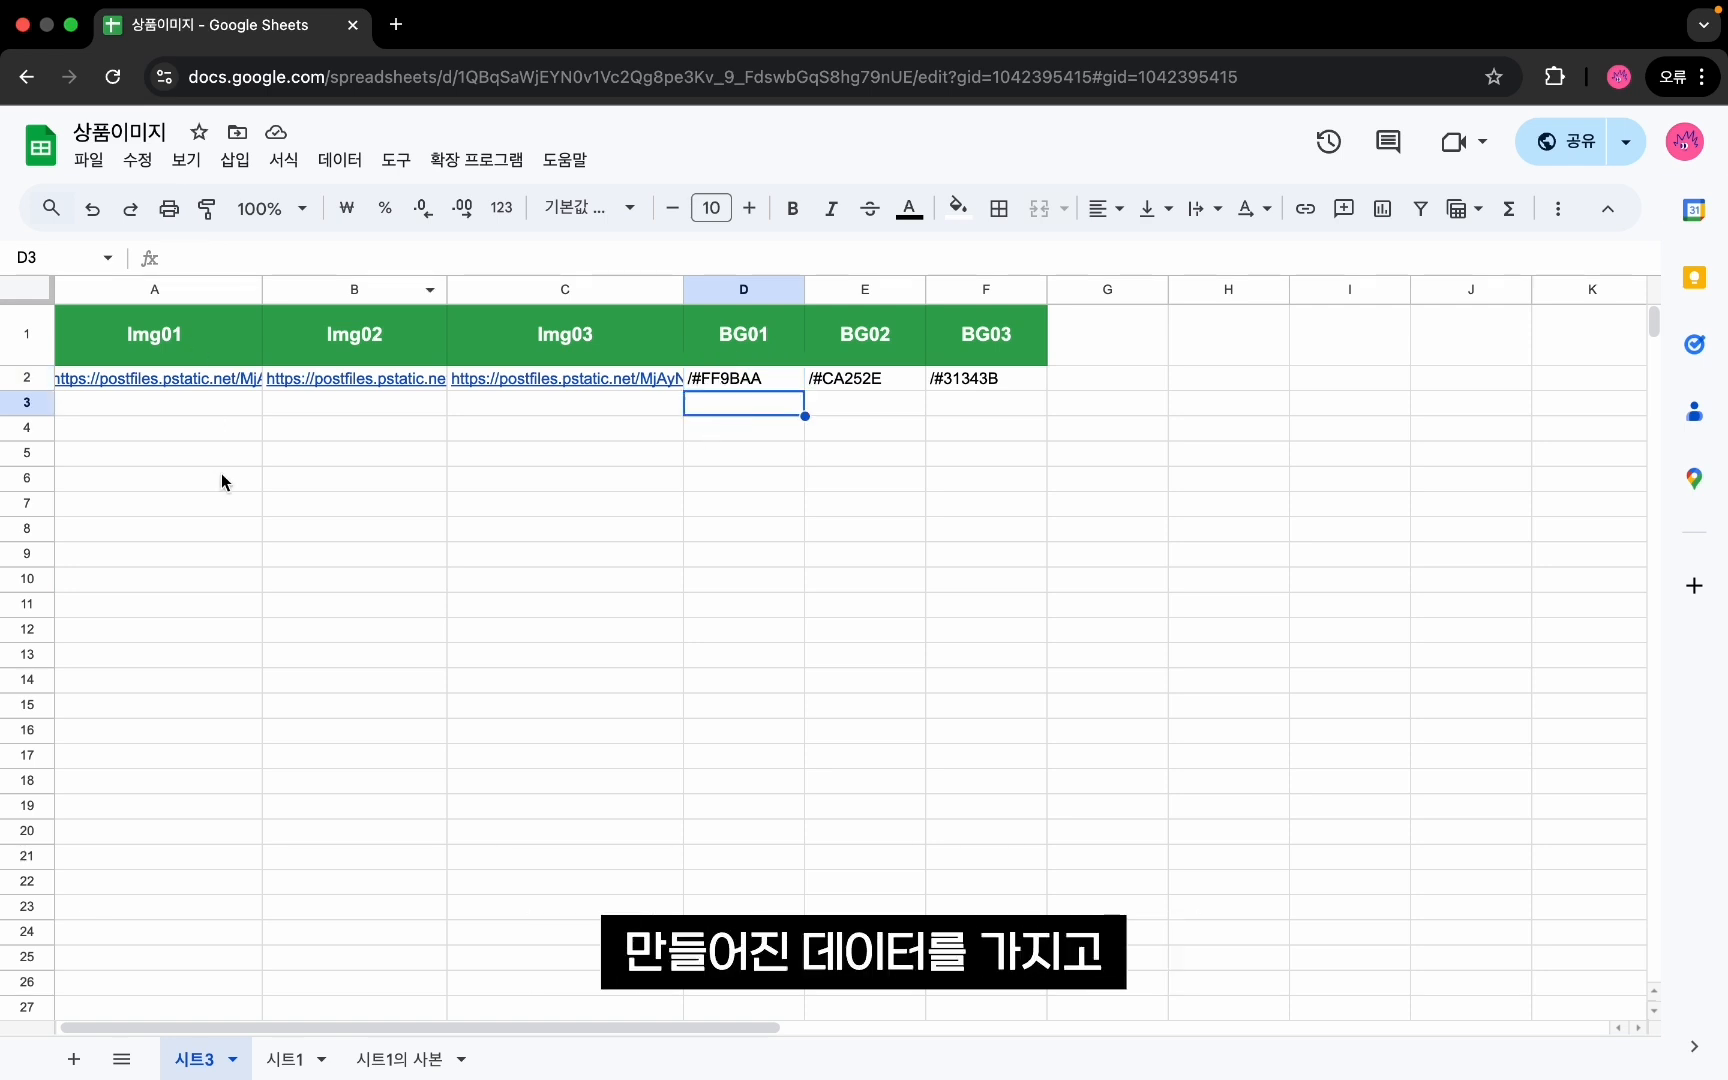
{"action": "left_click", "coordinate": [838, 482]}
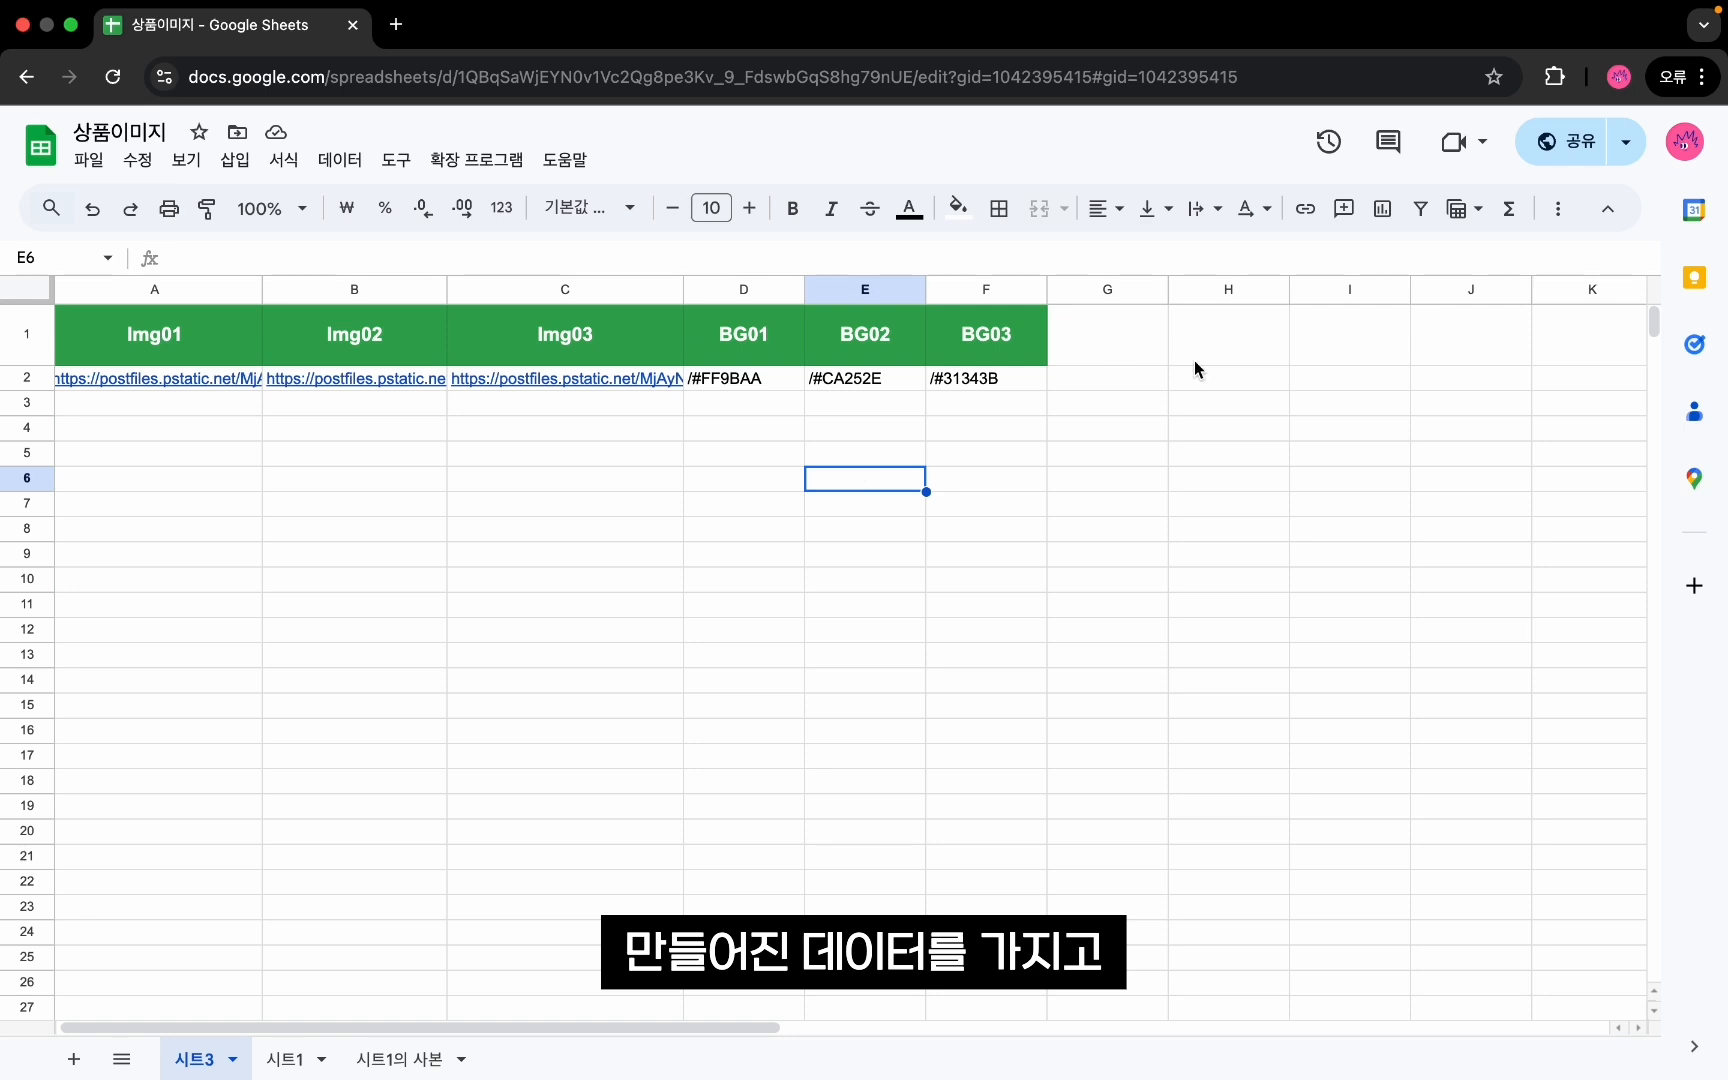
Step: Open the spreadsheet's sharing settings, keep general access at anyone with the link, and copy the share link
{"action": "left_click", "coordinate": [1565, 152]}
{"action": "left_click", "coordinate": [740, 688]}
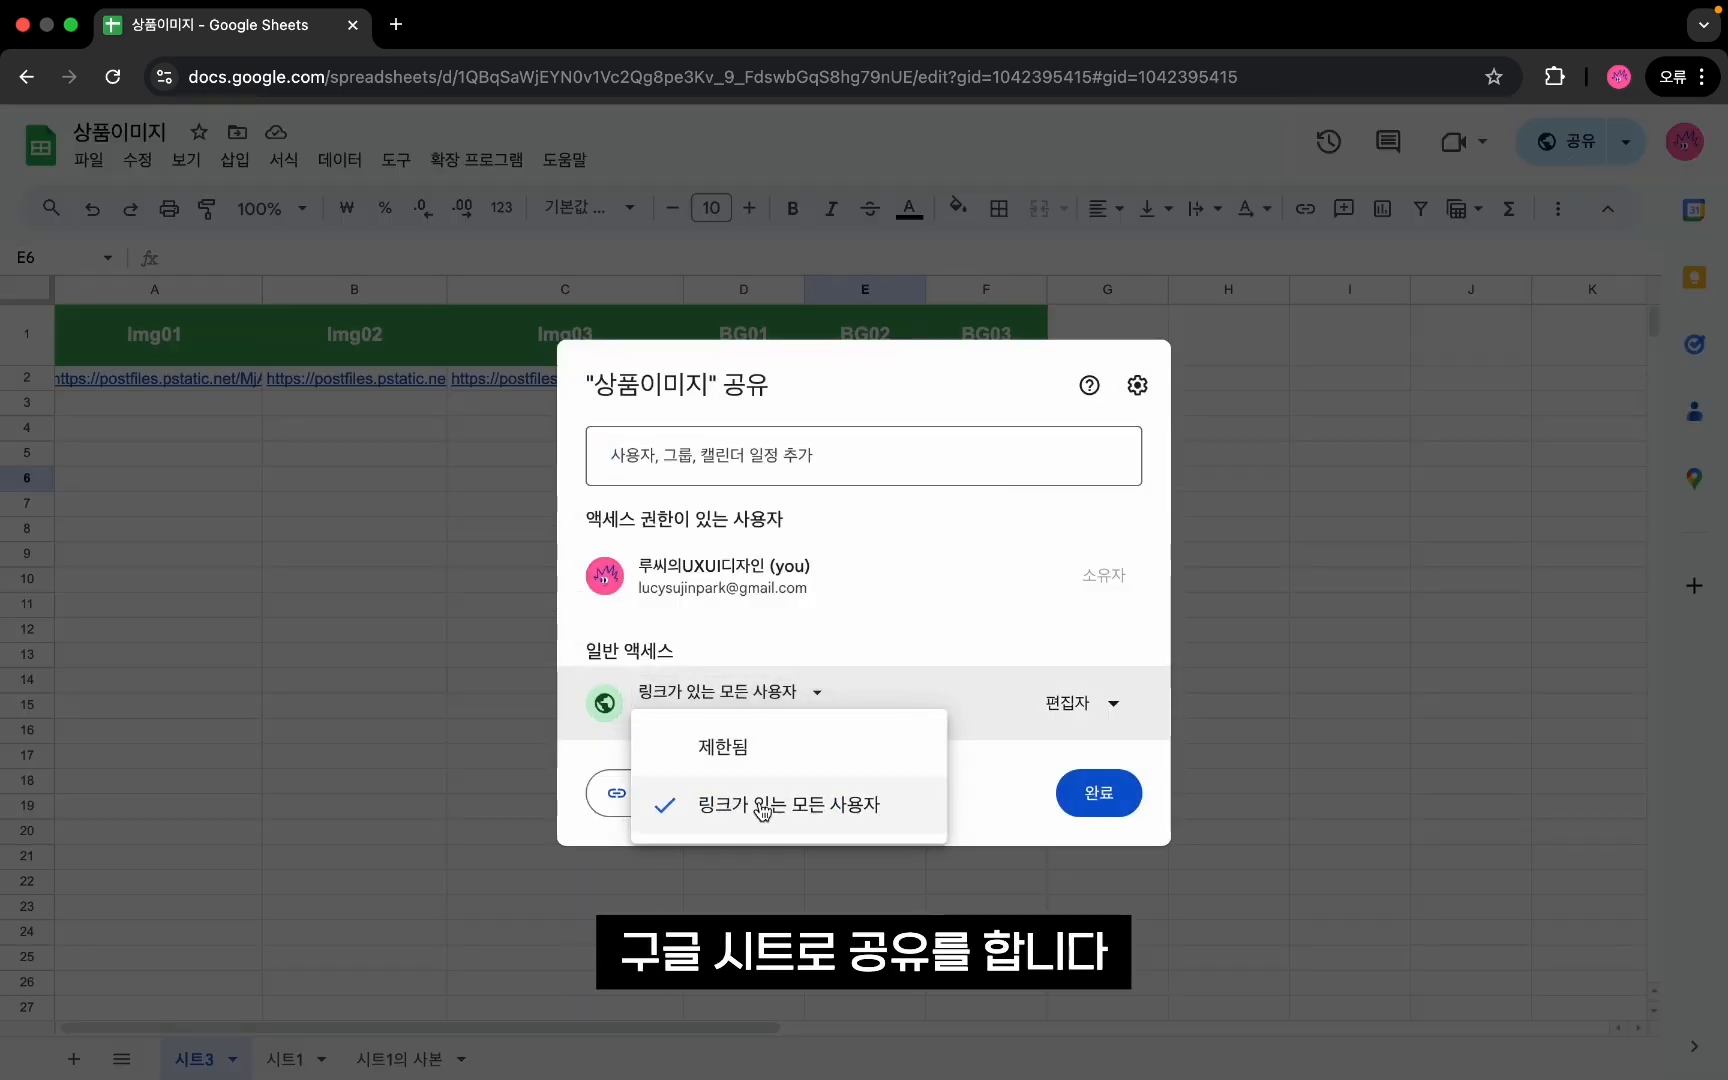
{"action": "left_click", "coordinate": [986, 802]}
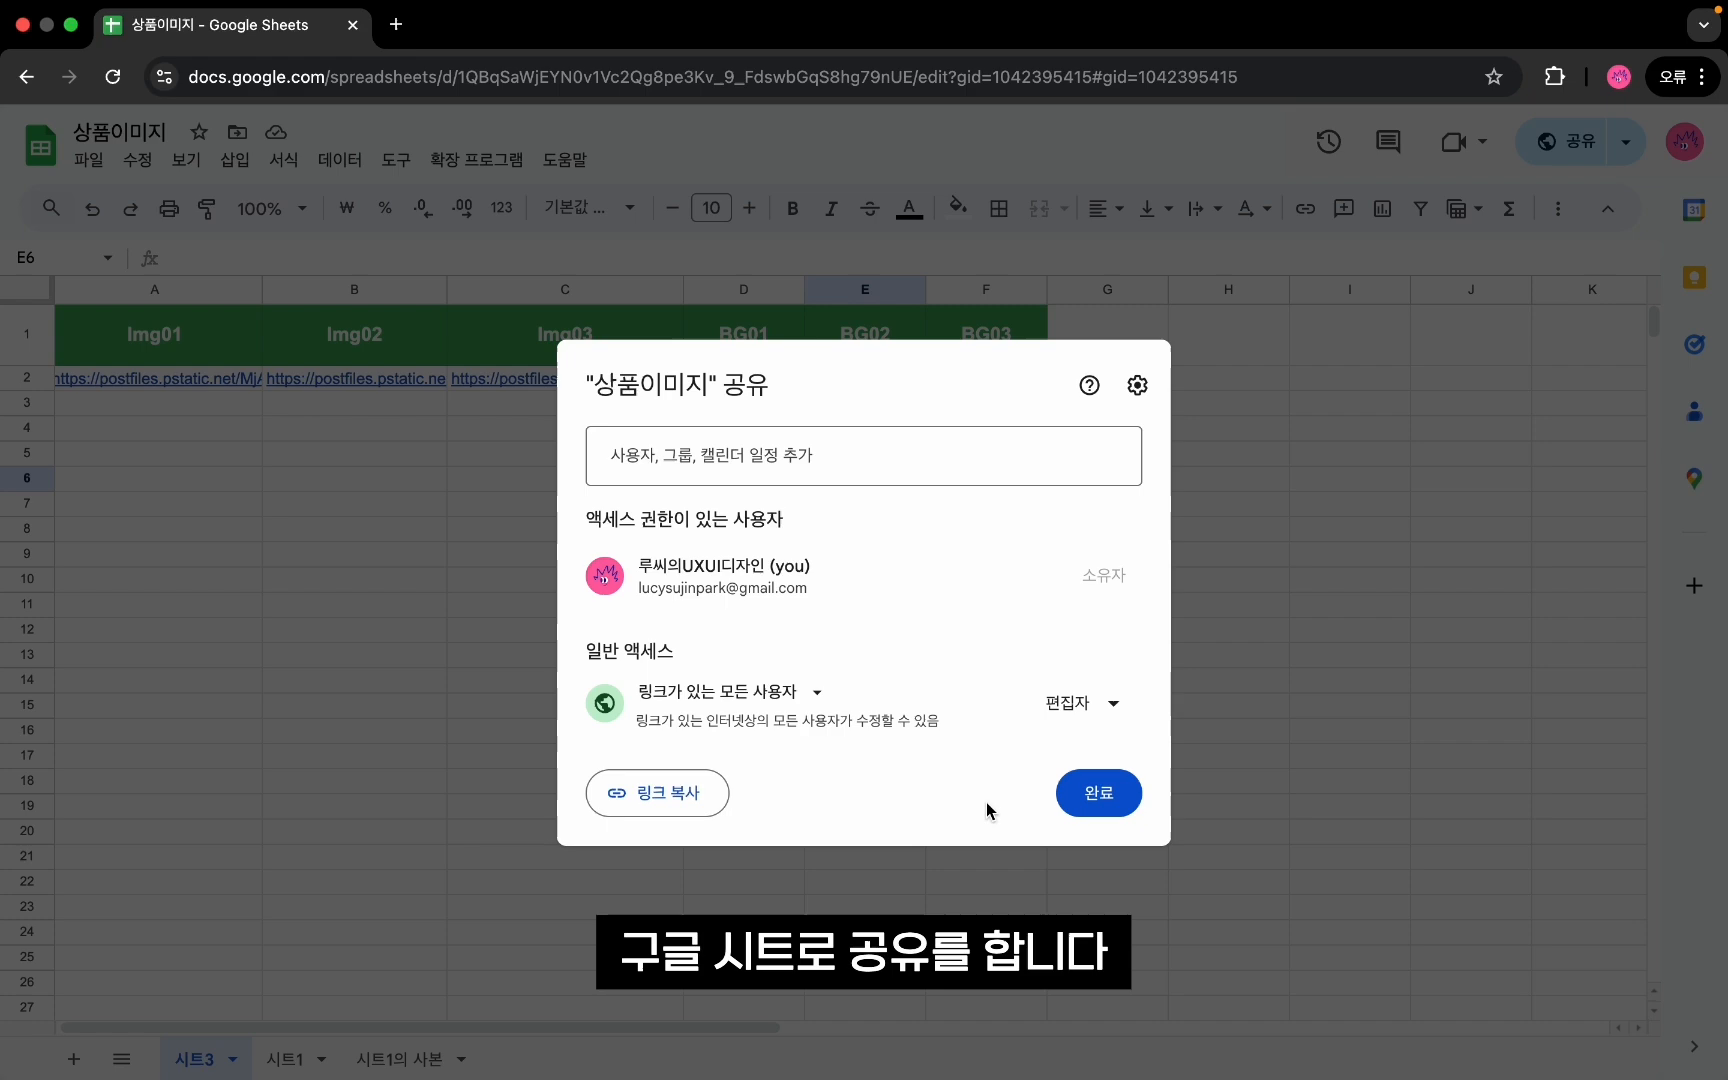
{"action": "left_click", "coordinate": [645, 797]}
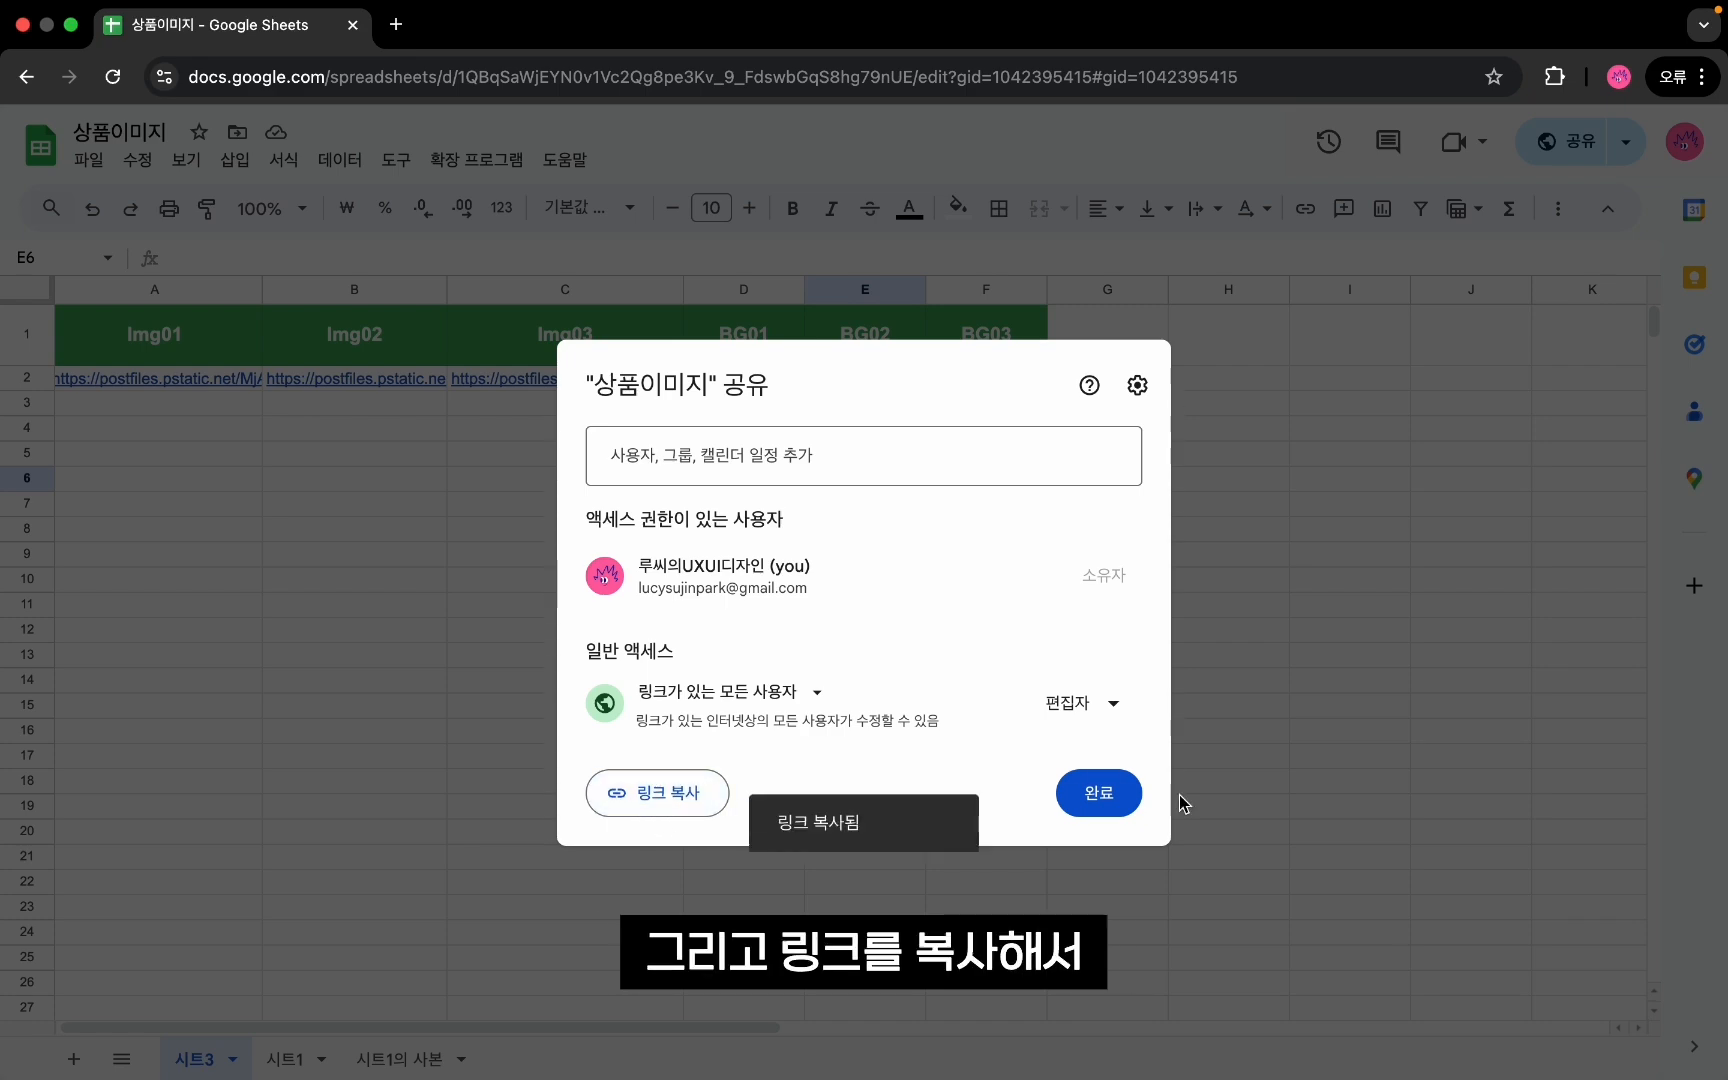
Step: Switch to Figma, run Google Sheets Sync and replace its spreadsheet URL with the copied share link
{"action": "left_click", "coordinate": [1024, 1032]}
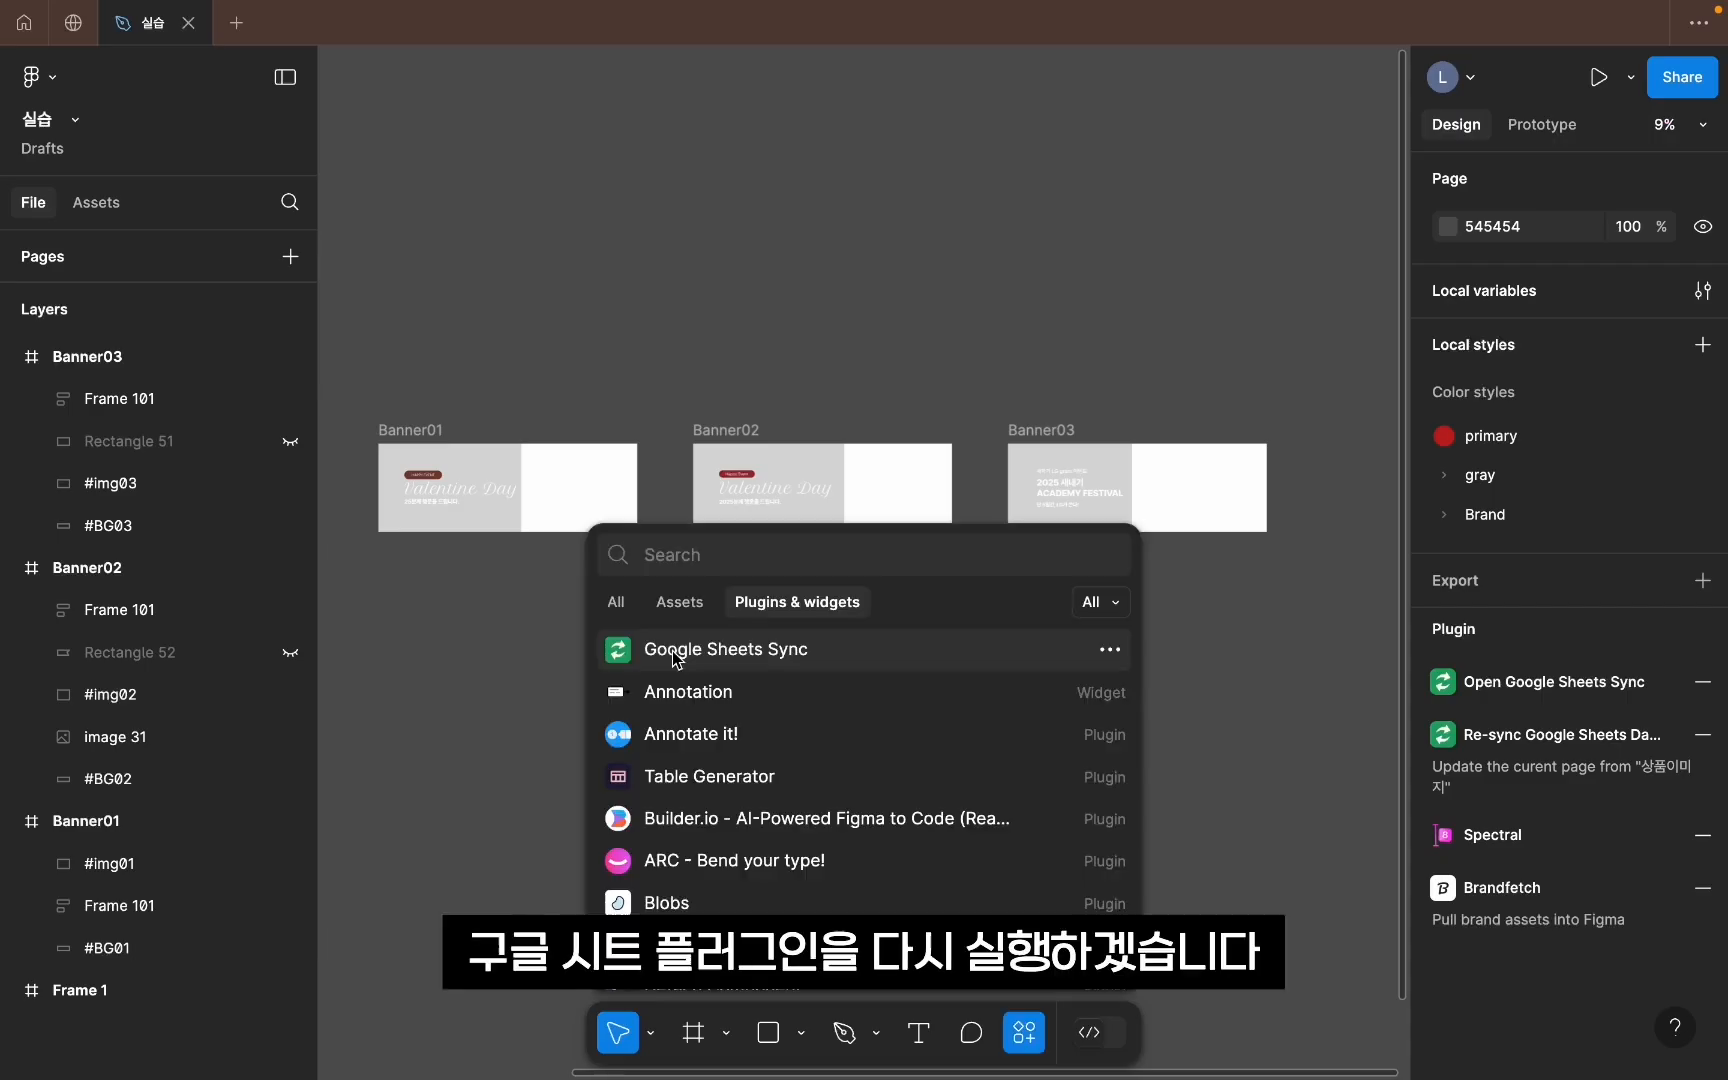
{"action": "left_click", "coordinate": [676, 656]}
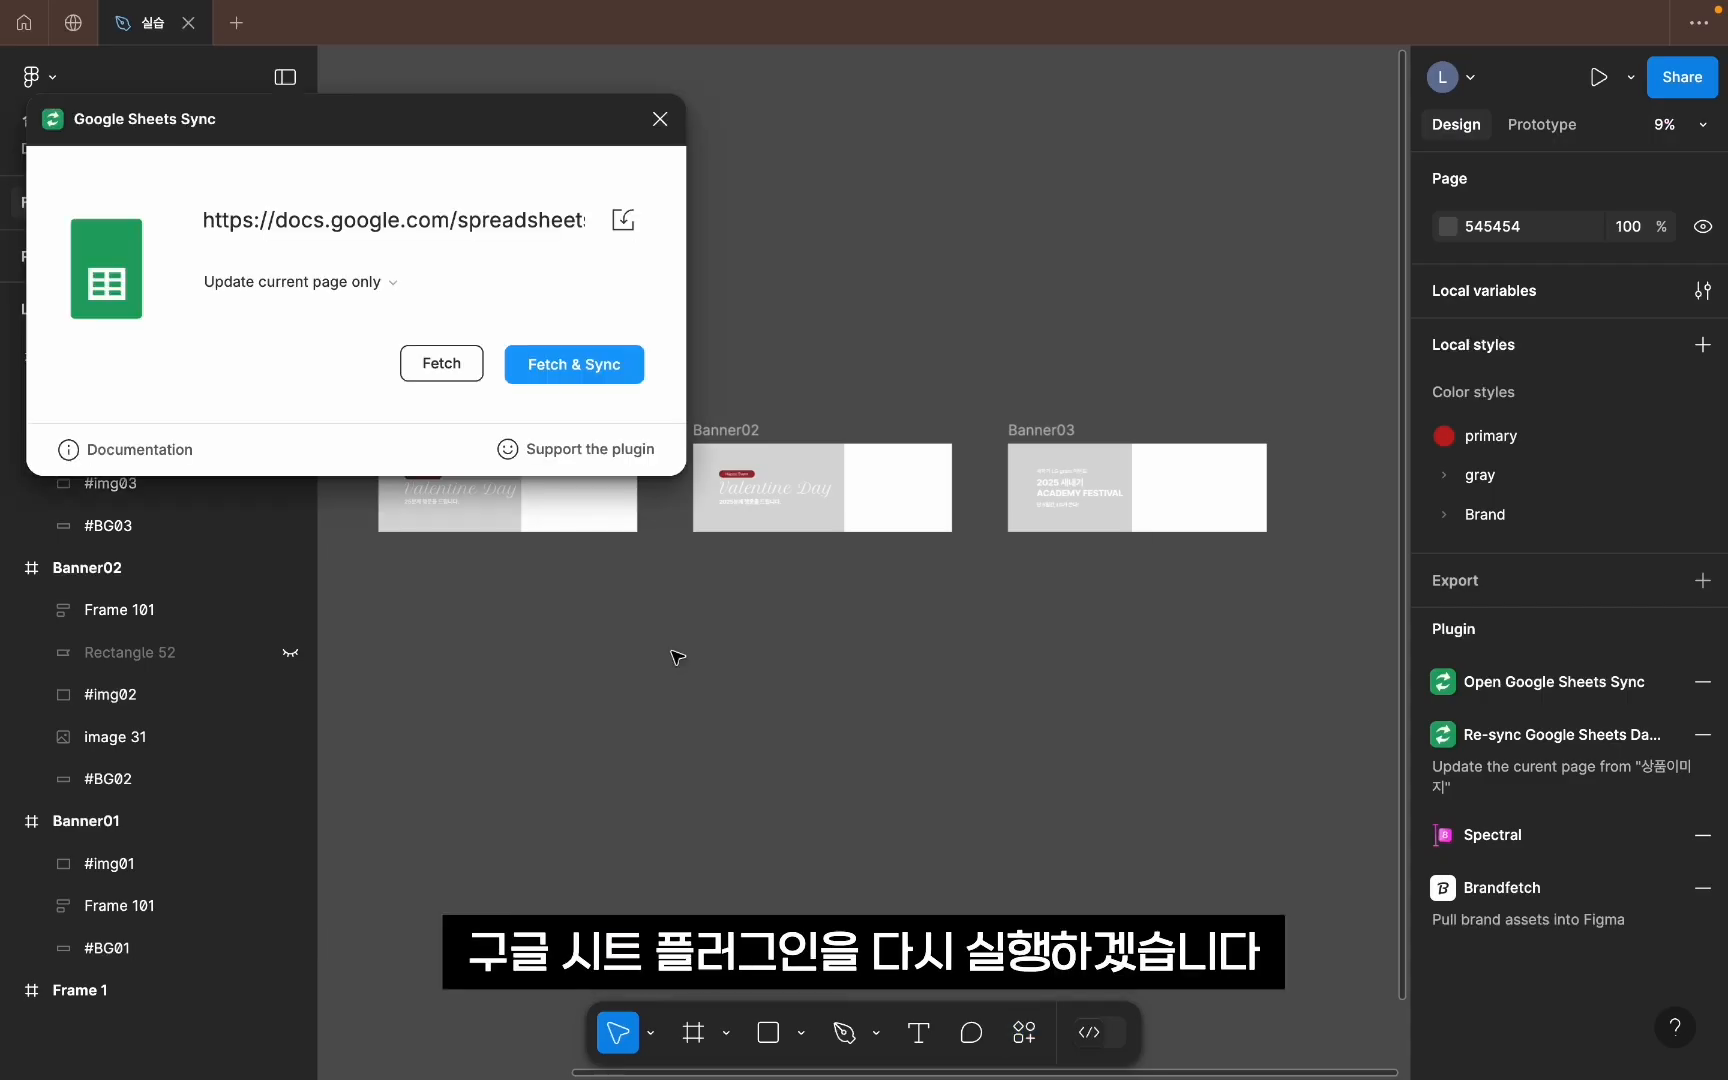
{"action": "left_click", "coordinate": [443, 210]}
{"action": "key", "text": "ctrl+a"}
{"action": "key", "text": "BackSpace"}
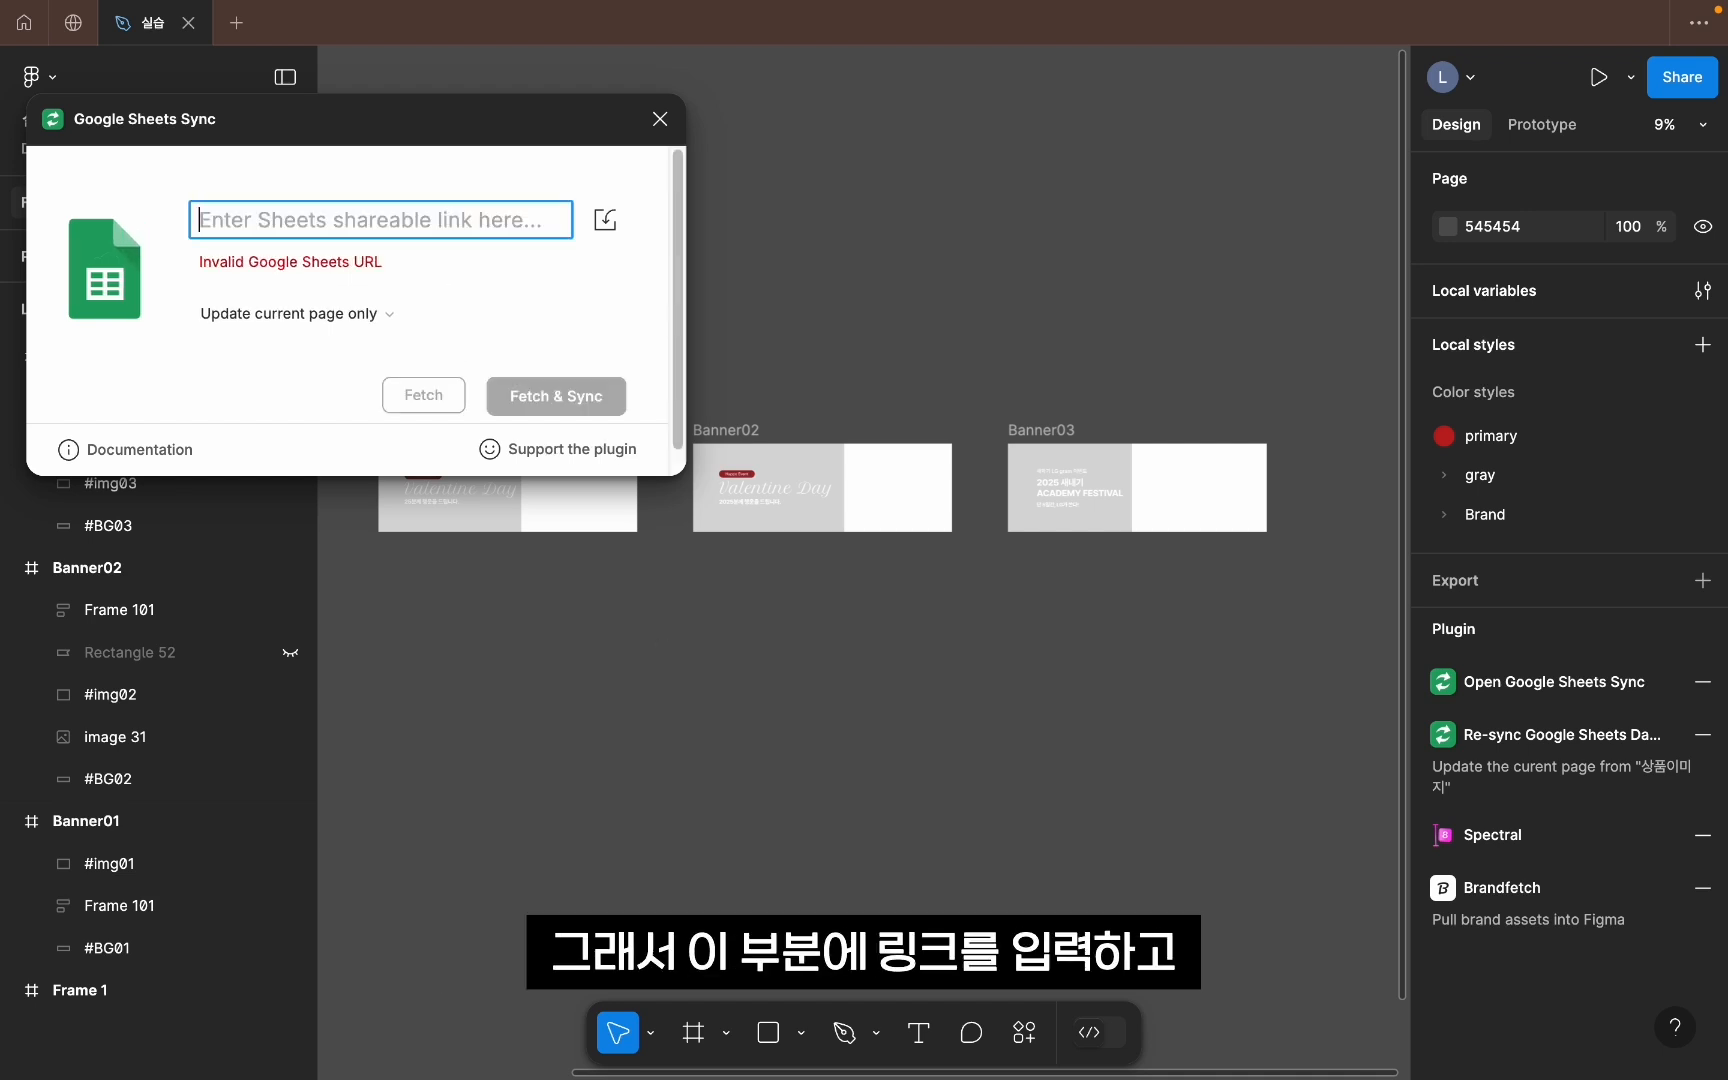
{"action": "key", "text": "ctrl+v"}
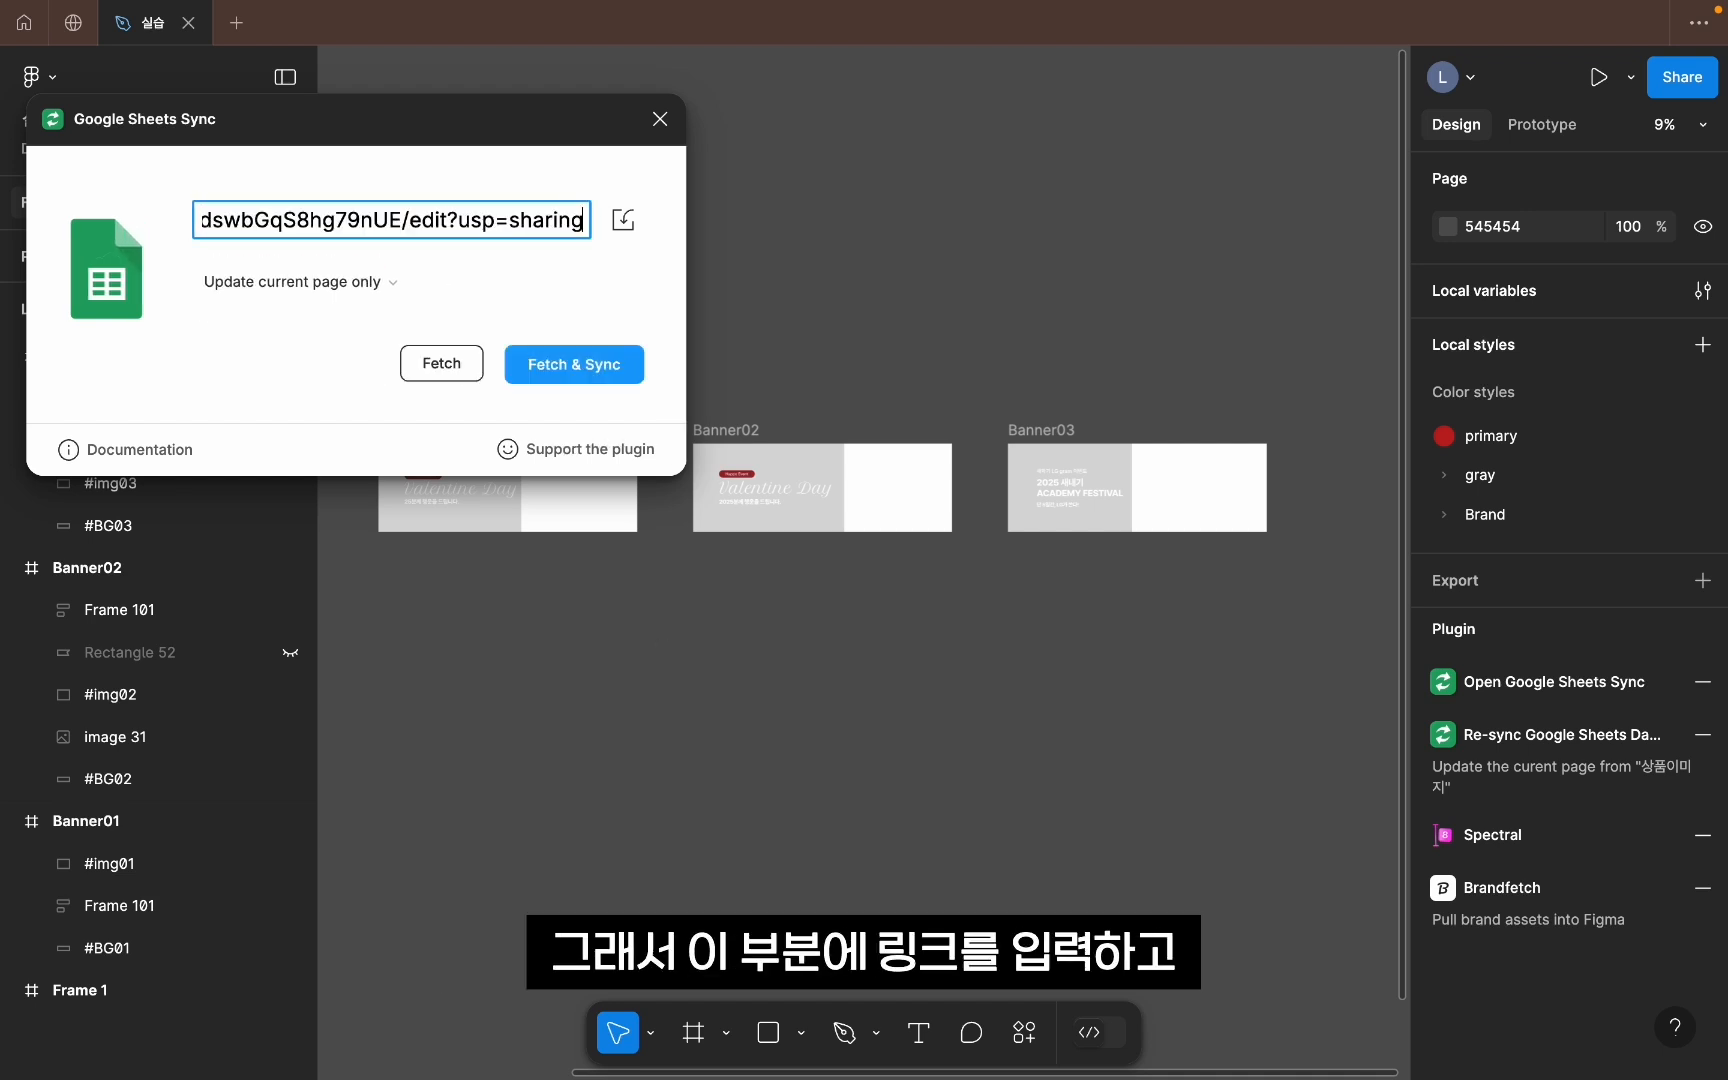
Step: Fetch the sheet to preview the 시트3 data, return to the link form, and fetch and sync it into the current page's banners
{"action": "left_click", "coordinate": [438, 390]}
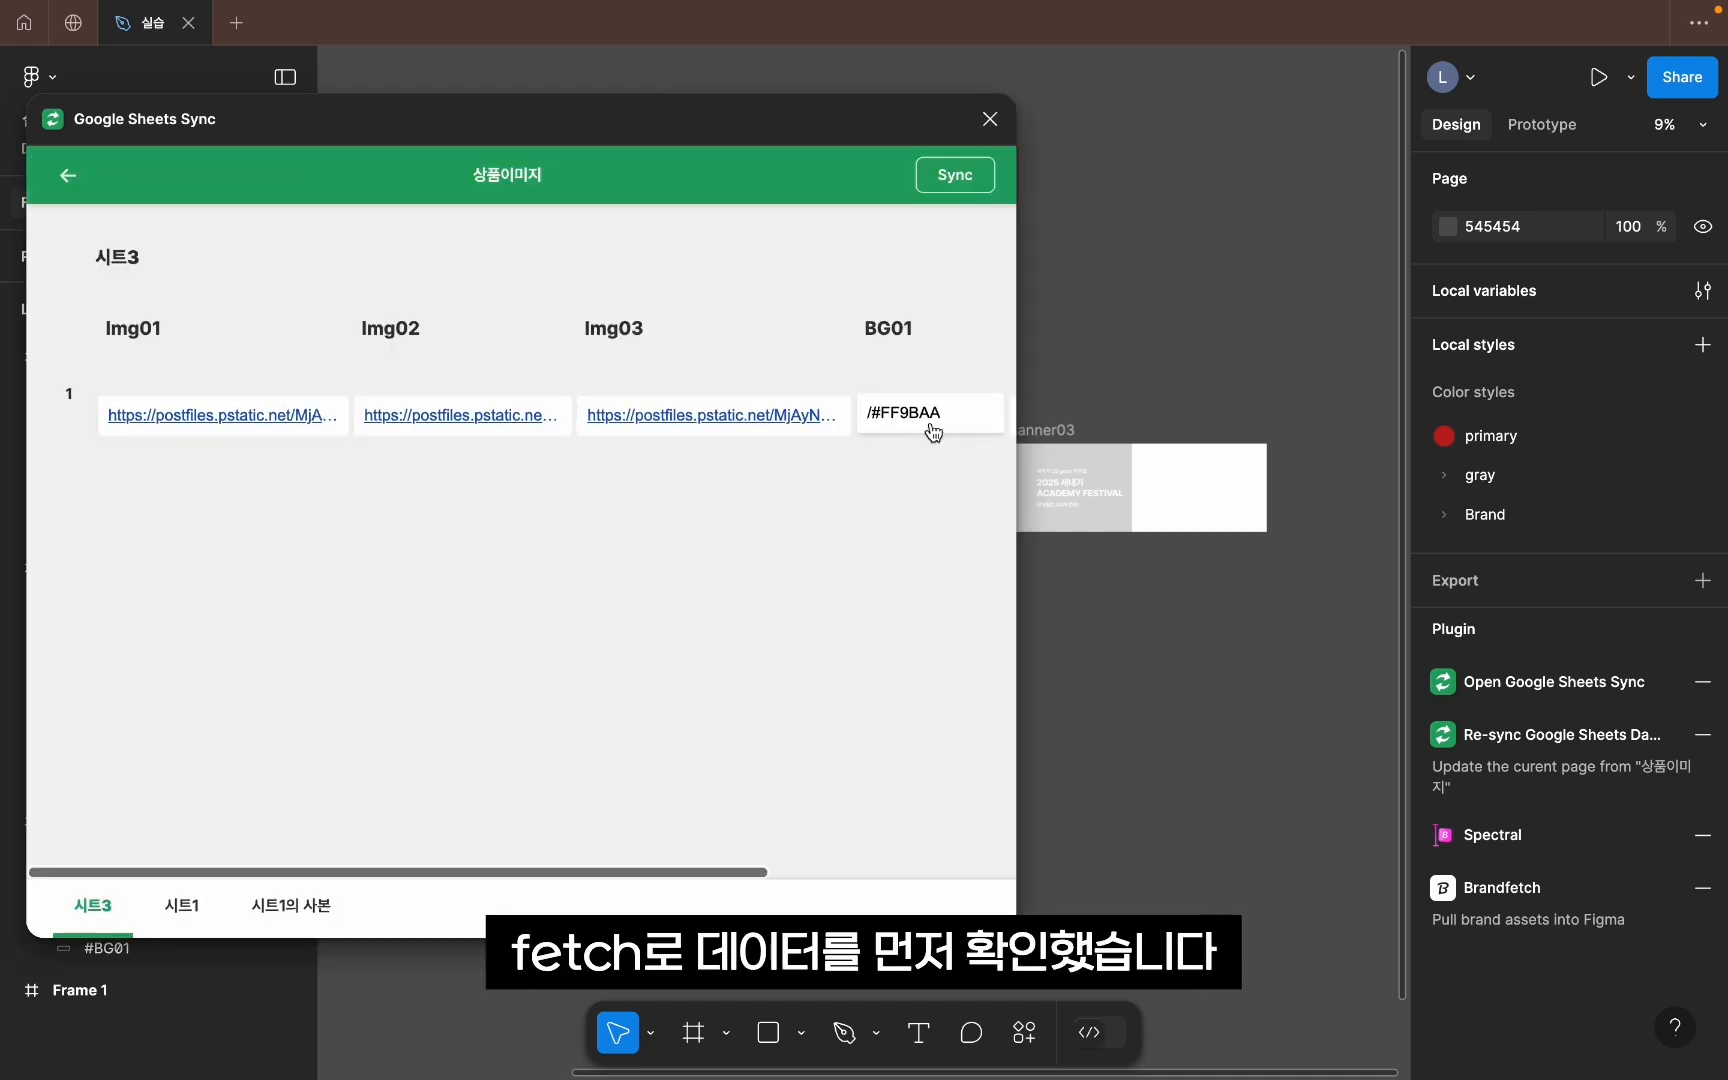
{"action": "left_click", "coordinate": [62, 172]}
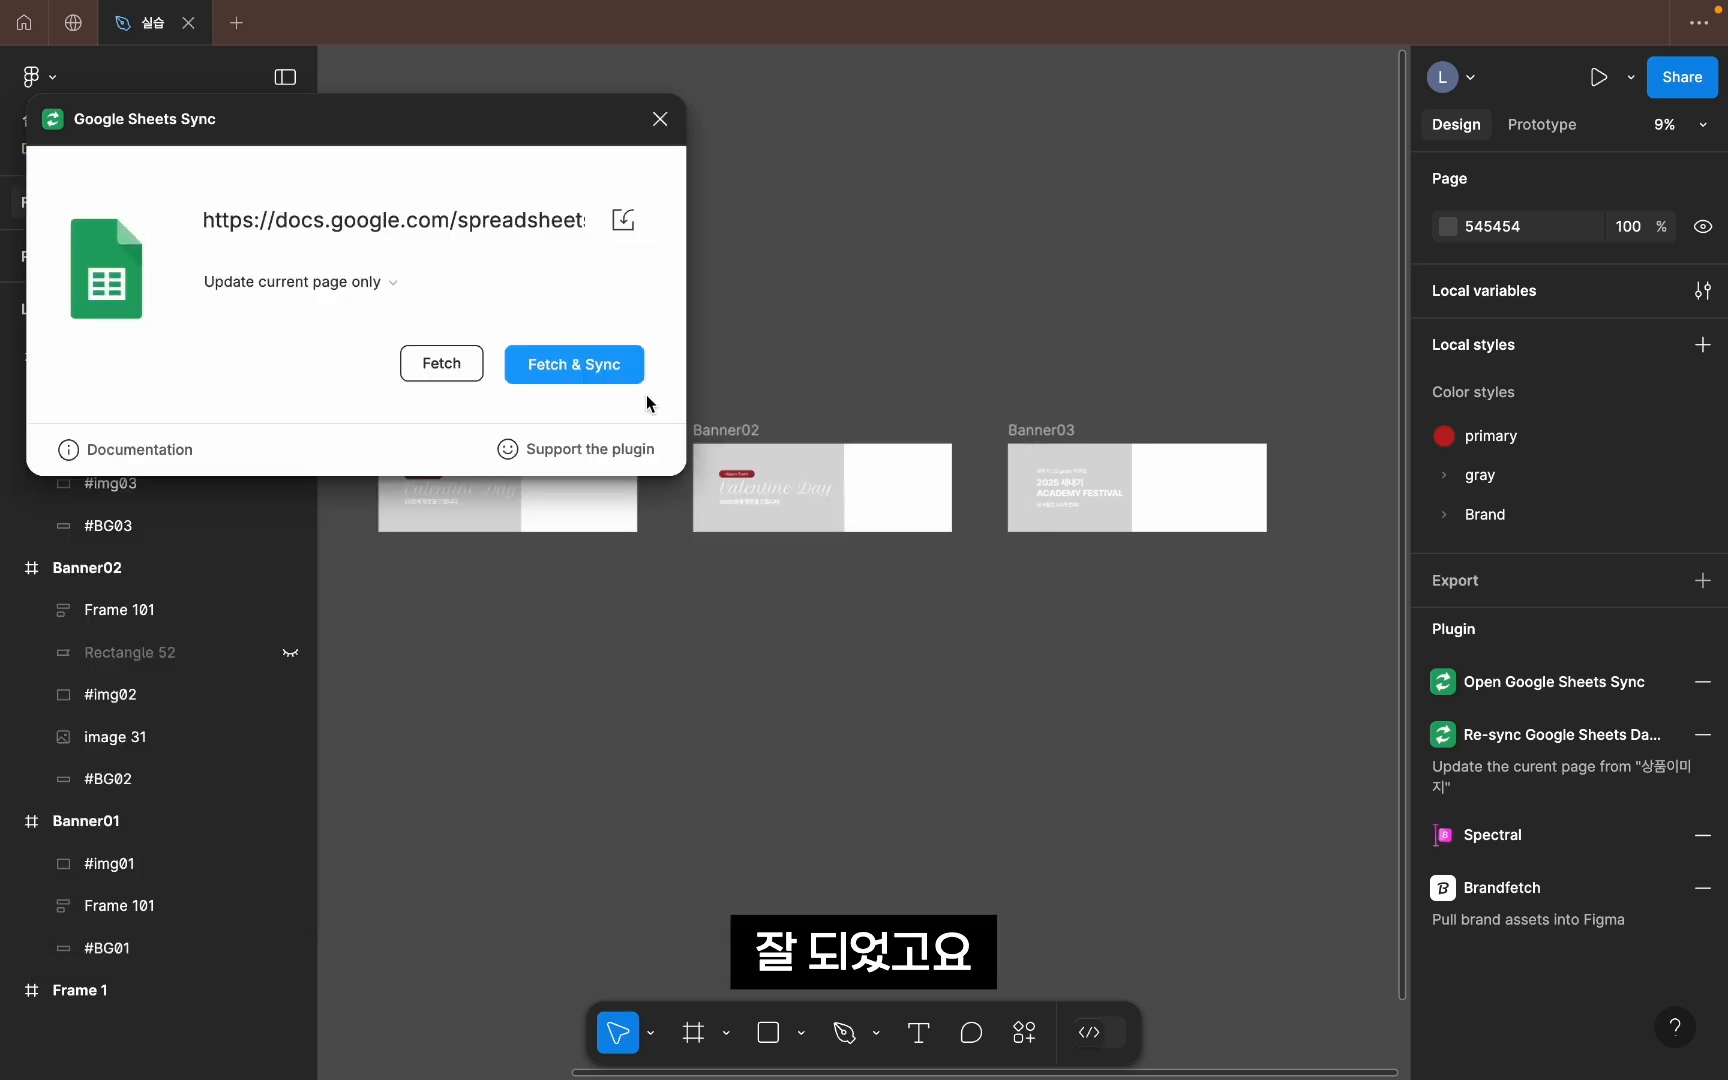
{"action": "left_click", "coordinate": [585, 370]}
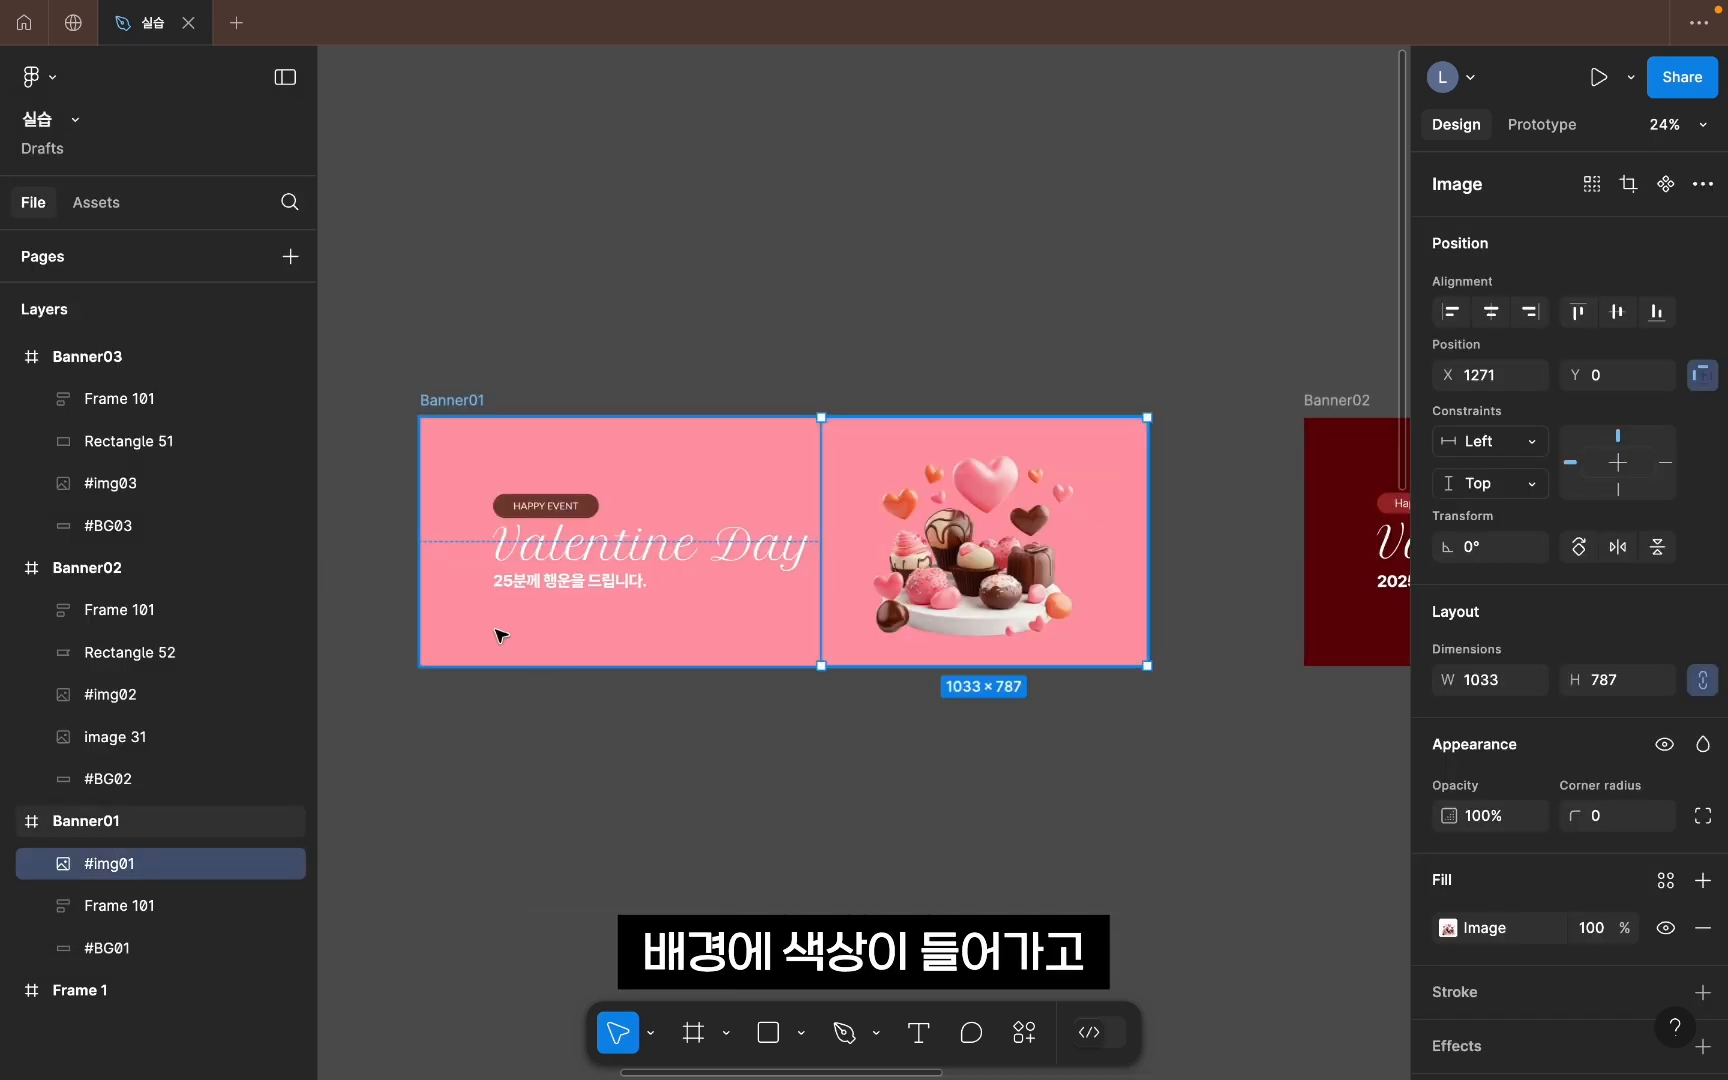
Step: Check the background colors and images filled into Banner01, Banner02 and Banner03
{"action": "left_click", "coordinate": [1010, 620]}
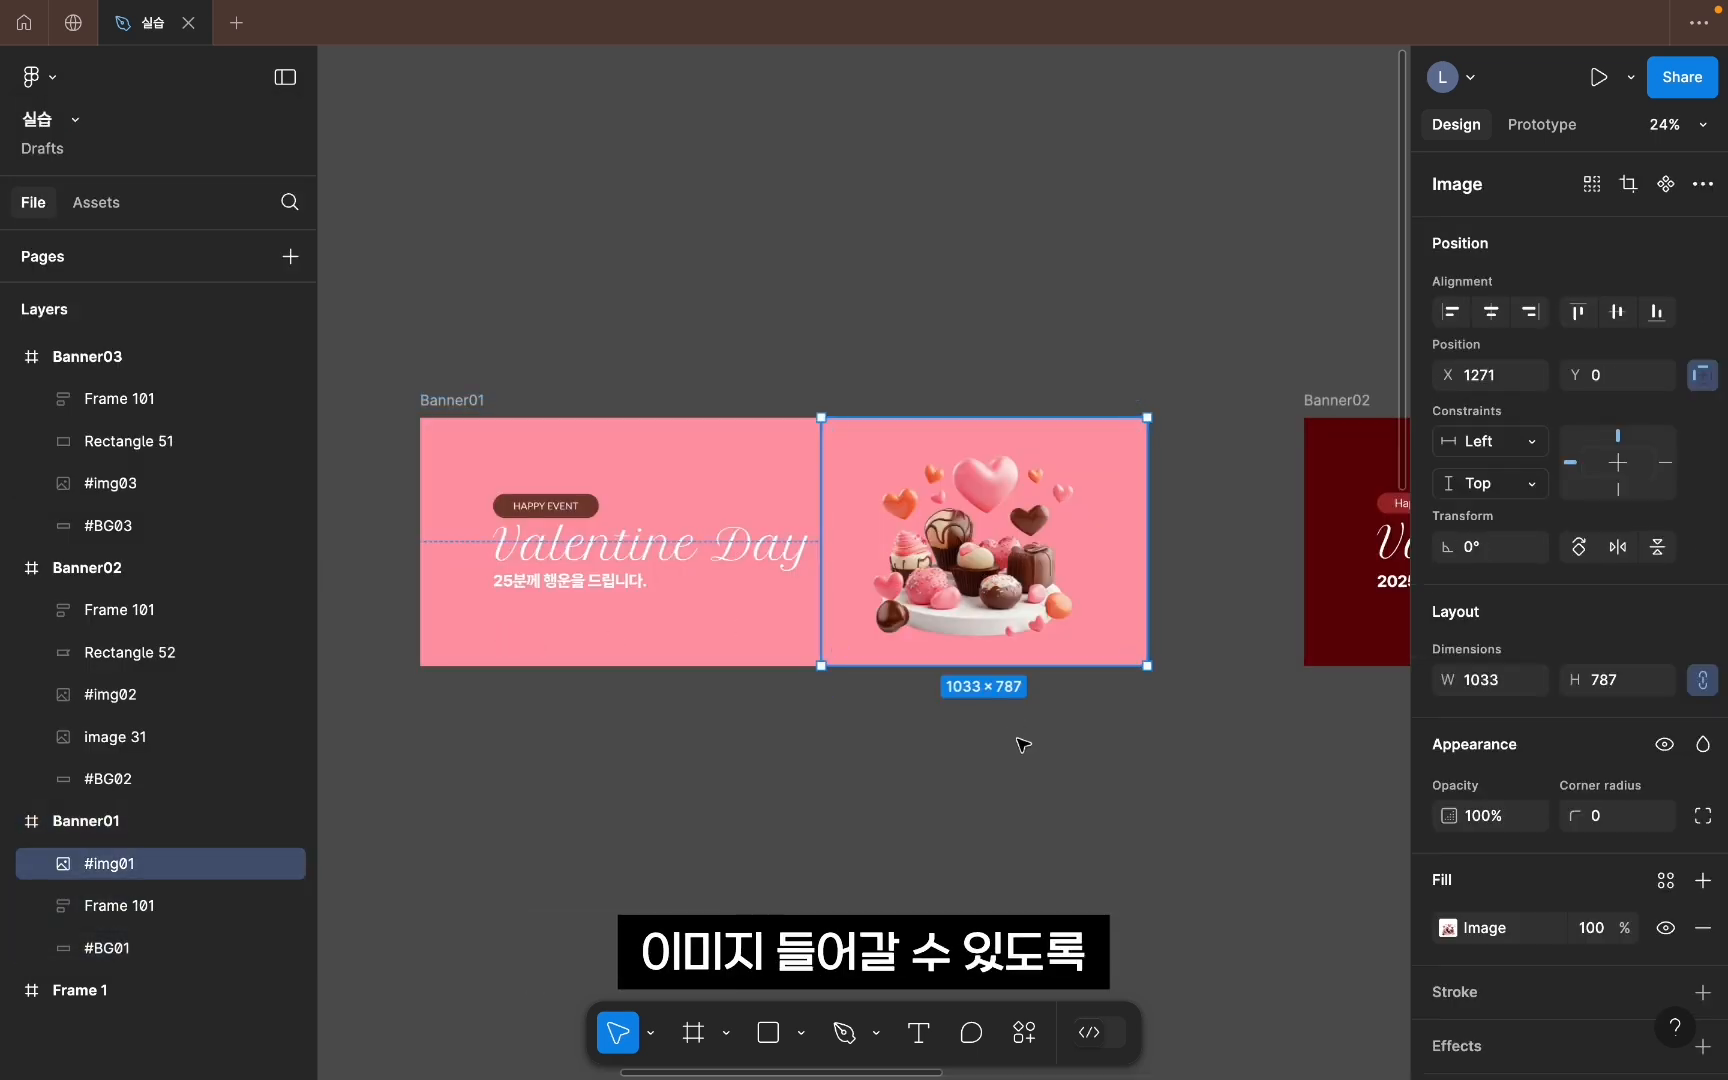
{"action": "left_click", "coordinate": [1170, 656]}
{"action": "left_click_drag", "start_coordinate": [1170, 656], "coordinate": [487, 659]}
{"action": "left_click_drag", "start_coordinate": [1319, 660], "coordinate": [733, 675]}
{"action": "left_click_drag", "start_coordinate": [1207, 640], "coordinate": [1390, 655]}
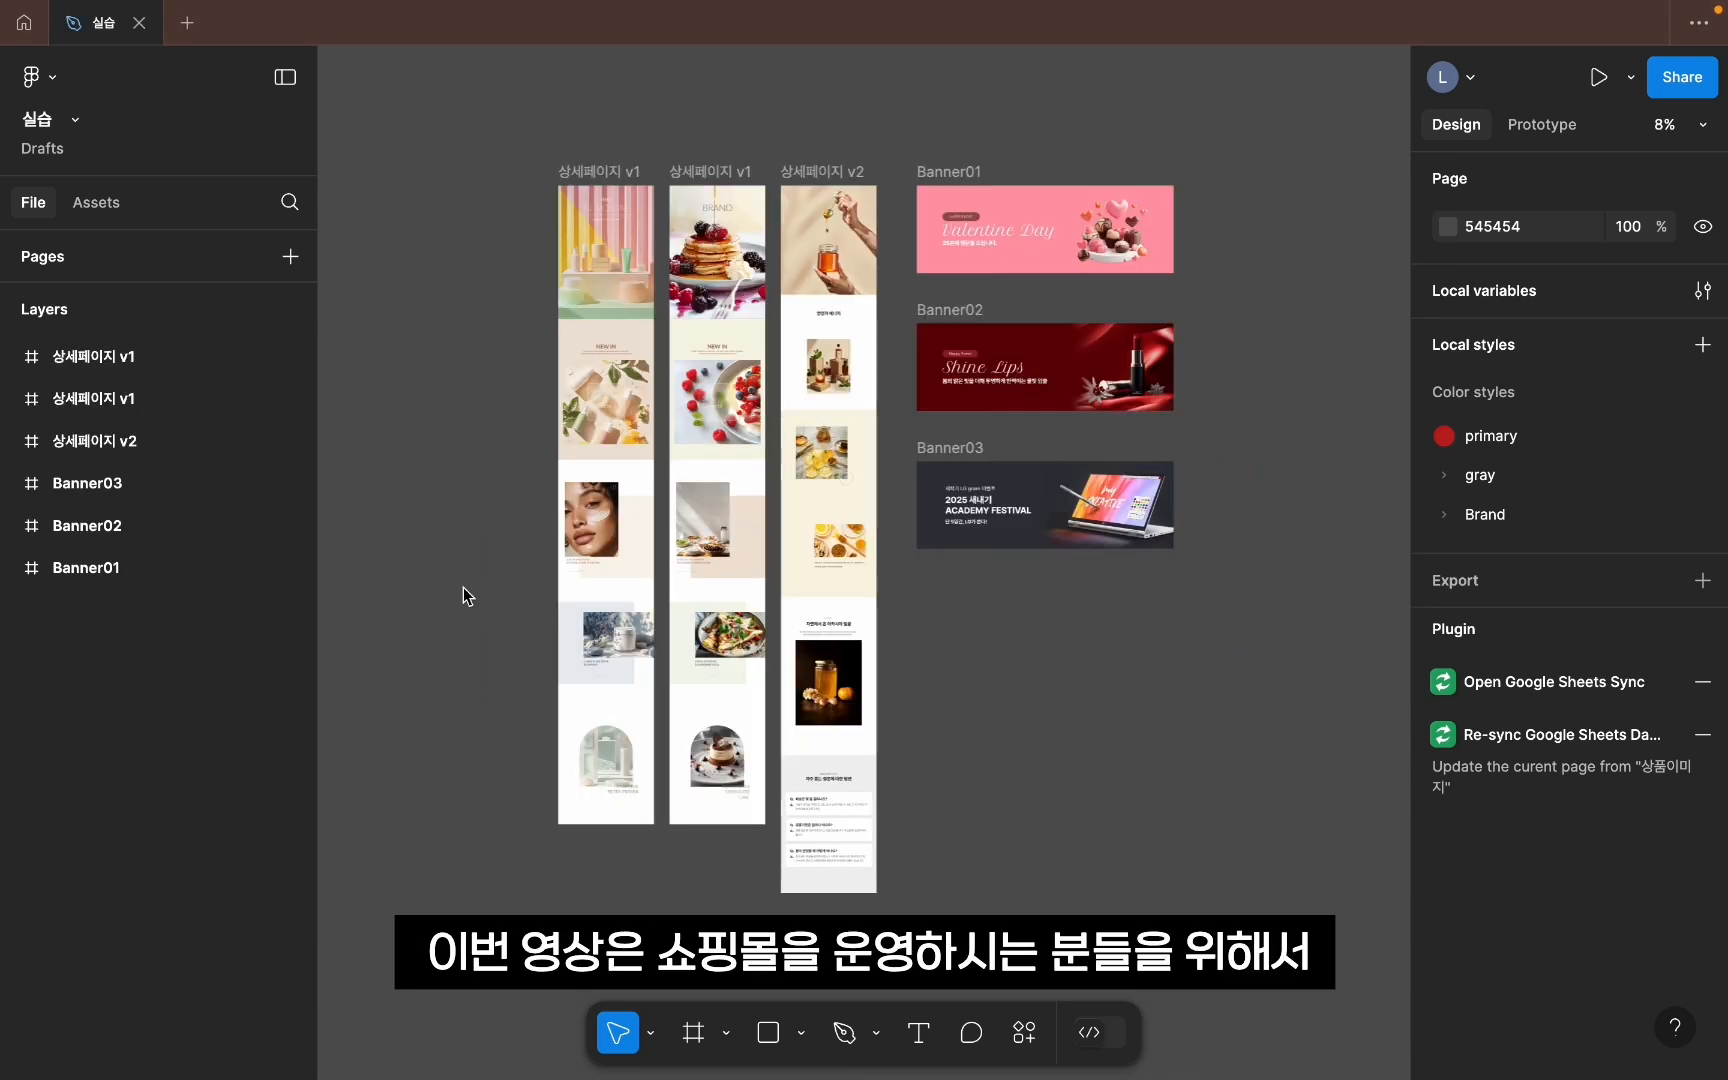